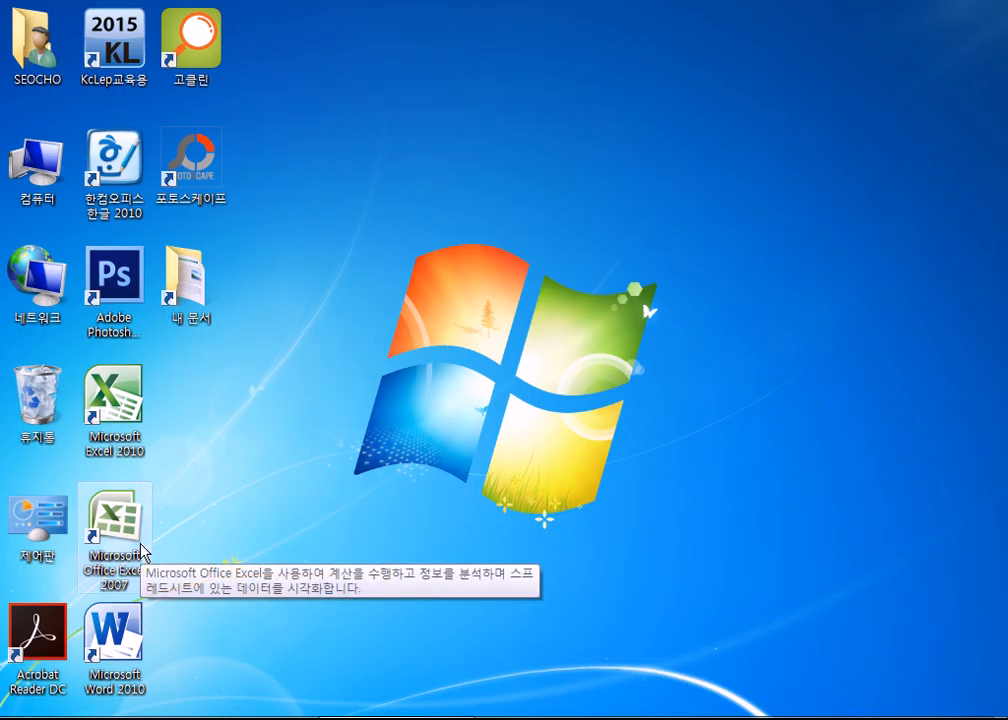
# Launch Microsoft Office Excel 2007 and try enlarging and shrinking the blank worksheet, returning its zoom to 100%.
pyautogui.doubleClick(141, 548)
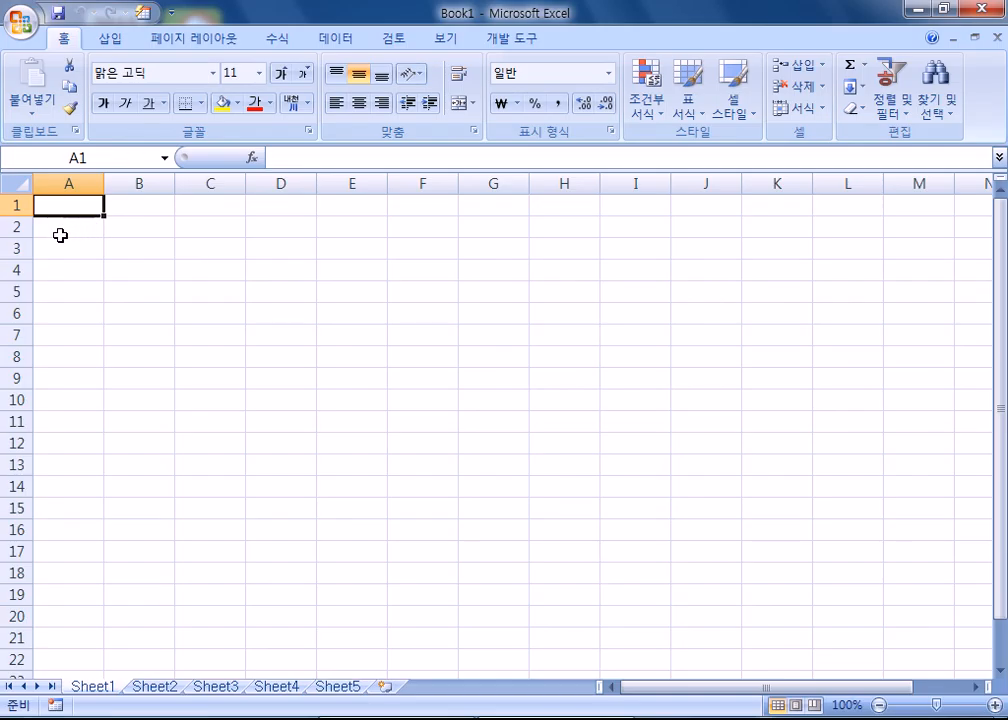
pyautogui.keyDown('ctrl'); pyautogui.scroll(6, 60, 234); pyautogui.keyUp('ctrl')
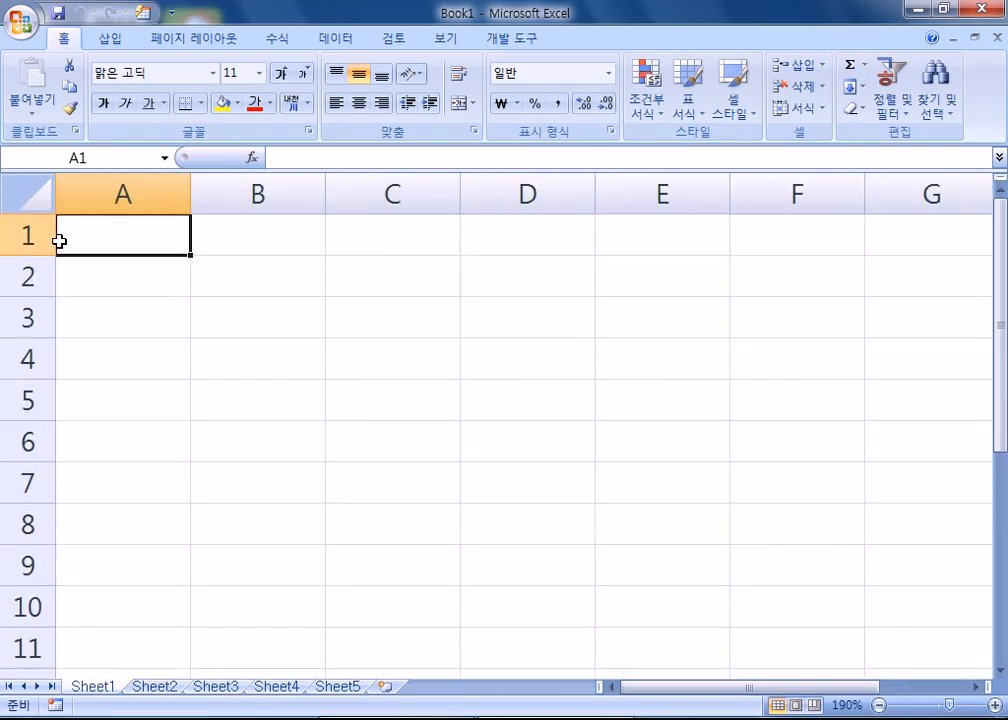
pyautogui.keyDown('ctrl'); pyautogui.scroll(-5, 60, 241); pyautogui.keyUp('ctrl')
pyautogui.keyDown('ctrl'); pyautogui.scroll(7, 61, 241); pyautogui.keyUp('ctrl')
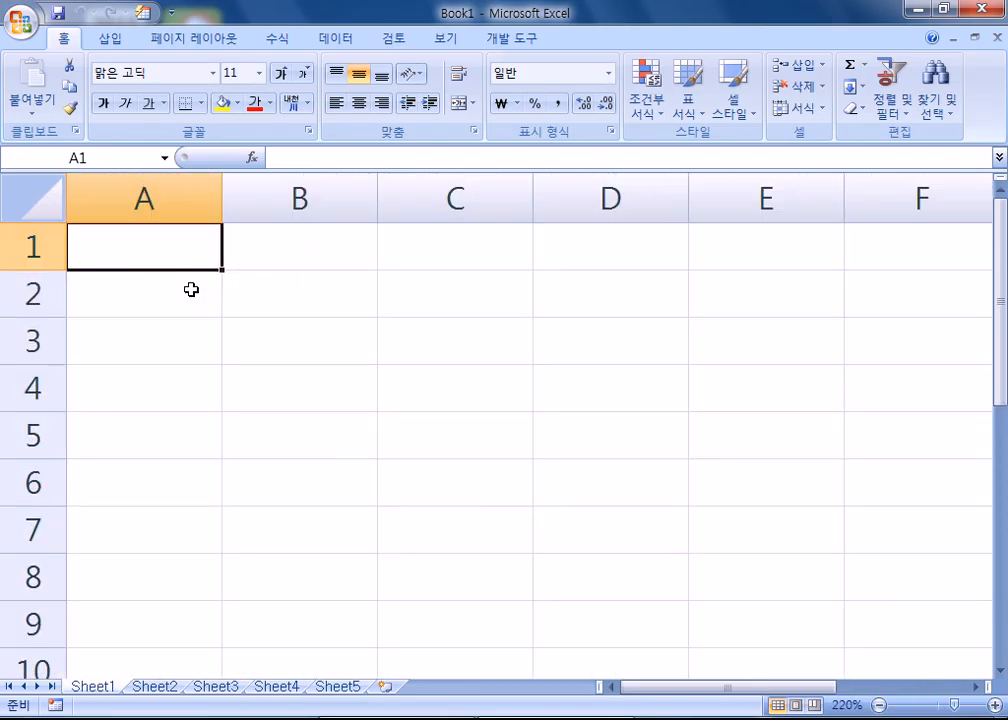
pyautogui.keyDown('ctrl'); pyautogui.scroll(3, 190, 295); pyautogui.keyUp('ctrl')
pyautogui.keyDown('ctrl'); pyautogui.scroll(-8, 190, 304); pyautogui.keyUp('ctrl')
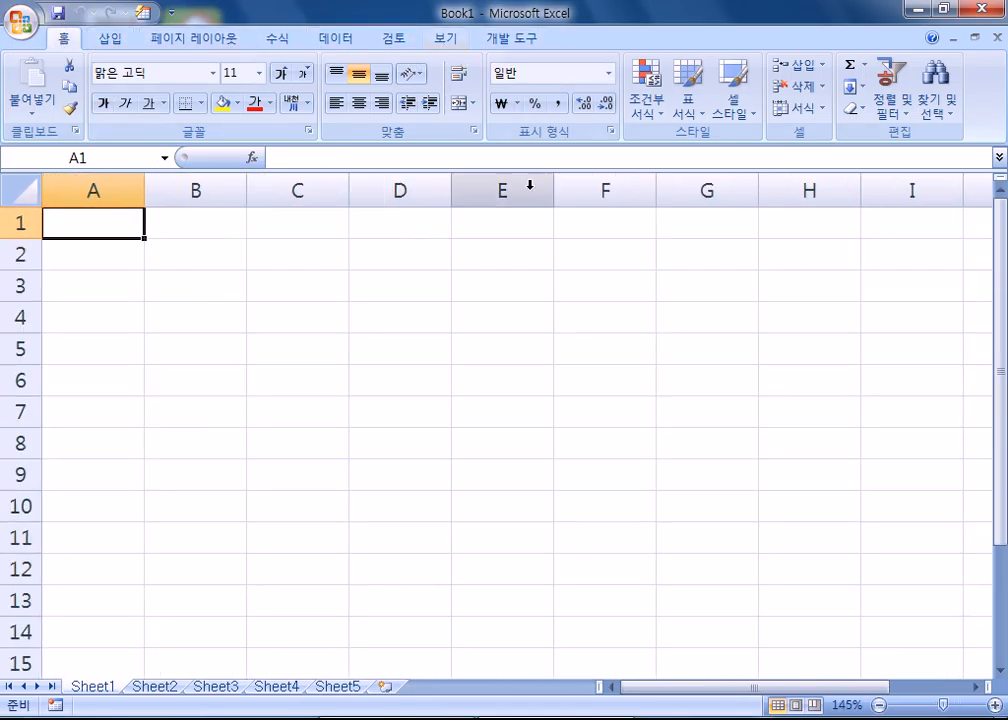
pyautogui.keyDown('ctrl'); pyautogui.scroll(-1, 71, 246); pyautogui.keyUp('ctrl')
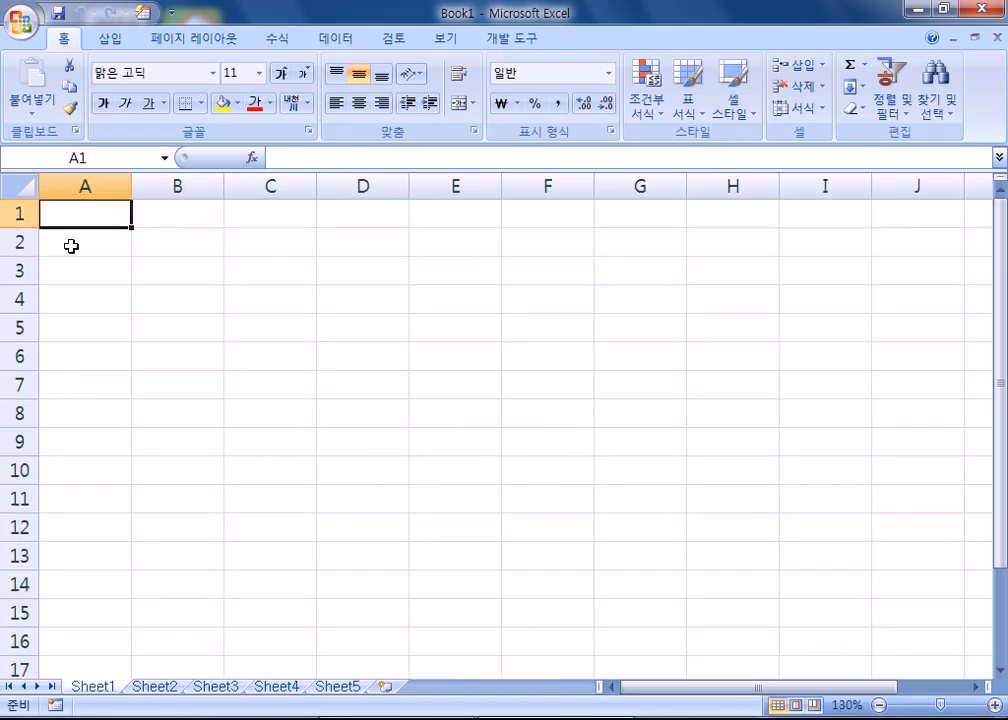
pyautogui.keyDown('ctrl'); pyautogui.scroll(-2, 71, 246); pyautogui.keyUp('ctrl')
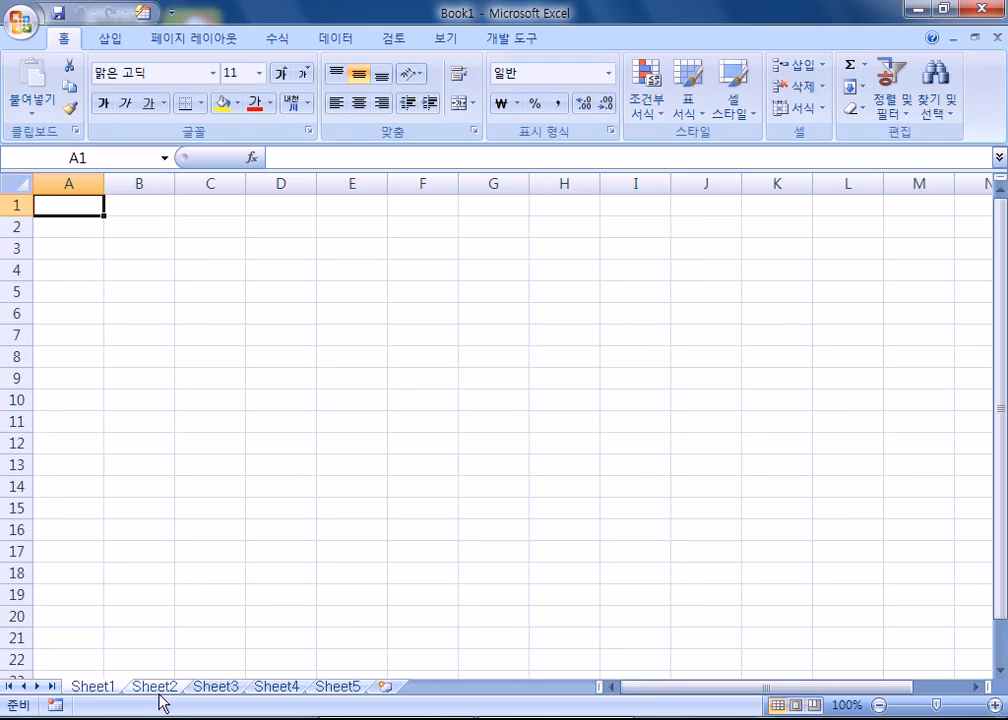
# Look through Sheet2, Sheet3 and Sheet4 of the blank workbook and return to Sheet1.
pyautogui.click(155, 687)
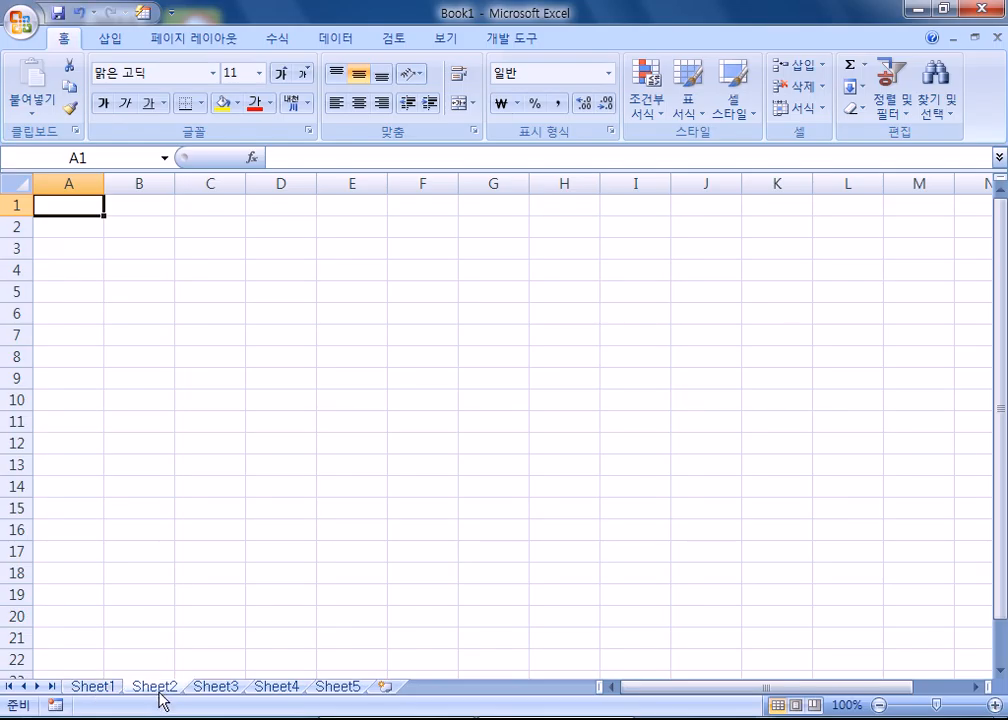
pyautogui.click(217, 688)
pyautogui.click(284, 690)
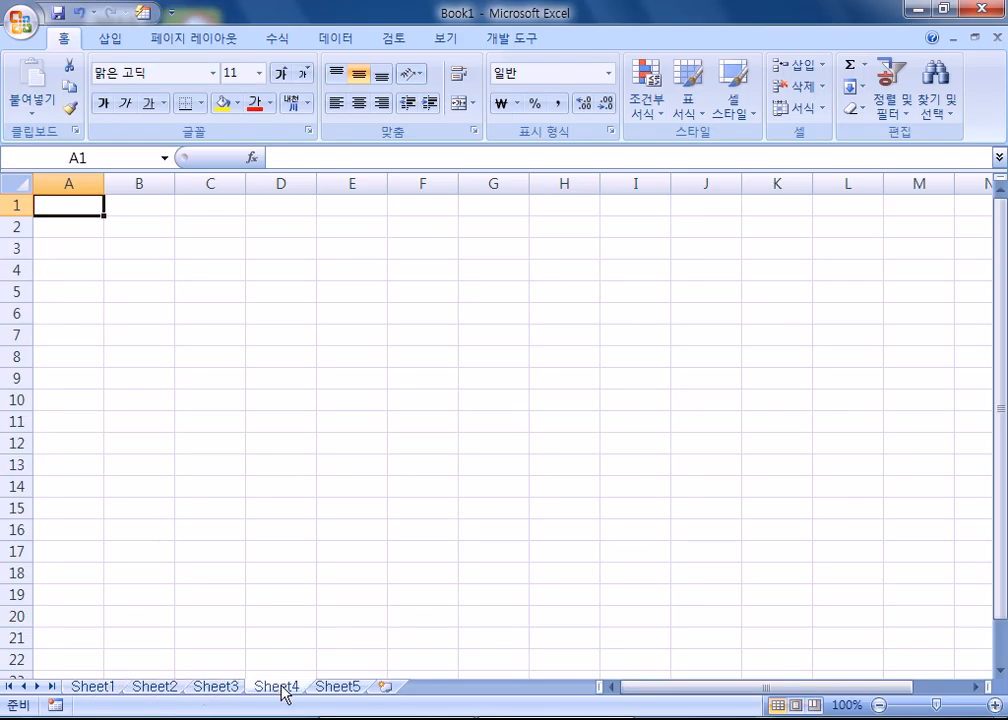
pyautogui.click(98, 688)
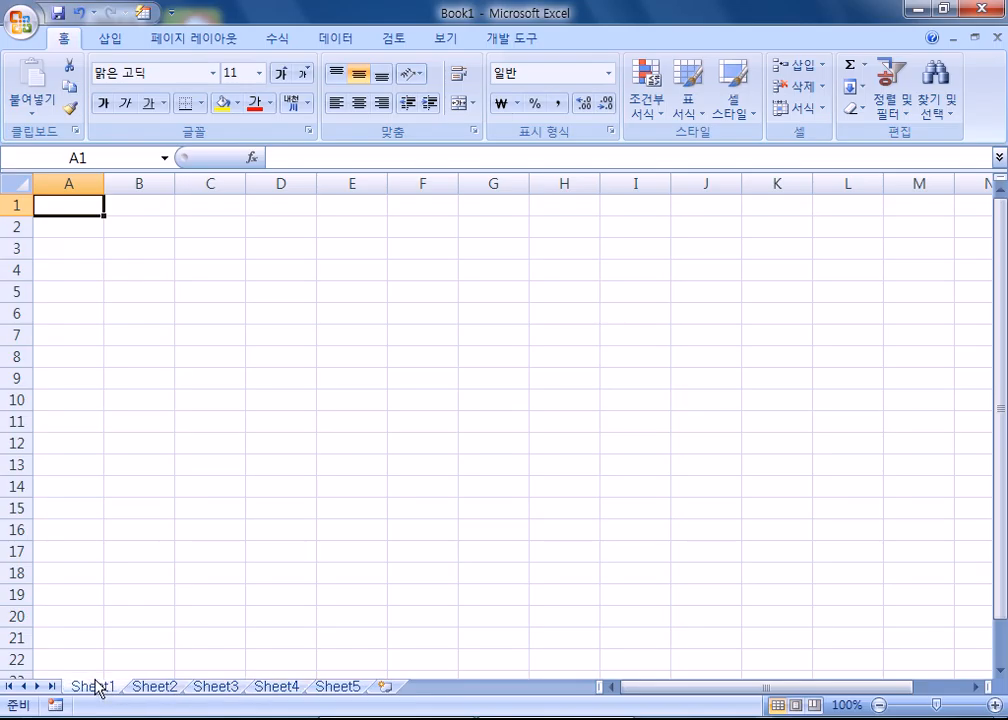
pyautogui.click(154, 691)
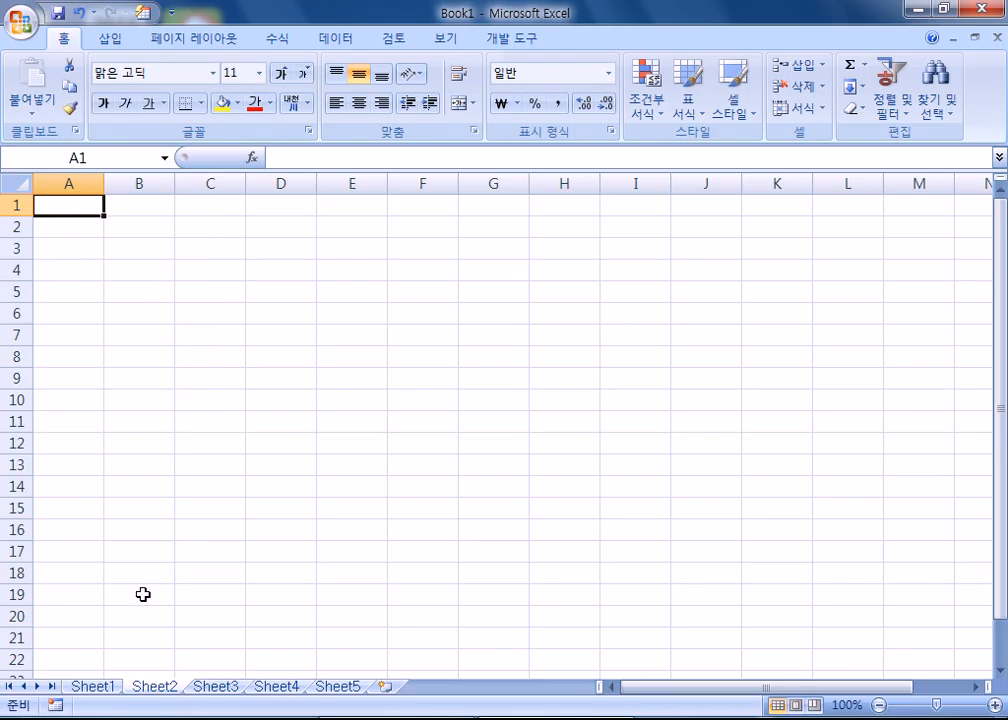
pyautogui.click(216, 688)
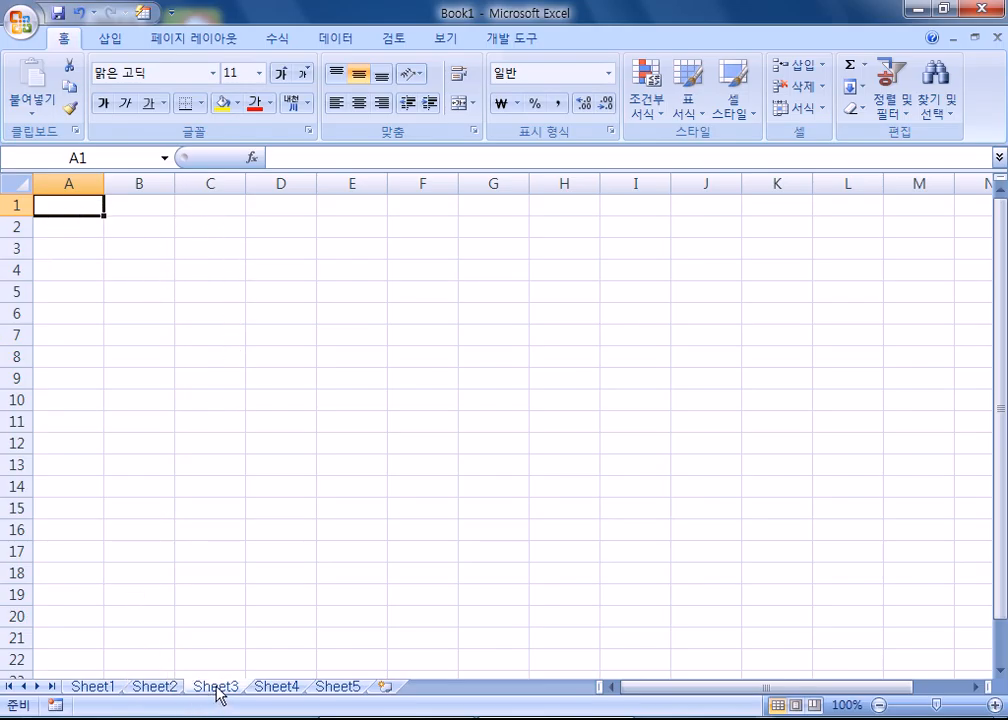
pyautogui.click(97, 688)
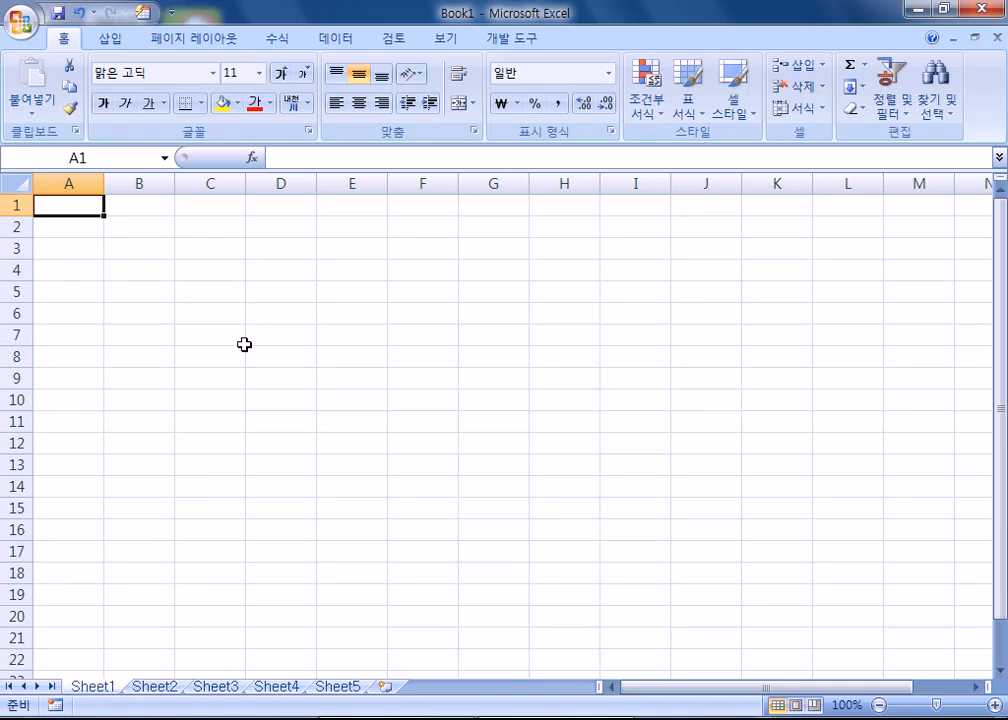
# Review the Insert, Page Layout, Formulas, Data, Review, View and Developer command sets, and return to the Home commands.
pyautogui.click(111, 44)
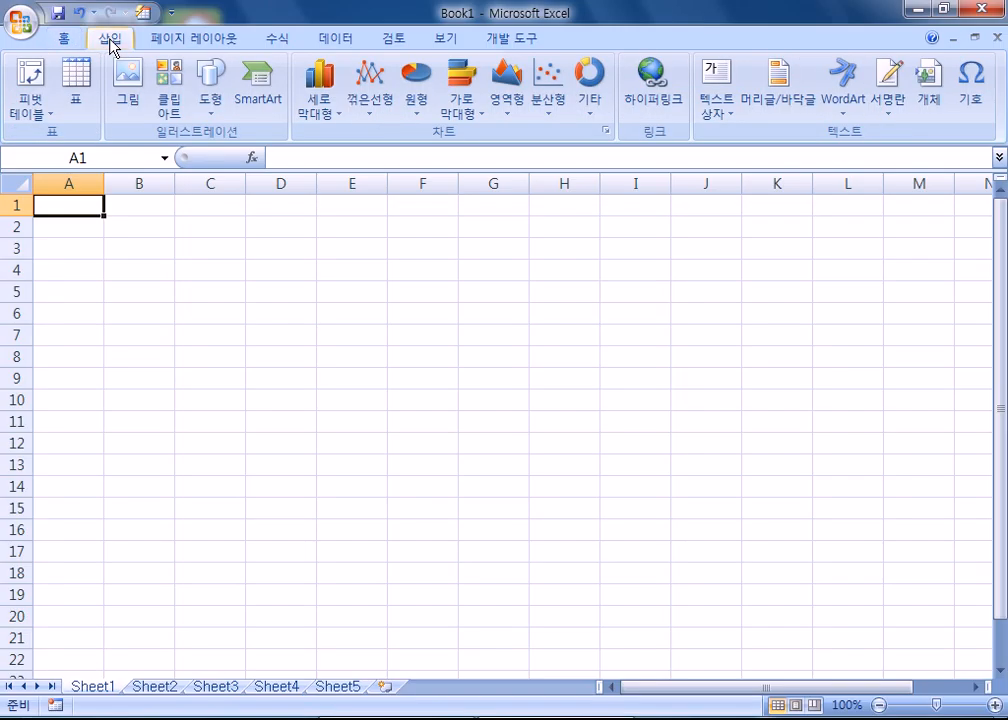
pyautogui.click(181, 44)
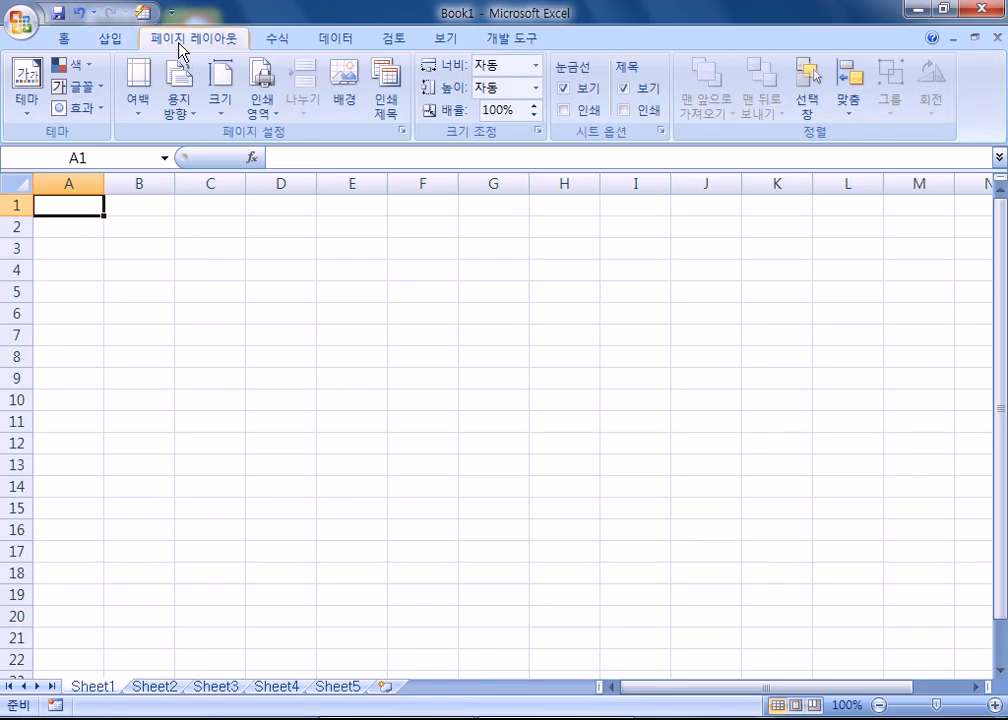
pyautogui.click(268, 44)
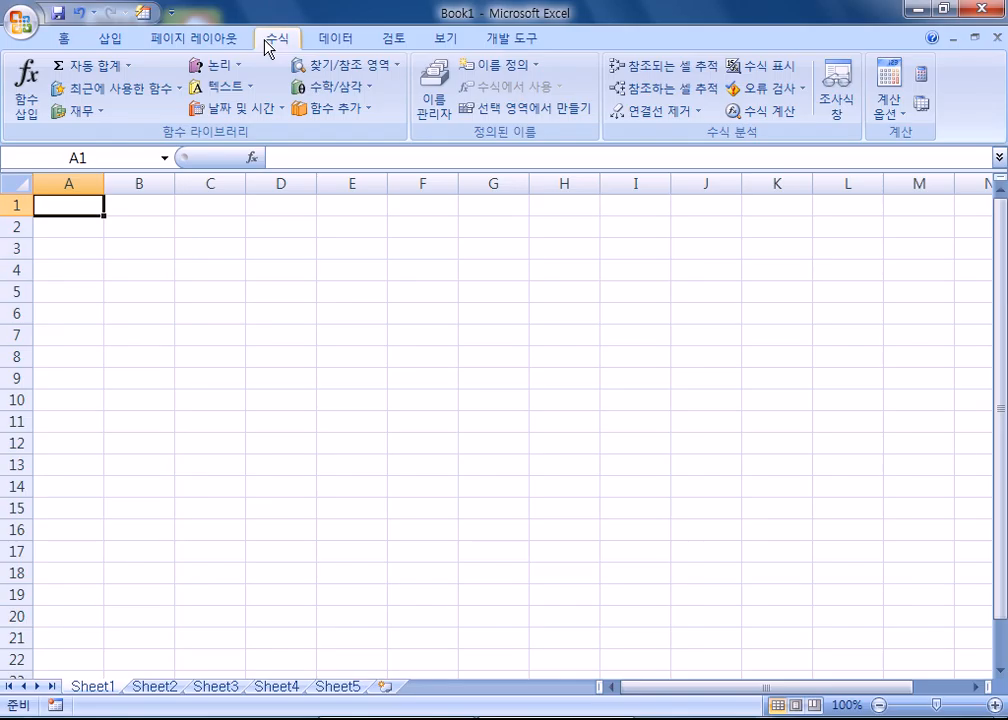
pyautogui.click(335, 42)
pyautogui.click(397, 40)
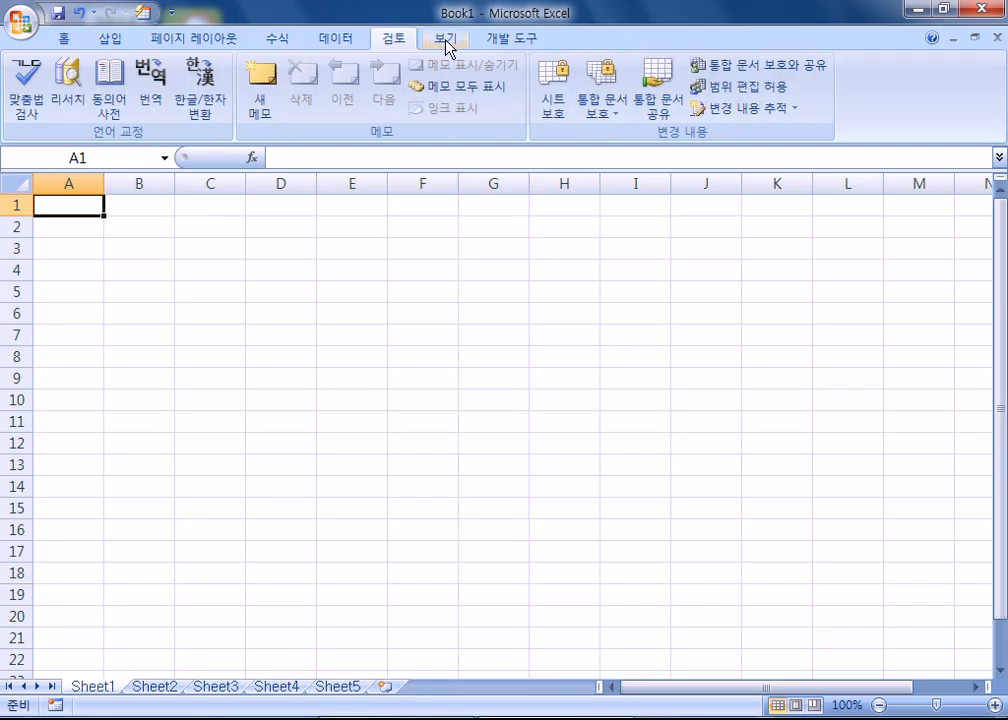
pyautogui.click(446, 44)
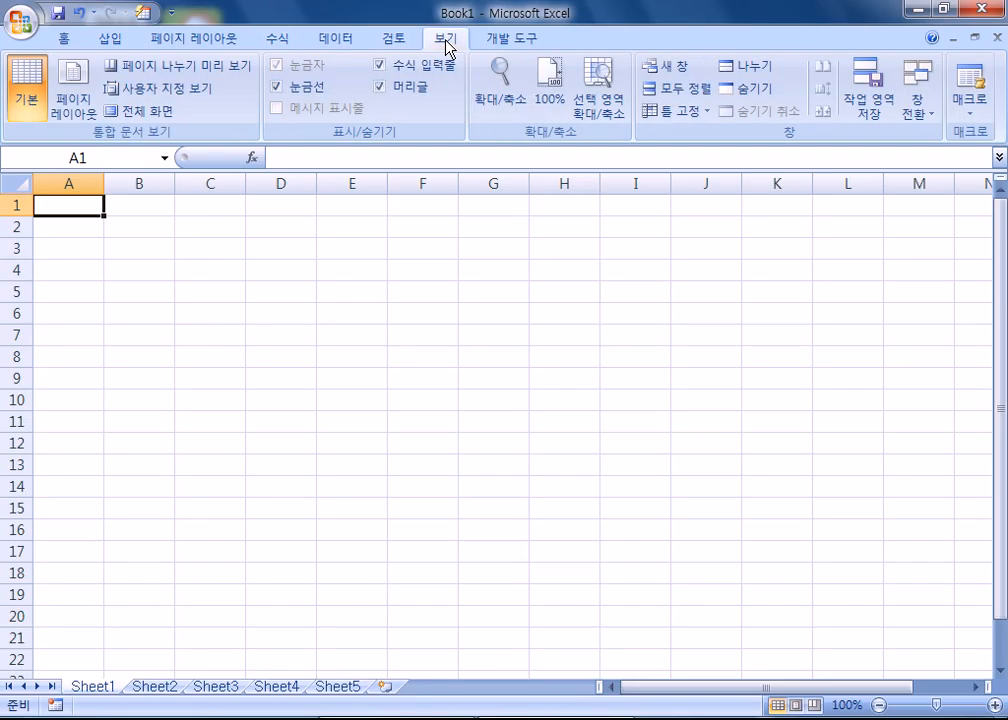
pyautogui.click(505, 40)
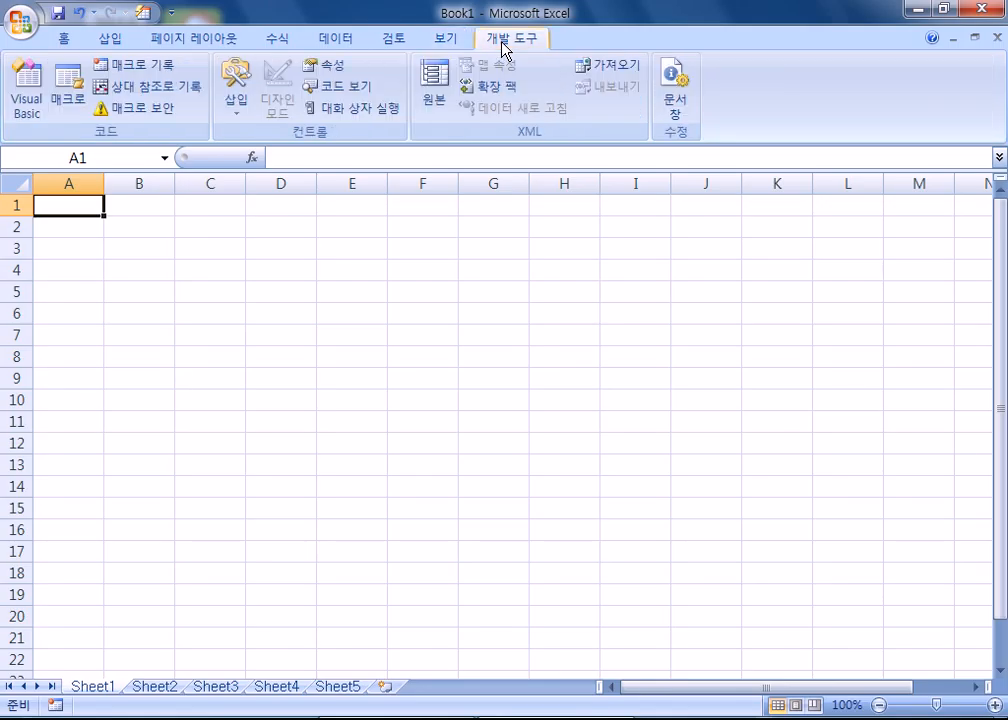
pyautogui.click(63, 38)
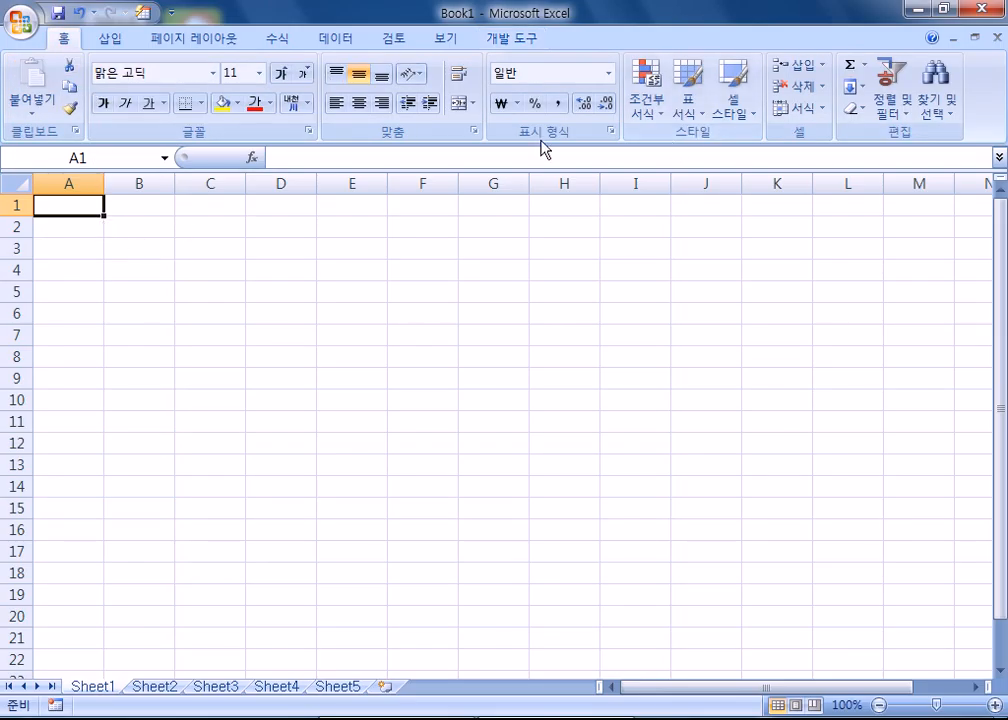
# Revisit the Insert, Formulas, Review and View commands and bring back the Home commands.
pyautogui.click(124, 42)
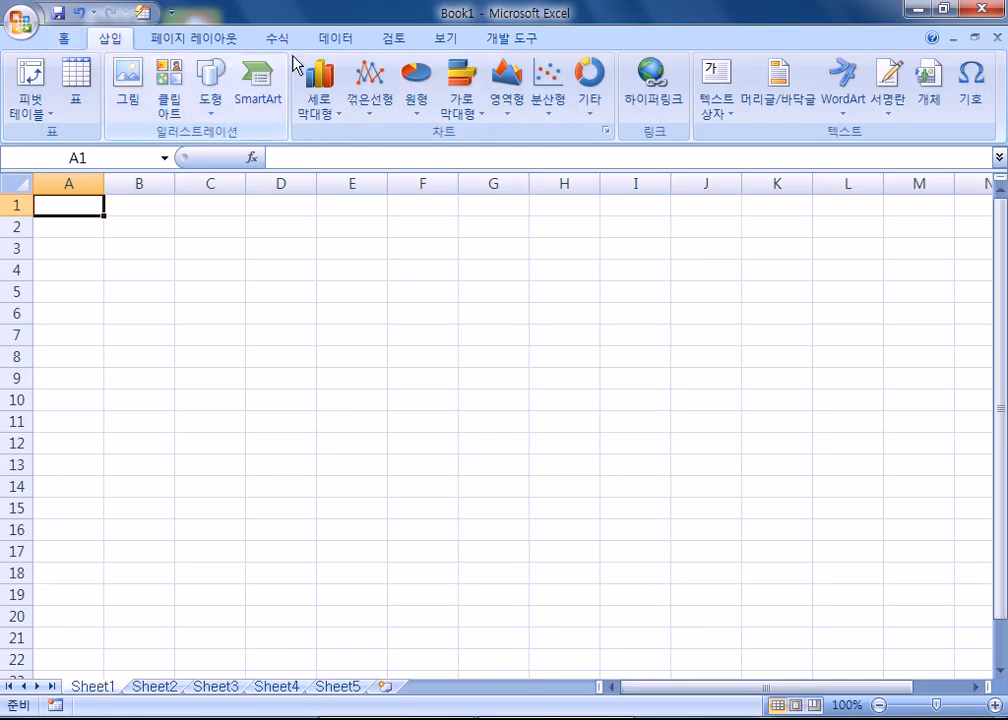
pyautogui.click(280, 42)
pyautogui.click(393, 40)
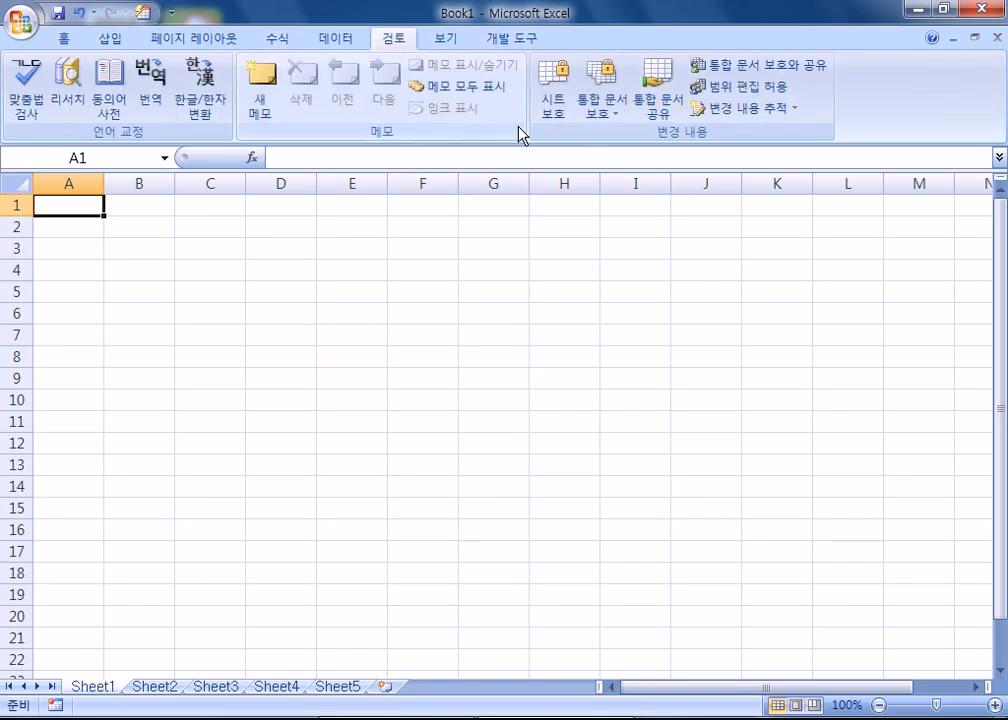
pyautogui.click(445, 39)
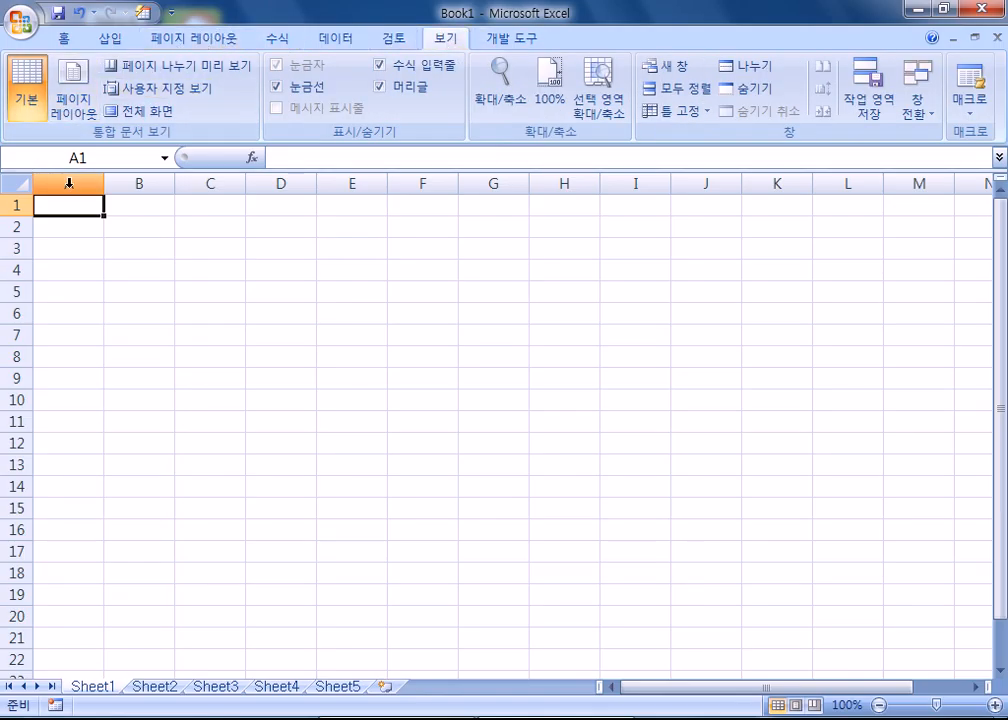
pyautogui.click(64, 46)
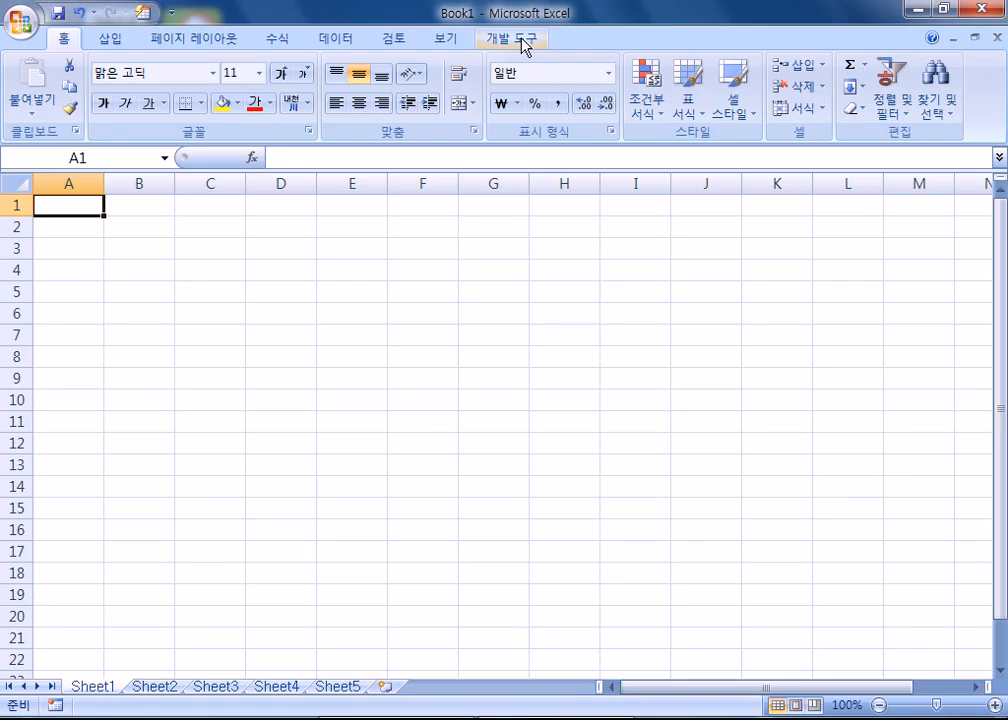
# Compare how the Insert commands are grouped with the Home commands, finishing on Home.
pyautogui.click(93, 46)
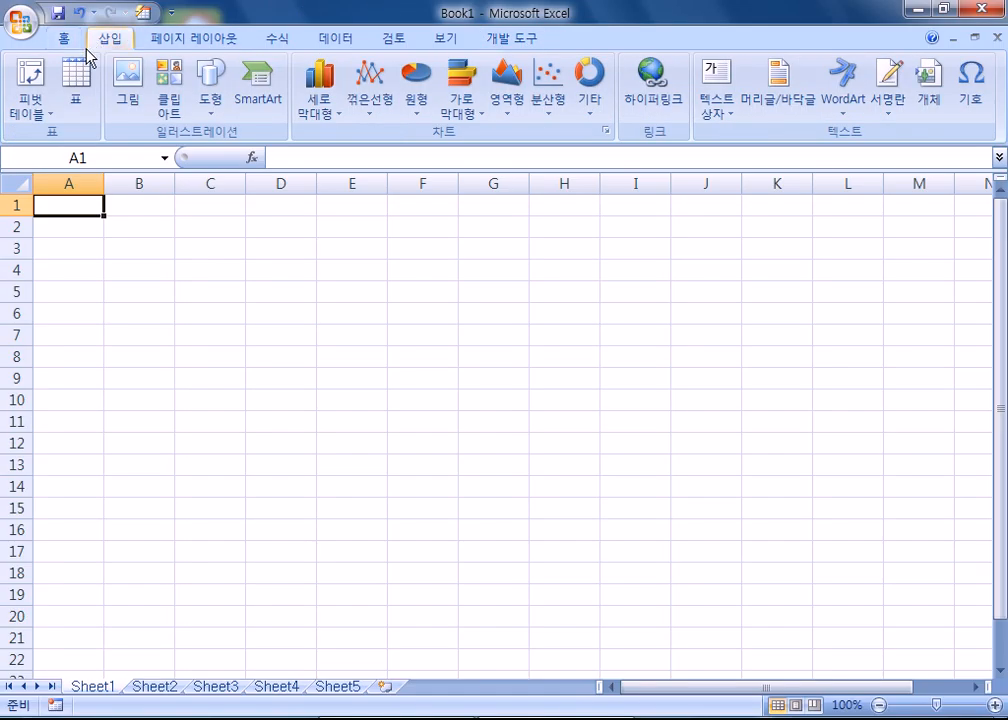
pyautogui.click(66, 44)
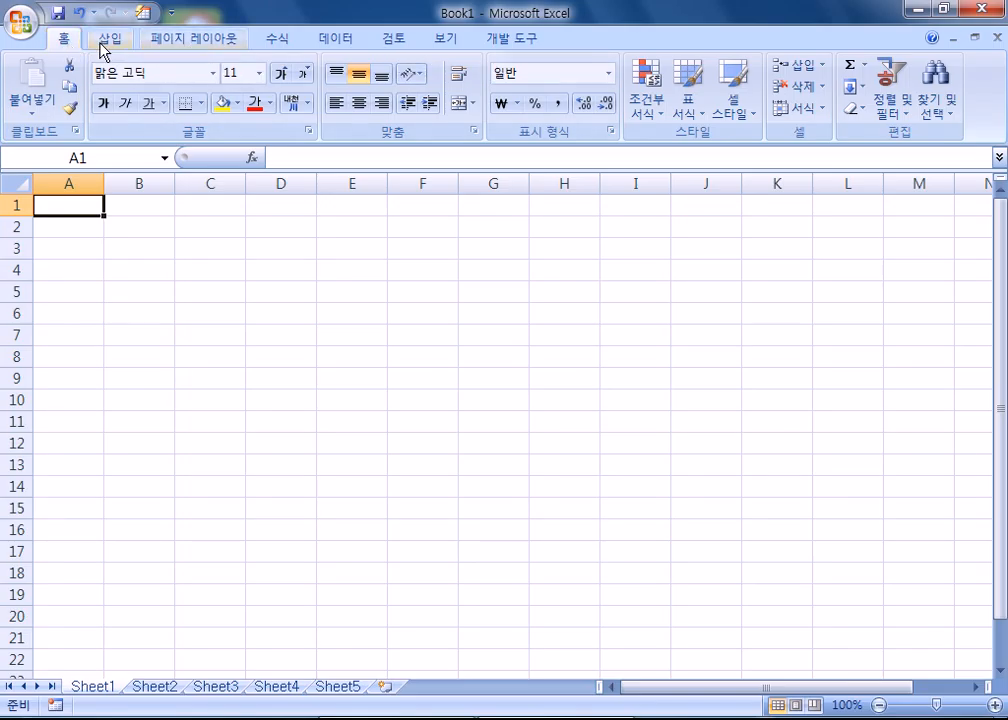
pyautogui.click(112, 40)
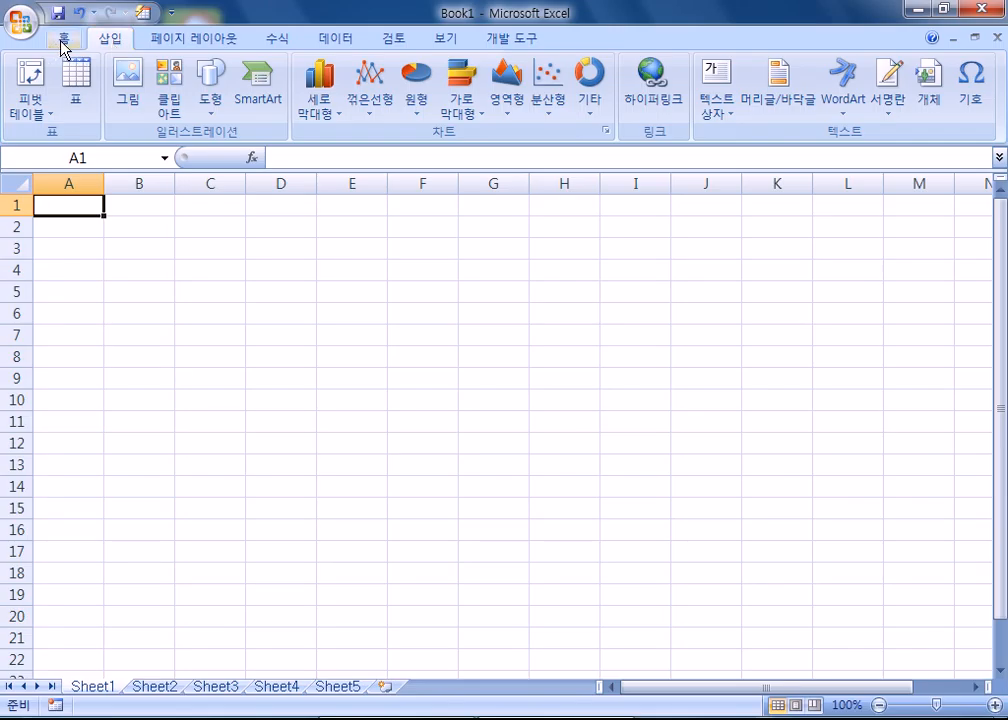
pyautogui.click(63, 41)
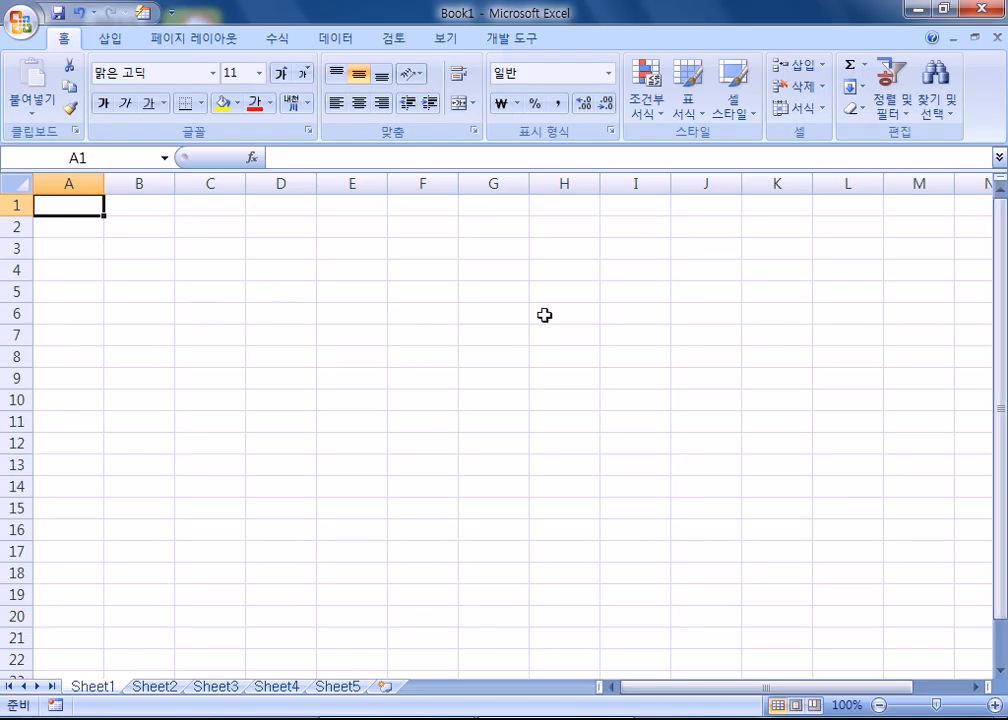
# Select cells J6, K10 and J4 in turn, and jump from J4 to the first cell of its row, A4.
pyautogui.click(698, 318)
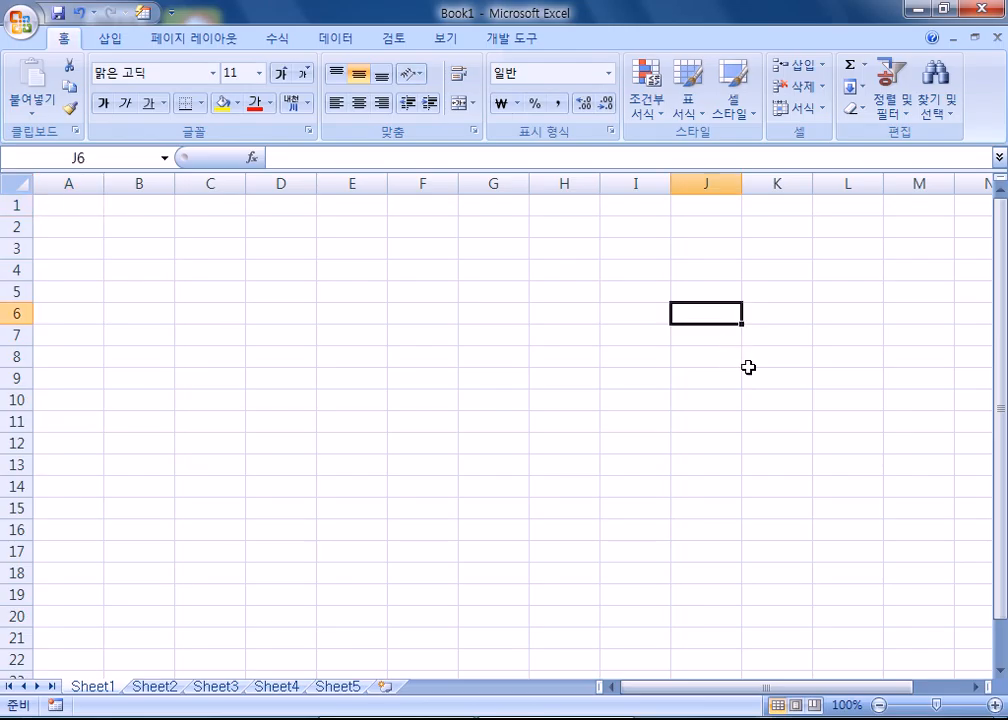
pyautogui.click(755, 401)
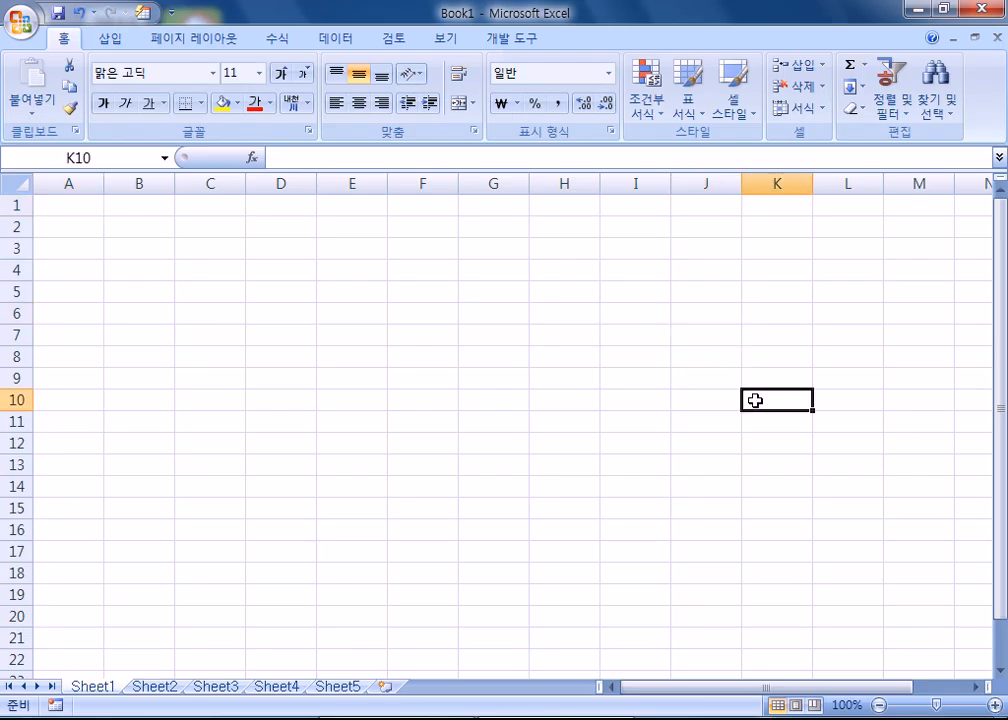
pyautogui.click(731, 278)
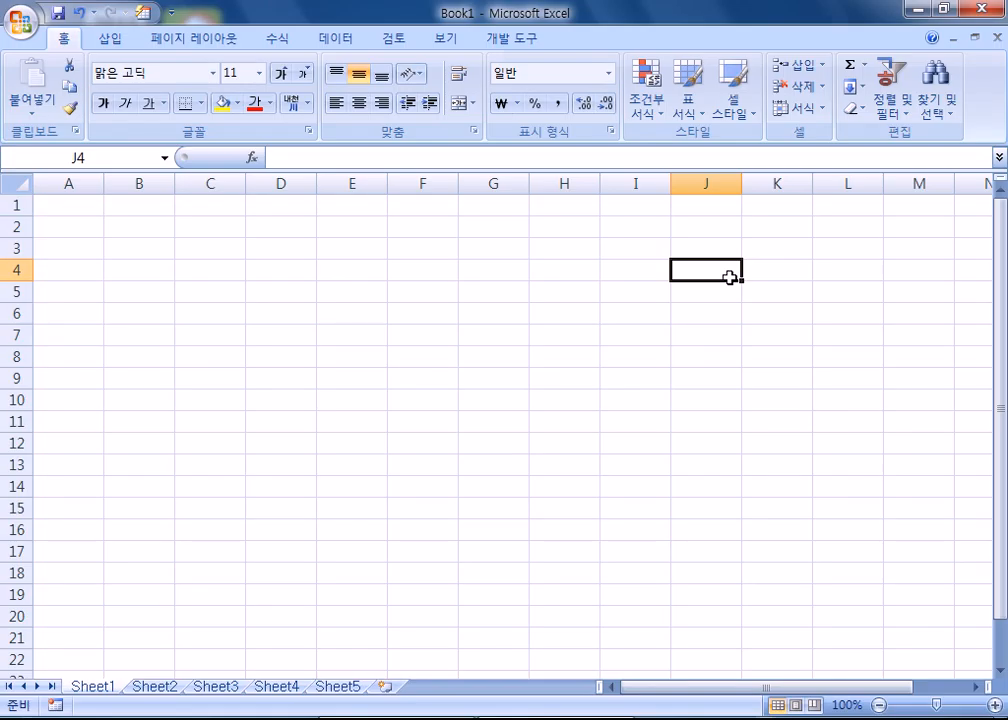
pyautogui.press('Home')
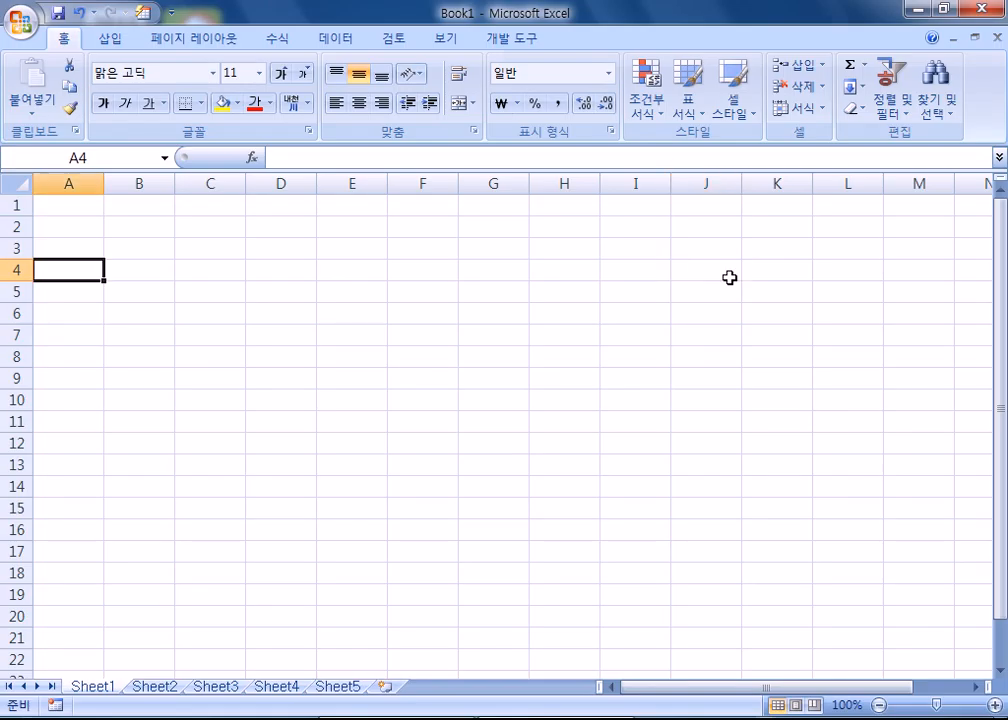
# Select cells K10, K5 and K9 in turn, and jump from K9 to the first cell of its row, A9.
pyautogui.click(774, 398)
pyautogui.click(777, 294)
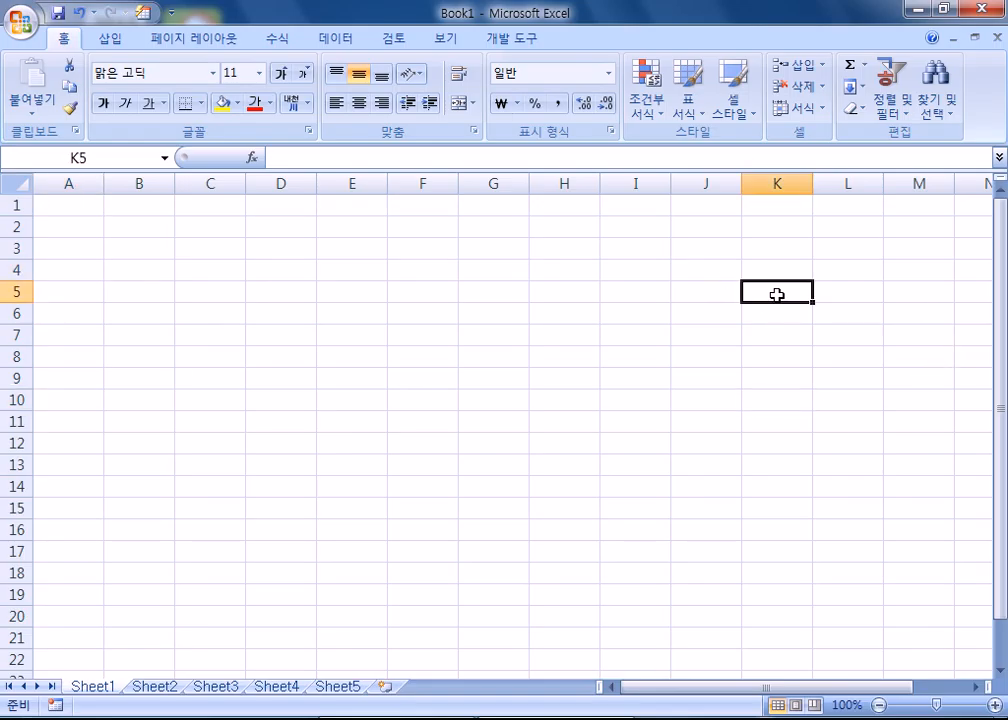
pyautogui.click(785, 386)
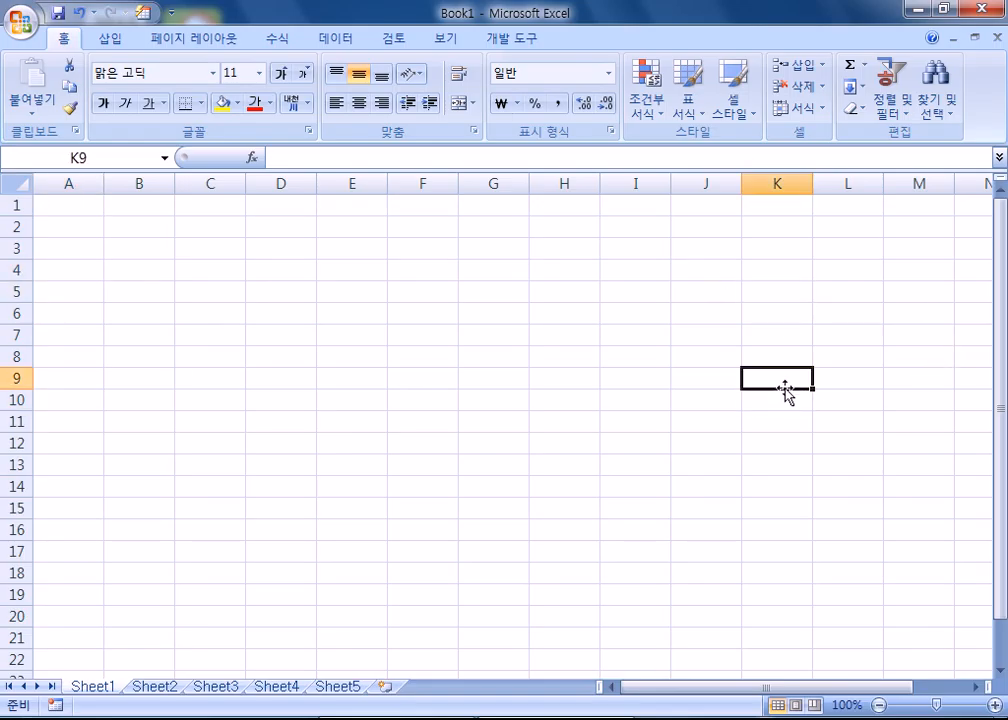
pyautogui.press('Home')
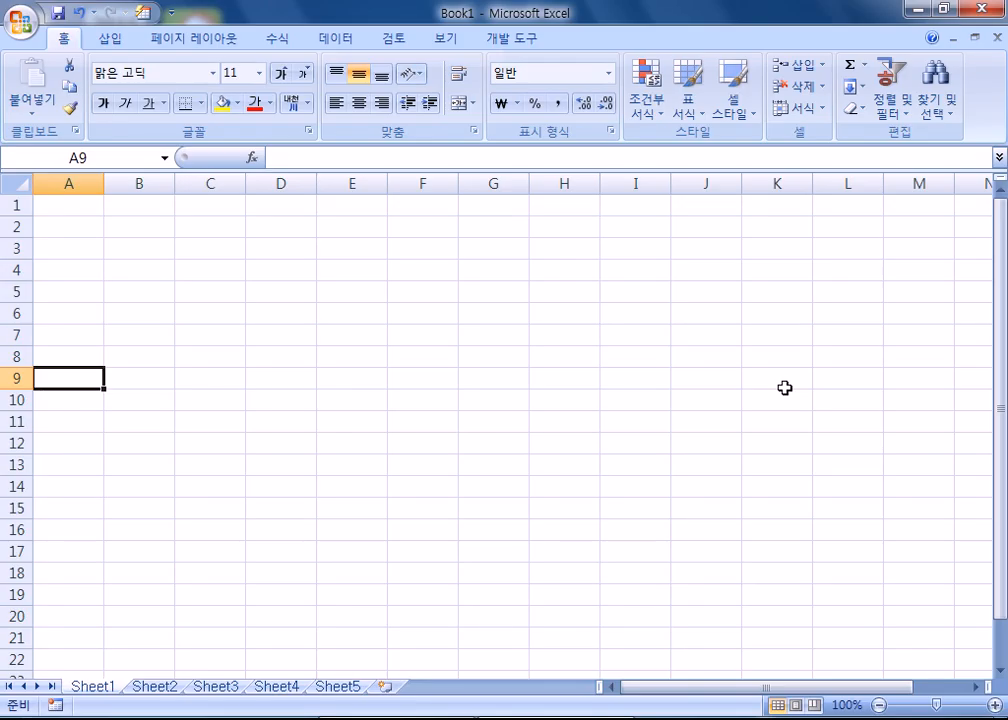
# Select cell I8 and jump from it to the first cell of its row, A8.
pyautogui.click(637, 362)
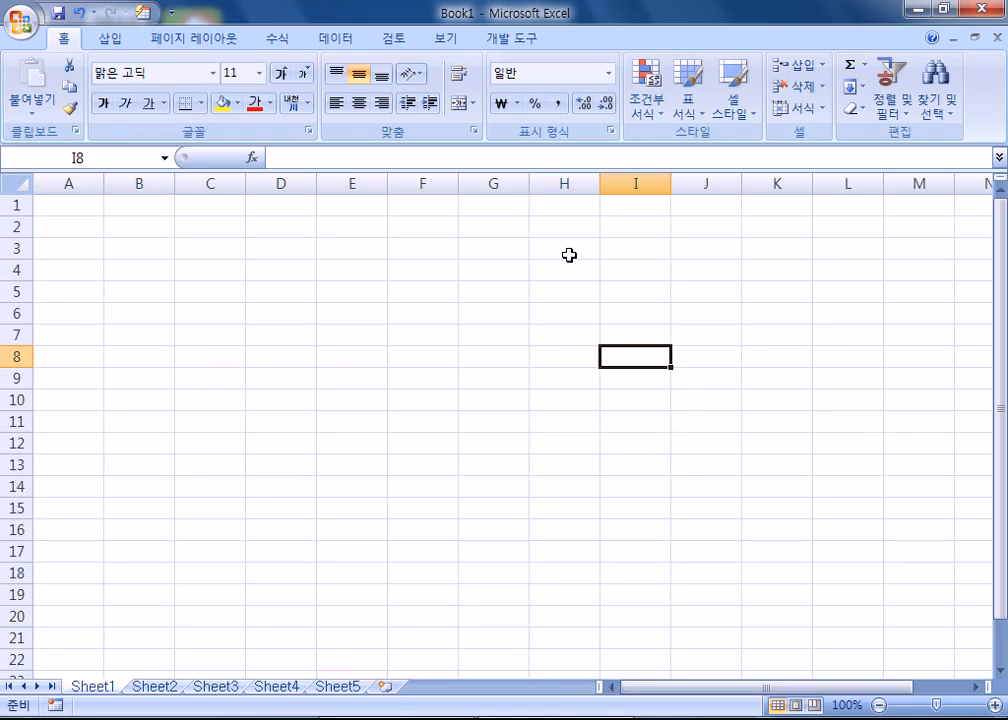
pyautogui.press('Home')
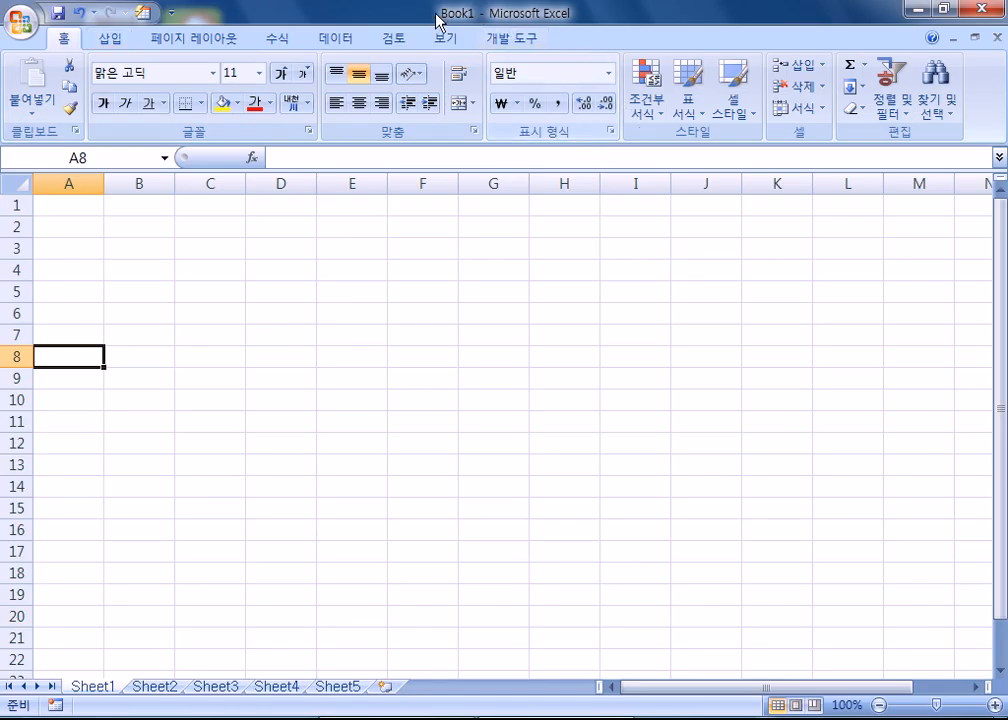
# Look through the Review, View, Data, Insert and Formulas commands, revisit Data and View, and bring back the Home commands.
pyautogui.click(398, 42)
pyautogui.click(447, 45)
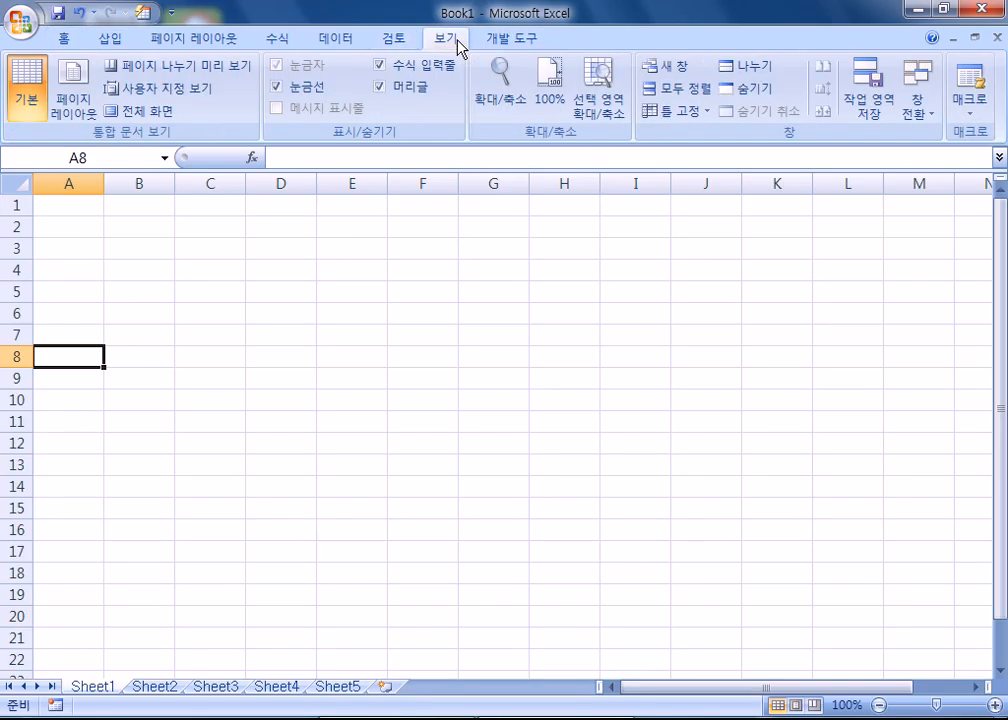
pyautogui.click(347, 40)
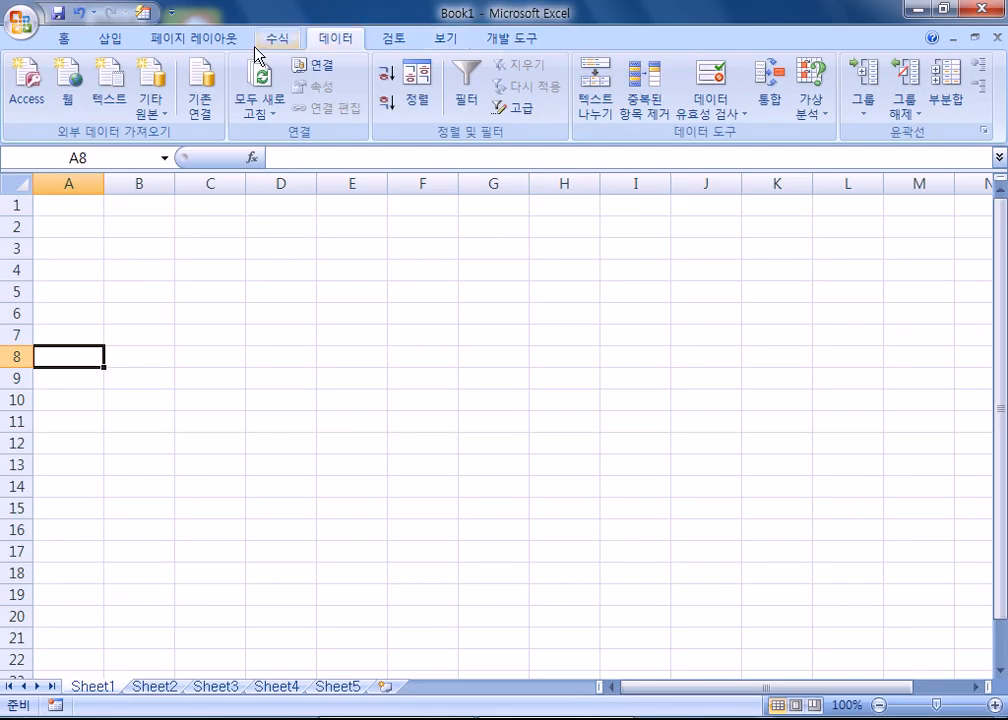
pyautogui.click(110, 40)
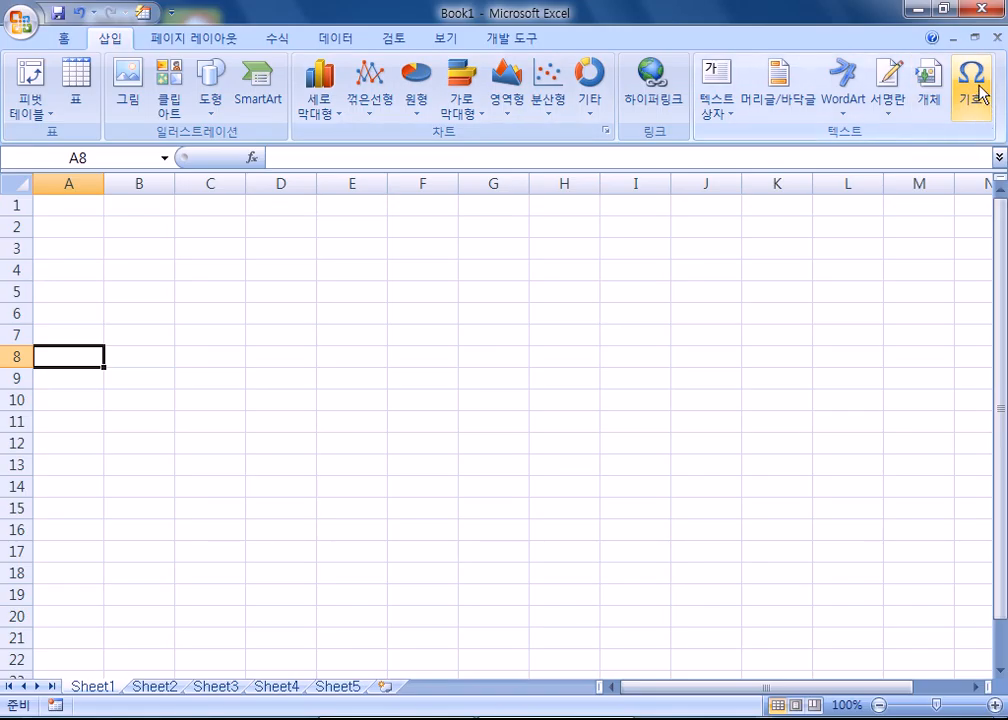
pyautogui.click(272, 40)
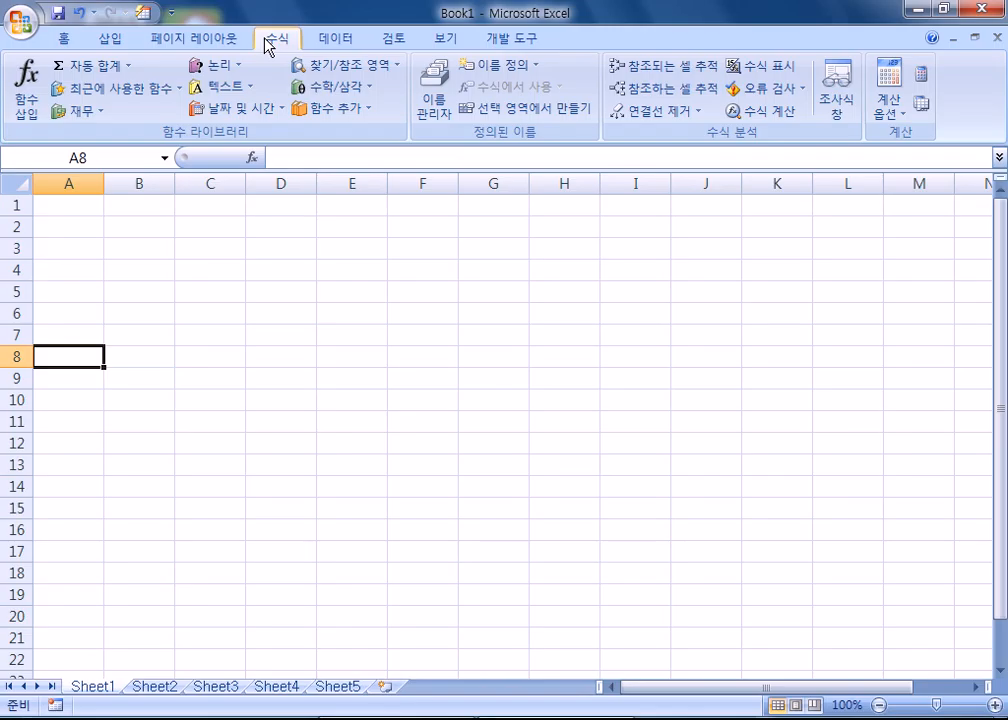
pyautogui.click(327, 44)
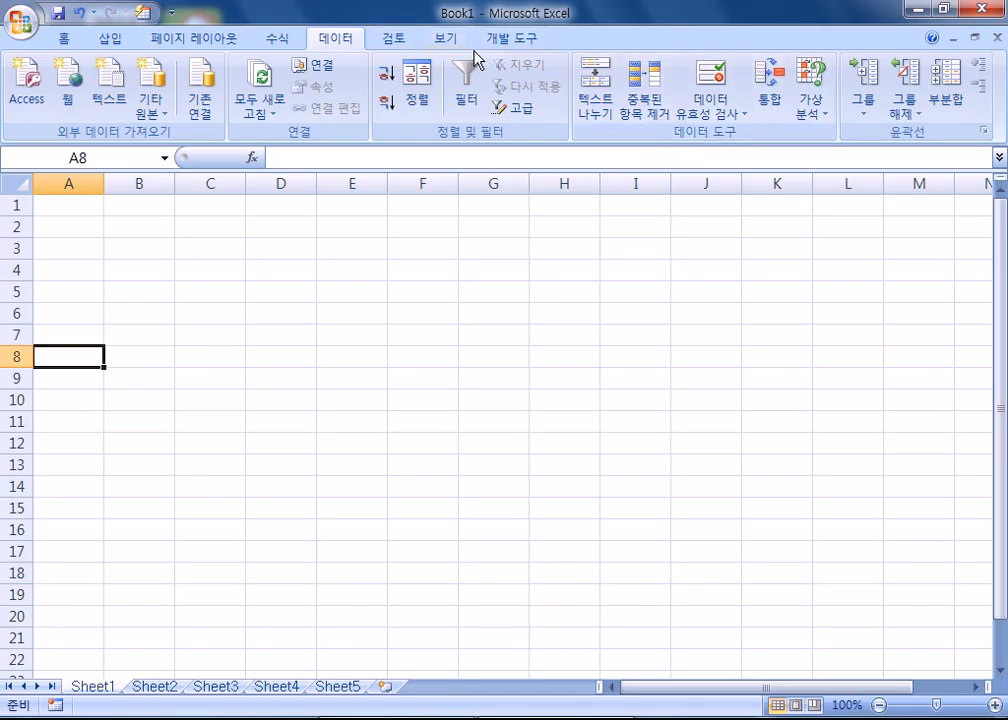
pyautogui.click(445, 38)
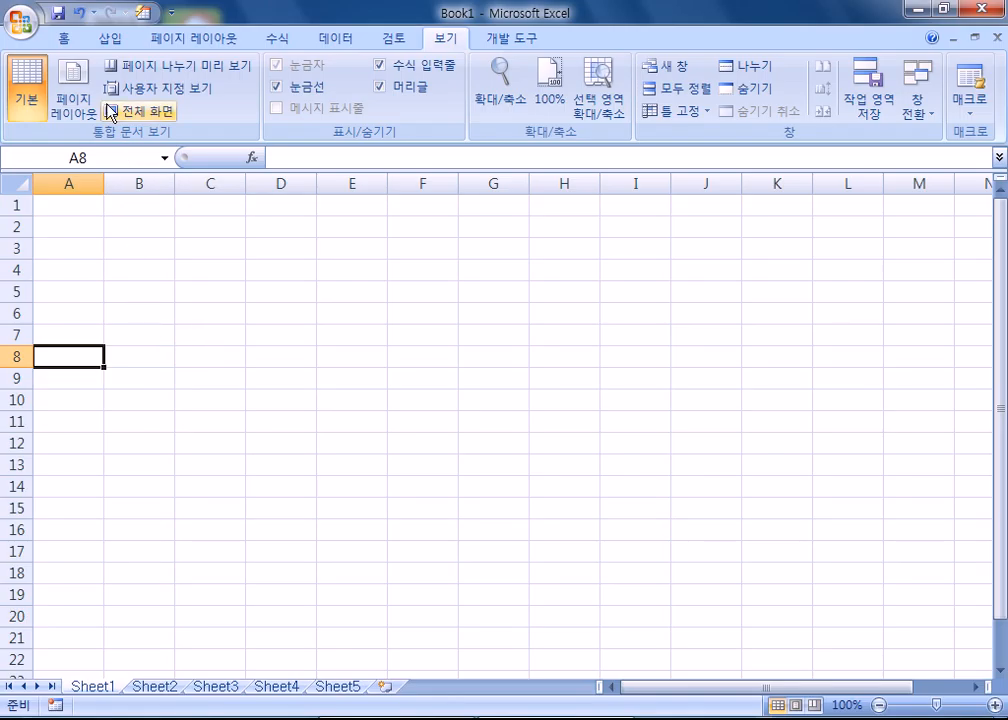
pyautogui.click(62, 38)
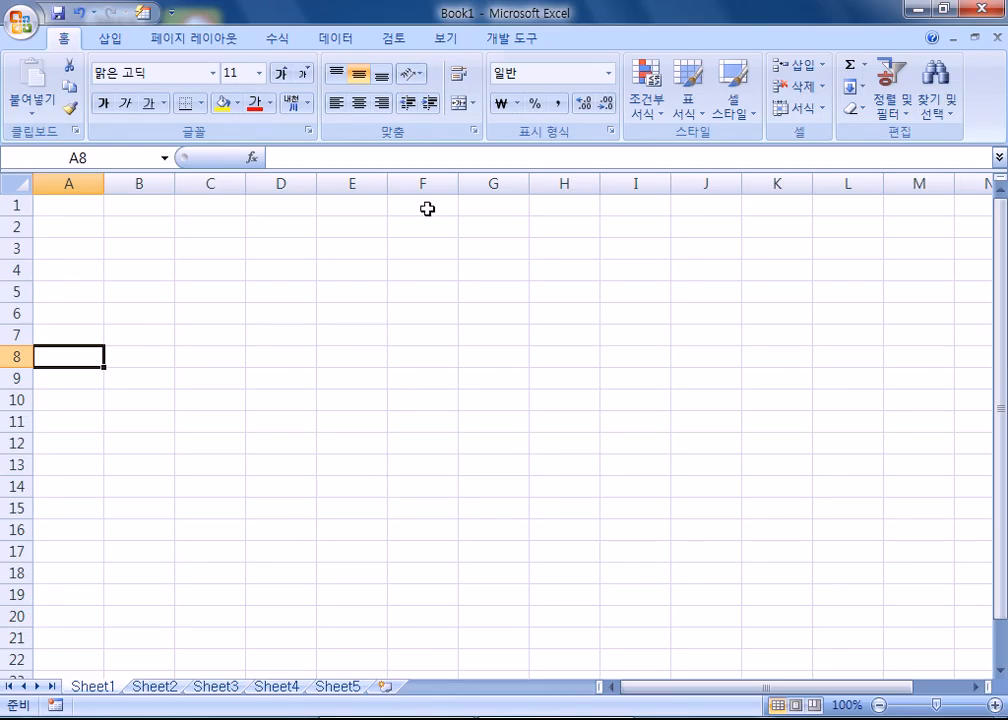
# Compare the View, Insert and Formulas commands with the Home commands, returning to Home after each one.
pyautogui.click(445, 40)
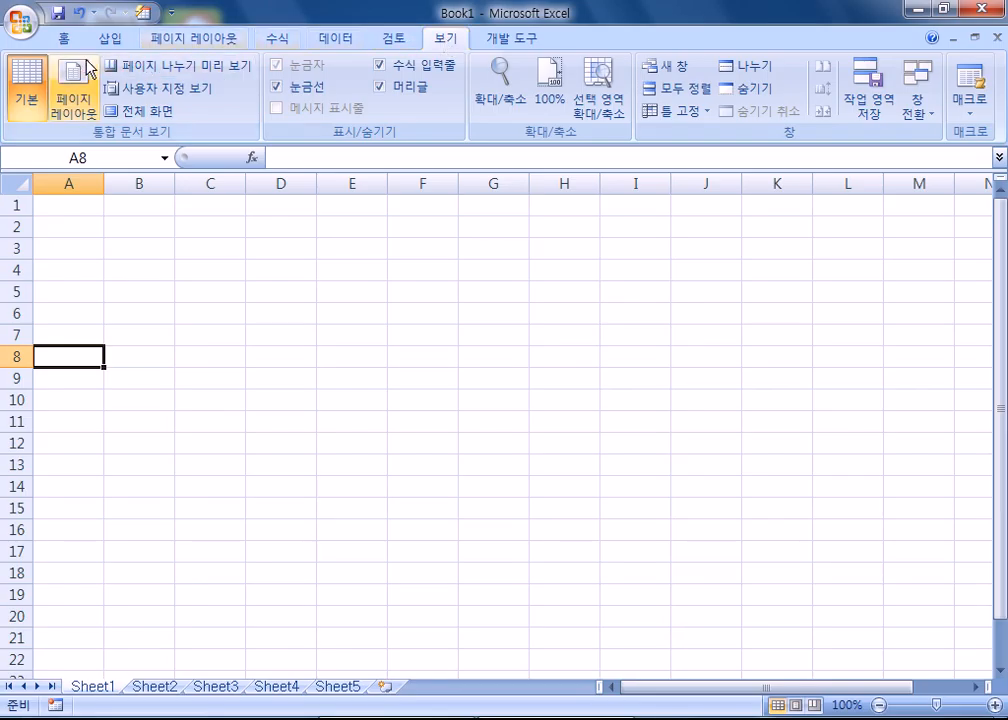
pyautogui.click(61, 40)
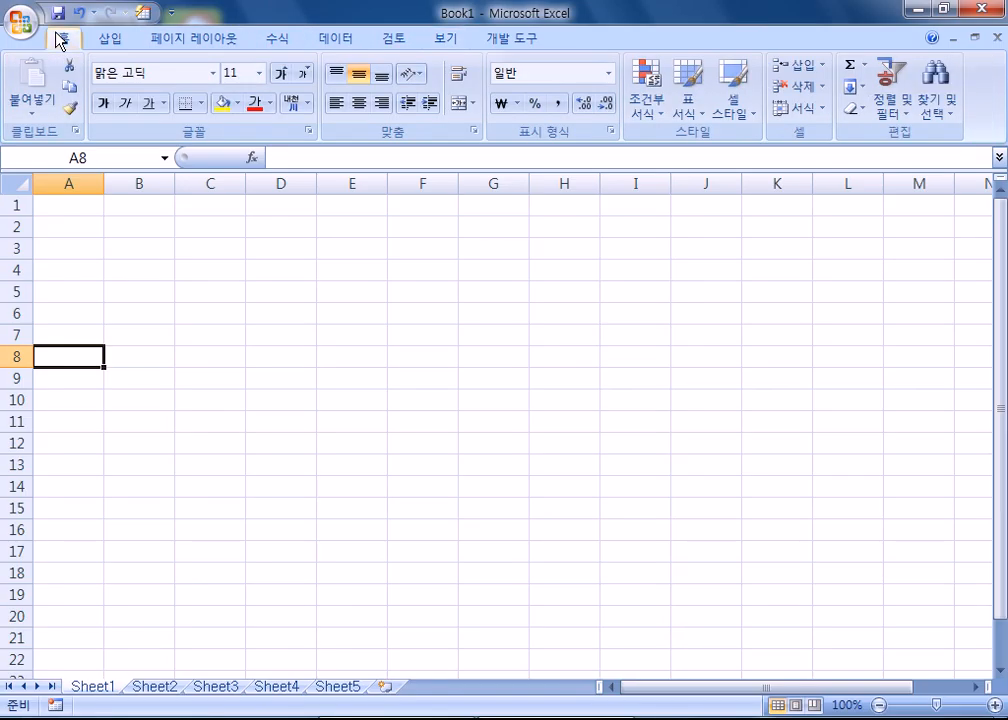
pyautogui.click(109, 39)
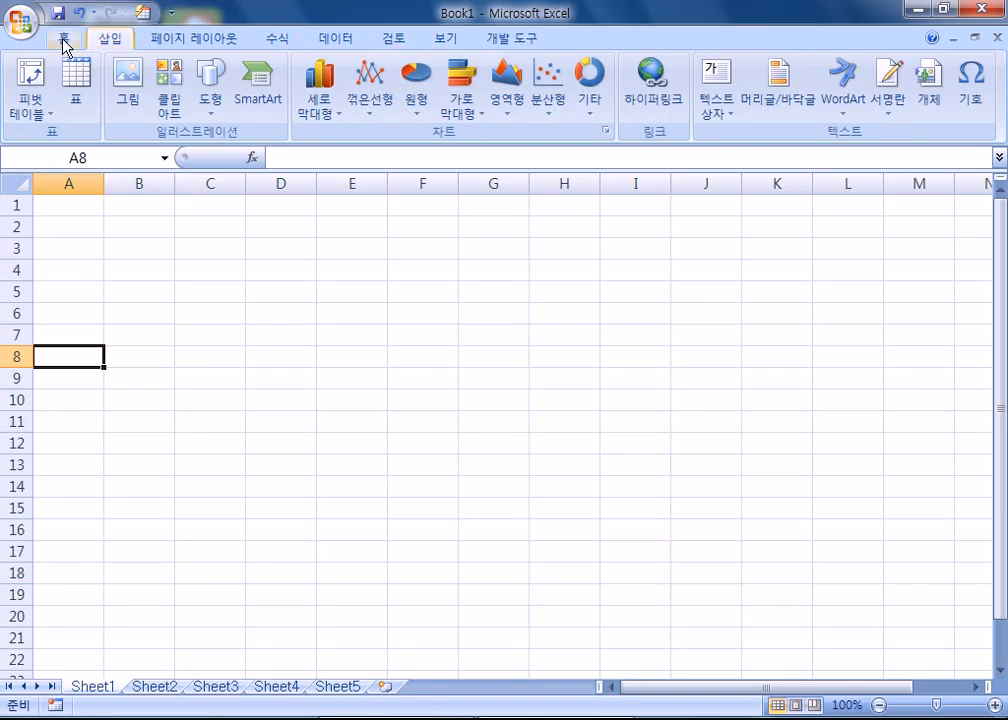
pyautogui.click(63, 41)
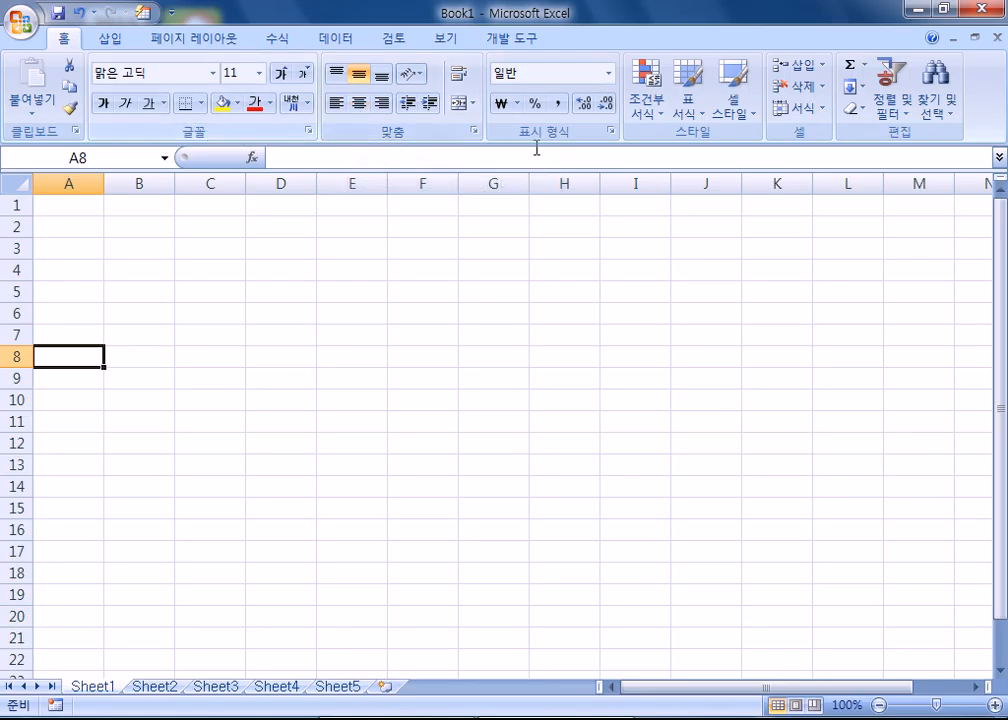
pyautogui.click(268, 45)
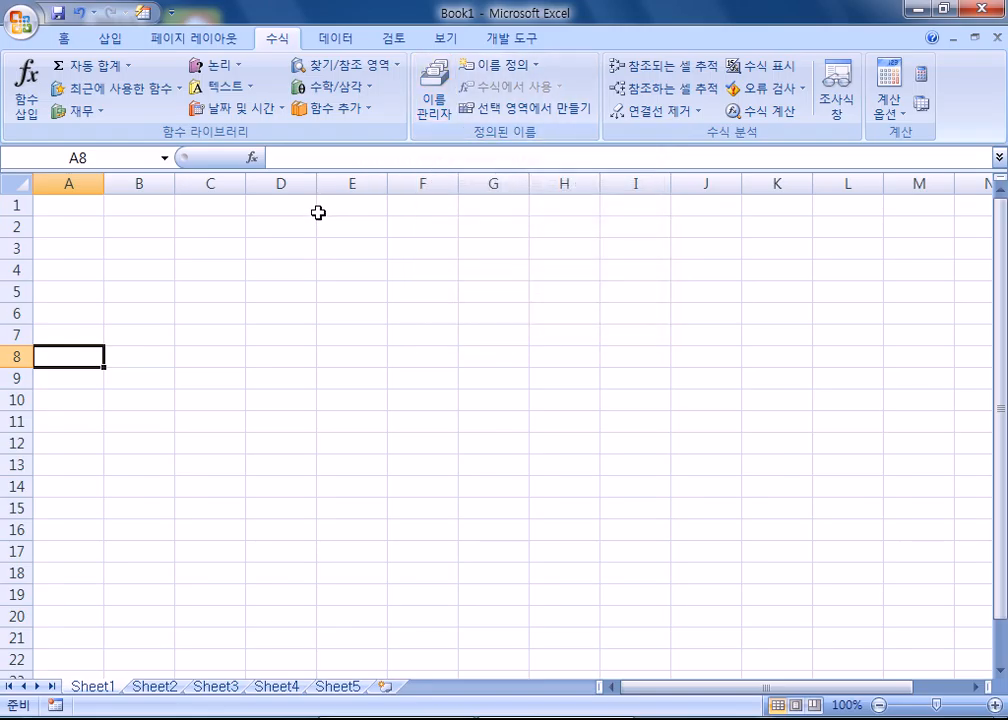
pyautogui.click(63, 38)
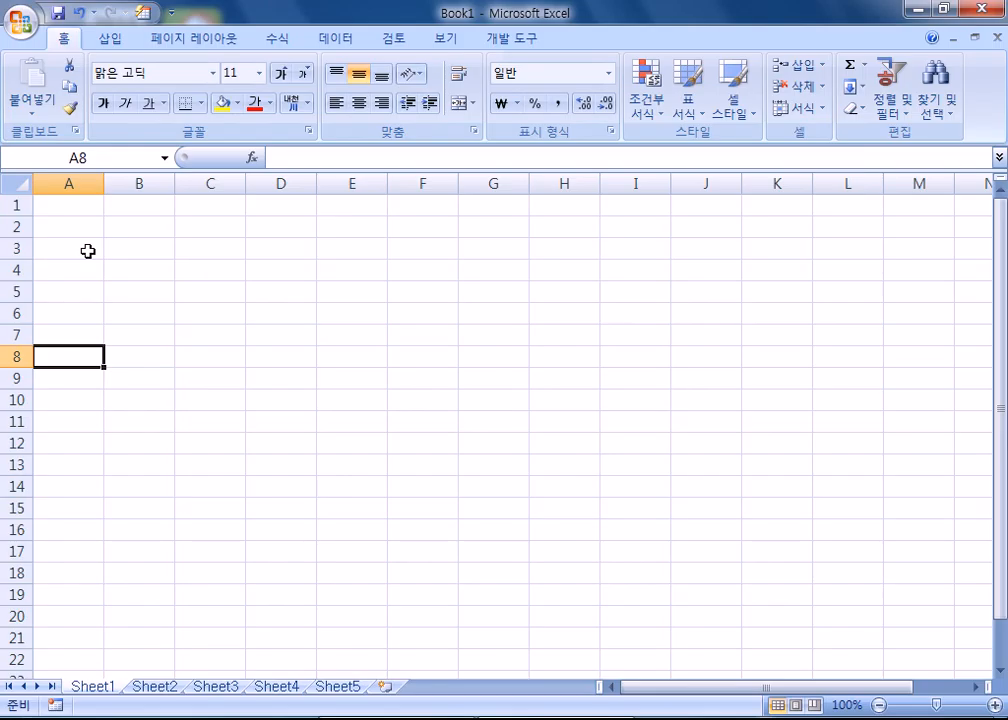
# Switch to Notepad and write the question "엑셀이라는 프로그램은 어떤 프로그램일까요?" on the first line.
pyautogui.write('셀이라는 ')
pyautogui.write('프로그램은 어떠')
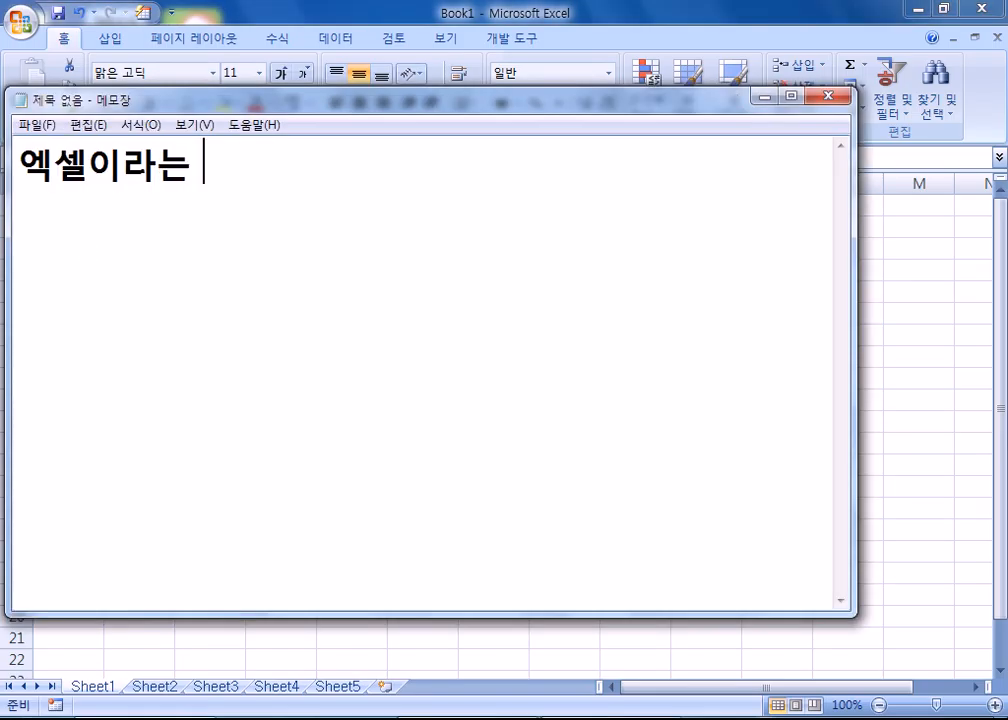
pyautogui.write('ㄴ 프로그램일ㄲ')
pyautogui.write('ㅏ요?')
pyautogui.press('Return')
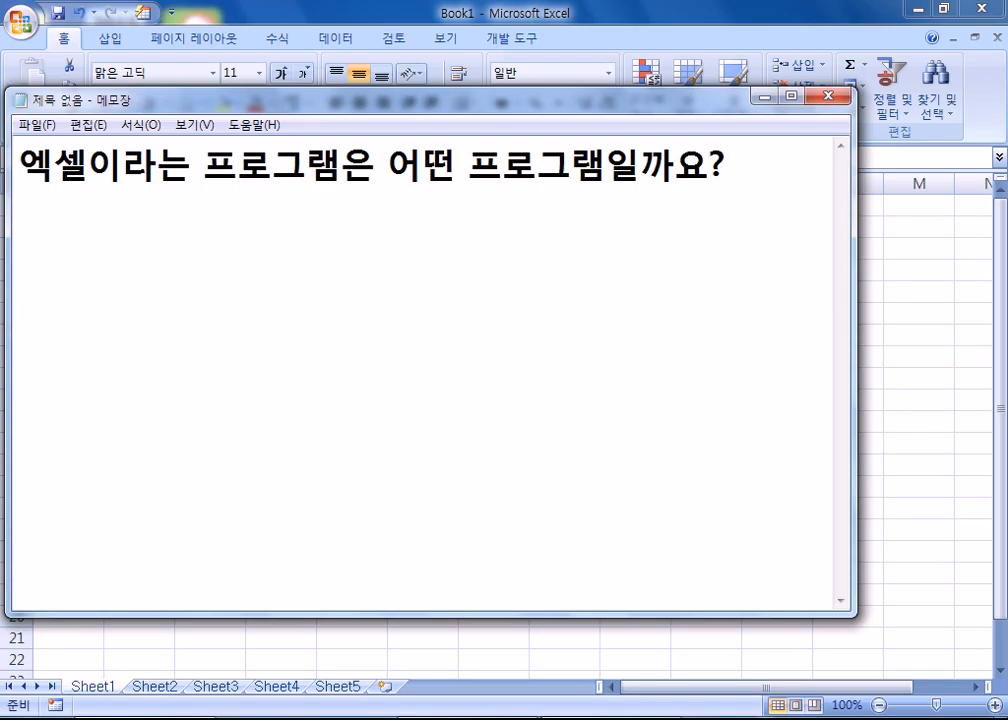
# Write "입력, 계산, 통계, 분석..." as the second line under the question and briefly highlight the word 입력.
pyautogui.write('겟')
pyautogui.write('산,')
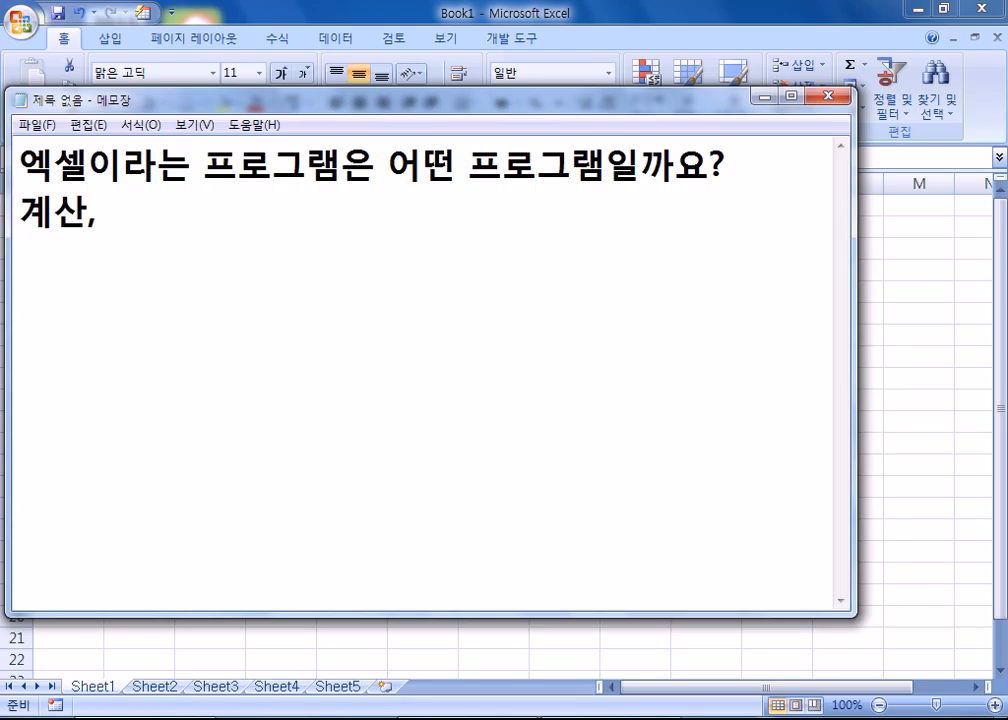
pyautogui.write('입력,')
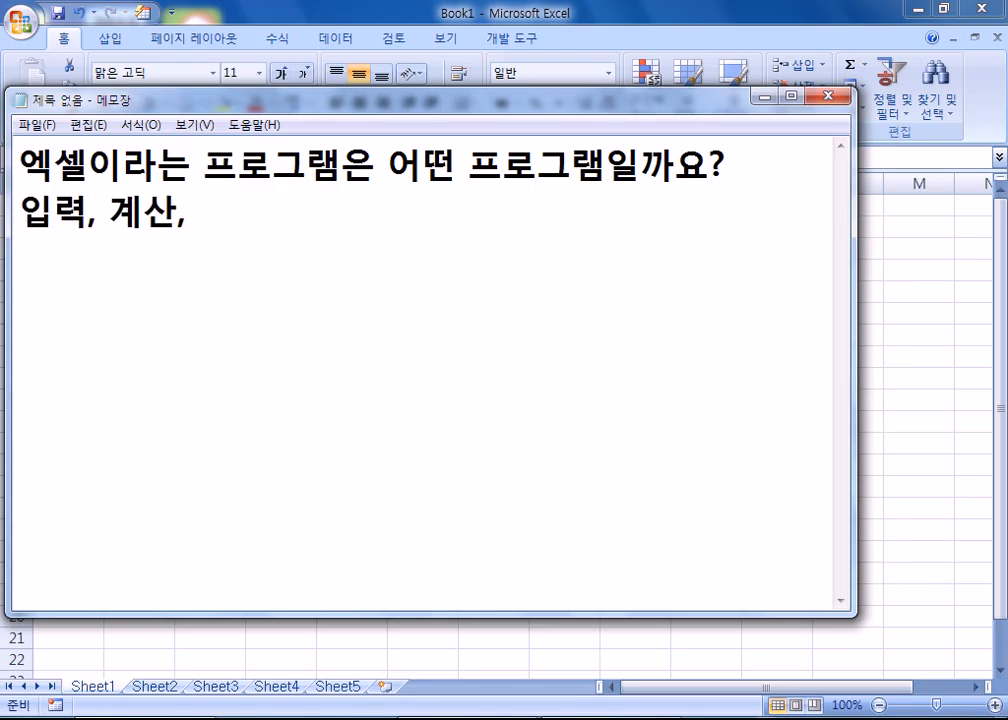
pyautogui.press('End')
pyautogui.write('통계')
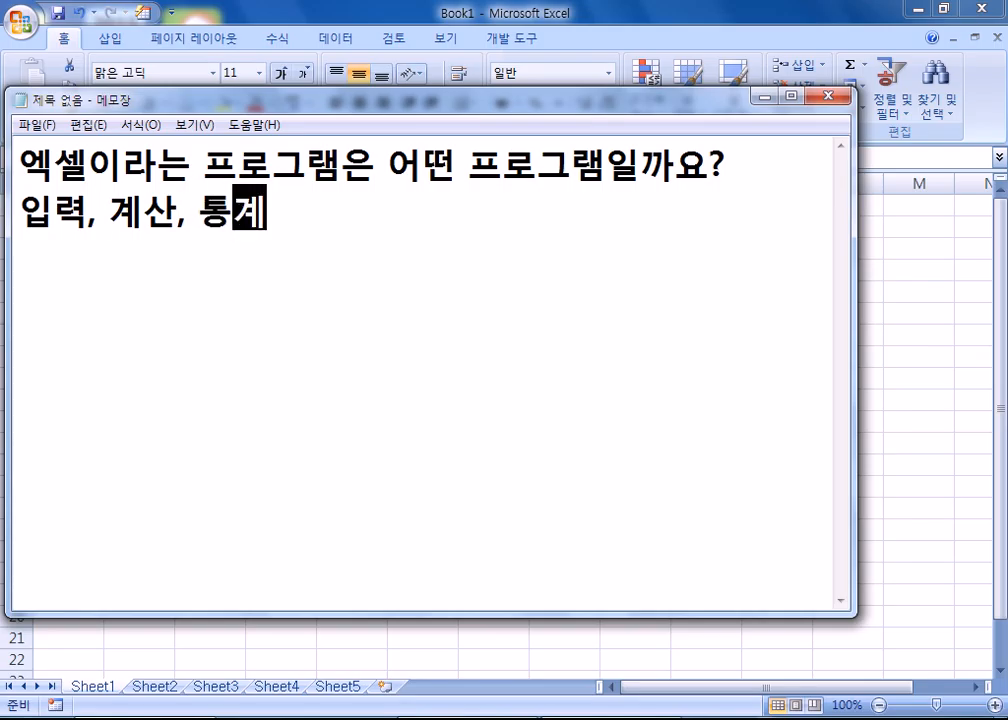
pyautogui.write(', 부ㄴ석')
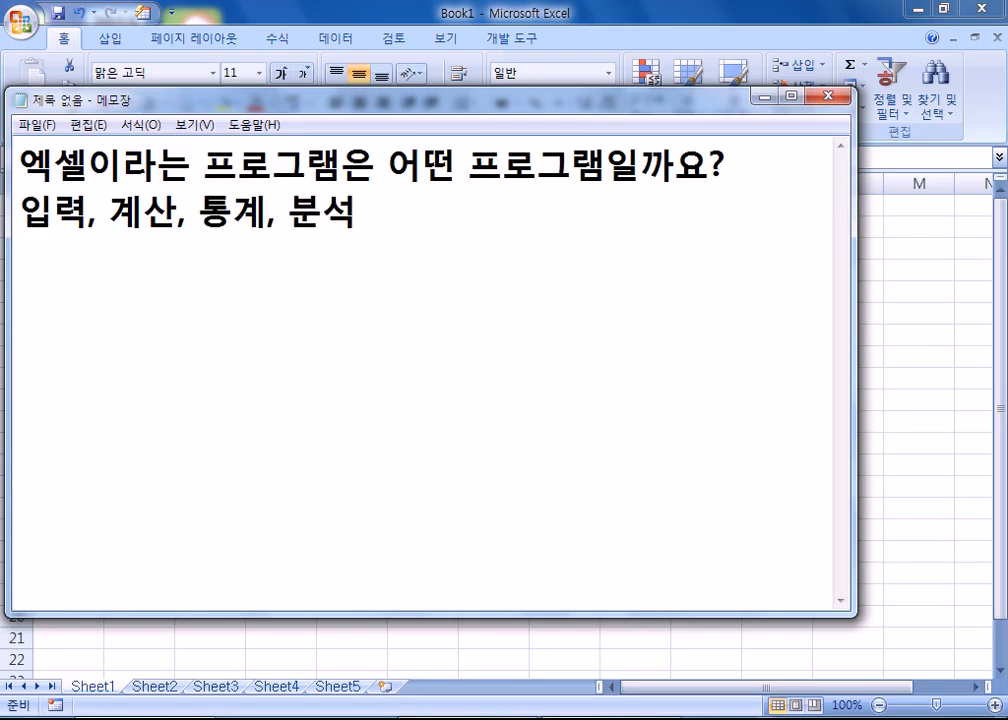
pyautogui.write('....')
pyautogui.press('BackSpace')
pyautogui.press('Return')
pyautogui.moveTo(86, 212); pyautogui.dragTo(13, 195)
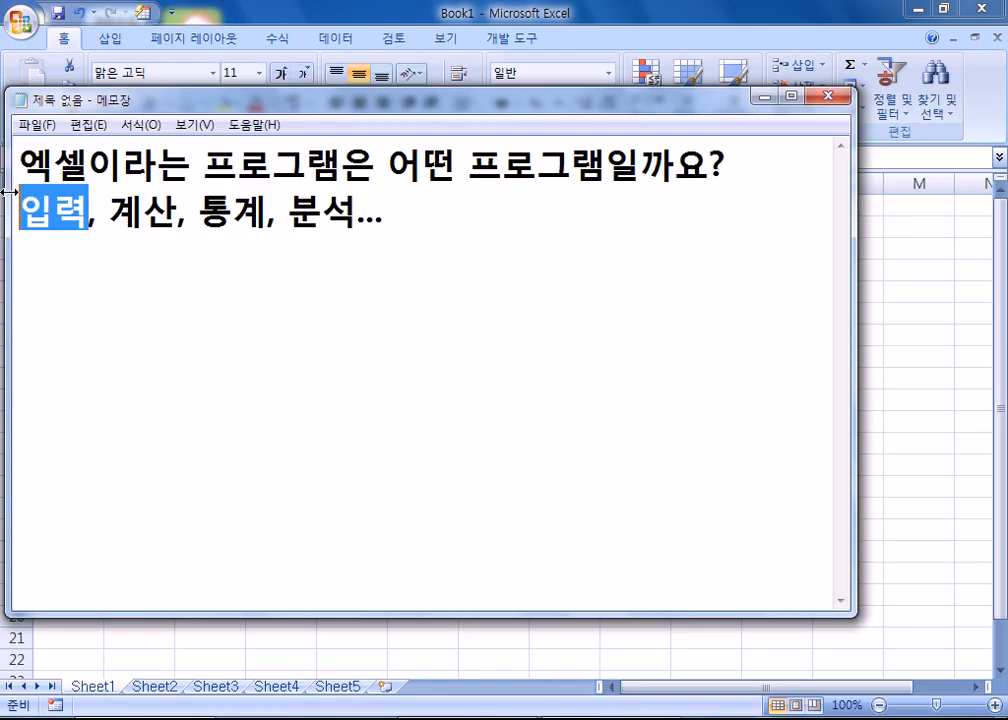
pyautogui.click(40, 299)
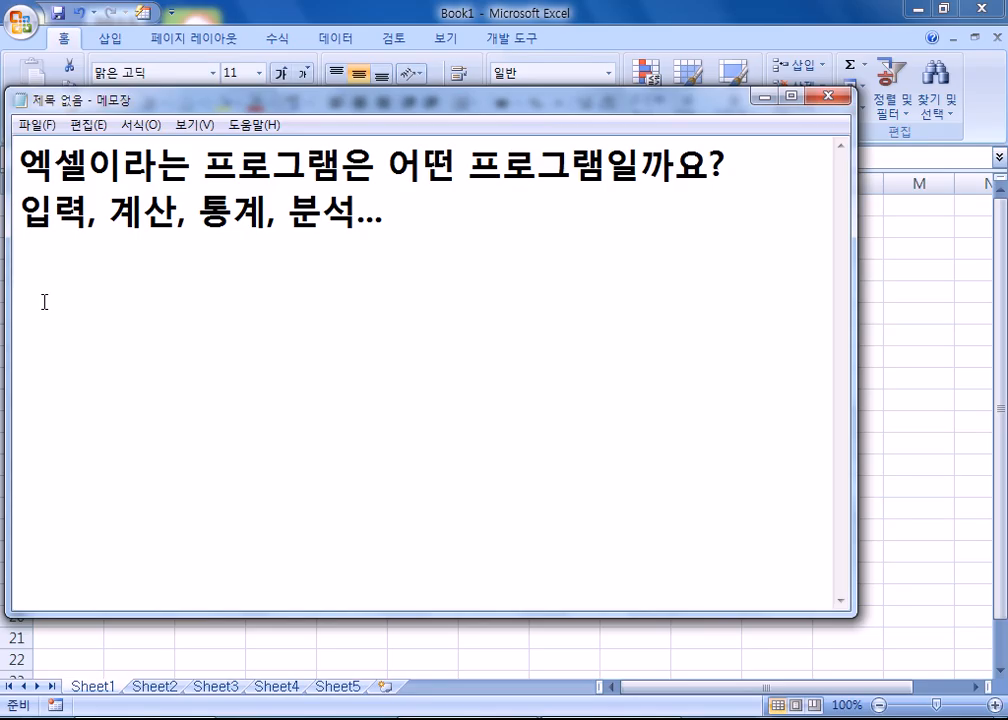
# Switch back to Excel and enter the title 직원명부 in cell A1 of Sheet1.
pyautogui.hotkey('alt', 'Tab')
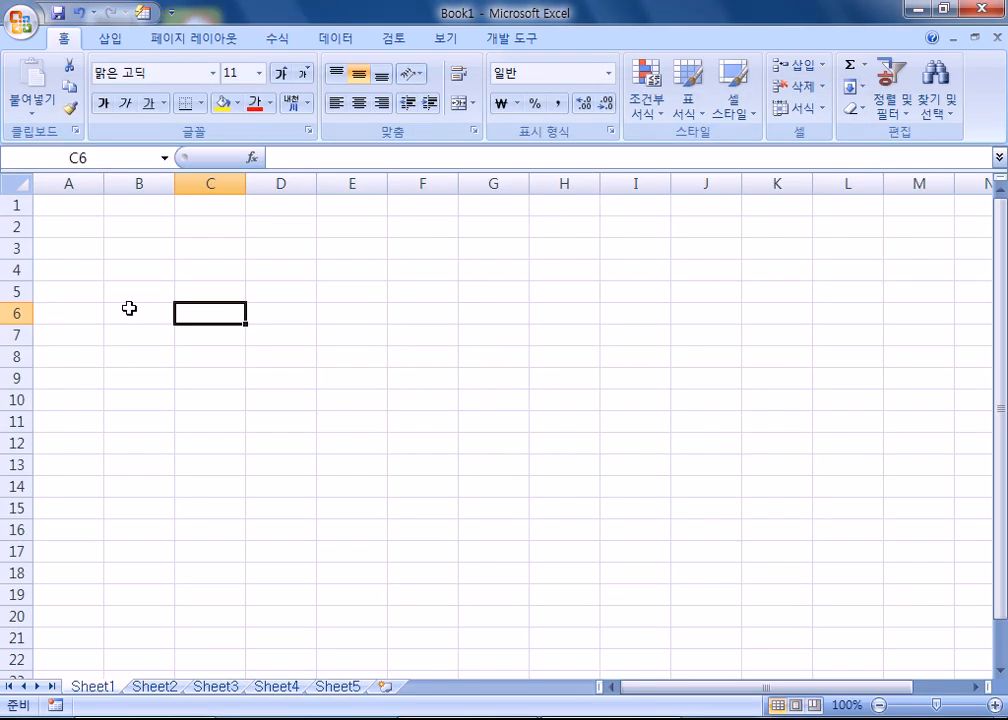
pyautogui.scroll(6, 129, 308)
pyautogui.click(126, 248)
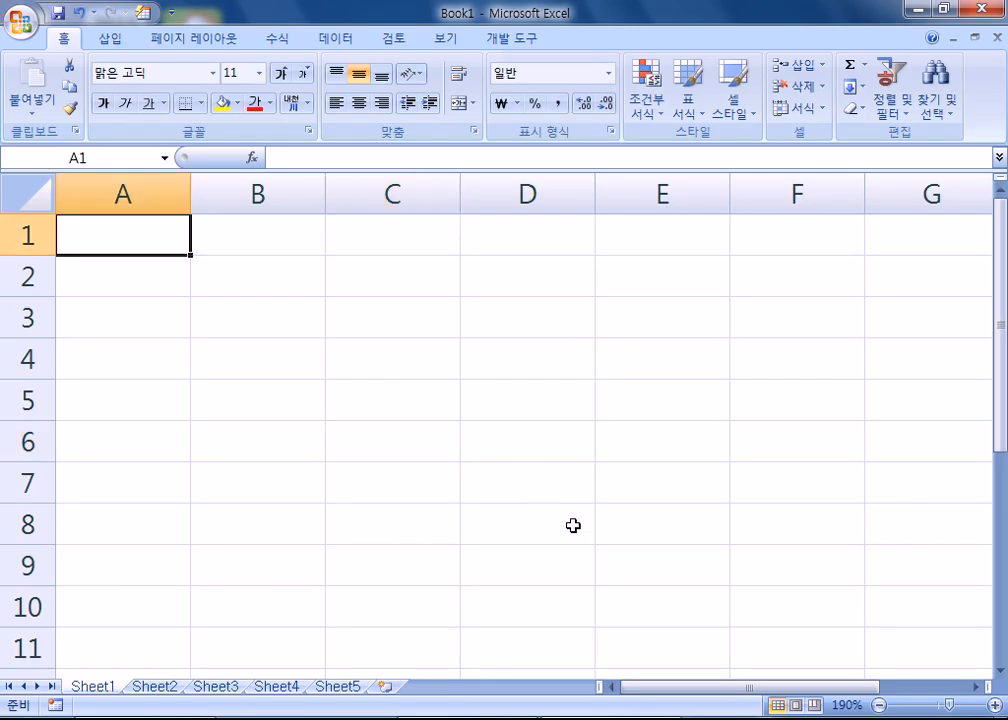
pyautogui.write('wlr')
pyautogui.press('BackSpace')
pyautogui.press('BackSpace')
pyautogui.press('BackSpace')
pyautogui.write('직원명부')
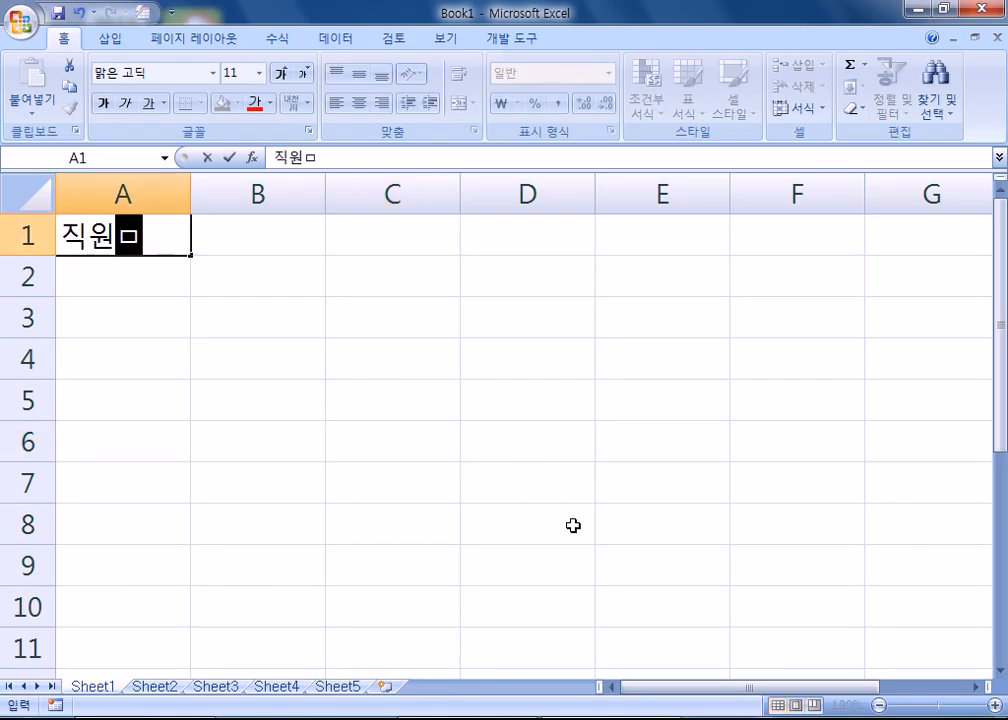
pyautogui.press('Return')
pyautogui.press('Return')
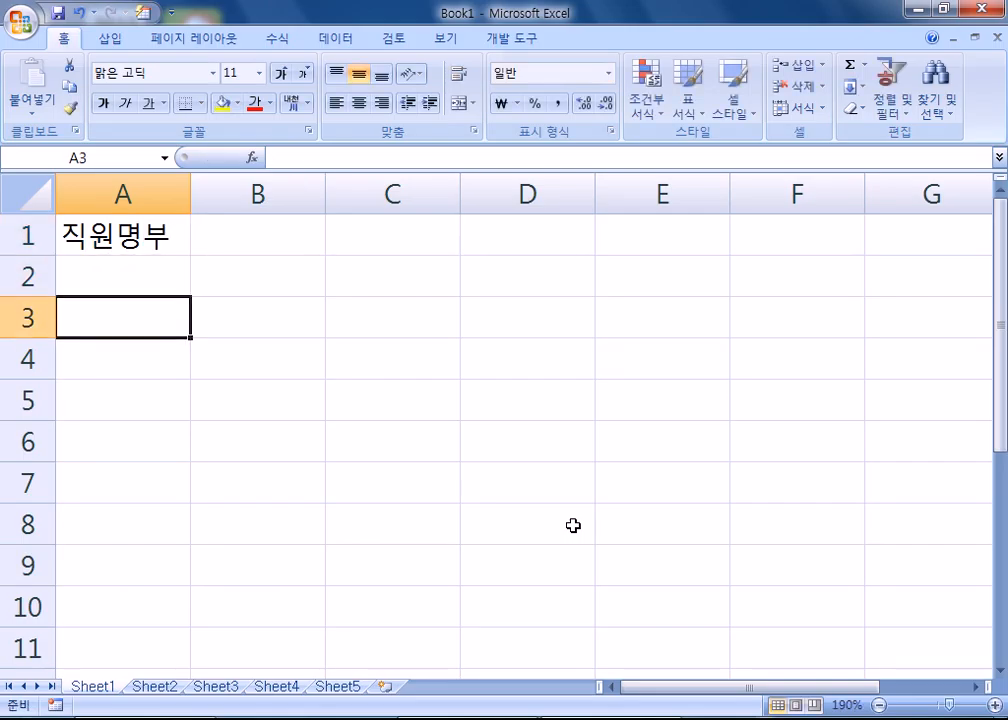
# Enter the column headings 사원번호, 이름 and 입사일자 in cells A3 to C3.
pyautogui.write('베')
pyautogui.press('BackSpace')
pyautogui.press('BackSpace')
pyautogui.write('ㅅ사원번호')
pyautogui.press('Tab')
pyautogui.write('ㅇ이름')
pyautogui.press('Tab')
pyautogui.write('입사')
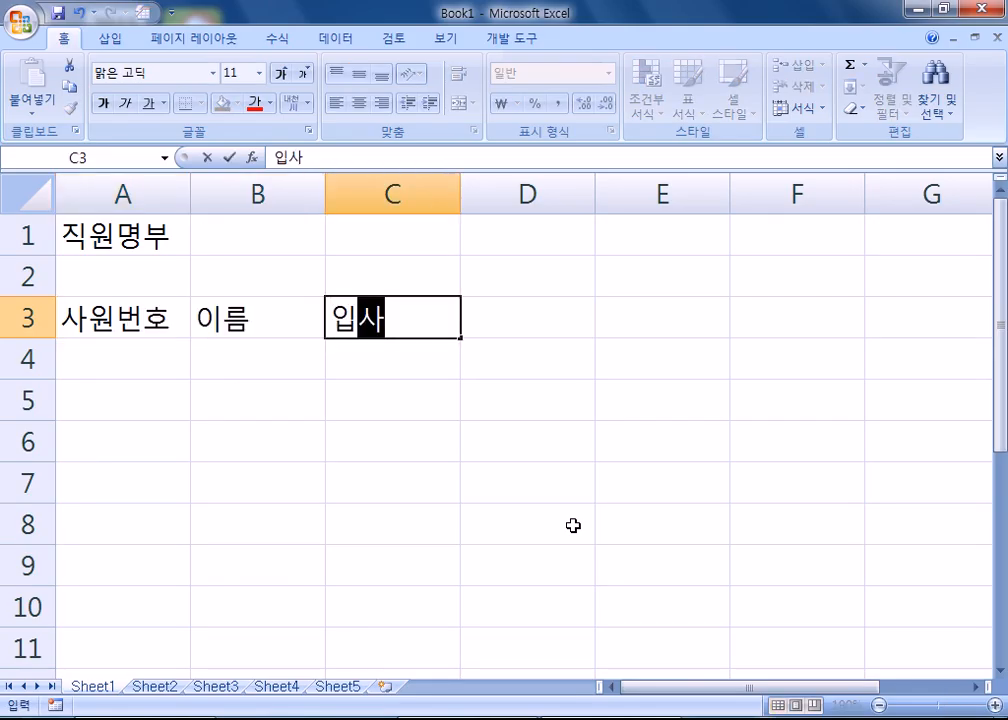
pyautogui.write('일ㅈㅏ')
pyautogui.press('Tab')
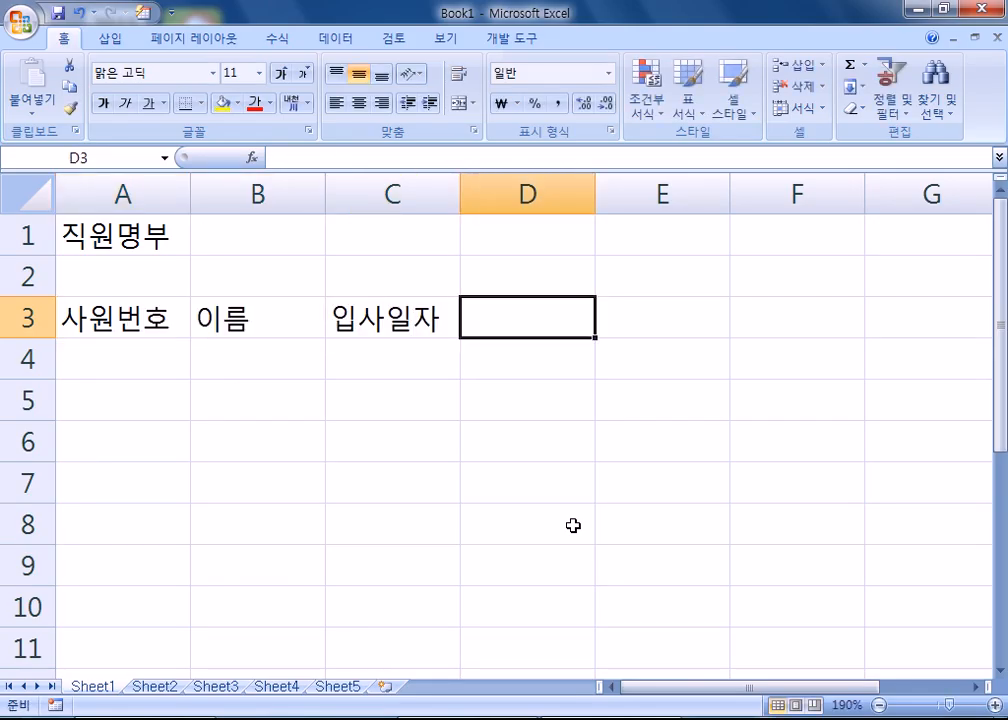
# Continue the heading row with 부서 in D3 and 직위 in E3.
pyautogui.write('부서')
pyautogui.press('Tab')
pyautogui.write('직')
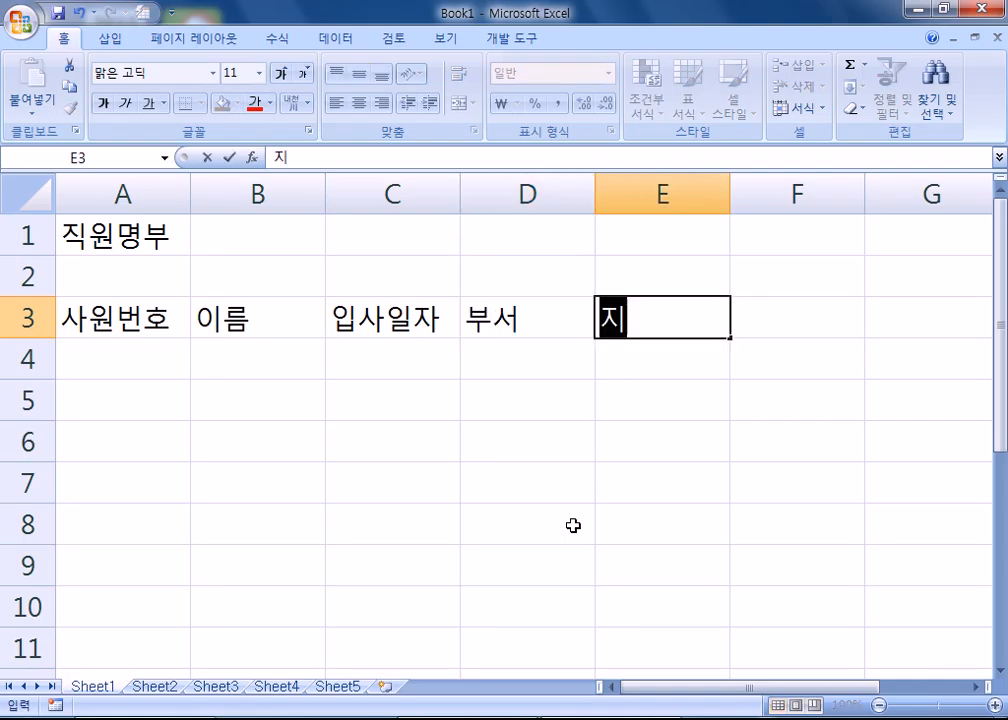
pyautogui.write('재')
pyautogui.press('BackSpace')
pyautogui.press('BackSpace')
pyautogui.write('위')
pyautogui.press('Tab')
# Enter the heading 기본급 in F3, correcting its last syllable, and clear the stray character from G3.
pyautogui.write('기본그')
pyautogui.press('Tab')
pyautogui.write('ㅂ')
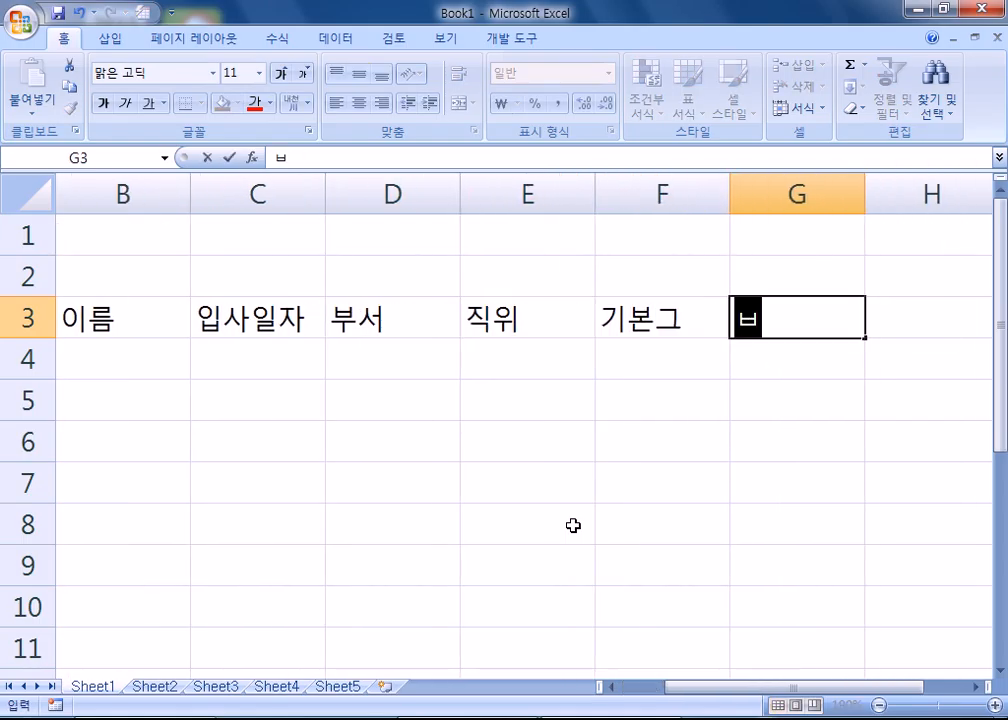
pyautogui.press('Left')
pyautogui.press('F2')
pyautogui.press('BackSpace')
pyautogui.write('급')
pyautogui.press('Tab')
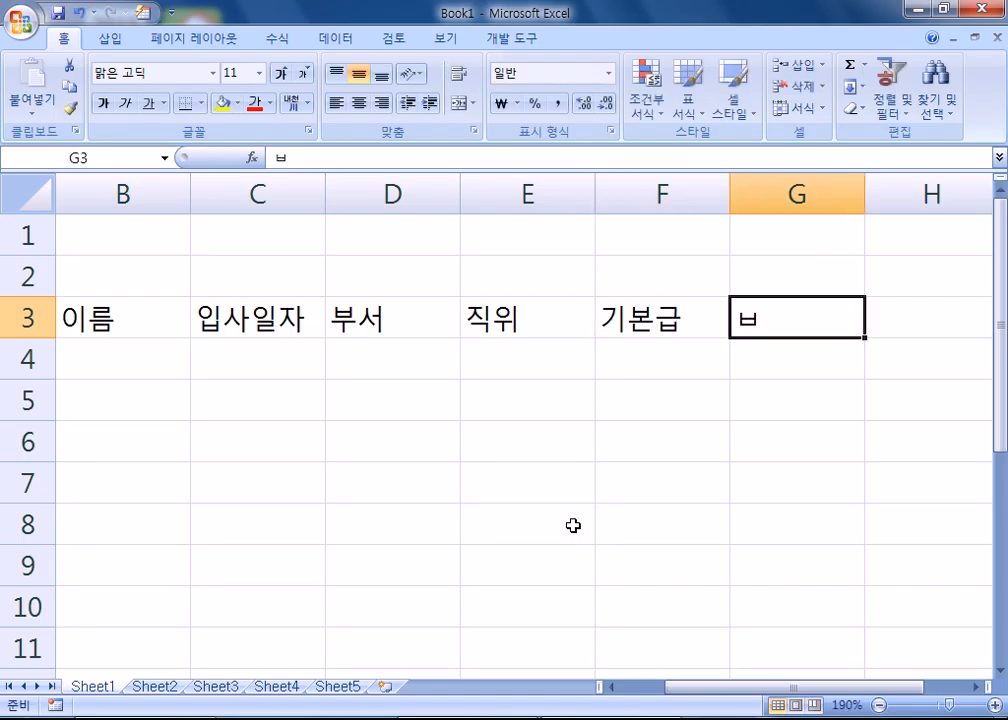
pyautogui.press('Delete')
pyautogui.press('Home')
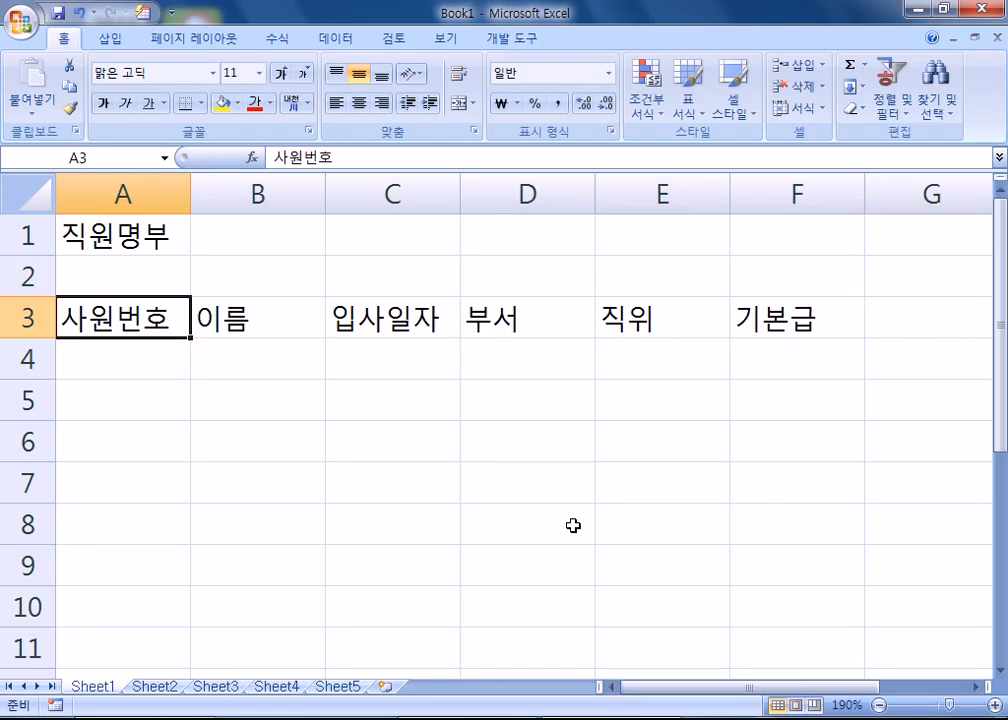
# Enter three four-digit employee numbers under the 사원번호 heading in cells A4 to A6.
pyautogui.click(173, 357)
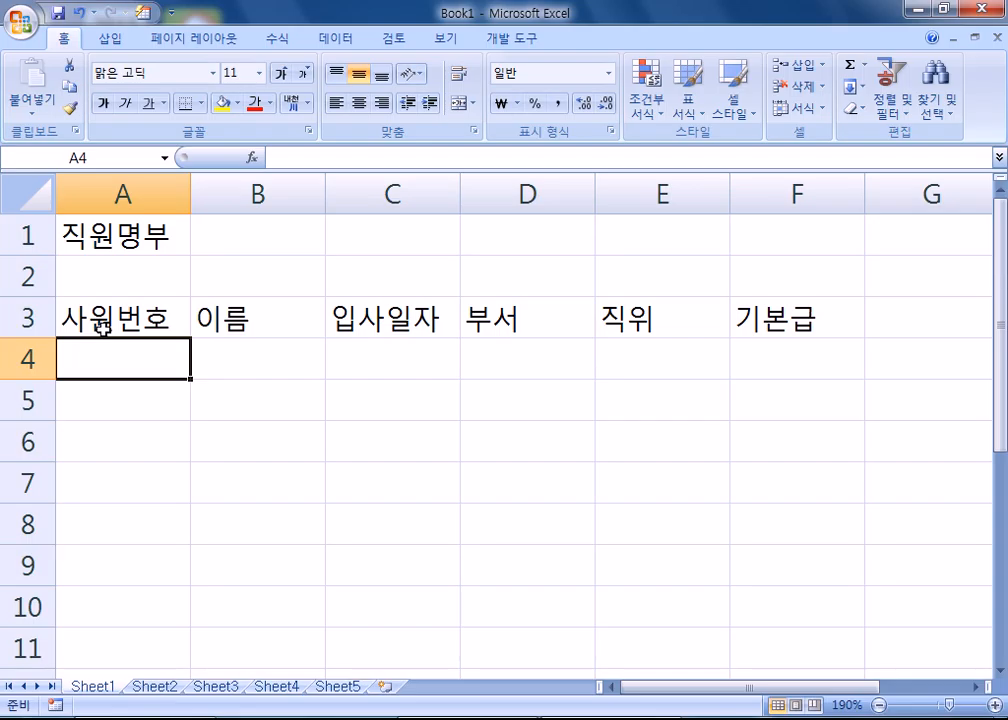
pyautogui.write('1101')
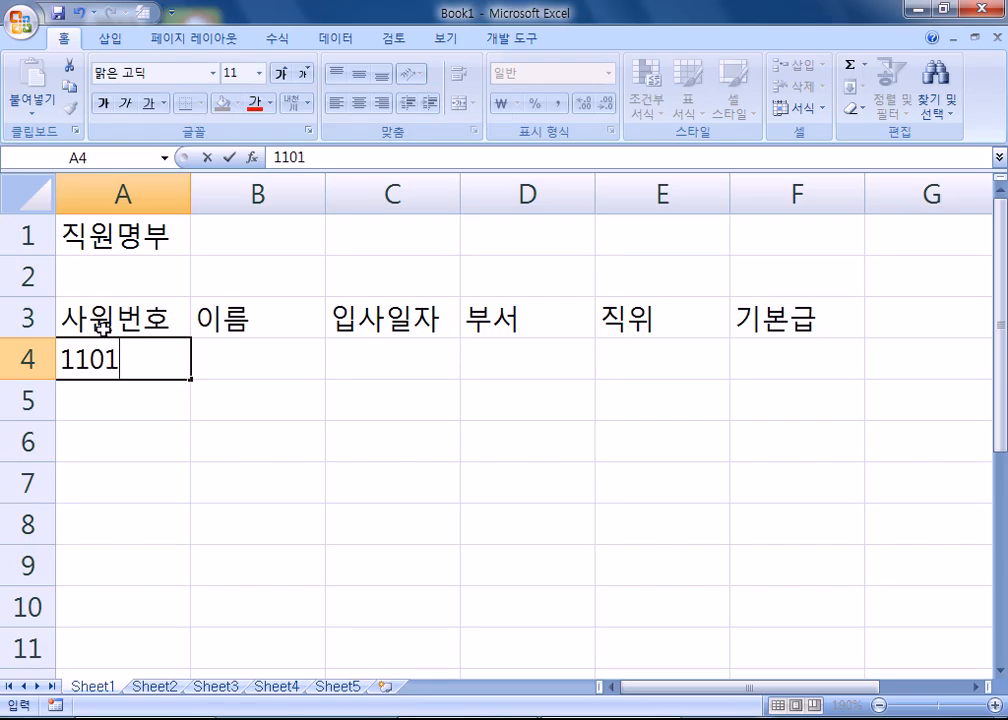
pyautogui.press('Return')
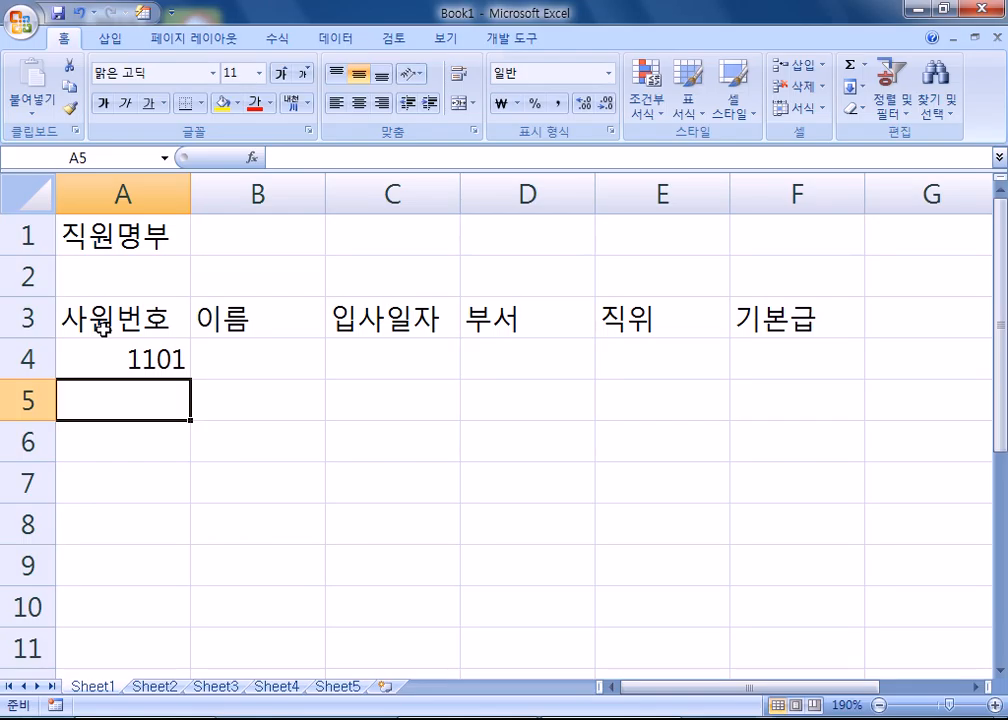
pyautogui.write('1102')
pyautogui.press('Return')
pyautogui.write('1')
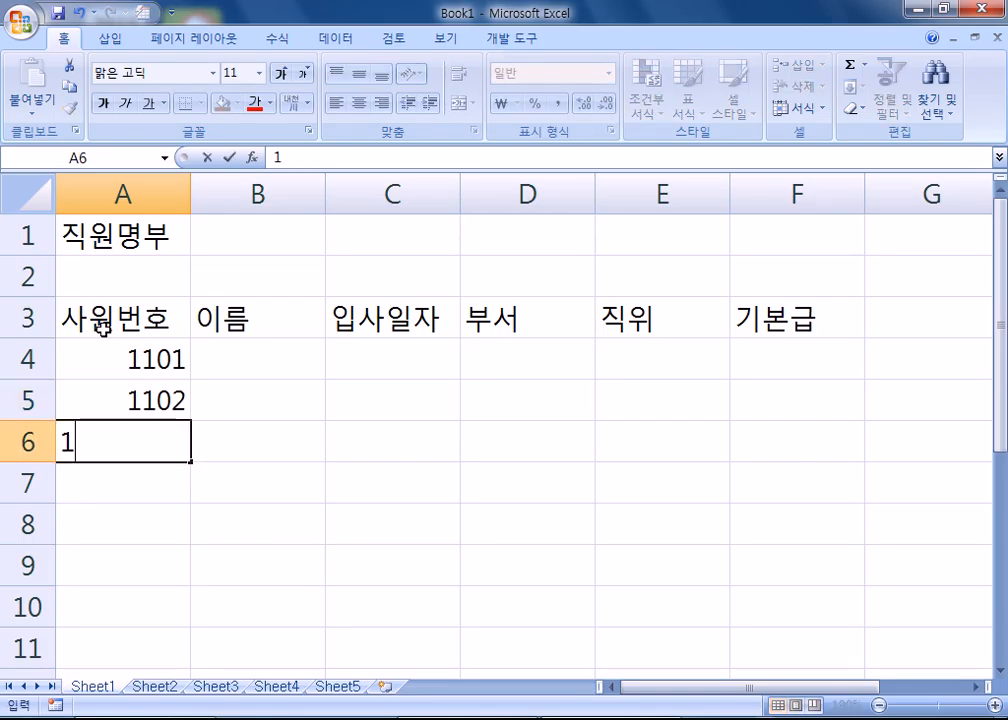
pyautogui.write('110')
pyautogui.press('Return')
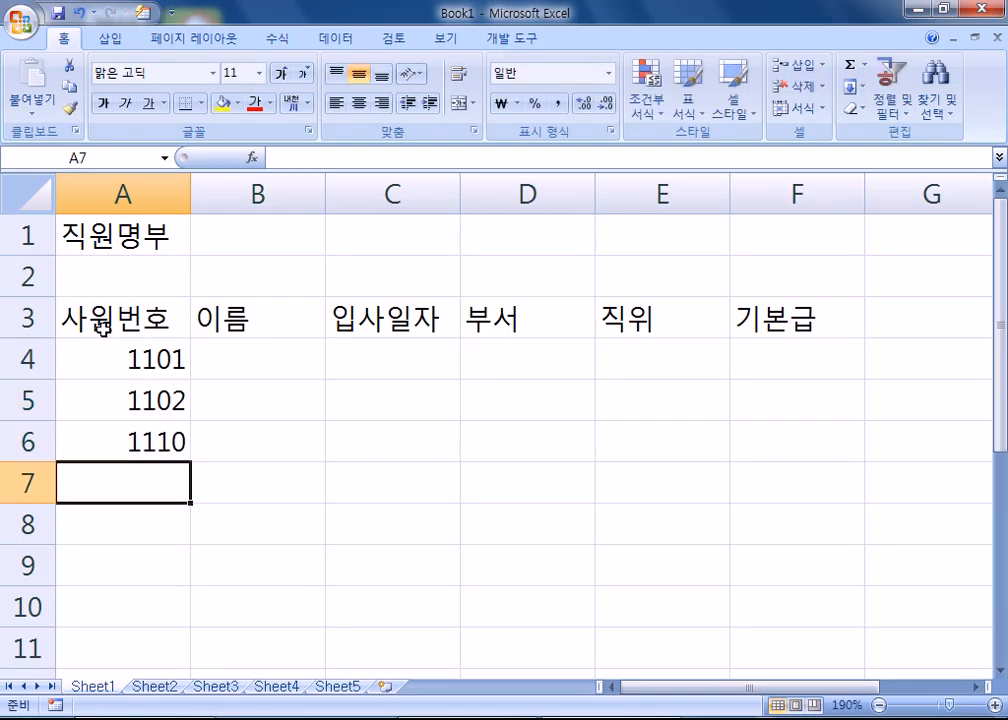
pyautogui.click(295, 362)
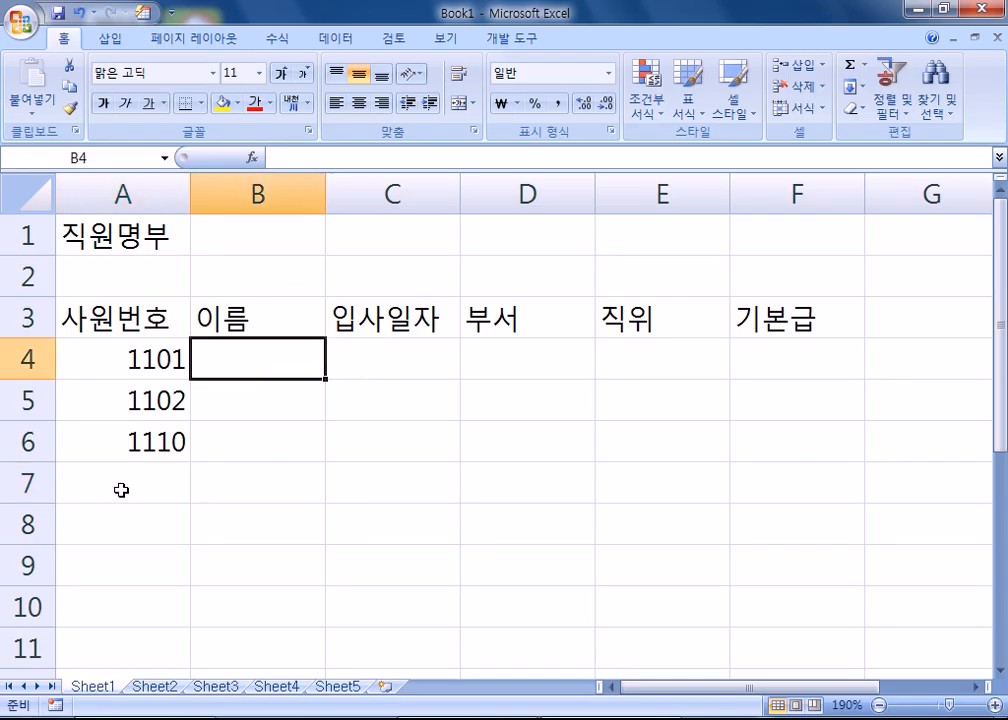
pyautogui.click(115, 439)
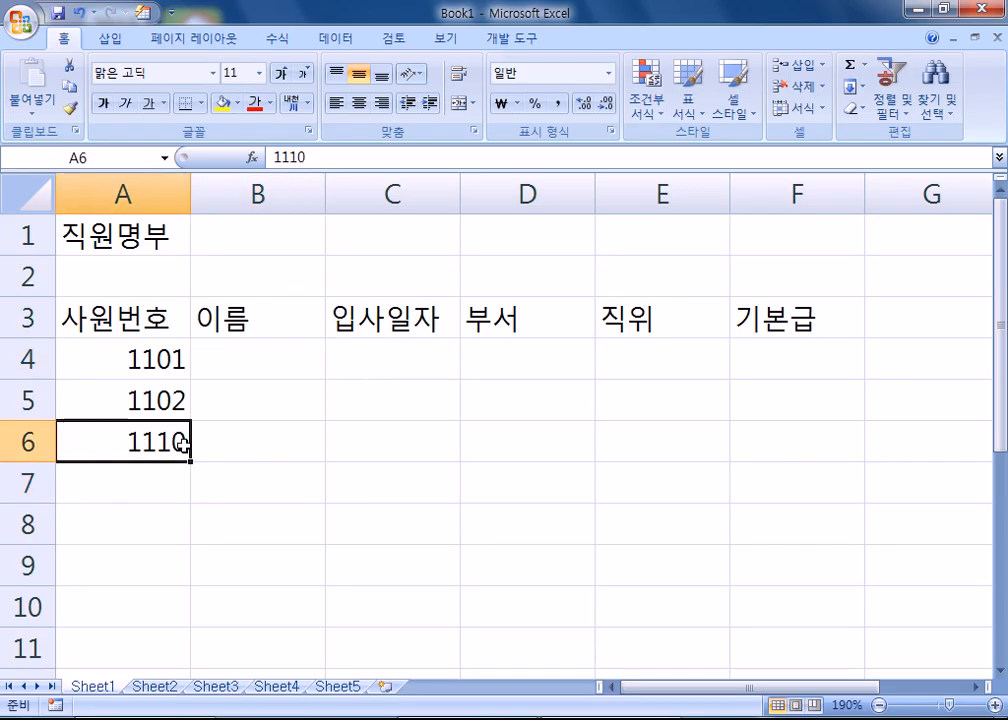
pyautogui.click(182, 480)
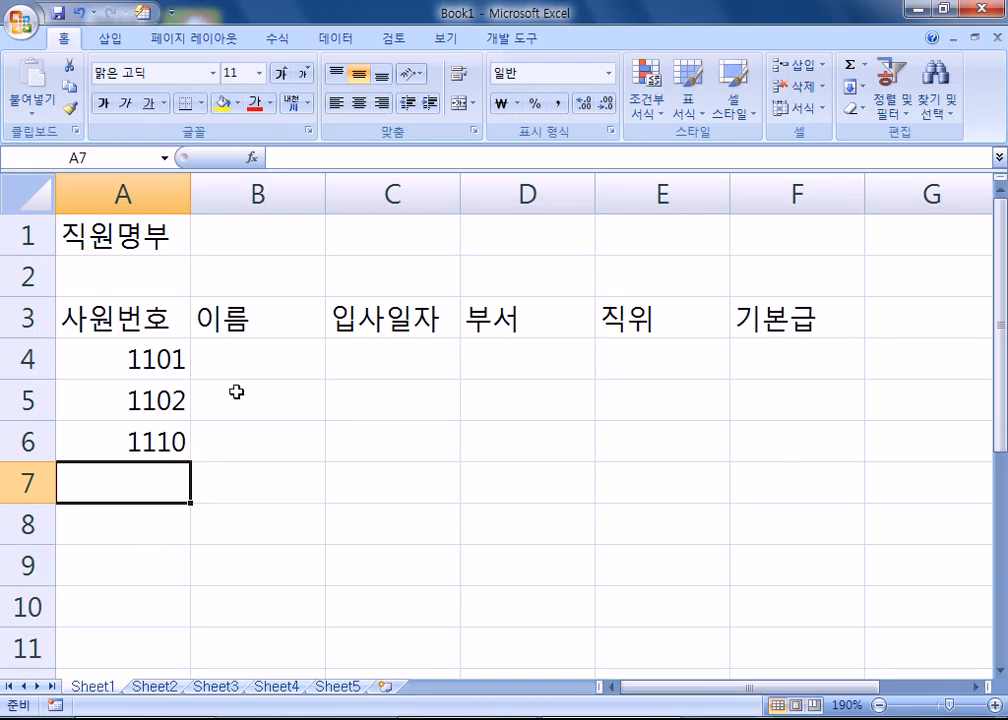
# Enter the first employee's full name under the 이름 heading in cell B4, correcting the mistyped characters.
pyautogui.click(259, 354)
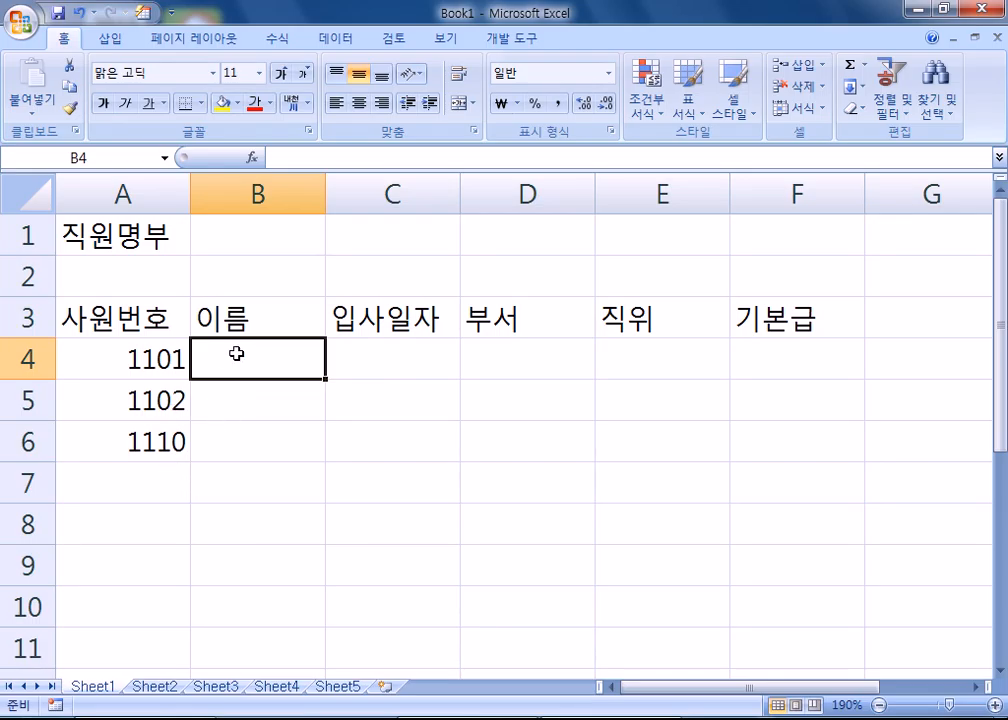
pyautogui.write('이')
pyautogui.press('BackSpace')
pyautogui.press('BackSpace')
pyautogui.write('ㅎ')
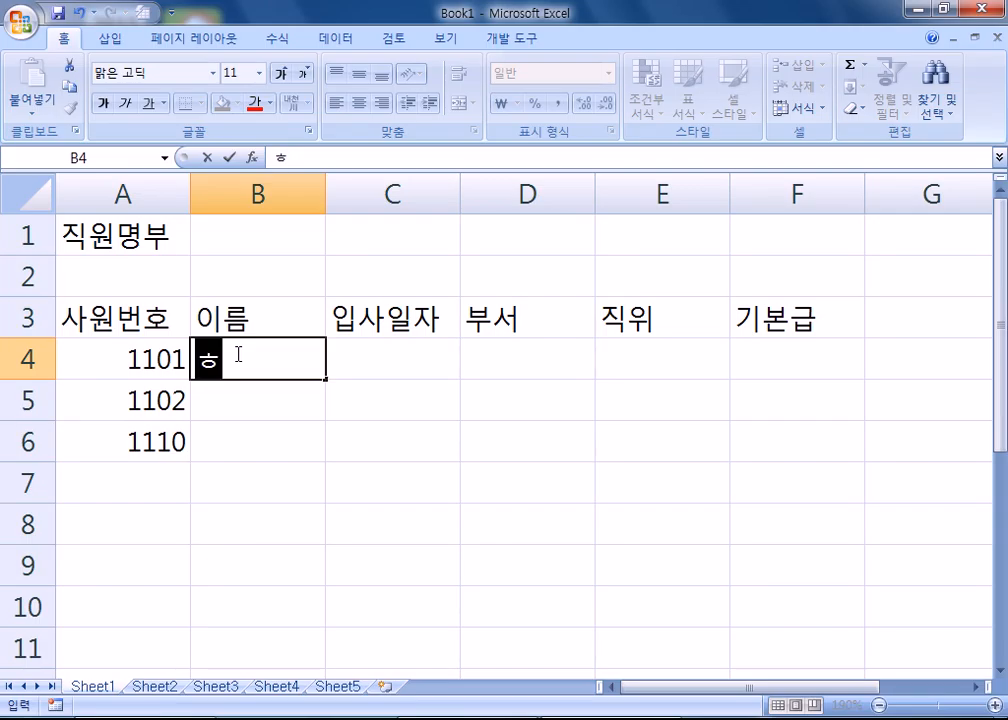
pyautogui.write('ㅗㅇ기;ㄹㄷ')
pyautogui.press('BackSpace')
pyautogui.press('BackSpace')
pyautogui.press('BackSpace')
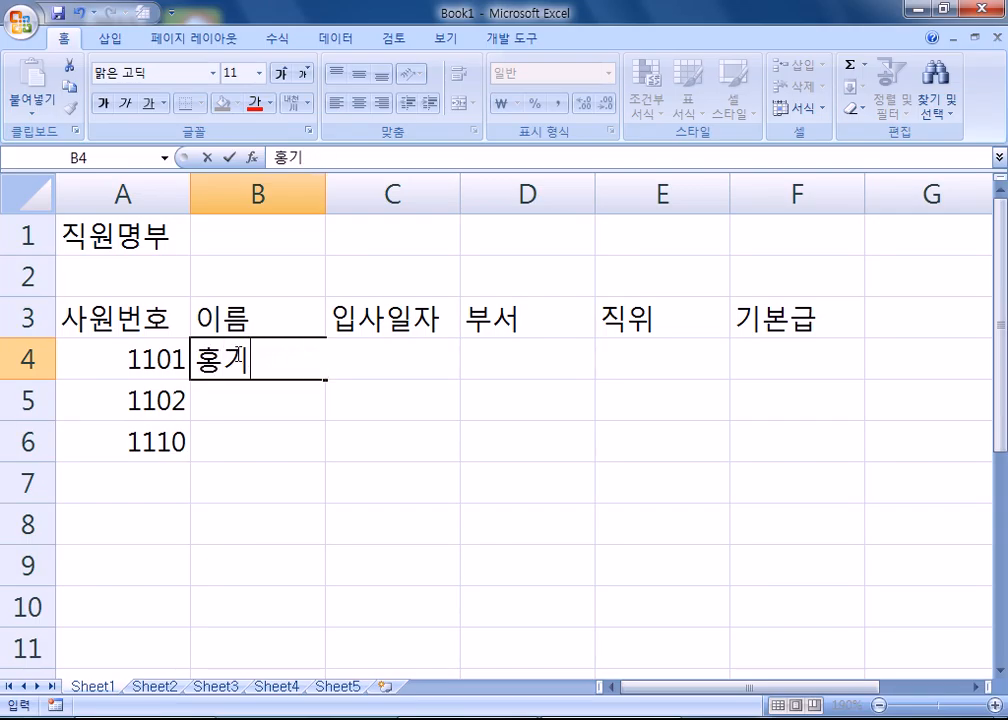
pyautogui.press('BackSpace')
pyautogui.write('길동')
pyautogui.press('Return')
# Enter the second and third employees' full names in cells B5 and B6.
pyautogui.write('일지매')
pyautogui.press('Return')
pyautogui.write('이순신')
pyautogui.press('Tab')
pyautogui.press('Tab')
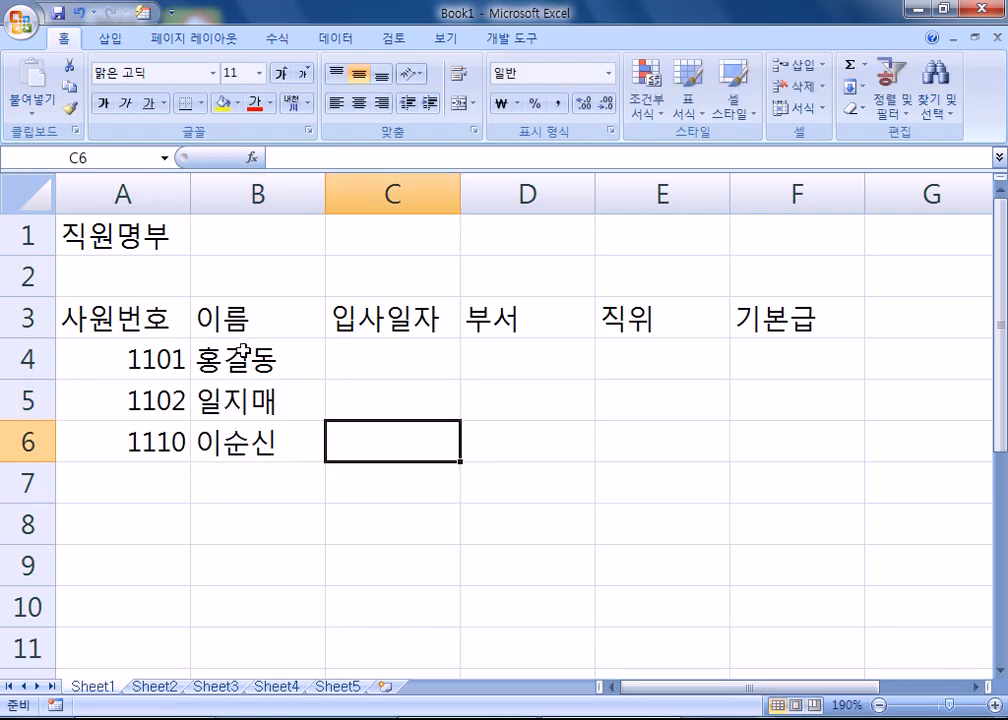
pyautogui.click(382, 355)
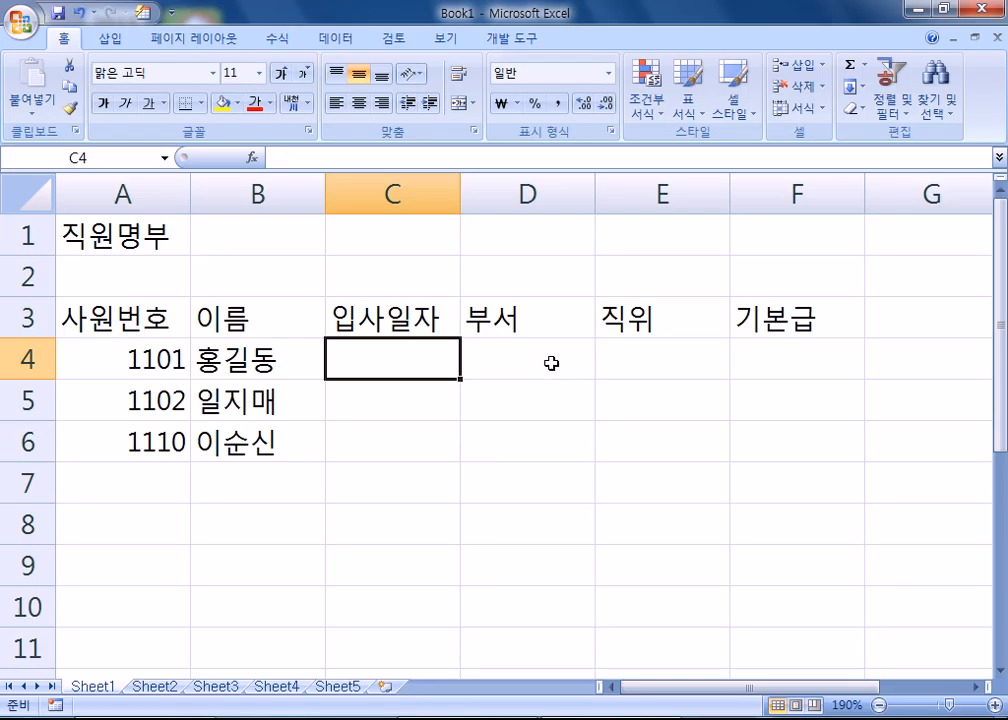
pyautogui.write('20')
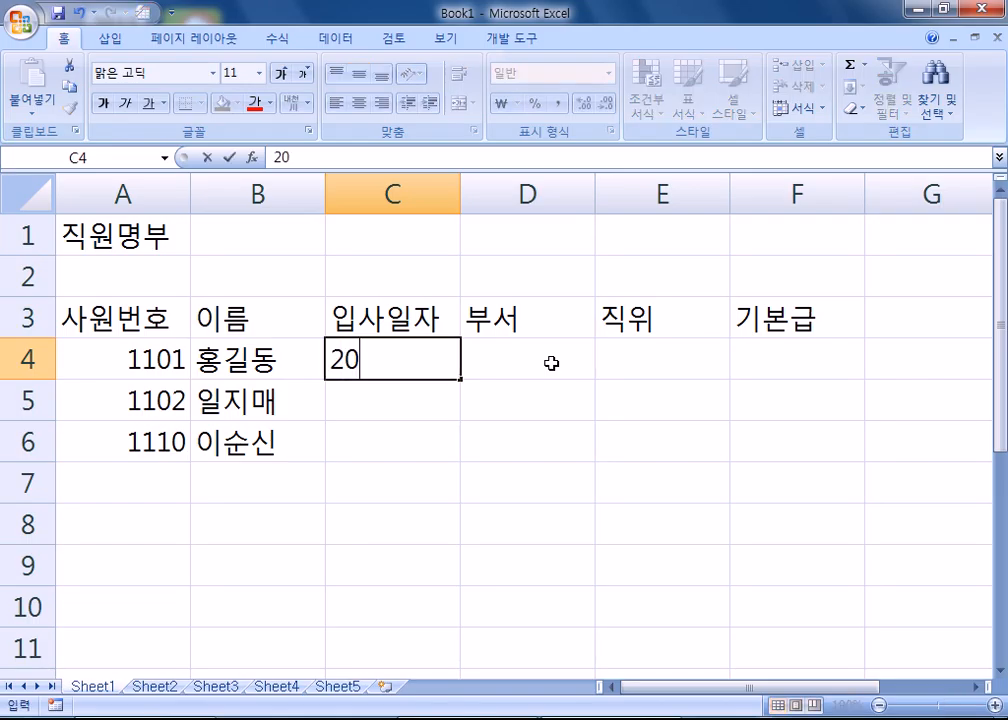
pyautogui.write('05년 10월')
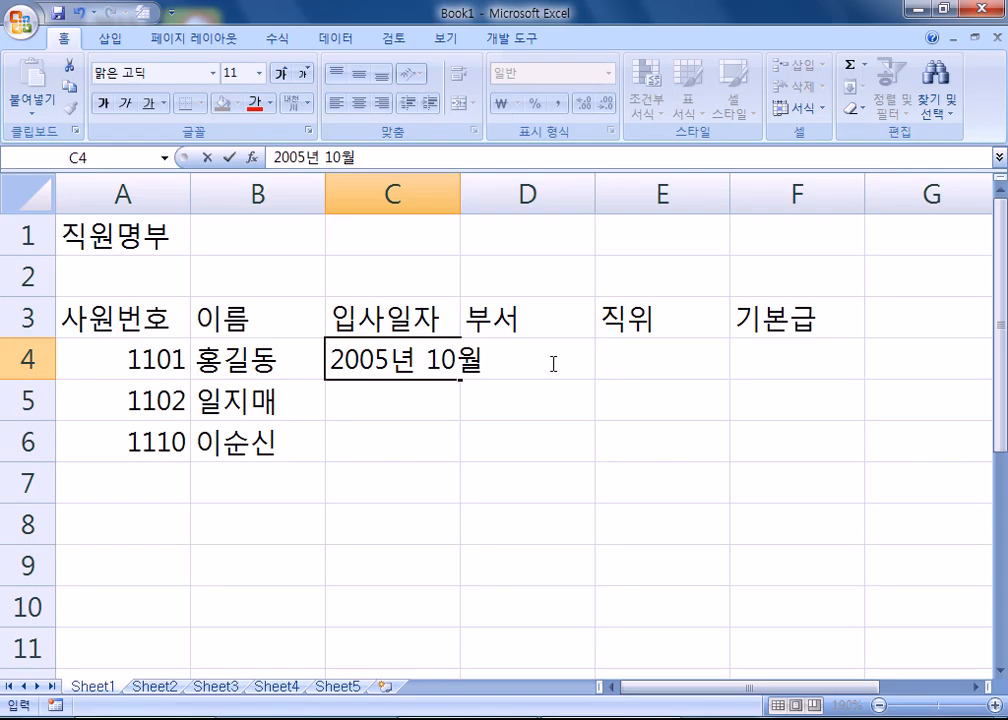
pyautogui.press('Escape')
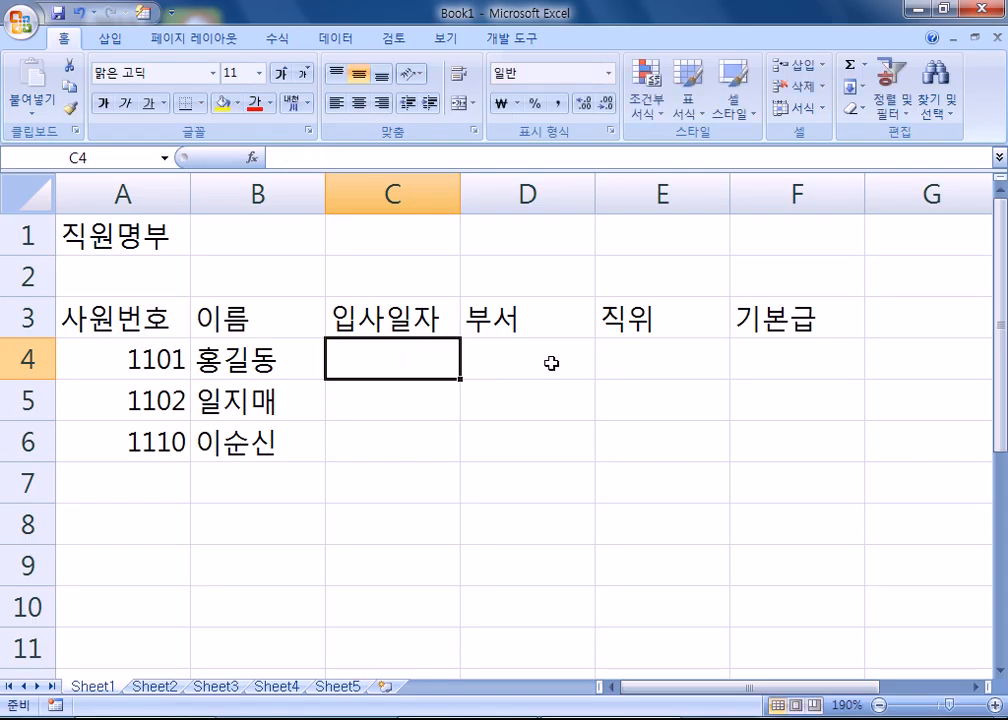
# Enter the hire dates 2005-5-6 in C4 and 10/10/10 in C5 under the 입사일자 heading.
pyautogui.write('2')
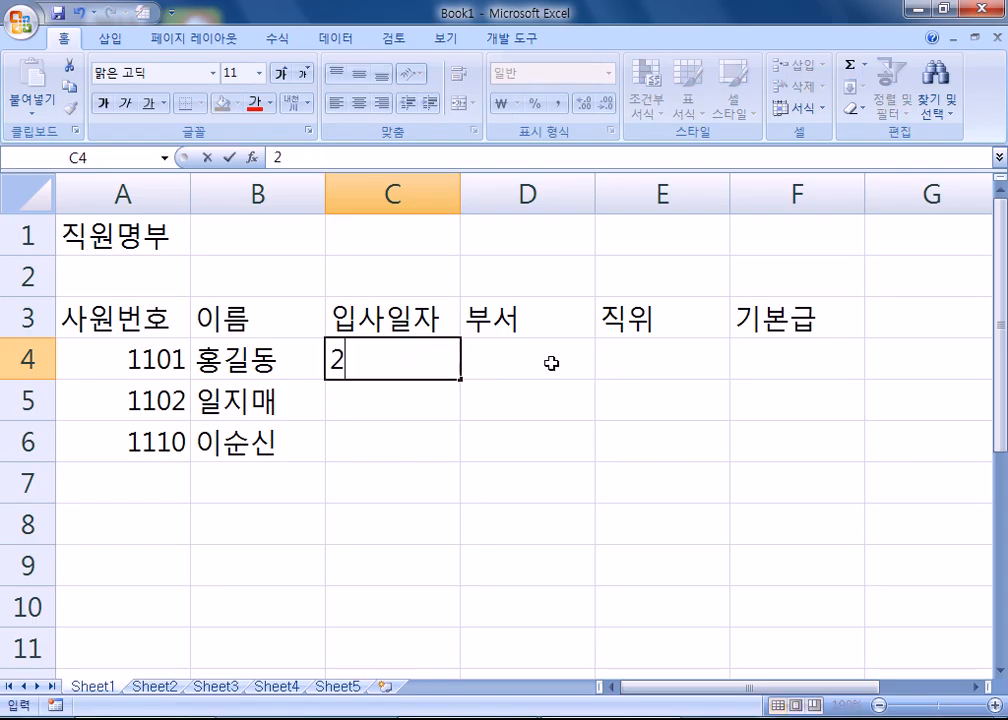
pyautogui.write('005-5-6')
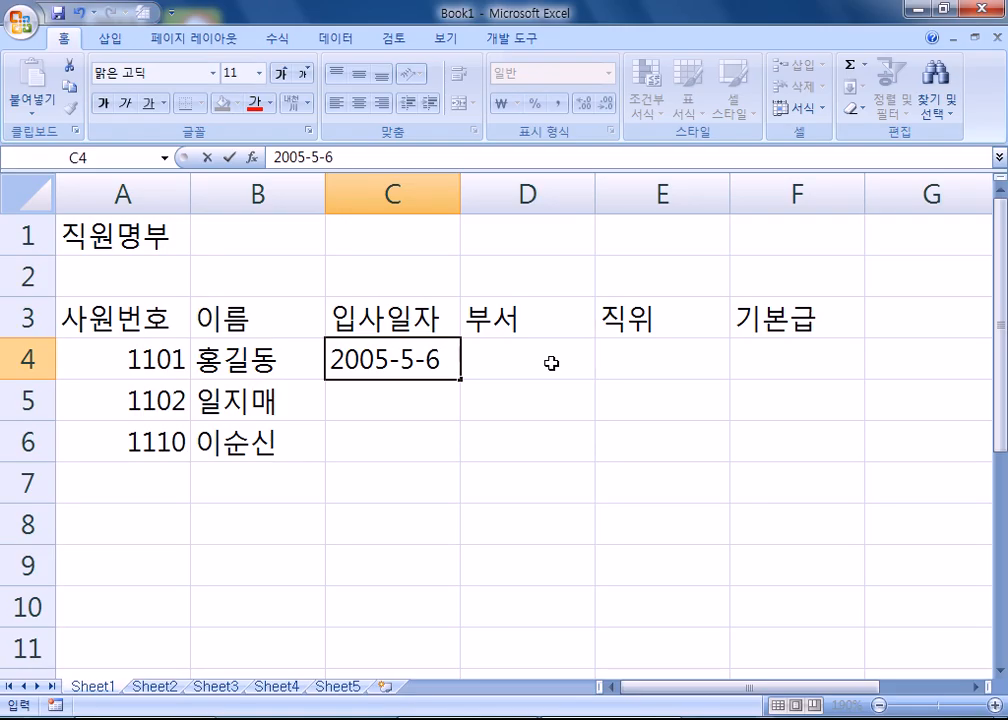
pyautogui.press('Return')
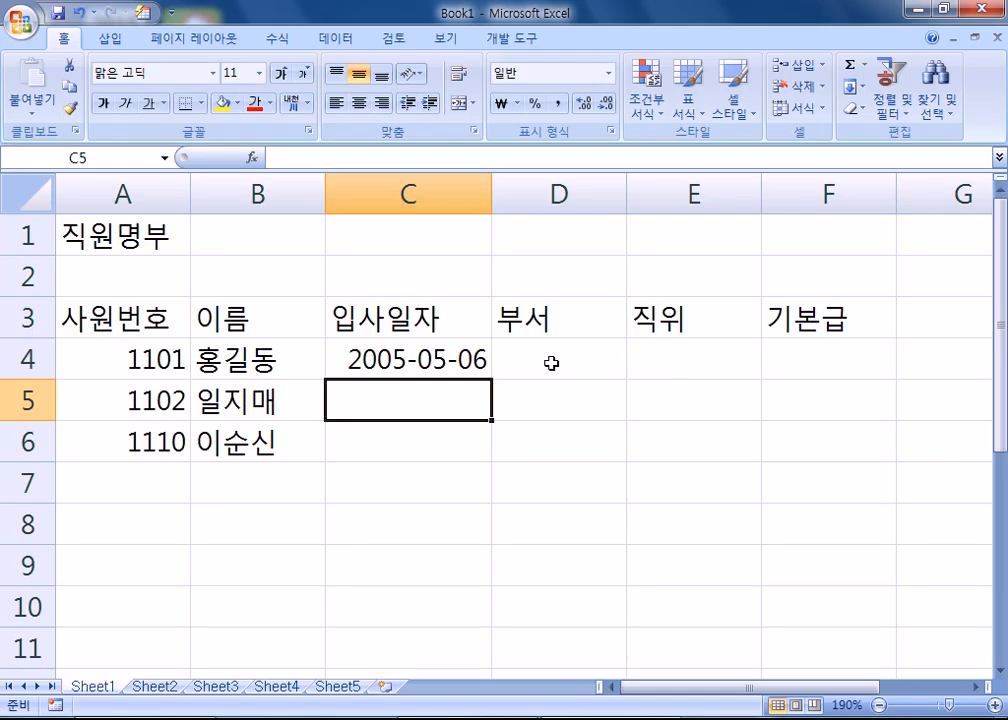
pyautogui.write('10/10/10/10')
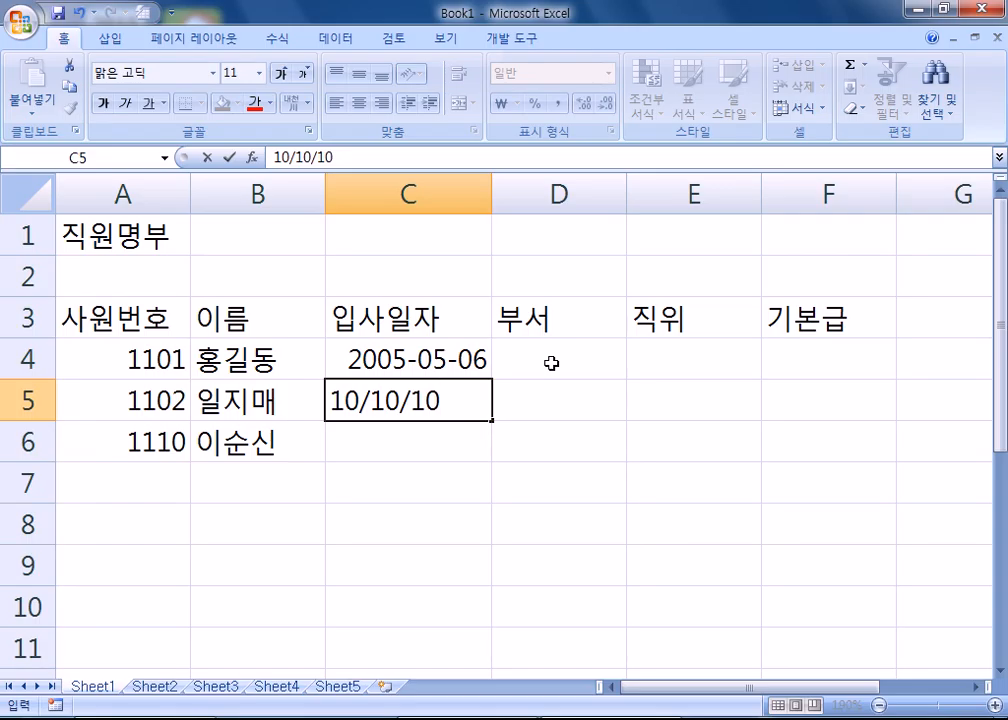
pyautogui.press('Return')
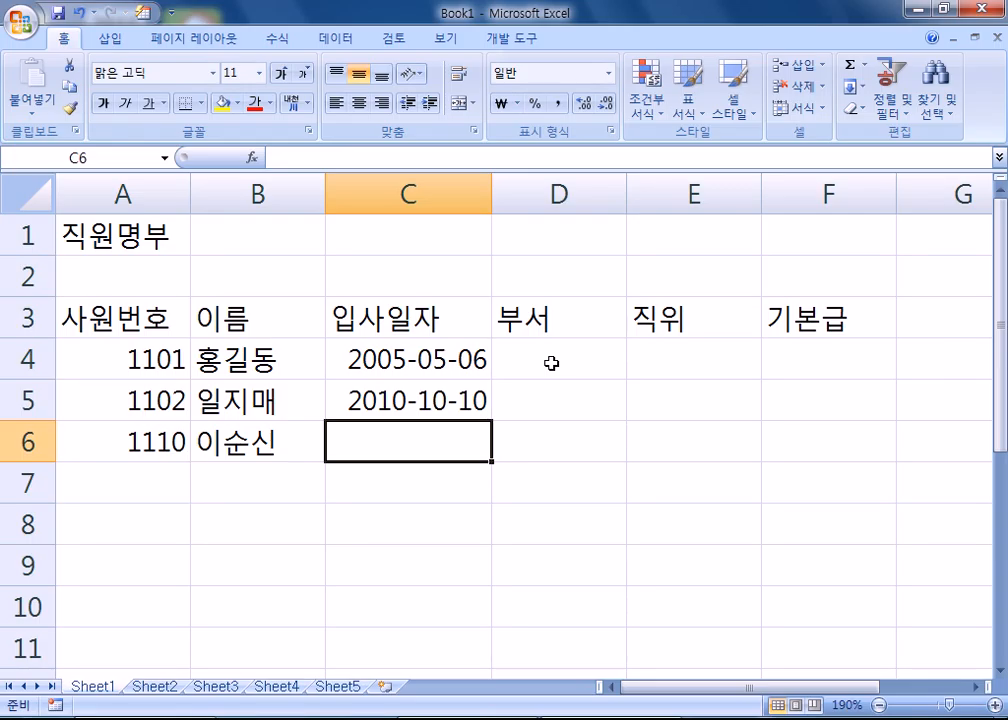
# Edit the date in C5 to the two-digit-year form 10-10-10 and commit it.
pyautogui.press('Up')
pyautogui.press('Up')
pyautogui.press('Down')
pyautogui.press('F2')
pyautogui.press('Home')
pyautogui.press('Delete')
pyautogui.press('Delete')
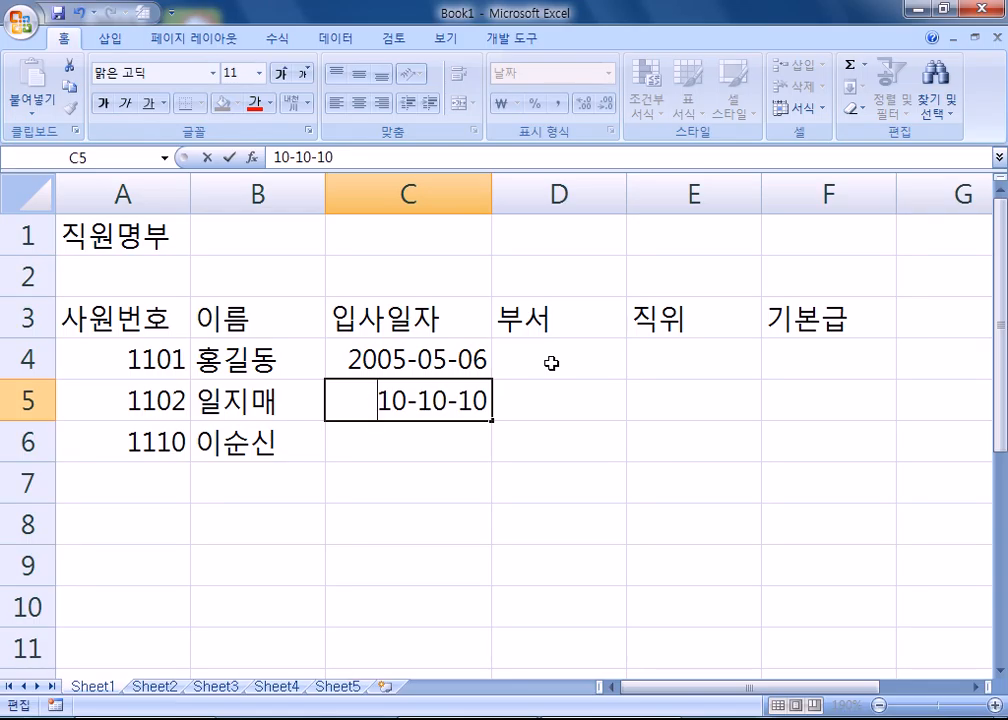
pyautogui.press('Return')
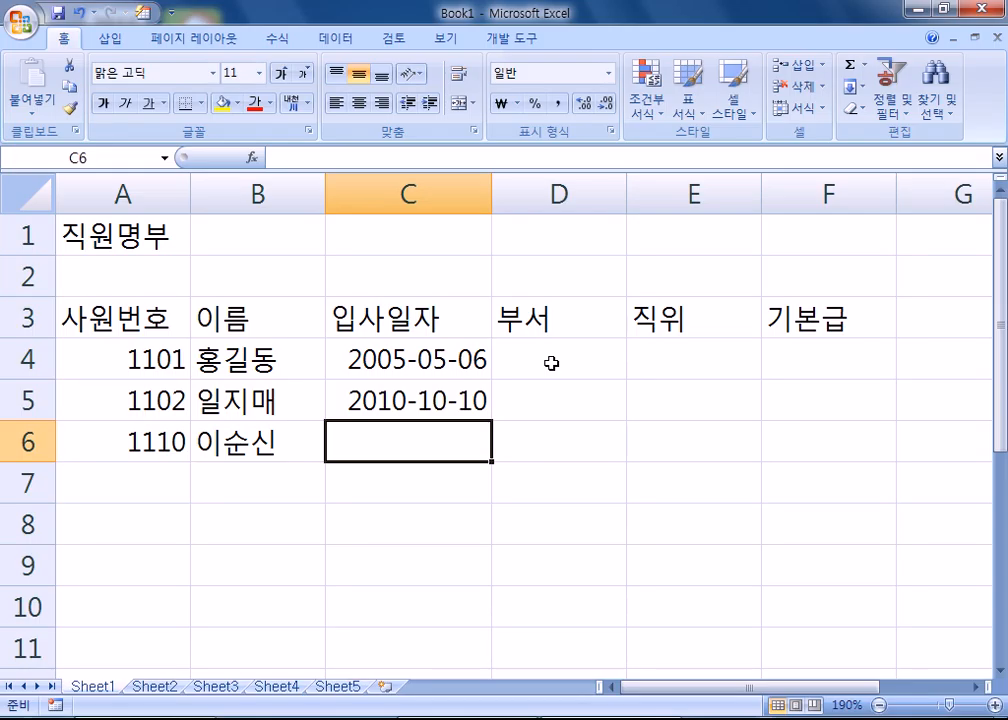
# Enter 3-4 as the hire date in C6 and check the full date stored in the cell.
pyautogui.write('3-')
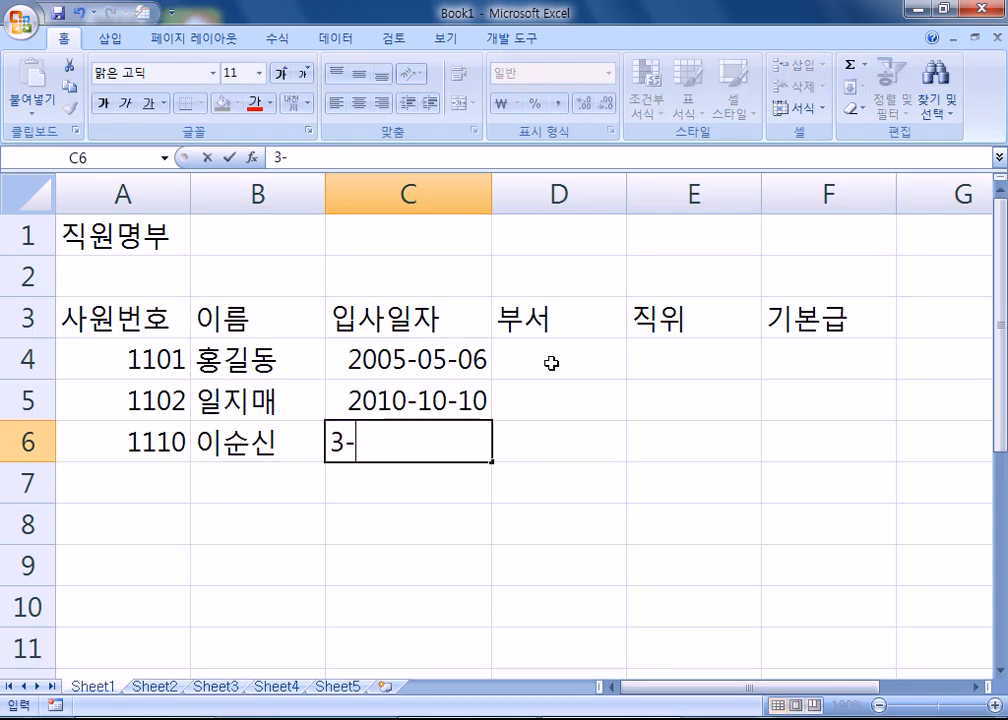
pyautogui.write('4')
pyautogui.press('Return')
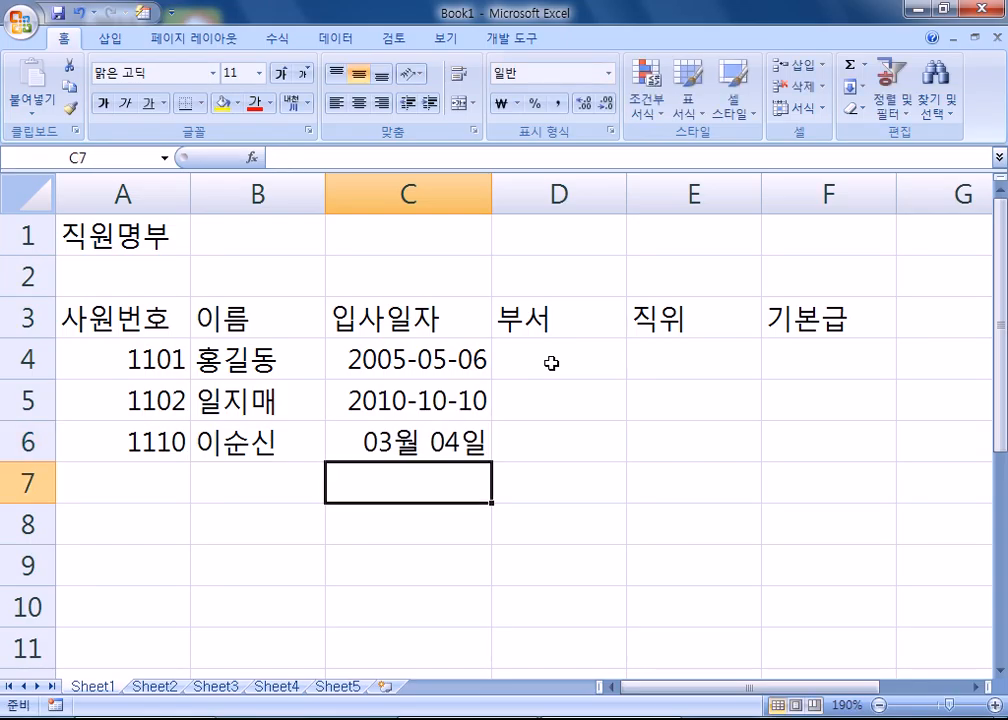
pyautogui.press('Up')
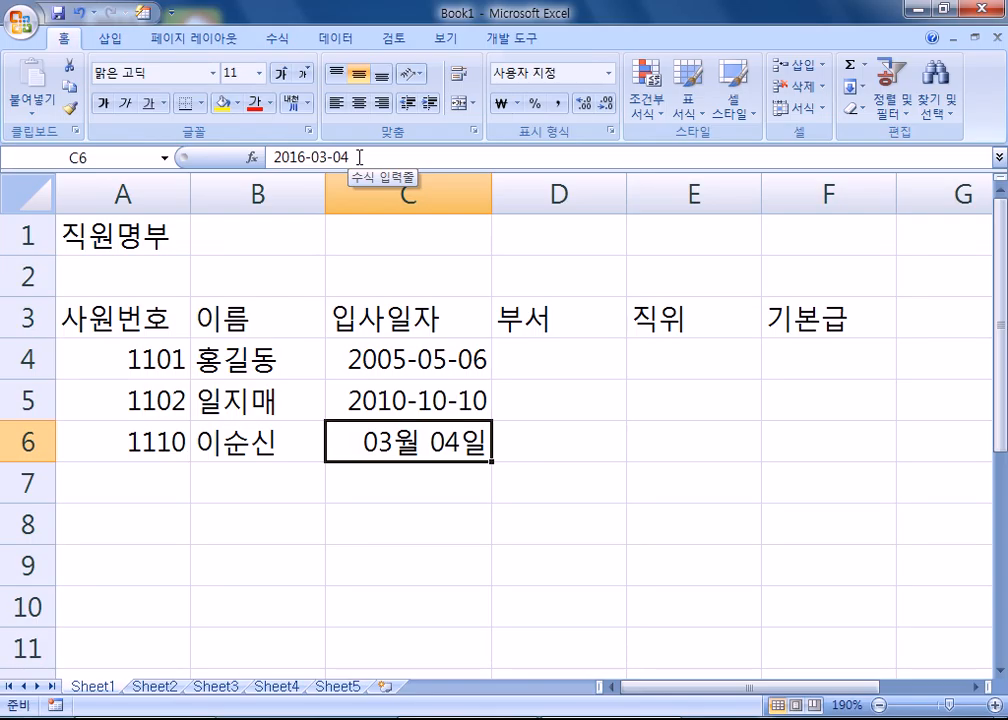
pyautogui.doubleClick(352, 440)
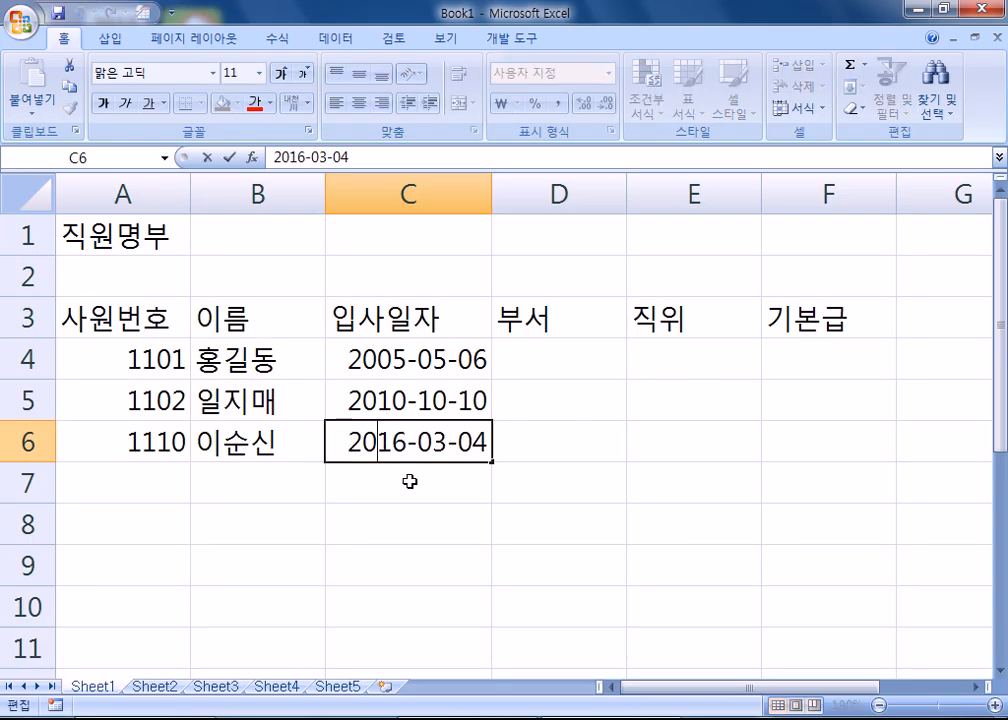
pyautogui.press('Return')
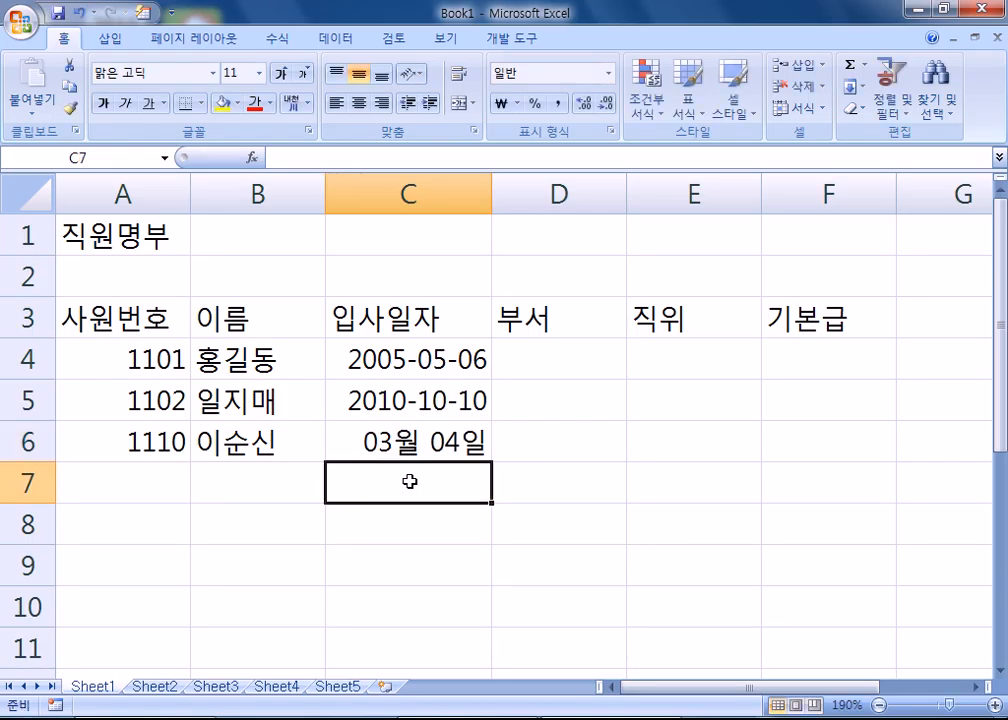
# Replace the date in C6 with the text 모름 and reselect the cell.
pyautogui.click(388, 440)
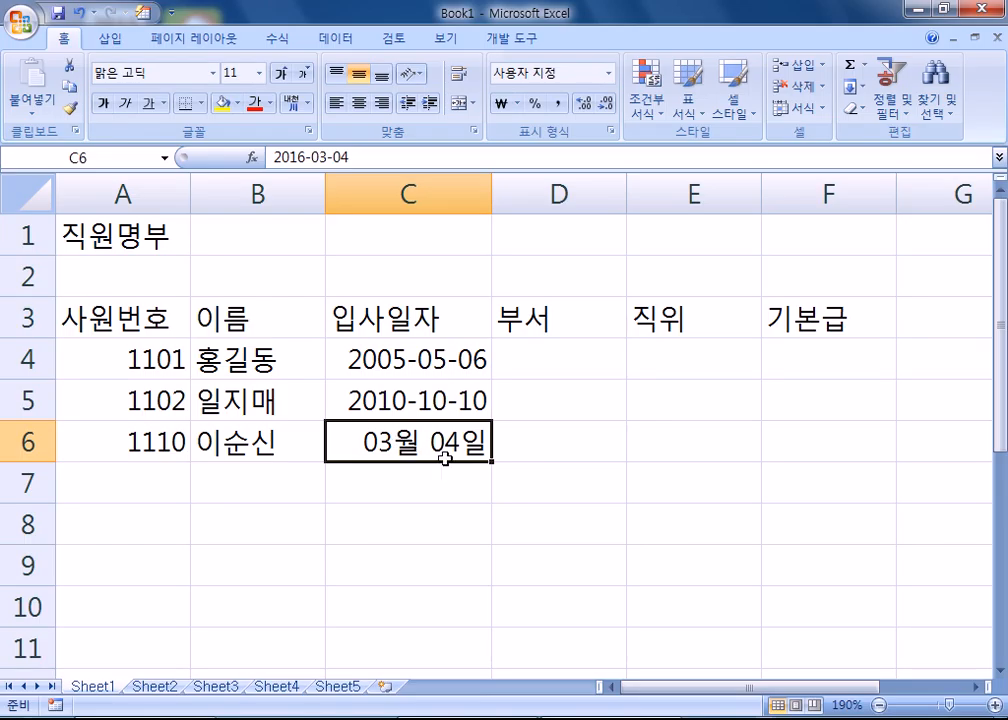
pyautogui.write('모름')
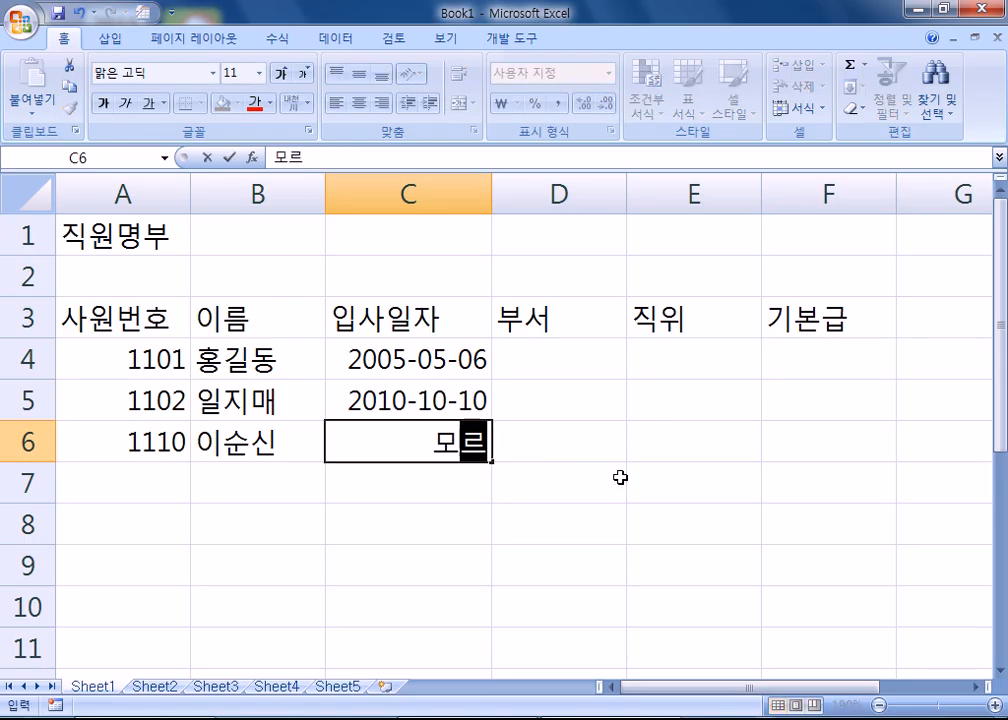
pyautogui.press('Return')
pyautogui.press('Up')
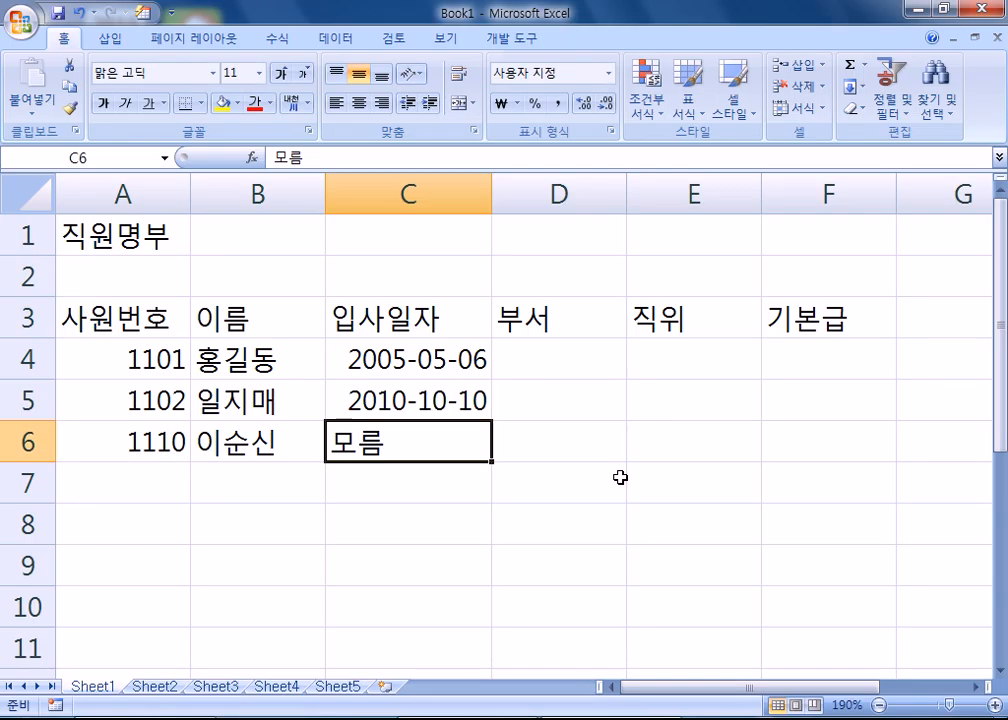
# Enter 3-4 in C6 again and compare the stored dates of cells C4 to C6.
pyautogui.write('3-4')
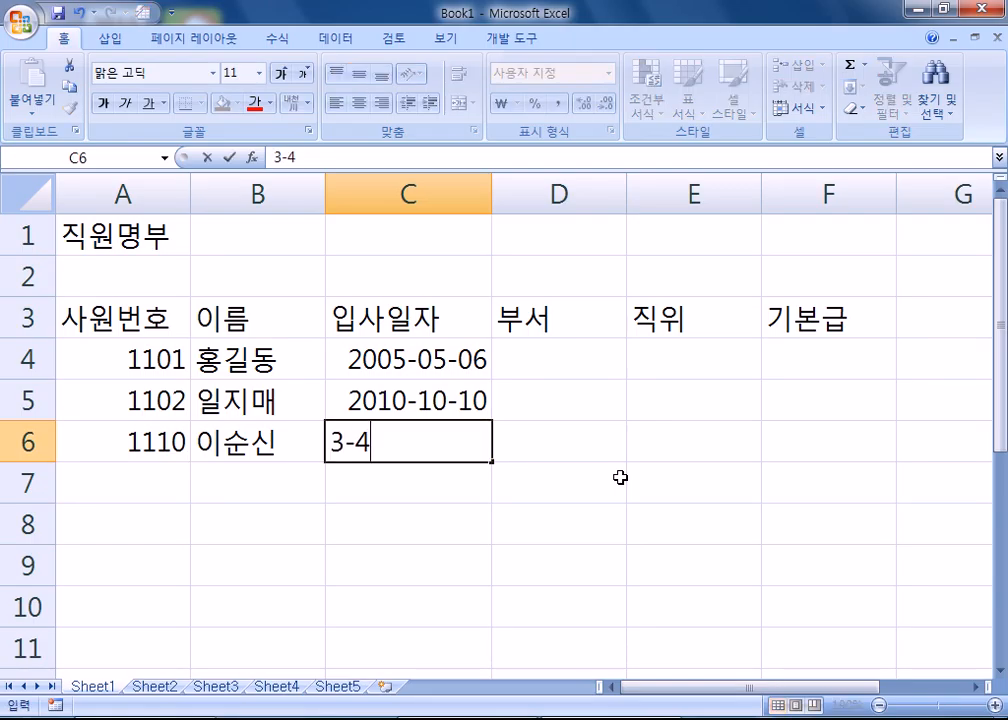
pyautogui.press('Return')
pyautogui.press('Up')
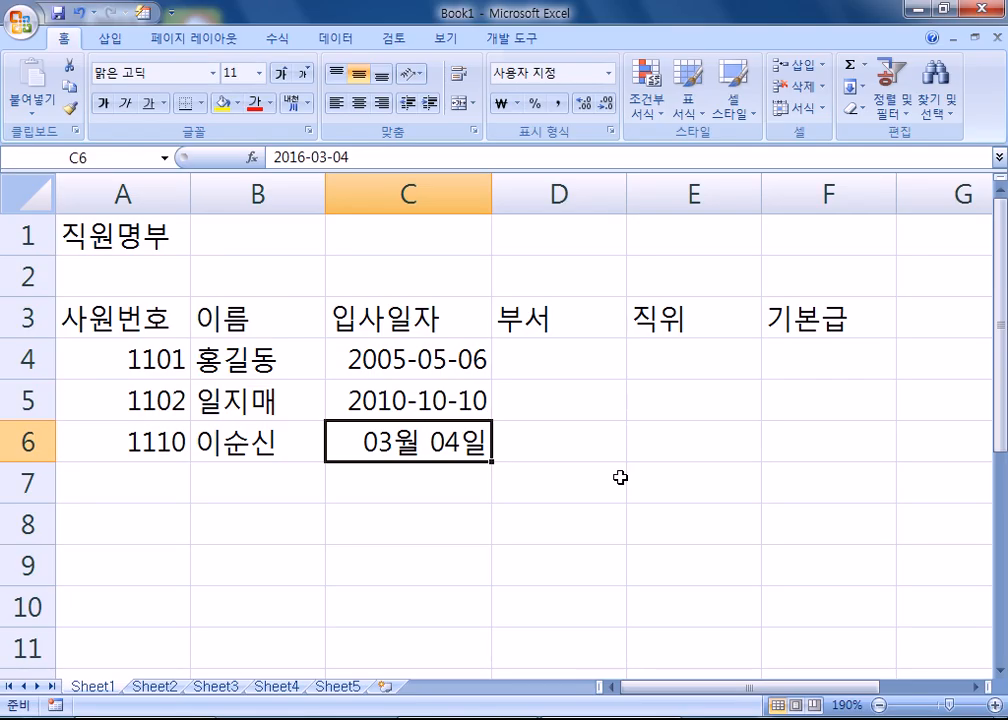
pyautogui.click(462, 362)
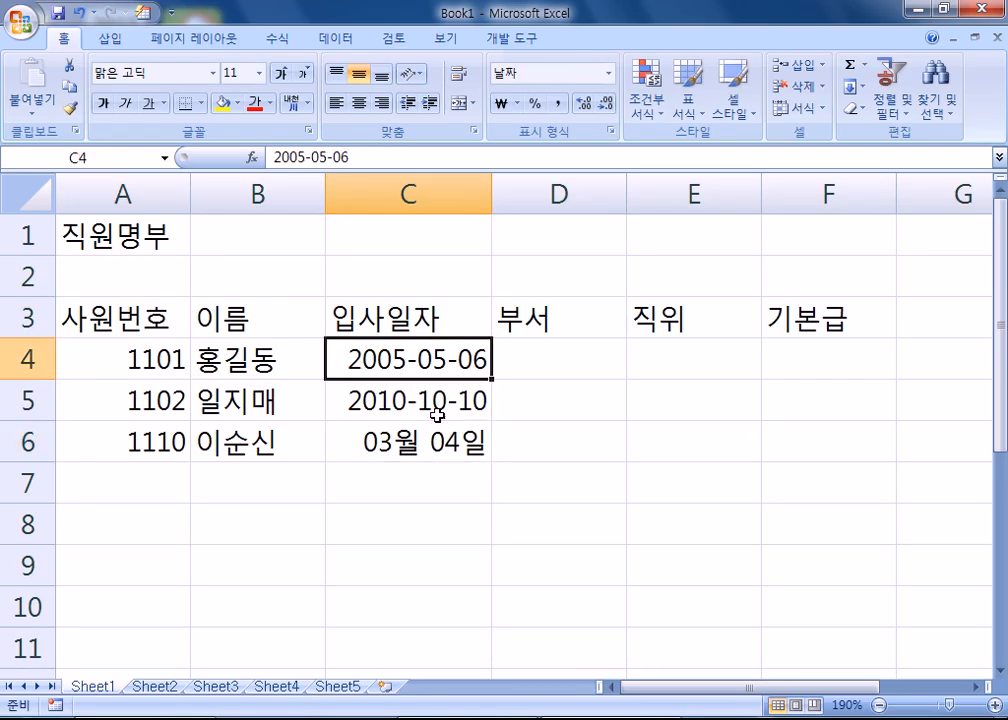
pyautogui.click(439, 410)
pyautogui.click(438, 442)
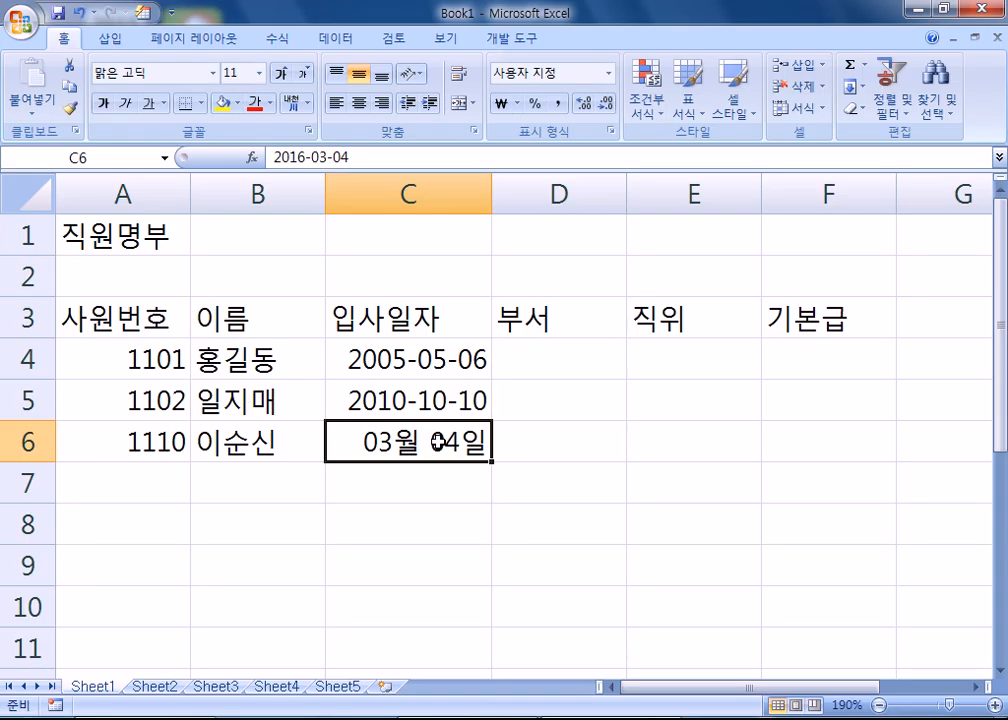
# Enter the departments 영업, 자매 and 영업 in cells D4 to D6.
pyautogui.click(566, 362)
pyautogui.write('영업')
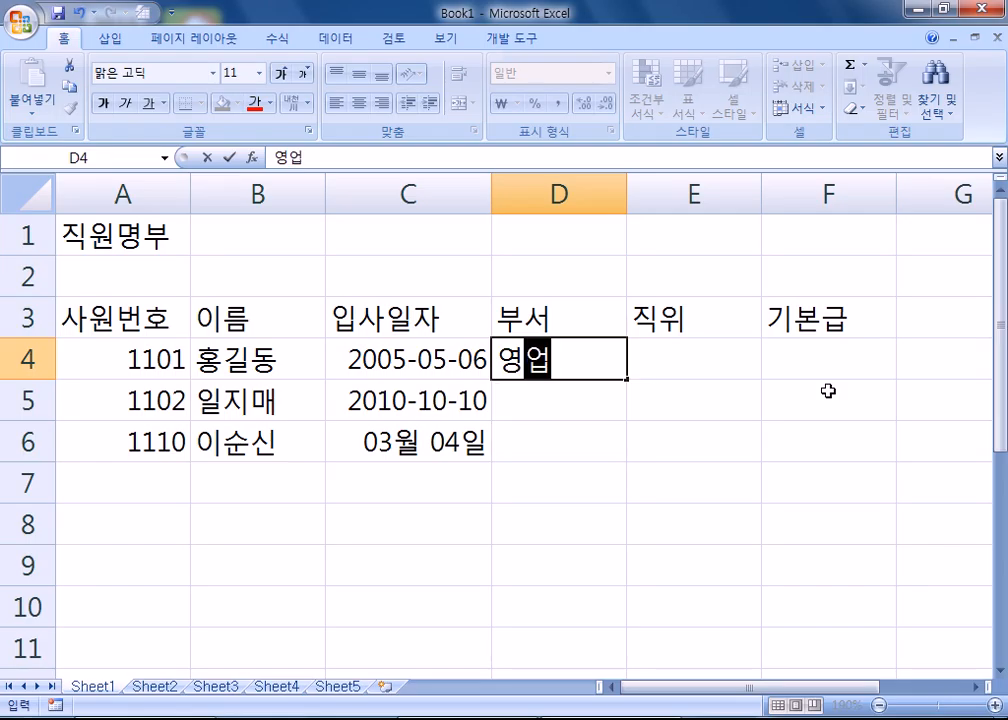
pyautogui.press('Return')
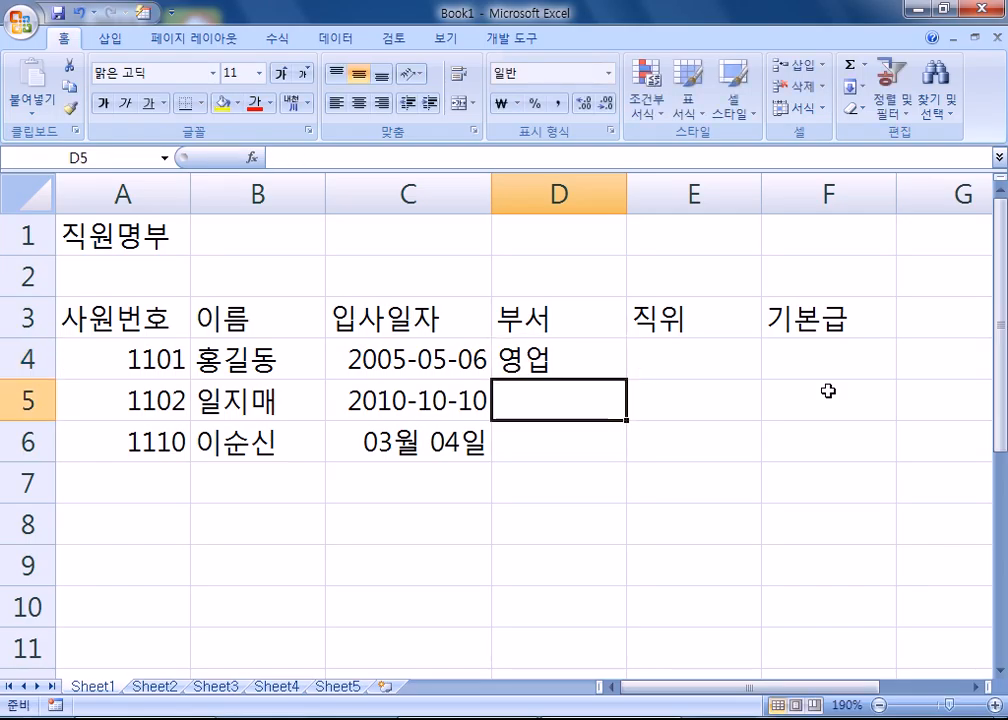
pyautogui.write('자매')
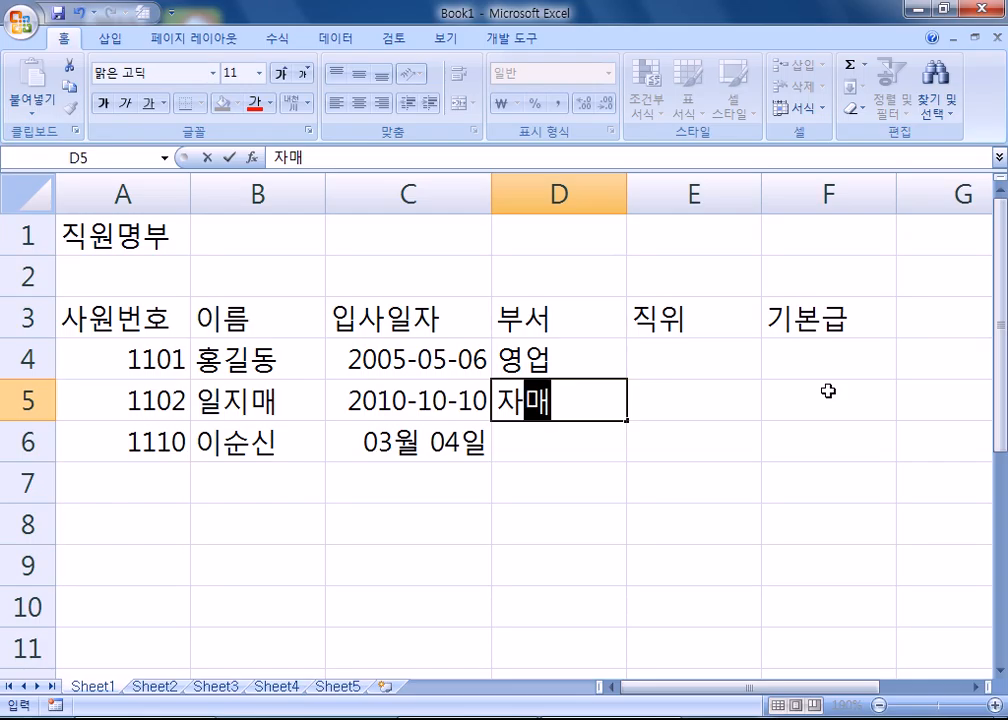
pyautogui.press('Return')
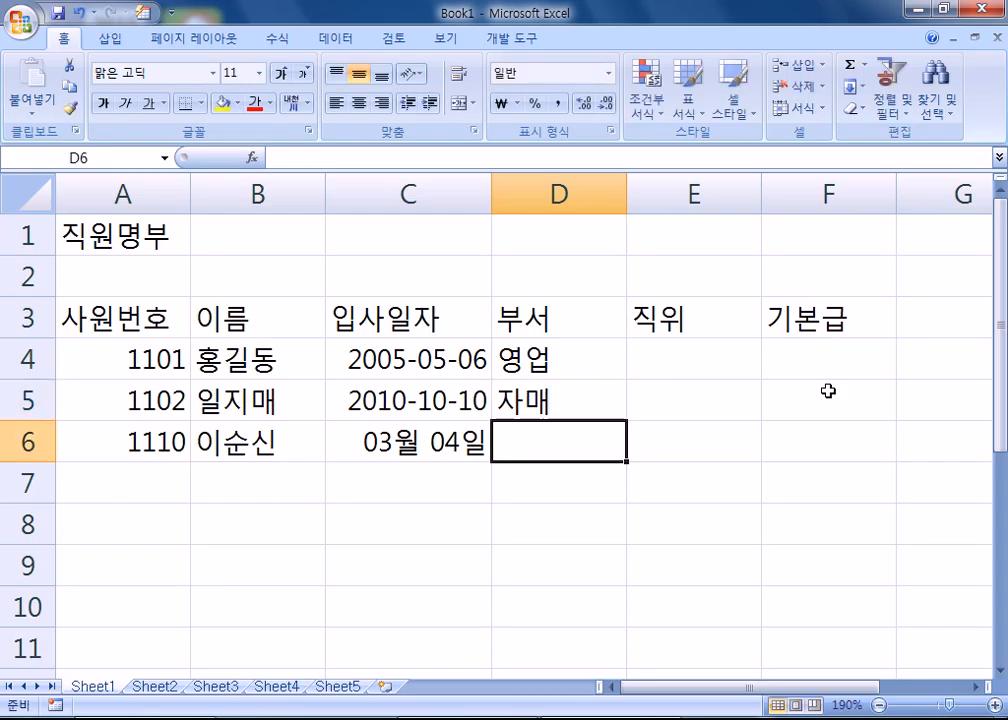
pyautogui.write('영업')
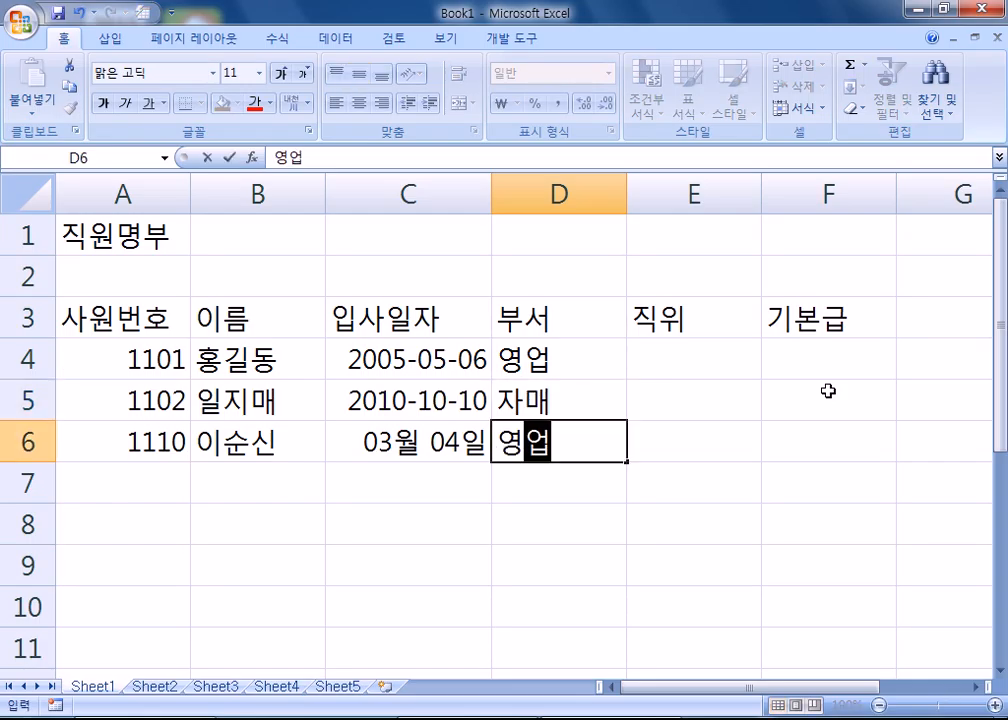
pyautogui.press('Escape')
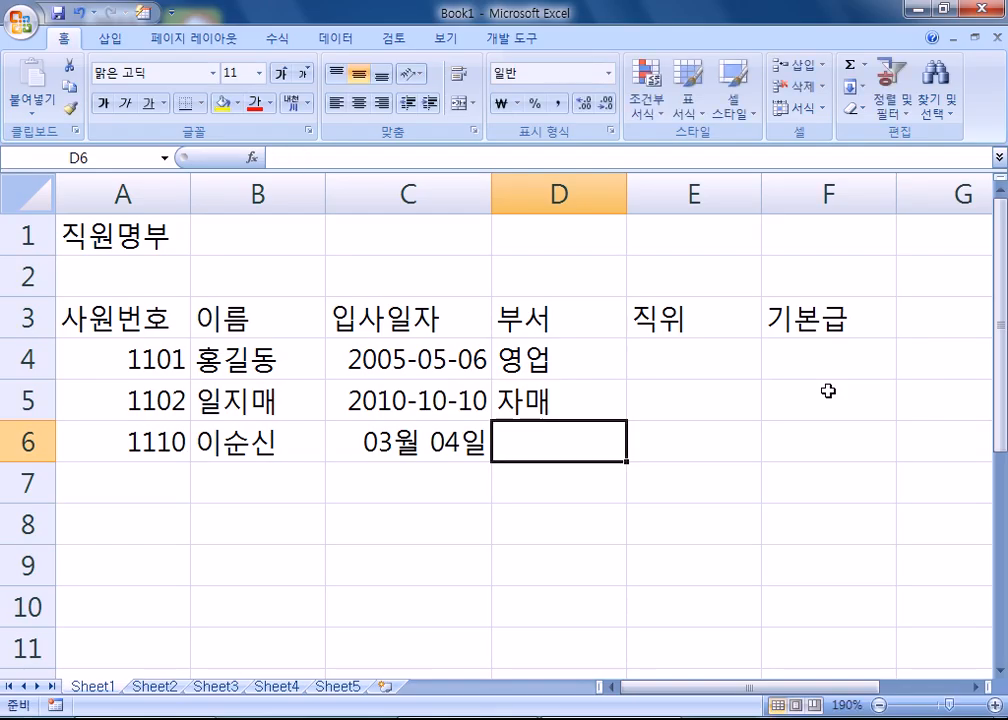
pyautogui.write('영업')
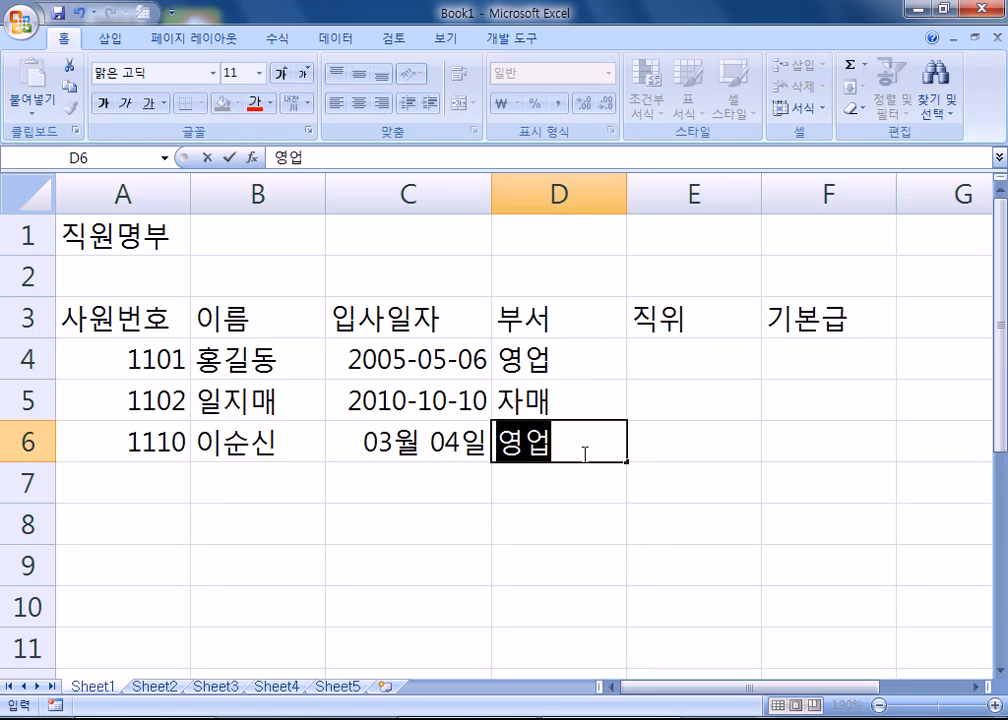
pyautogui.press('Return')
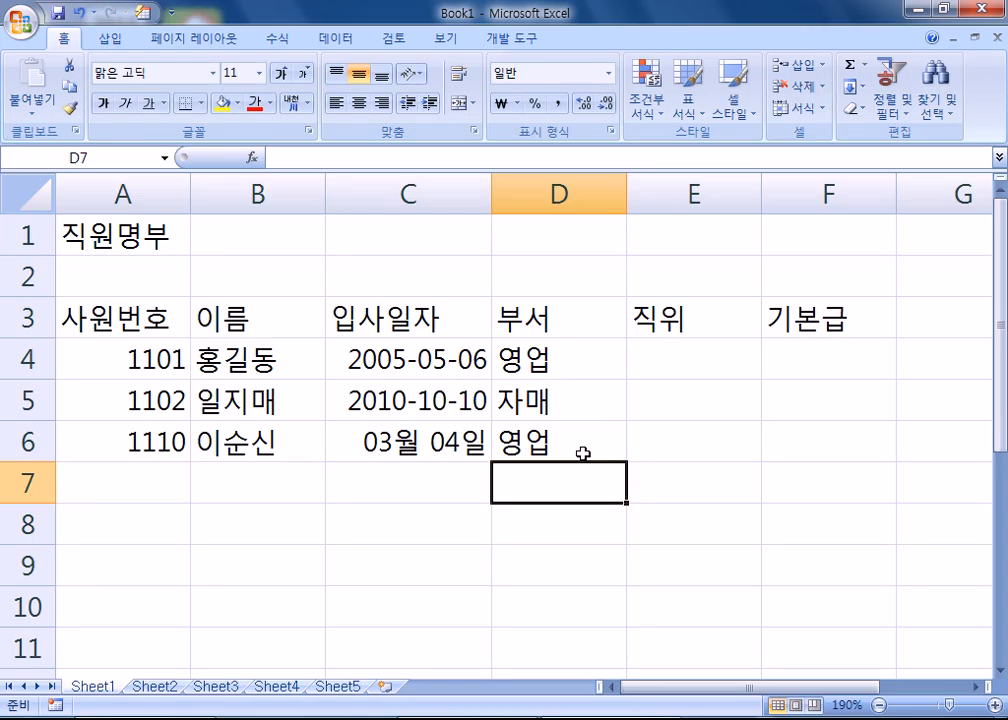
# Enter the positions 부장, 과장 and 사원 in cells E4 to E6.
pyautogui.click(713, 360)
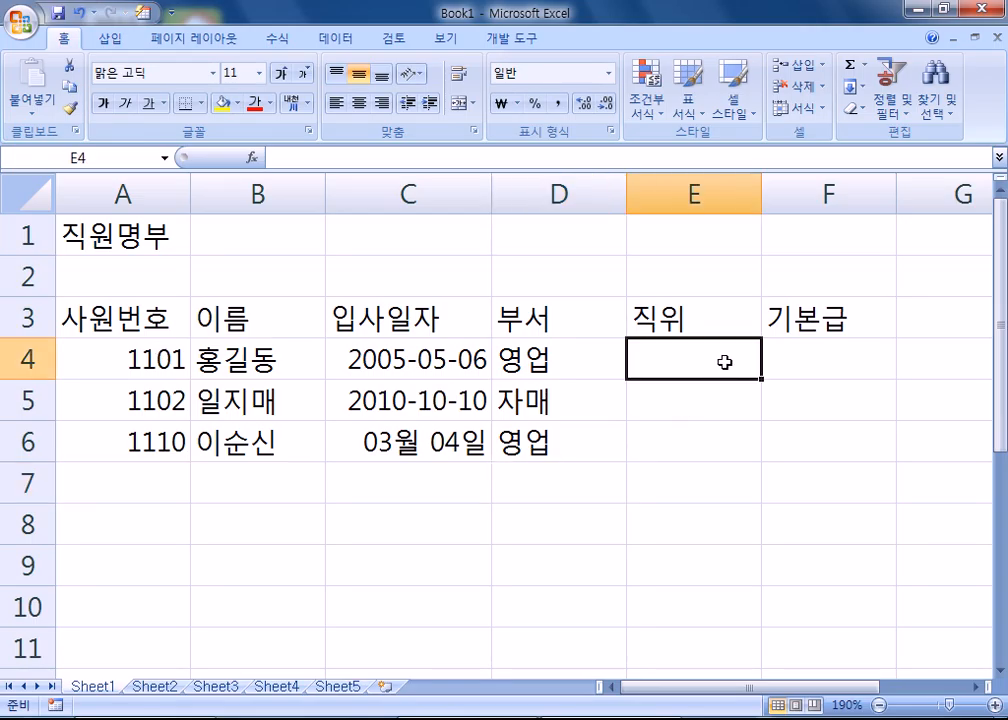
pyautogui.write('부장')
pyautogui.press('Return')
pyautogui.write('과장')
pyautogui.press('Return')
pyautogui.write('사원')
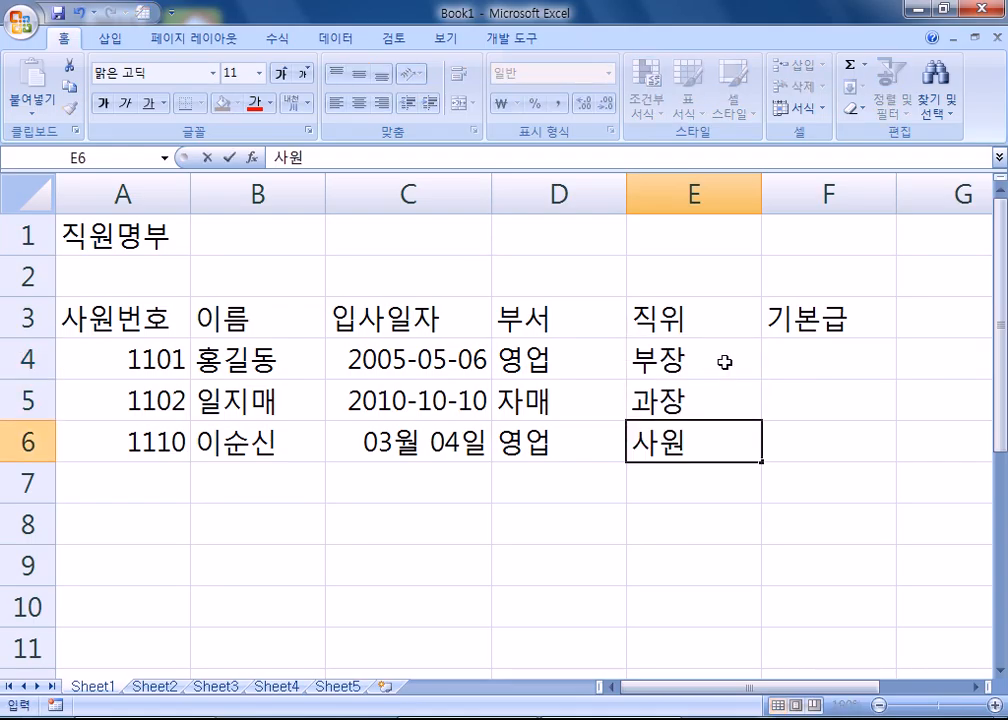
# Enter the base salaries 2000000, 1200000 and 800000 in cells F4 to F6.
pyautogui.click(864, 371)
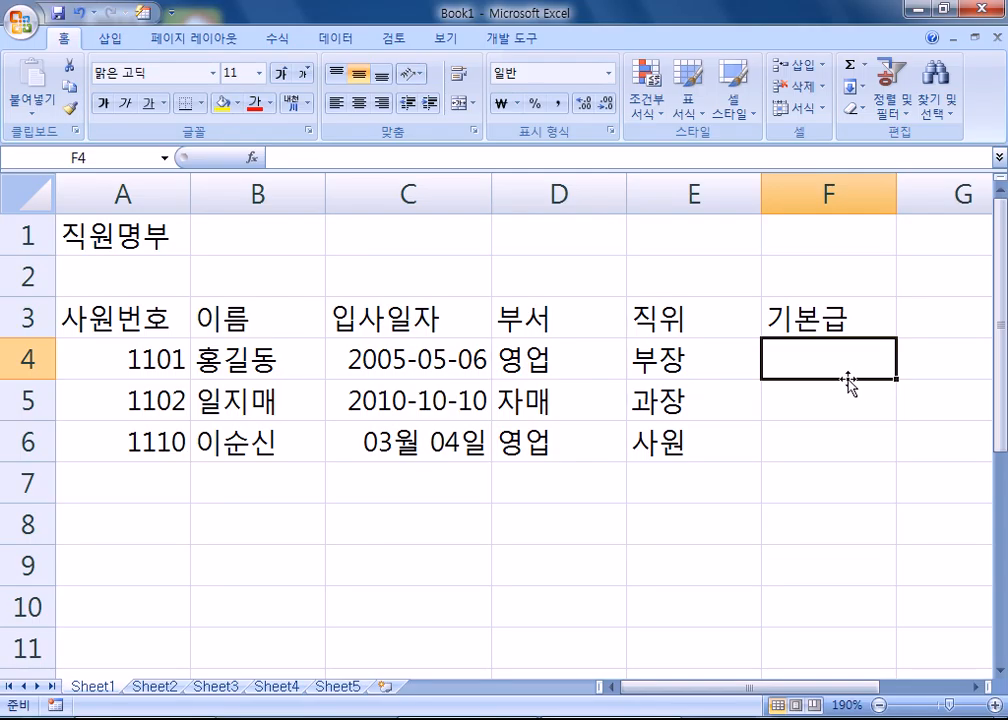
pyautogui.write('150000')
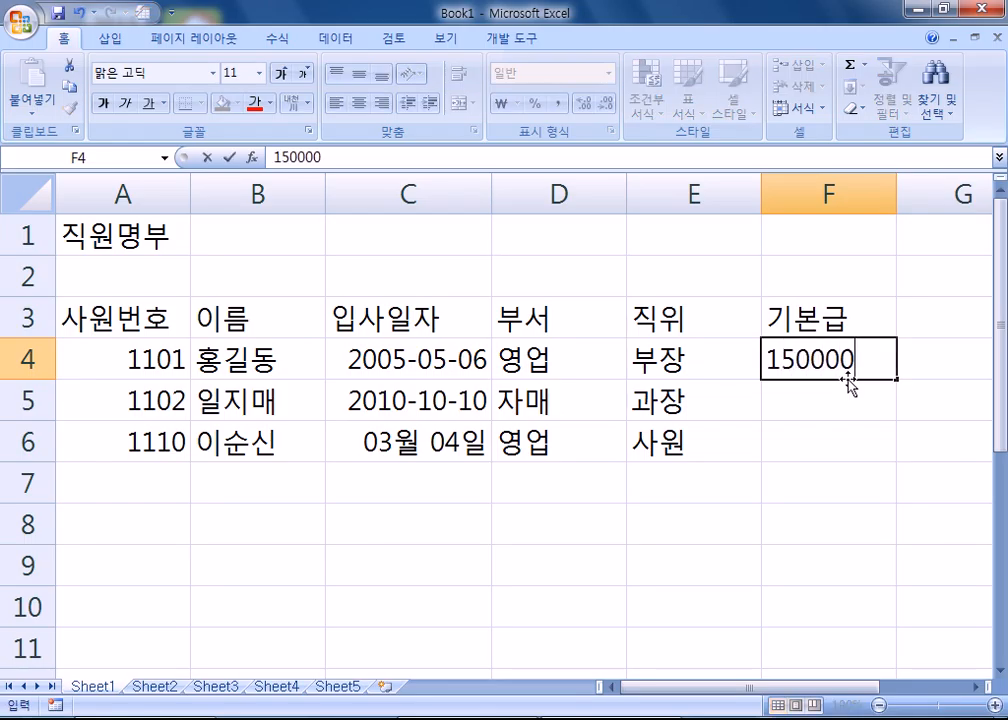
pyautogui.press('Escape')
pyautogui.write('2000000')
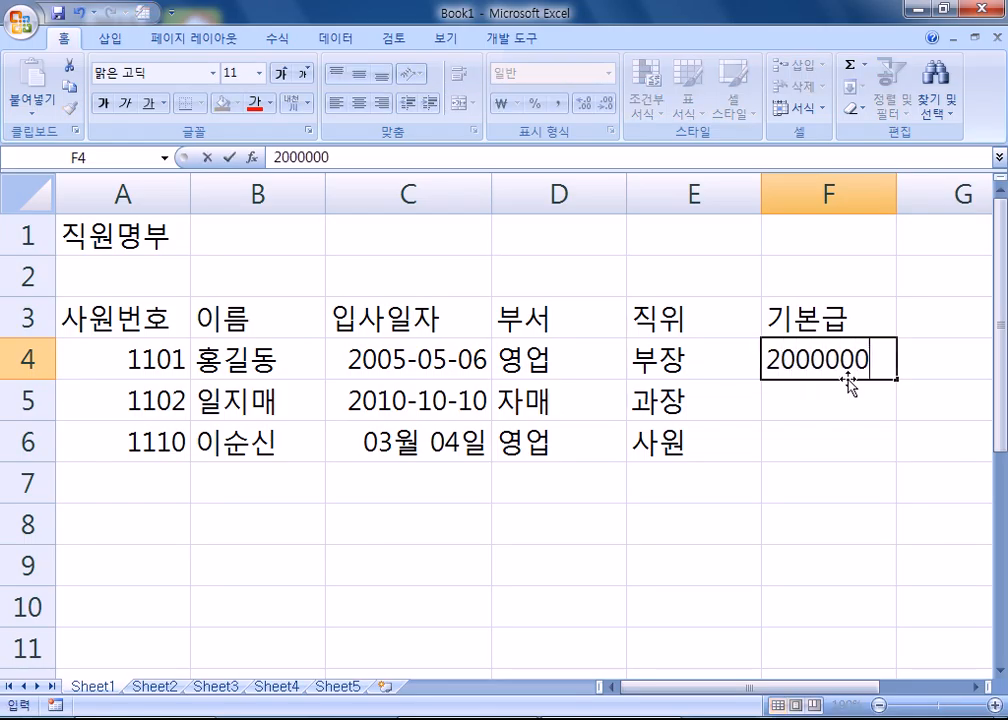
pyautogui.press('Return')
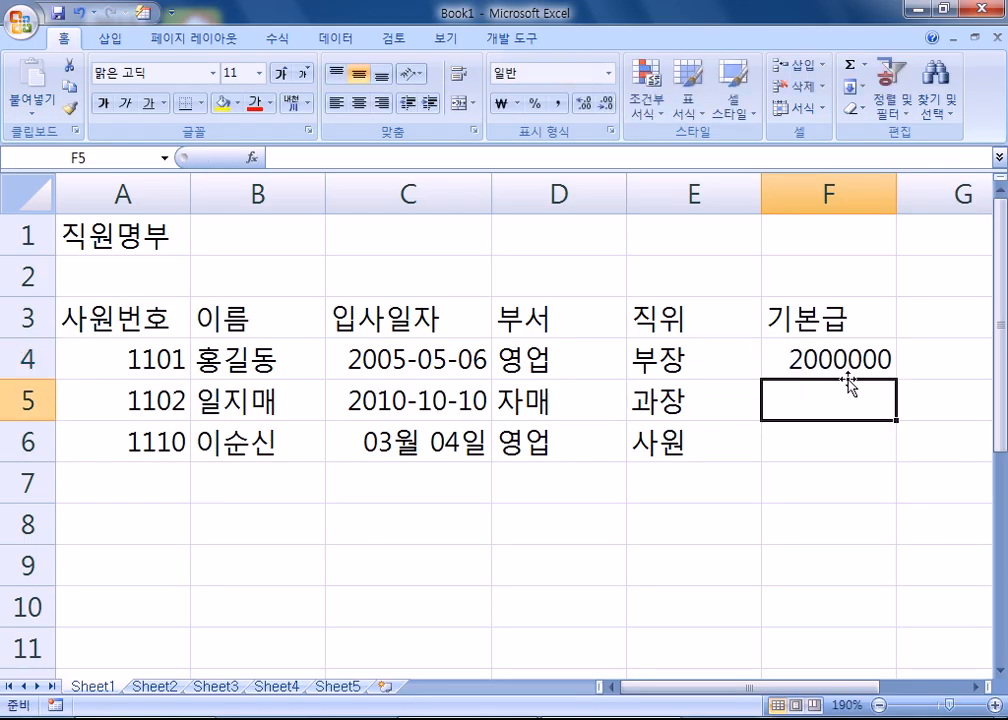
pyautogui.write('100')
pyautogui.press('Escape')
pyautogui.write('120')
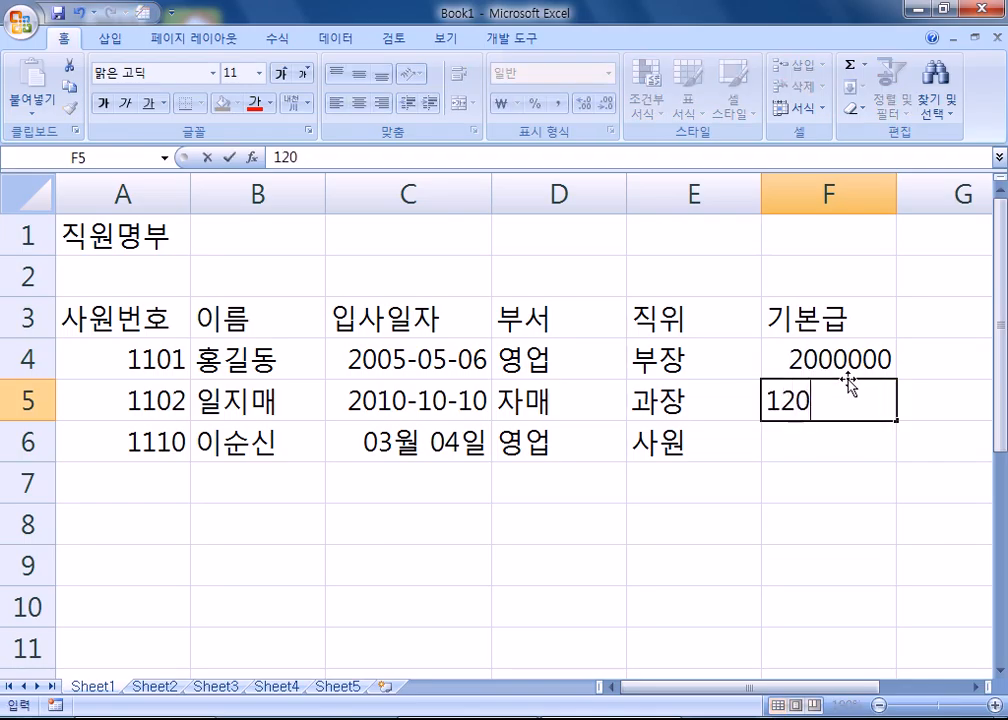
pyautogui.write('0000')
pyautogui.press('Return')
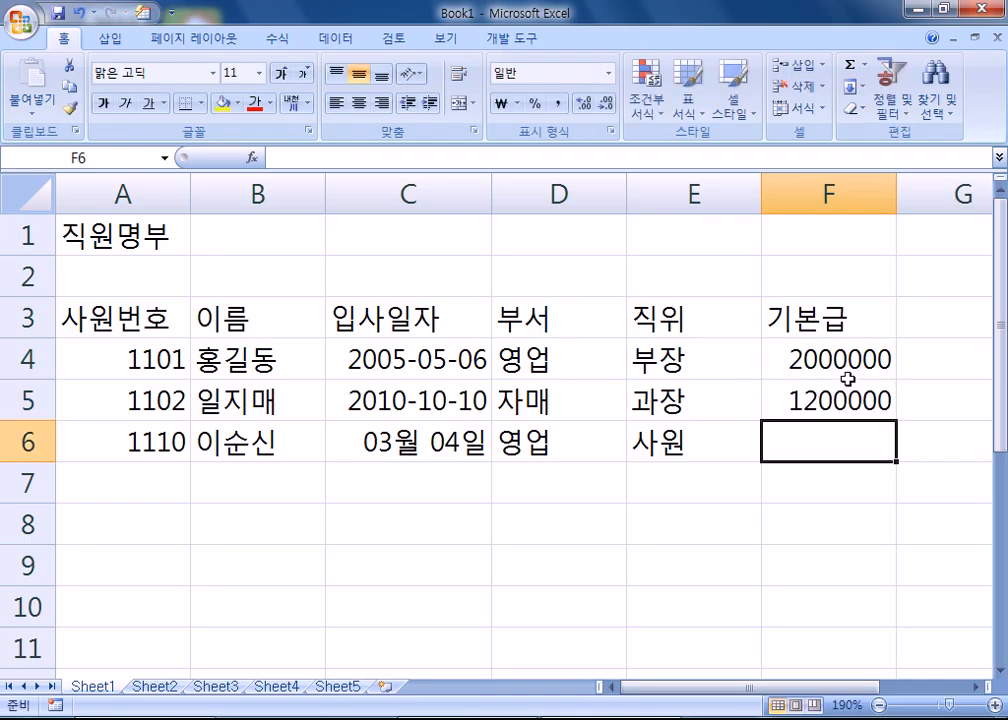
pyautogui.write('800000')
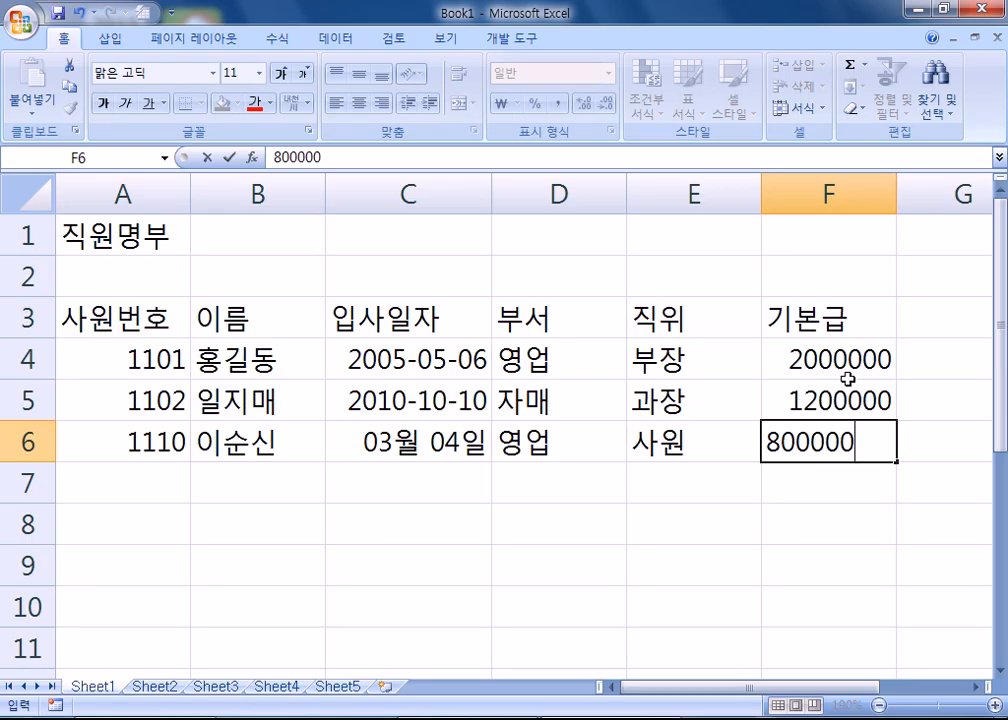
pyautogui.press('Return')
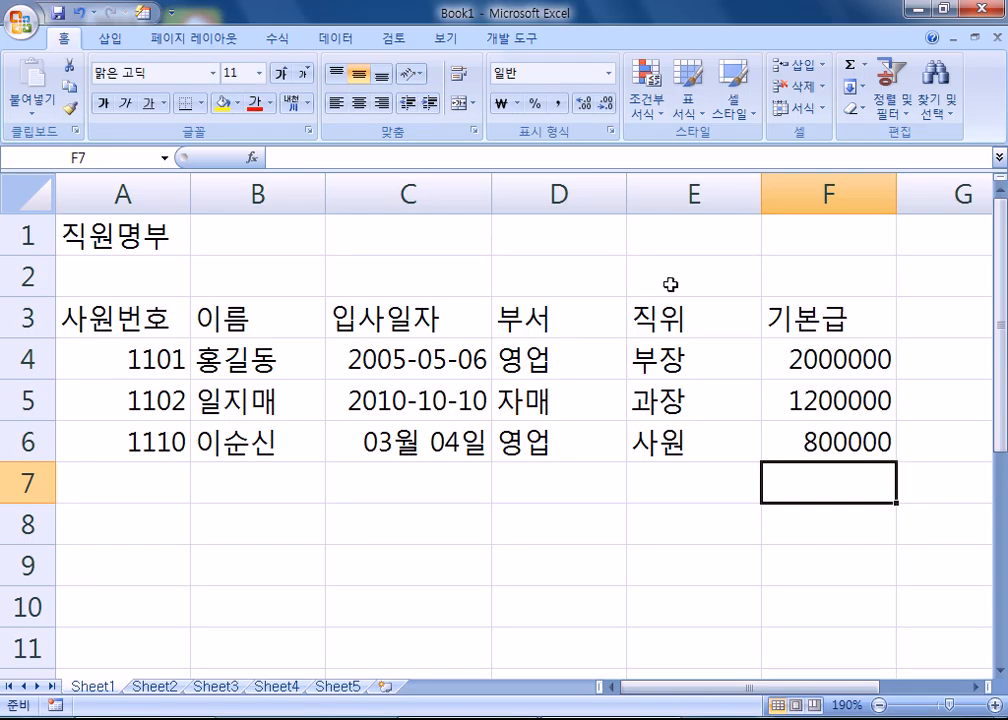
# Review the stored hire dates in C4 to C6 and the base salaries in F4:F6.
pyautogui.click(391, 360)
pyautogui.click(391, 398)
pyautogui.click(401, 440)
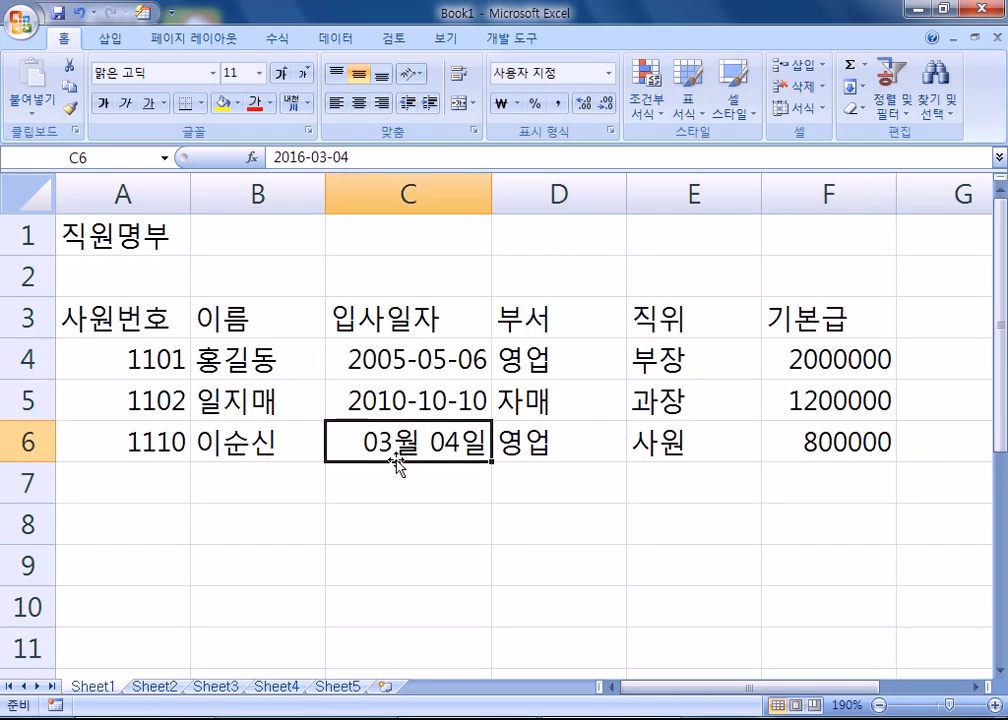
pyautogui.click(859, 357)
pyautogui.moveTo(859, 357); pyautogui.dragTo(846, 432)
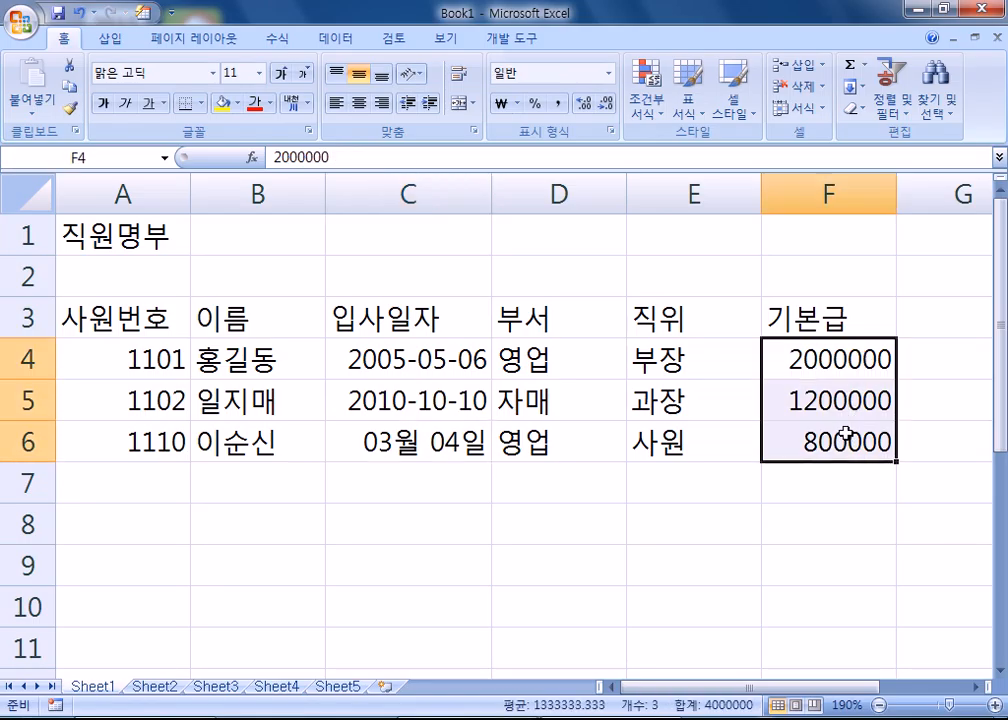
# Enter 영업팀 in D7 and 영업부 in D8 as alternative department spellings.
pyautogui.click(562, 361)
pyautogui.click(548, 479)
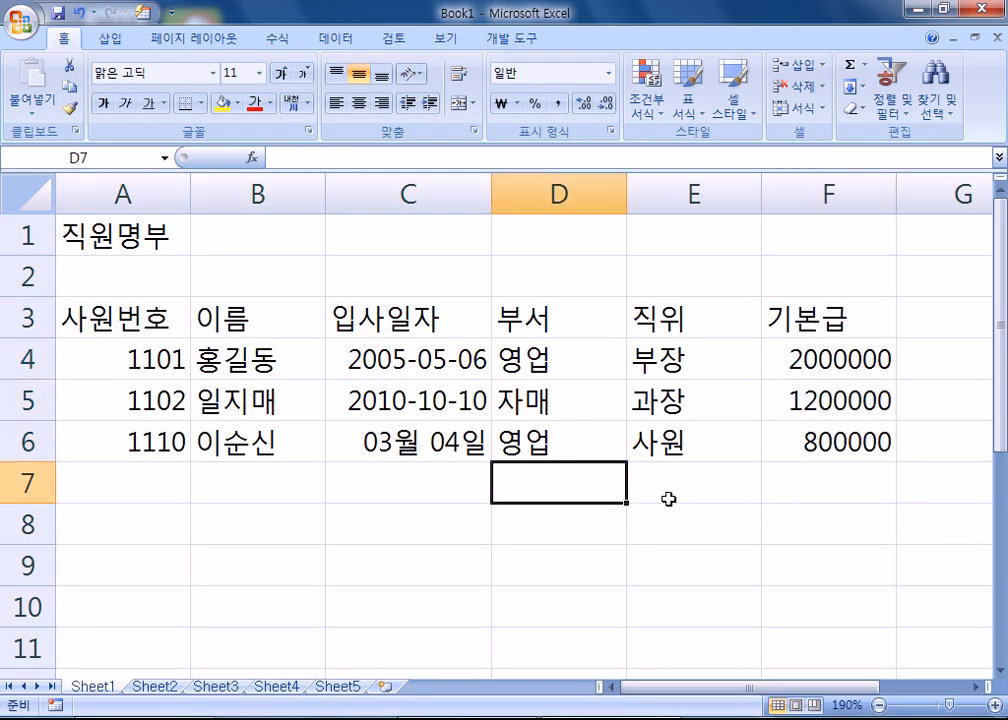
pyautogui.write('영업팀')
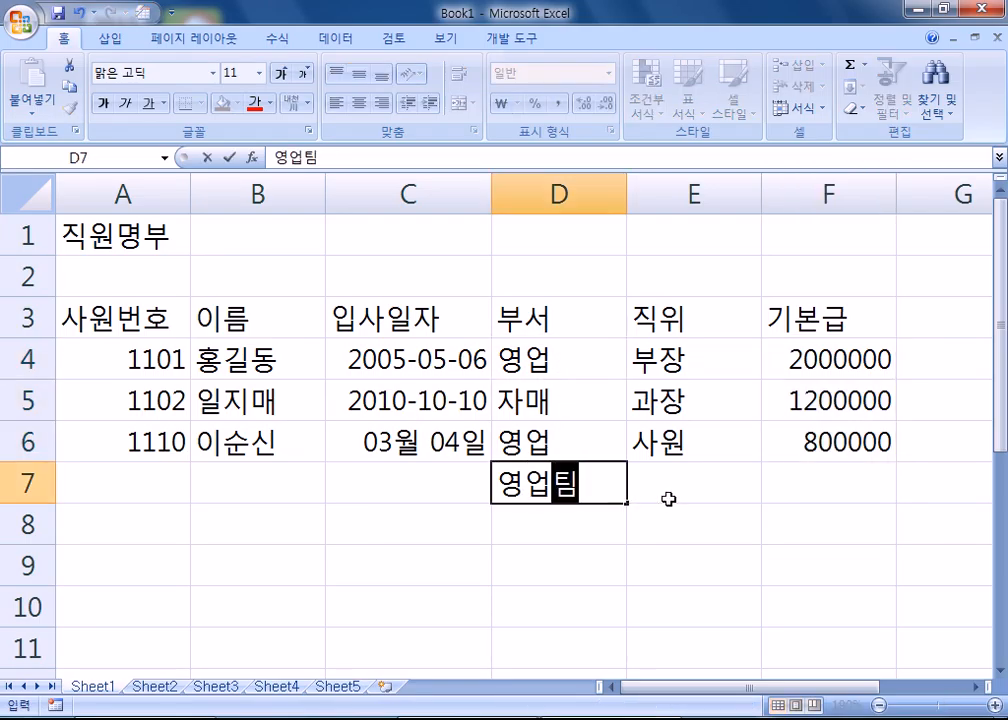
pyautogui.press('Return')
pyautogui.write('여업부')
pyautogui.press('Return')
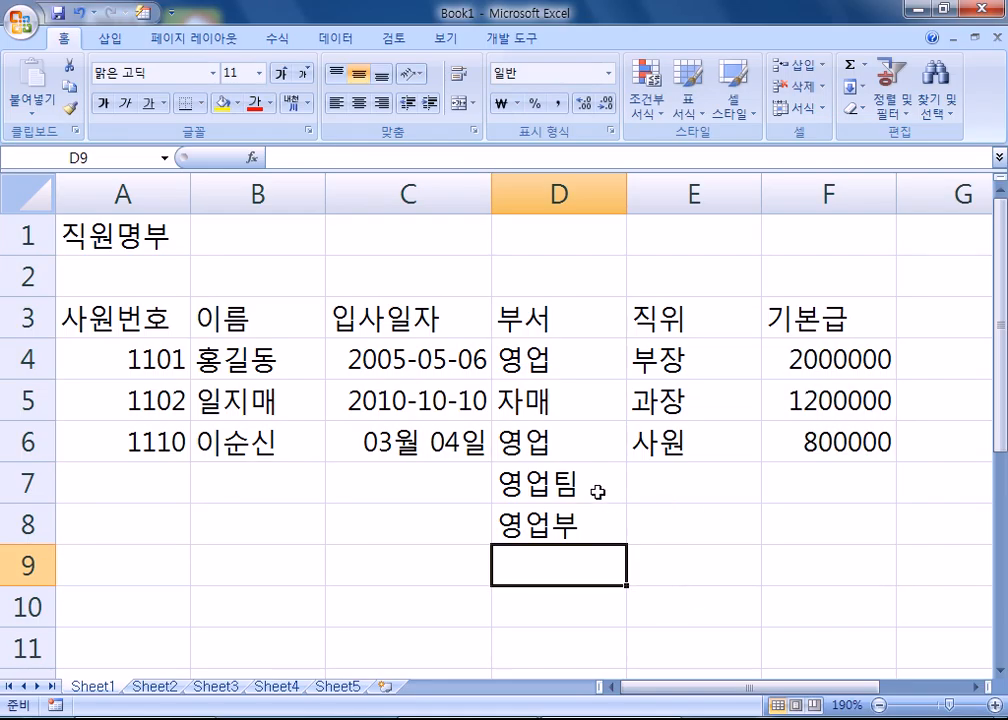
# Clear the two extra department entries in D7:D8 and return to cell D4.
pyautogui.moveTo(596, 488); pyautogui.dragTo(587, 515)
pyautogui.press('Delete')
pyautogui.click(583, 352)
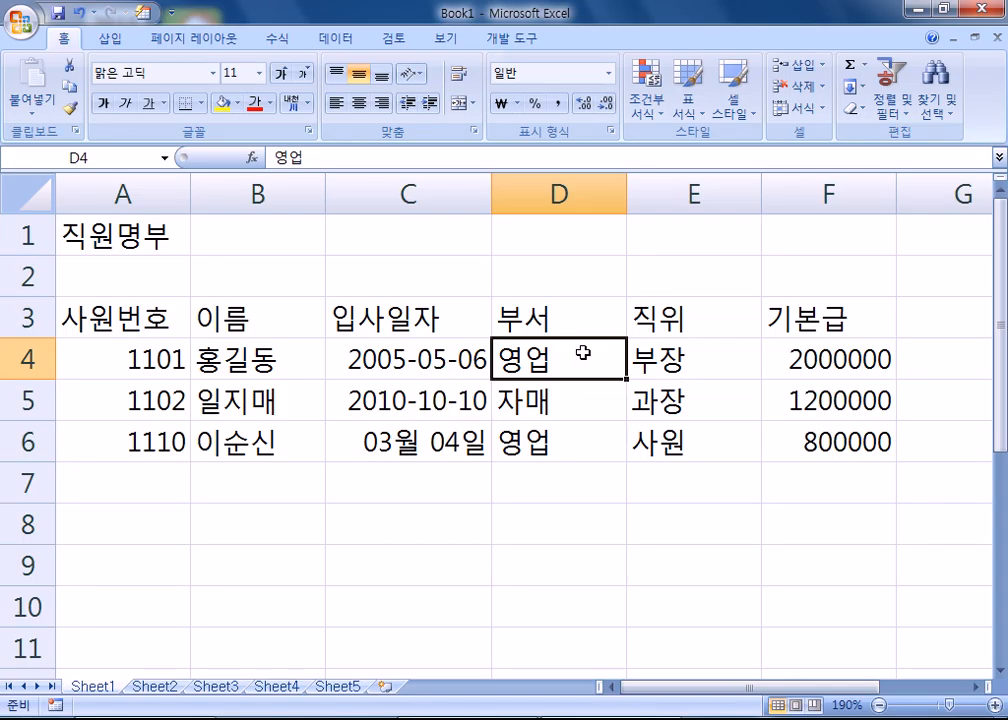
# Merge and center the title 직원명부 across A1:F1, switching the merge off and on again once.
pyautogui.scroll(-1, 265, 420)
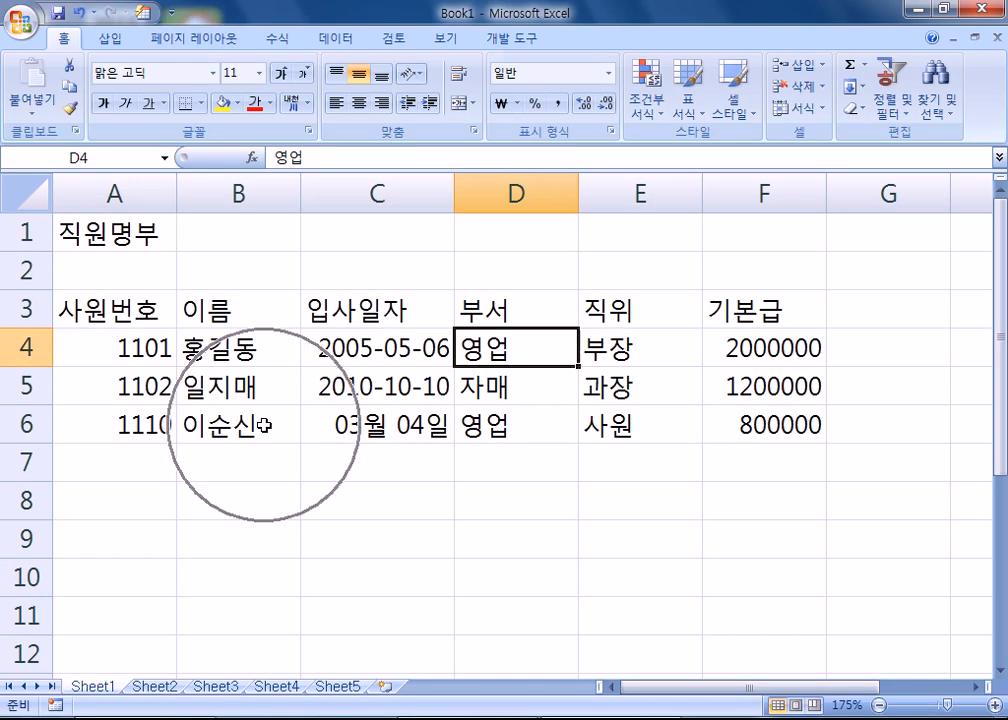
pyautogui.click(110, 232)
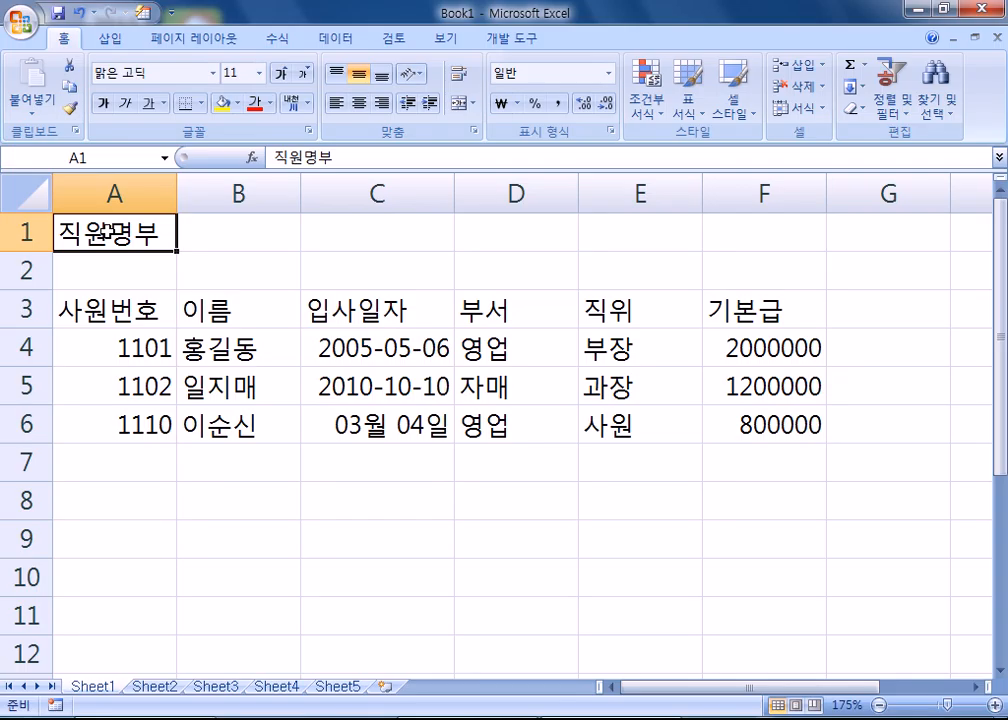
pyautogui.moveTo(448, 236); pyautogui.dragTo(490, 227)
pyautogui.click(200, 326)
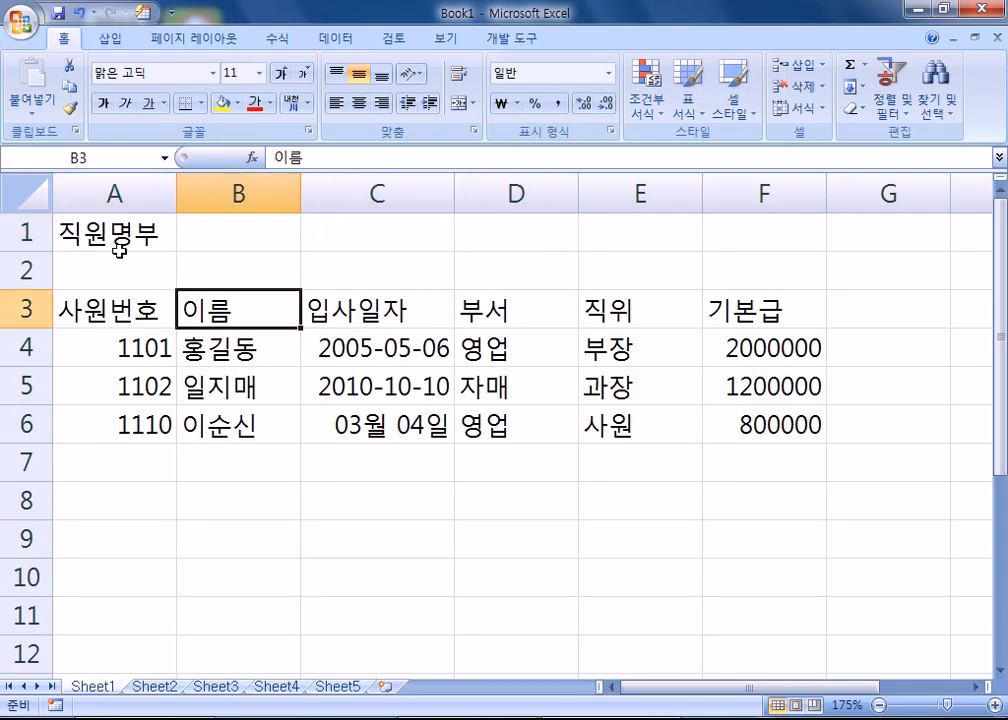
pyautogui.click(103, 232)
pyautogui.moveTo(104, 232); pyautogui.dragTo(803, 245)
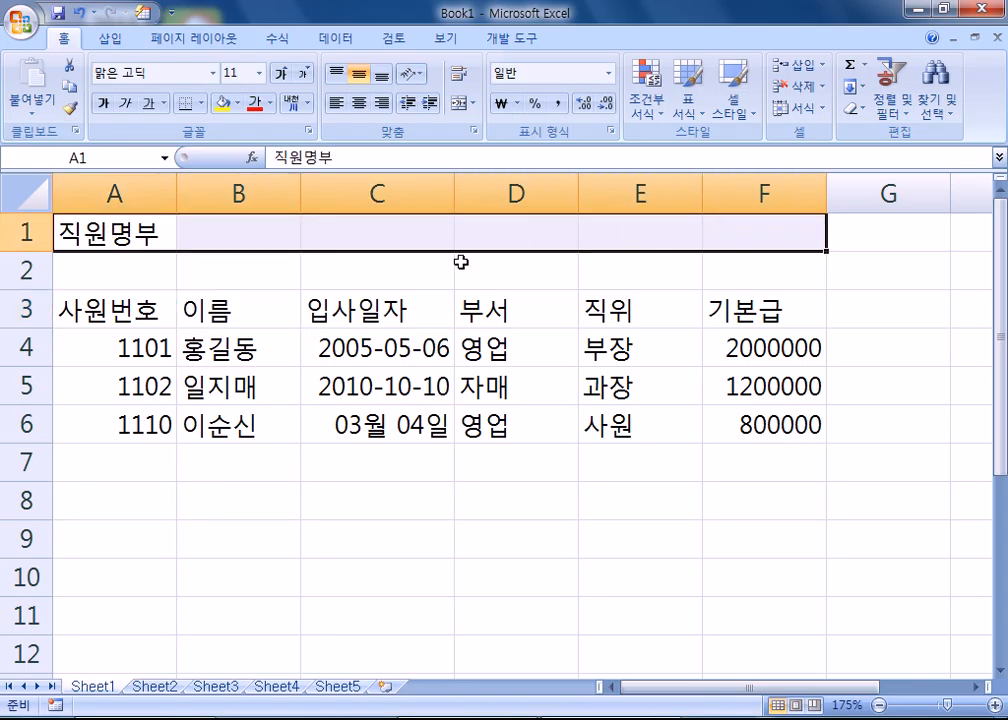
pyautogui.click(108, 225)
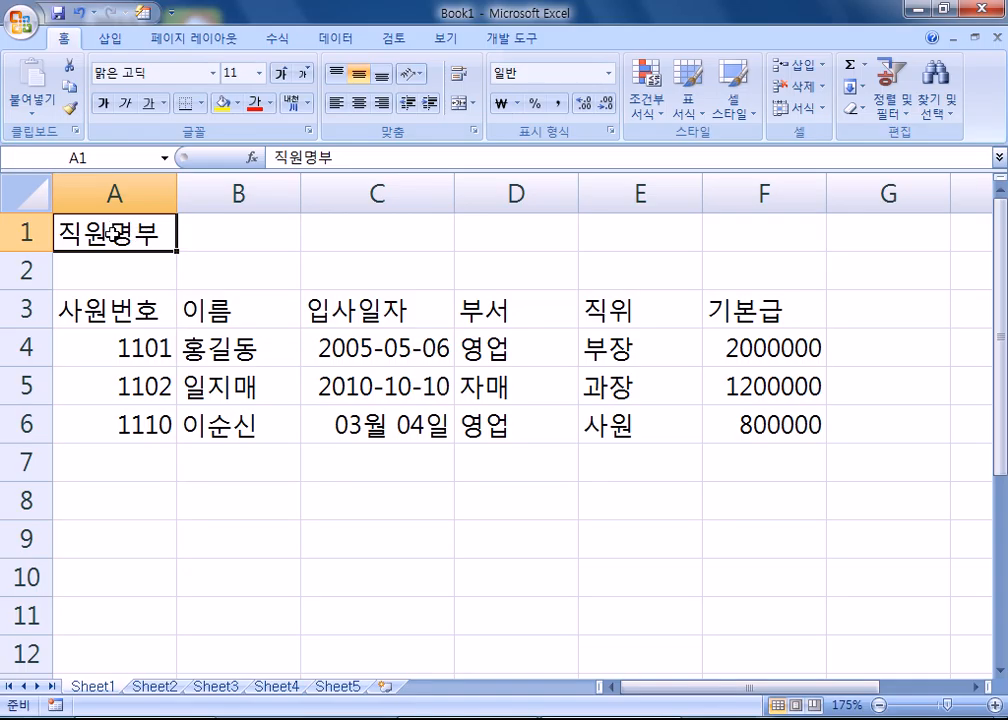
pyautogui.moveTo(113, 233); pyautogui.dragTo(805, 244)
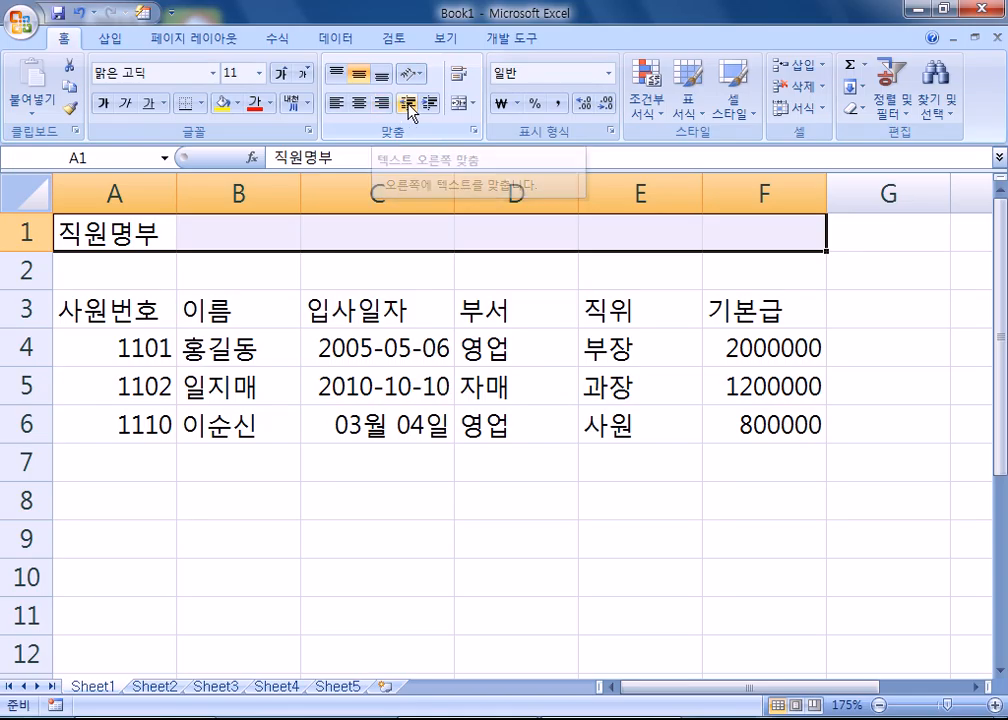
pyautogui.click(459, 104)
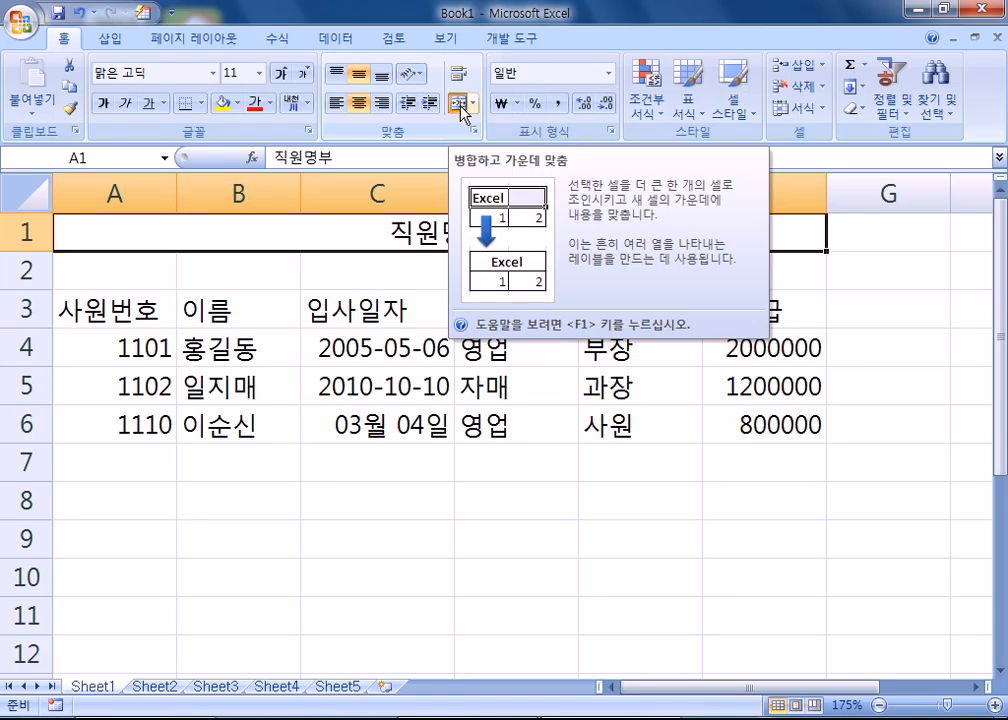
pyautogui.click(460, 104)
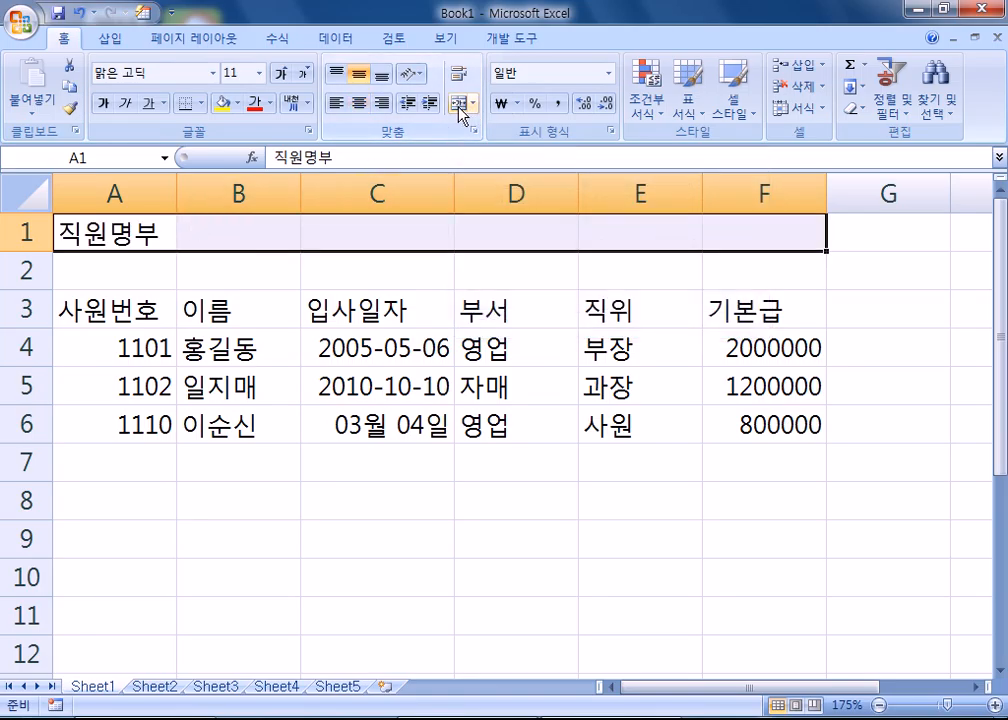
pyautogui.click(461, 104)
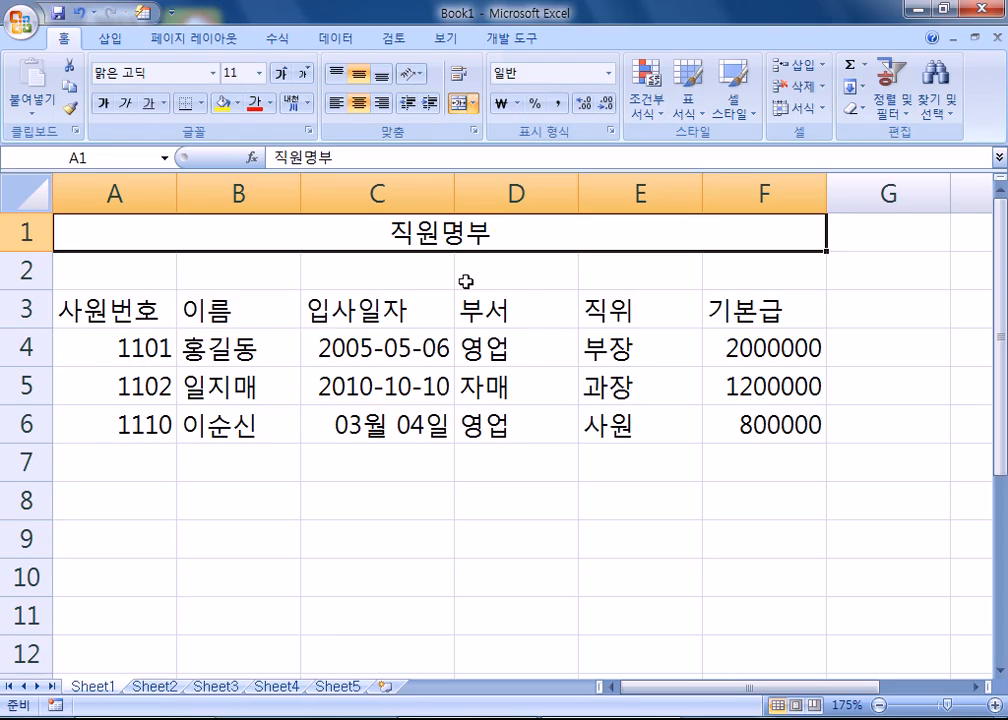
# Select the base salaries in F4:F6, and undo the merging and centering of the title.
pyautogui.moveTo(738, 349); pyautogui.dragTo(748, 425)
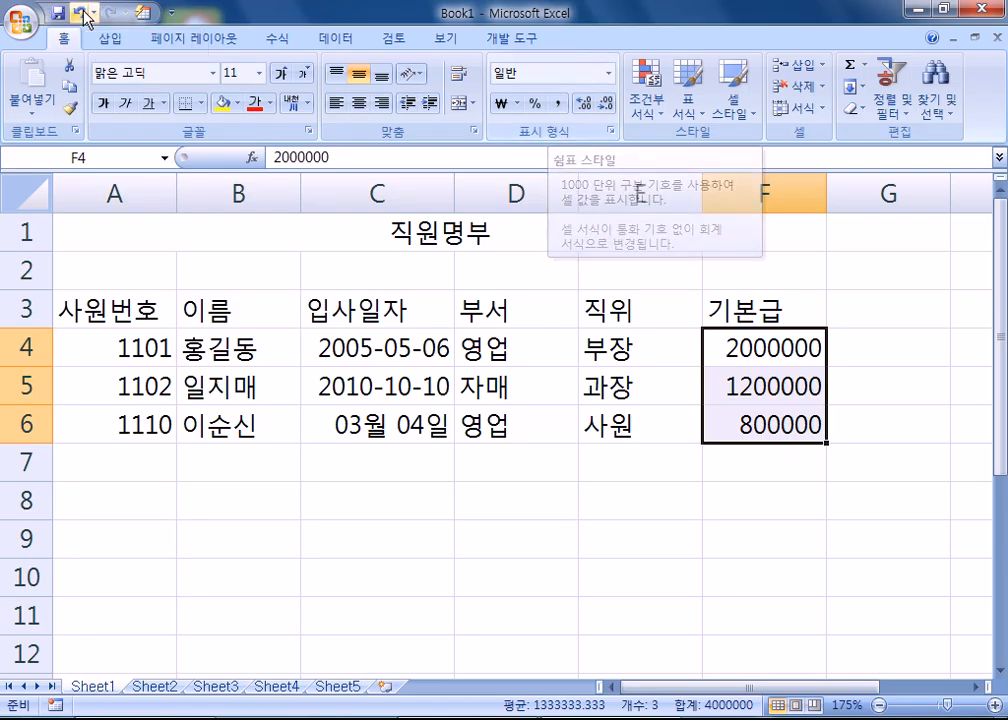
pyautogui.hotkey('ctrl', 'z')
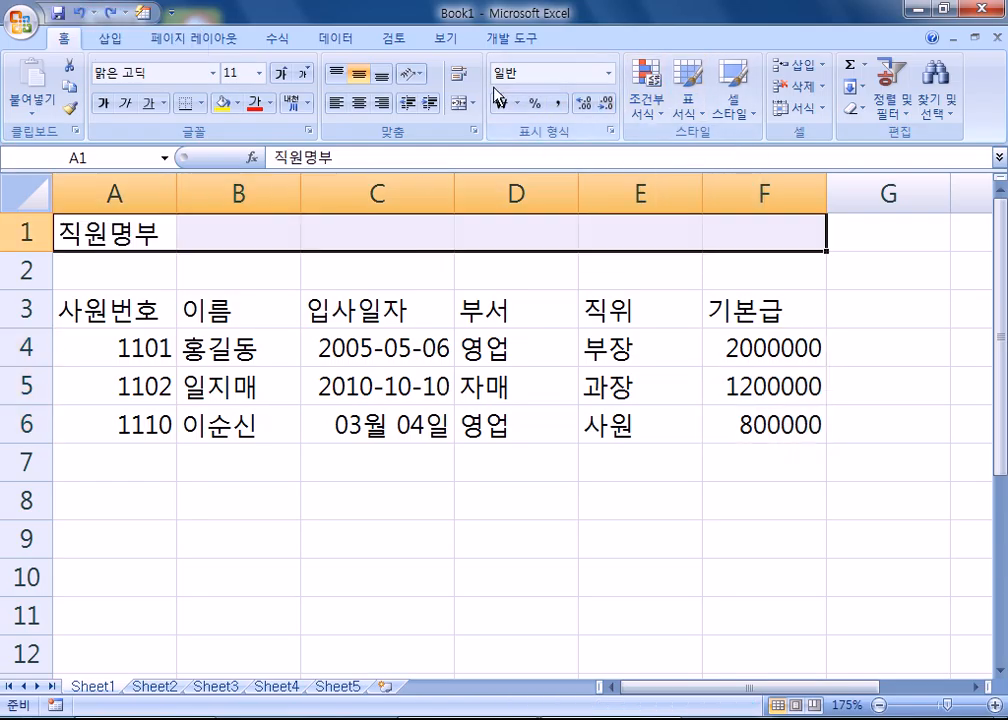
# Merge and center the title across A1:F1, and format the base salaries in F4:F6 with thousands separators and the ₩ accounting symbol.
pyautogui.click(459, 104)
pyautogui.moveTo(772, 366); pyautogui.dragTo(781, 422)
pyautogui.click(557, 108)
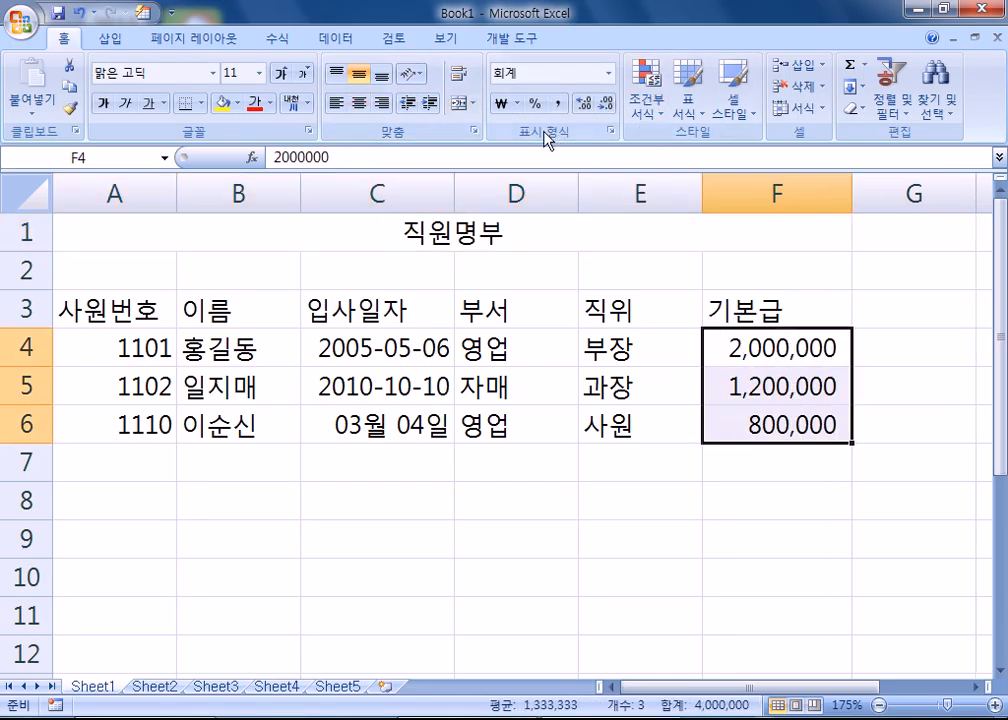
pyautogui.click(501, 104)
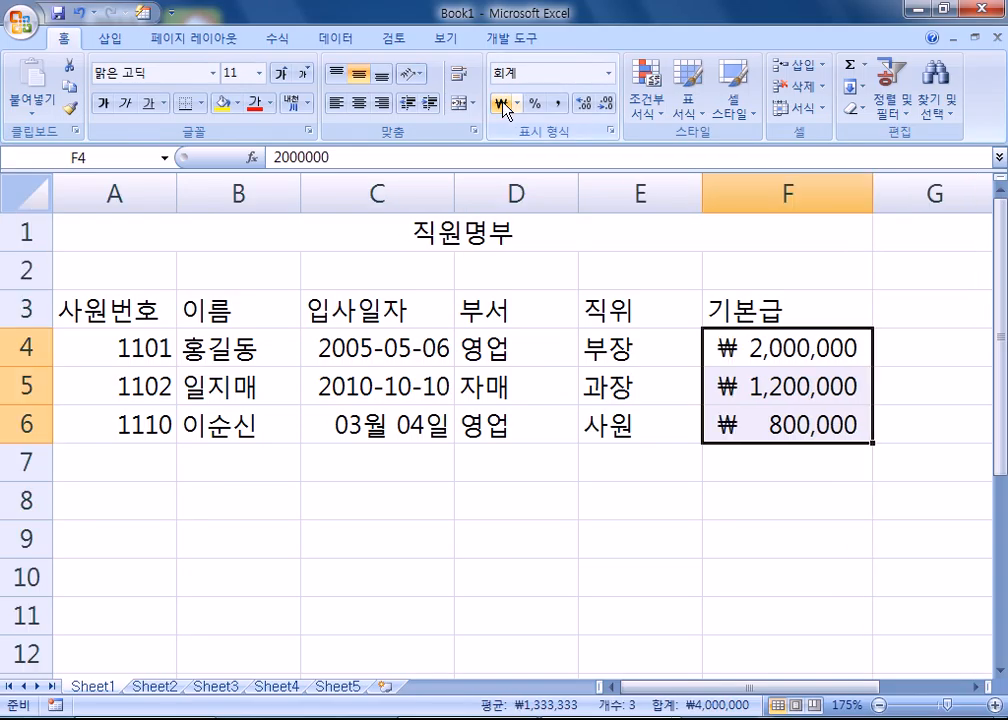
pyautogui.click(557, 105)
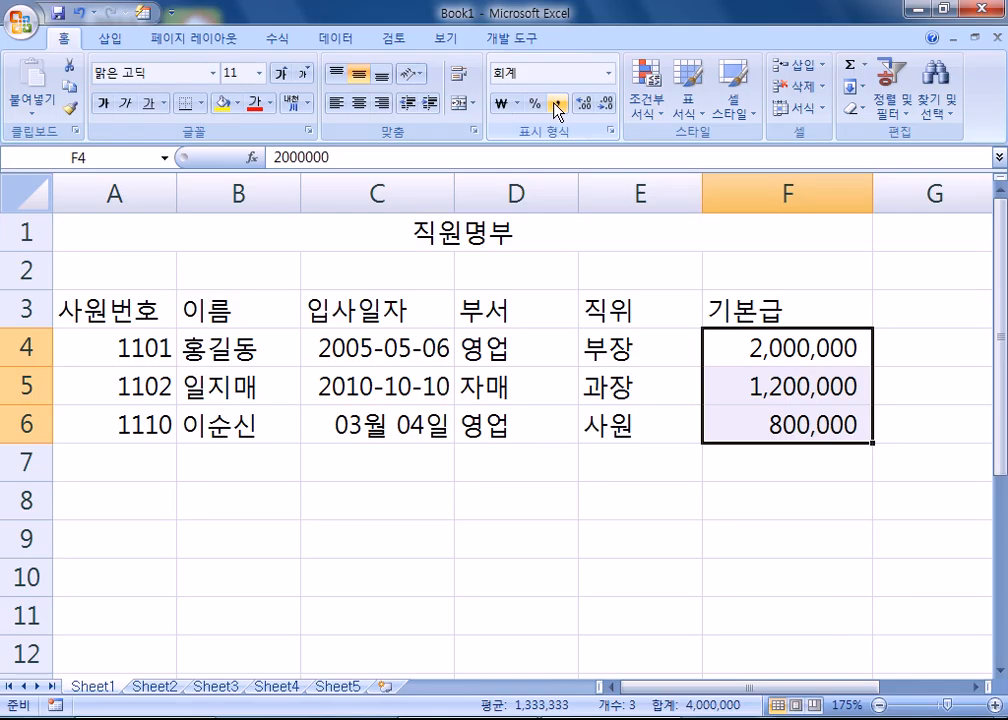
pyautogui.click(503, 105)
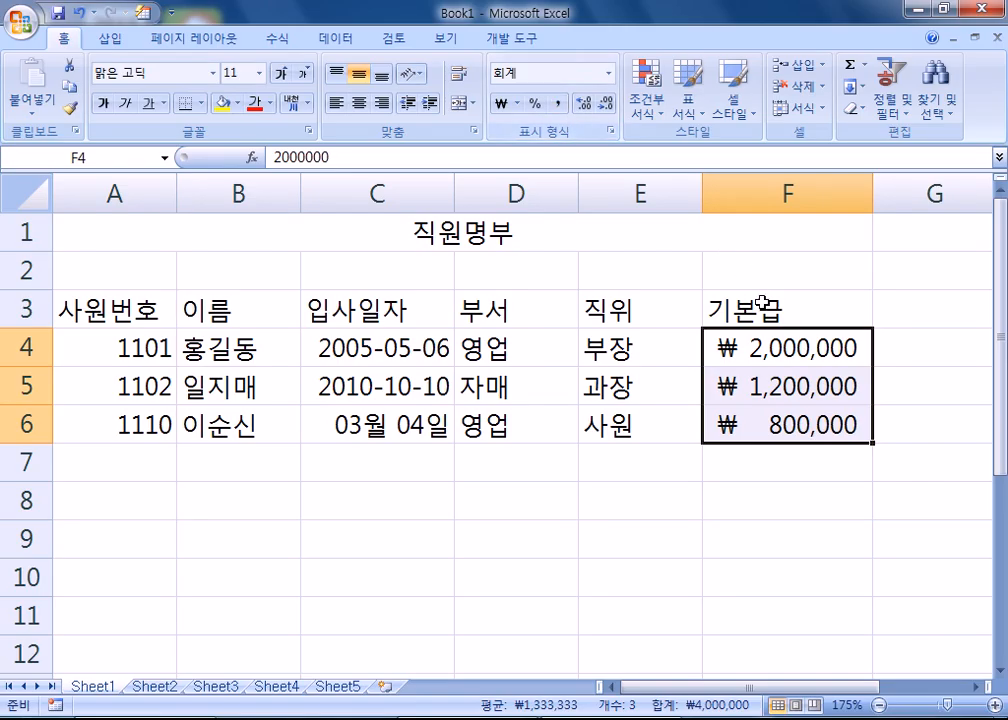
# Practice selecting cell ranges on the base salaries F4:F6, the hire dates C4:C6, and the blank blocks B14:C18 and D15:F18.
pyautogui.moveTo(763, 340); pyautogui.dragTo(708, 420)
pyautogui.moveTo(413, 354); pyautogui.dragTo(405, 421)
pyautogui.moveTo(387, 362); pyautogui.dragTo(342, 421)
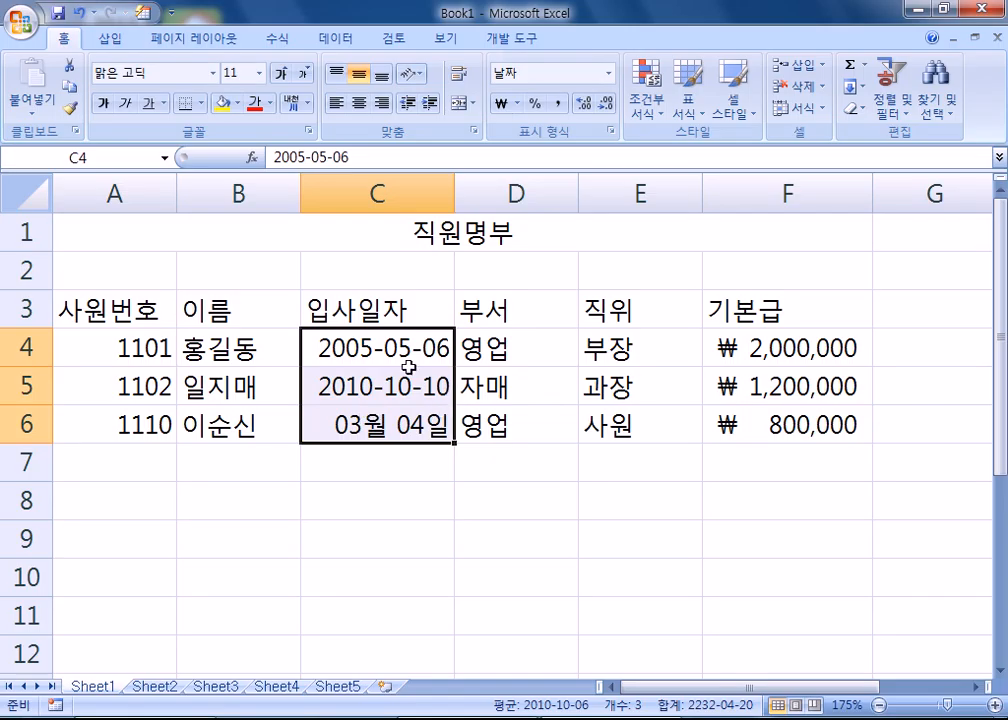
pyautogui.moveTo(331, 349); pyautogui.dragTo(321, 430)
pyautogui.scroll(-4, 243, 283)
pyautogui.moveTo(243, 283); pyautogui.dragTo(452, 438)
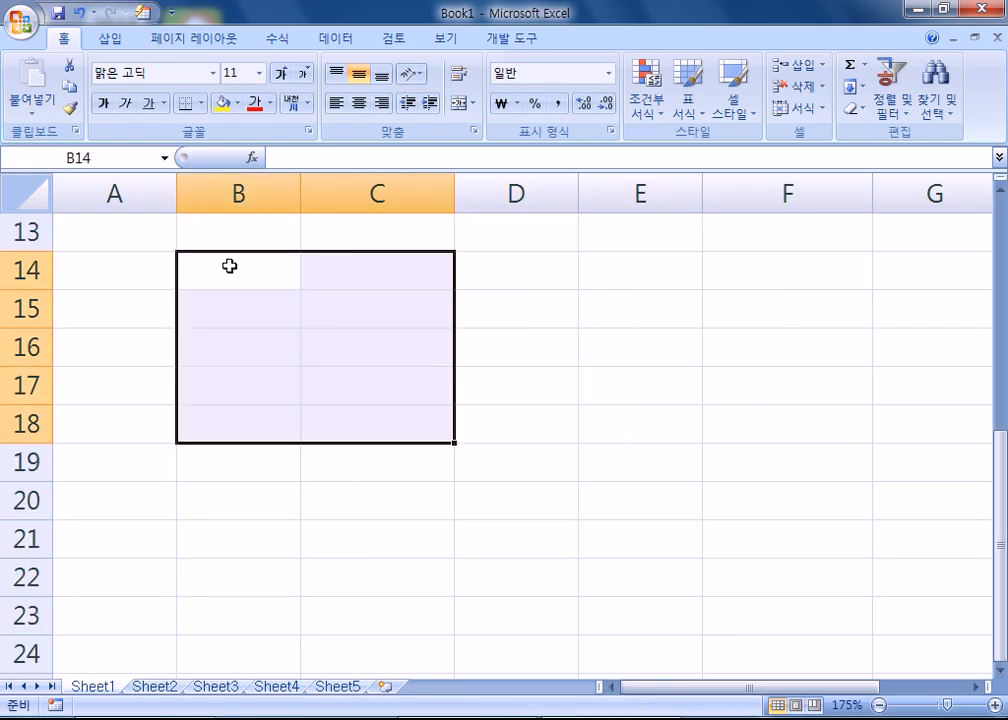
pyautogui.moveTo(520, 315); pyautogui.dragTo(738, 425)
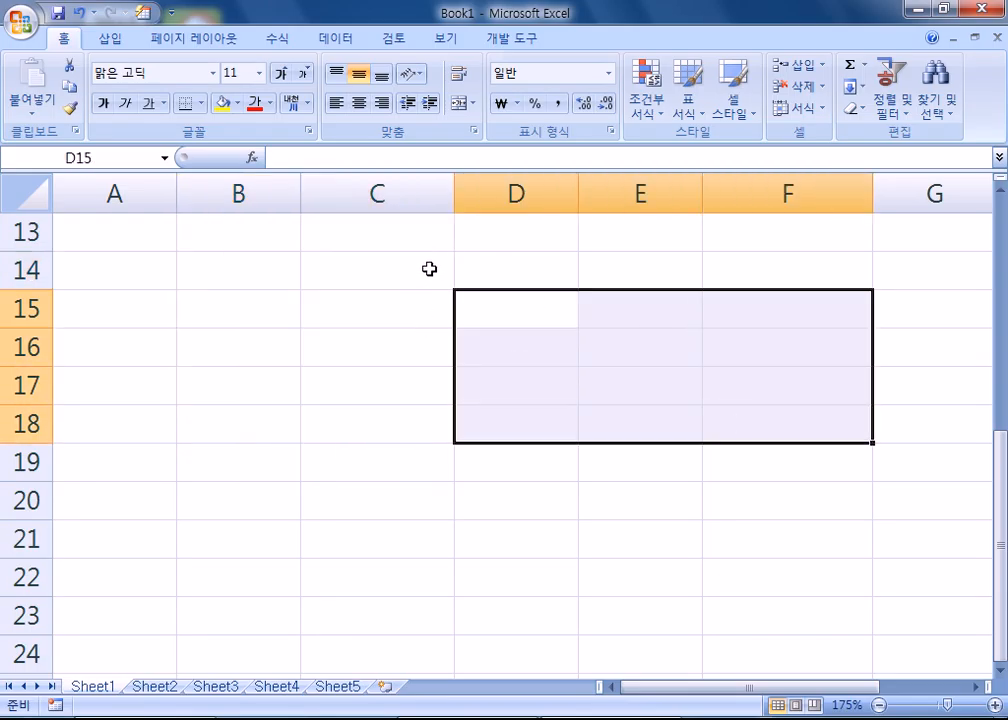
pyautogui.scroll(4, 418, 393)
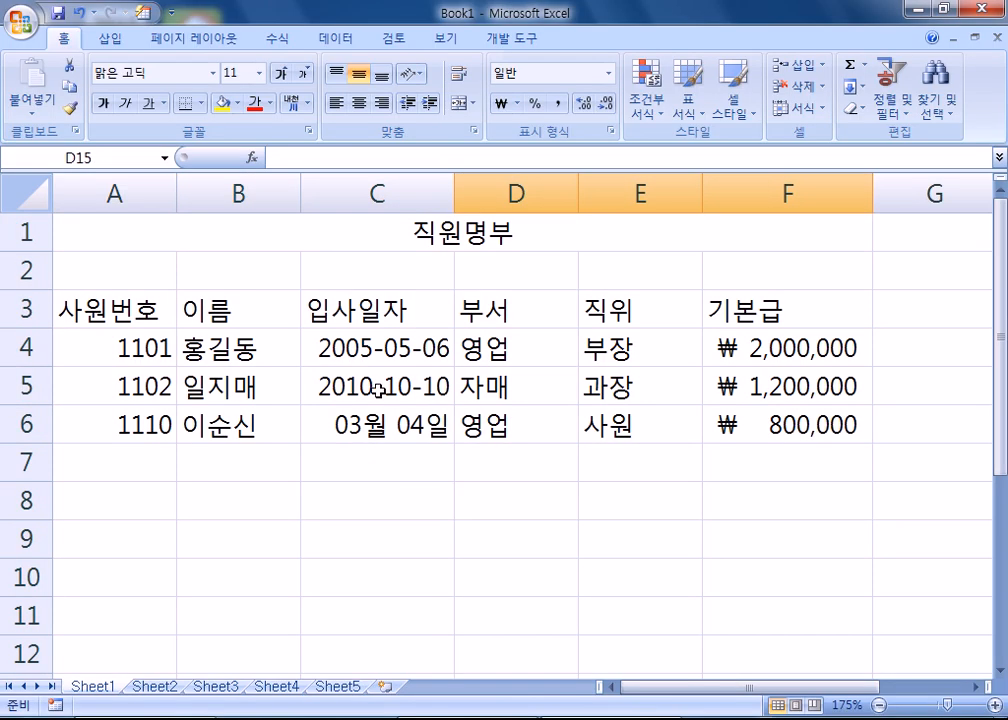
# Look over the number format categories in the Format Cells dialog for the hire dates in C4:C6, and close it without changes.
pyautogui.moveTo(333, 346); pyautogui.dragTo(335, 425)
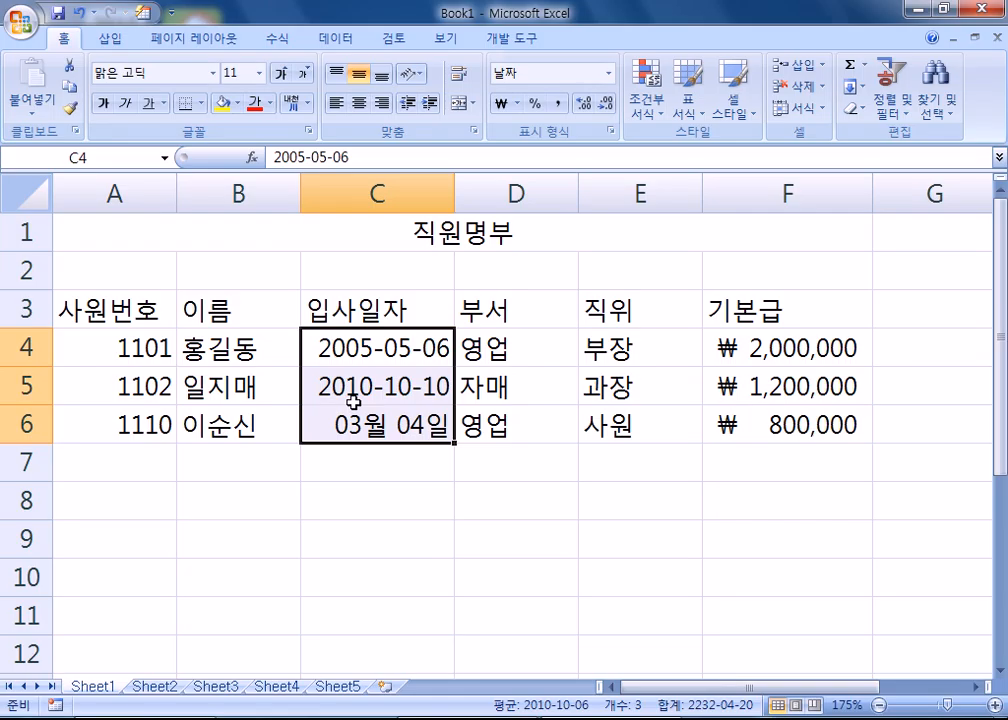
pyautogui.hotkey('ctrl', '1')
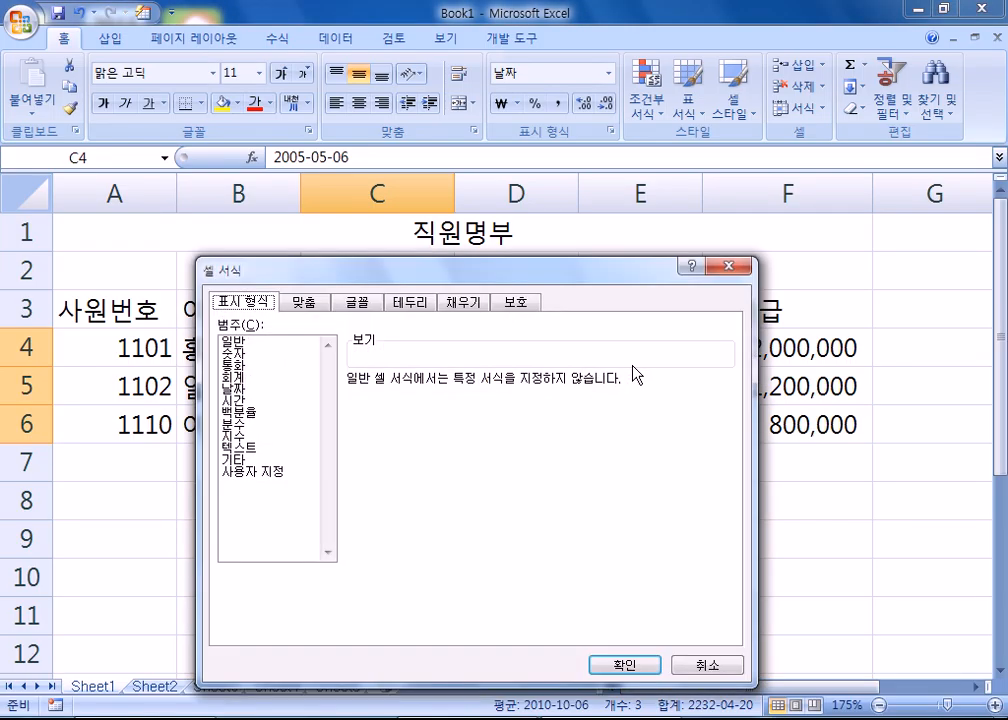
pyautogui.moveTo(548, 279); pyautogui.dragTo(714, 62)
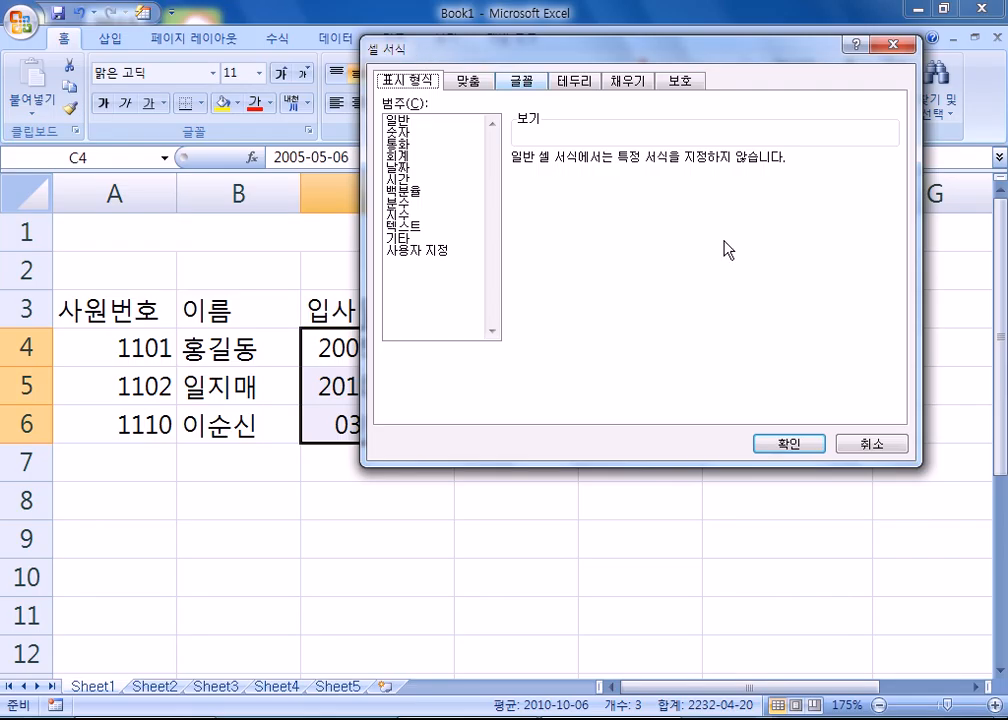
pyautogui.click(871, 444)
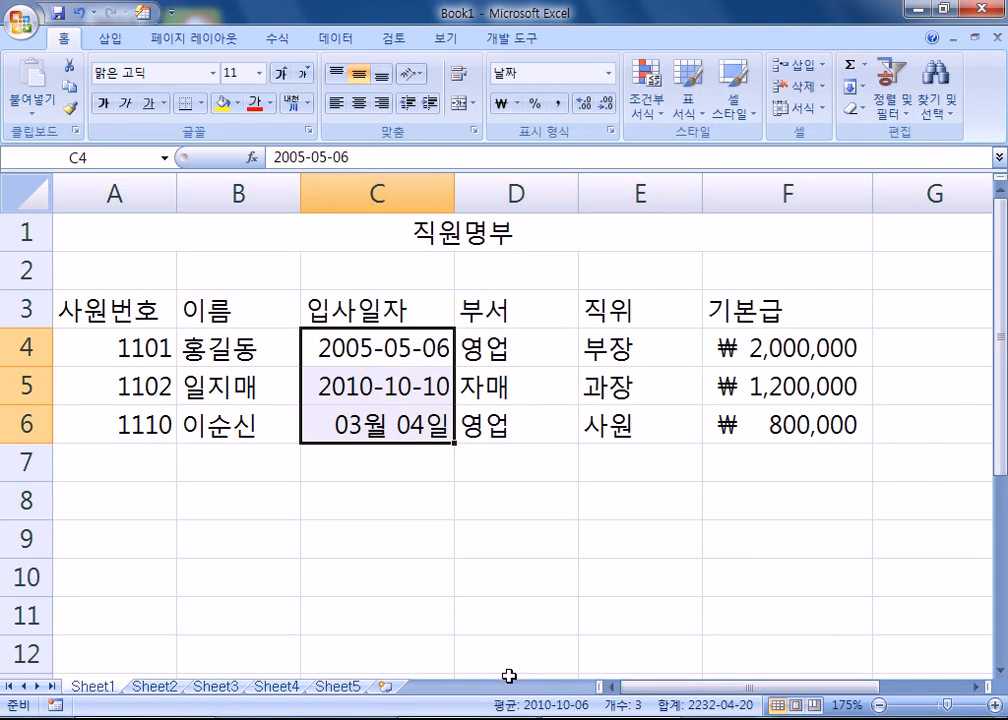
pyautogui.hotkey('ctrl', '1')
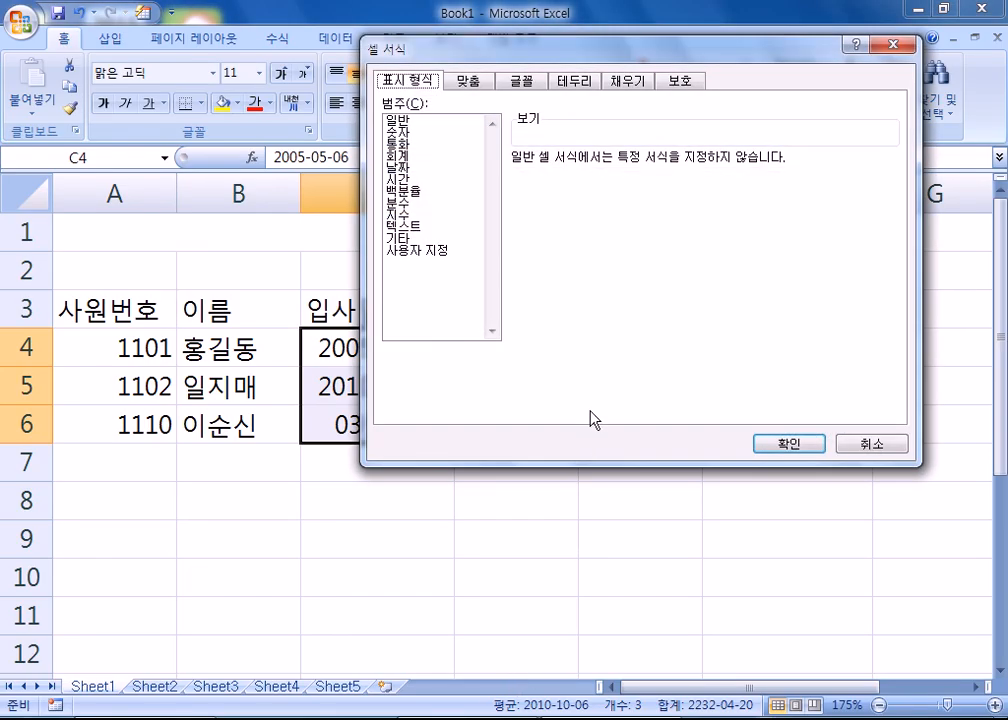
pyautogui.moveTo(585, 62); pyautogui.dragTo(408, 86)
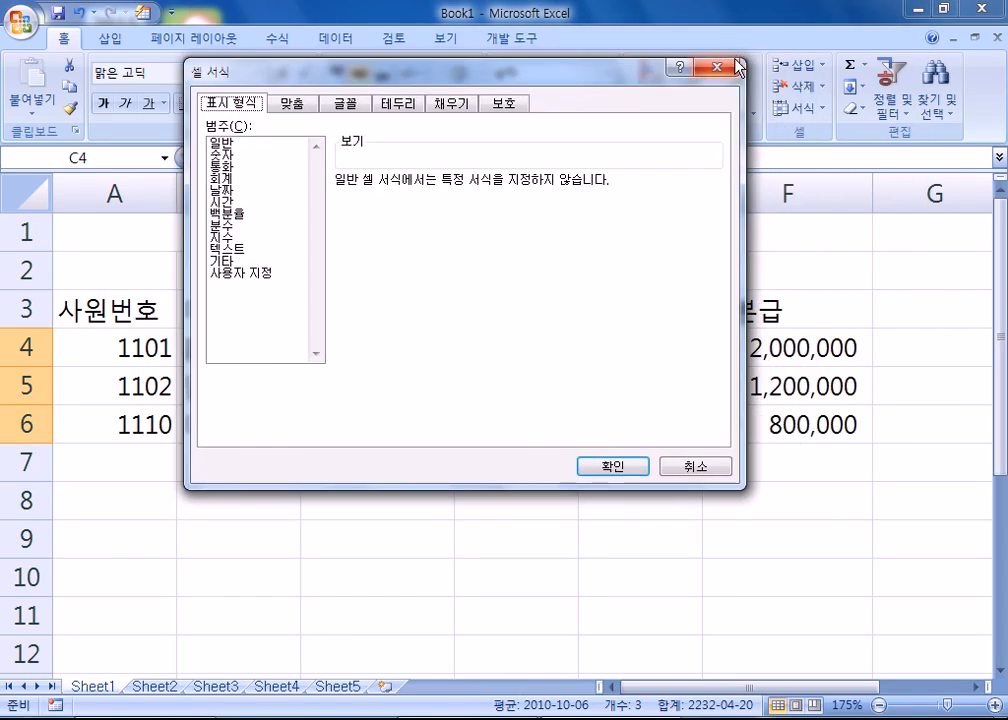
pyautogui.click(679, 464)
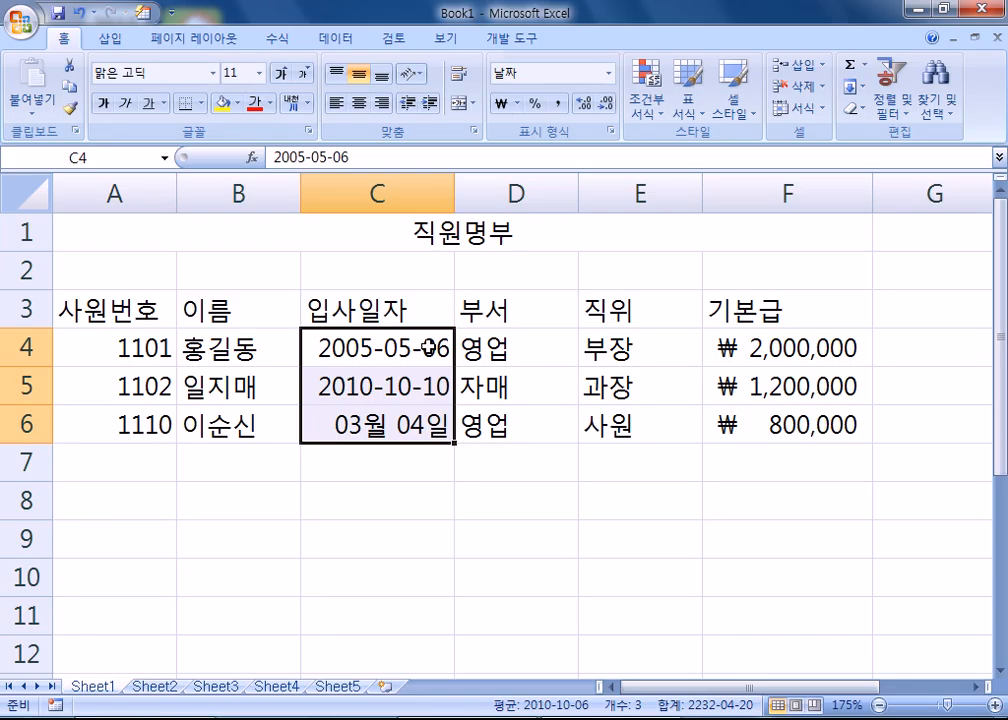
pyautogui.hotkey('ctrl', '1')
pyautogui.press('Escape')
# Preview several date types for the hire dates in C4:C6 and apply the long type with weekday, *2001년 3월 14일 수요일.
pyautogui.moveTo(367, 349); pyautogui.dragTo(373, 425)
pyautogui.hotkey('ctrl', '1')
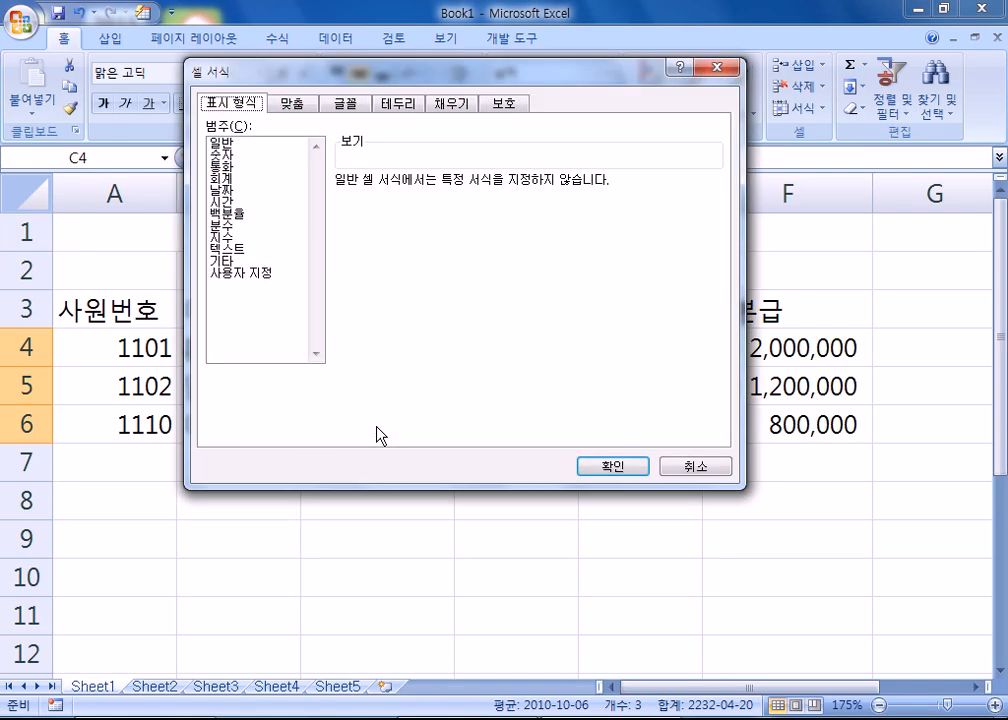
pyautogui.moveTo(338, 80); pyautogui.dragTo(640, 46)
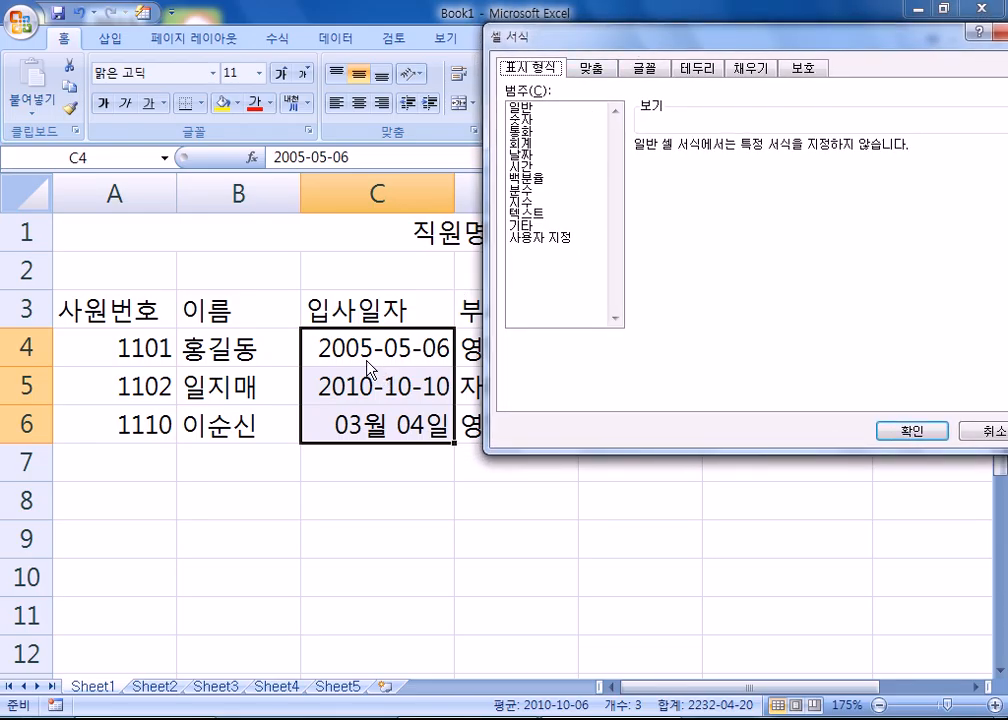
pyautogui.click(529, 155)
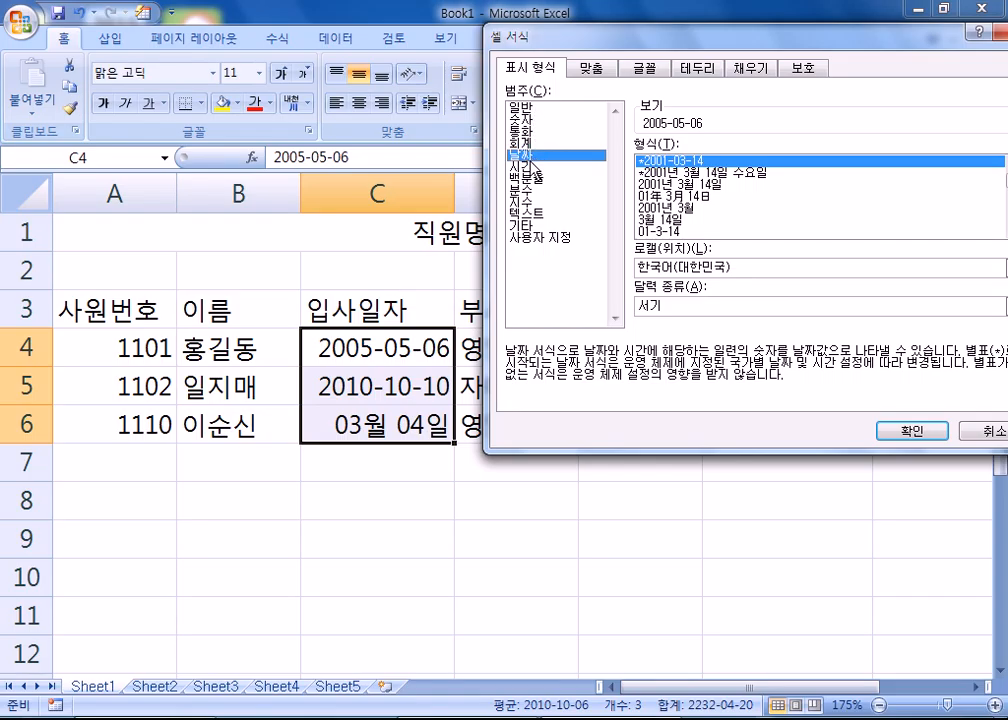
pyautogui.click(705, 172)
pyautogui.press('Down')
pyautogui.press('Down')
pyautogui.press('Down')
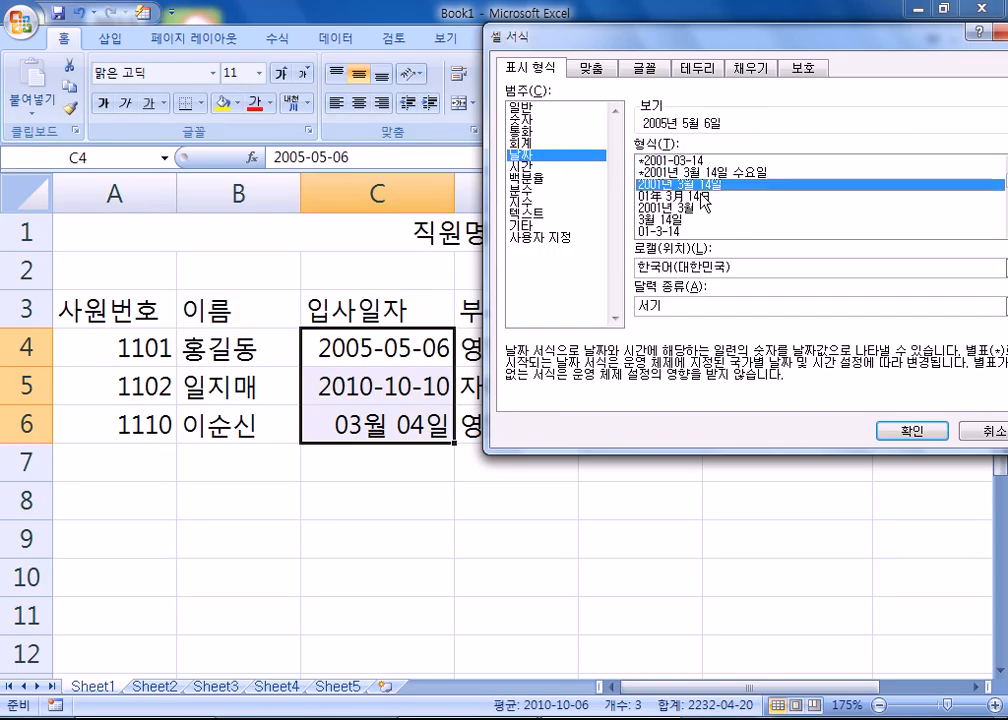
pyautogui.press('Down')
pyautogui.press('Down')
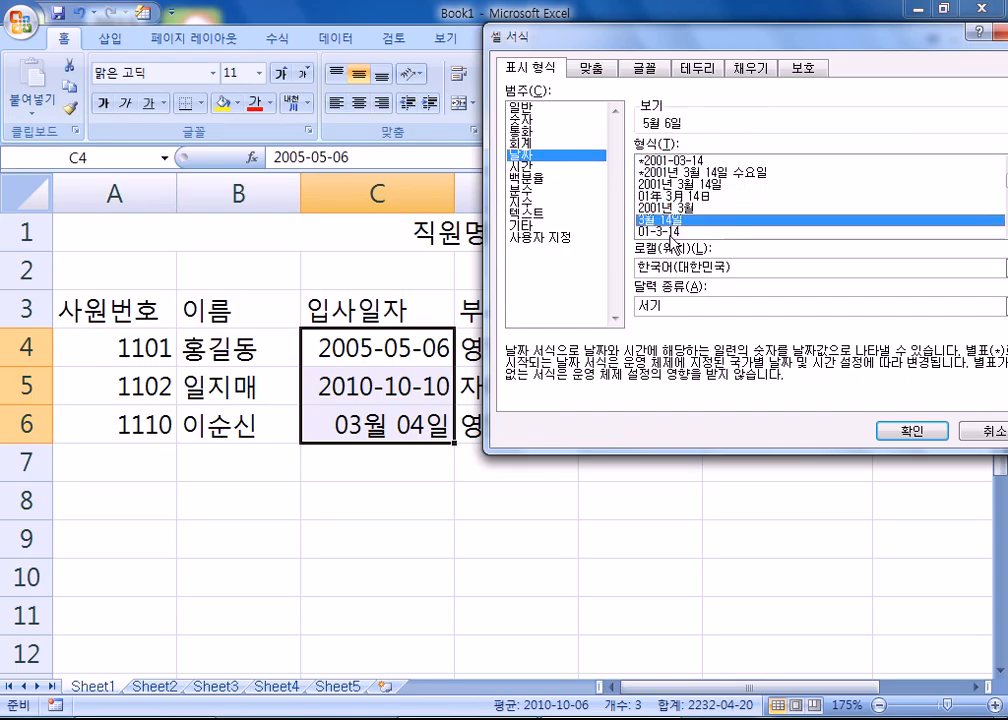
pyautogui.click(676, 162)
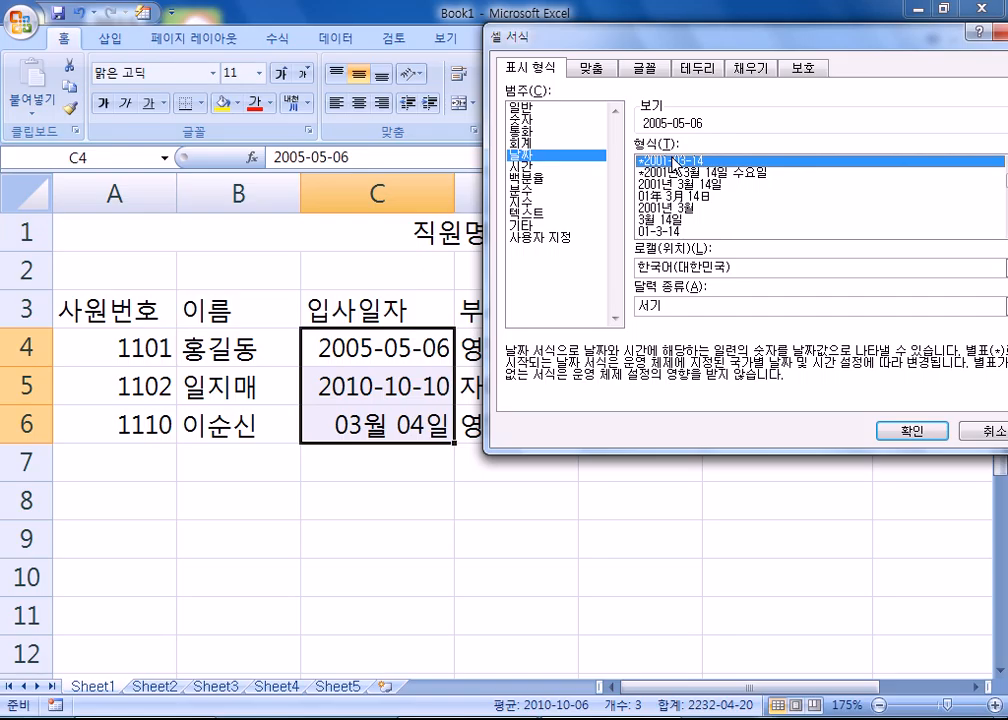
pyautogui.click(675, 173)
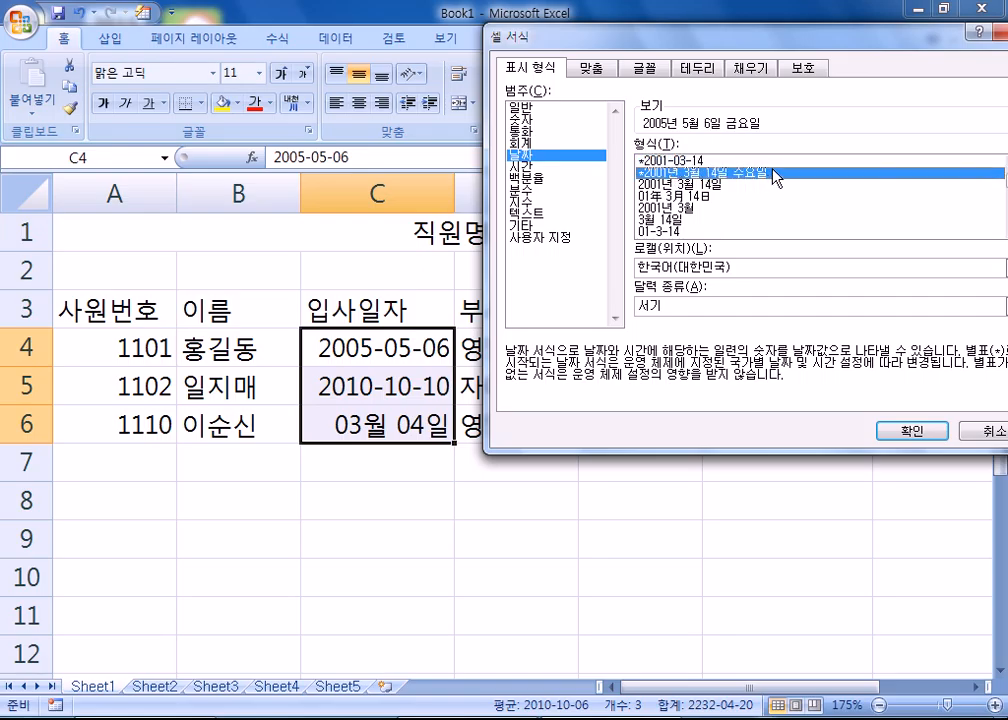
pyautogui.click(904, 437)
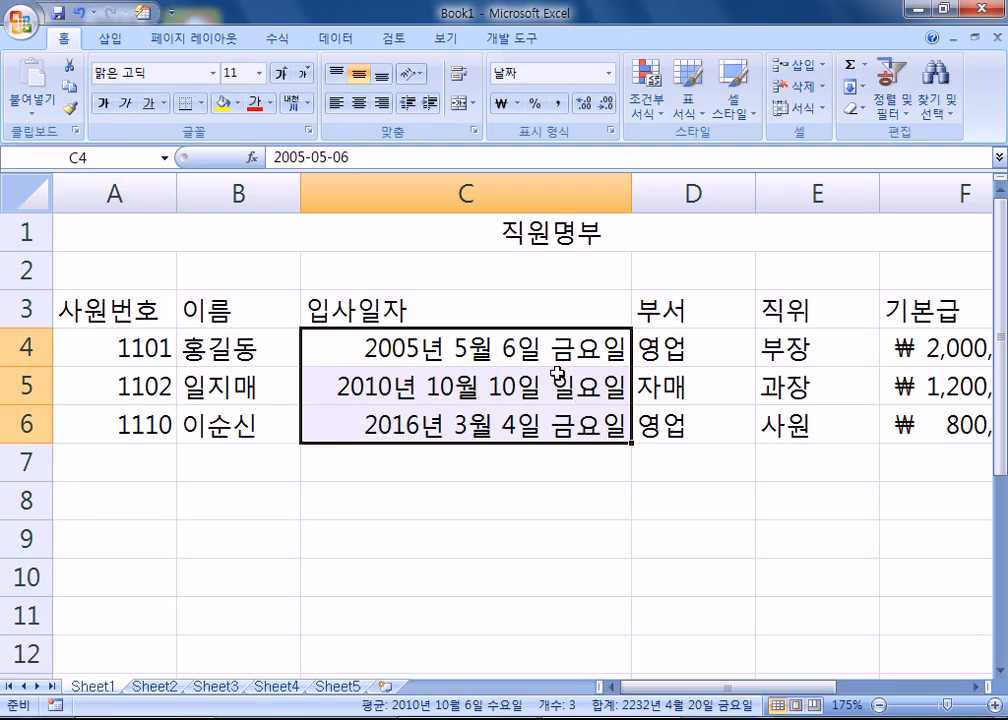
# Set the date format of the hire dates in C4:C6 to the short type *2001-03-14.
pyautogui.hotkey('ctrl', '1')
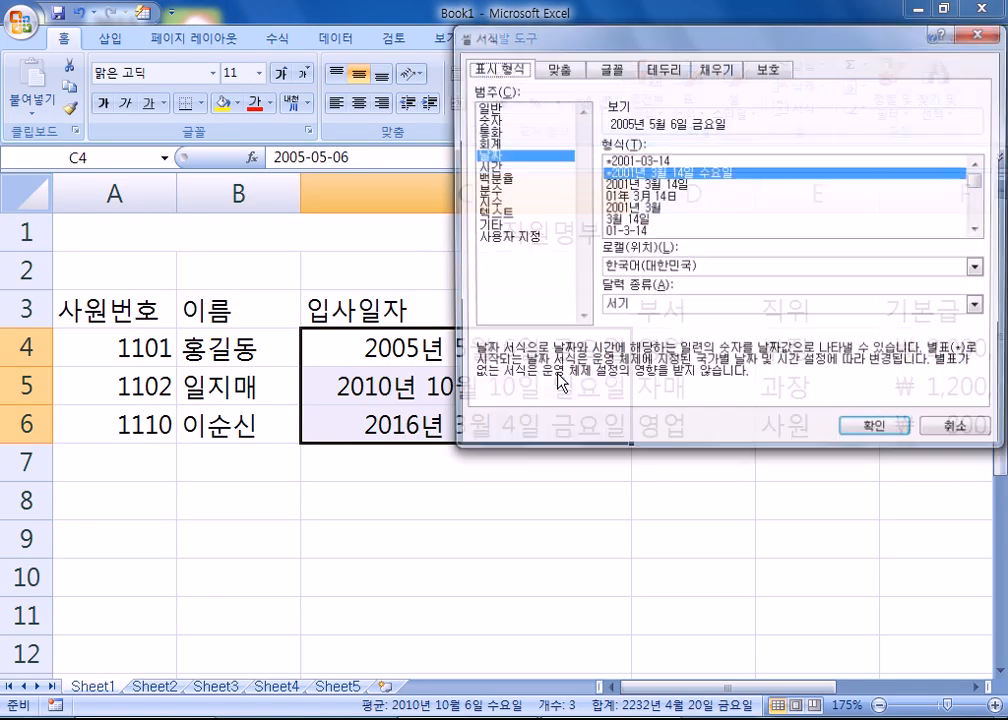
pyautogui.click(627, 161)
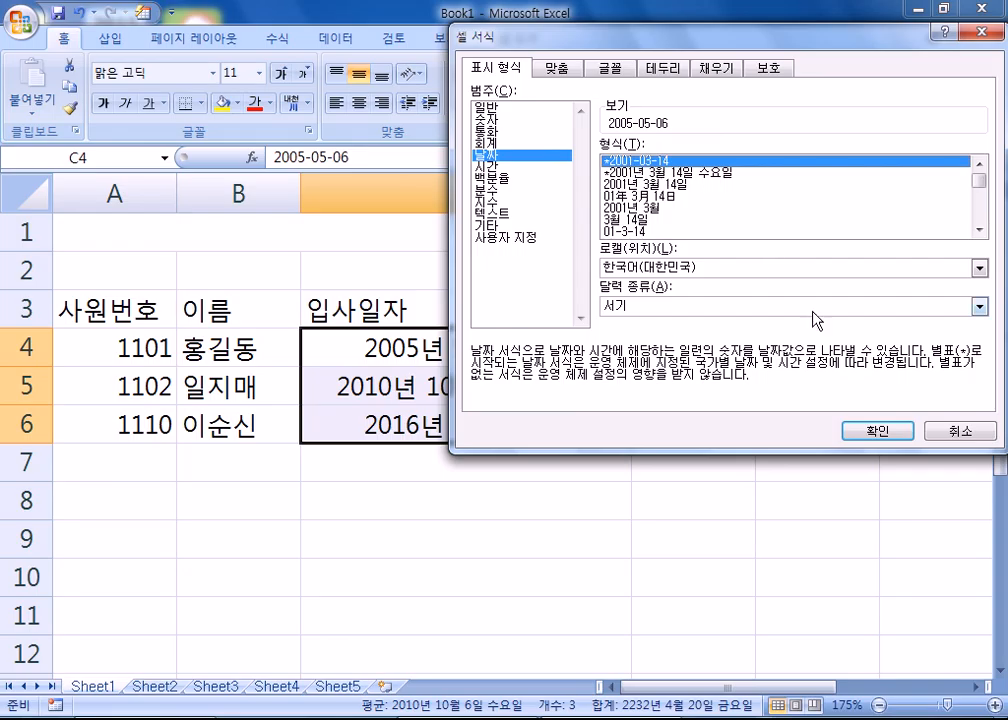
pyautogui.click(877, 431)
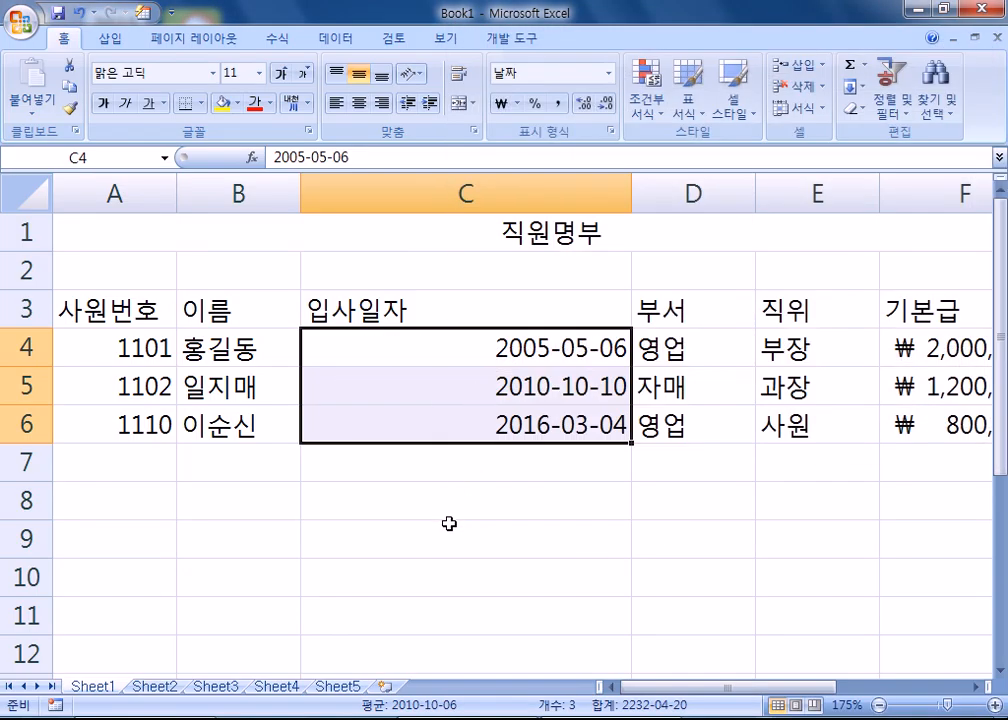
# Switch the hire dates in C4:C6 to the *2001년 3월 14일 수요일 type and back to *2001-03-14.
pyautogui.hotkey('ctrl', '1')
pyautogui.click(706, 173)
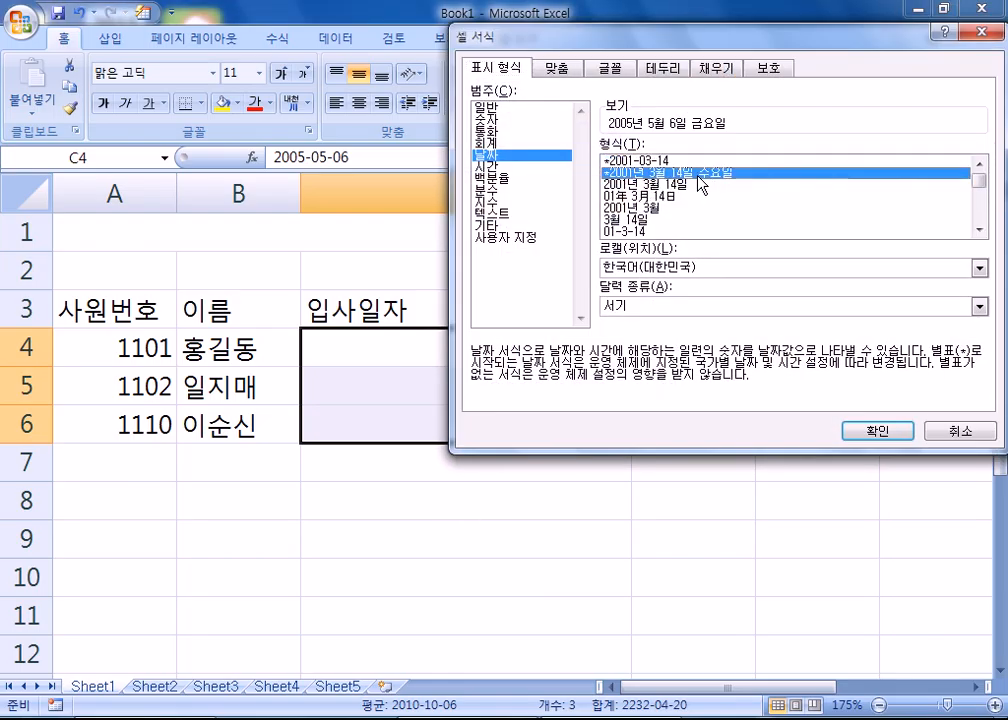
pyautogui.click(646, 161)
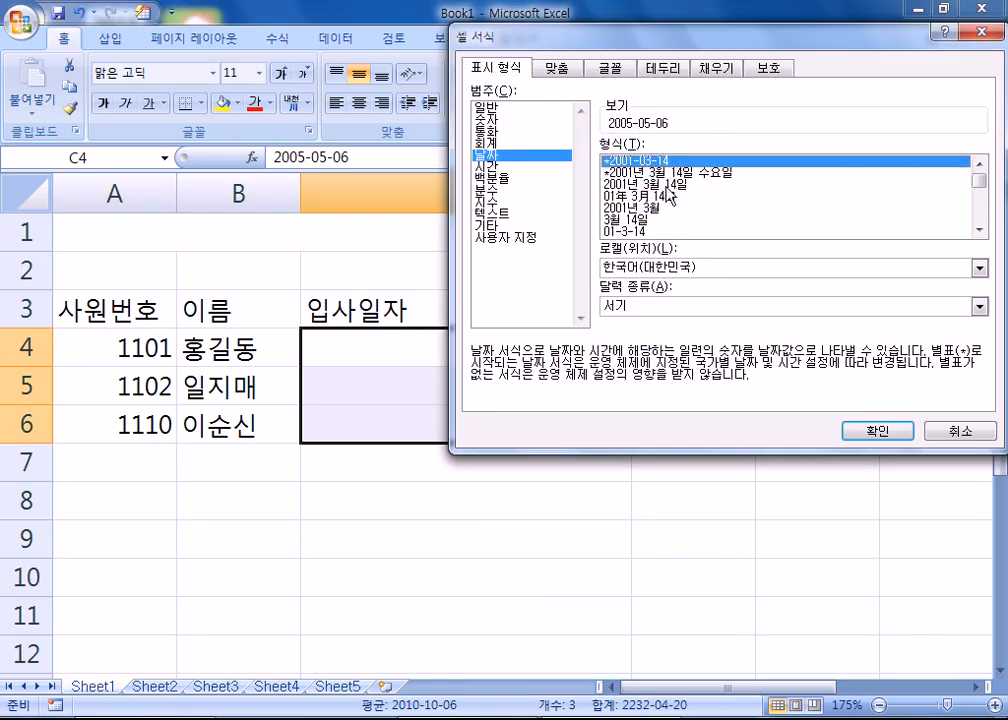
pyautogui.click(860, 432)
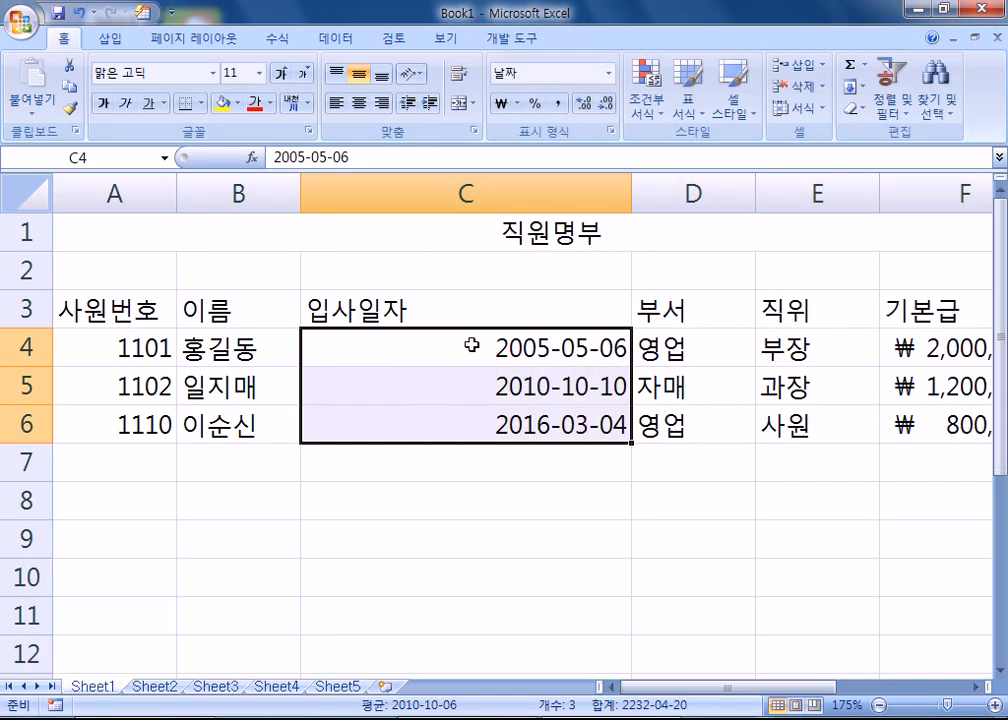
pyautogui.hotkey('ctrl', '1')
pyautogui.click(660, 172)
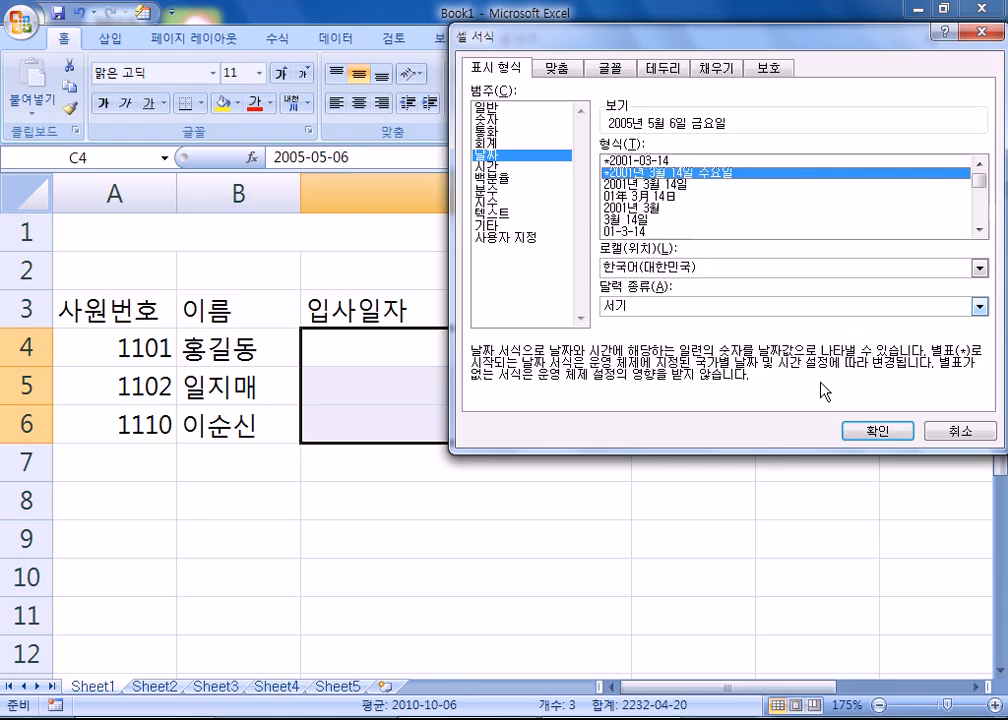
pyautogui.click(860, 432)
pyautogui.hotkey('ctrl', '1')
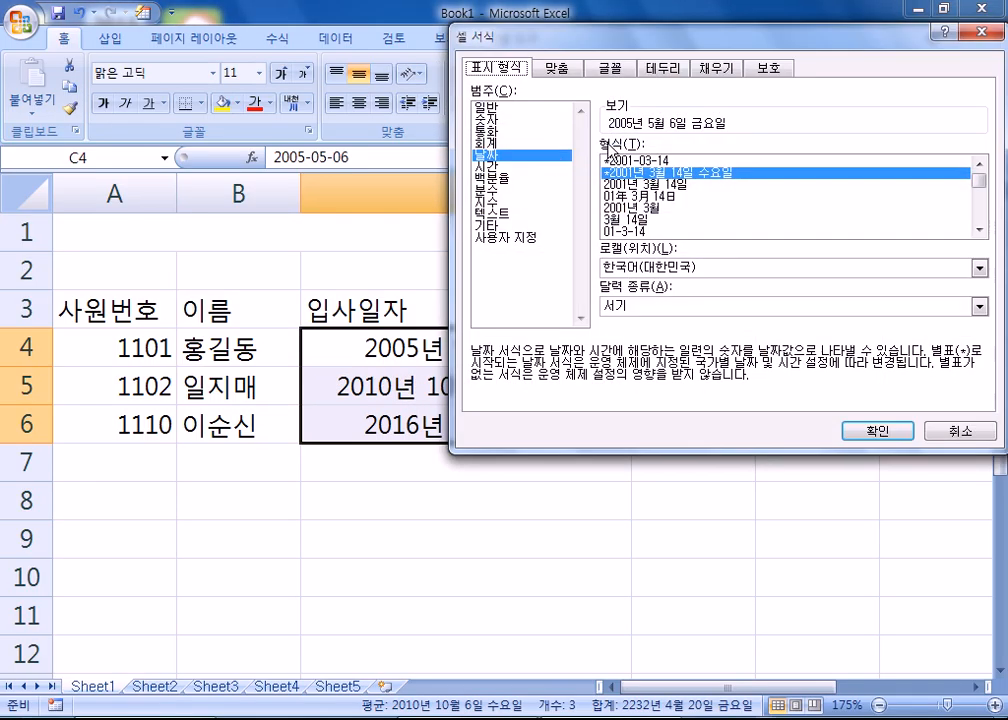
pyautogui.click(615, 160)
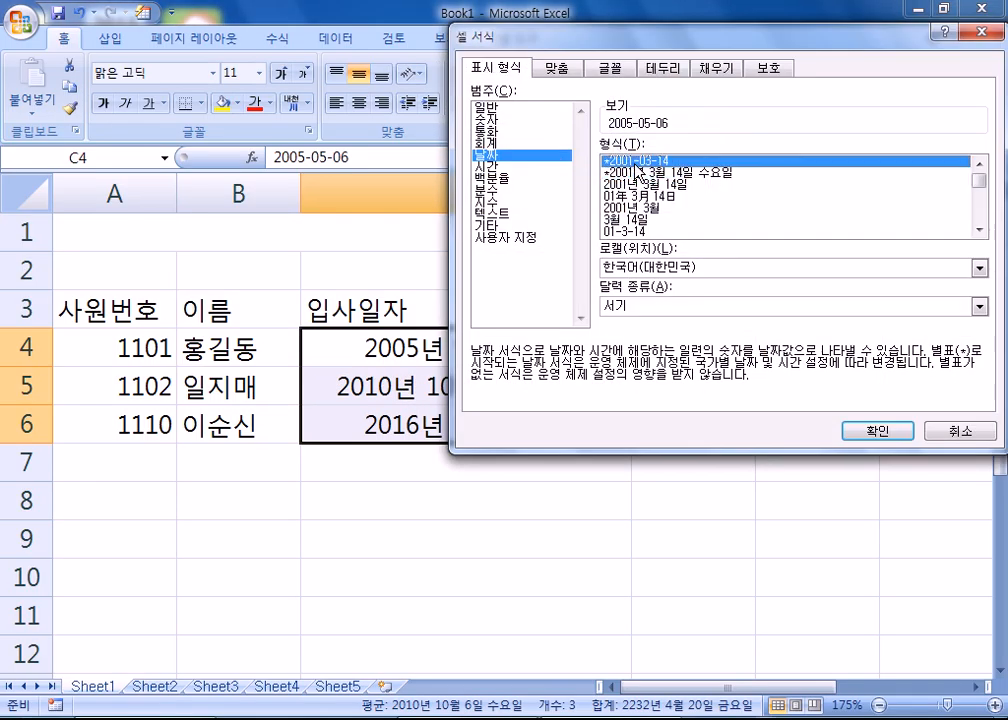
pyautogui.click(860, 432)
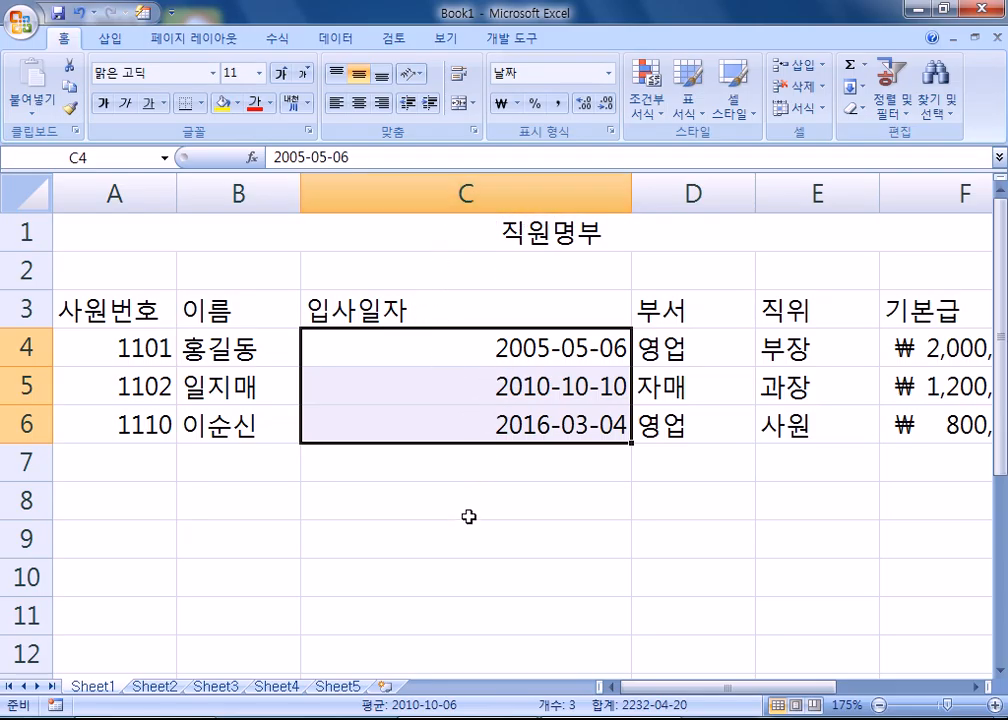
# Auto-fit the width of column C to the hire dates.
pyautogui.scroll(3, 531, 198)
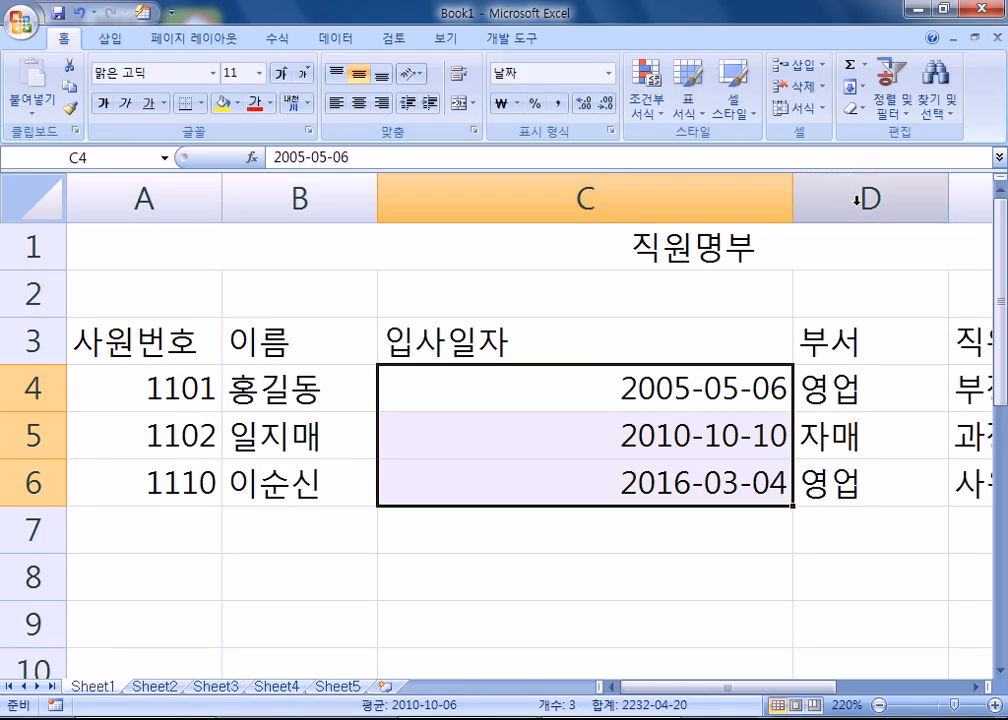
pyautogui.doubleClick(793, 193)
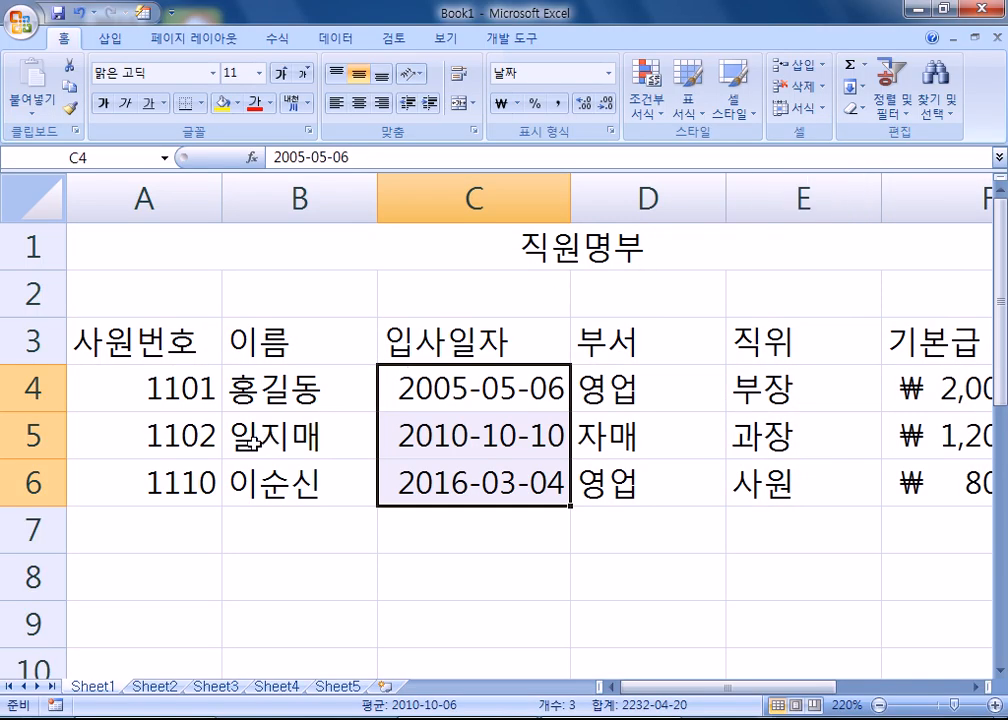
# Select the table range A3:F6 in one continuous sweep from the 사원번호 header to the last salary, repeating the selection.
pyautogui.keyDown('ctrl'); pyautogui.scroll(-3, 252, 445); pyautogui.keyUp('ctrl')
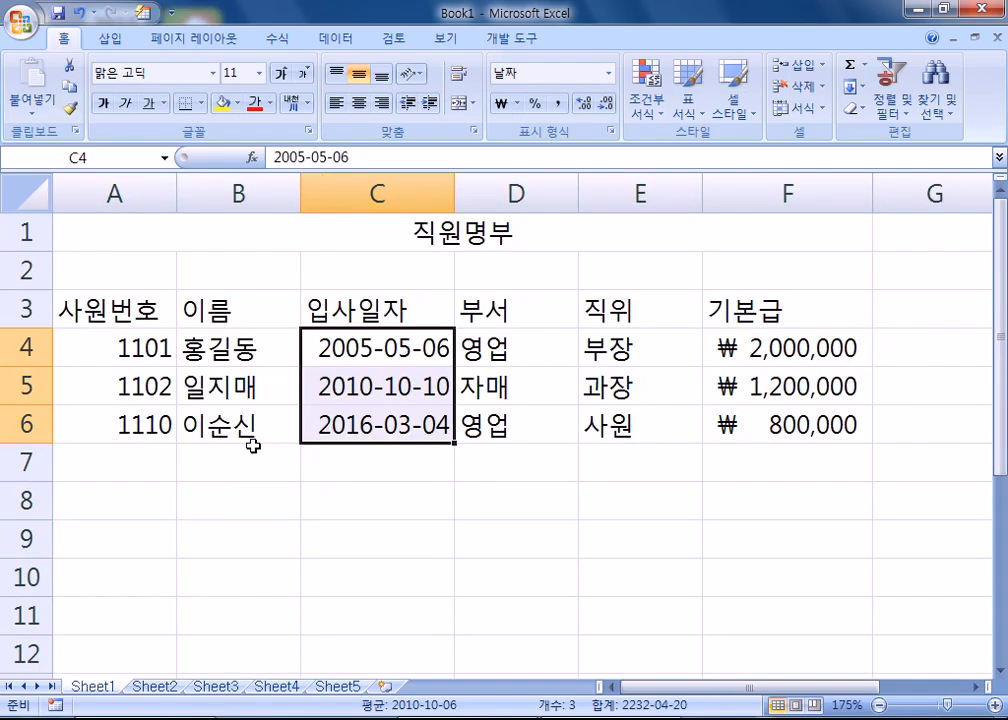
pyautogui.moveTo(85, 312); pyautogui.dragTo(760, 418)
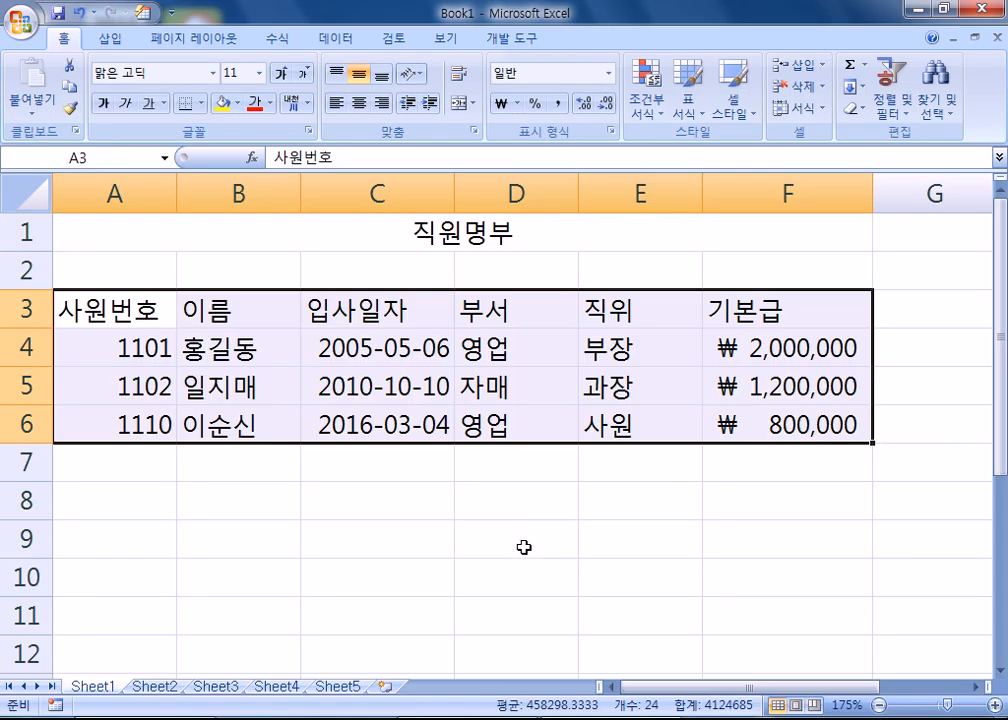
pyautogui.moveTo(110, 312); pyautogui.dragTo(724, 418)
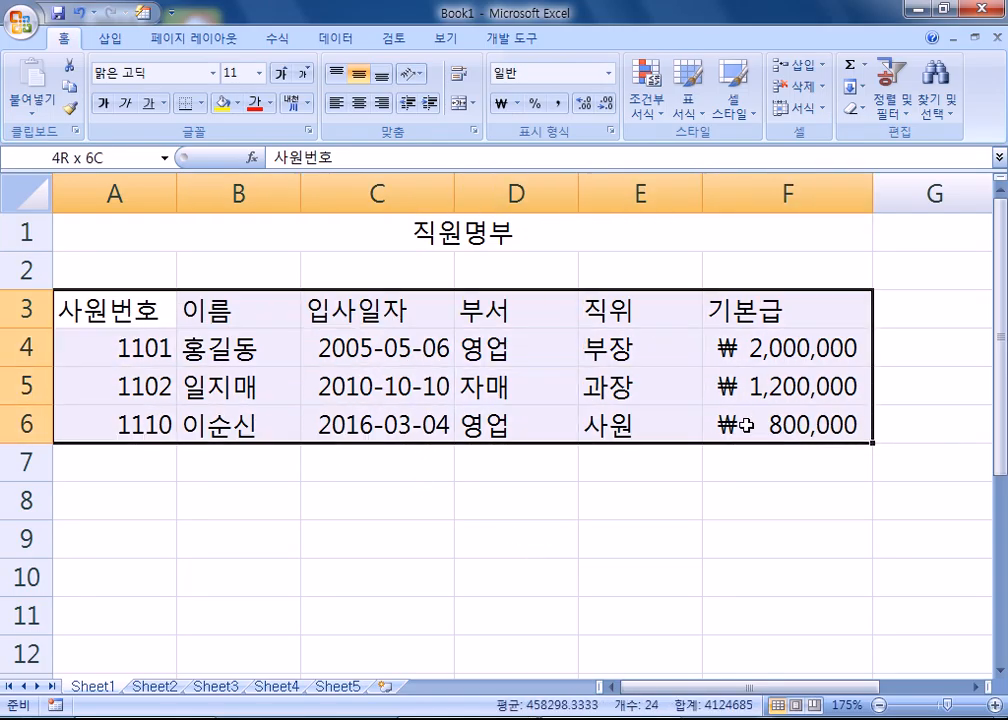
pyautogui.moveTo(148, 322); pyautogui.dragTo(786, 424)
# Select A3:F6 by setting cell A3 as the start and extending the selection straight to F6, repeating it several times.
pyautogui.click(107, 318)
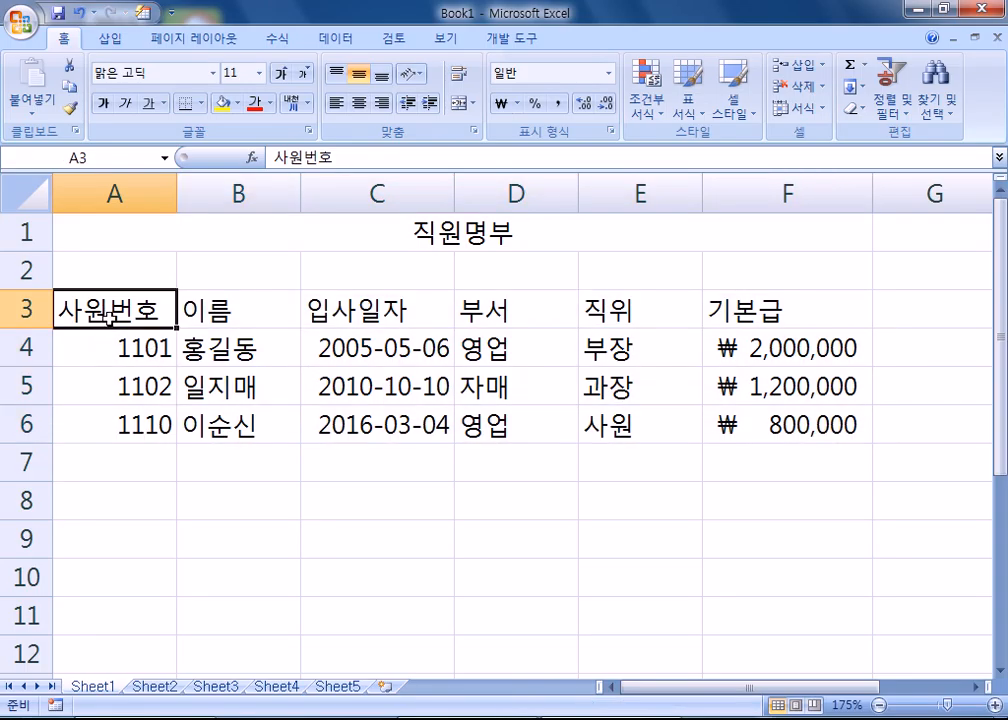
pyautogui.click(168, 462)
pyautogui.click(126, 315)
pyautogui.moveTo(291, 567); pyautogui.dragTo(276, 540)
pyautogui.click(113, 311)
pyautogui.keyDown('shift'); pyautogui.click(763, 421); pyautogui.keyUp('shift')
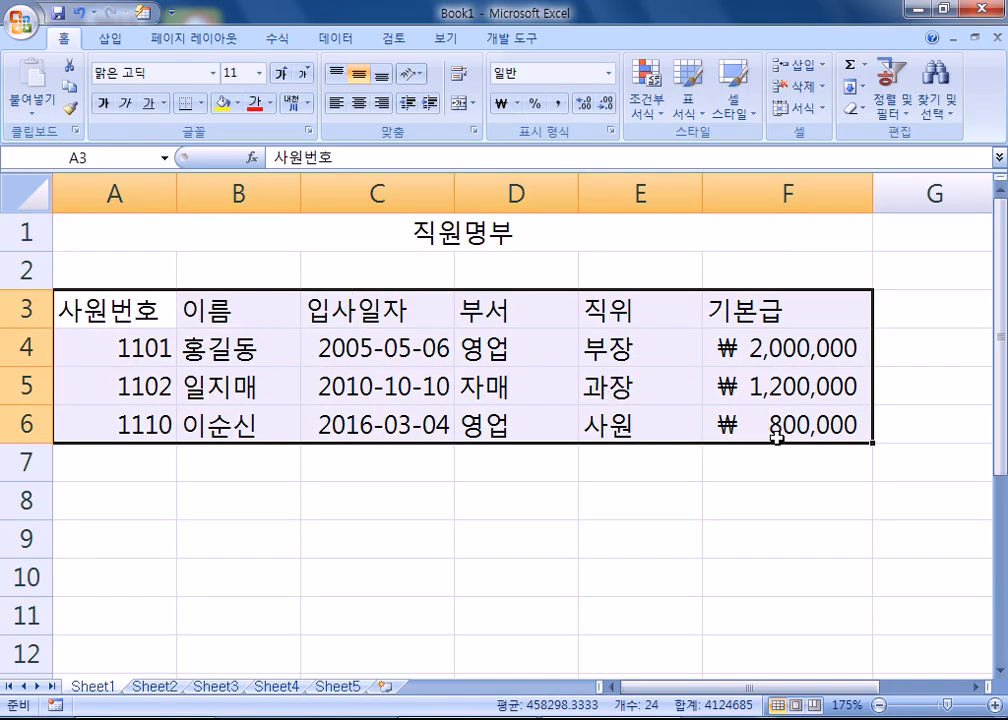
pyautogui.click(72, 311)
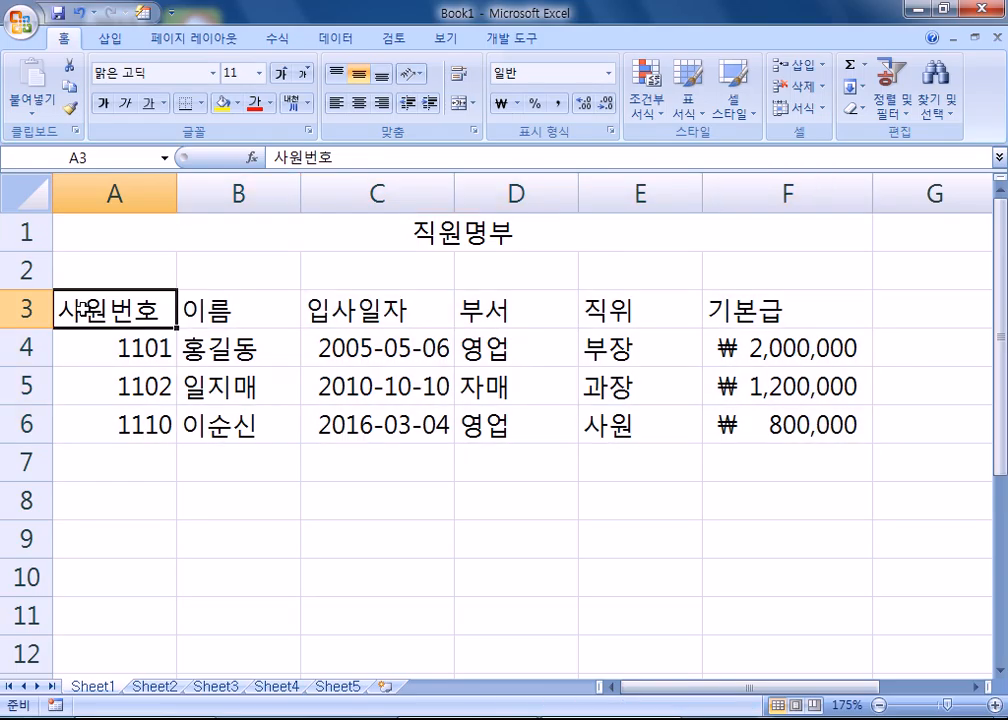
pyautogui.keyDown('shift'); pyautogui.click(758, 426); pyautogui.keyUp('shift')
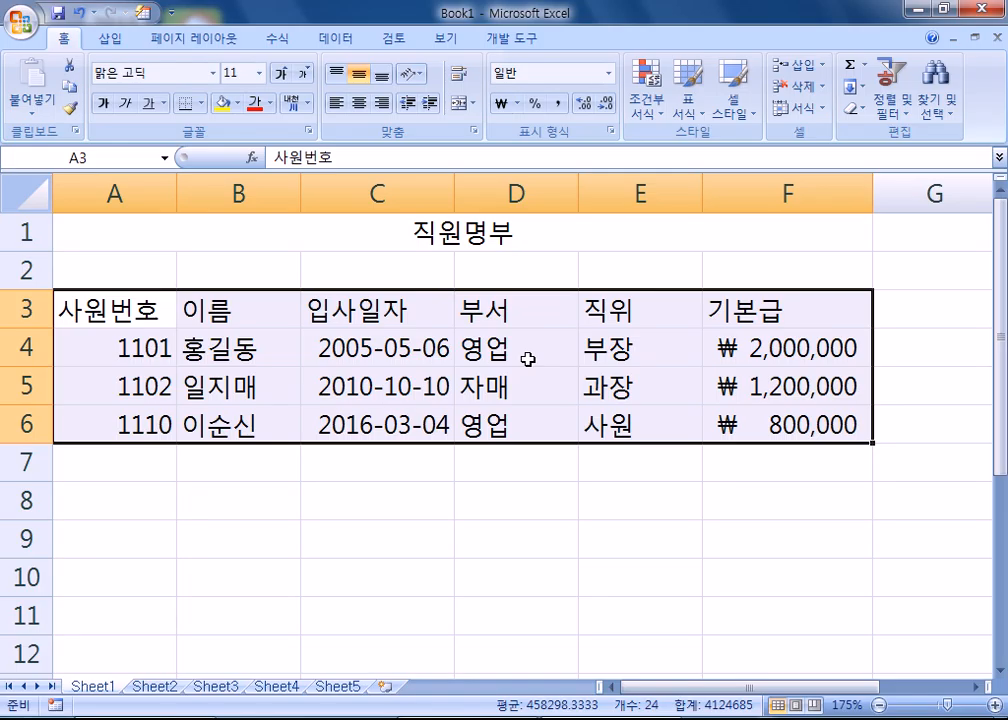
pyautogui.click(113, 309)
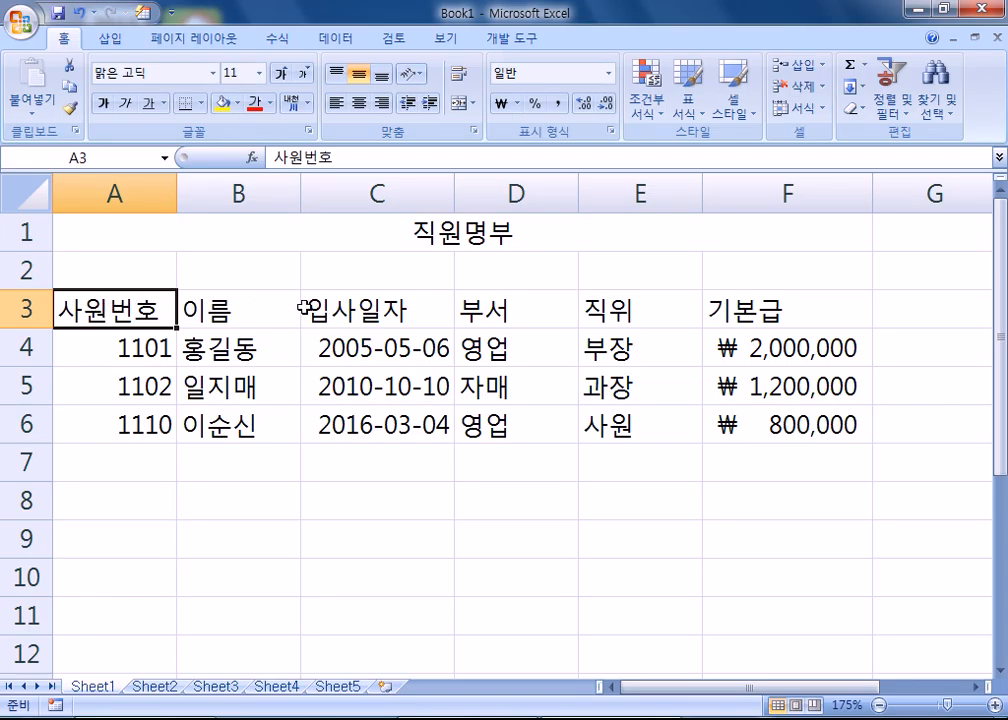
pyautogui.keyDown('shift'); pyautogui.click(817, 426); pyautogui.keyUp('shift')
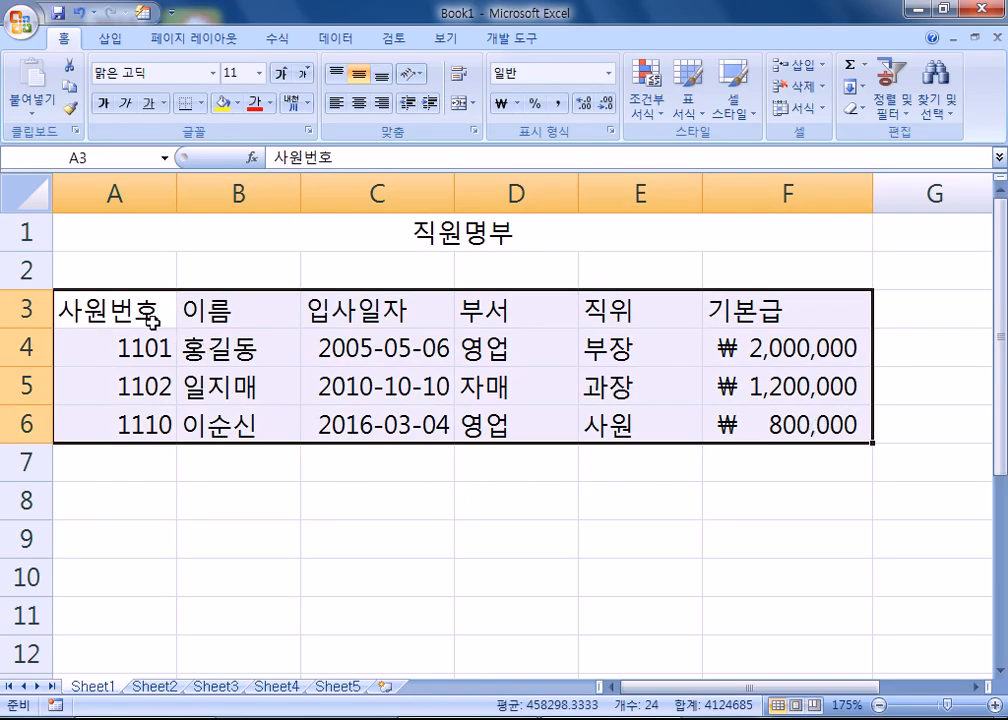
# Reselect A3:F6 by sweeping across the cells with the sheet shown at 175% and at 115% zoom.
pyautogui.moveTo(85, 309); pyautogui.dragTo(745, 424)
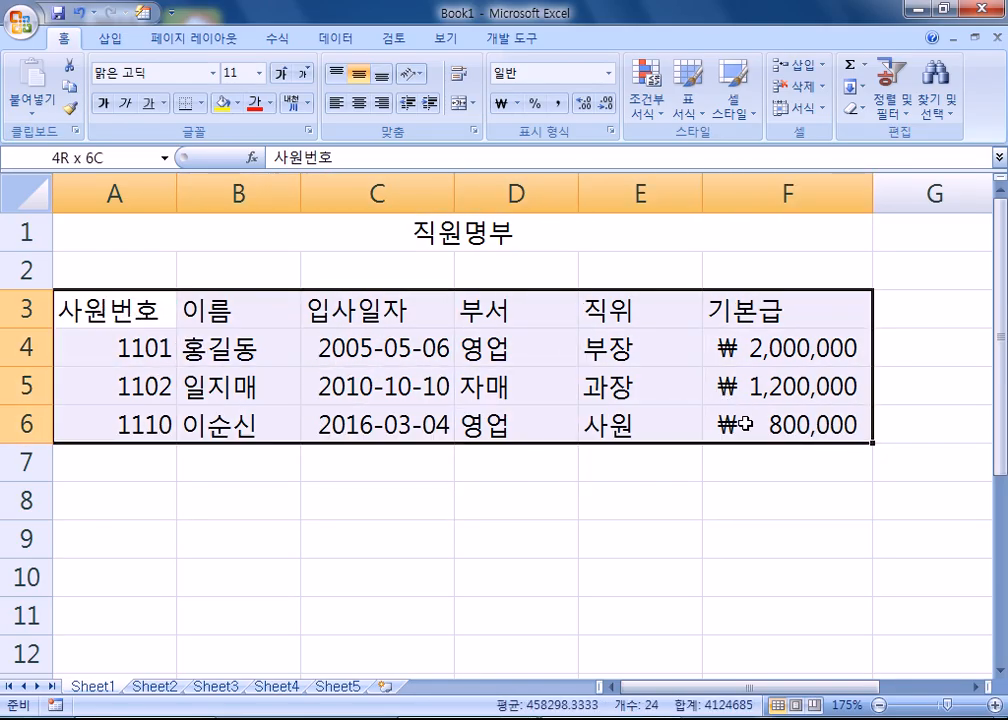
pyautogui.moveTo(101, 309); pyautogui.dragTo(771, 424)
pyautogui.scroll(-4, 554, 407)
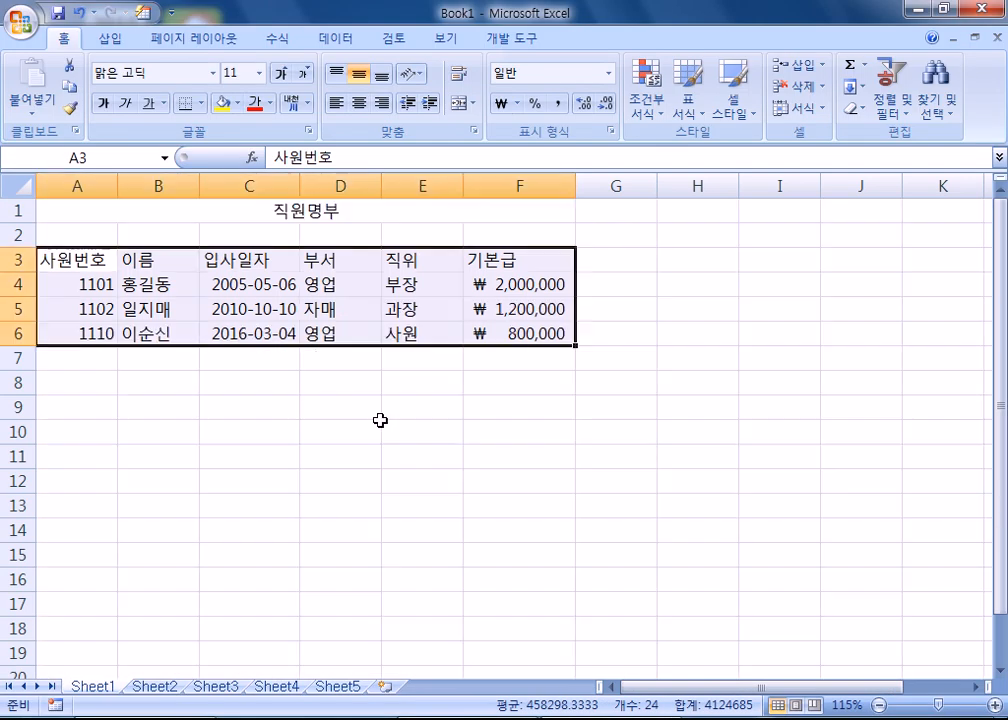
pyautogui.moveTo(101, 259); pyautogui.dragTo(514, 342)
# Try sweeping a selection from A3 past the visible rows, and return to the title cell A1.
pyautogui.scroll(-18, 510, 500)
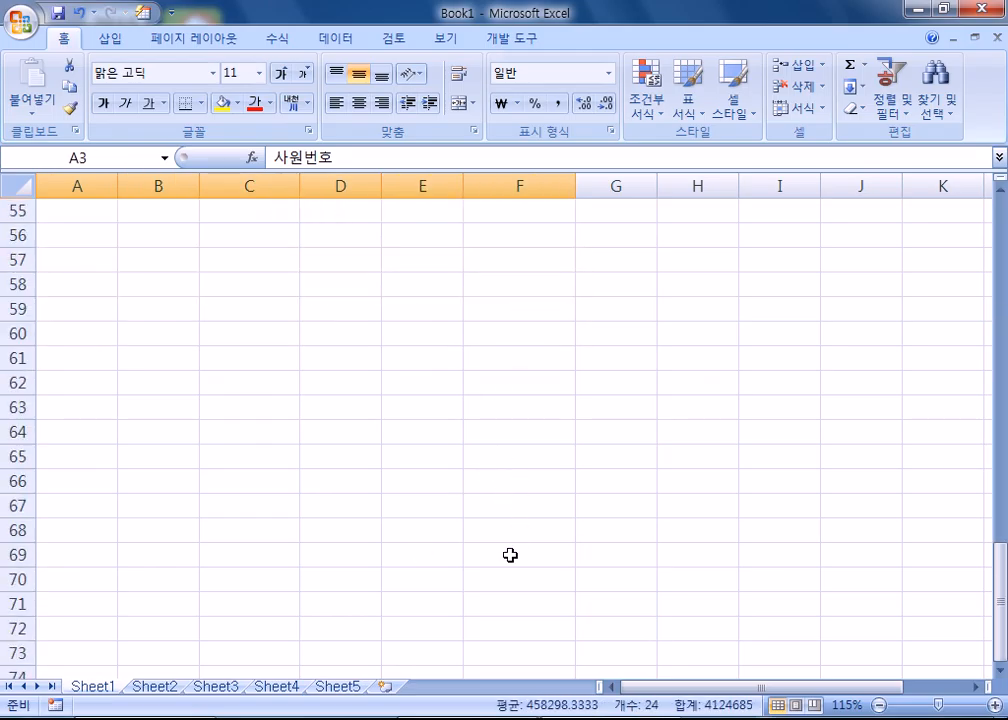
pyautogui.scroll(8, 300, 500)
pyautogui.scroll(10, 150, 414)
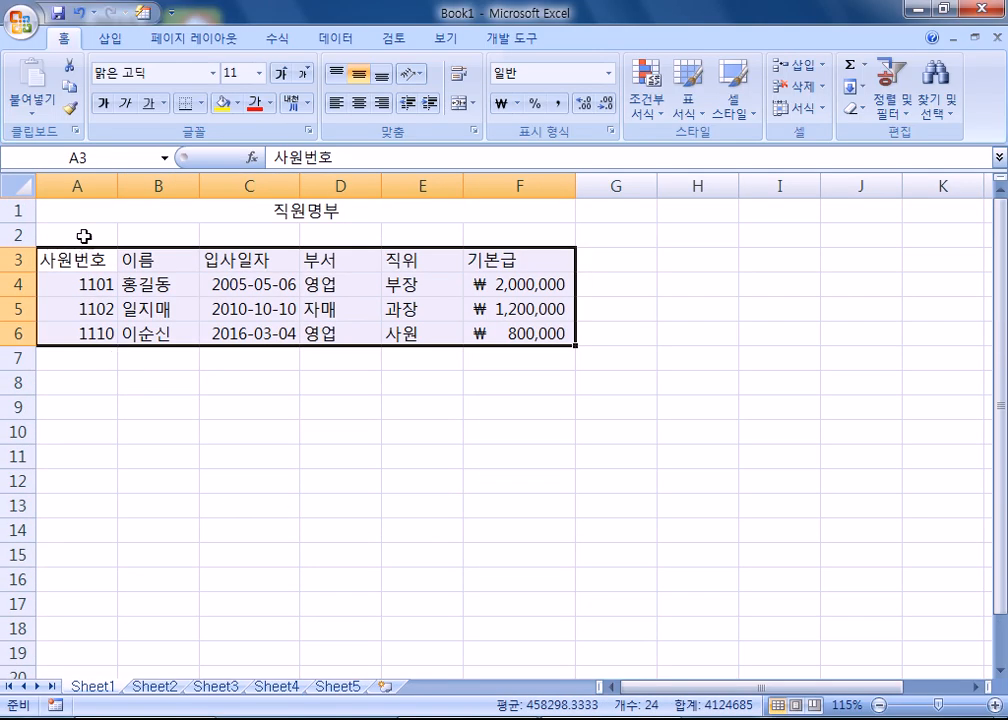
pyautogui.moveTo(88, 265); pyautogui.dragTo(600, 686)
pyautogui.moveTo(588, 282); pyautogui.dragTo(587, 279)
pyautogui.hotkey('ctrl', 'Home')
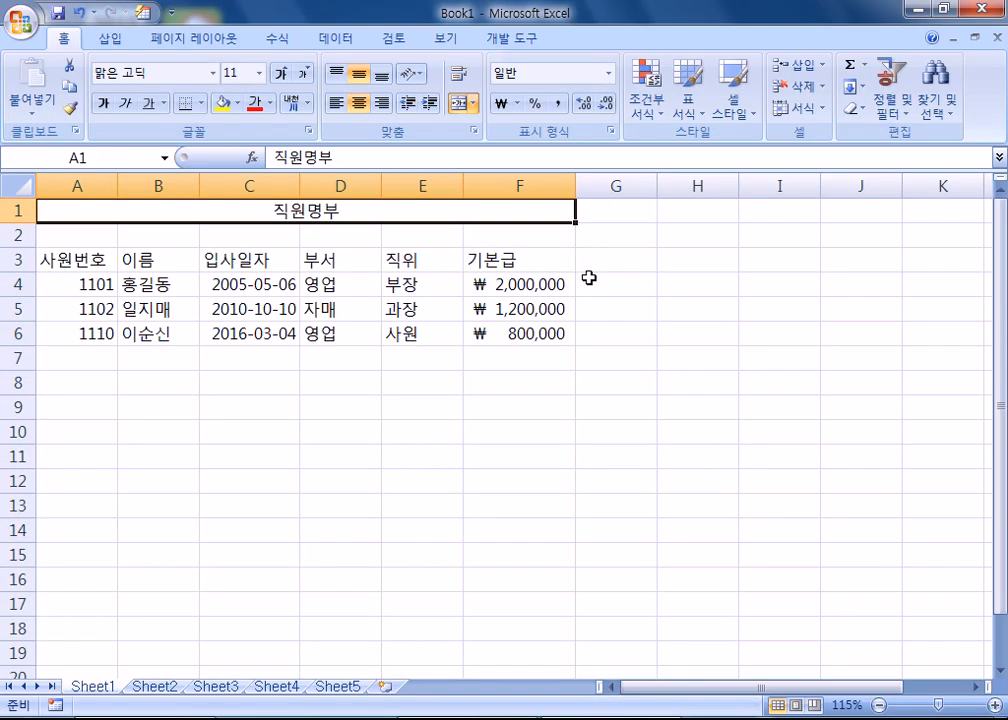
# Select the table from its first cell A3 through its last cell F6 by extending the selection between the two corners.
pyautogui.click(68, 259)
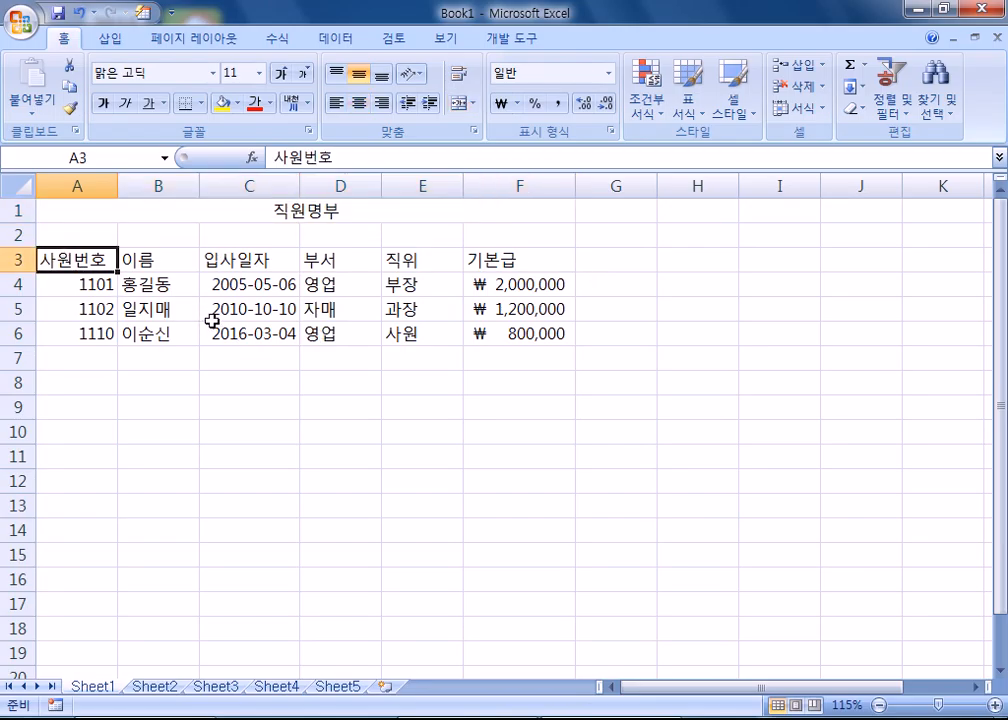
pyautogui.scroll(-6, 723, 512)
pyautogui.scroll(6, 721, 518)
pyautogui.keyDown('shift'); pyautogui.click(533, 338); pyautogui.keyUp('shift')
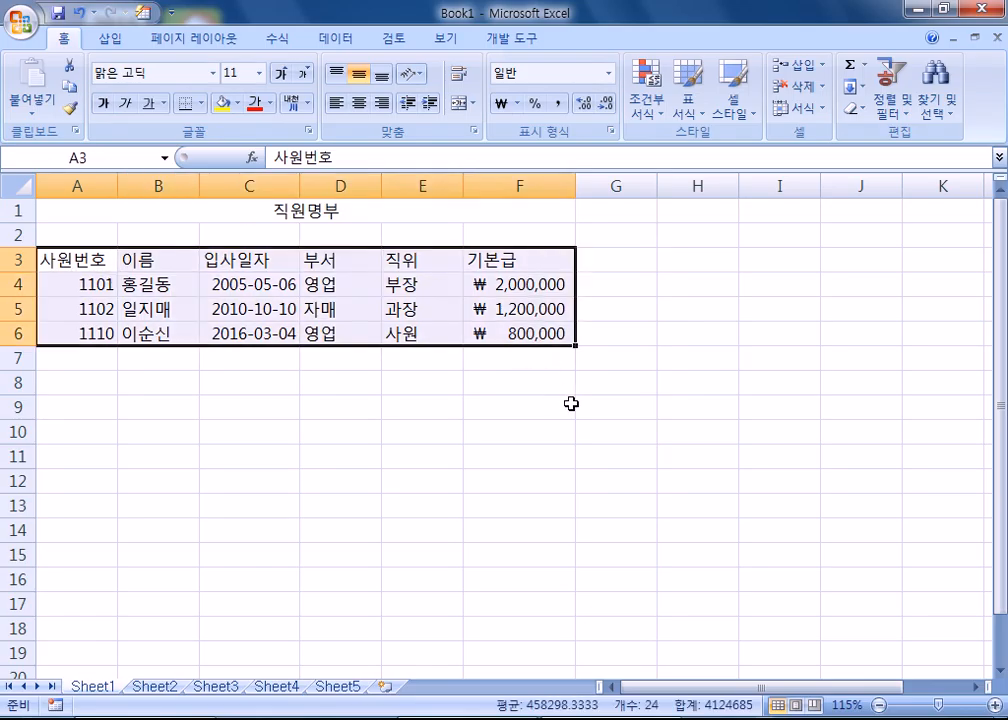
# Select the whole table region at once from C4, select A3:F6 manually for comparison, and select the region again from B4.
pyautogui.click(271, 289)
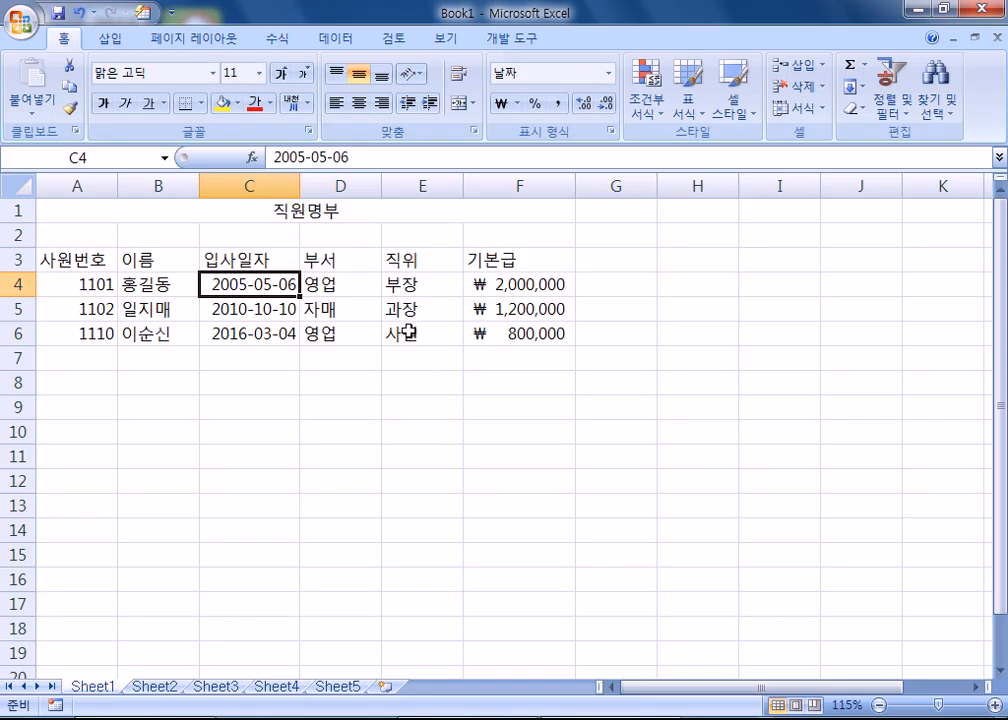
pyautogui.hotkey('ctrl', 'a')
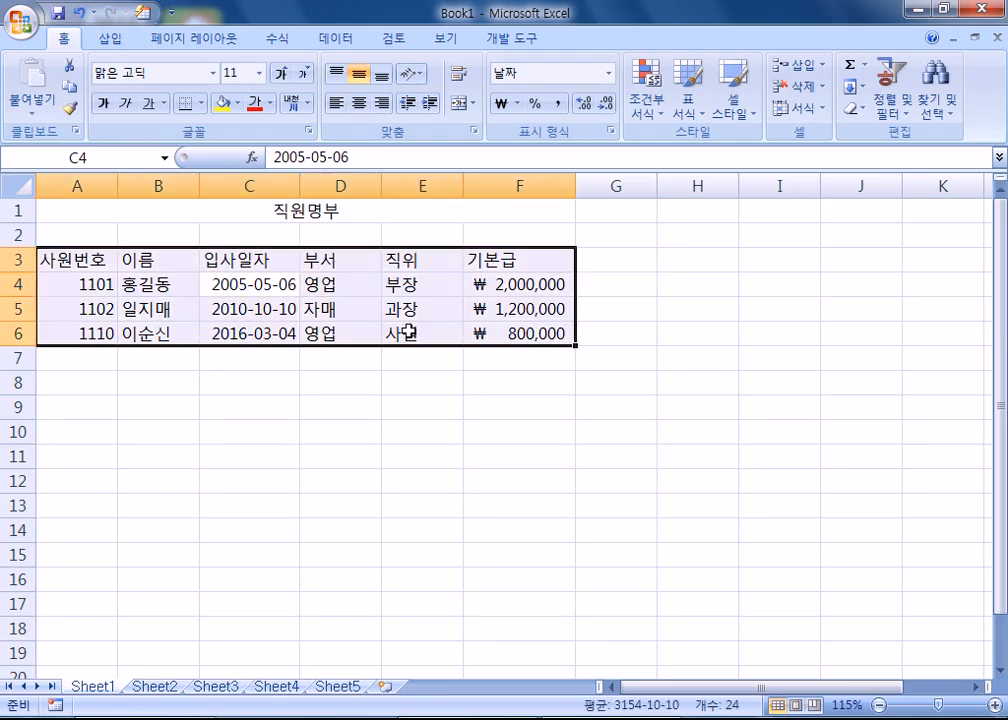
pyautogui.moveTo(72, 258); pyautogui.dragTo(515, 335)
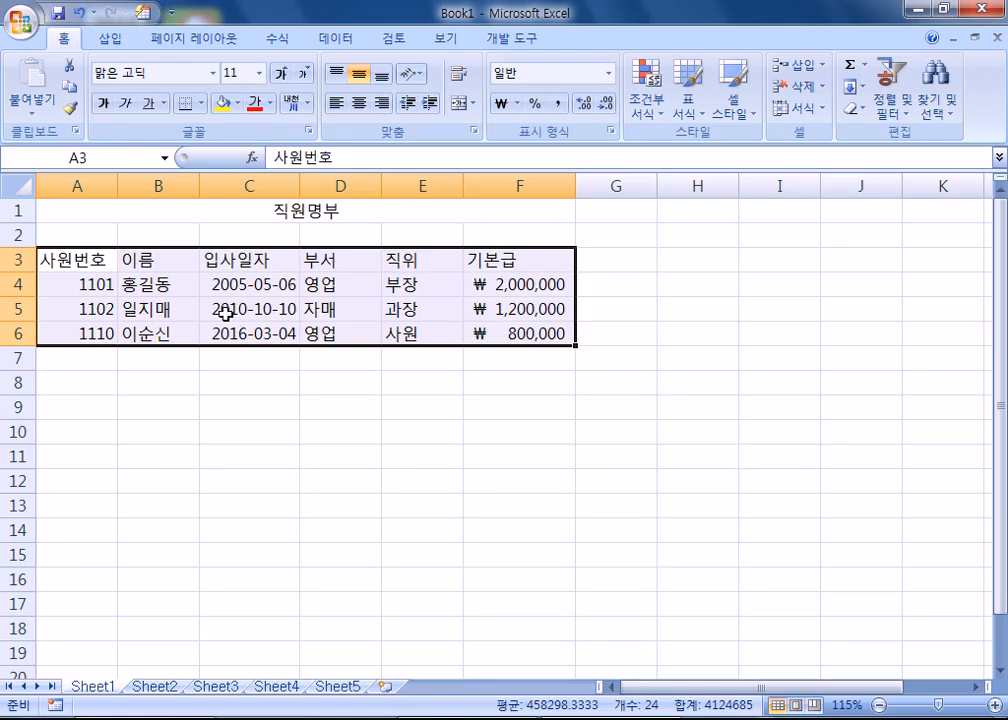
pyautogui.click(153, 291)
pyautogui.hotkey('ctrl', 'a')
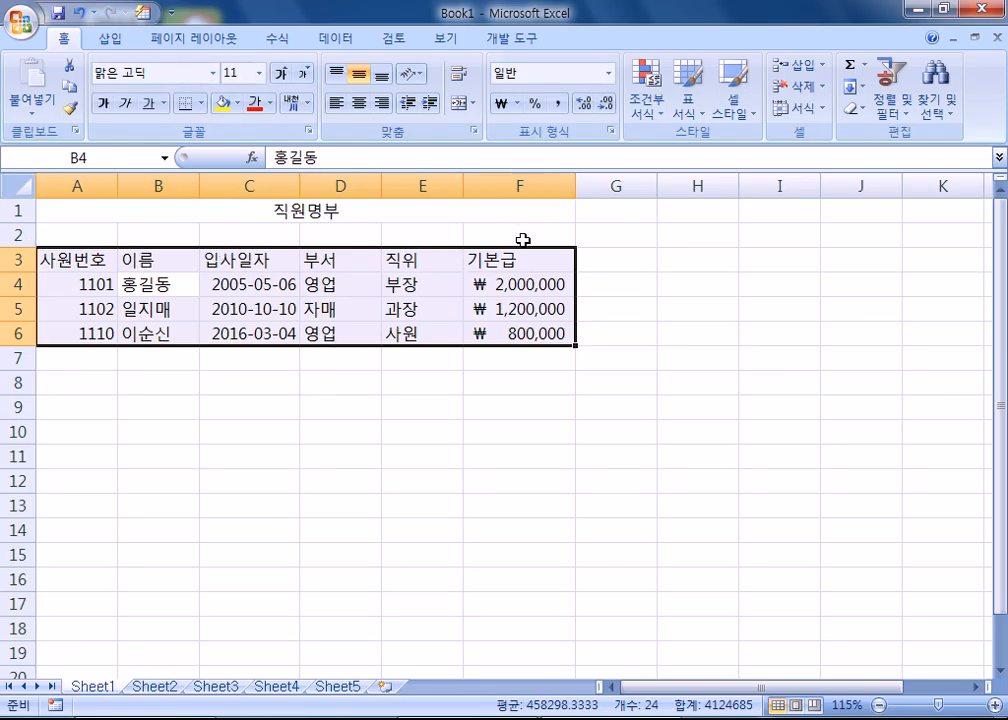
# Pick single cells inside the table and select its whole data region at once starting from C4.
pyautogui.click(287, 308)
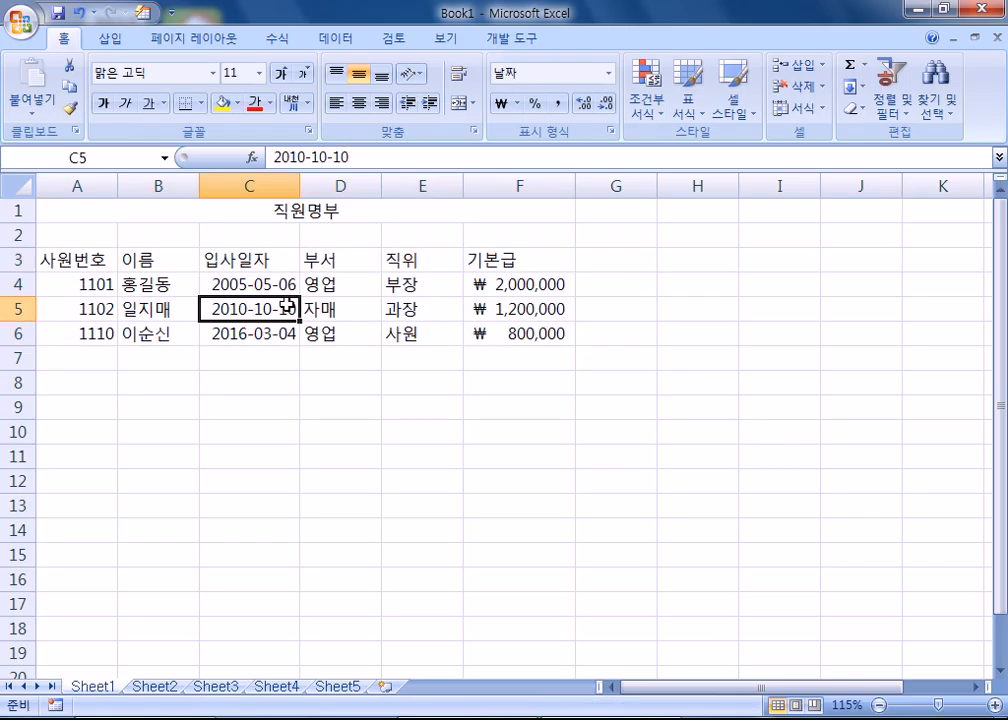
pyautogui.click(80, 260)
pyautogui.click(328, 305)
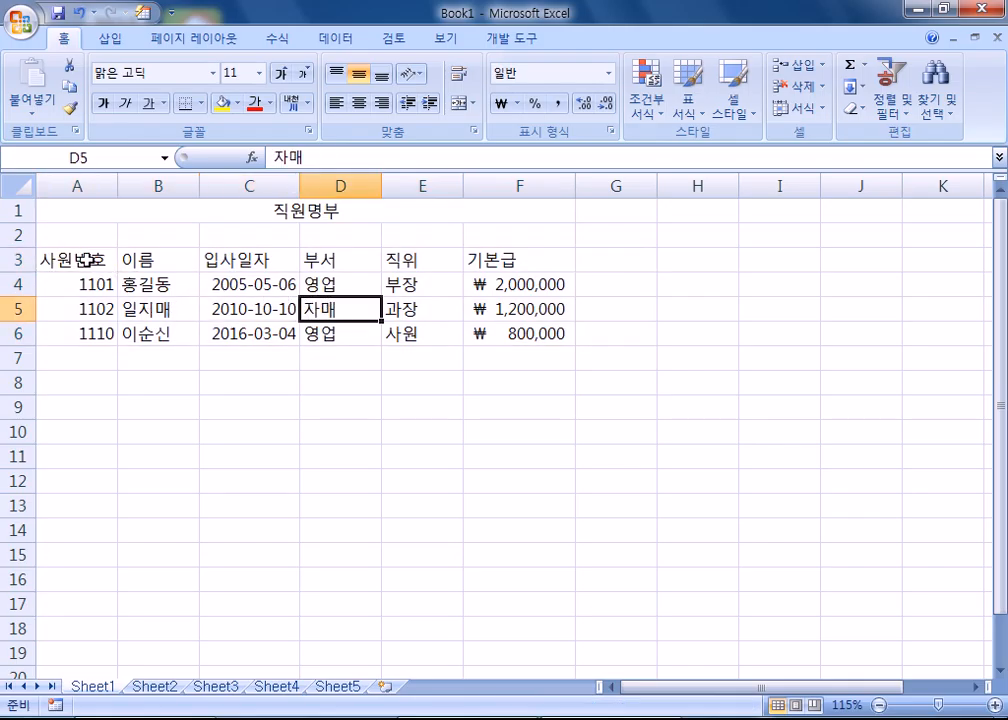
pyautogui.click(205, 289)
pyautogui.hotkey('ctrl', 'a')
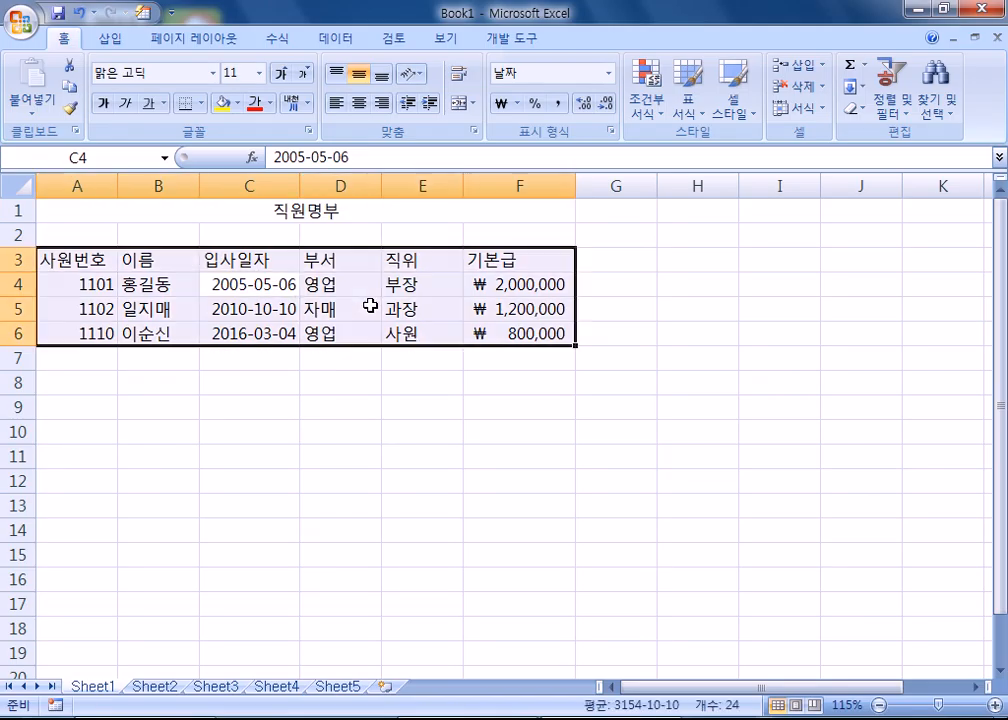
# Switch to the Notepad (메모장) window, select all of its text, and return to the Excel workbook.
pyautogui.click(203, 717)
pyautogui.click(335, 168)
pyautogui.hotkey('ctrl', 'a')
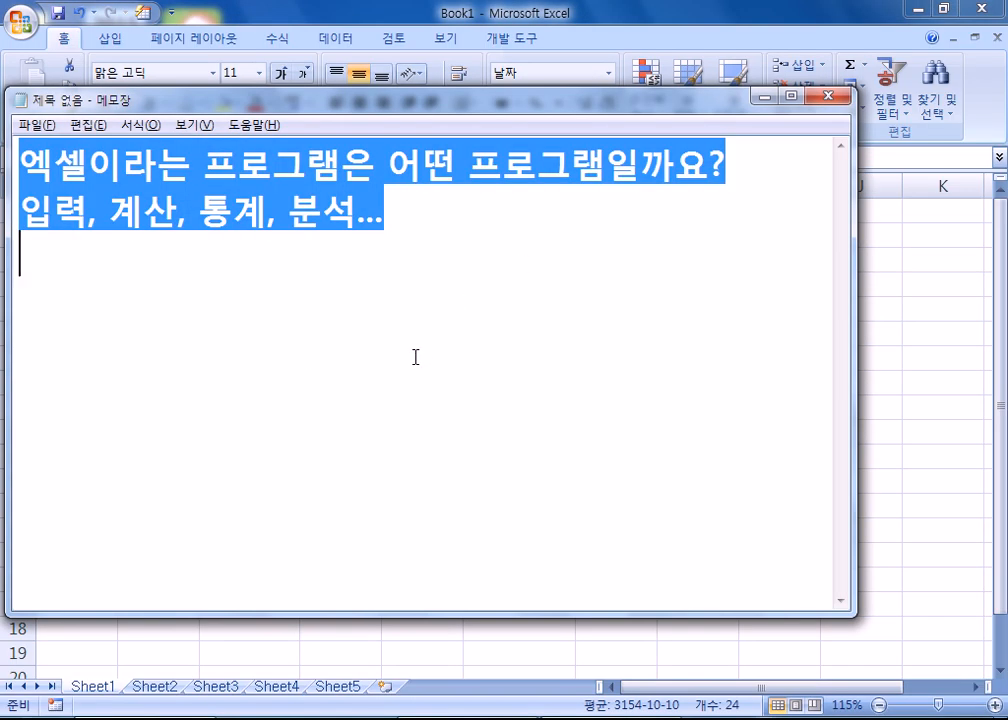
pyautogui.hotkey('alt', 'Tab')
pyautogui.hotkey('alt', 'Tab')
pyautogui.hotkey('alt', 'Tab')
# Select the table's data region from C4 and expand the selection to the entire sheet.
pyautogui.click(257, 284)
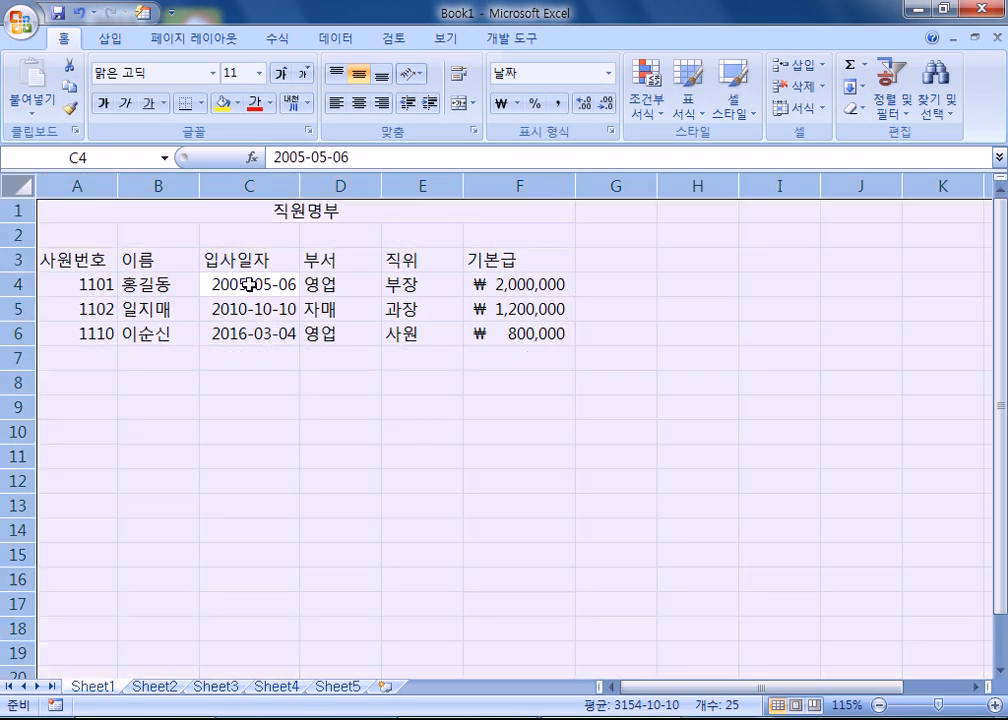
pyautogui.hotkey('ctrl', 'a')
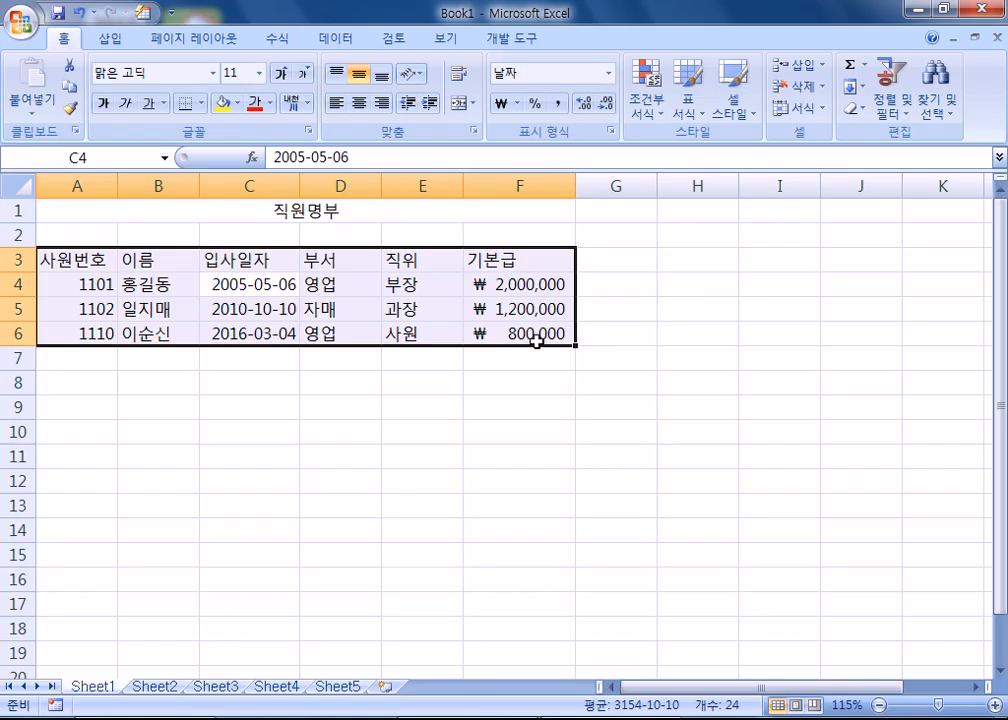
pyautogui.hotkey('ctrl', 'a')
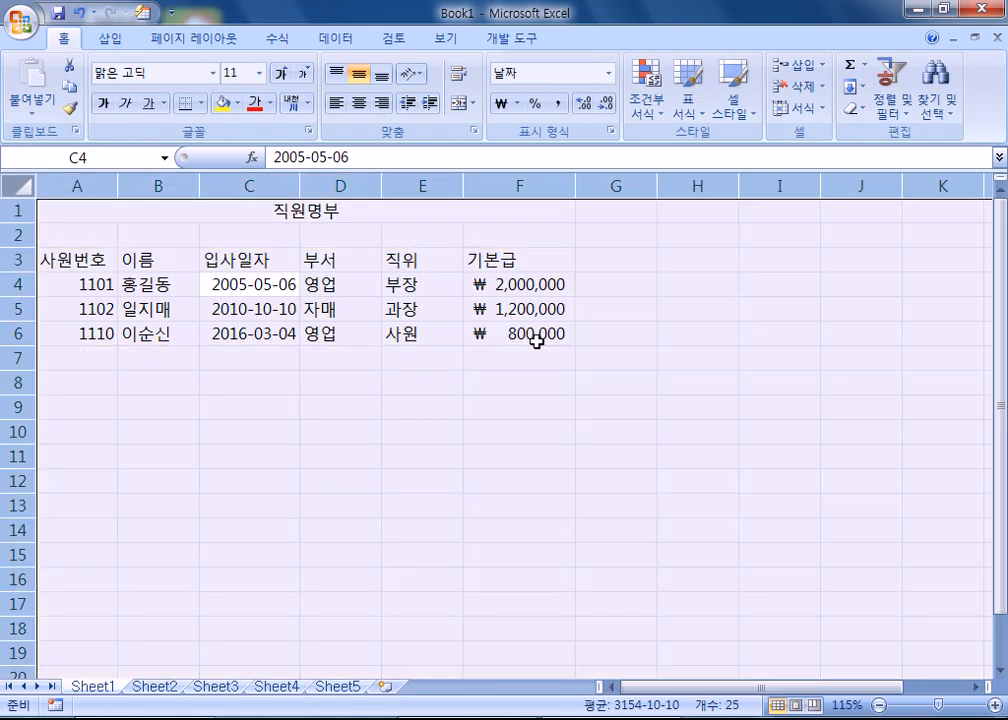
# Select the entire sheet starting from the empty cell E11 outside the table.
pyautogui.click(621, 510)
pyautogui.click(388, 457)
pyautogui.hotkey('ctrl', 'a')
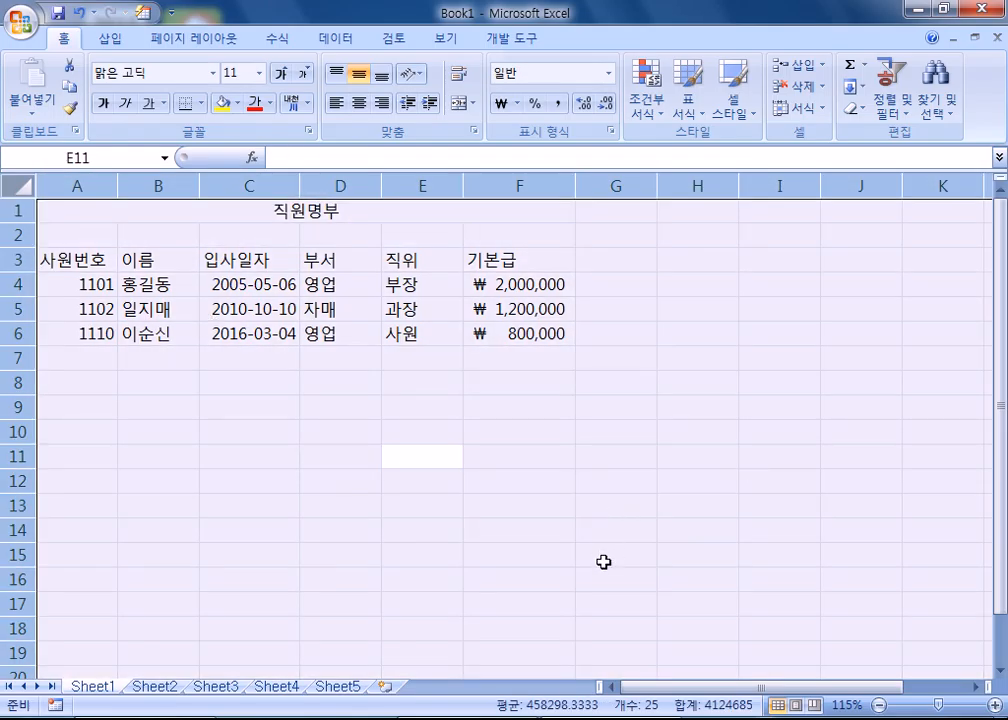
# Select A3:F6 by sweeping across it, and select the same region at once from cell E4.
pyautogui.moveTo(99, 263); pyautogui.dragTo(495, 328)
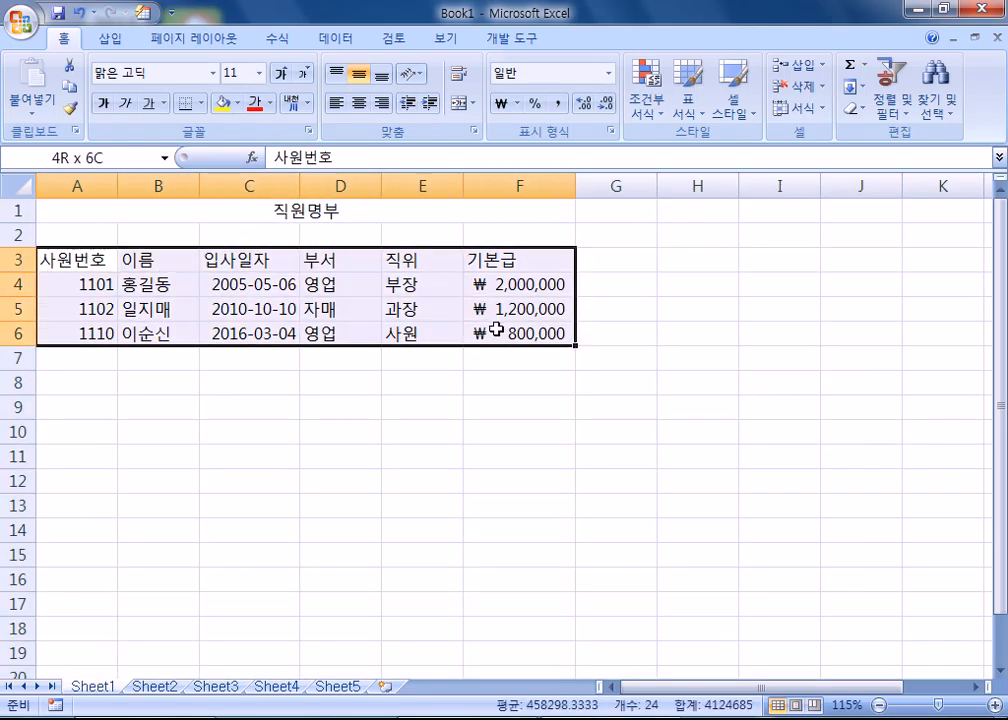
pyautogui.click(386, 288)
pyautogui.hotkey('ctrl', 'a')
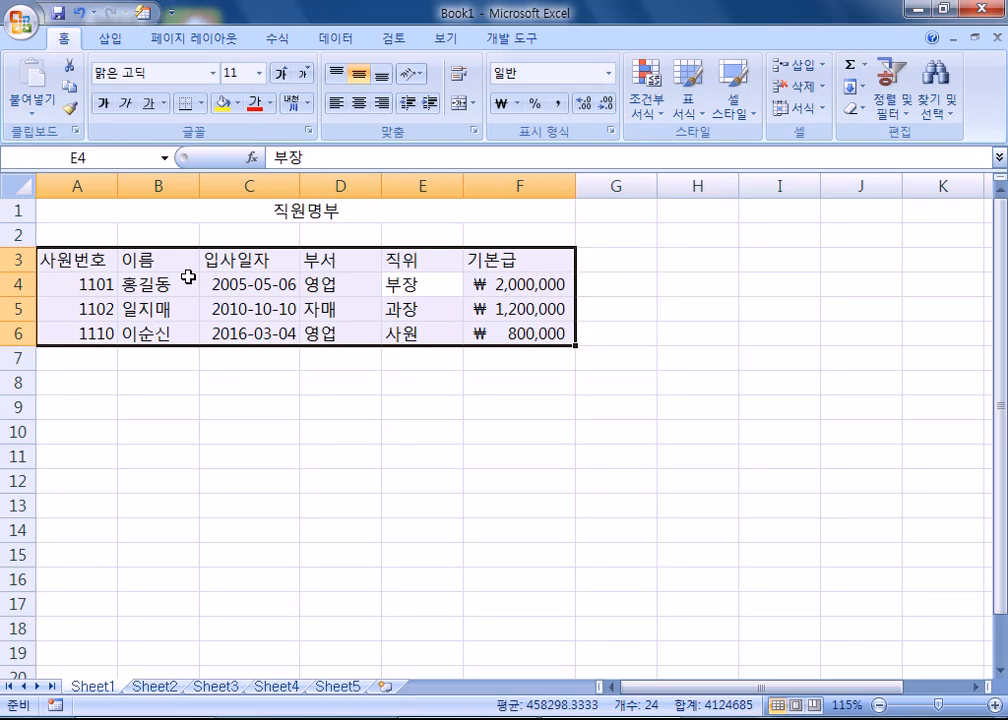
# Select only the table's header row A3:F3, from 사원번호 to 기본급.
pyautogui.click(261, 285)
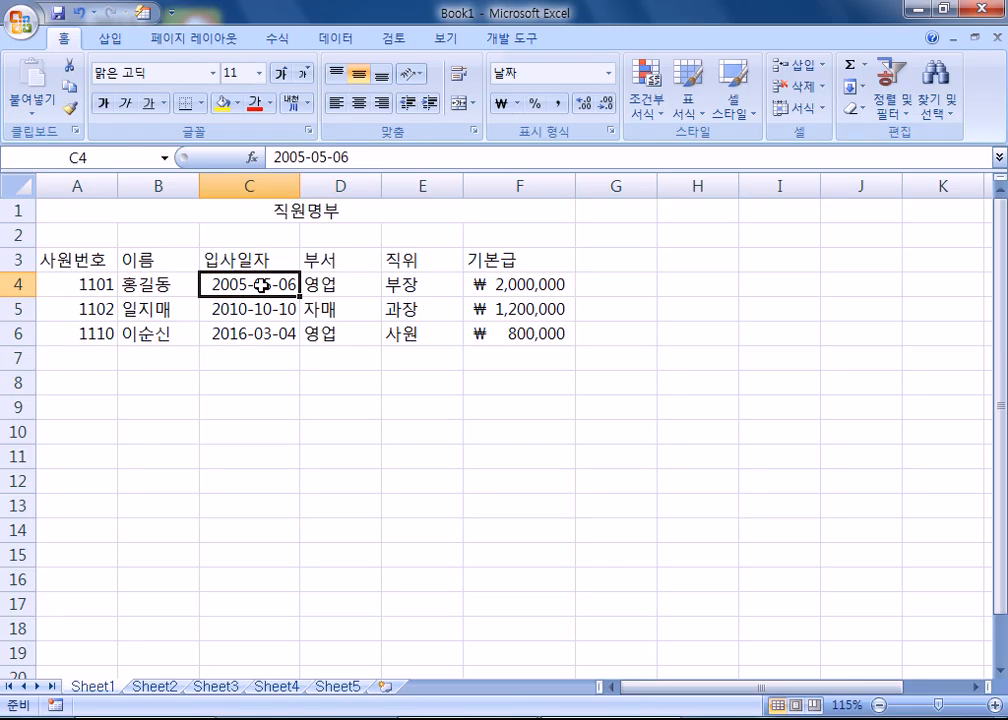
pyautogui.moveTo(81, 260); pyautogui.dragTo(540, 259)
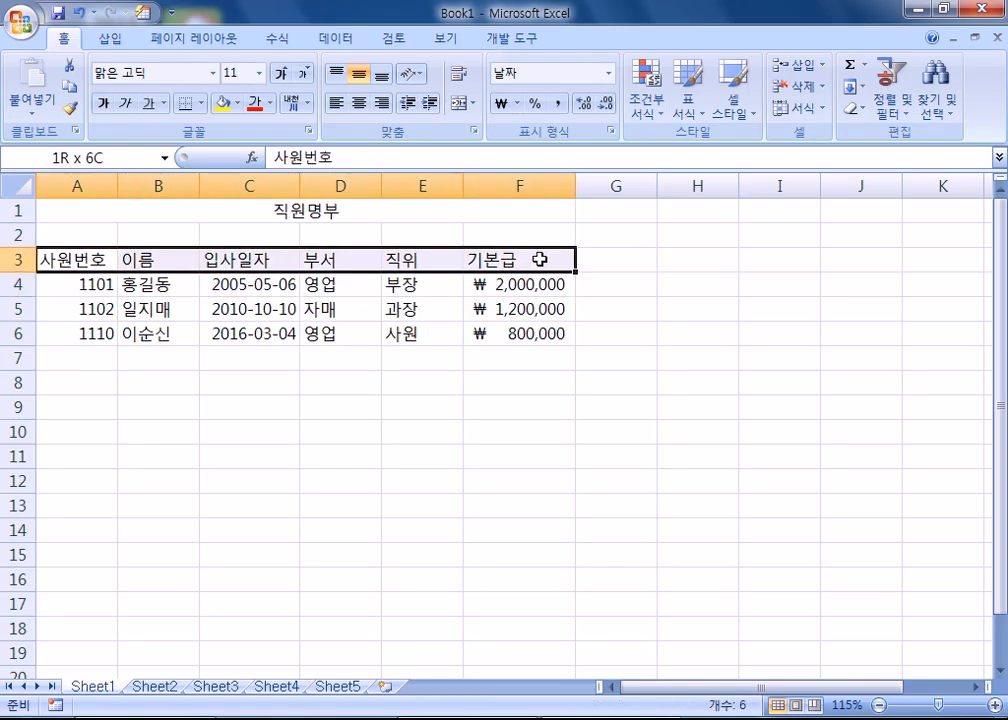
pyautogui.moveTo(40, 261); pyautogui.dragTo(508, 264)
pyautogui.moveTo(101, 254); pyautogui.dragTo(522, 262)
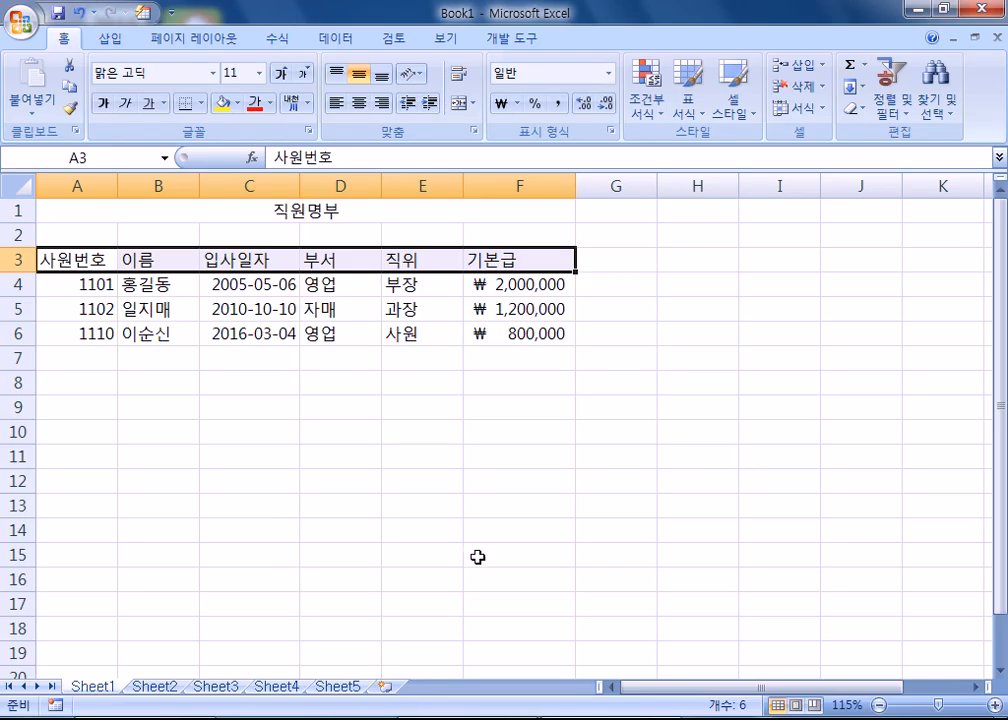
# Toggle bold on and off several times for the headers in A3:F3, ending with bold turned off.
pyautogui.hotkey('ctrl', 'b')
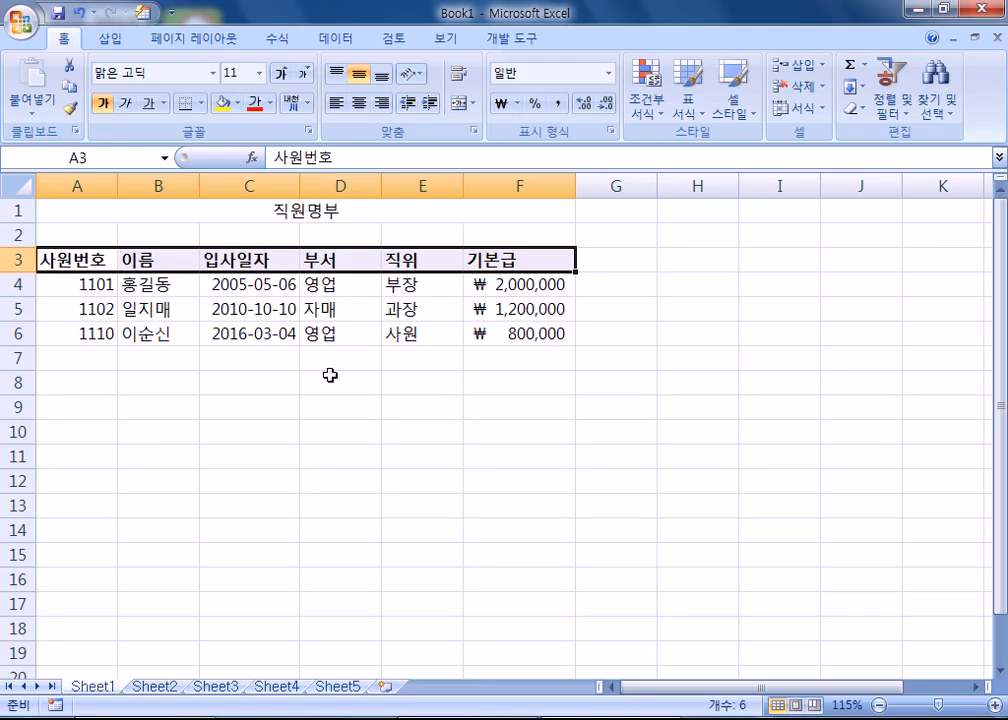
pyautogui.click(104, 104)
pyautogui.hotkey('ctrl', 'b')
pyautogui.hotkey('ctrl', 'b')
pyautogui.hotkey('ctrl', 'b')
pyautogui.hotkey('ctrl', 'b')
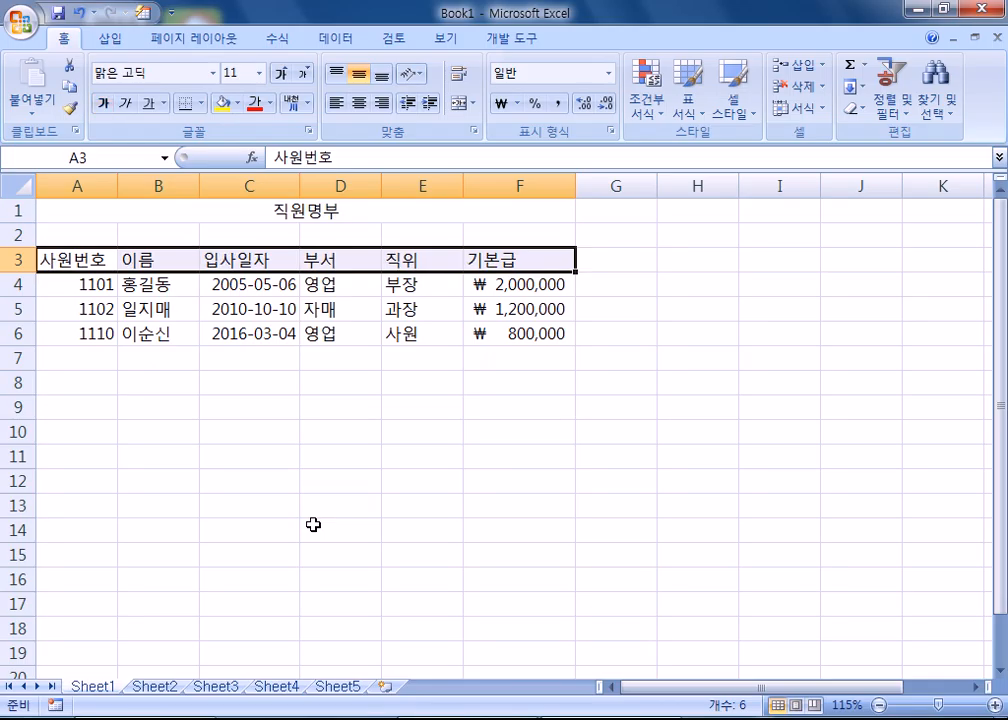
# Turn bold, underline and italic on and back off for the headers in A3:F3.
pyautogui.hotkey('ctrl', 'b')
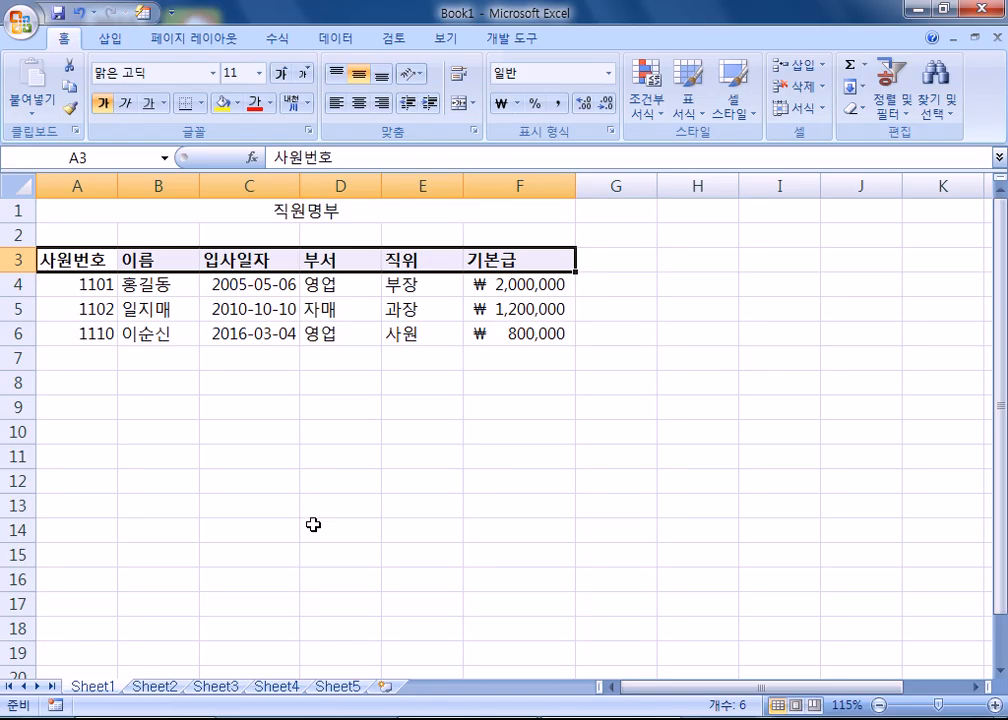
pyautogui.hotkey('ctrl', 'u')
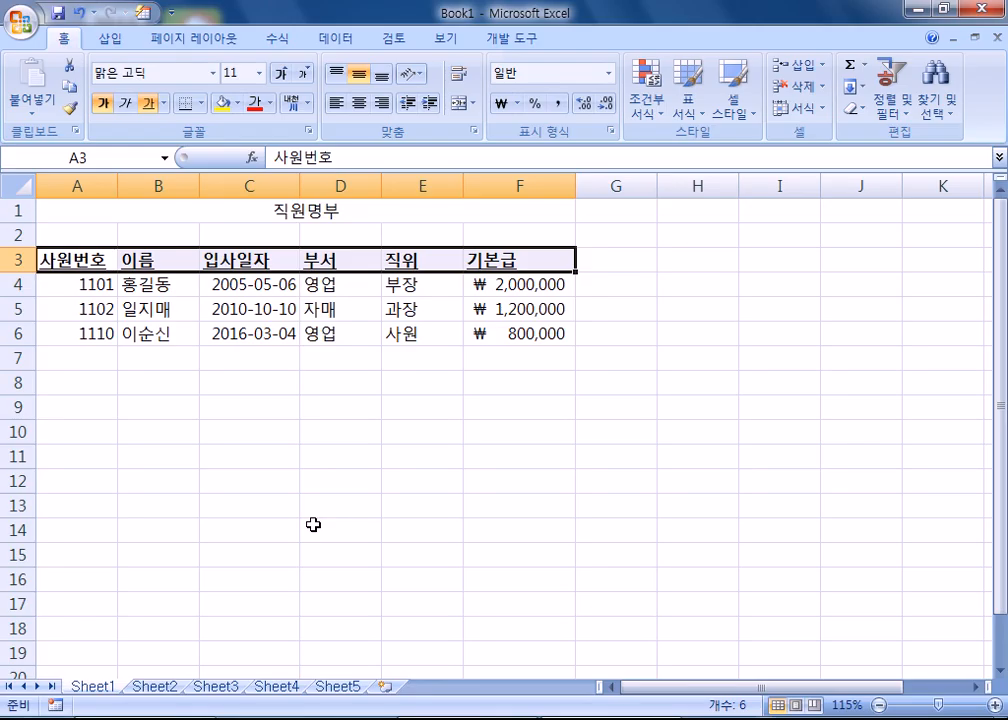
pyautogui.hotkey('ctrl', 'i')
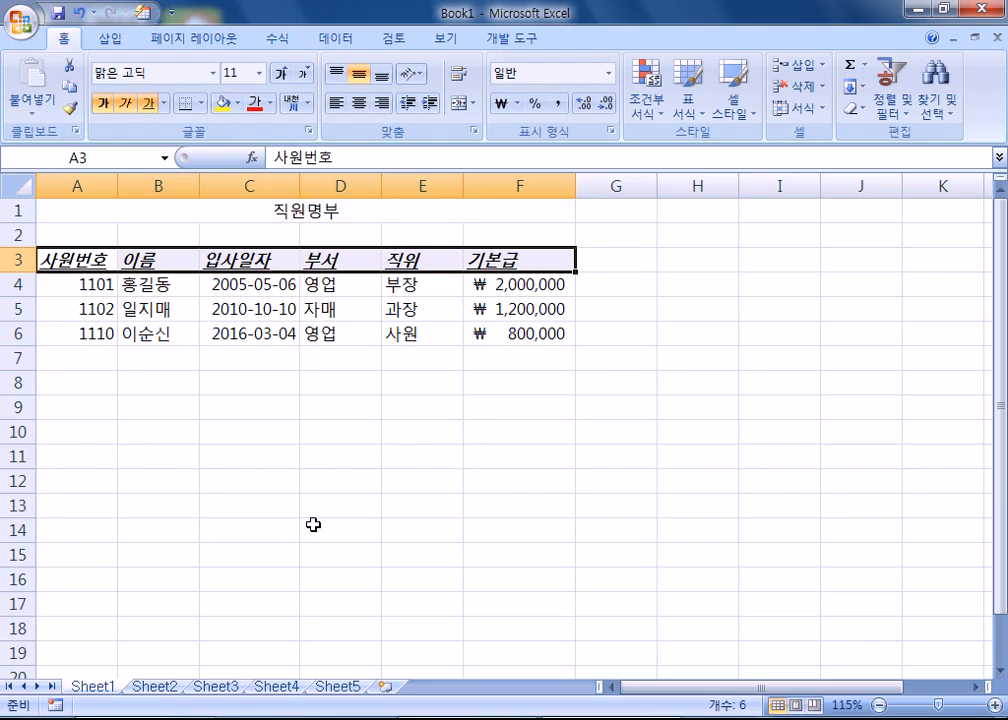
pyautogui.hotkey('ctrl', 'i')
pyautogui.hotkey('ctrl', 'u')
pyautogui.hotkey('ctrl', 'b')
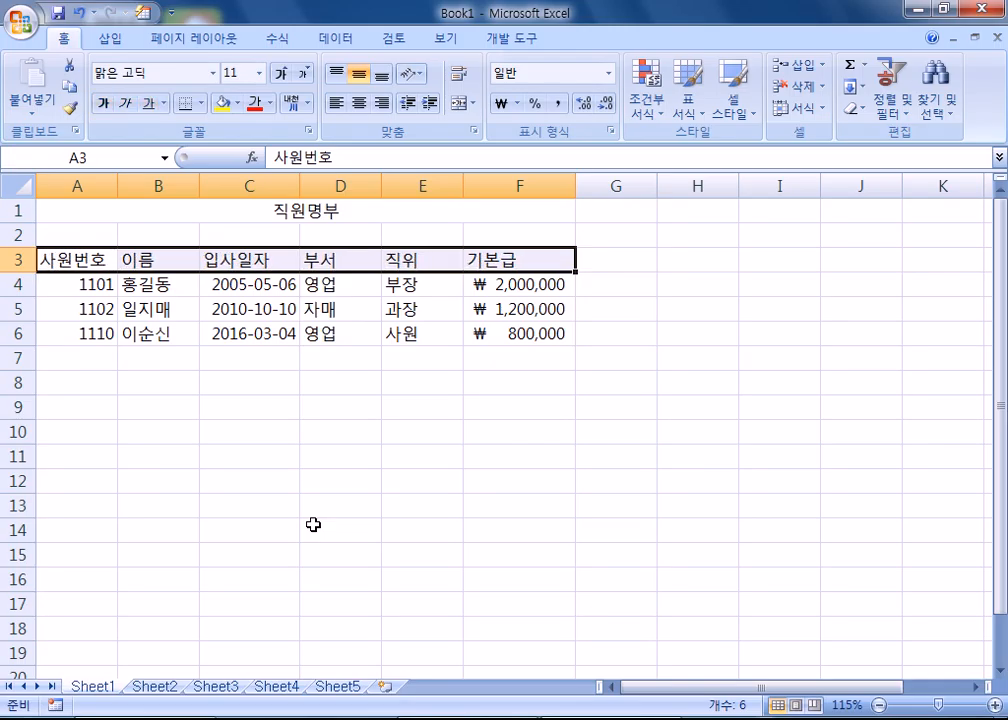
# Make the headers in A3:F3 bold, trying italic and underline on them as well and removing both.
pyautogui.click(104, 106)
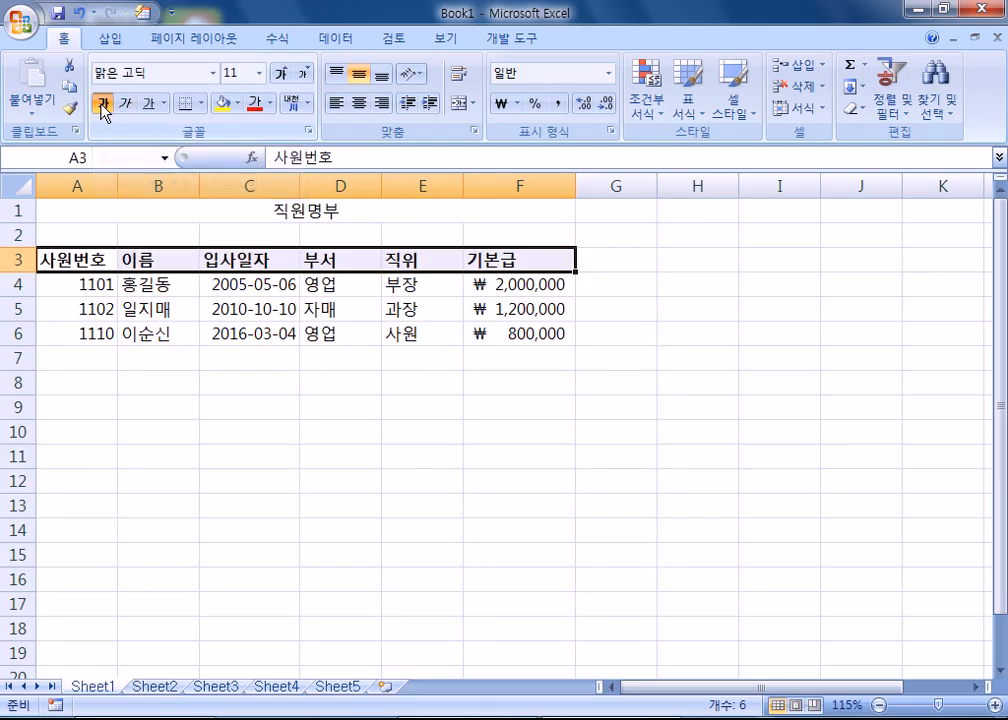
pyautogui.click(124, 105)
pyautogui.click(148, 104)
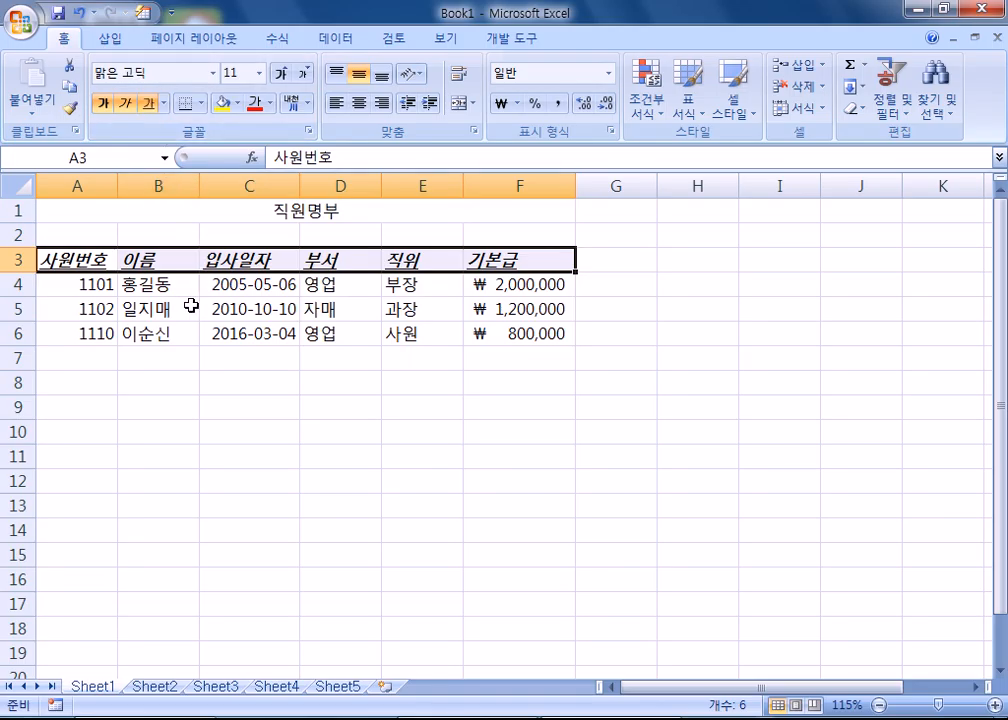
pyautogui.hotkey('ctrl', 'i')
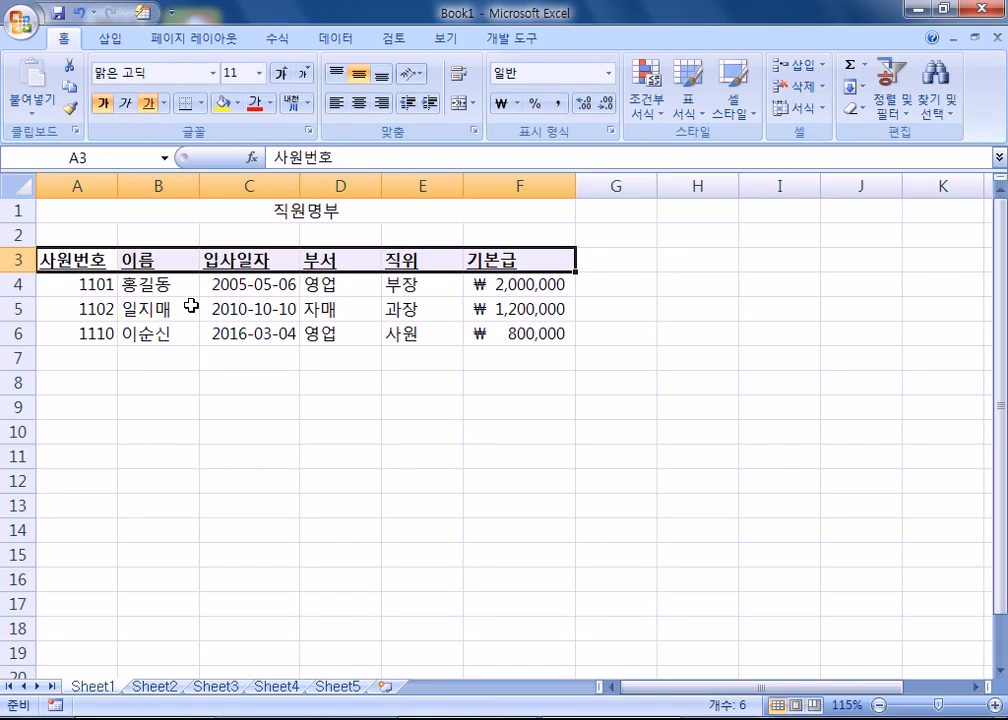
pyautogui.hotkey('ctrl', 'u')
pyautogui.hotkey('ctrl', 'u')
pyautogui.hotkey('ctrl', 'u')
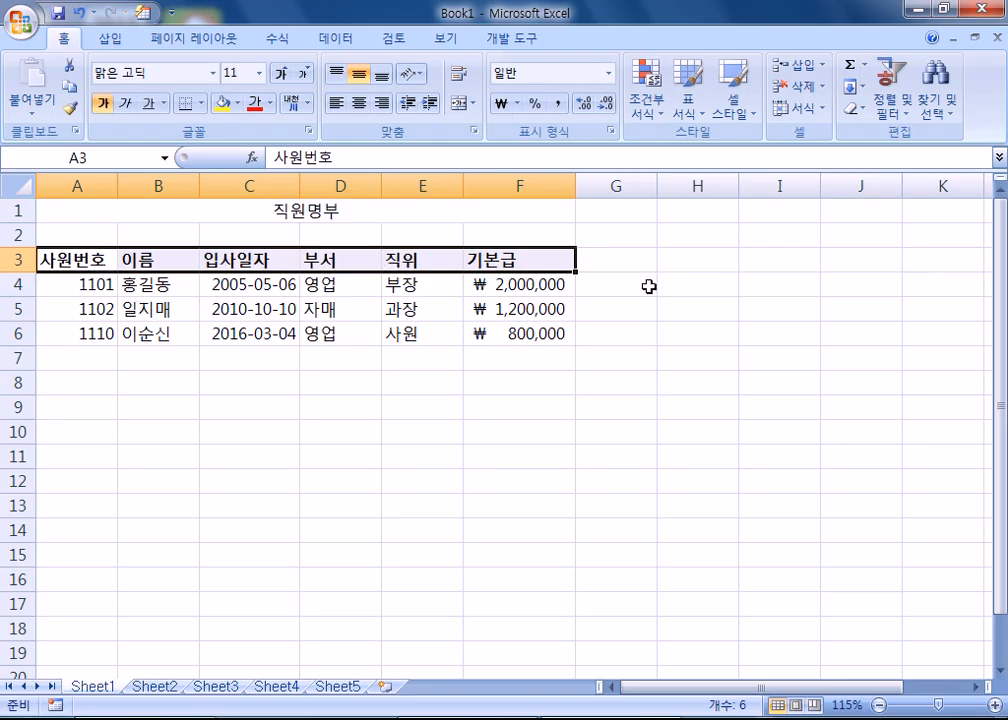
# Make the merged title 직원명부 in A1 bold and compare its formatting with the header cell A3.
pyautogui.click(247, 215)
pyautogui.hotkey('ctrl', 'b')
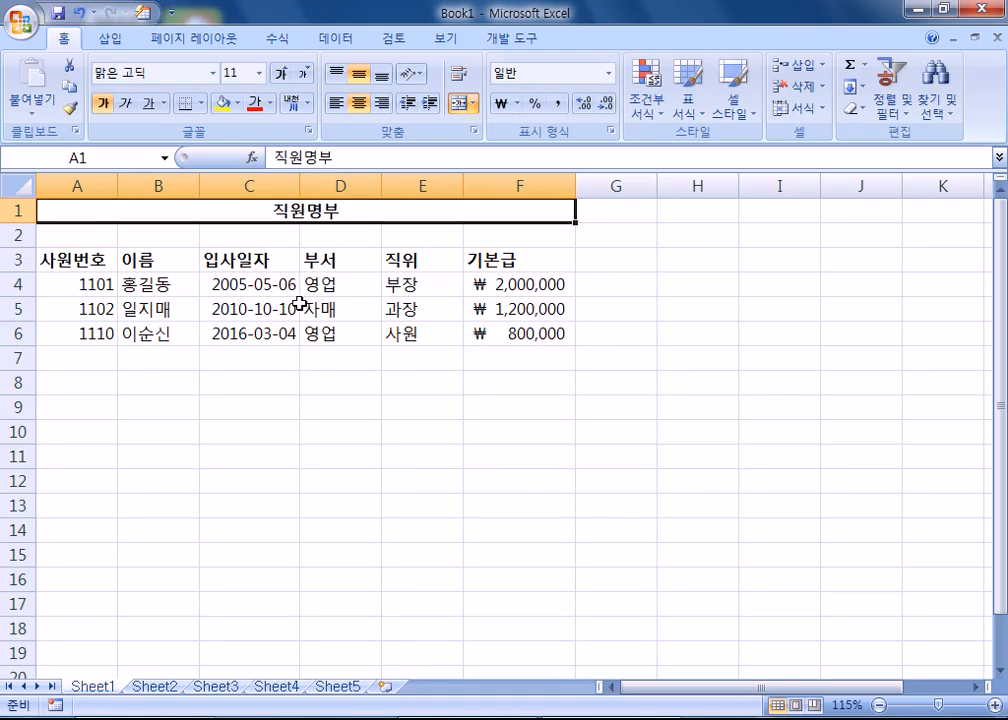
pyautogui.press('Down')
pyautogui.press('Down')
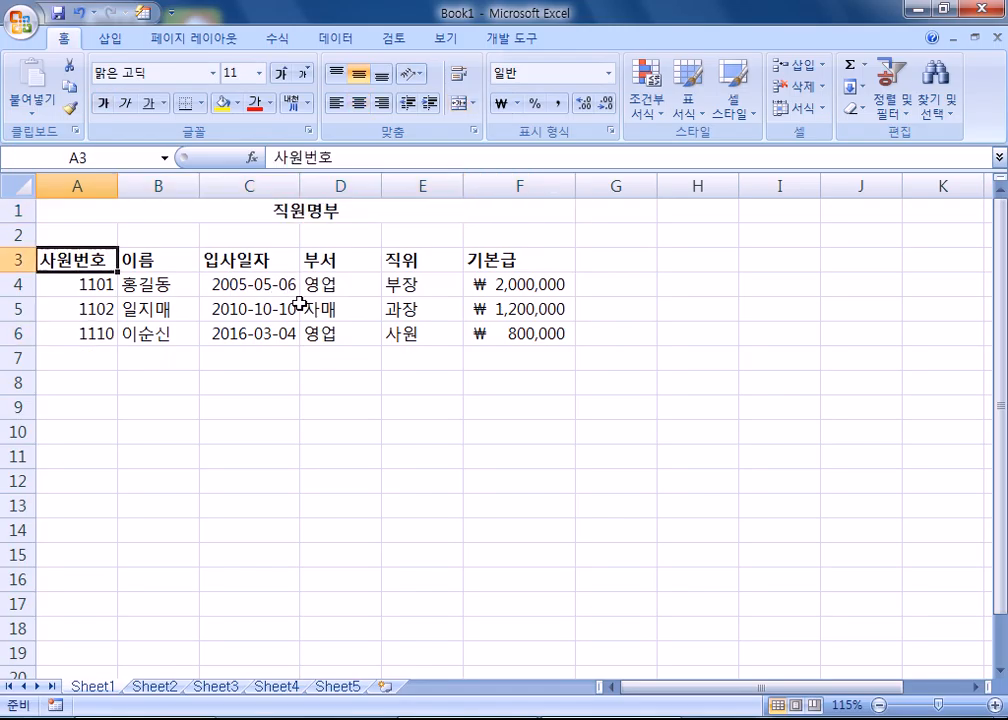
pyautogui.press('Up')
pyautogui.press('Up')
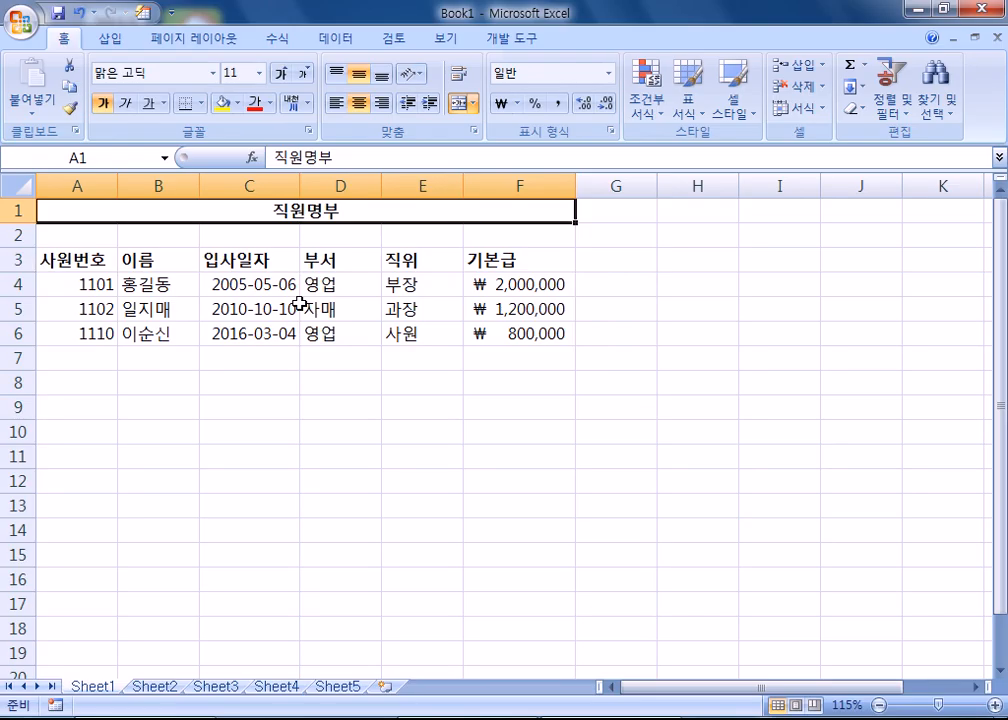
# Turn bold off and on again for the headers in A3:F3, and deselect them.
pyautogui.moveTo(86, 259); pyautogui.dragTo(490, 261)
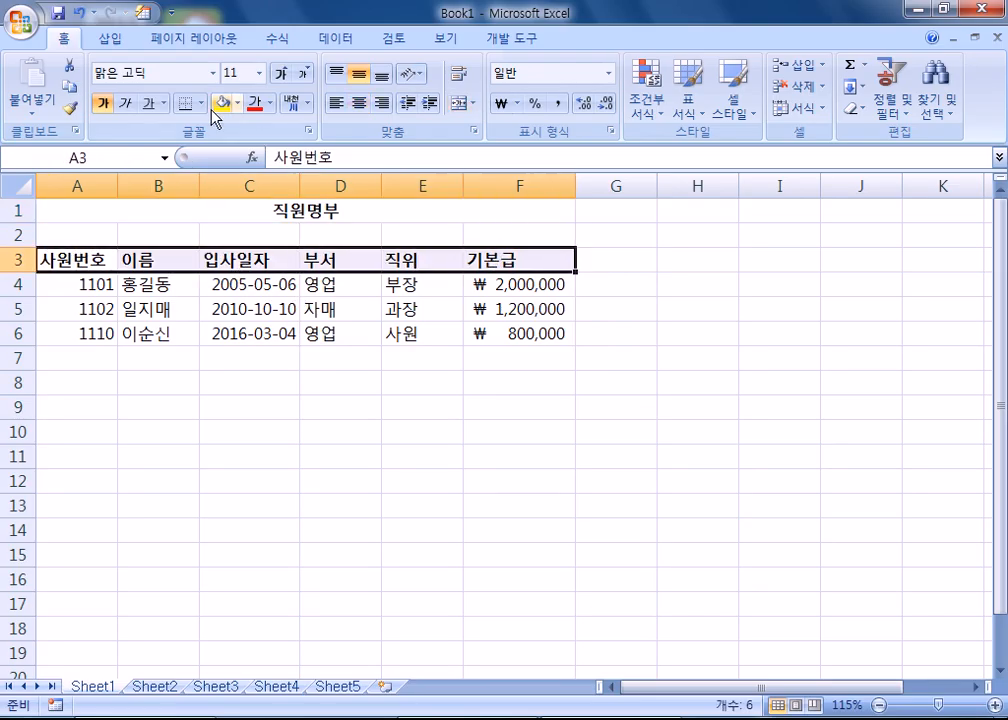
pyautogui.click(98, 106)
pyautogui.click(98, 109)
pyautogui.click(230, 422)
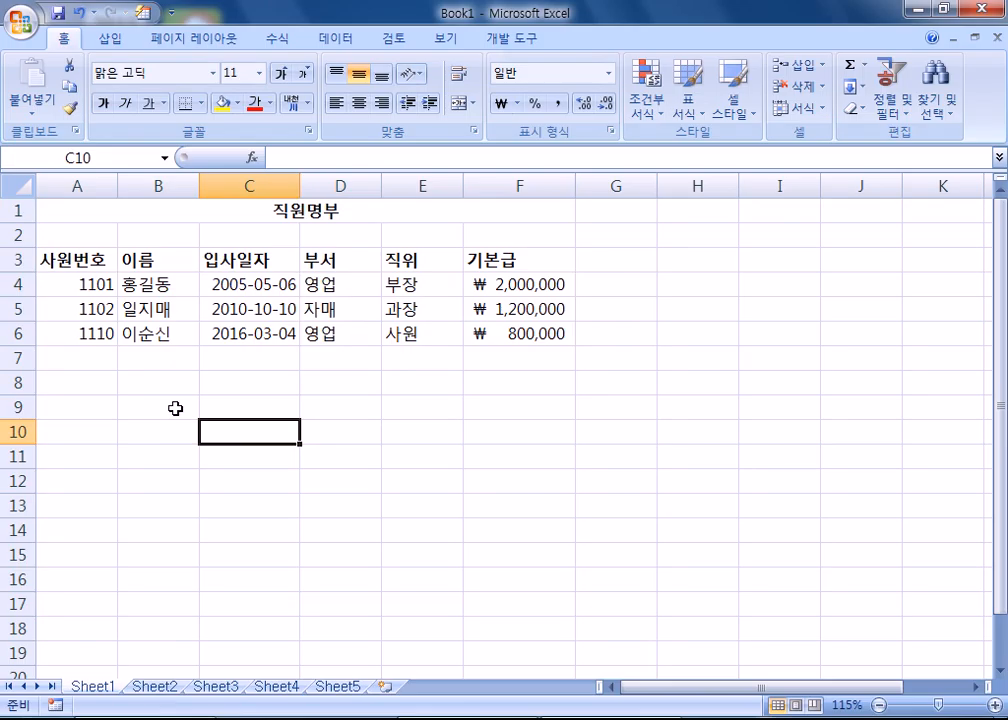
# Open the Excel options and view the advanced (고급) and basic (기본 설정) categories.
pyautogui.click(512, 40)
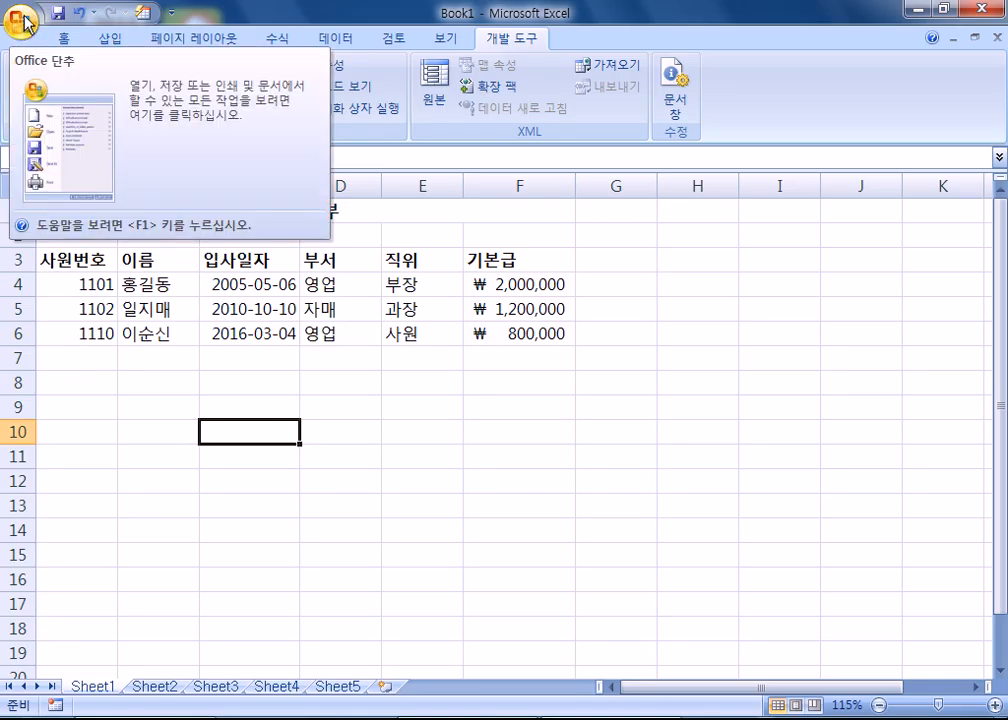
pyautogui.click(24, 20)
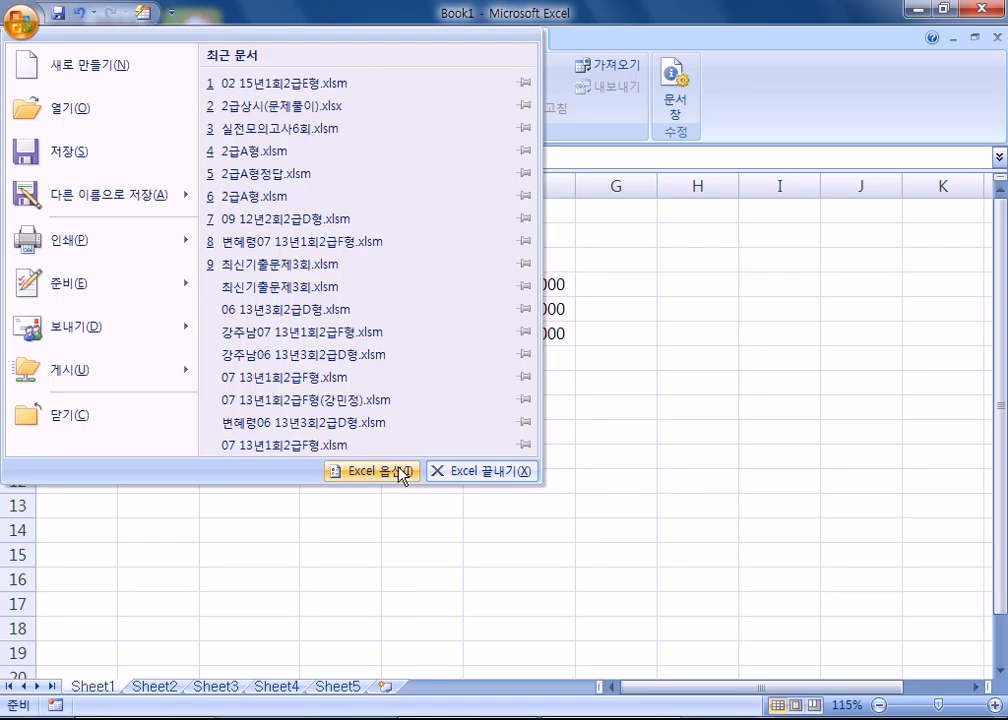
pyautogui.click(22, 21)
pyautogui.click(22, 21)
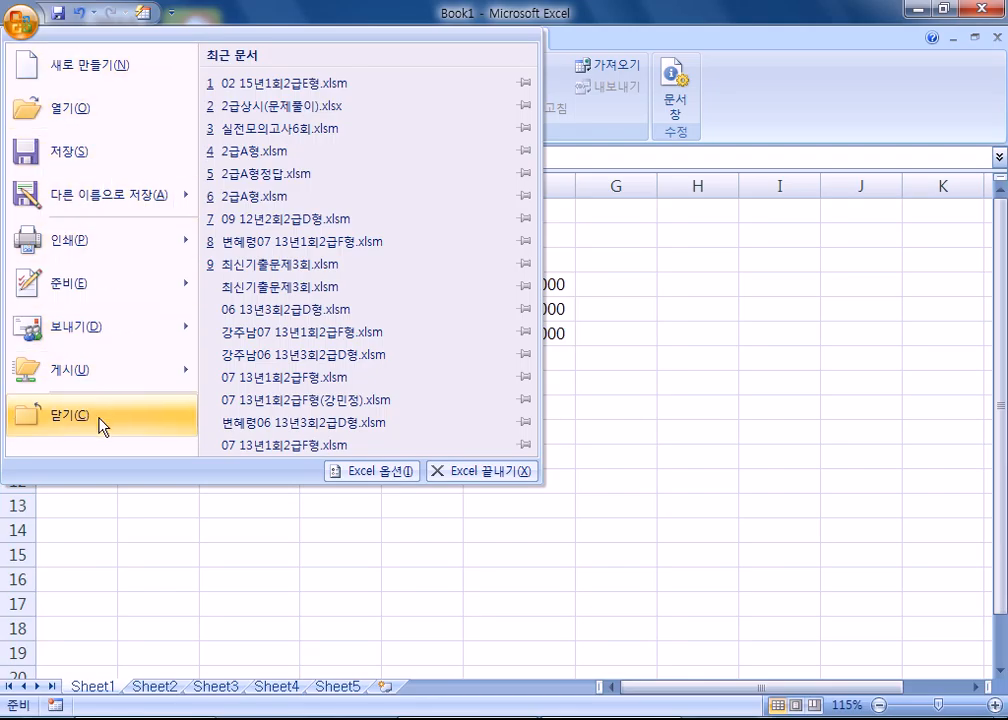
pyautogui.click(375, 474)
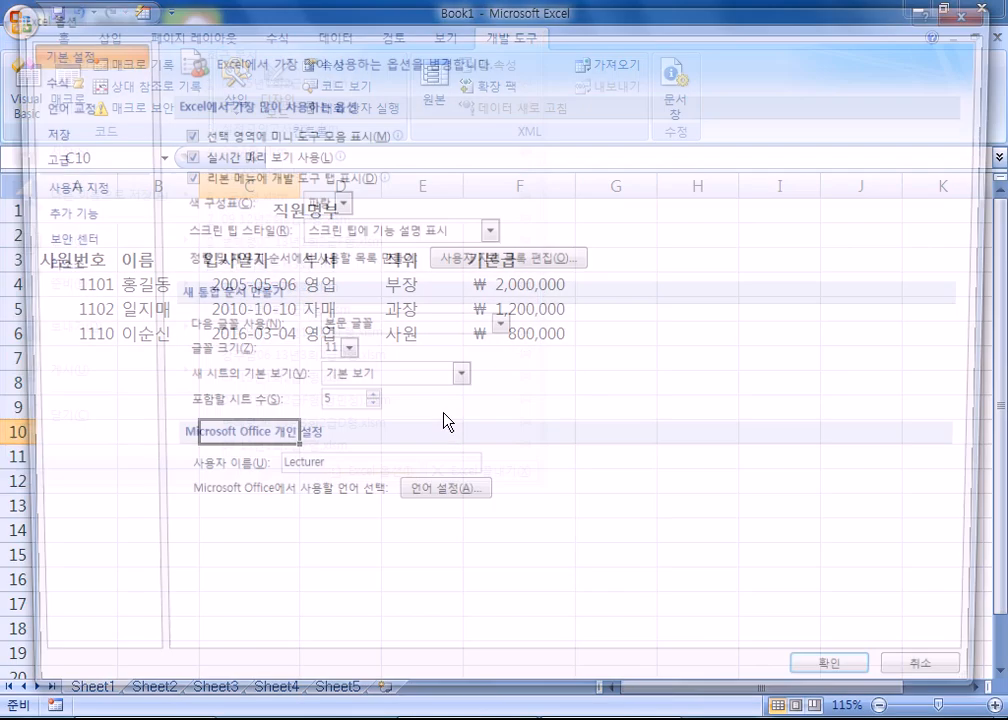
pyautogui.moveTo(194, 23); pyautogui.dragTo(258, 52)
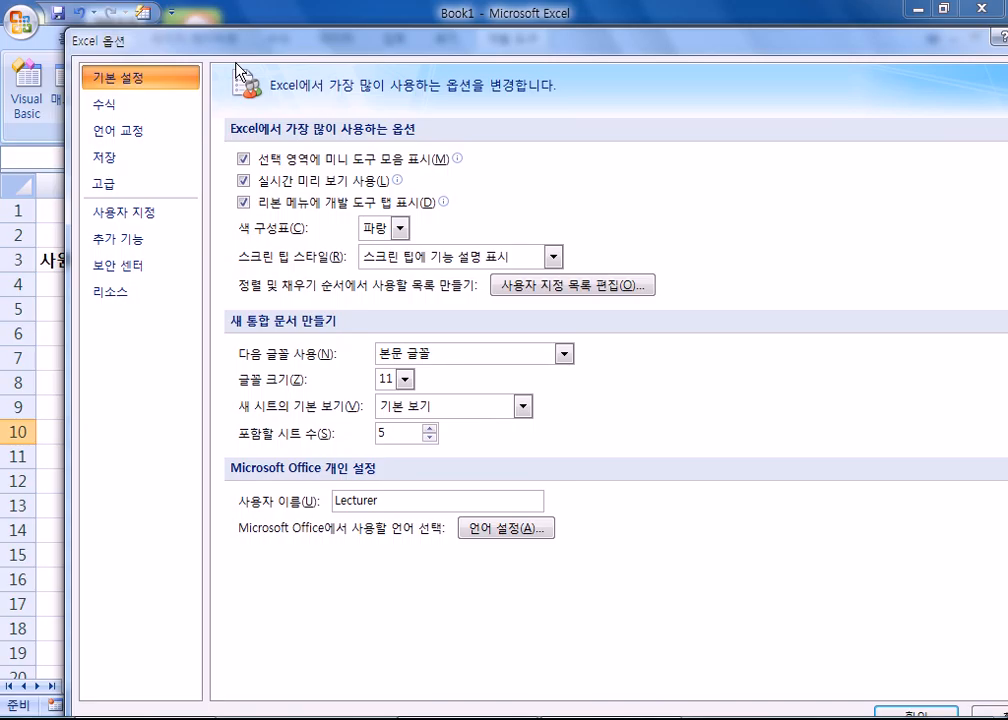
pyautogui.click(108, 184)
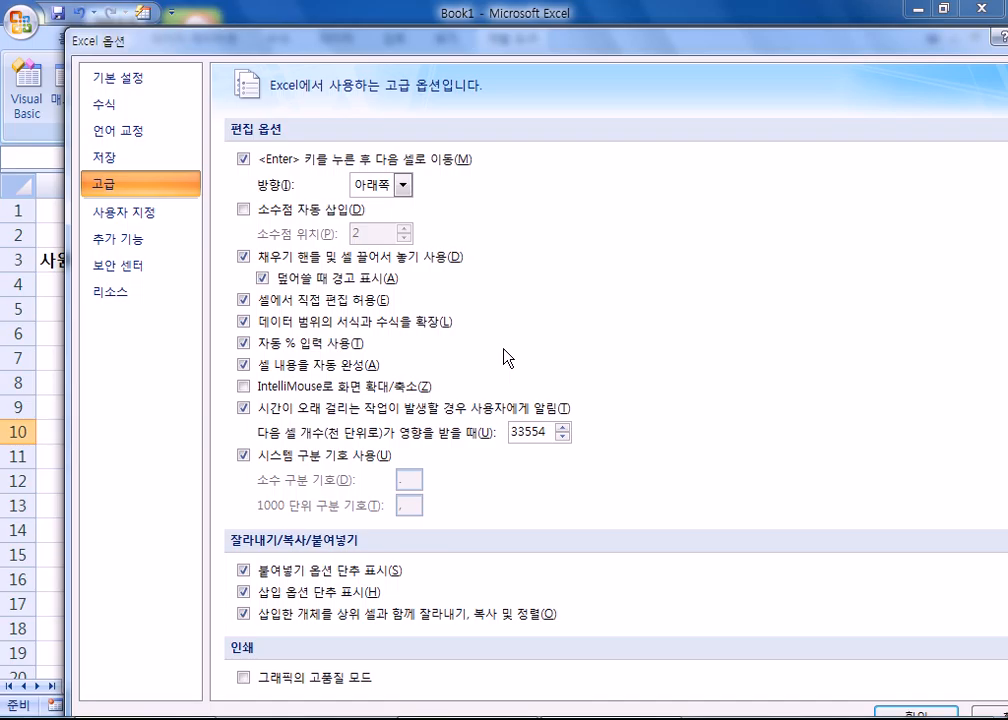
pyautogui.click(129, 86)
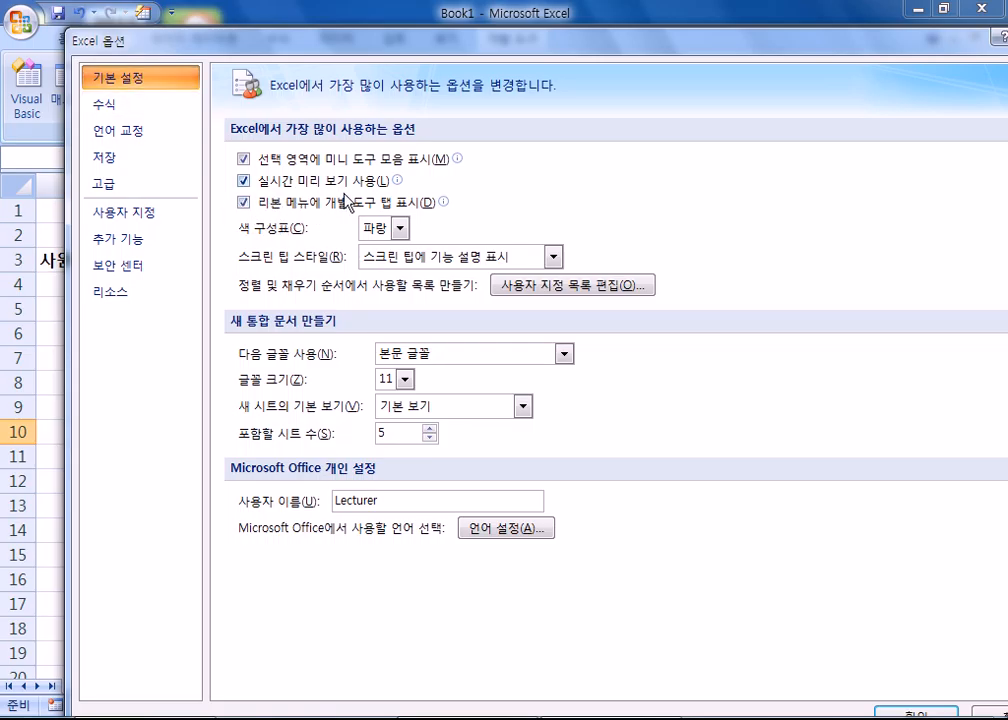
# Turn off the option 리본 메뉴에 개발 도구 탭 표시 to hide the developer tools, and apply the settings.
pyautogui.moveTo(321, 206)
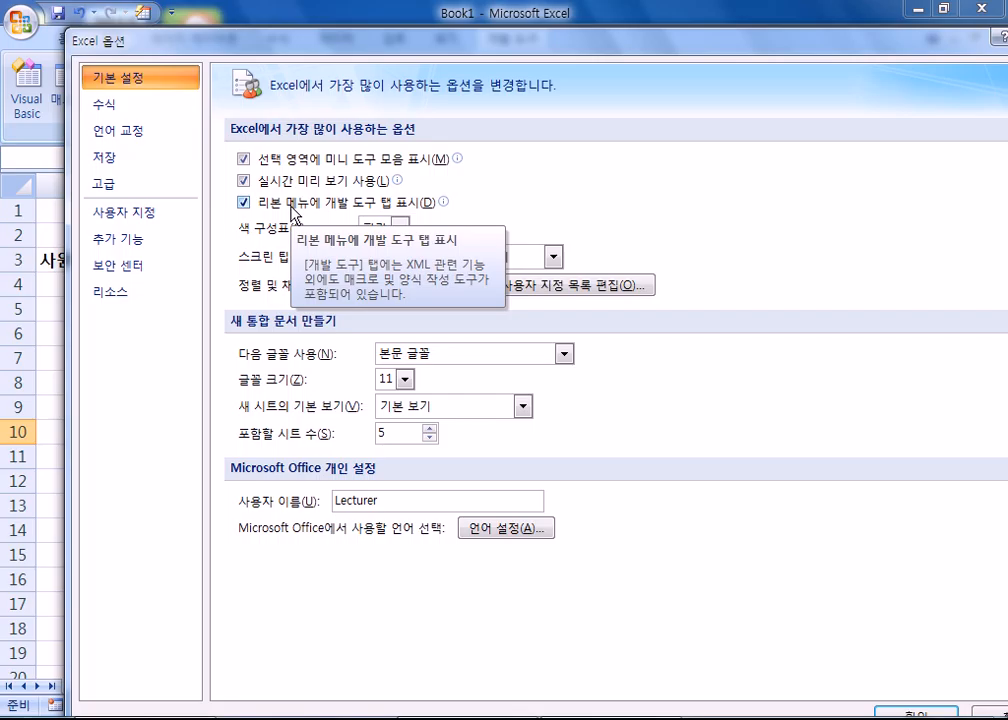
pyautogui.click(245, 205)
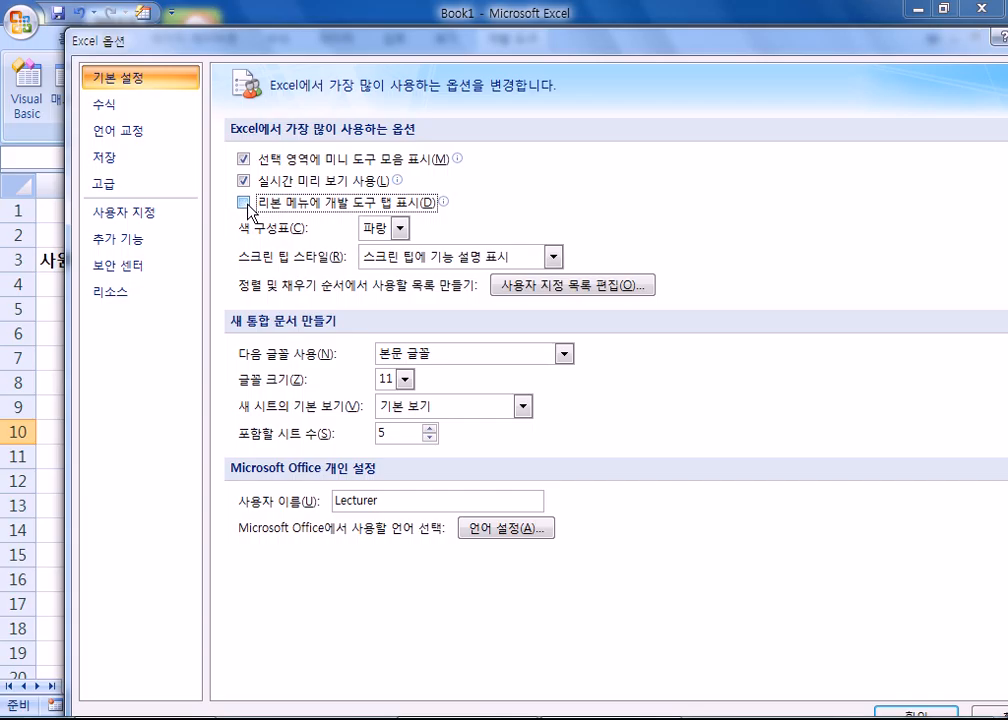
pyautogui.moveTo(582, 50); pyautogui.dragTo(562, 6)
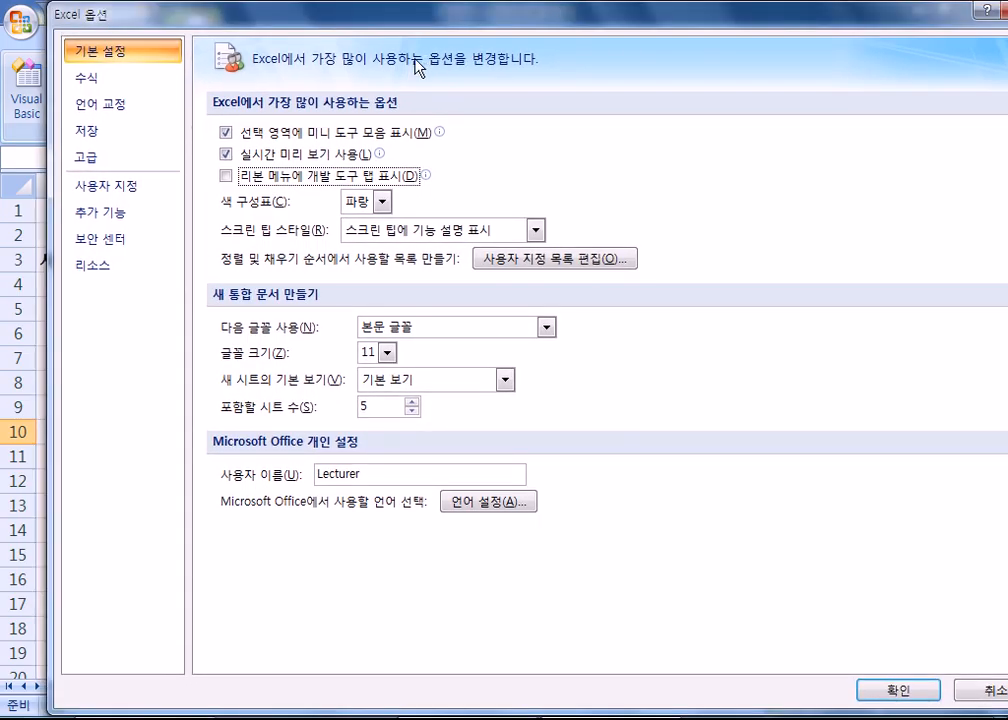
pyautogui.click(226, 177)
pyautogui.click(226, 177)
pyautogui.click(902, 692)
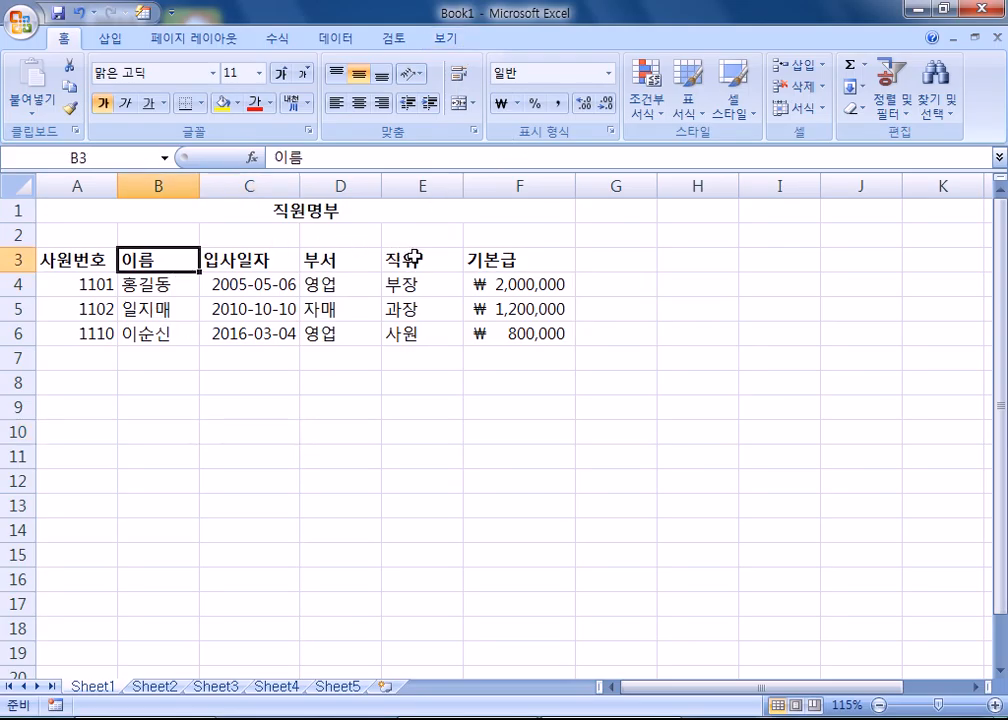
# Correct the department (부서) entry in D5 to 자재.
pyautogui.click(428, 284)
pyautogui.click(431, 310)
pyautogui.click(430, 335)
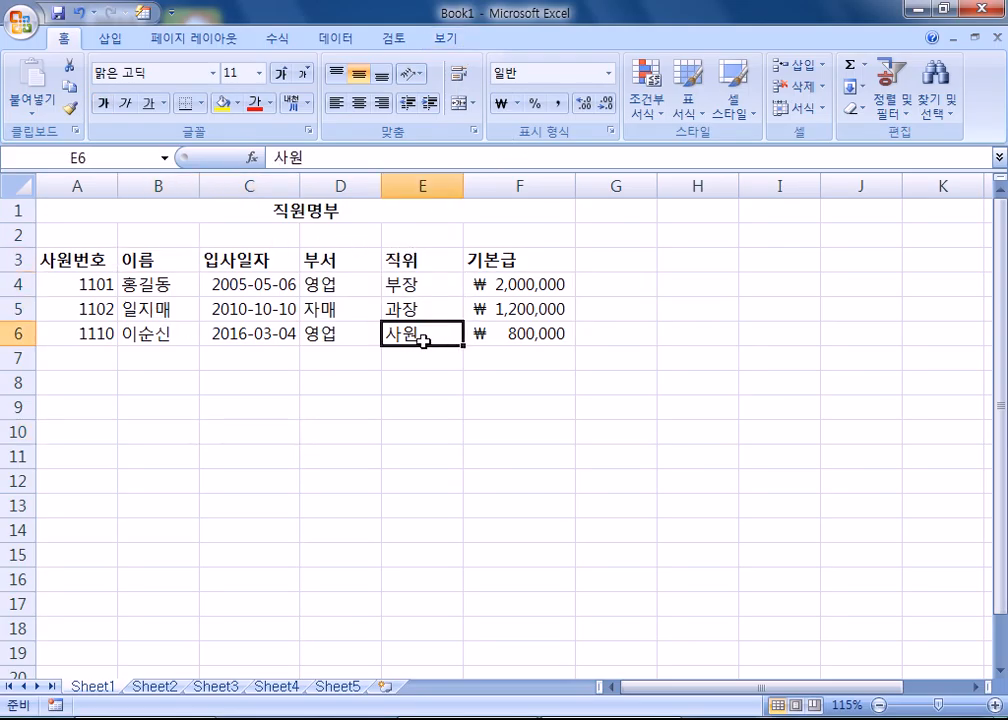
pyautogui.scroll(4, 412, 355)
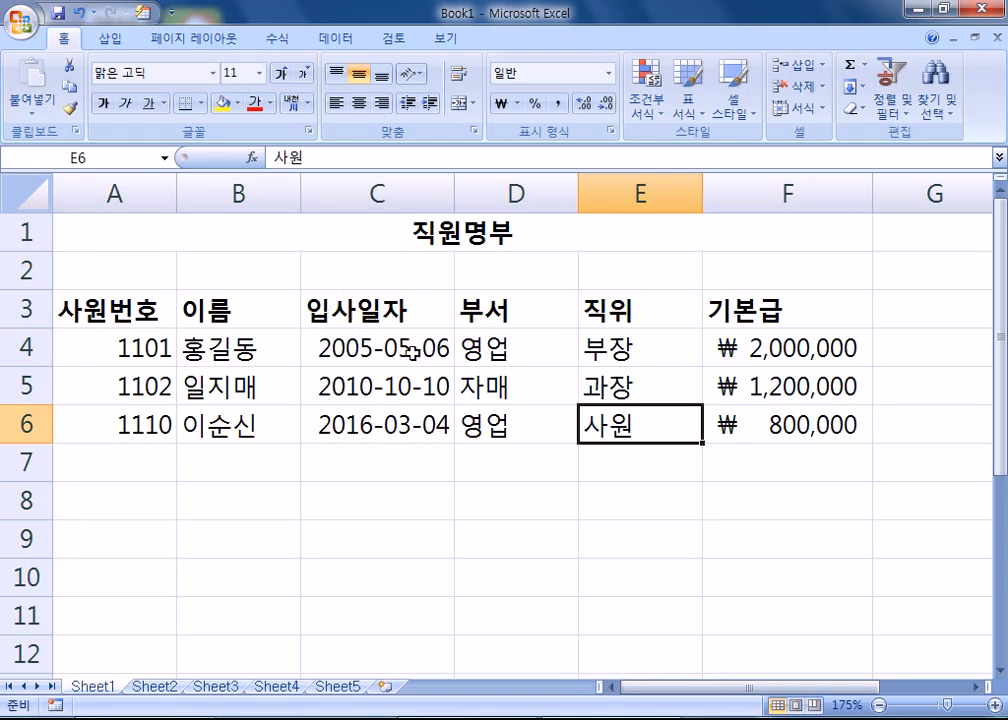
pyautogui.click(259, 345)
pyautogui.click(237, 381)
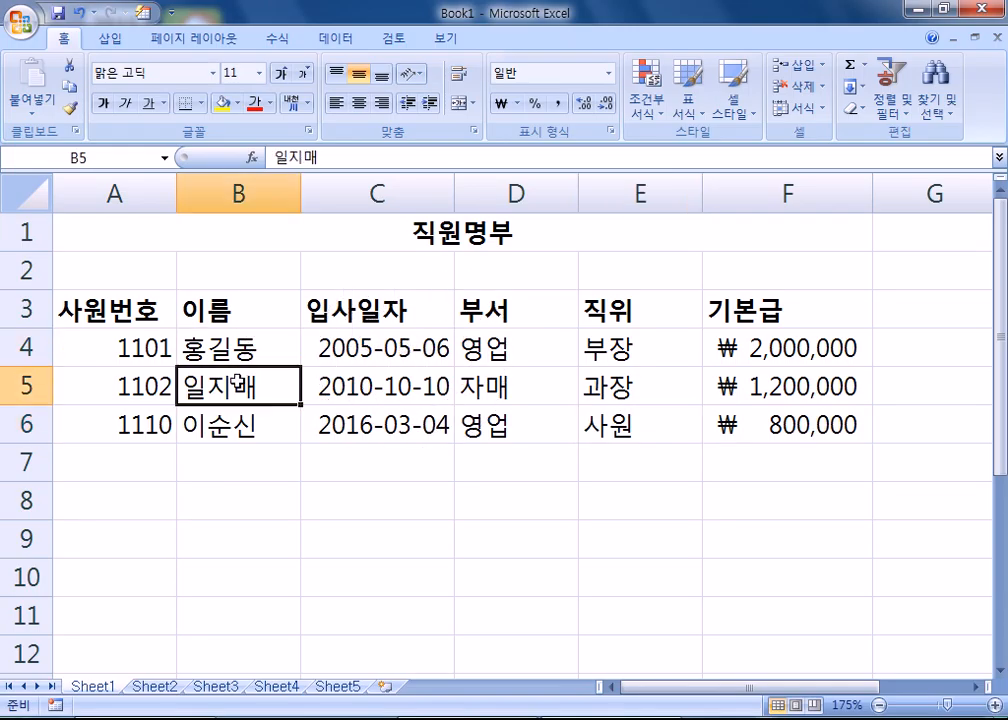
pyautogui.click(515, 350)
pyautogui.click(516, 390)
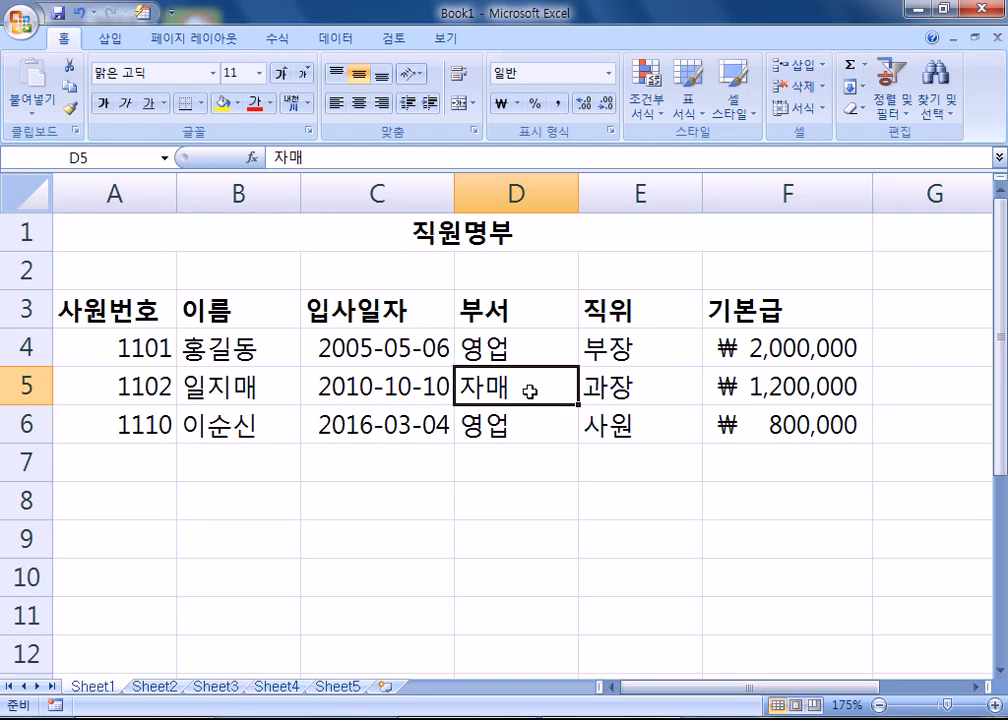
pyautogui.write('자재')
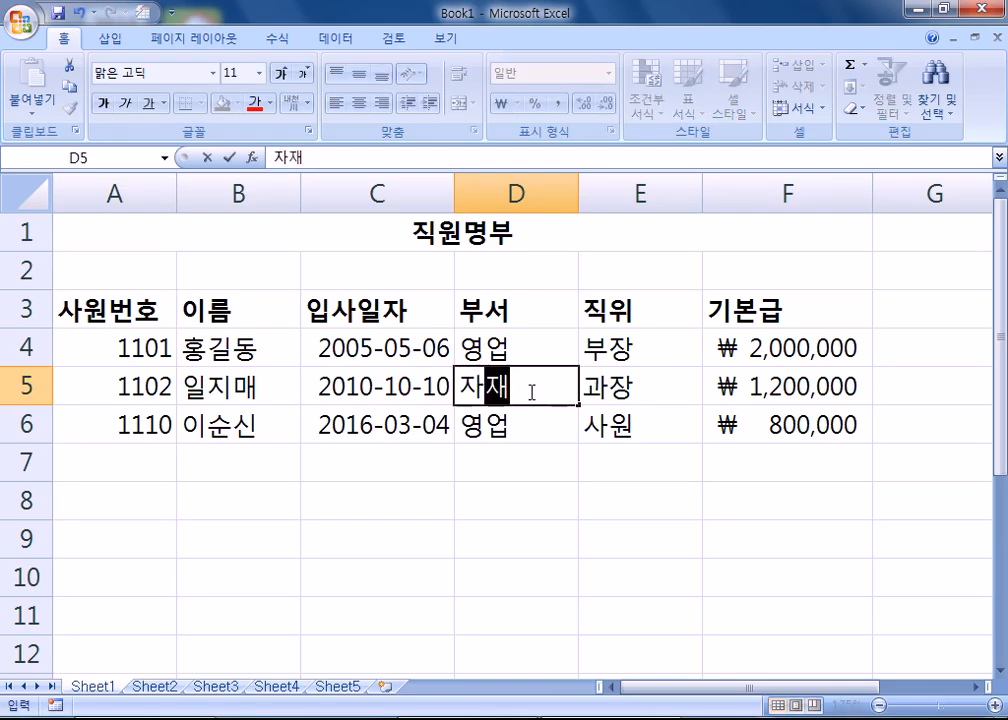
pyautogui.press('Return')
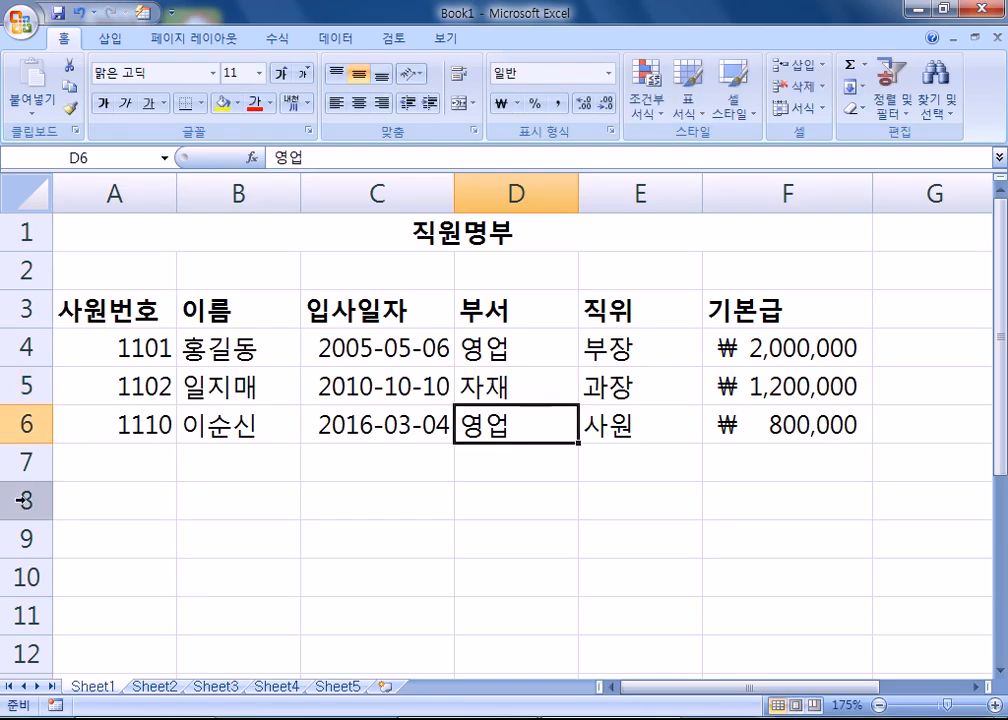
# Select the text entries in B4:B6, D4:D6 and E4:E6 and the employee numbers in A4:A6 one after another to compare their alignment.
pyautogui.click(294, 358)
pyautogui.hotkey('shift', 'Down')
pyautogui.hotkey('shift', 'Down')
pyautogui.moveTo(490, 350); pyautogui.dragTo(515, 425)
pyautogui.moveTo(655, 355); pyautogui.dragTo(653, 428)
pyautogui.click(210, 305)
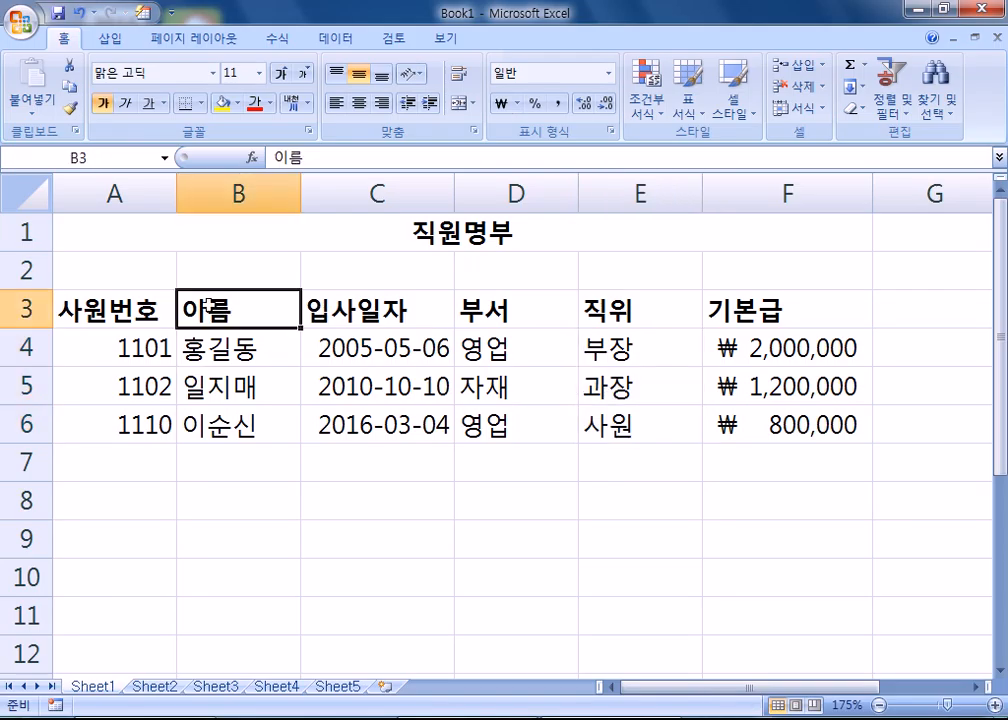
pyautogui.moveTo(108, 349); pyautogui.dragTo(105, 428)
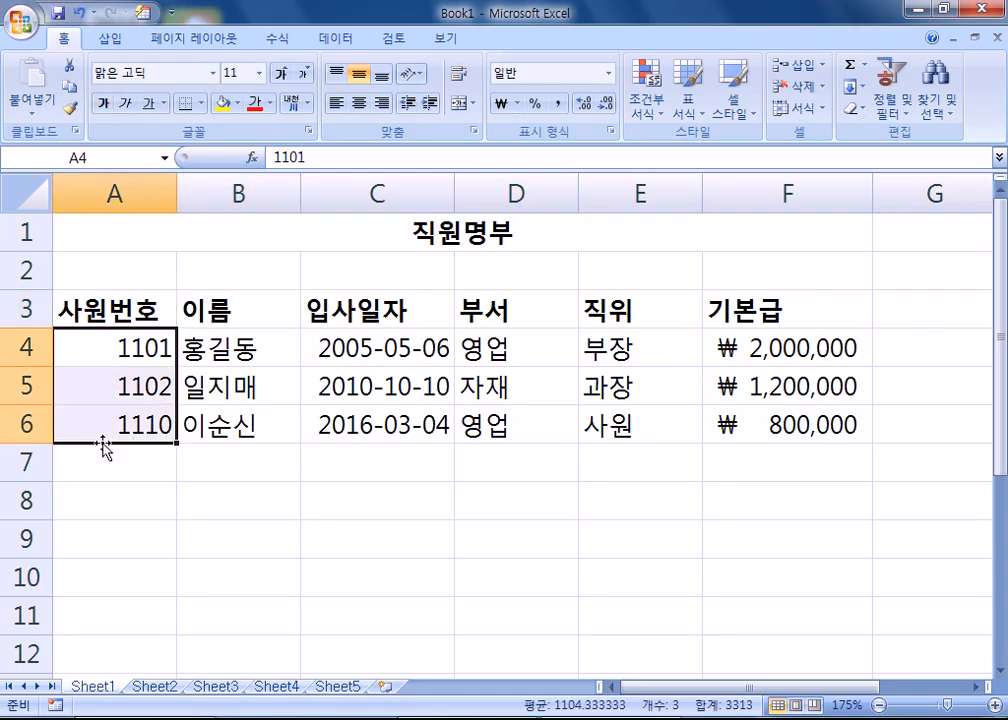
# Widen columns F and C, and apply the comma style to the base salaries in F4:F6.
pyautogui.click(788, 341)
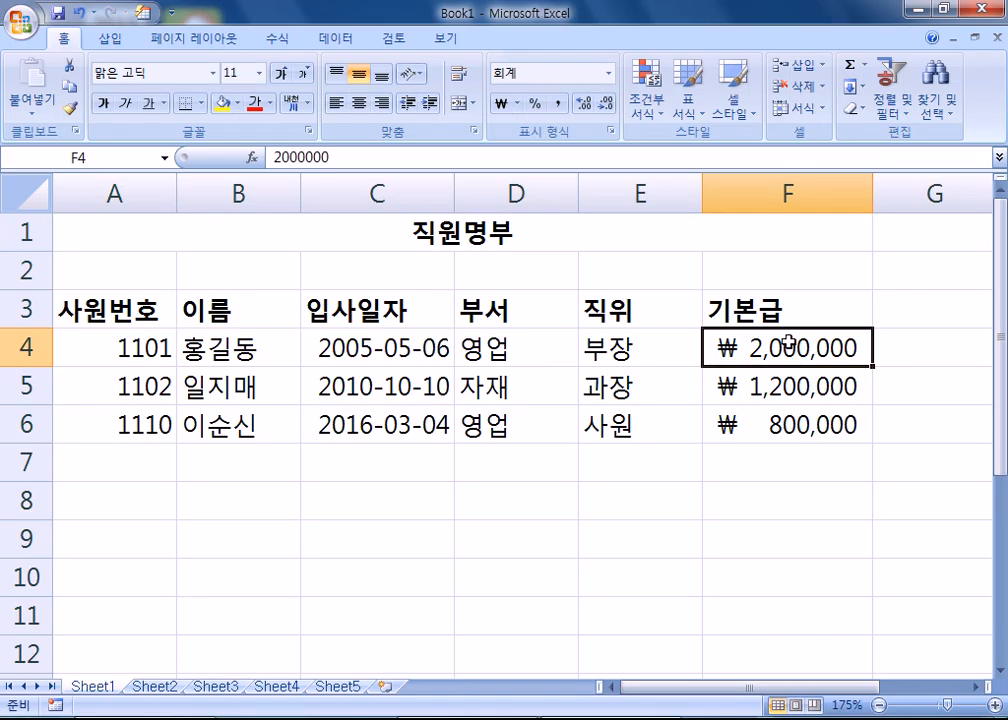
pyautogui.moveTo(874, 192); pyautogui.dragTo(913, 201)
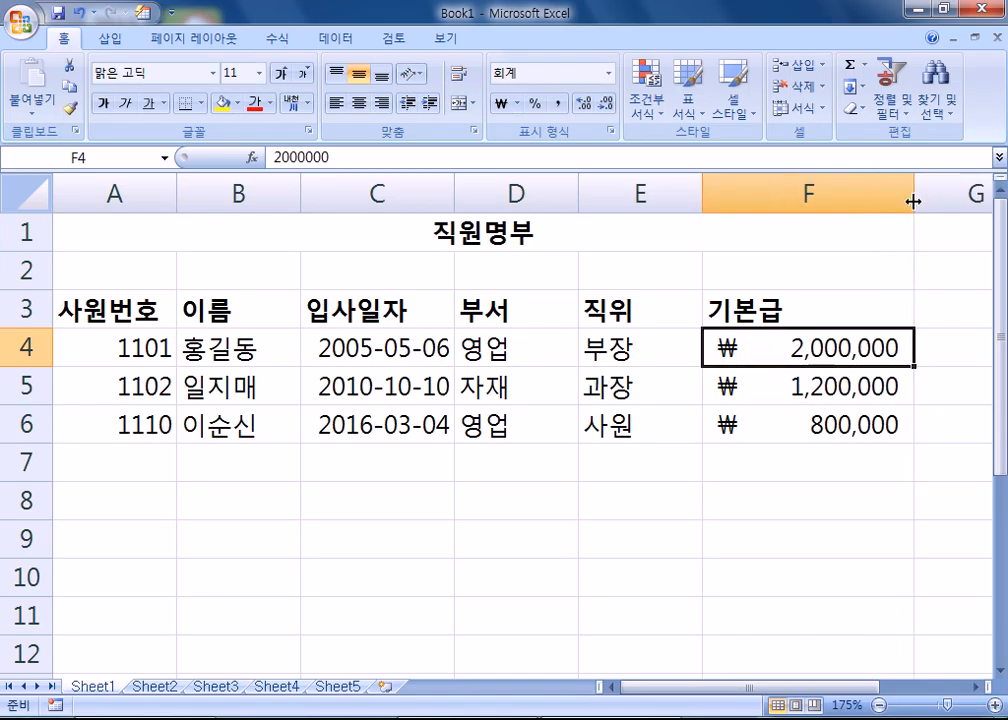
pyautogui.click(557, 103)
pyautogui.moveTo(743, 332); pyautogui.dragTo(742, 424)
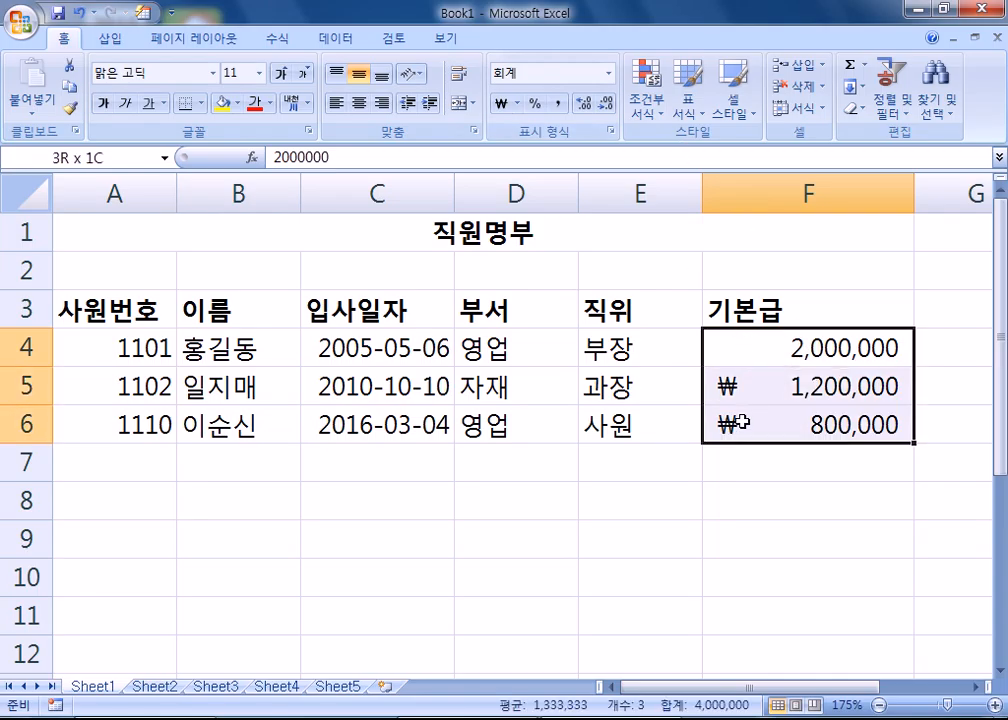
pyautogui.moveTo(341, 362); pyautogui.dragTo(341, 425)
pyautogui.moveTo(455, 193); pyautogui.dragTo(505, 193)
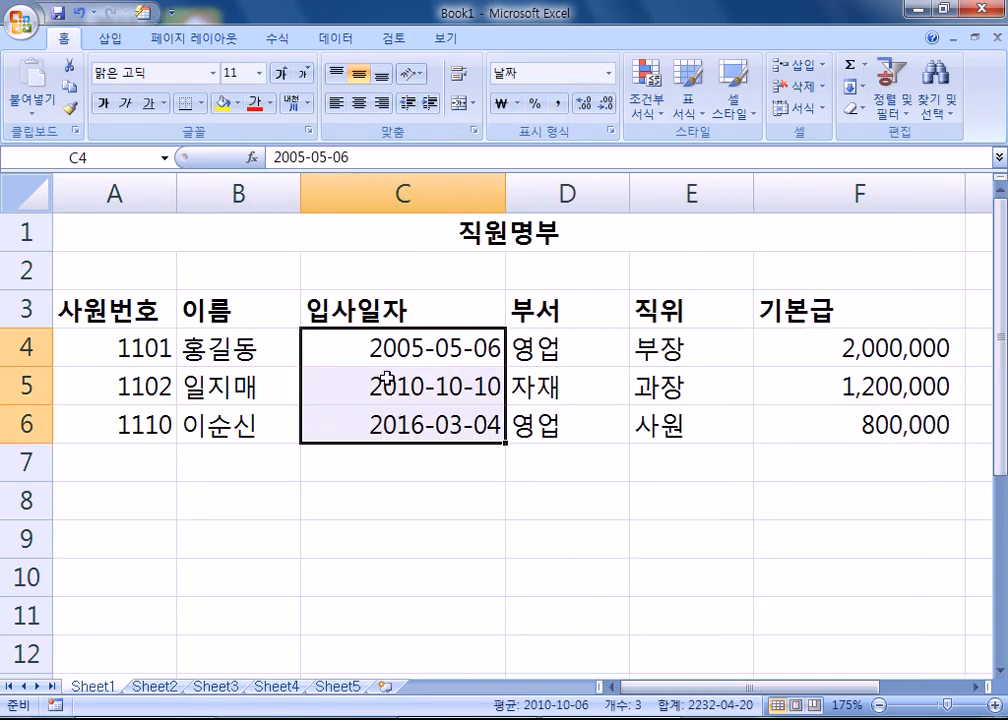
# Select the employee numbers, base salaries, hire dates and names in rows 4 to 6 in turn to compare their alignment.
pyautogui.moveTo(99, 349); pyautogui.dragTo(99, 427)
pyautogui.moveTo(873, 349); pyautogui.dragTo(862, 418)
pyautogui.moveTo(430, 349); pyautogui.dragTo(417, 421)
pyautogui.moveTo(255, 349); pyautogui.dragTo(240, 428)
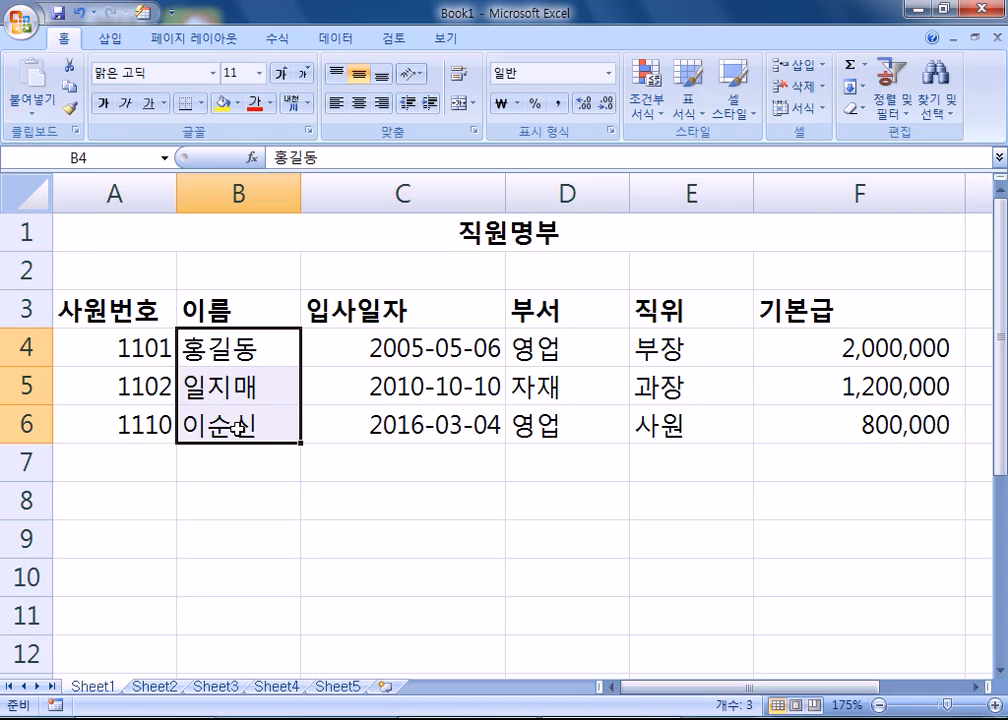
pyautogui.moveTo(85, 352); pyautogui.dragTo(95, 423)
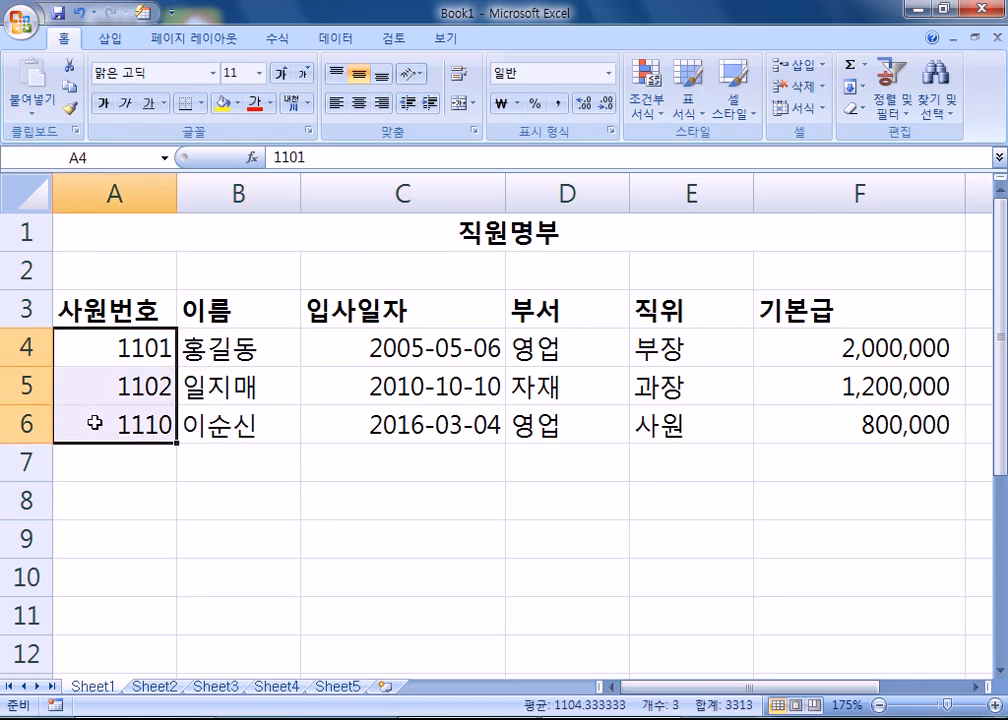
pyautogui.moveTo(480, 350); pyautogui.dragTo(463, 422)
pyautogui.moveTo(766, 348); pyautogui.dragTo(775, 447)
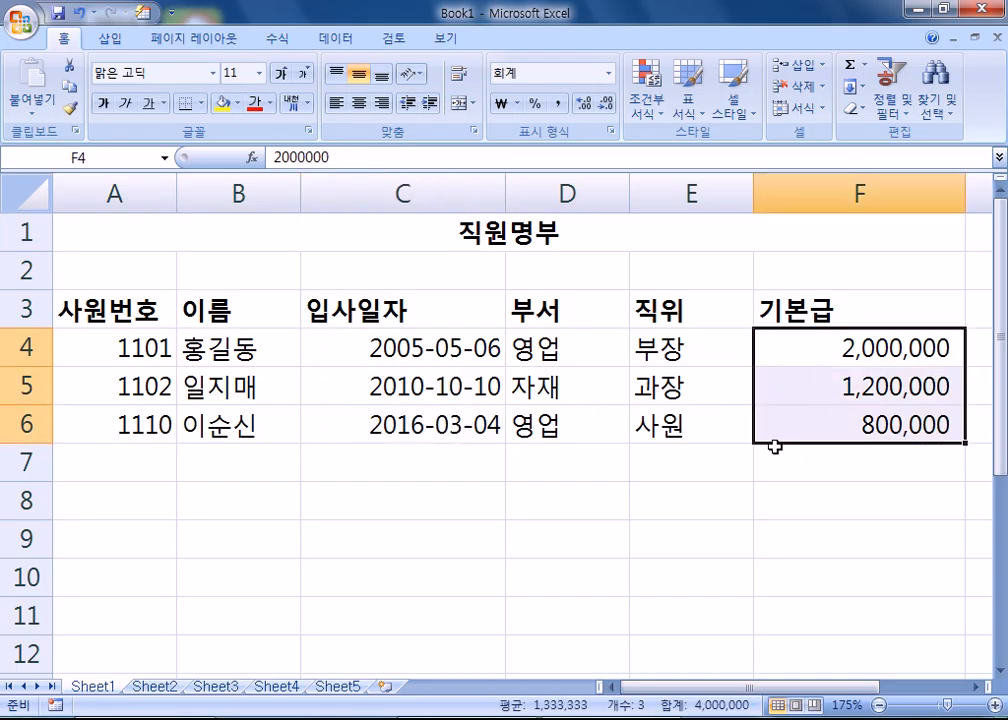
pyautogui.click(331, 344)
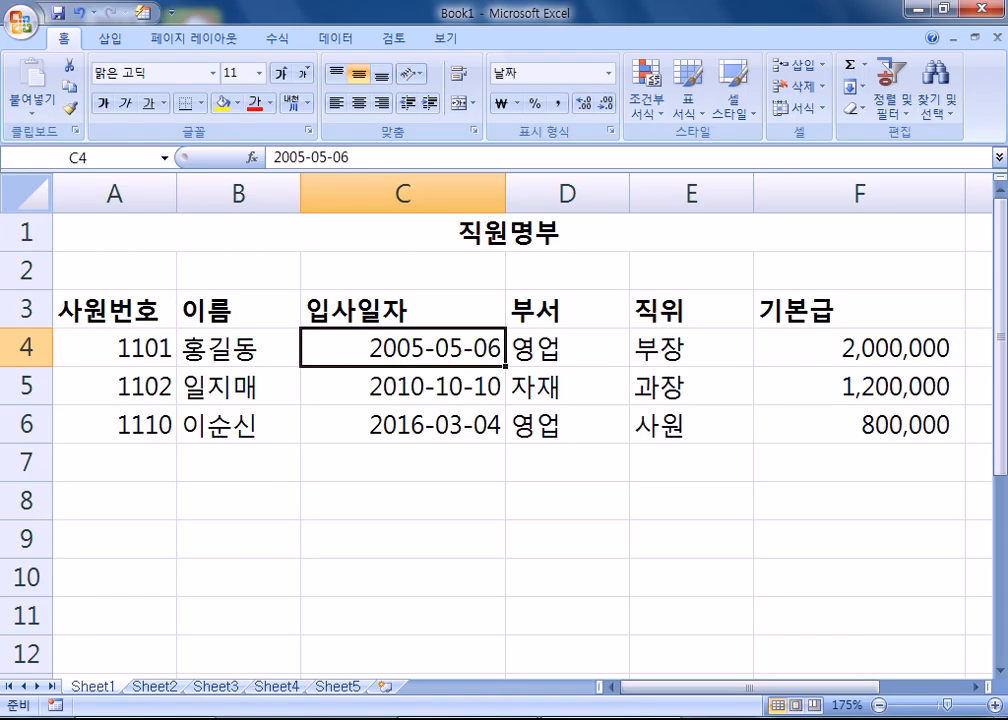
# Switch to the Notepad notes and add the label 계산 : on a new line below 입력, 계산, 통계, 분석.
pyautogui.hotkey('alt', 'Tab')
pyautogui.moveTo(108, 212); pyautogui.dragTo(174, 212)
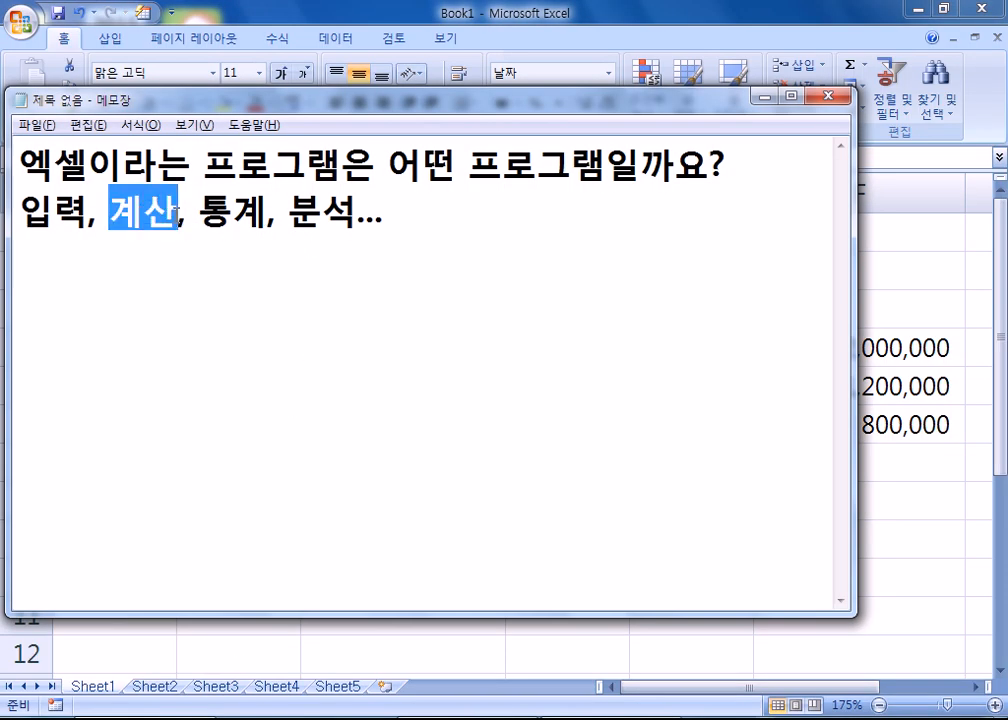
pyautogui.hotkey('alt', 'Tab')
pyautogui.hotkey('alt', 'Tab')
pyautogui.click(148, 300)
pyautogui.press('Return')
pyautogui.write('계산 ')
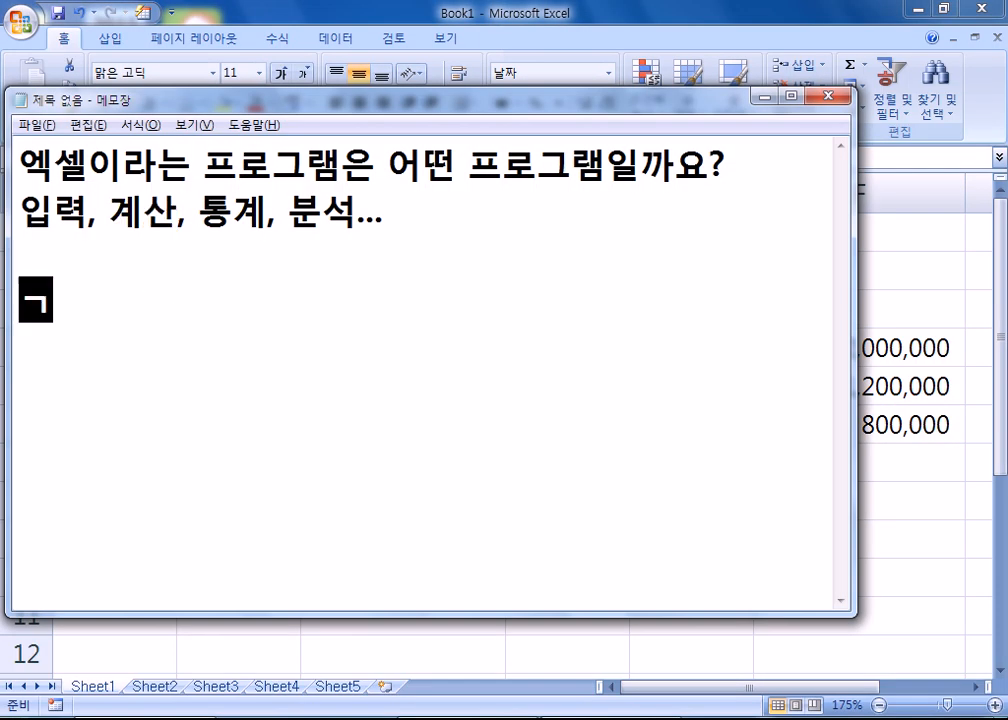
pyautogui.write(':')
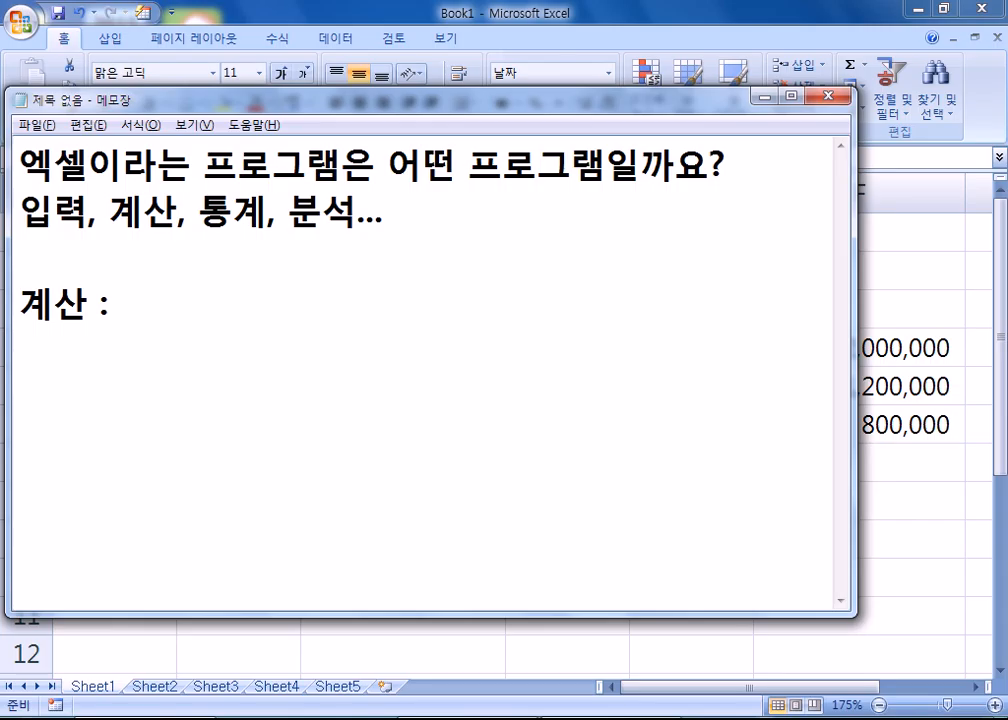
# List the operators + - * / and ^ after the label 계산 : and delete the list again.
pyautogui.write(' + - /')
pyautogui.press('BackSpace')
pyautogui.press('BackSpace')
pyautogui.write('* /')
pyautogui.moveTo(183, 300); pyautogui.dragTo(268, 313)
pyautogui.click(276, 316)
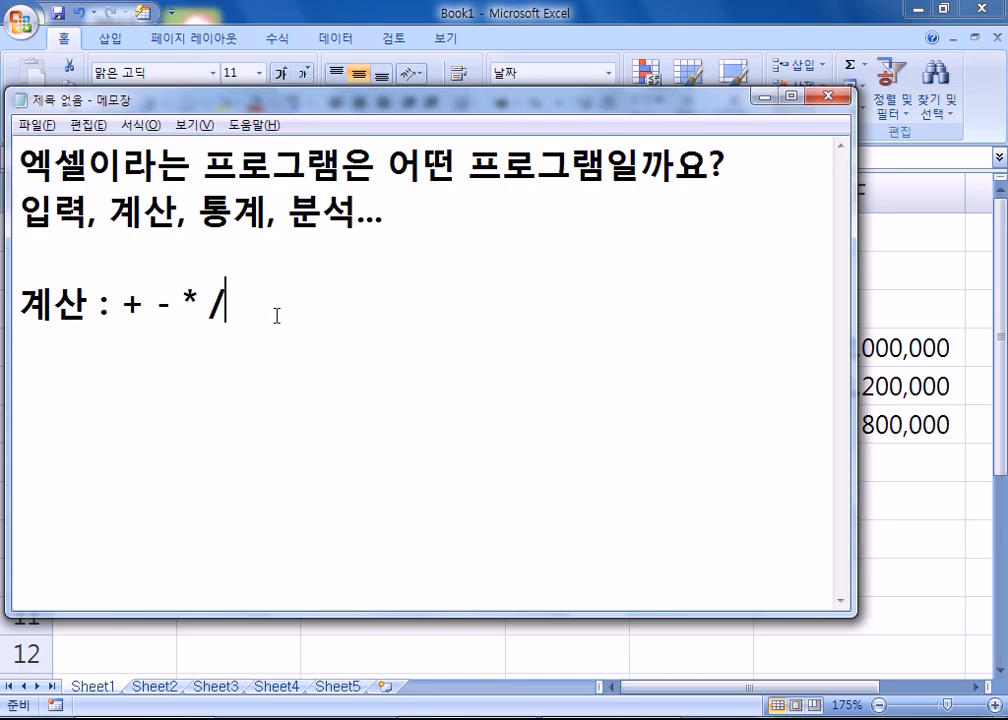
pyautogui.write(', ^')
pyautogui.press('BackSpace')
pyautogui.press('BackSpace')
pyautogui.press('BackSpace')
pyautogui.press('BackSpace')
pyautogui.press('BackSpace')
pyautogui.press('BackSpace')
pyautogui.press('BackSpace')
pyautogui.press('BackSpace')
pyautogui.press('BackSpace')
pyautogui.press('BackSpace')
# Complete the 계산 : line with 수치, 문자열, 논리 and start a new line.
pyautogui.write('수치')
pyautogui.write(', ㅁ')
pyautogui.write('문자열')
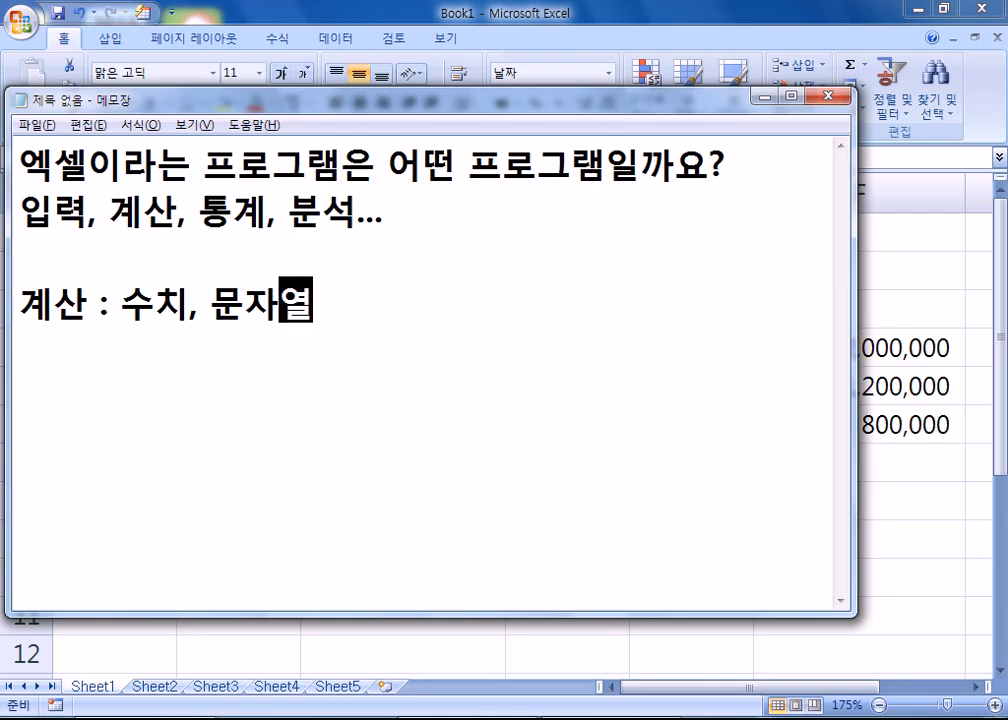
pyautogui.press('Left')
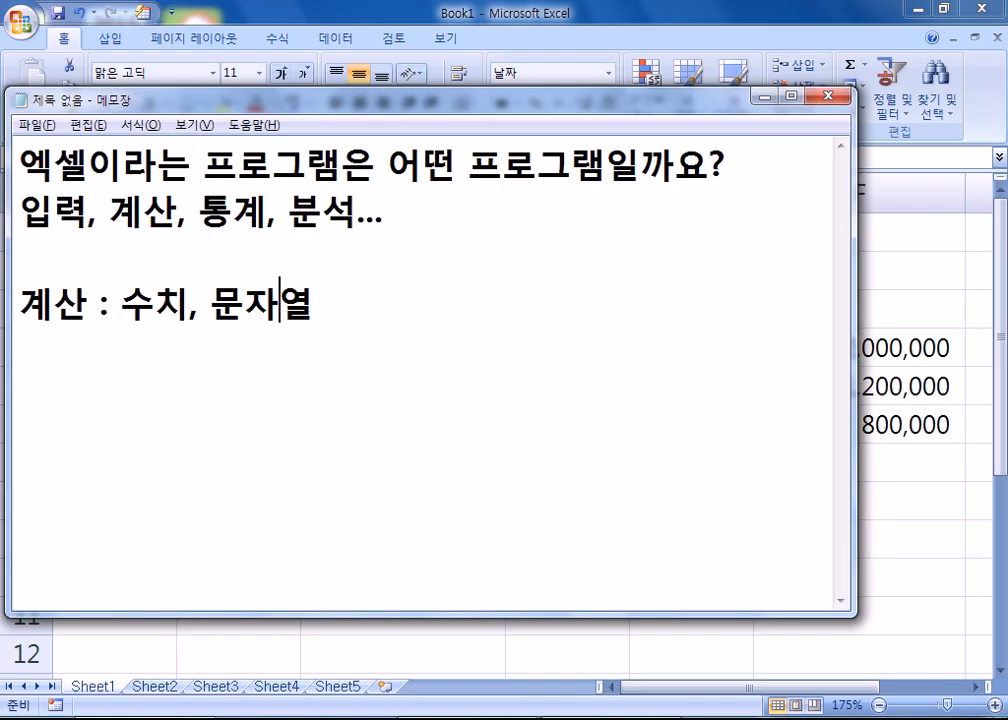
pyautogui.press('Right')
pyautogui.write(', 논ㄹㅣ')
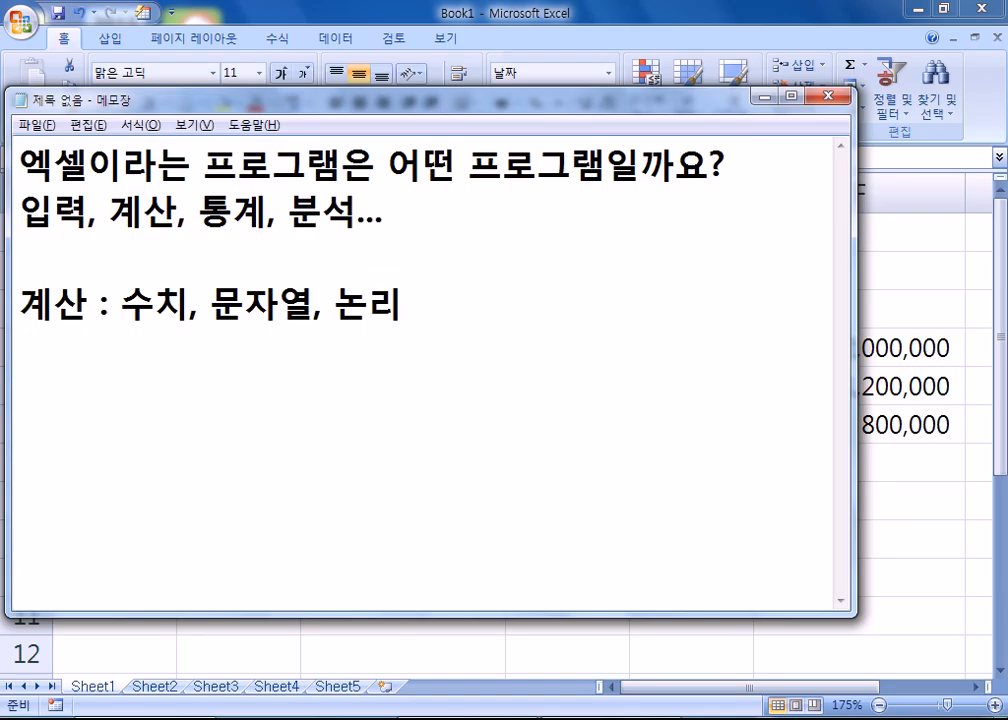
pyautogui.press('Return')
# Switch back to the Excel workbook and inspect the name entries in B4:B6, including B4 and B5 individually.
pyautogui.hotkey('alt', 'Tab')
pyautogui.moveTo(195, 351); pyautogui.dragTo(213, 425)
pyautogui.click(216, 348)
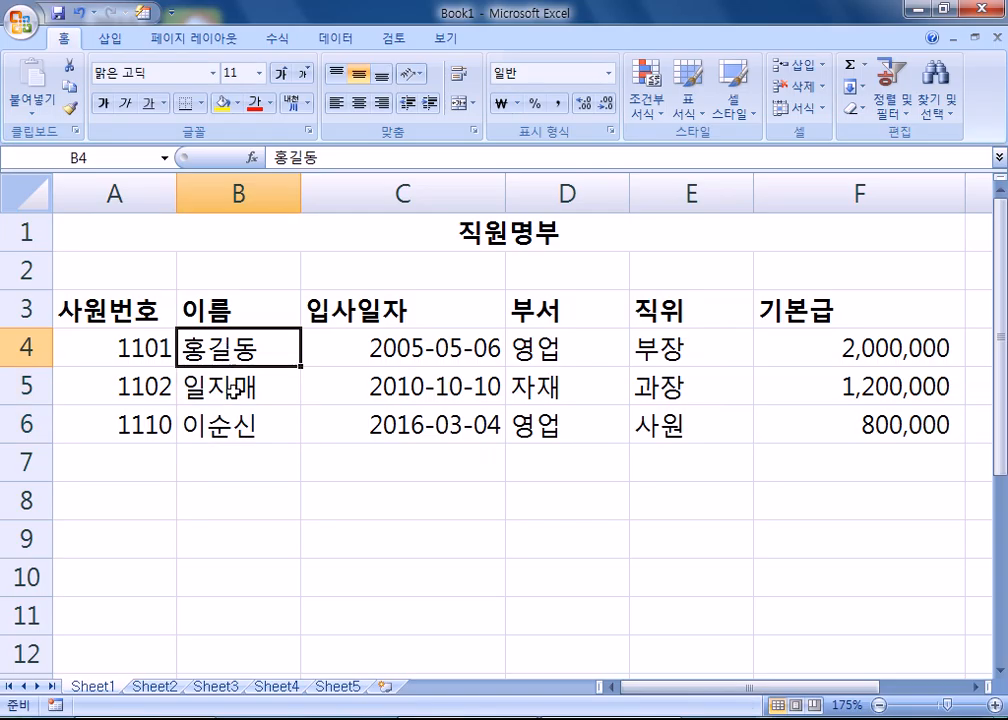
pyautogui.click(230, 388)
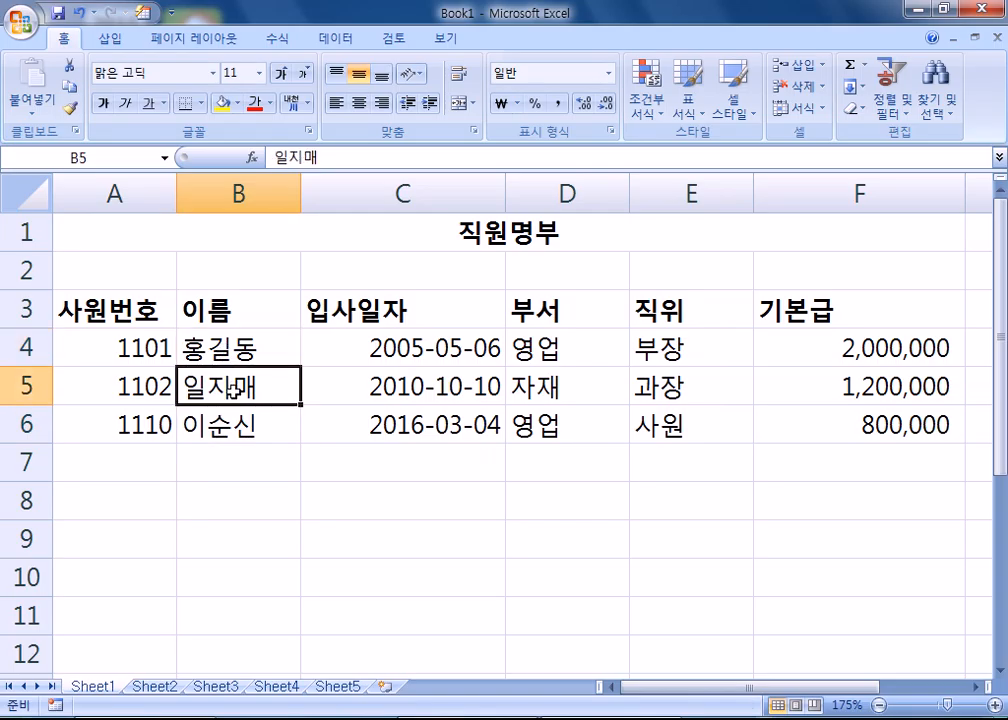
# Enter the base salary in F4 as 200만원 and select the cell to see how Excel treats it.
pyautogui.click(820, 348)
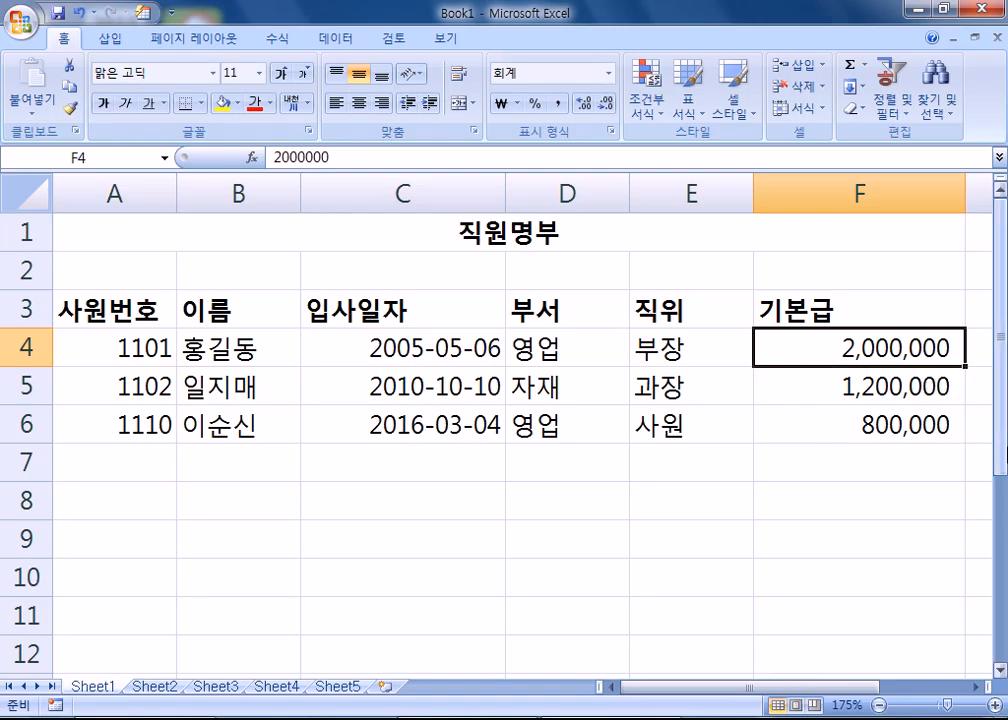
pyautogui.write('20')
pyautogui.press('Right')
pyautogui.write('만')
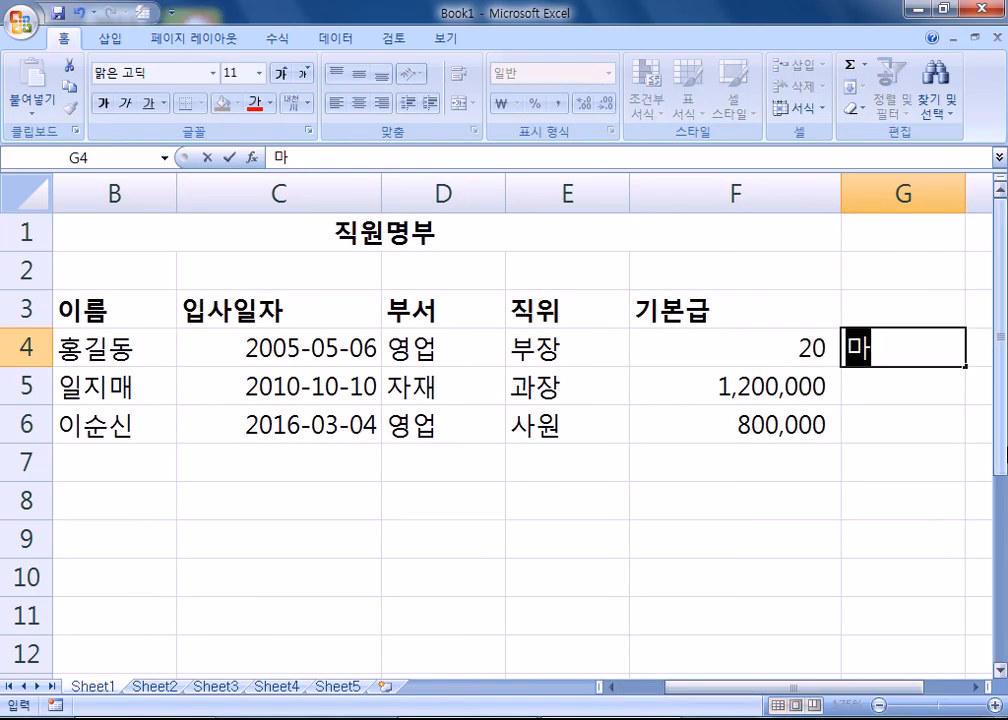
pyautogui.press('Escape')
pyautogui.press('Left')
pyautogui.write('200만우')
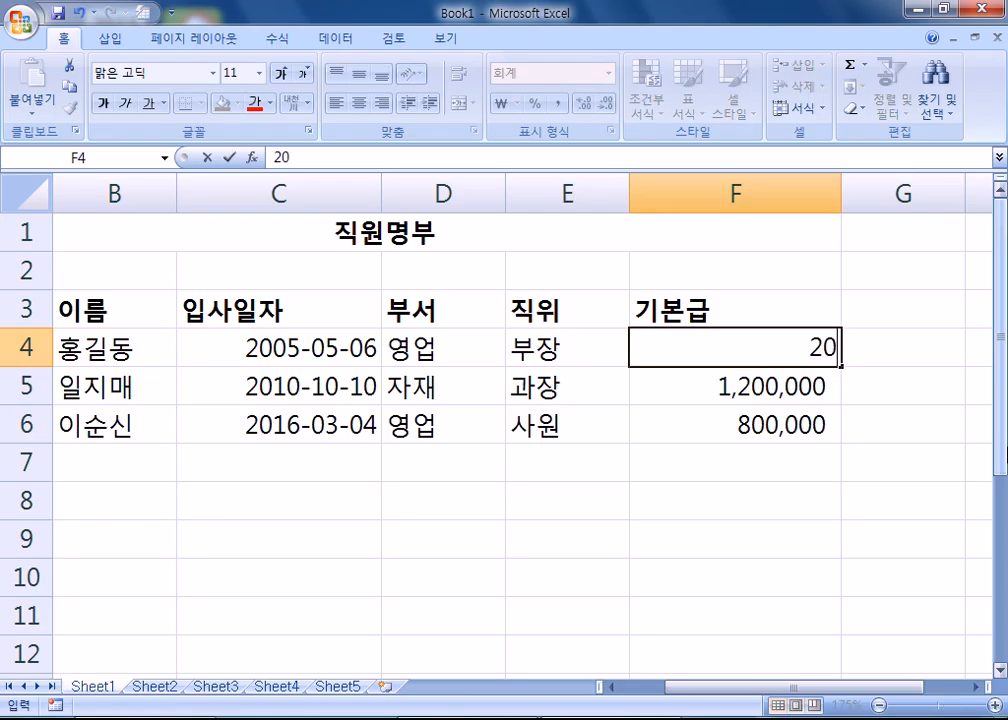
pyautogui.write('ㄴ')
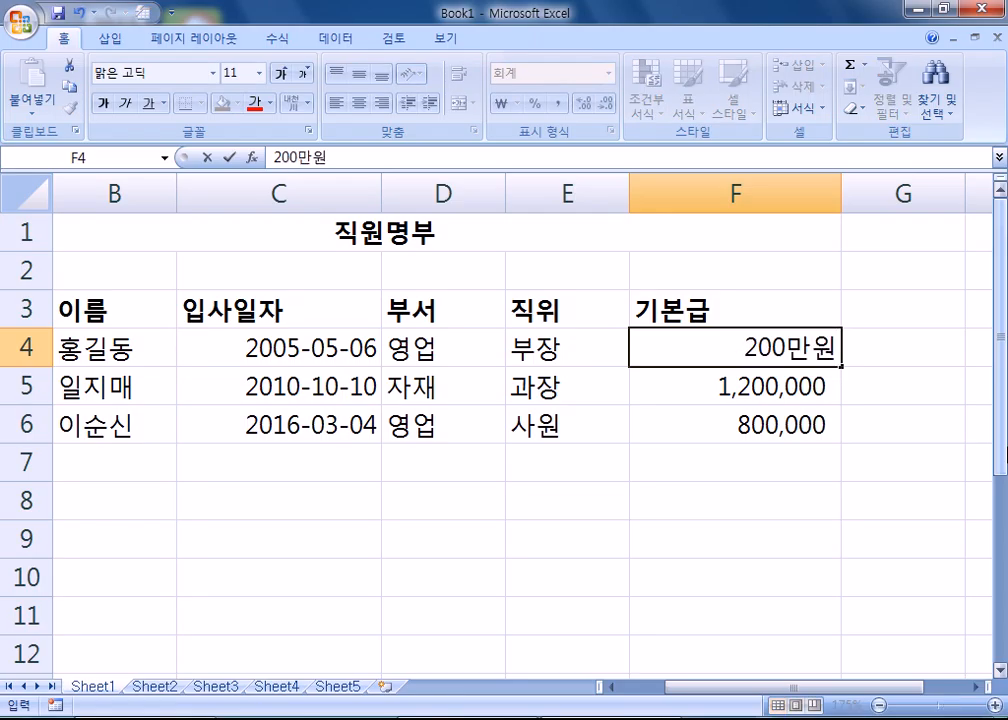
pyautogui.press('Return')
pyautogui.press('Up')
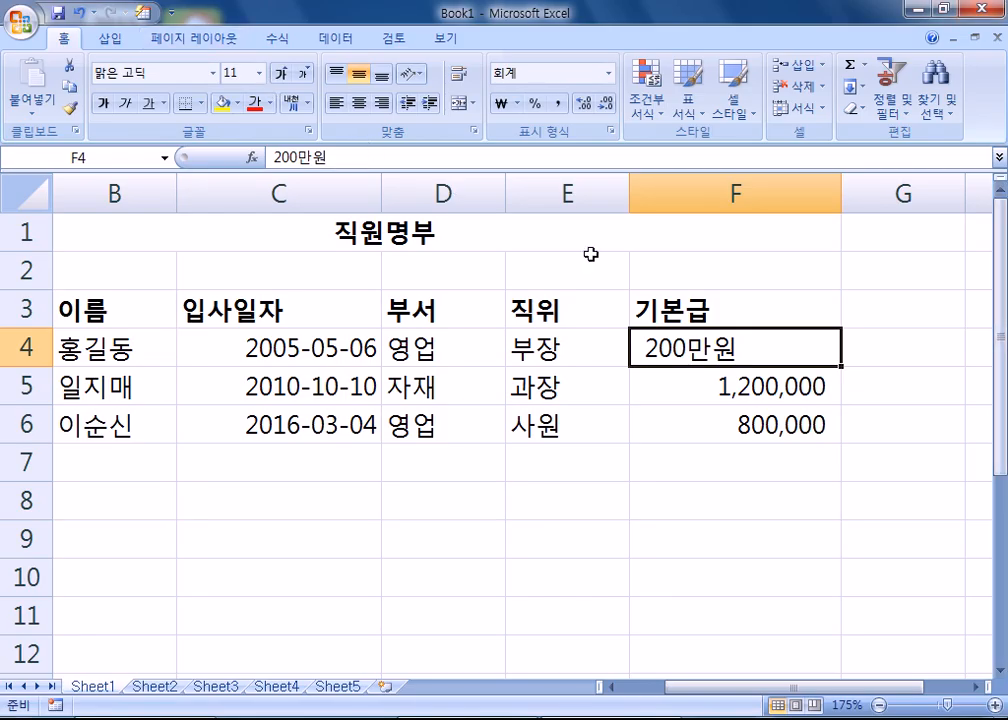
# Edit the salary in F4, replacing the Korean unit text with zeros to make it a plain number.
pyautogui.doubleClick(719, 340)
pyautogui.moveTo(677, 346); pyautogui.dragTo(767, 346)
pyautogui.write('00000')
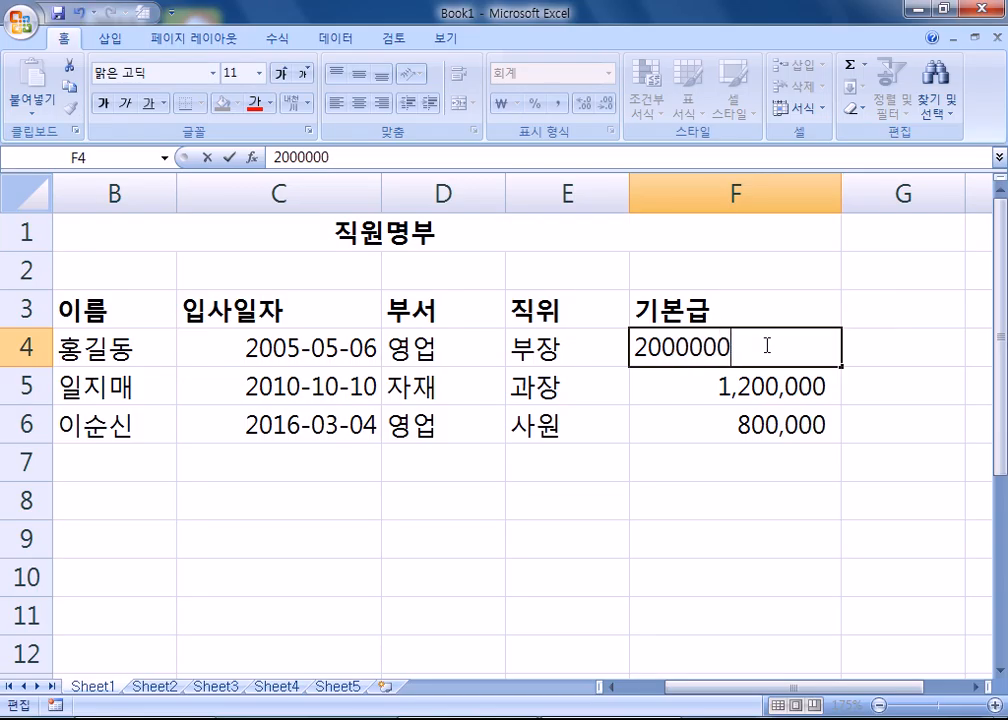
pyautogui.press('BackSpace')
pyautogui.press('Return')
# Replace the numeric salary in F4 with the text form 200만원 again.
pyautogui.click(765, 345)
pyautogui.write('2')
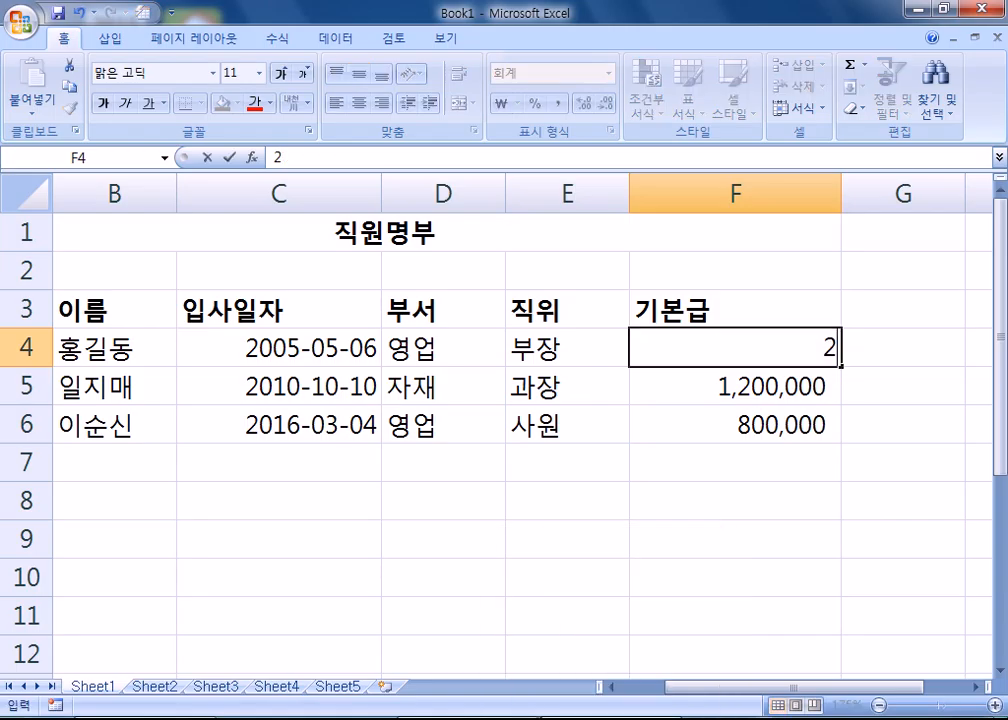
pyautogui.write('00만원')
pyautogui.press('Return')
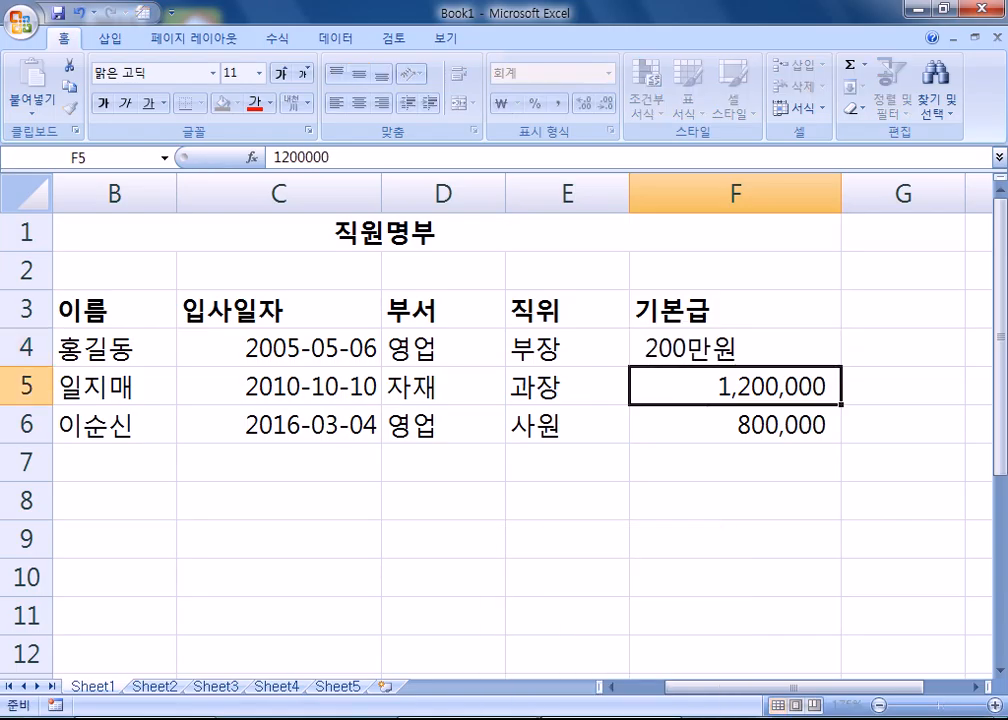
# Enter the base salary in F4 as the plain number 2000000.
pyautogui.press('Up')
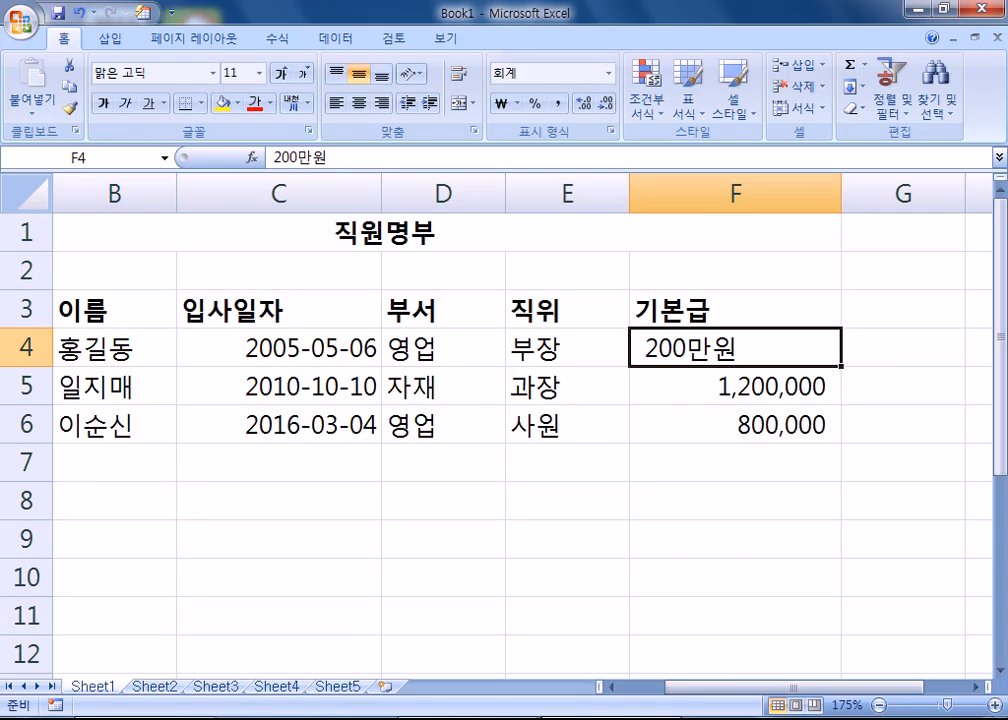
pyautogui.write('20000000')
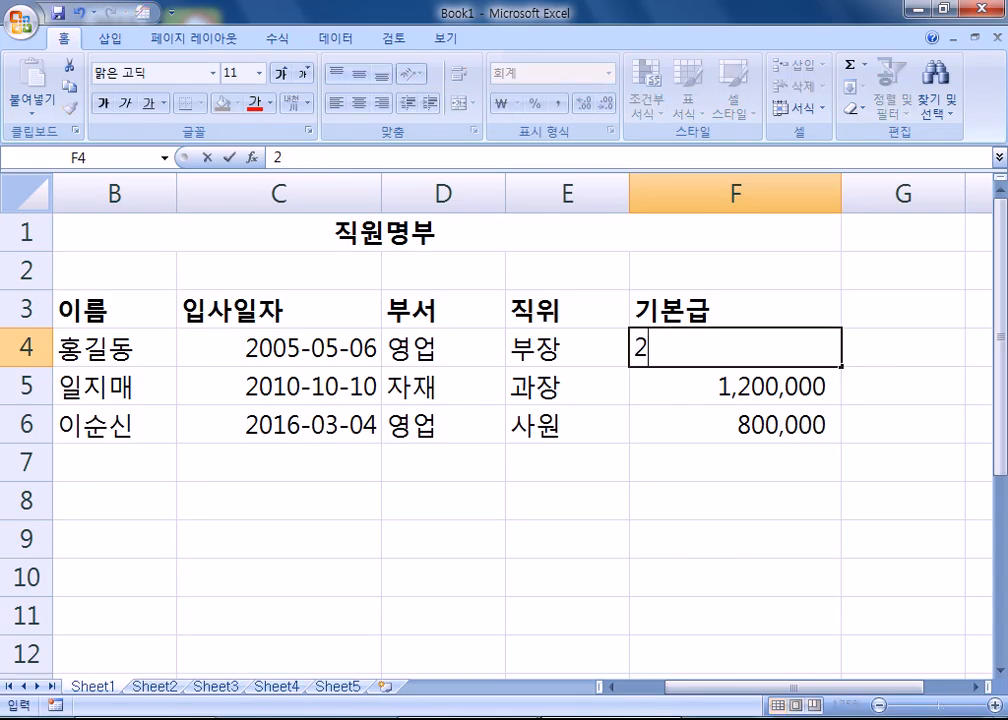
pyautogui.press('BackSpace')
pyautogui.write('₩')
pyautogui.press('BackSpace')
pyautogui.press('Return')
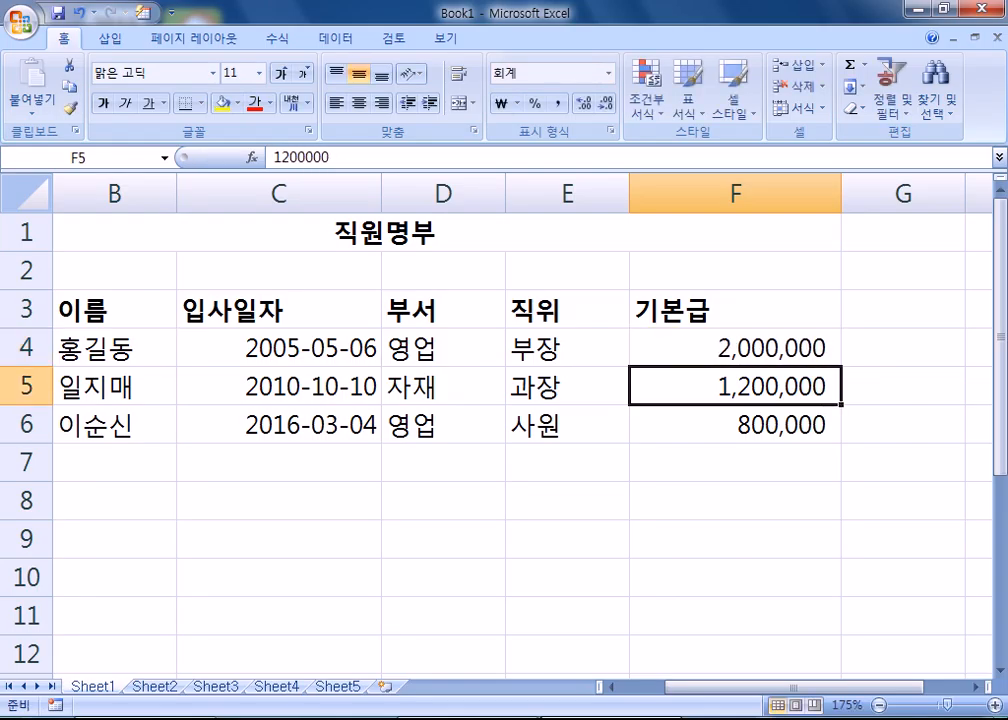
# Enter the same full name as in B4 into cell B7 below the employee list.
pyautogui.click(735, 348)
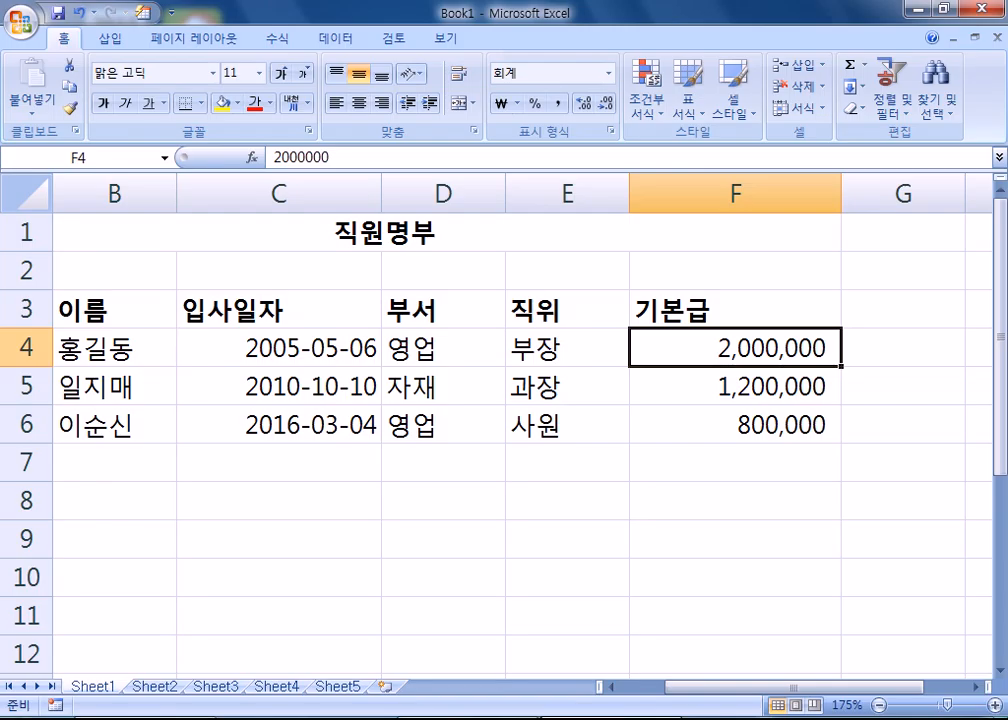
pyautogui.press('Home')
pyautogui.press('Right')
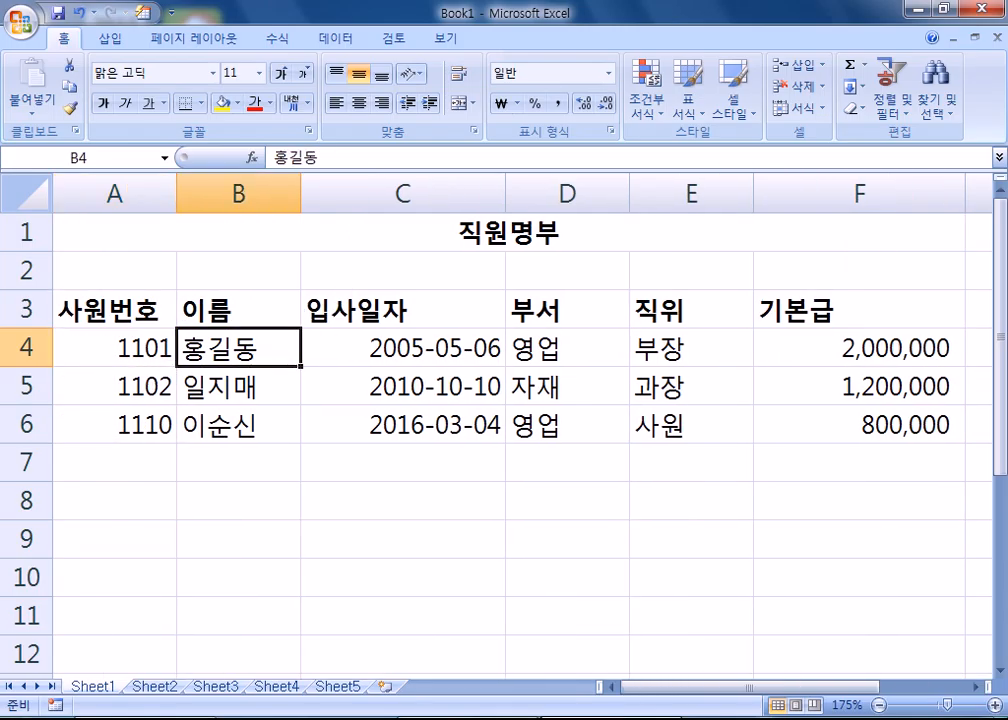
pyautogui.press('Down')
pyautogui.press('Down')
pyautogui.press('Down')
pyautogui.write('홍길동')
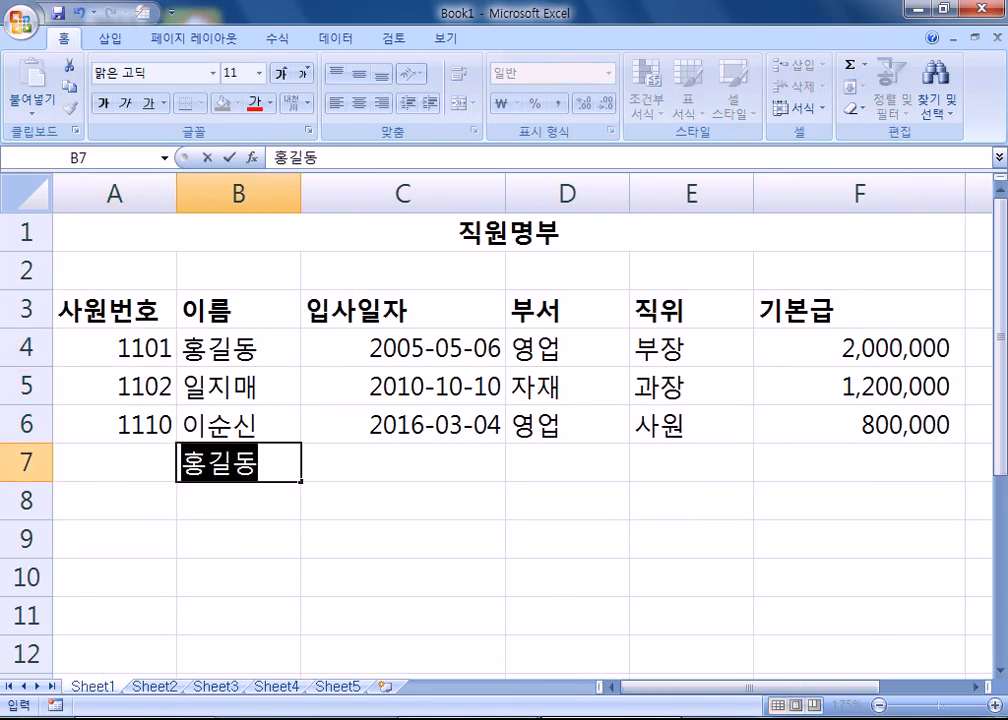
# Split the name in row 7, keeping only the family name in B7 and entering the given name in C7.
pyautogui.press('Right')
pyautogui.press('Left')
pyautogui.press('F2')
pyautogui.press('BackSpace')
pyautogui.press('BackSpace')
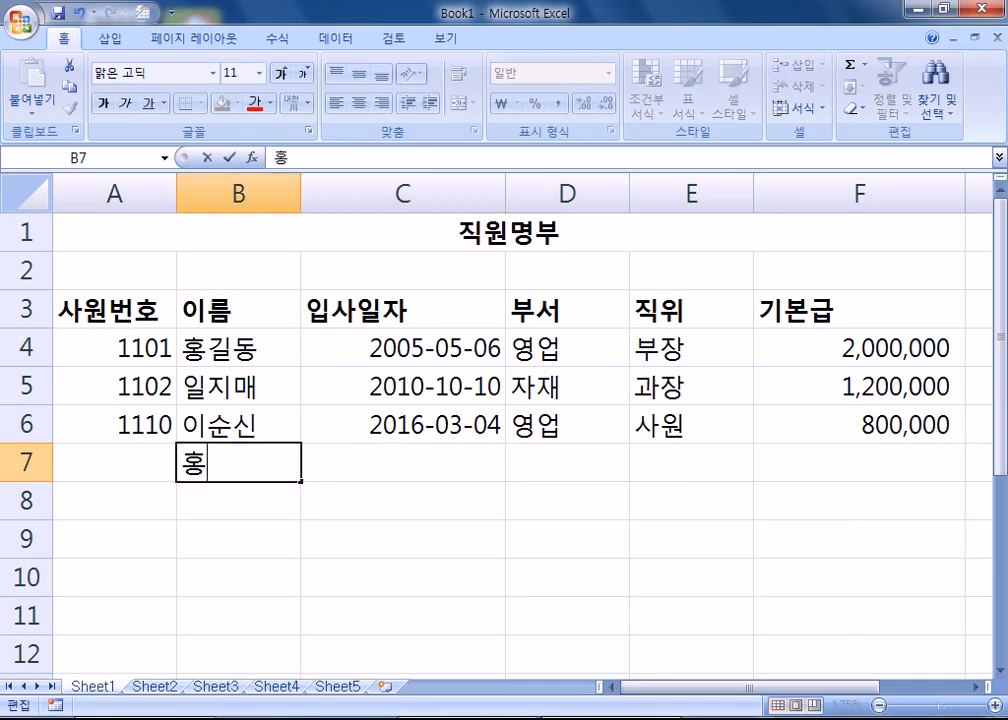
pyautogui.press('Tab')
pyautogui.write('길동')
pyautogui.press('Return')
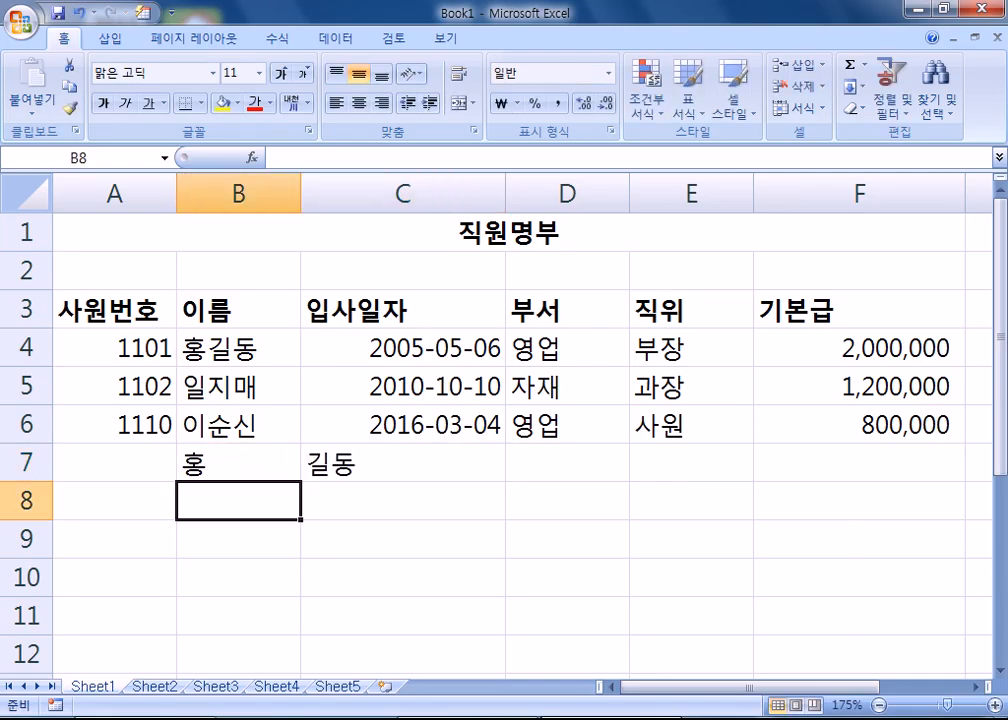
# Select the split name in B7:C7, the full name in B4, and cells B7 and C7 individually to compare them.
pyautogui.moveTo(178, 465); pyautogui.dragTo(427, 477)
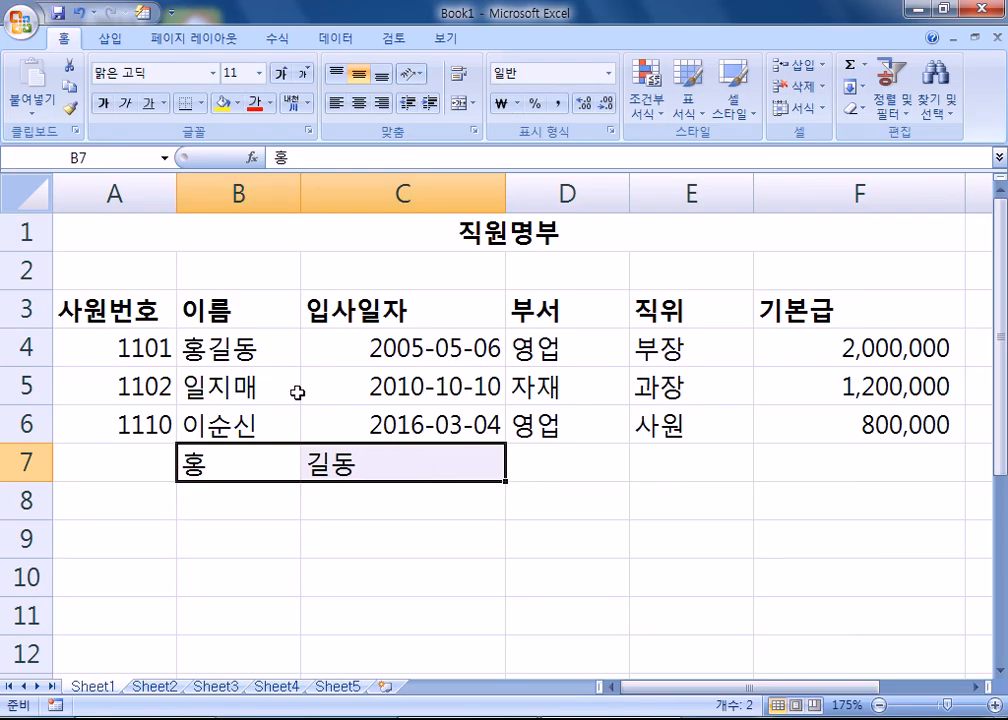
pyautogui.click(245, 344)
pyautogui.click(229, 471)
pyautogui.click(336, 464)
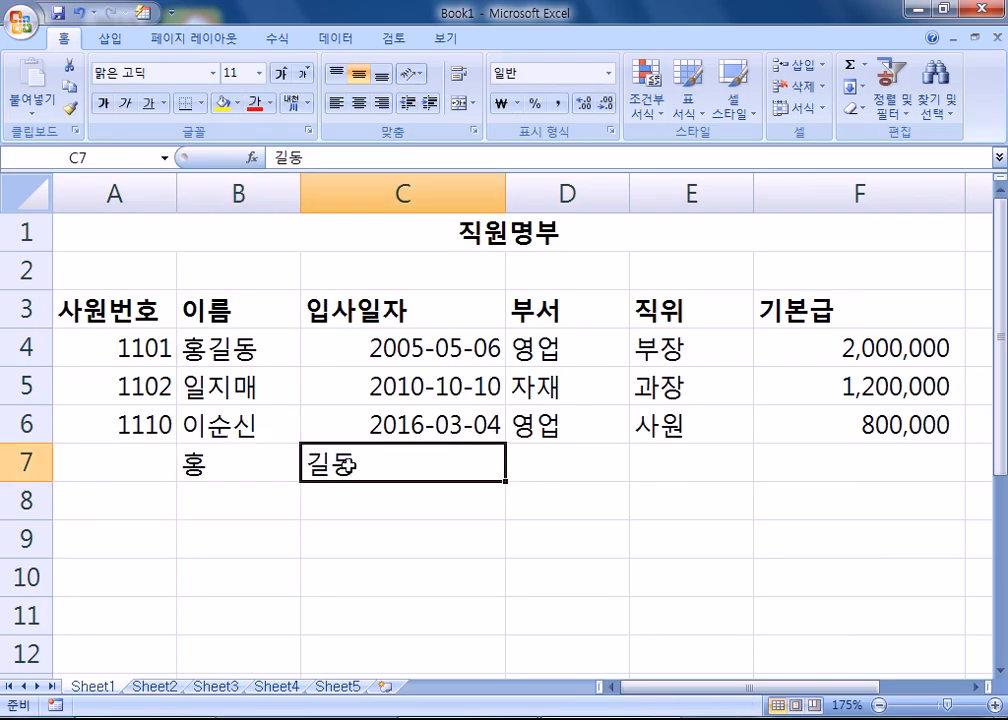
# Clear the split name from B7:C7 below the employee list and select the first employee number in A4.
pyautogui.click(263, 463)
pyautogui.click(381, 449)
pyautogui.moveTo(272, 465); pyautogui.dragTo(435, 463)
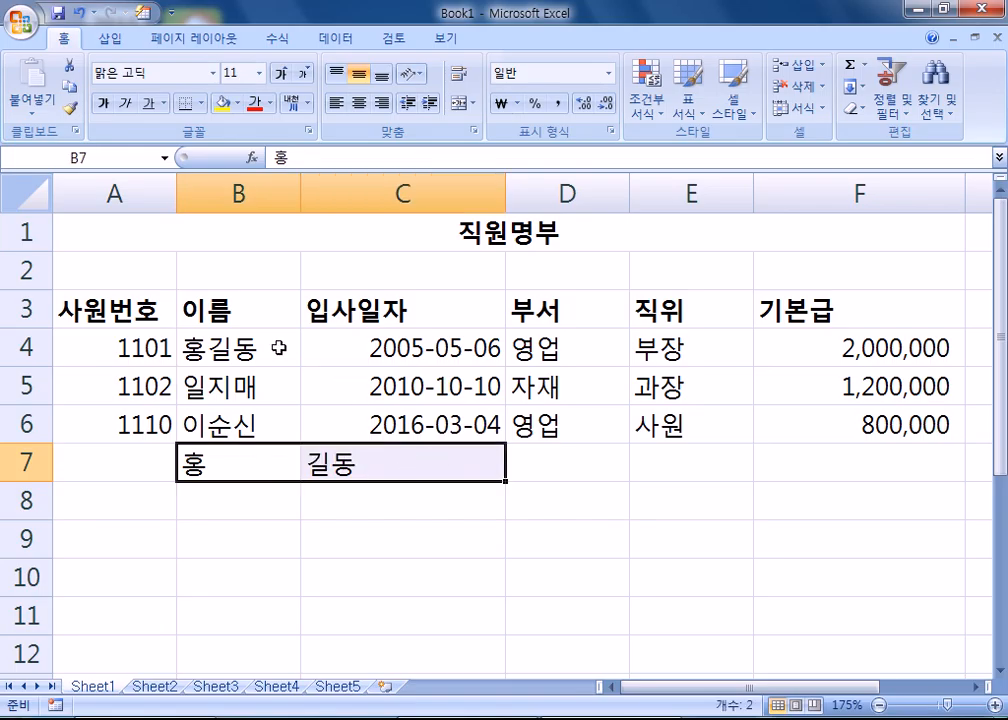
pyautogui.click(240, 356)
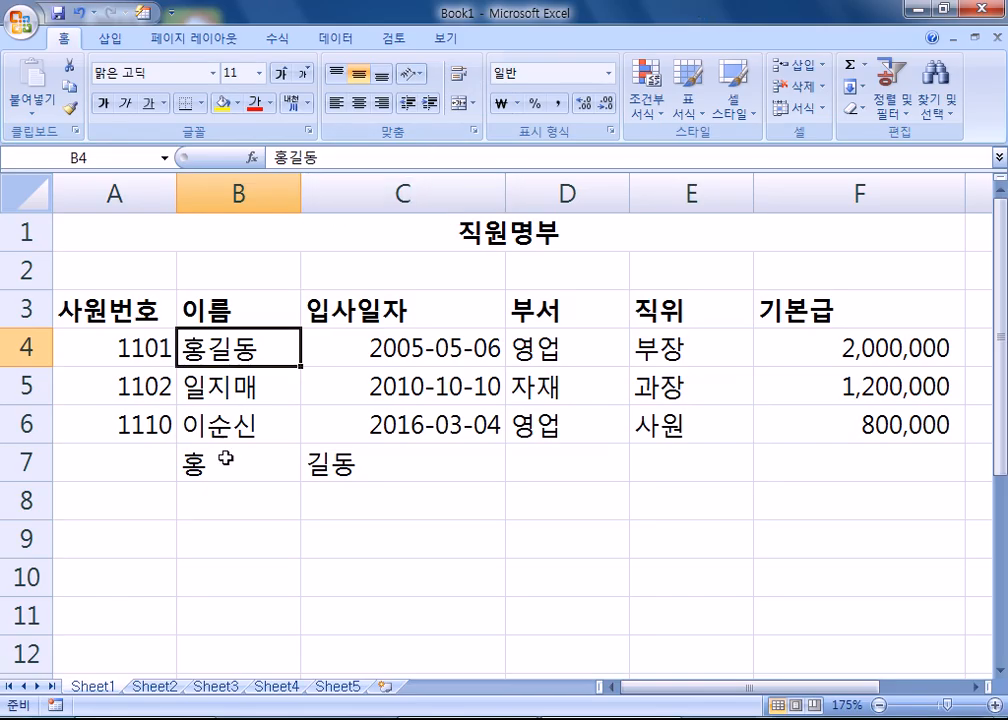
pyautogui.moveTo(203, 466); pyautogui.dragTo(350, 460)
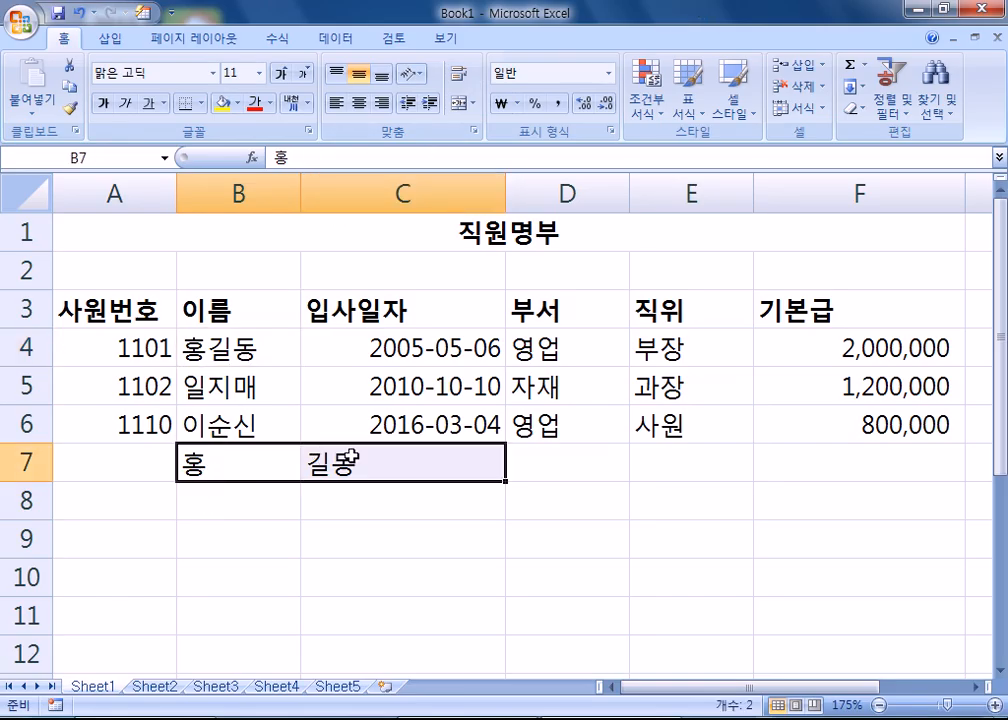
pyautogui.press('Delete')
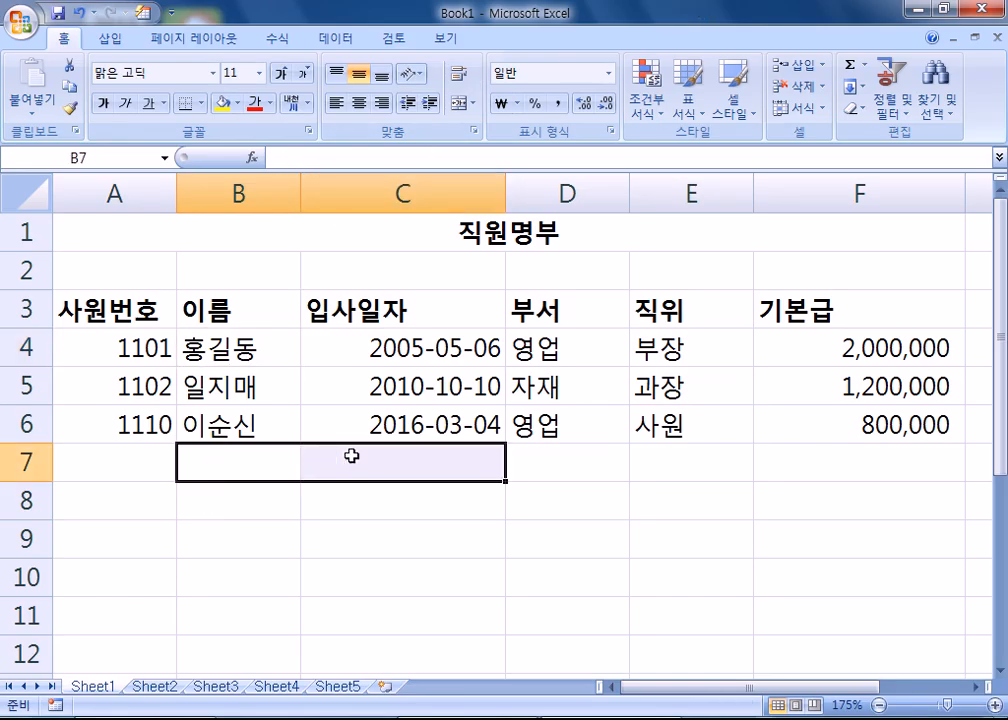
pyautogui.hotkey('ctrl', 'Home')
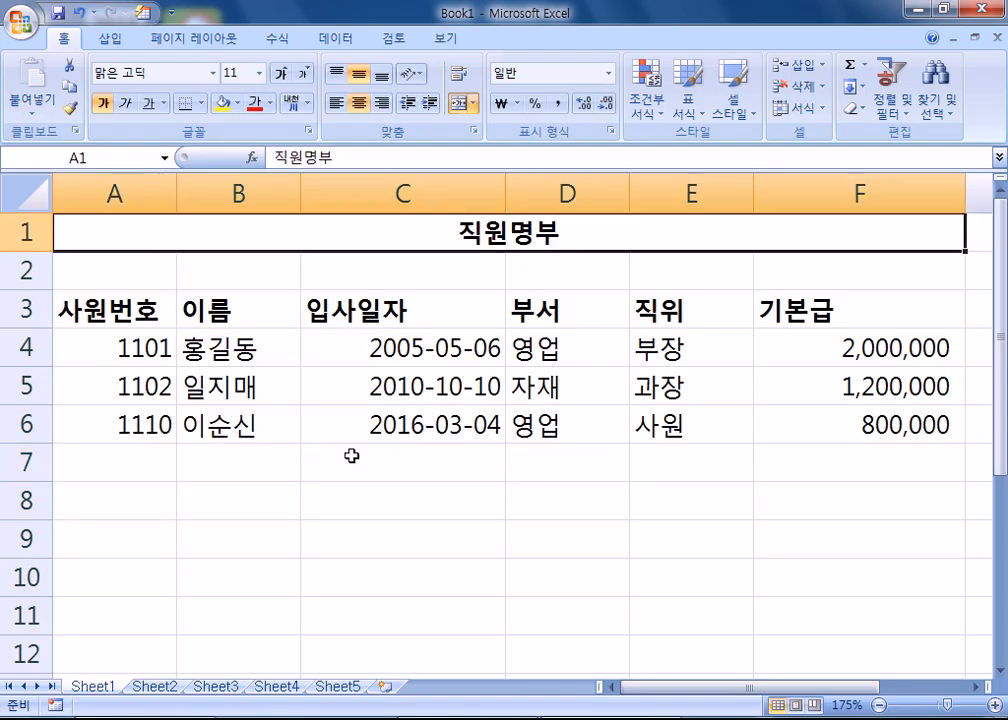
pyautogui.click(140, 346)
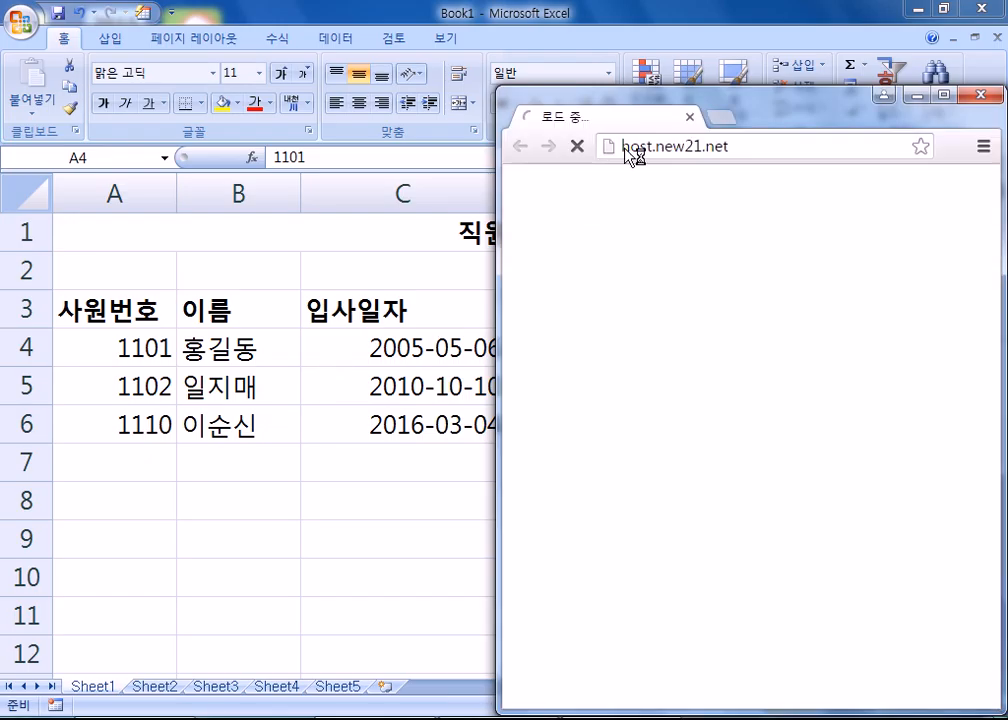
# Switch to the web browser, maximize host.new21.net and open the 시나공 site from its IT 자격증 links.
pyautogui.click(946, 94)
pyautogui.scroll(-10, 90, 298)
pyautogui.scroll(-1, 92, 298)
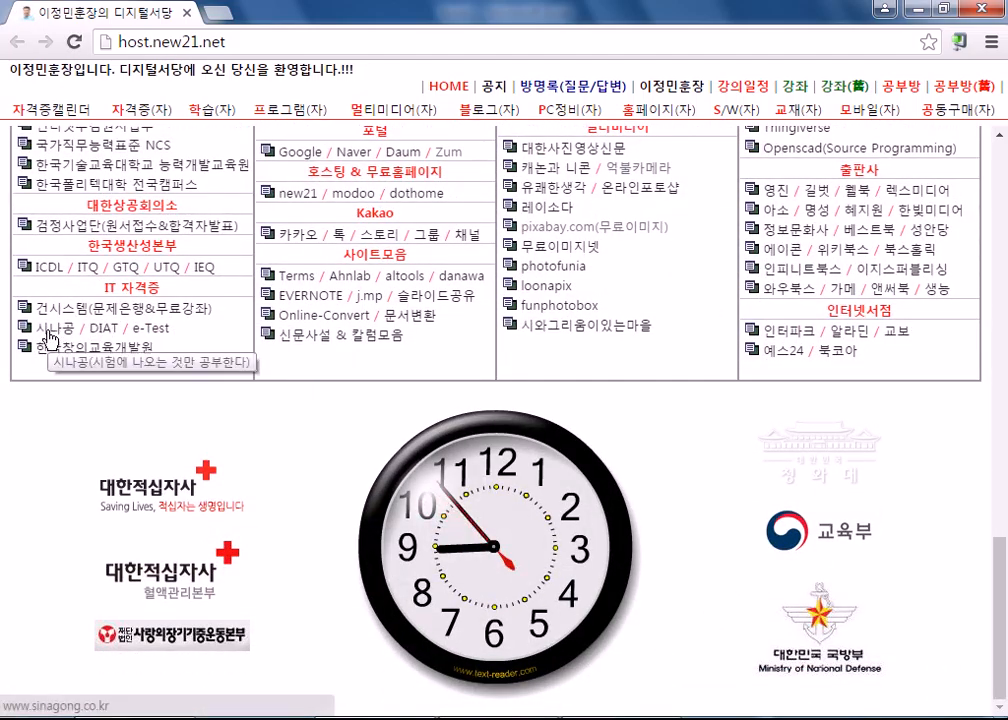
pyautogui.scroll(5, 50, 345)
pyautogui.scroll(-5, 50, 345)
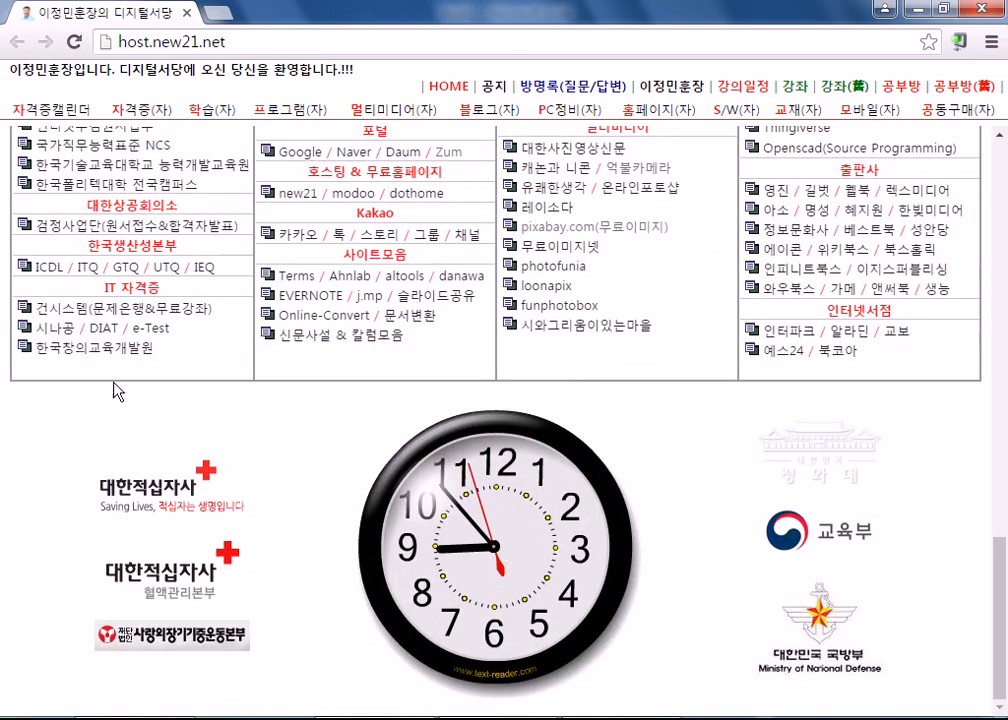
pyautogui.click(57, 338)
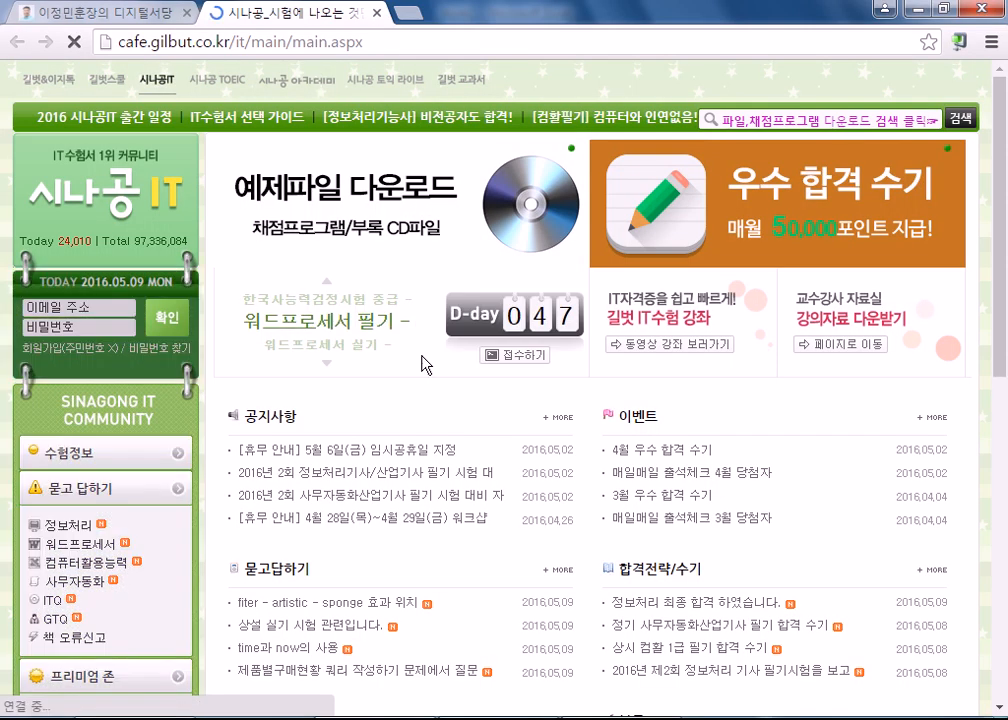
# Look through the 시나공 IT main page's exam material and community sections, close the page and return to Excel.
pyautogui.click(79, 327)
pyautogui.scroll(-4, 60, 335)
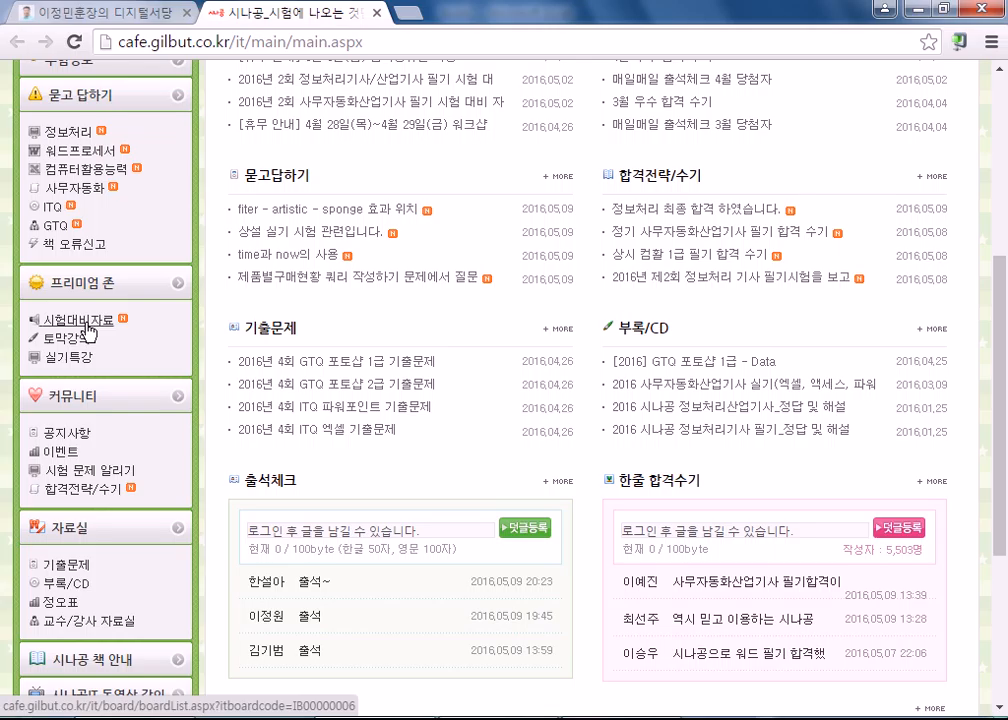
pyautogui.scroll(4, 162, 177)
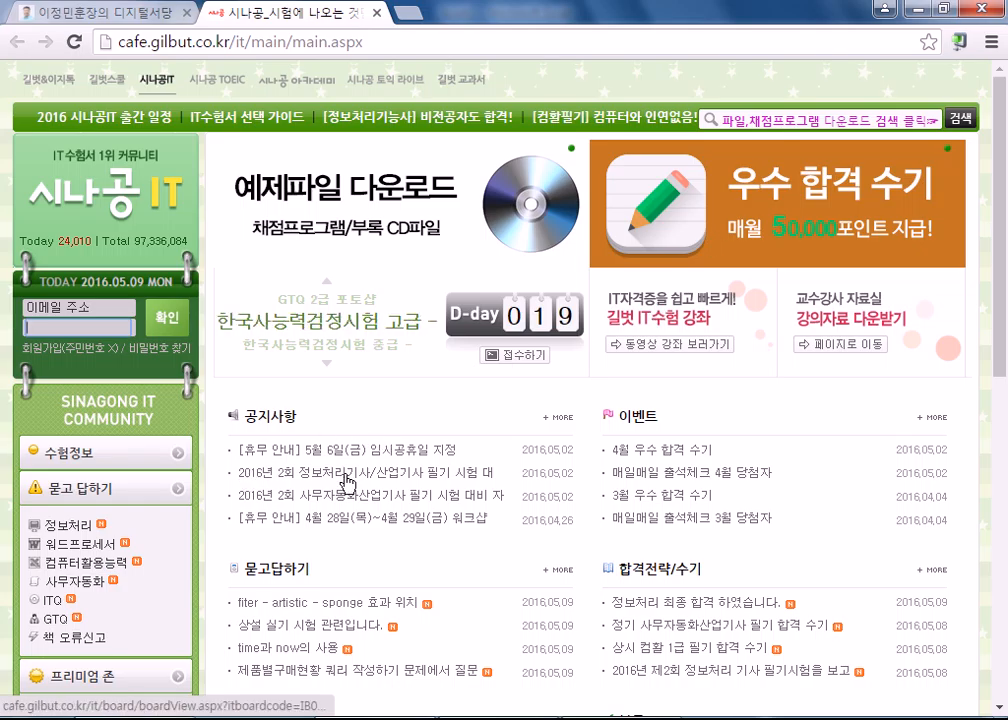
pyautogui.click(377, 13)
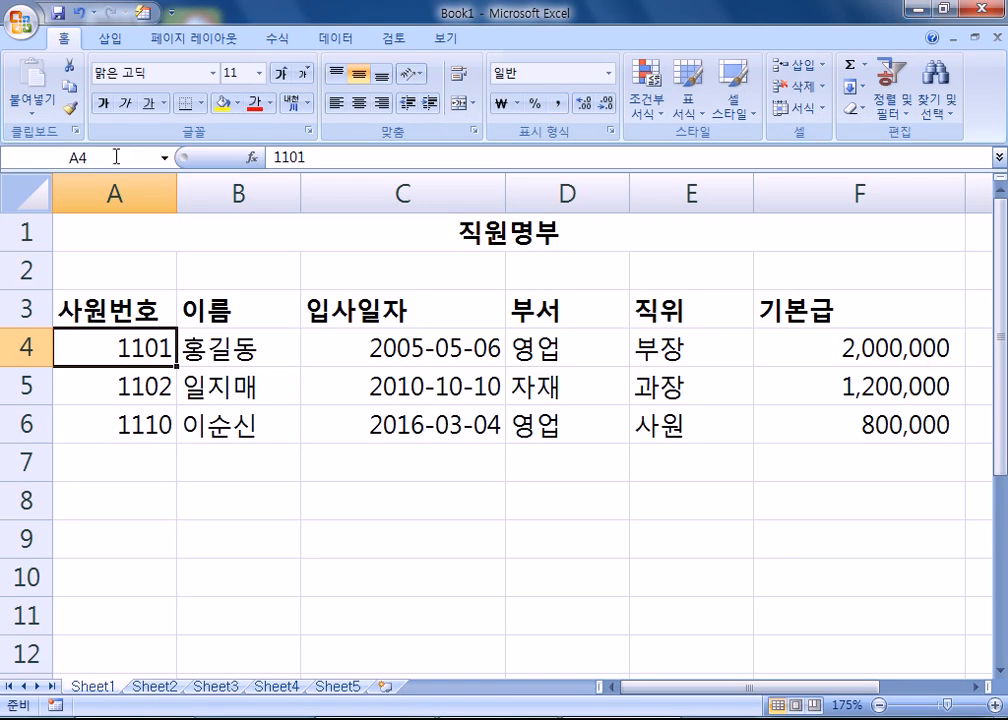
pyautogui.click(20, 20)
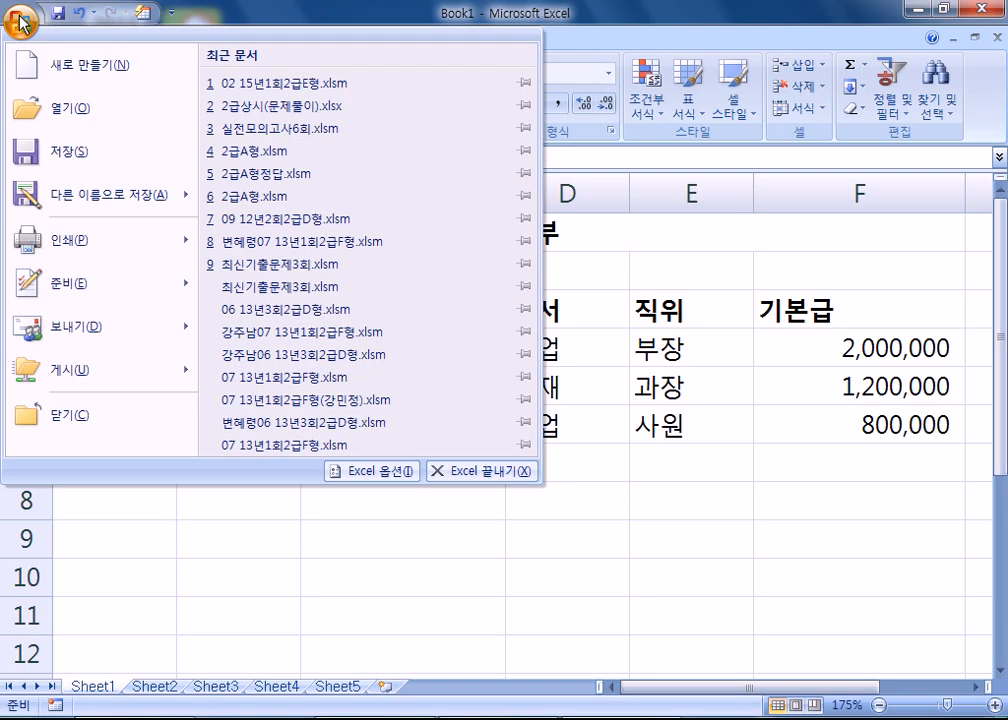
pyautogui.click(20, 20)
pyautogui.click(20, 20)
pyautogui.click(20, 20)
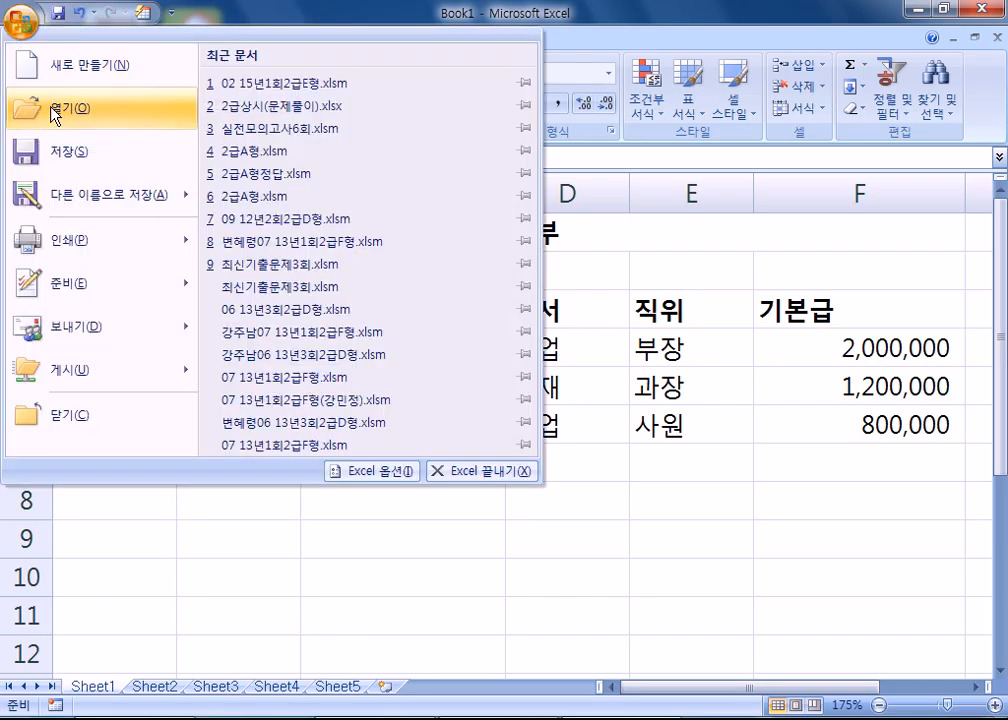
pyautogui.click(51, 108)
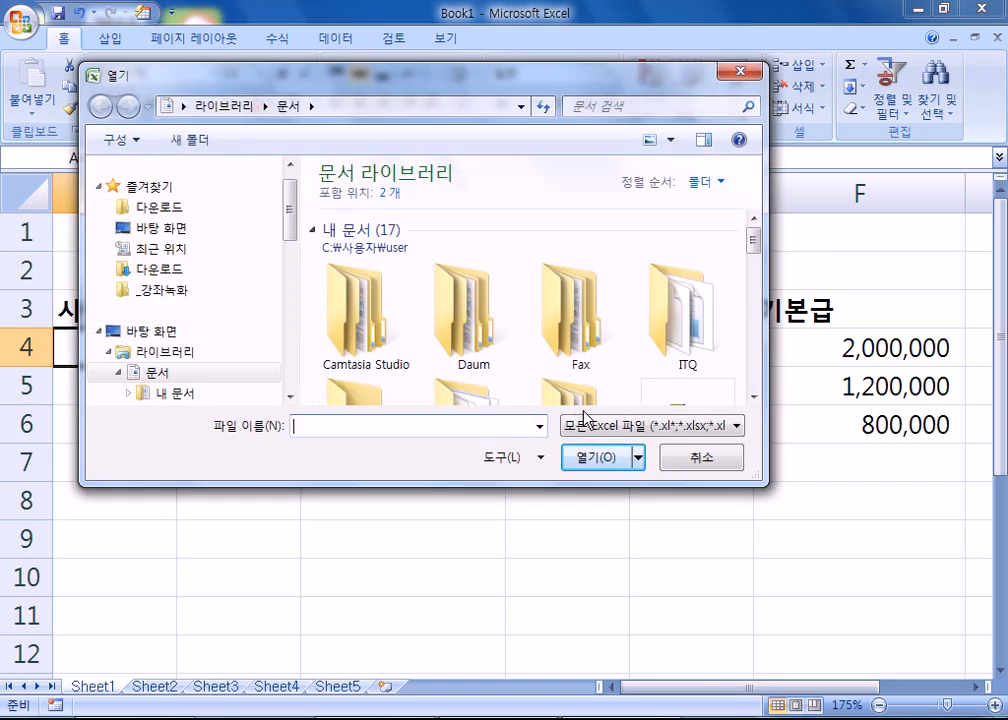
pyautogui.click(694, 457)
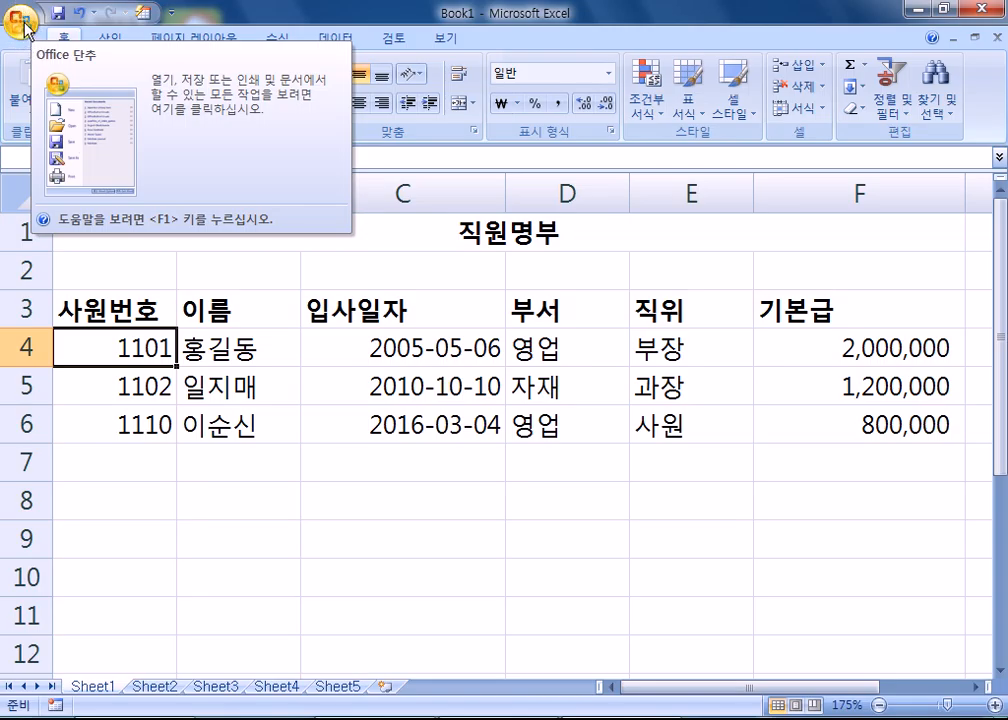
# Open the workbook 섹션01문제.xlsm from the 01 섹션 folder inside 길벗컴활2급_실습파일_2016년판 on drive D.
pyautogui.click(22, 22)
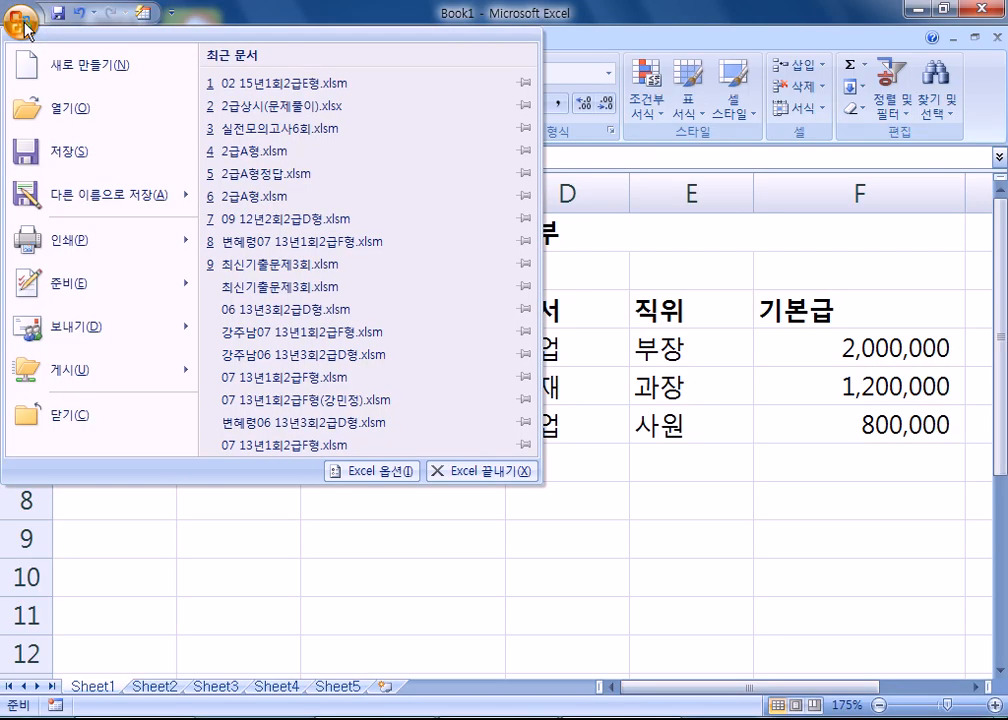
pyautogui.click(65, 121)
pyautogui.moveTo(220, 82); pyautogui.dragTo(186, 22)
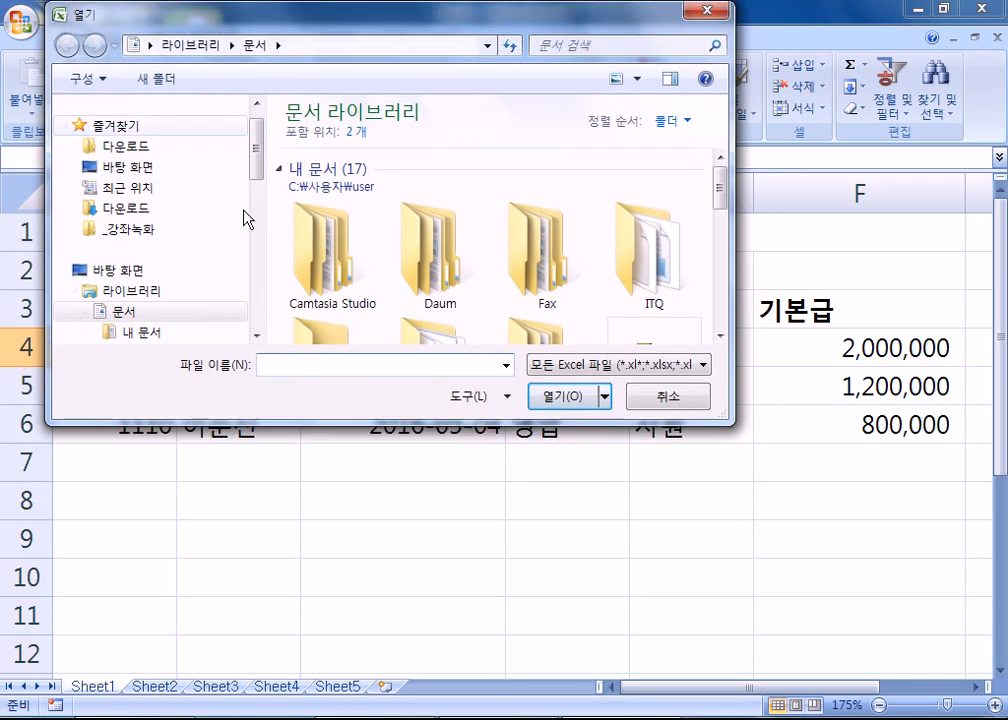
pyautogui.moveTo(303, 420); pyautogui.dragTo(303, 466)
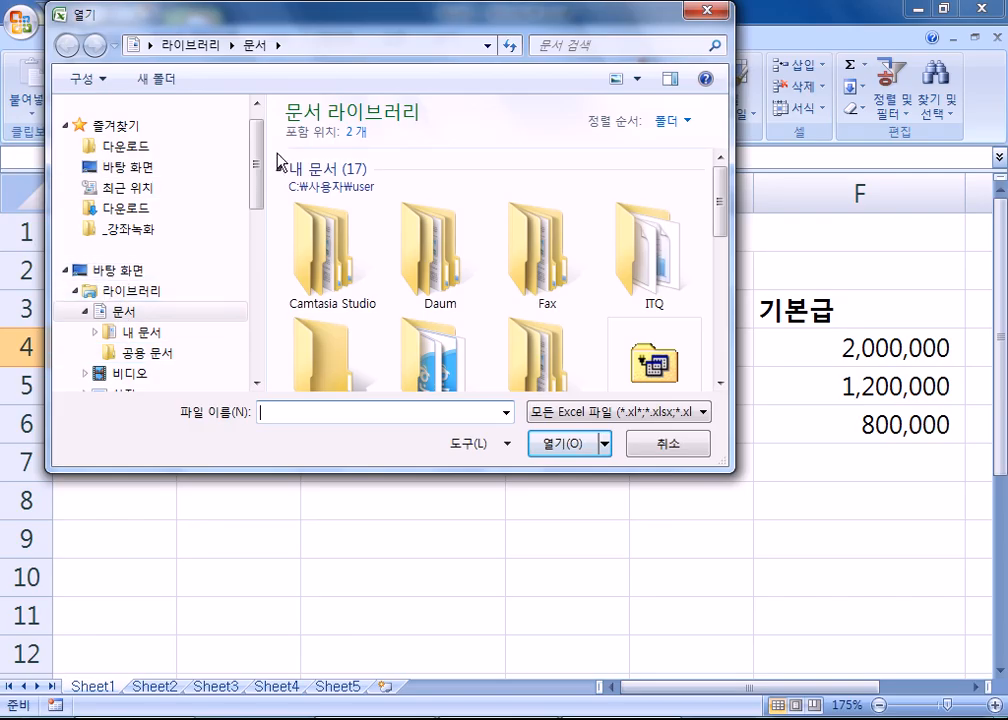
pyautogui.moveTo(263, 187); pyautogui.dragTo(259, 335)
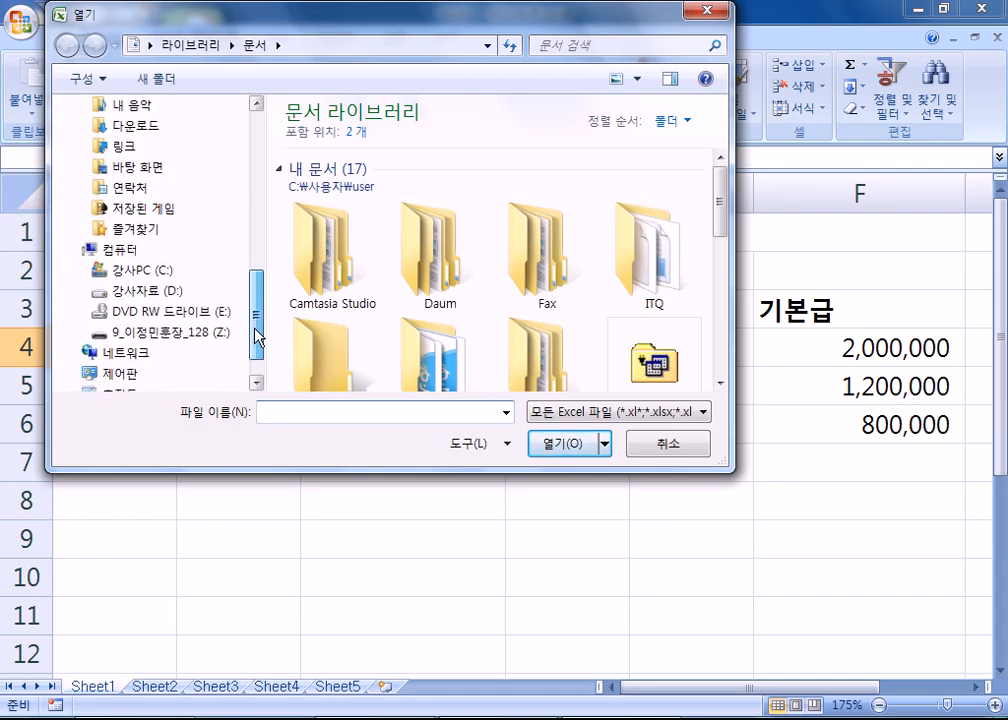
pyautogui.click(133, 292)
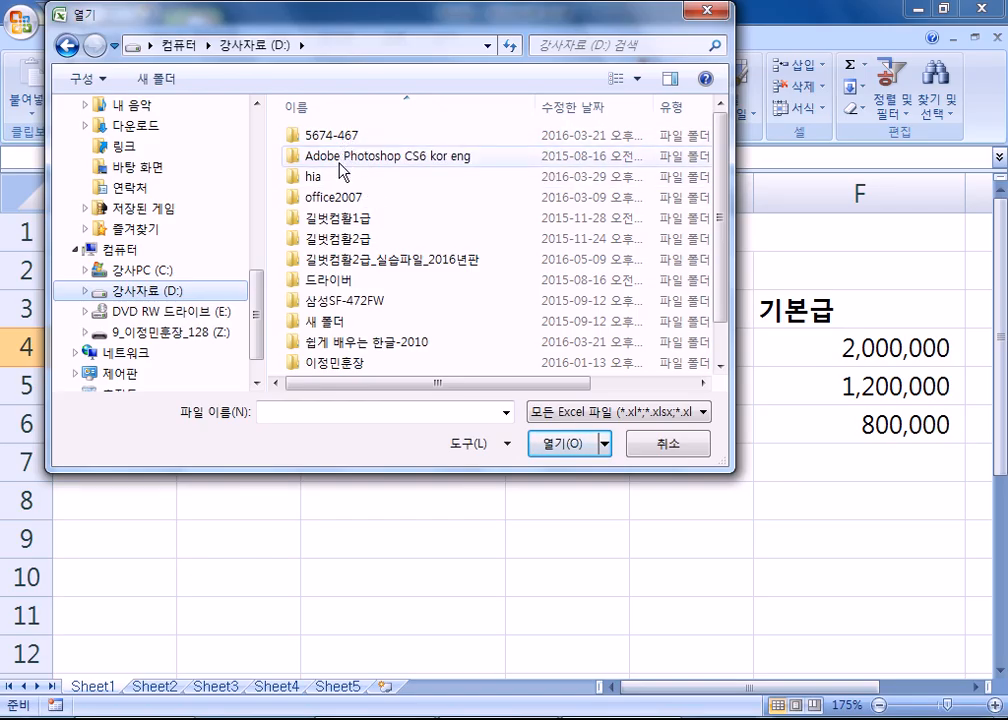
pyautogui.doubleClick(434, 266)
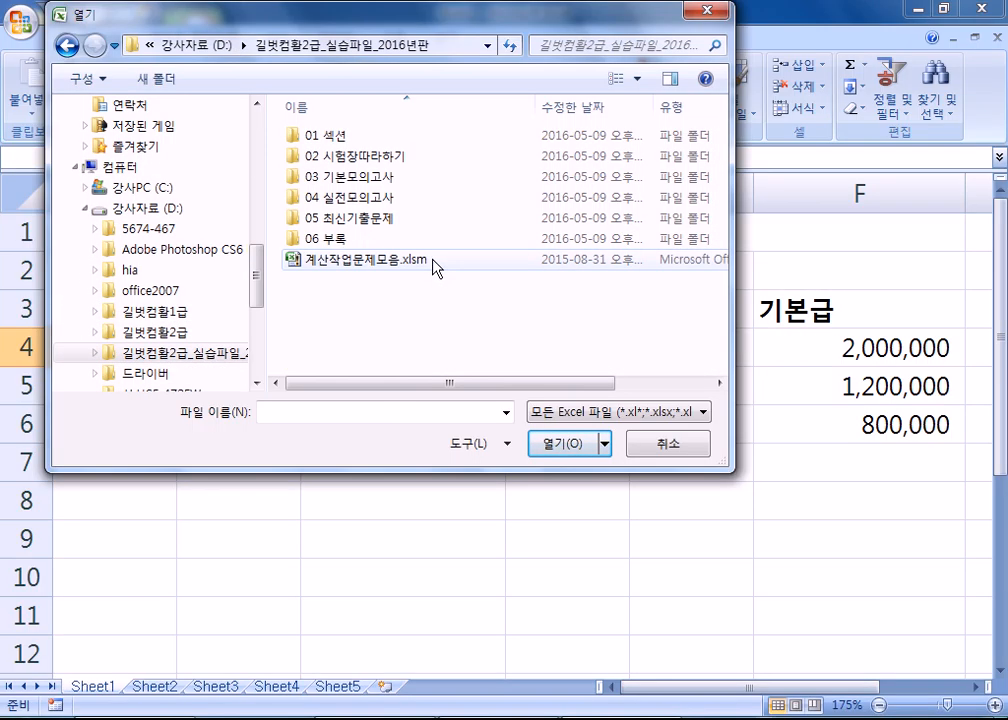
pyautogui.doubleClick(333, 138)
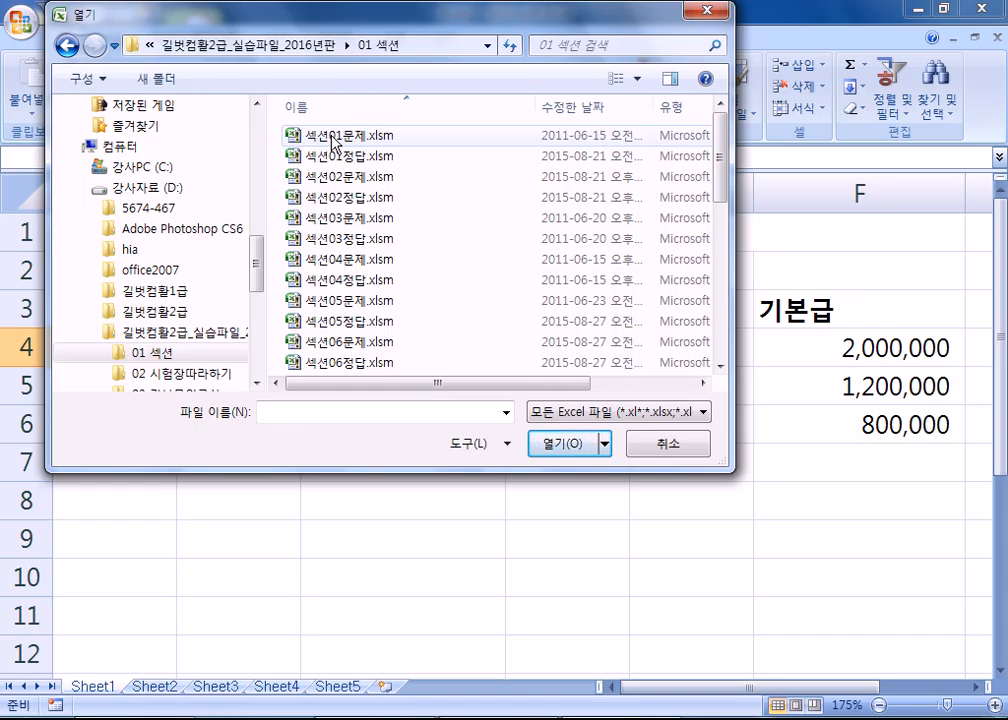
pyautogui.doubleClick(333, 138)
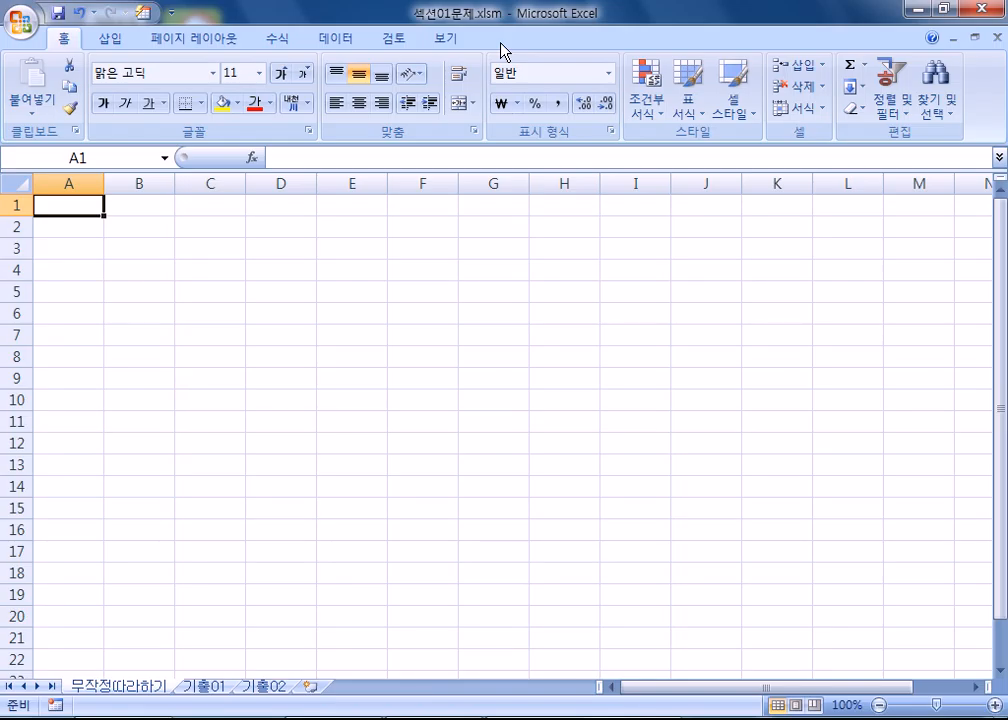
# Enter the title "고객 관리 현황" in cell A1 of the 무작정따라하기 sheet.
pyautogui.scroll(6, 501, 44)
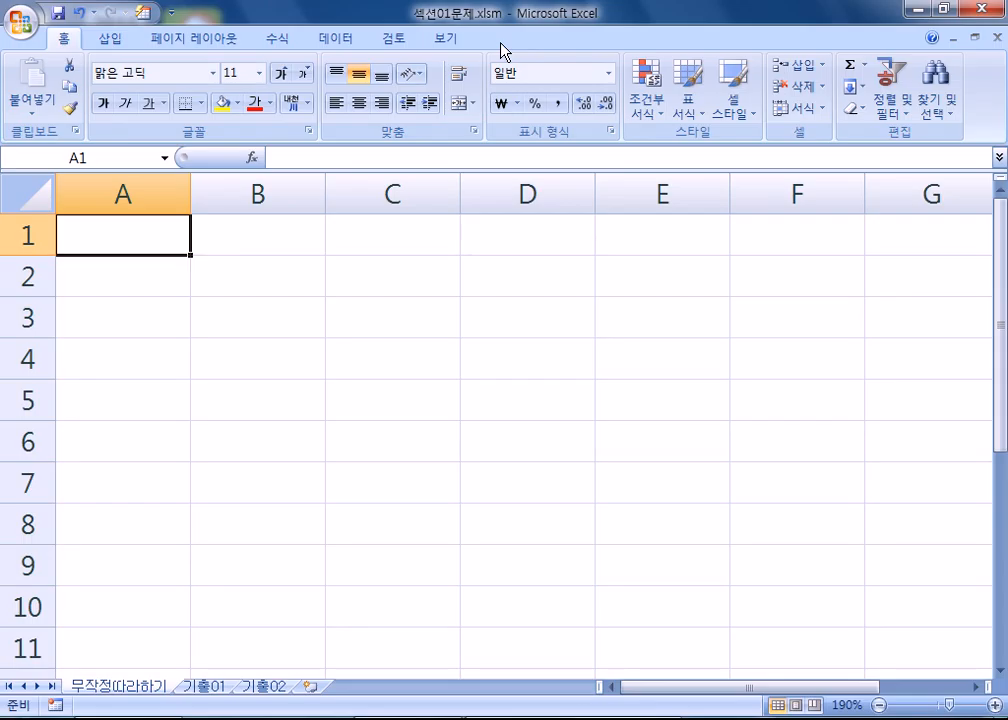
pyautogui.write('고객관리')
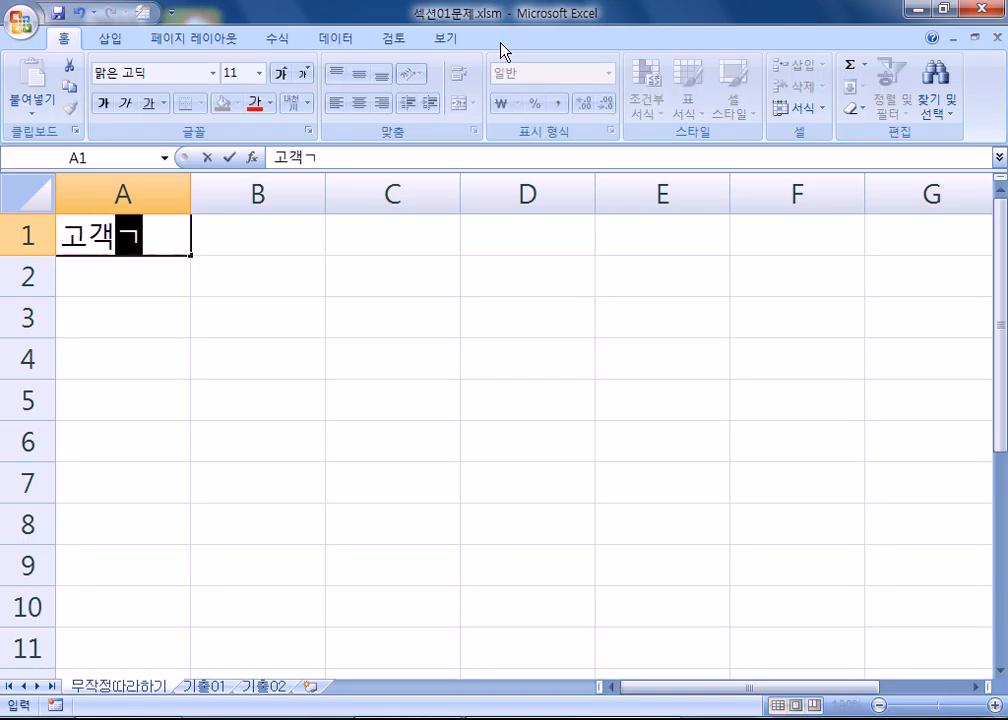
pyautogui.press('BackSpace')
pyautogui.press('BackSpace')
pyautogui.press('BackSpace')
pyautogui.press('BackSpace')
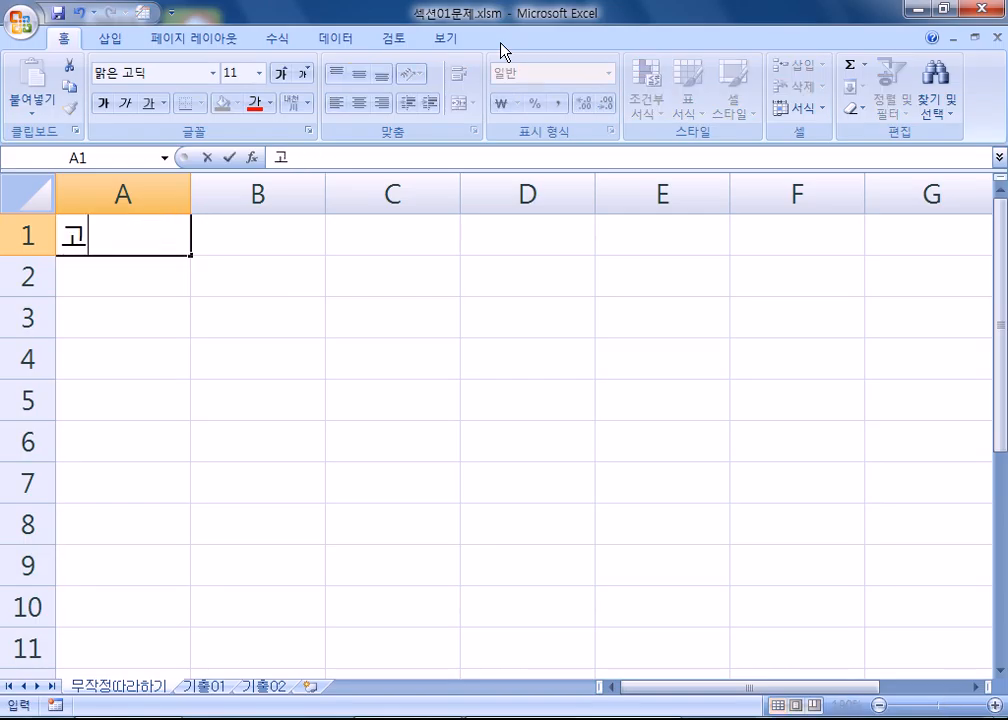
pyautogui.write('객 관')
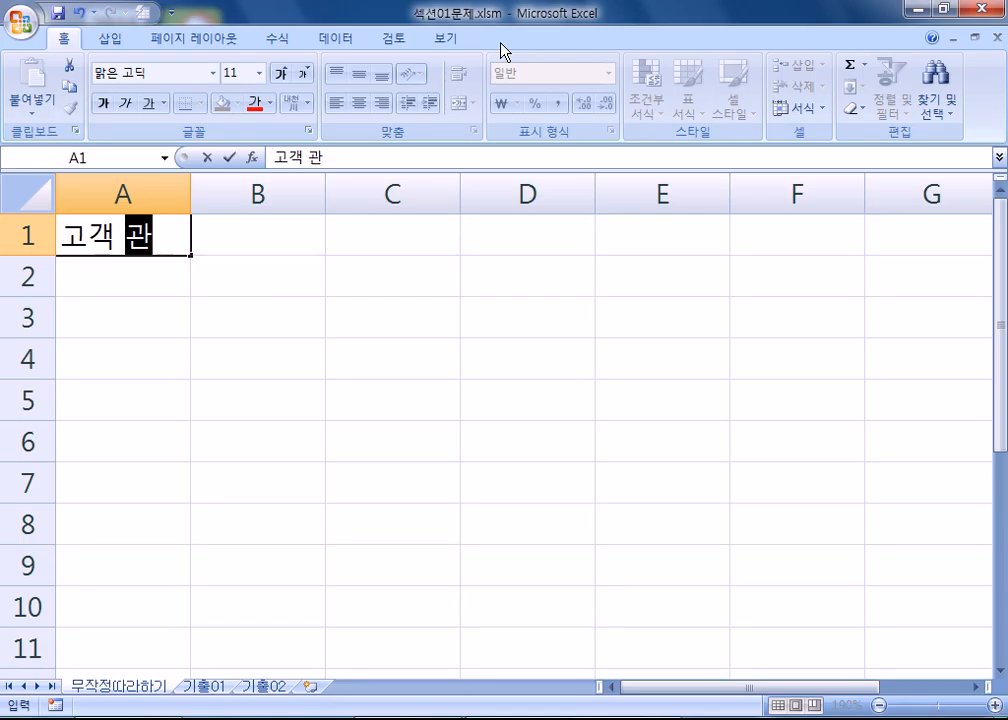
pyautogui.write('리 현황')
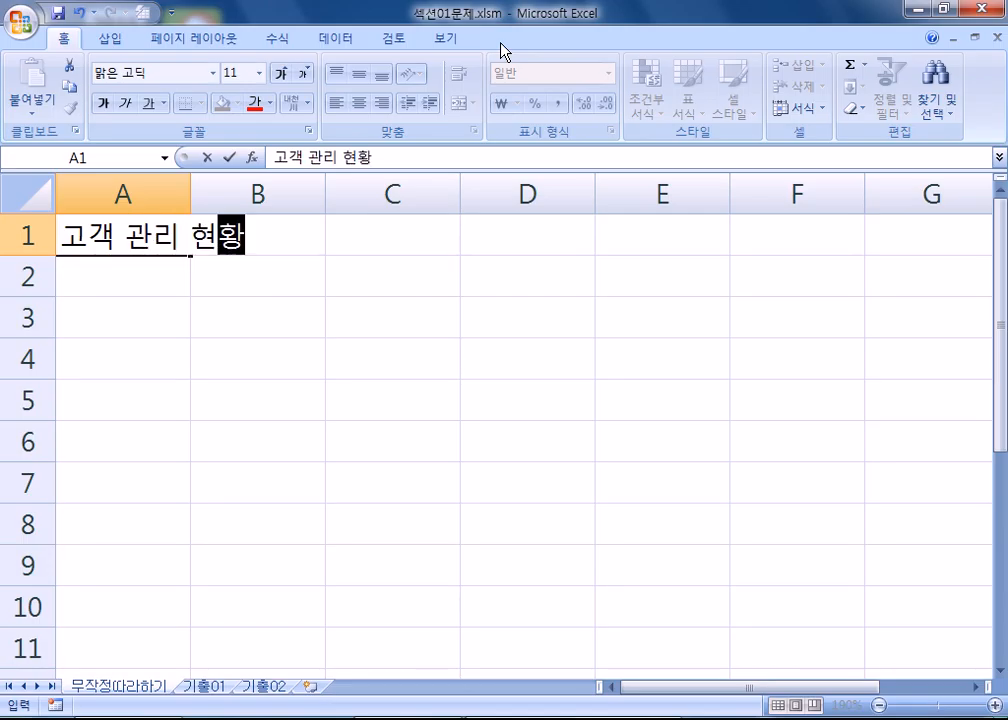
# Enter "247 Page" in cell D1, with a space between the number and the word.
pyautogui.press('Tab')
pyautogui.press('Tab')
pyautogui.press('Tab')
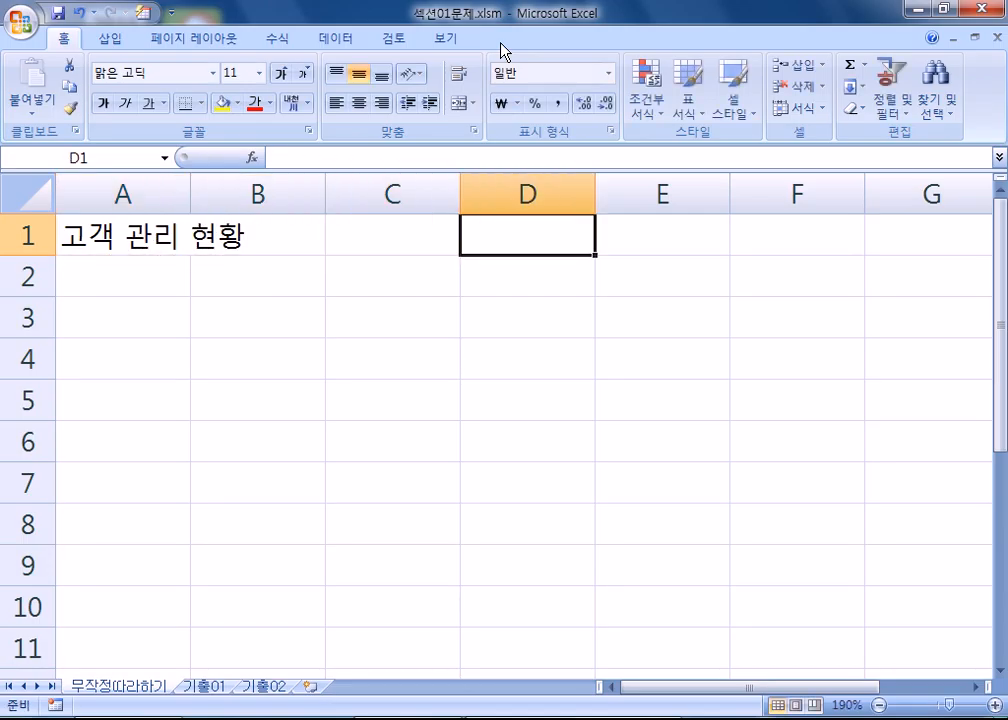
pyautogui.write('247')
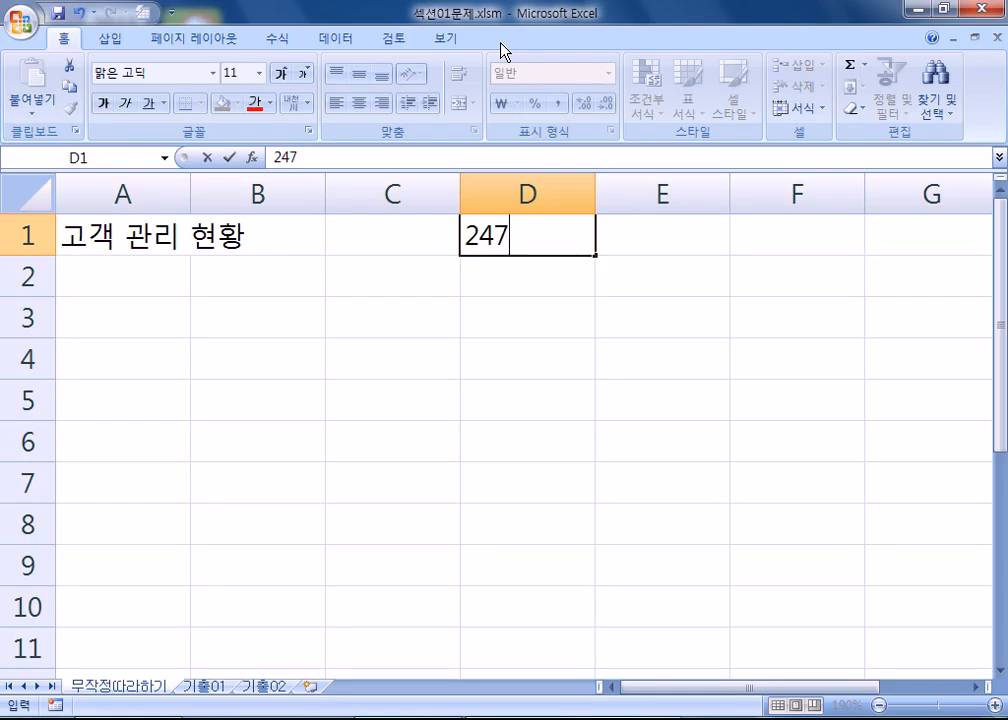
pyautogui.write('Page')
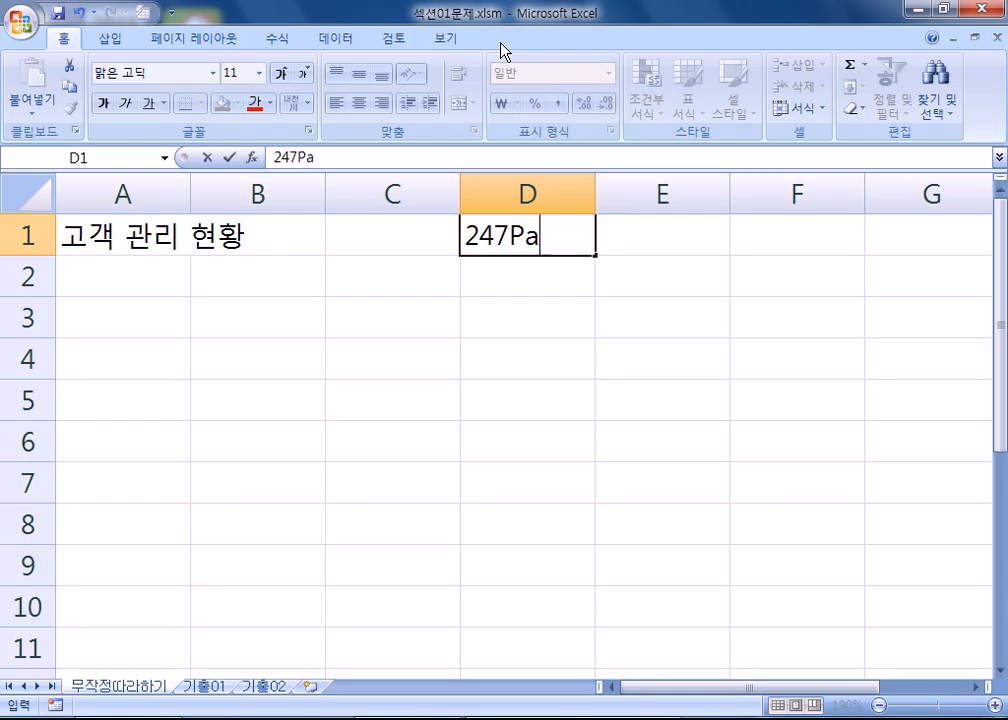
pyautogui.press('Return')
pyautogui.press('Up')
pyautogui.press('Right')
pyautogui.press('Right')
pyautogui.press('Right')
pyautogui.press('F2')
pyautogui.press('Left')
pyautogui.press('Left')
pyautogui.press('Left')
pyautogui.press('Left')
pyautogui.press('Return')
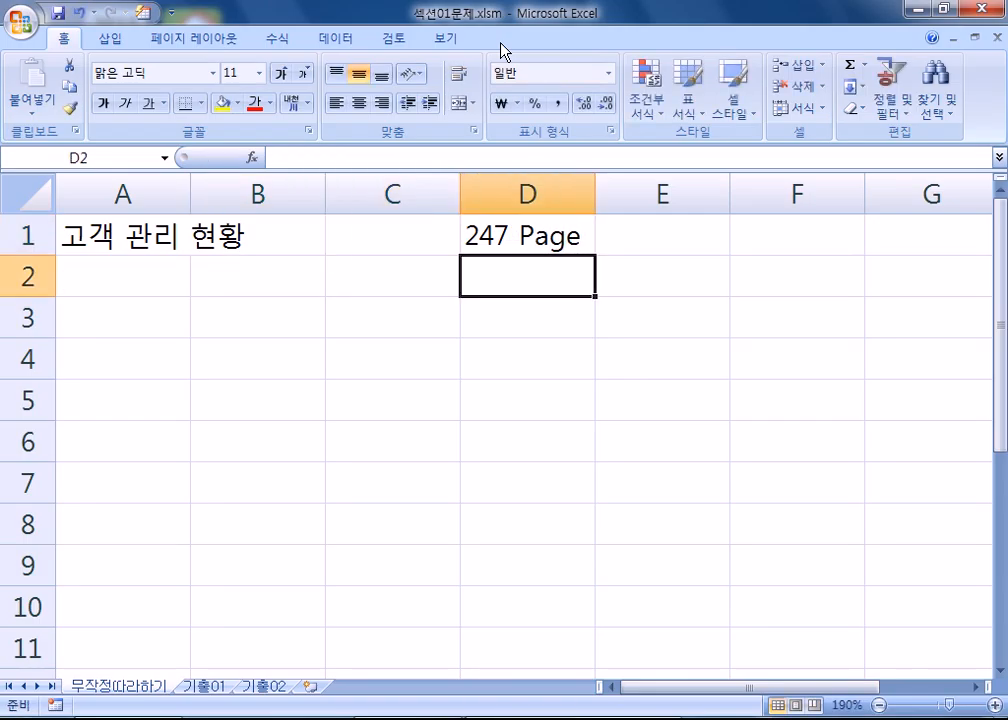
# Enter the column headings 고객코드, 성명 and 주민등록번호 in cells A3 to C3.
pyautogui.press('Down')
pyautogui.press('Left')
pyautogui.press('Left')
pyautogui.press('Left')
pyautogui.write('고객')
pyautogui.press('BackSpace')
pyautogui.write('개코ㅓ')
pyautogui.press('BackSpace')
pyautogui.press('BackSpace')
pyautogui.press('BackSpace')
pyautogui.write('객')
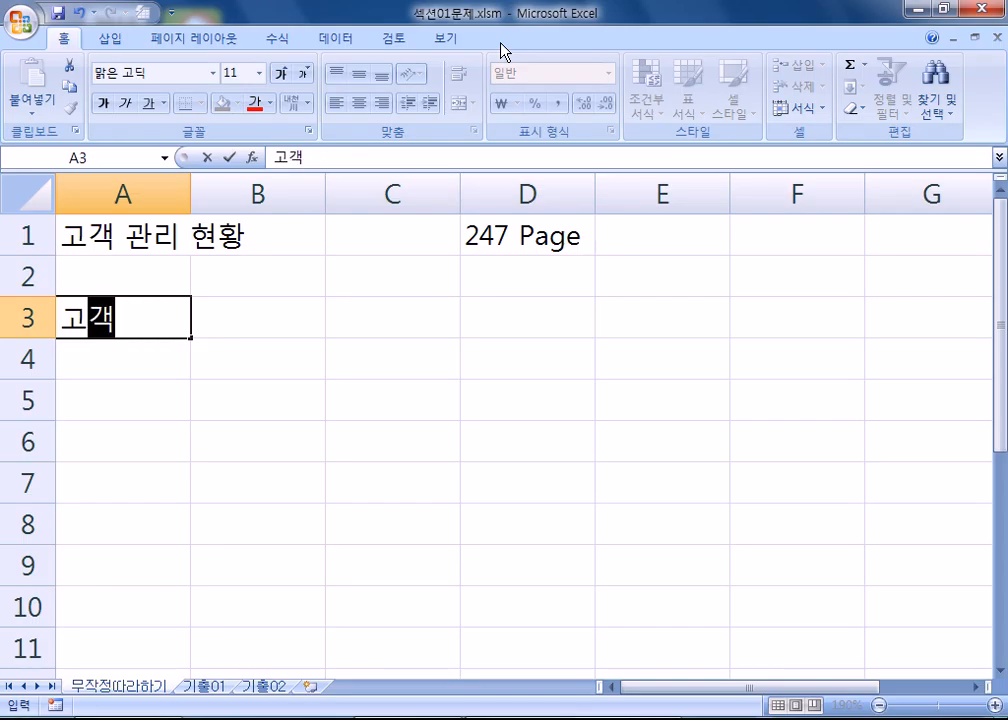
pyautogui.write('코드')
pyautogui.press('Tab')
pyautogui.write('성명')
pyautogui.press('Tab')
pyautogui.write('주민등록번호')
pyautogui.press('Tab')
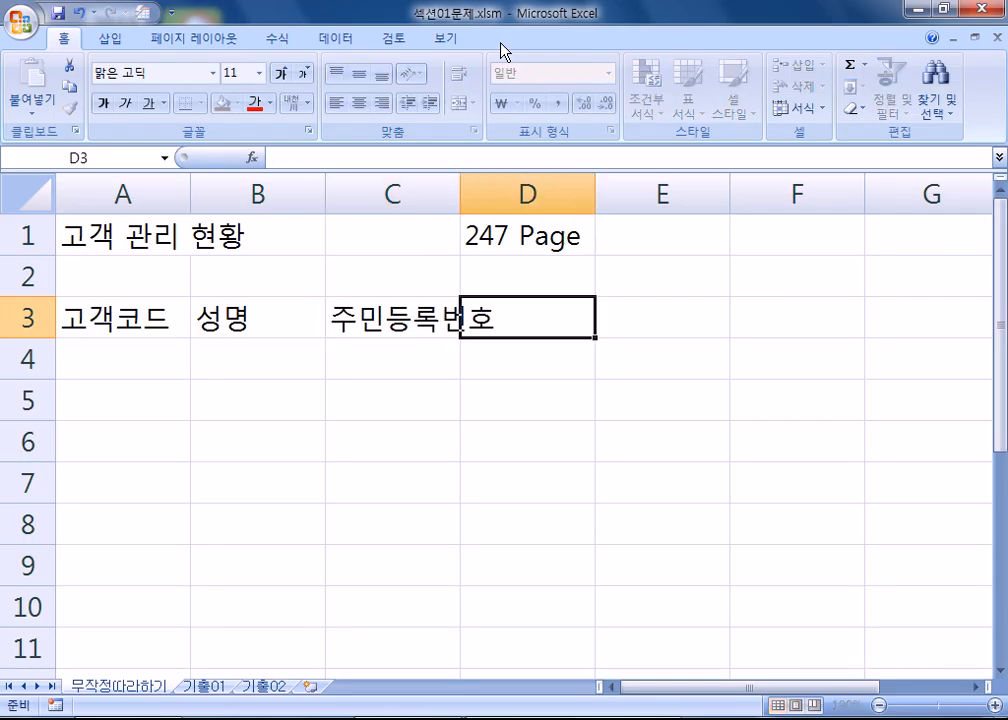
# Complete the heading row with 성별, 거래시작일, 주문금액 and 누적점수 in cells D3 to G3.
pyautogui.write('성별')
pyautogui.press('Tab')
pyautogui.write('거라')
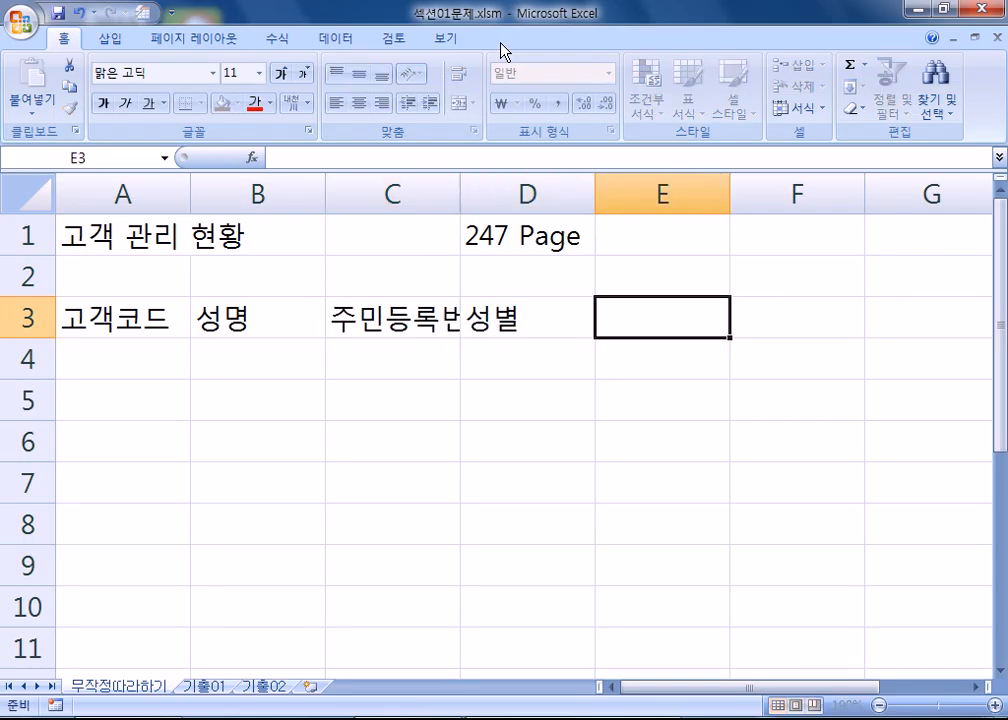
pyautogui.press('BackSpace')
pyautogui.write('ㅐ시자ㄱ일')
pyautogui.press('Tab')
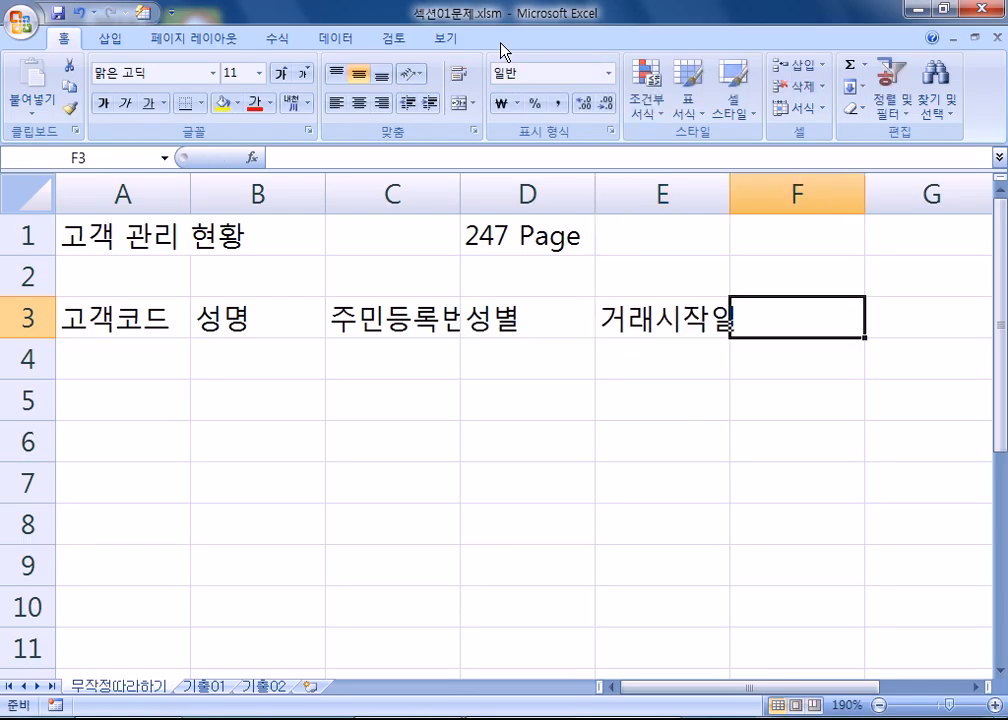
pyautogui.write('주문금액')
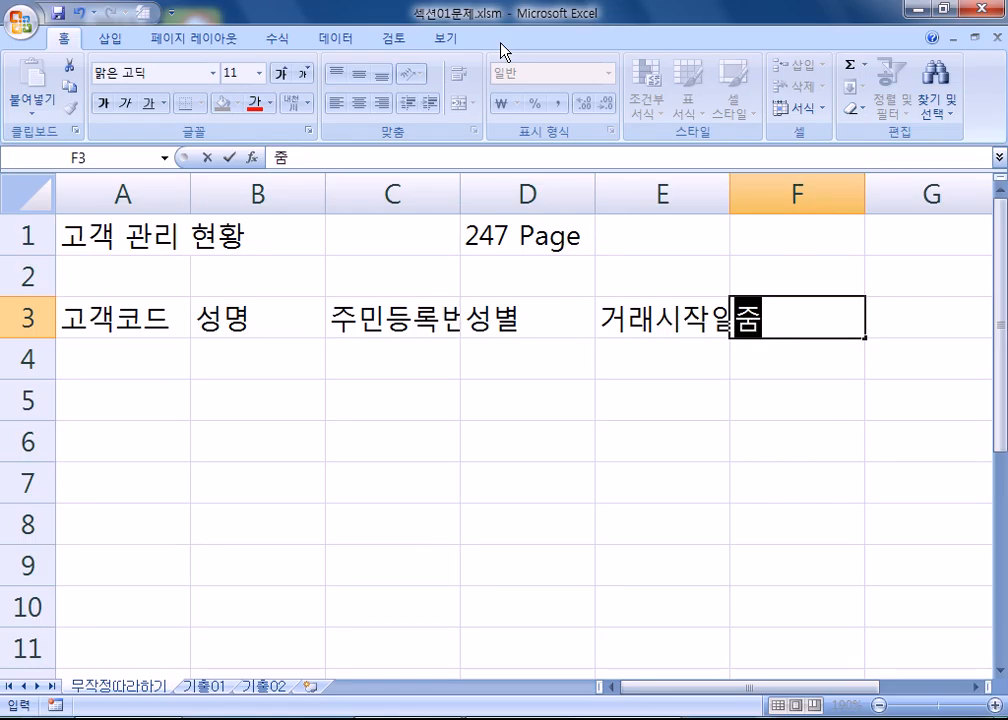
pyautogui.press('Tab')
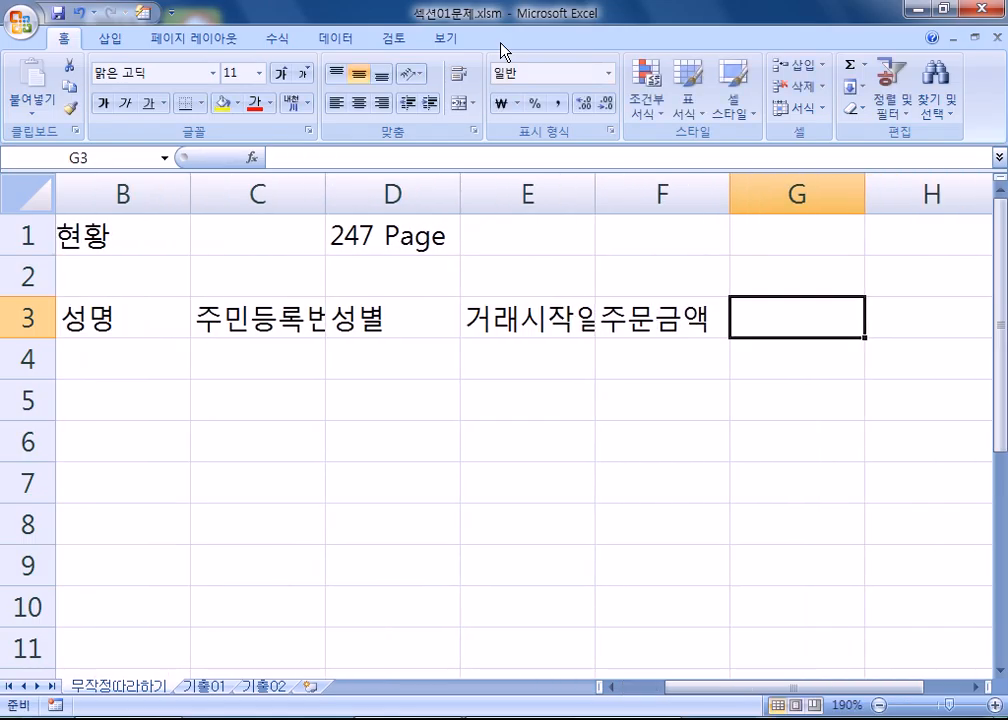
pyautogui.write('누적점수')
pyautogui.press('Return')
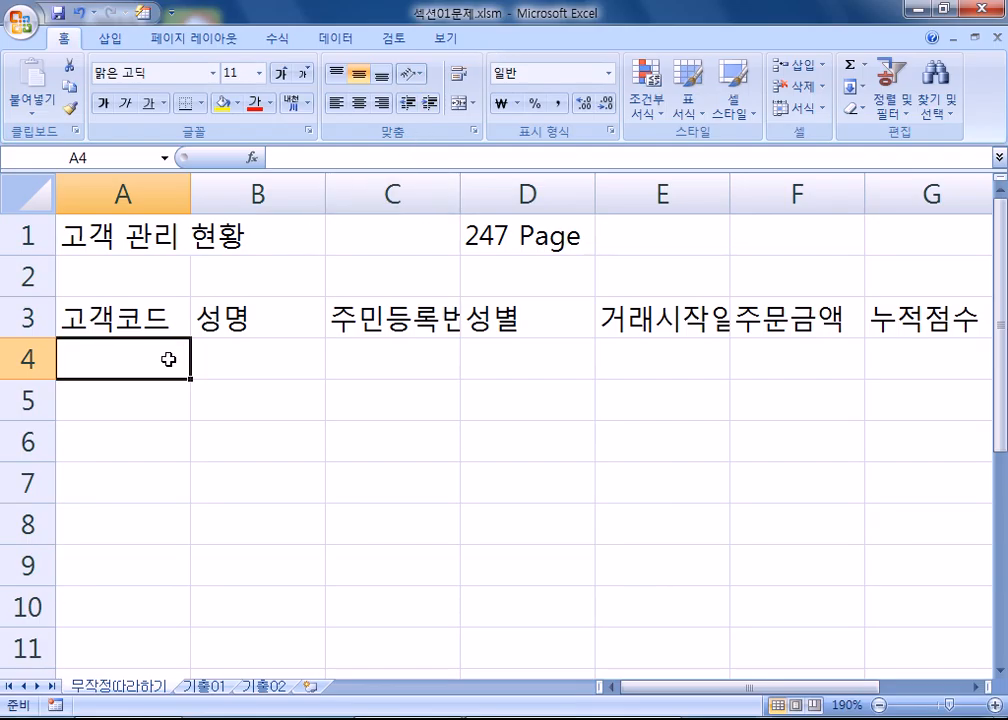
pyautogui.click(183, 317)
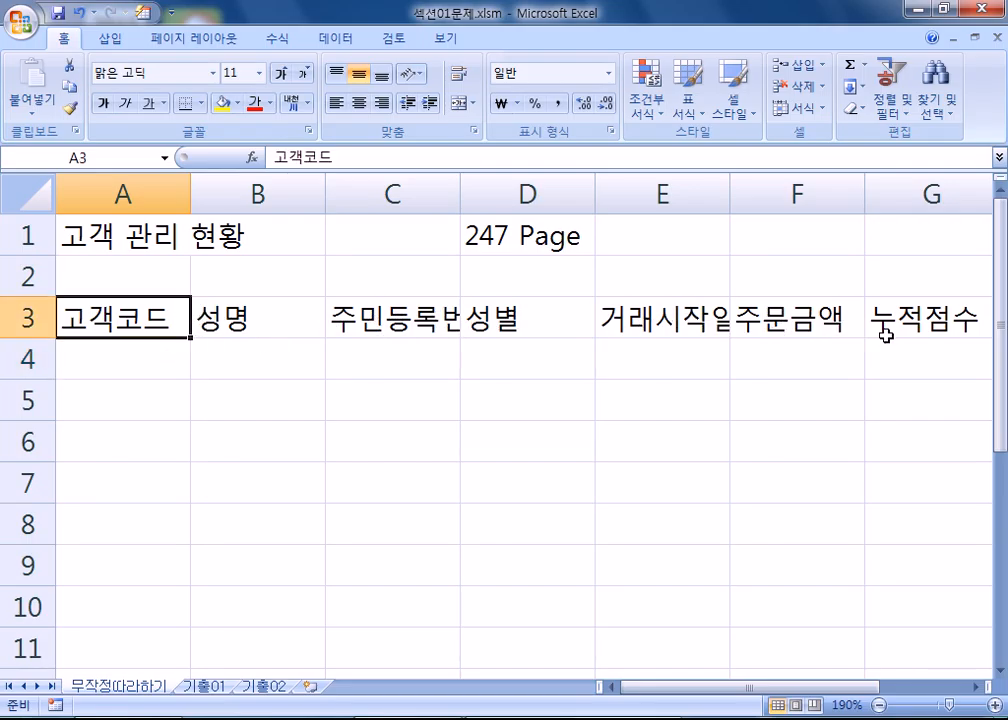
pyautogui.click(142, 358)
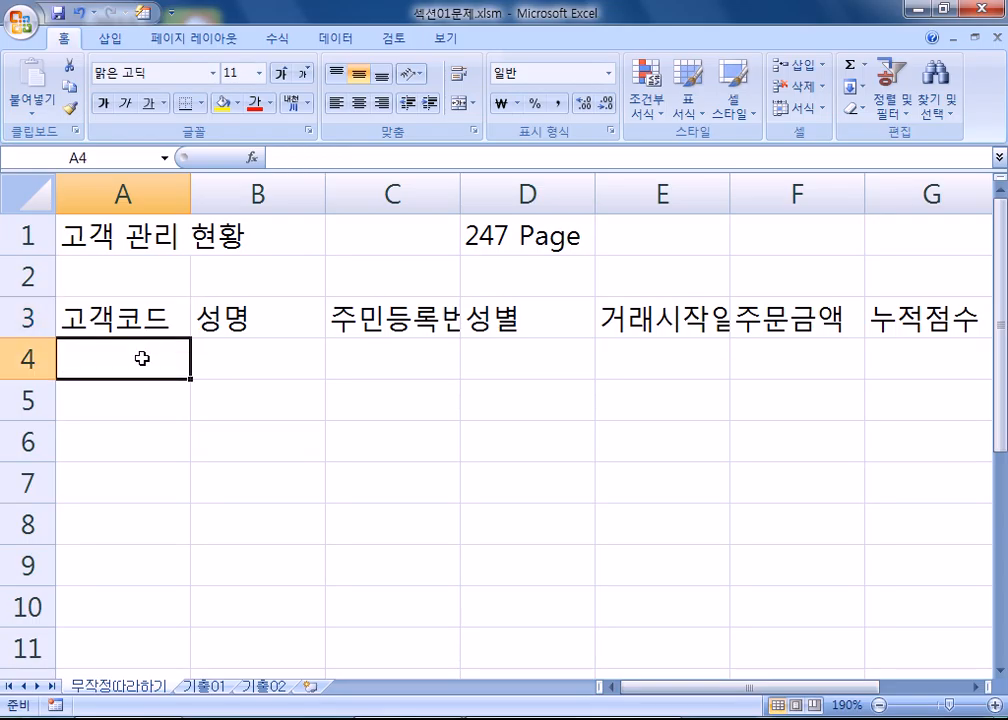
pyautogui.click(285, 352)
pyautogui.click(120, 362)
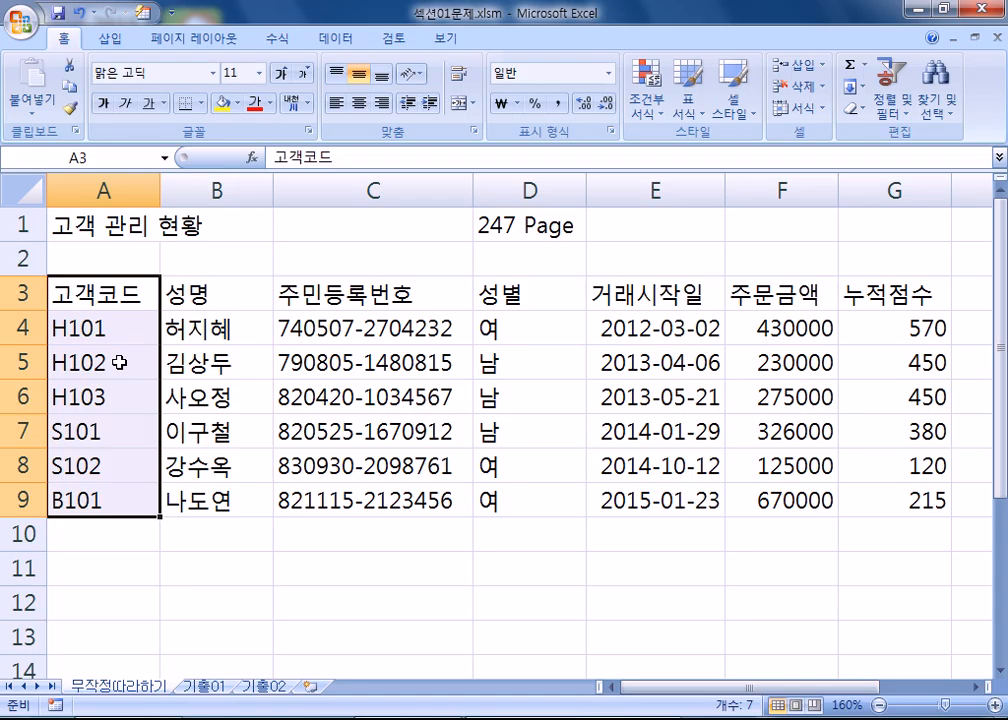
# Create a new blank workbook.
pyautogui.hotkey('ctrl', 'n')
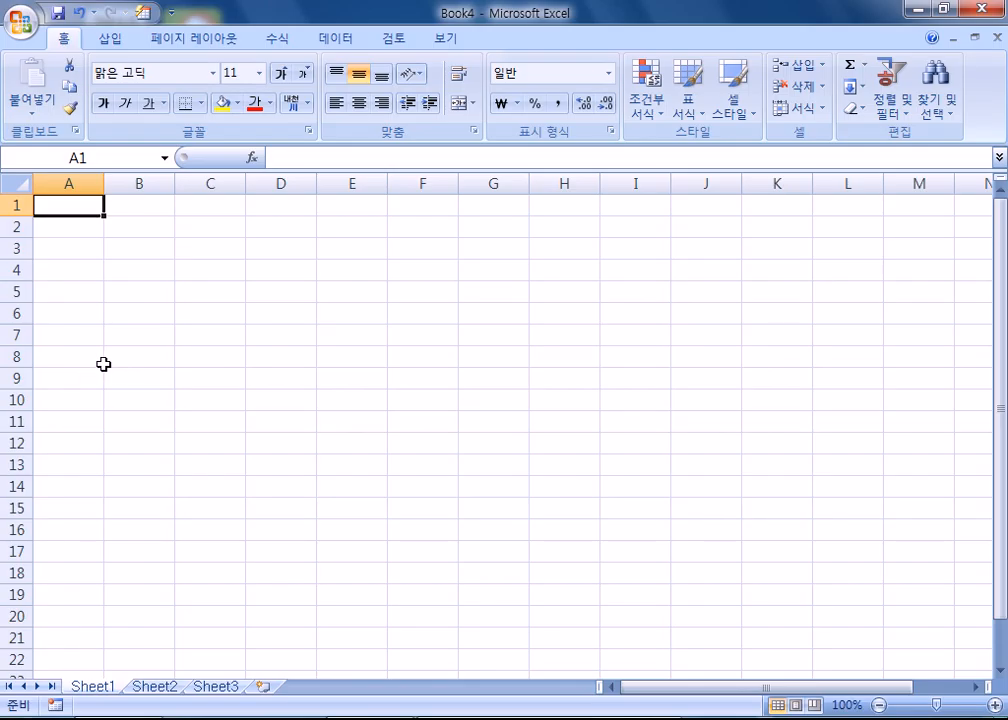
pyautogui.keyDown('ctrl'); pyautogui.scroll(3, 104, 358); pyautogui.keyUp('ctrl')
pyautogui.scroll(1, 104, 358)
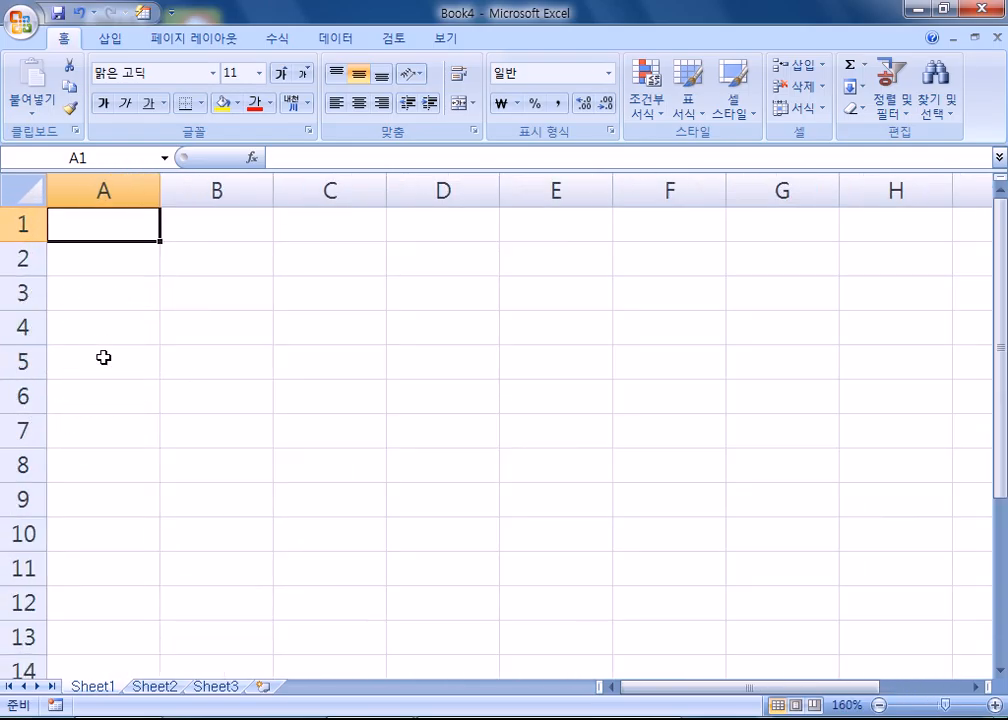
# Enter the title "㈜서울상사의 건물관리 대장" in cell A1 of Sheet1, producing ㈜ from (주).
pyautogui.write('(주)')
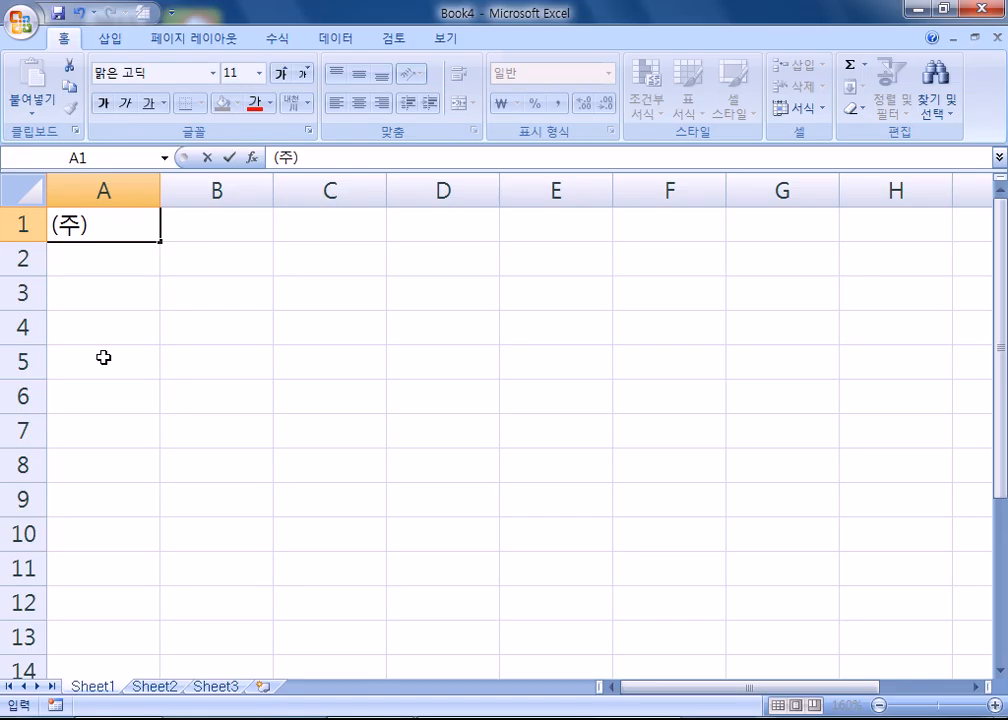
pyautogui.write('서울상사의 ')
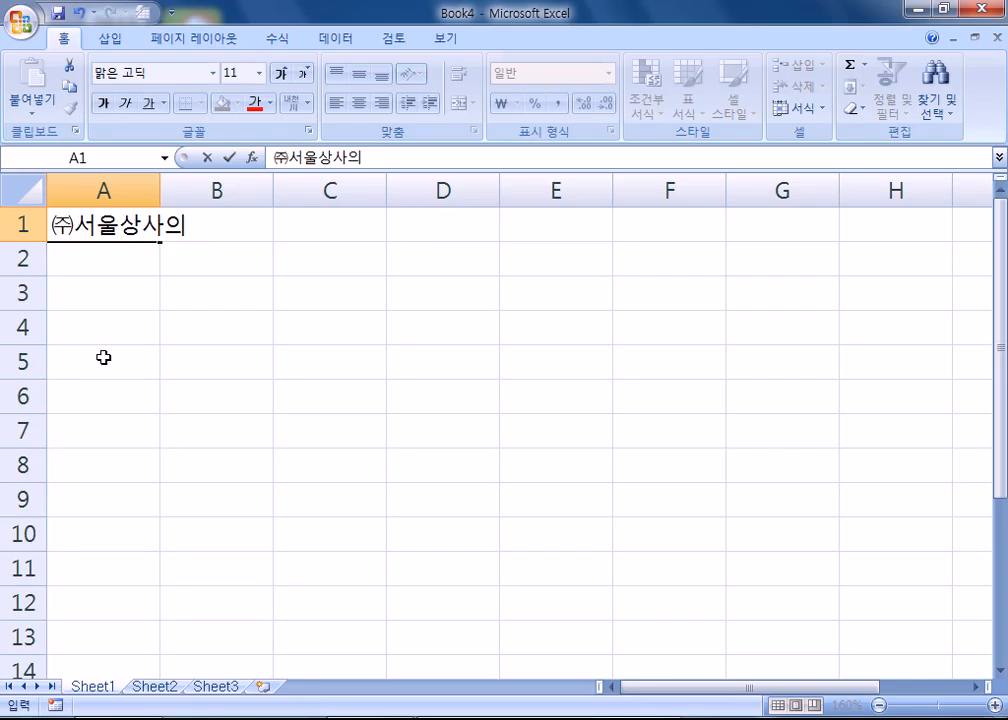
pyautogui.write('건')
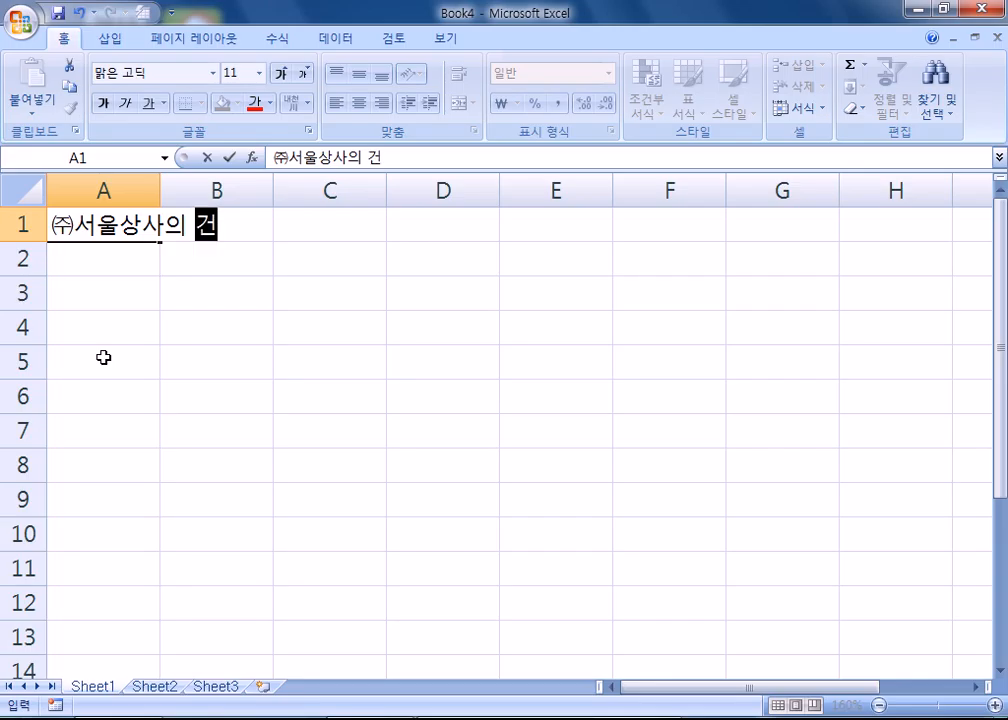
pyautogui.write('물고관리 대장')
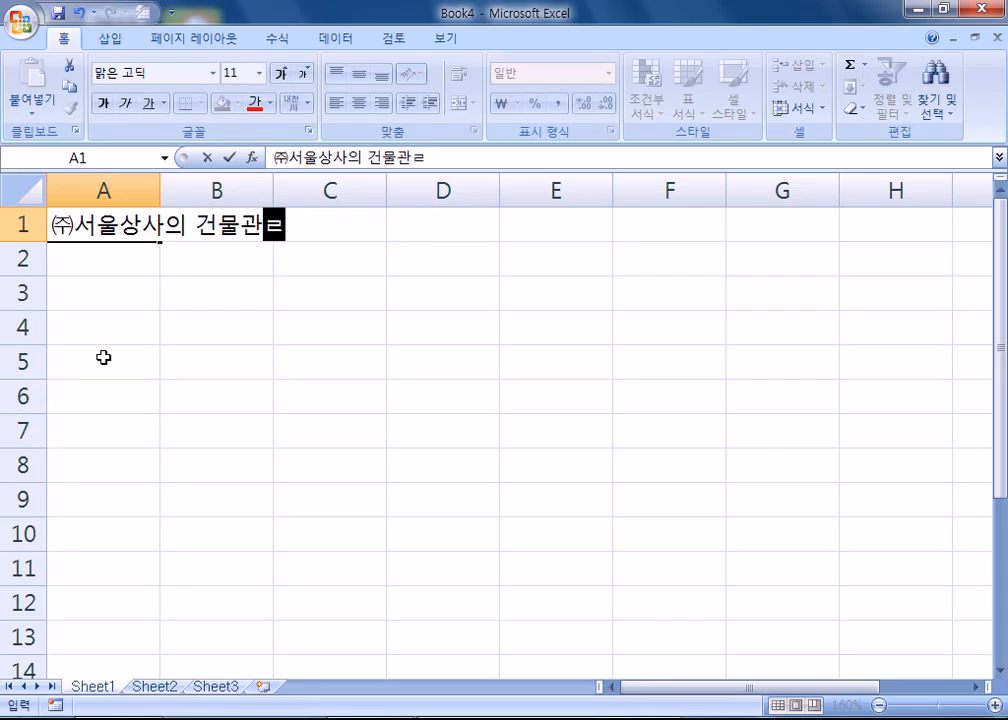
pyautogui.press('Return')
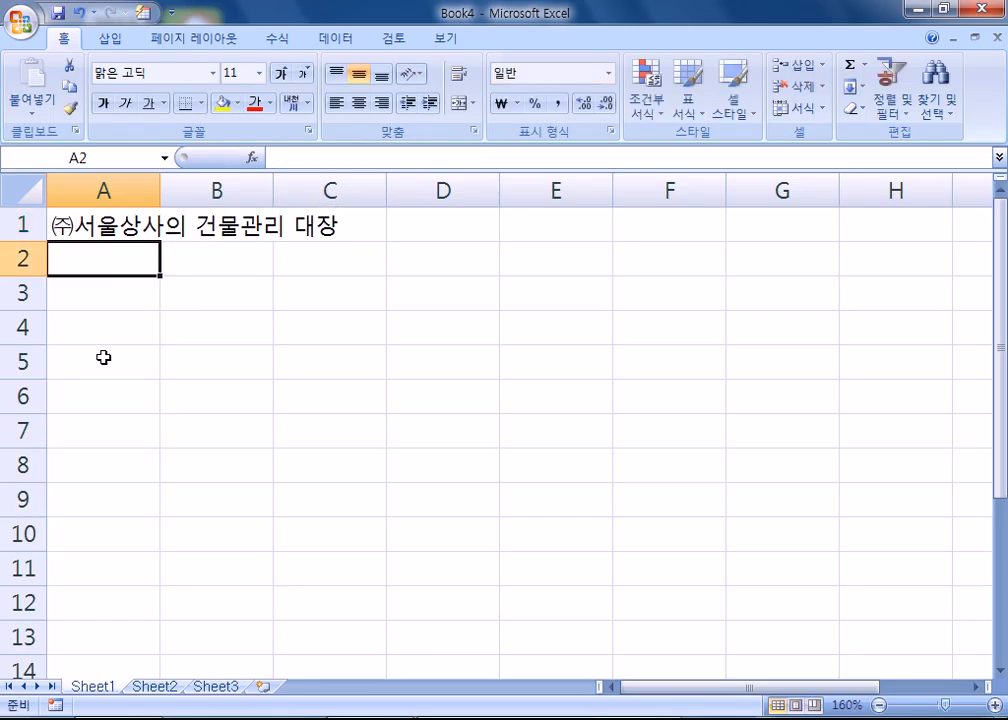
# Try entering (주) in cell C3 to produce the ㈜ symbol through automatic correction.
pyautogui.click(129, 299)
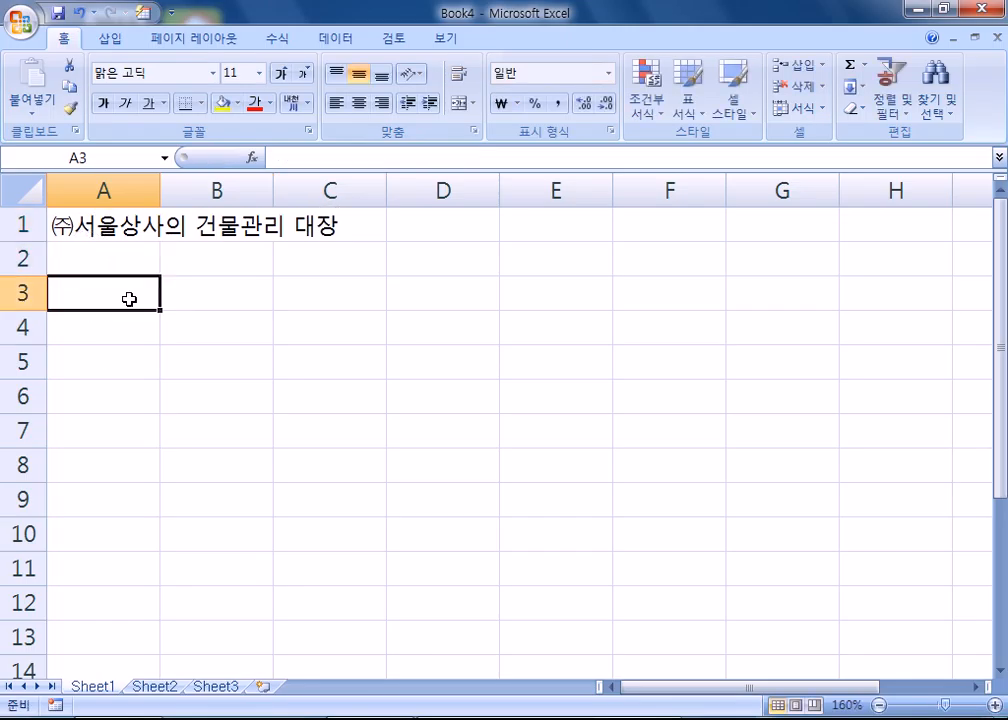
pyautogui.click(277, 306)
pyautogui.write('(주')
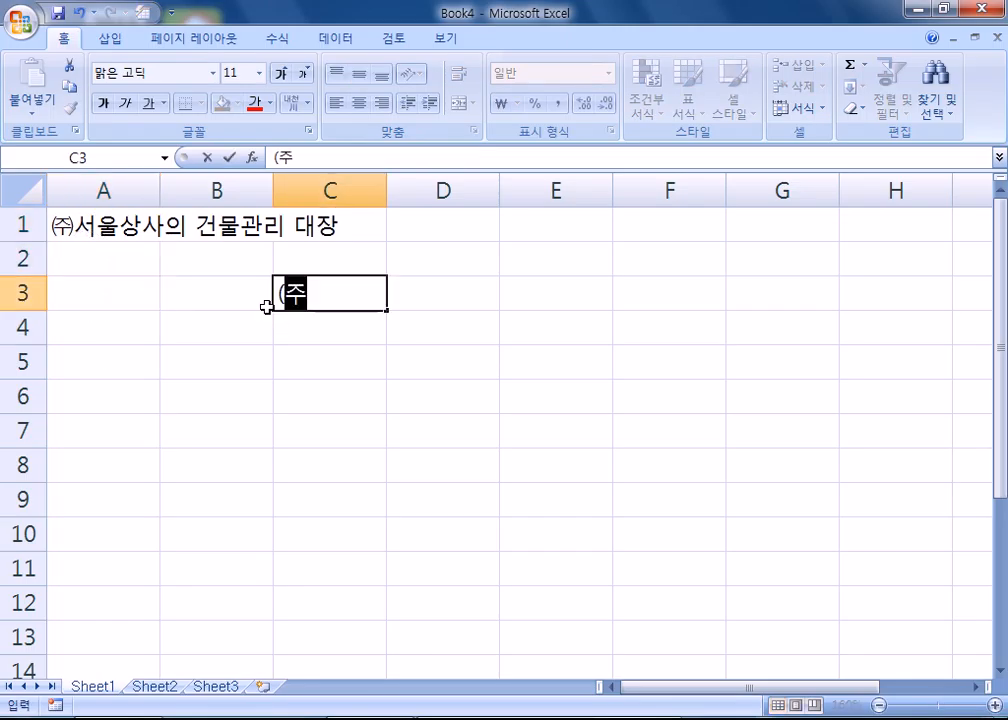
pyautogui.write(')')
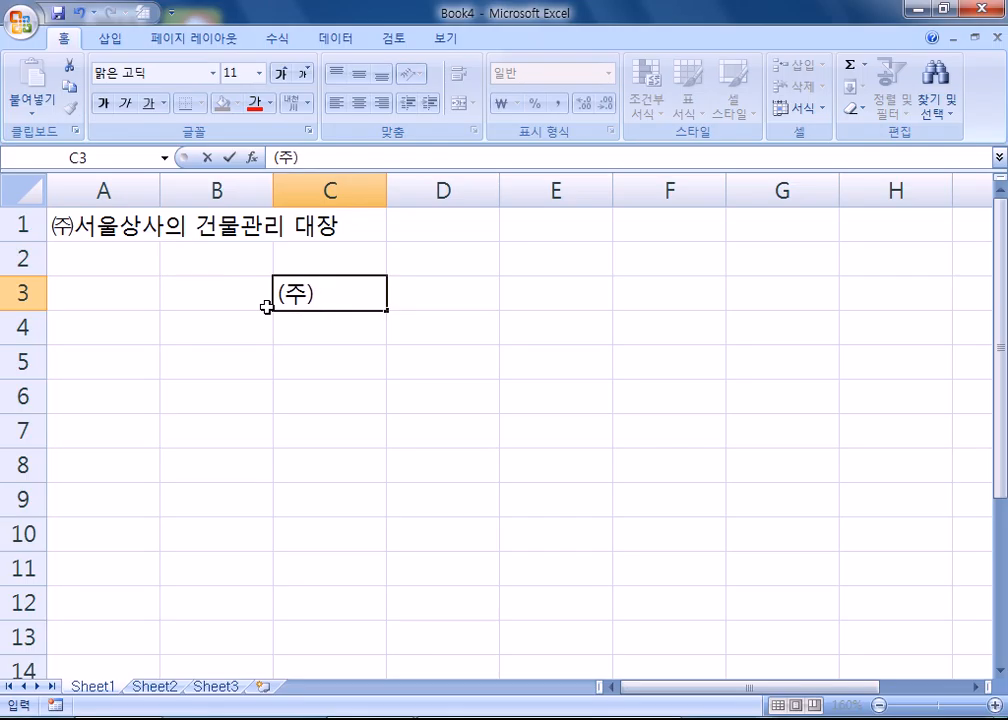
pyautogui.press('Return')
pyautogui.click(287, 291)
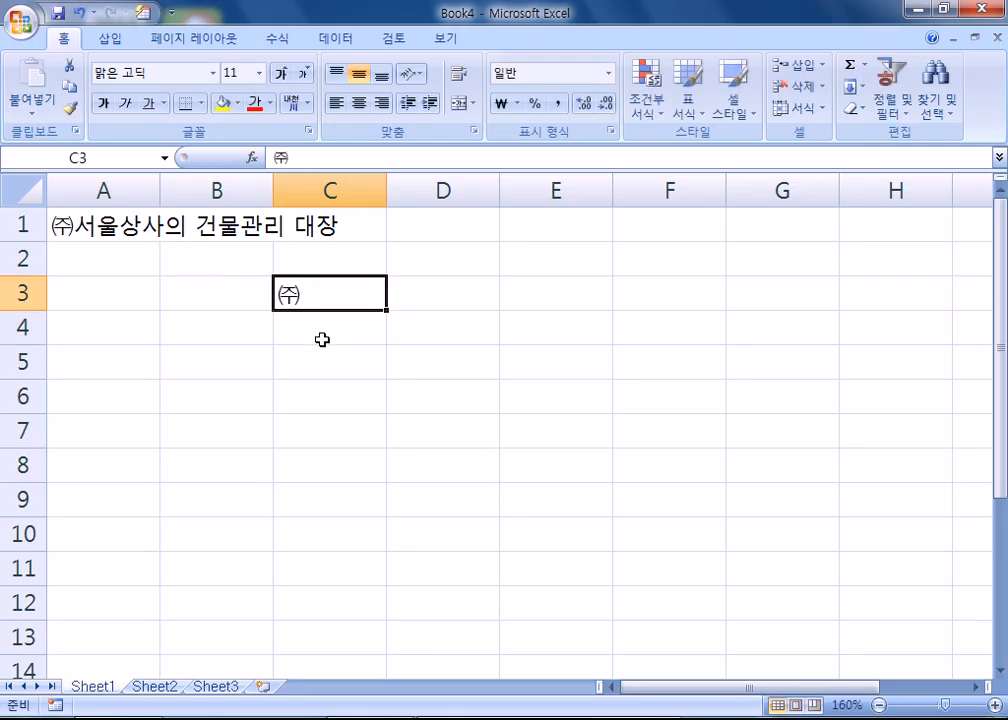
pyautogui.doubleClick(333, 288)
pyautogui.moveTo(335, 288); pyautogui.dragTo(246, 291)
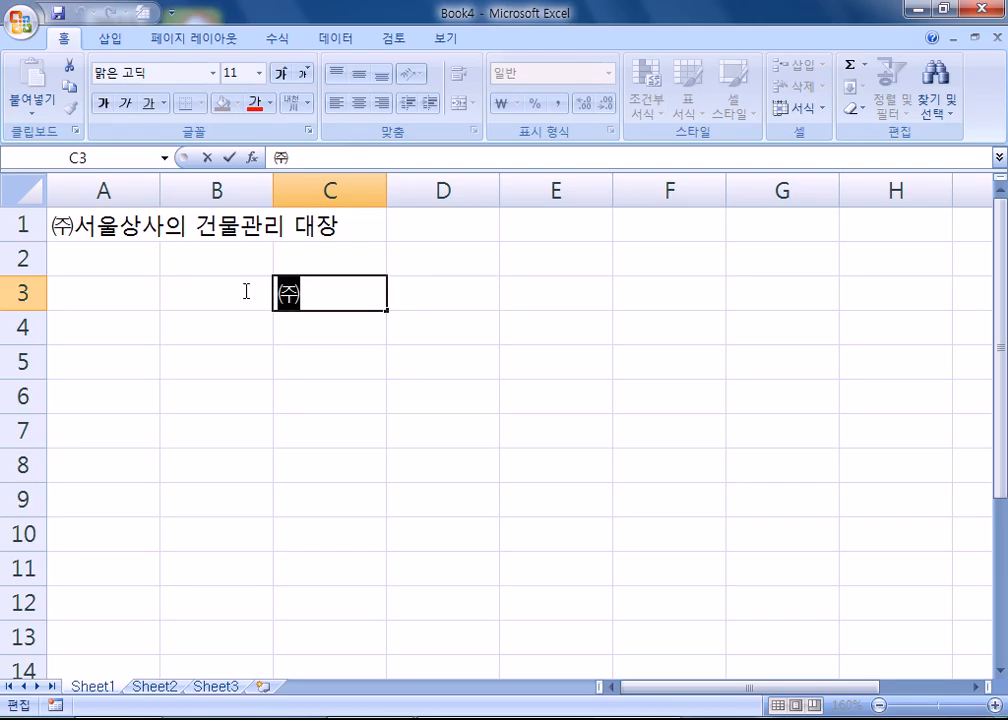
pyautogui.press('BackSpace')
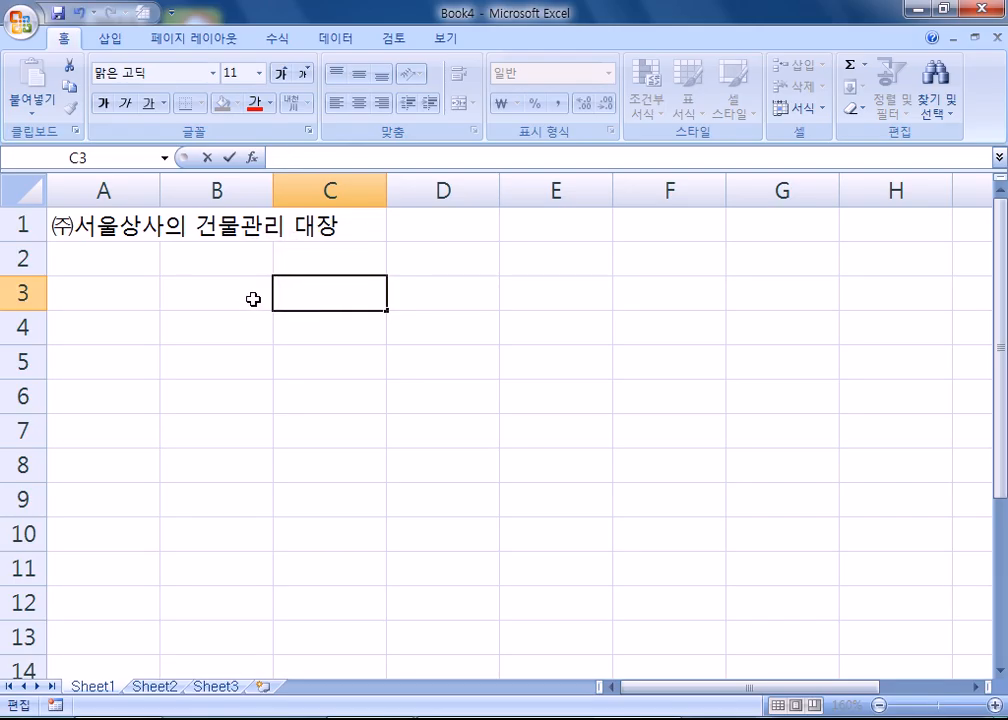
pyautogui.press('Escape')
# Replace the ㈜ symbol at the start of the A1 title with the plain characters (주).
pyautogui.doubleClick(72, 226)
pyautogui.moveTo(75, 226); pyautogui.dragTo(2, 211)
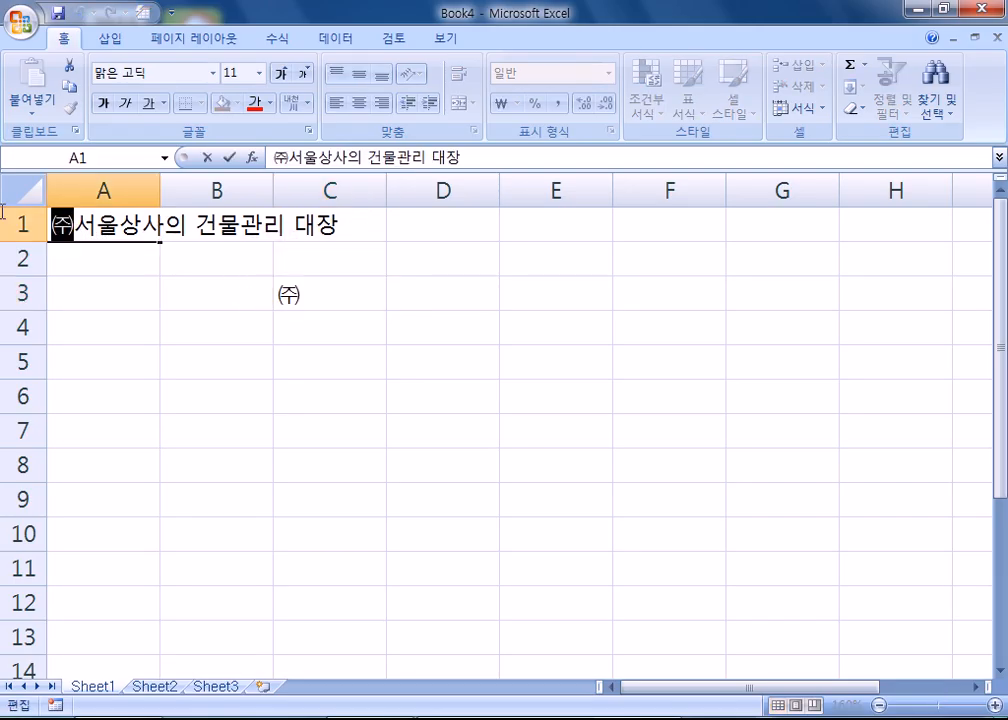
pyautogui.write('(주)')
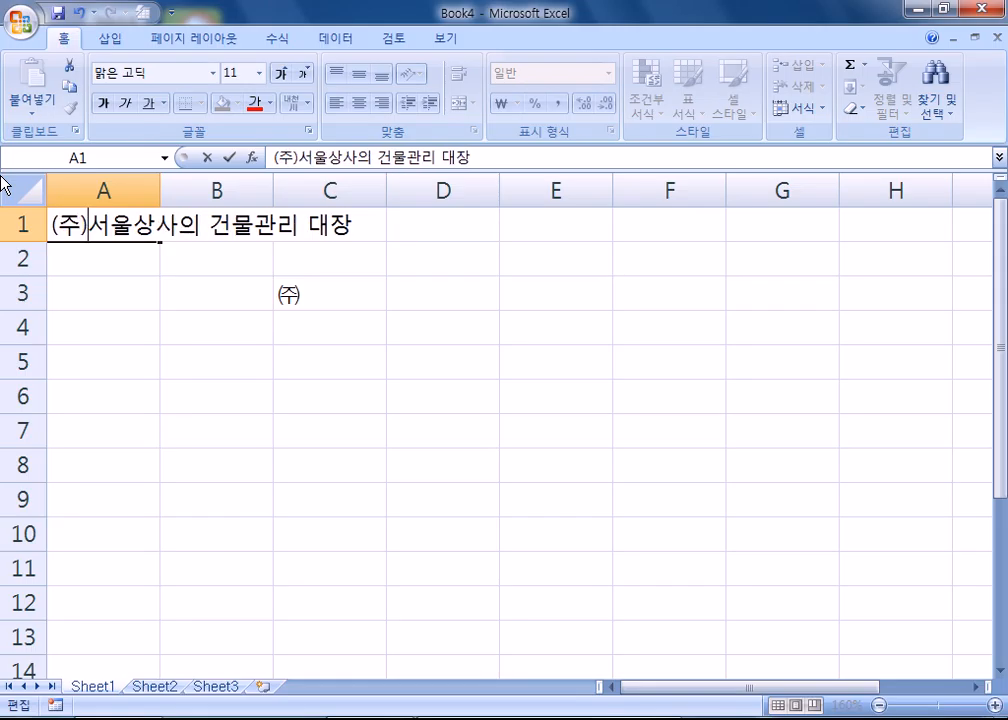
pyautogui.press('Return')
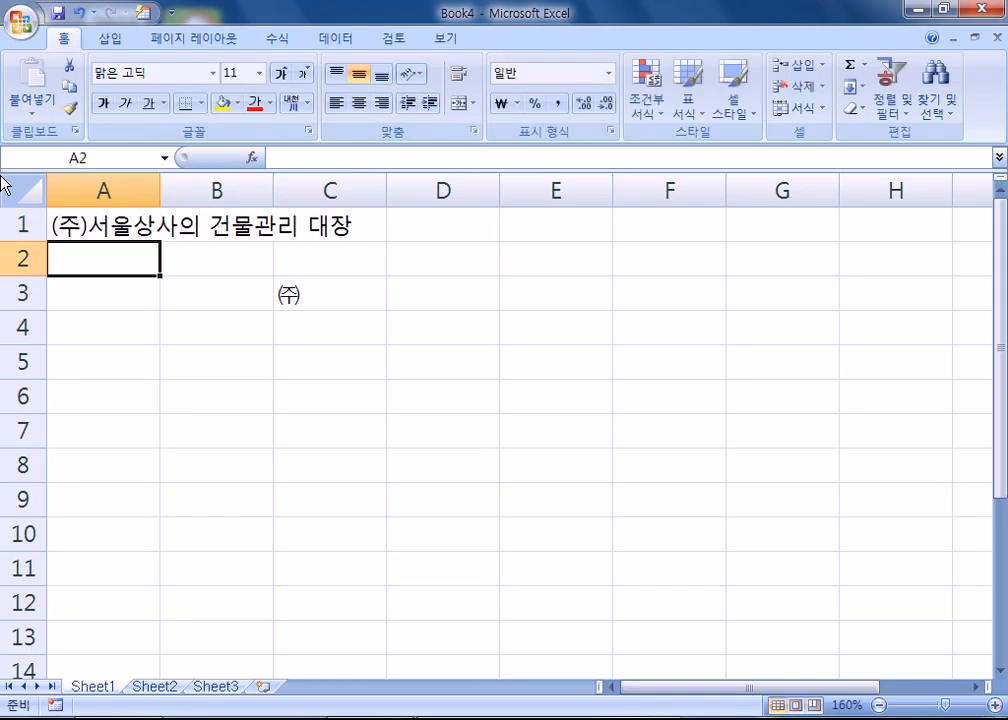
# Restore the ㈜ symbol in the A1 title without extra spaces, and clear the test entry in cell C3.
pyautogui.doubleClick(244, 231)
pyautogui.press('Escape')
pyautogui.doubleClick(89, 222)
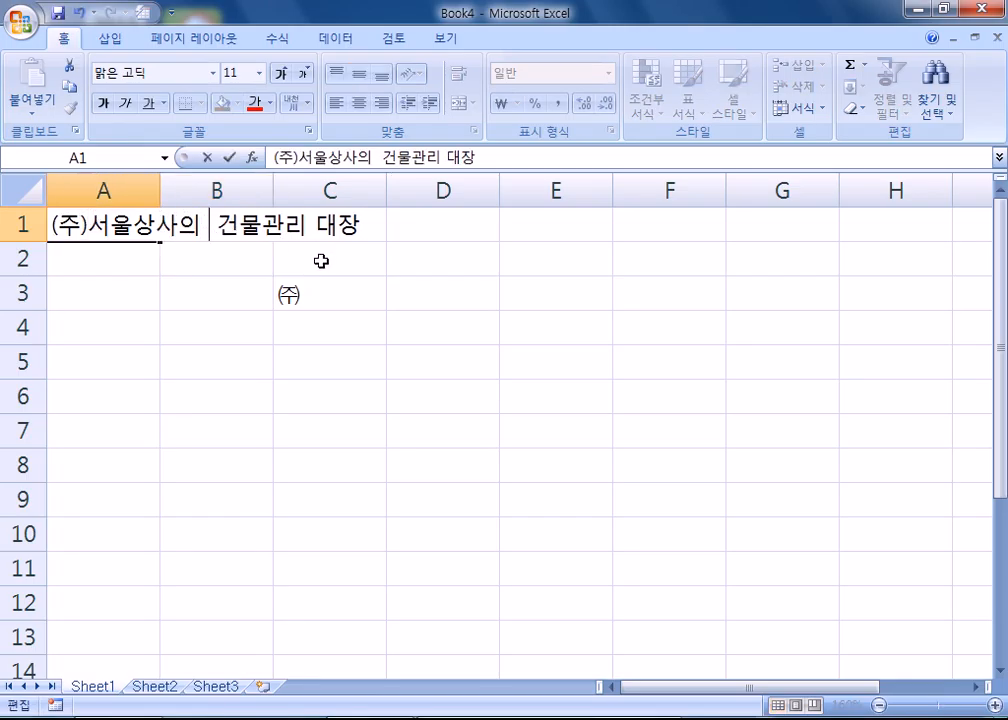
pyautogui.click(88, 226)
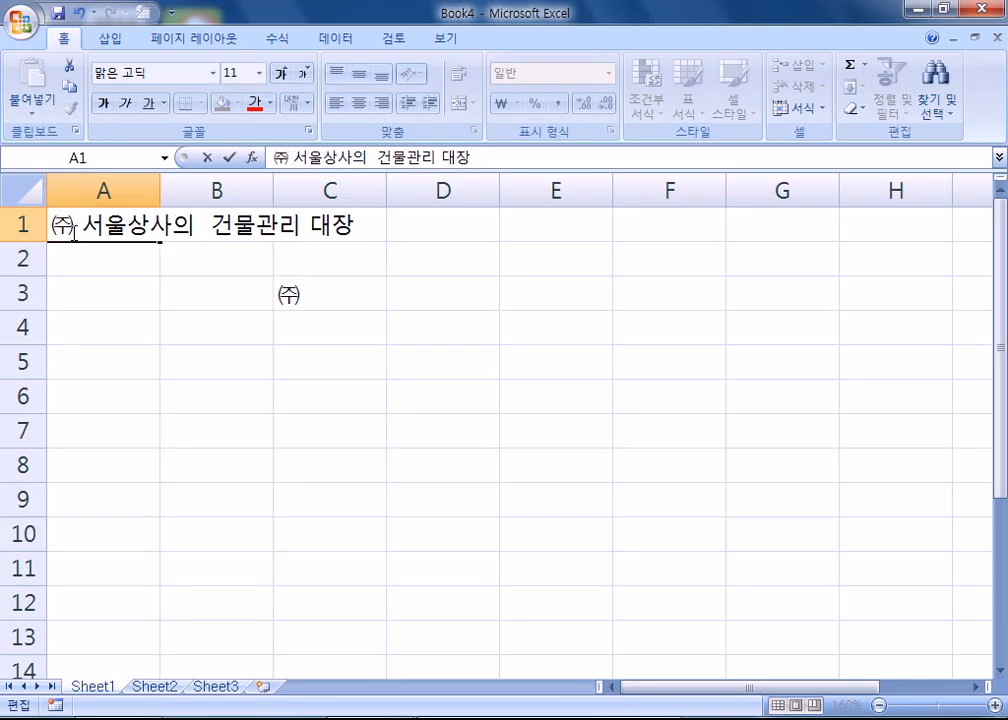
pyautogui.press('BackSpace')
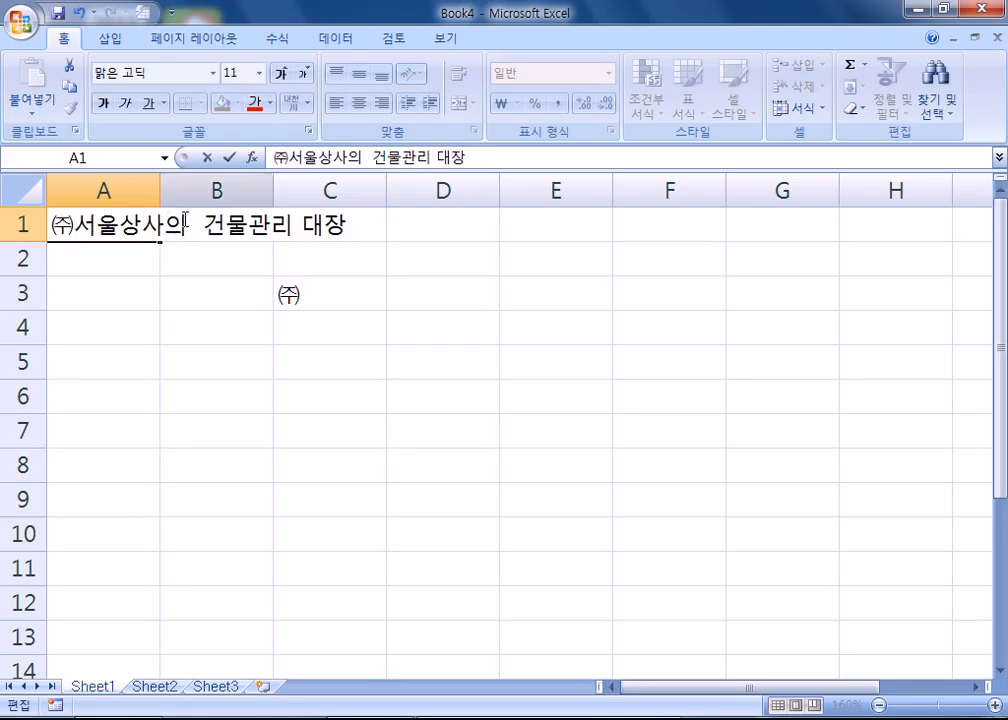
pyautogui.press('Delete')
pyautogui.press('Return')
pyautogui.click(301, 297)
pyautogui.press('Delete')
# Enter the column headings 번호, 건물명, 파일명 and 소재지 in cells A3 to D3.
pyautogui.click(60, 299)
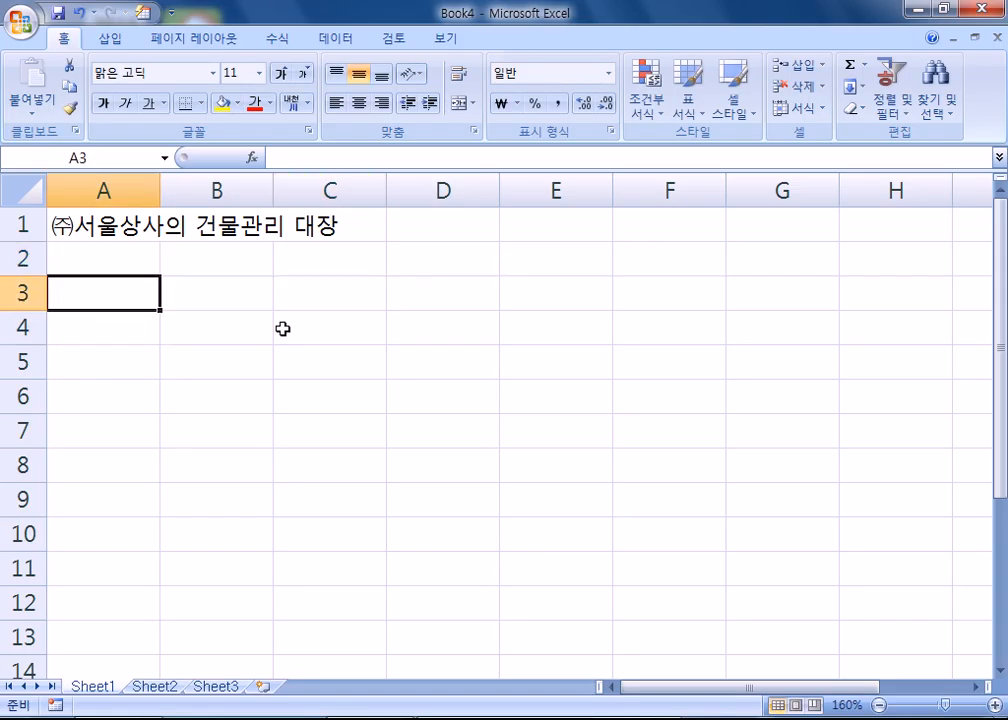
pyautogui.write('번호')
pyautogui.press('Tab')
pyautogui.write('건물')
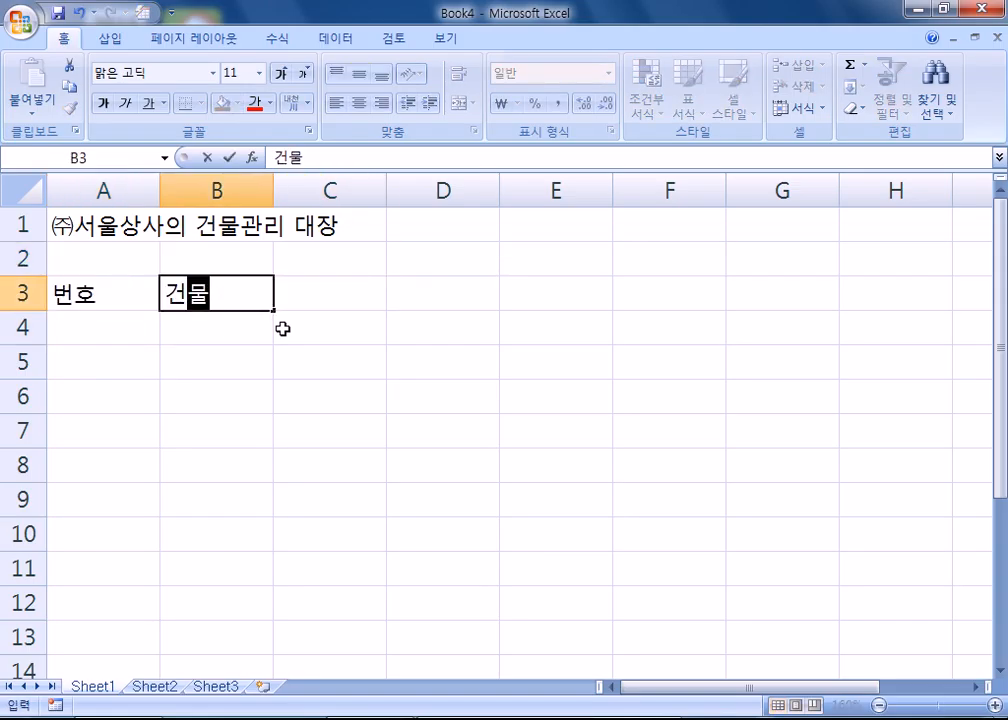
pyautogui.write('명')
pyautogui.press('Tab')
pyautogui.write('파일명')
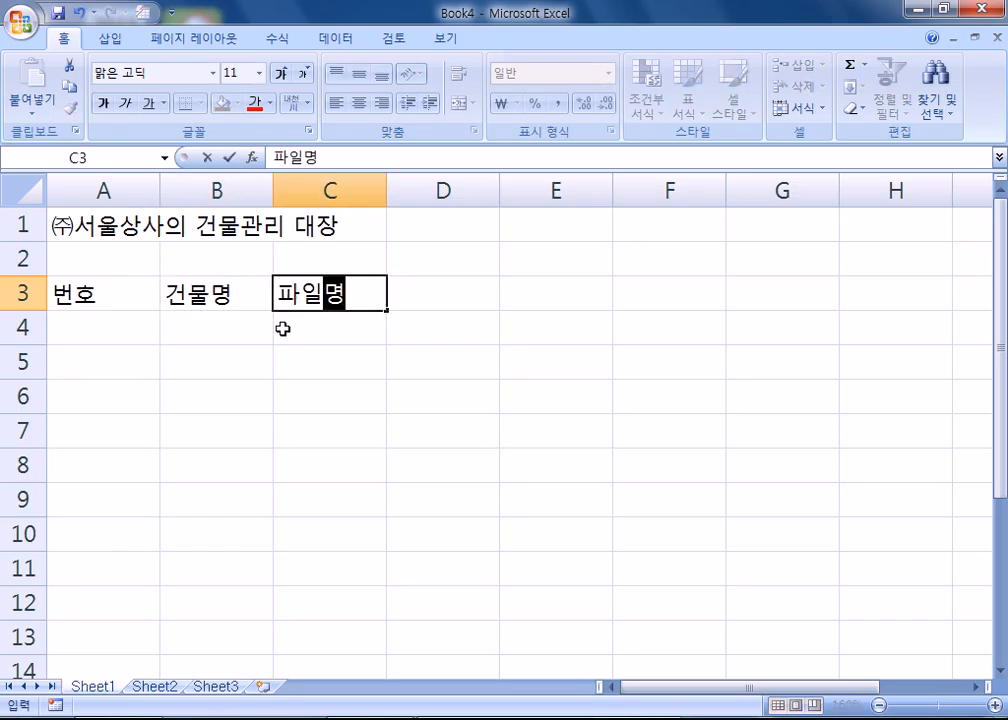
pyautogui.press('Tab')
pyautogui.write('소재지')
pyautogui.press('Tab')
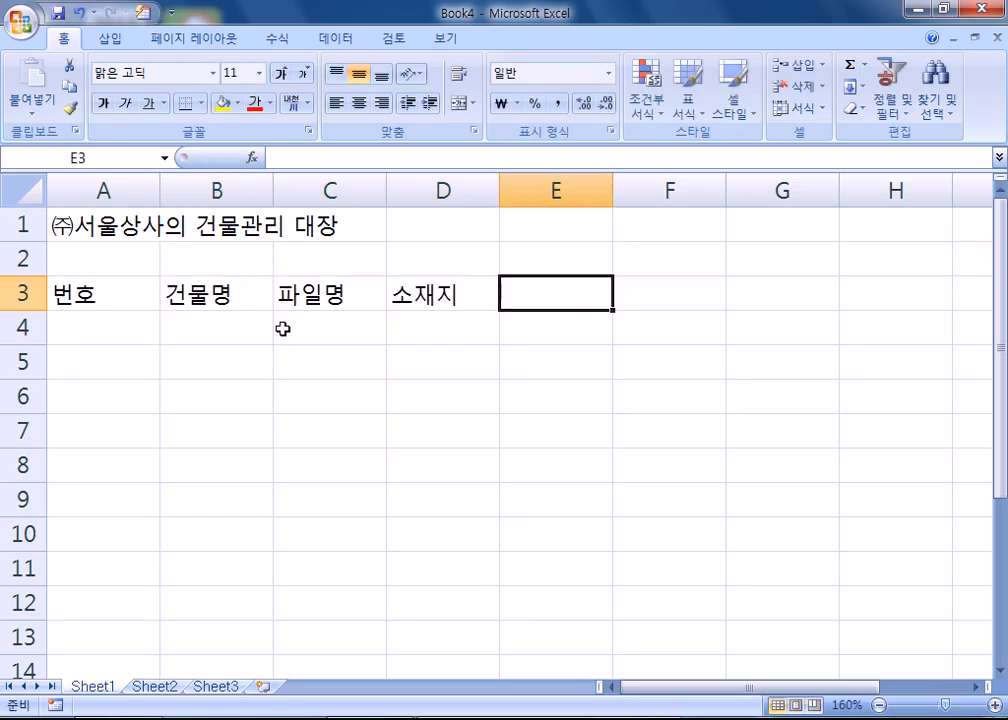
# Complete the heading row with 평수, 계약자, 계약기간 and 계약금액 in cells E3 to H3.
pyautogui.write('평수')
pyautogui.press('Tab')
pyautogui.write('계')
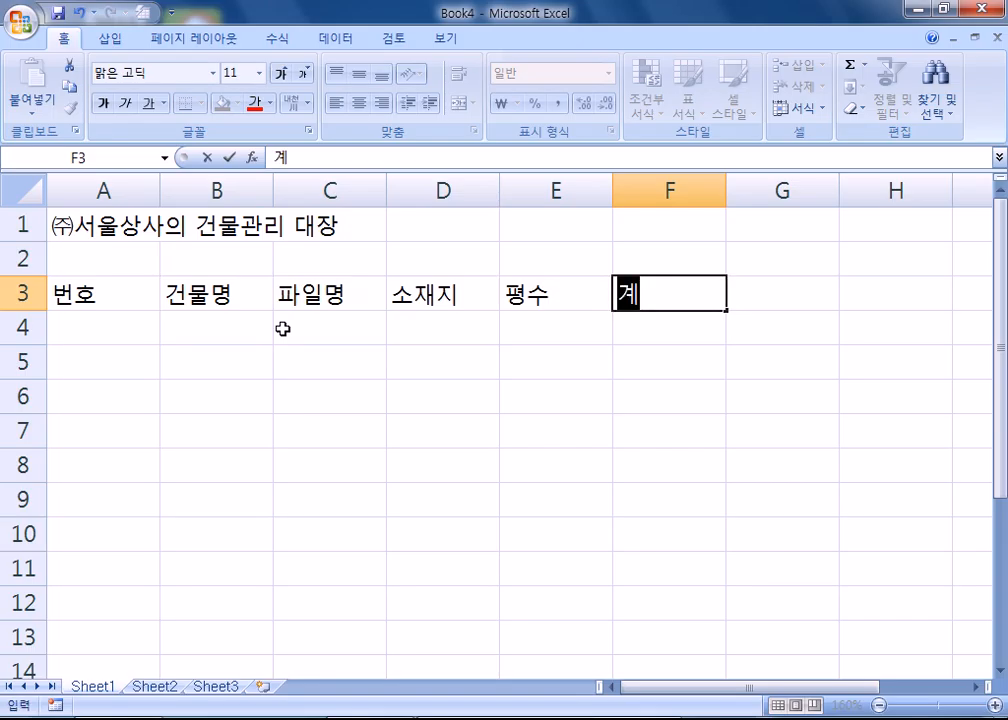
pyautogui.write('약ㅈㅏ')
pyautogui.press('Tab')
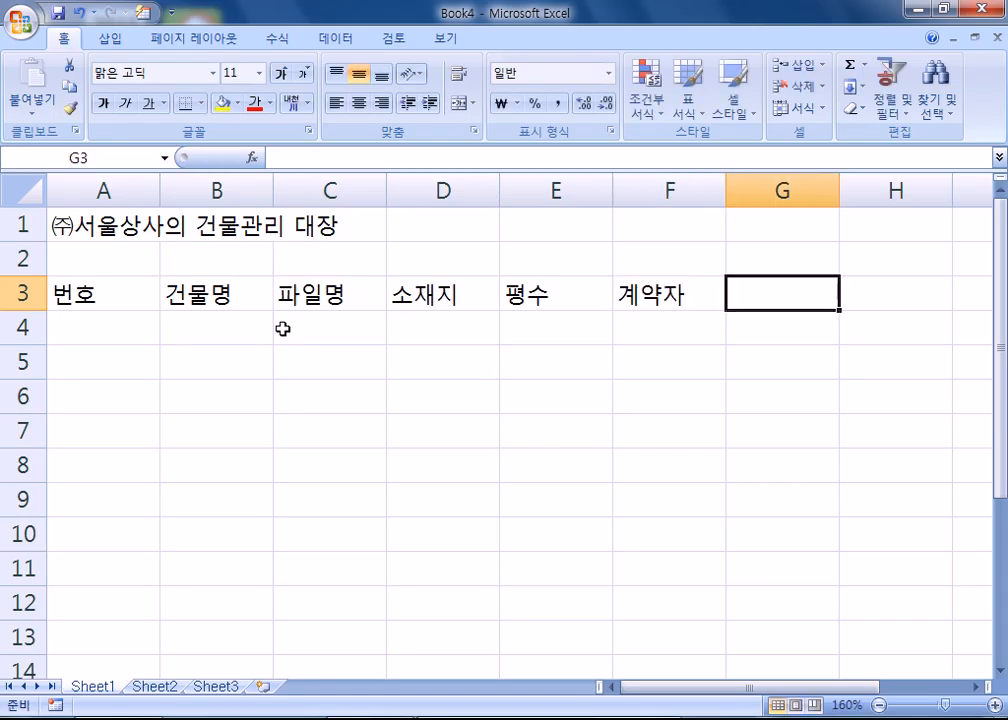
pyautogui.write('계약기간')
pyautogui.press('Tab')
pyautogui.write('계약금액')
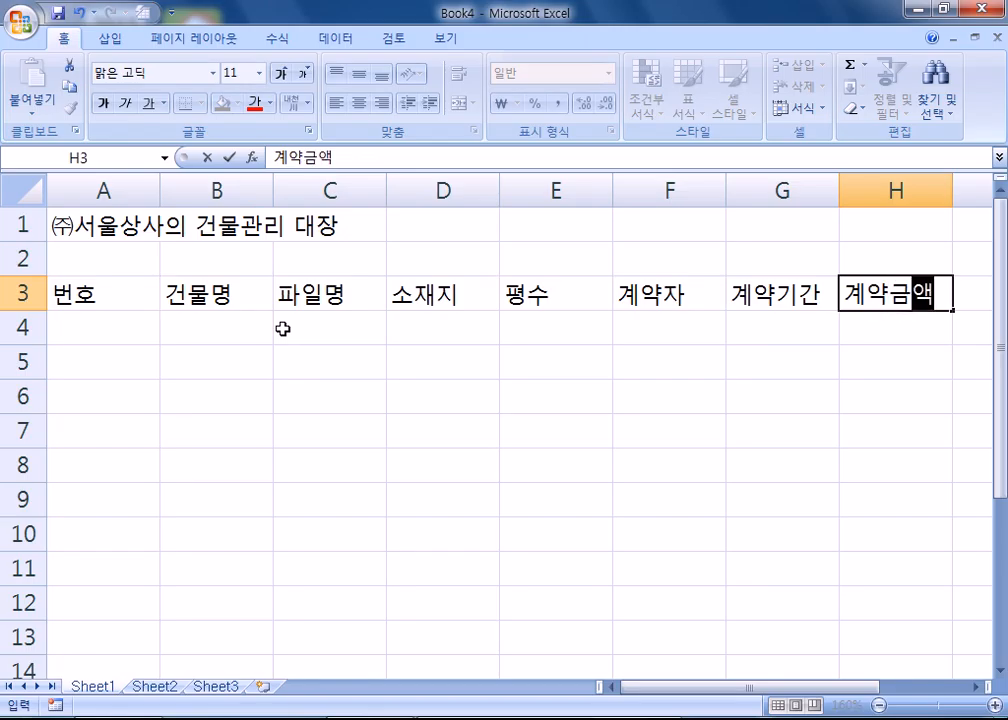
pyautogui.press('Up')
# Enter the unit note "단위:만원" in cell H2 above the 계약금액 heading.
pyautogui.write('단위')
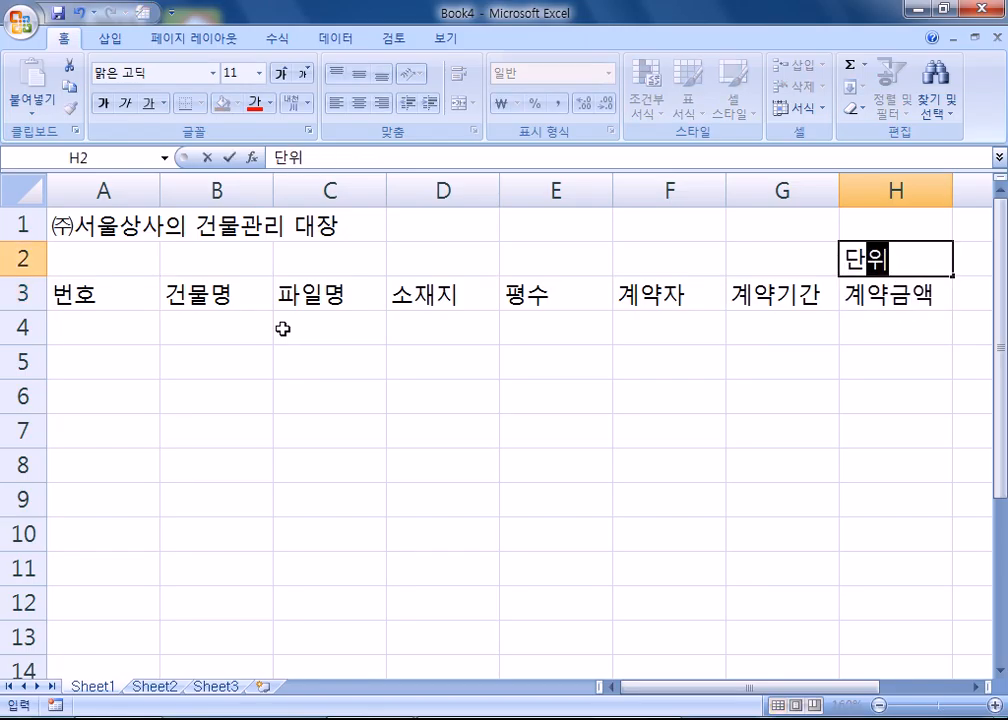
pyautogui.write(':마우ㅇ')
pyautogui.press('BackSpace')
pyautogui.press('BackSpace')
pyautogui.press('BackSpace')
pyautogui.press('BackSpace')
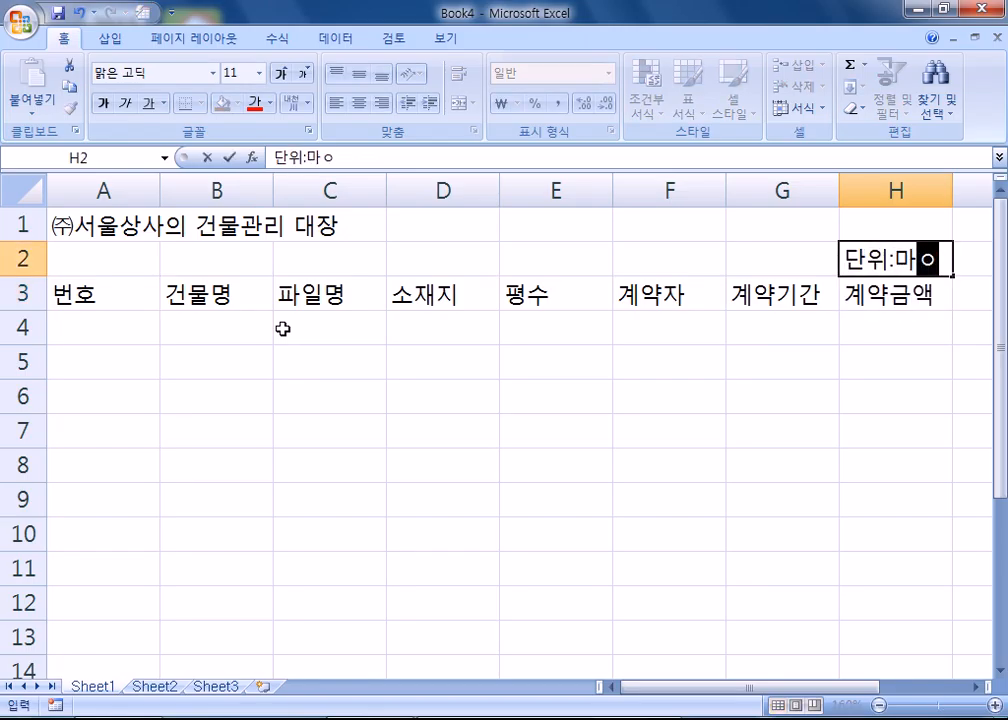
pyautogui.write('만ㅇㅝㄴ')
pyautogui.press('Return')
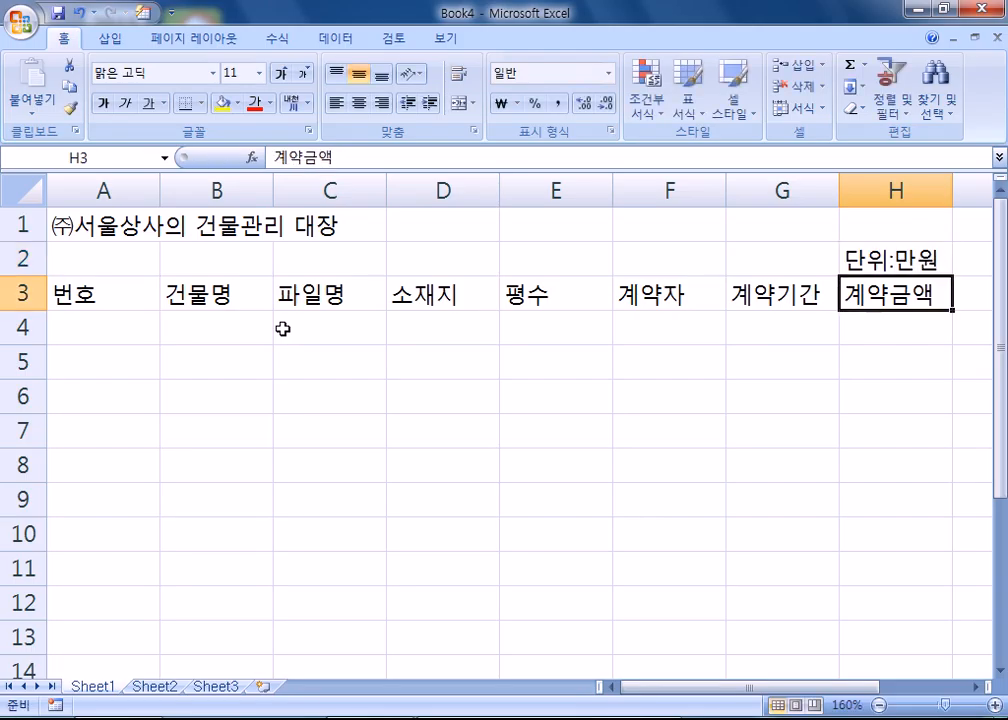
# Enter the 평수 values 21, 21, 45 and 18 in cells E4 to E7.
pyautogui.press('Down')
pyautogui.press('Left')
pyautogui.press('Left')
pyautogui.press('Left')
pyautogui.write('21')
pyautogui.press('Return')
pyautogui.write('21')
pyautogui.press('Return')
pyautogui.write('45')
pyautogui.press('Return')
pyautogui.write('1')
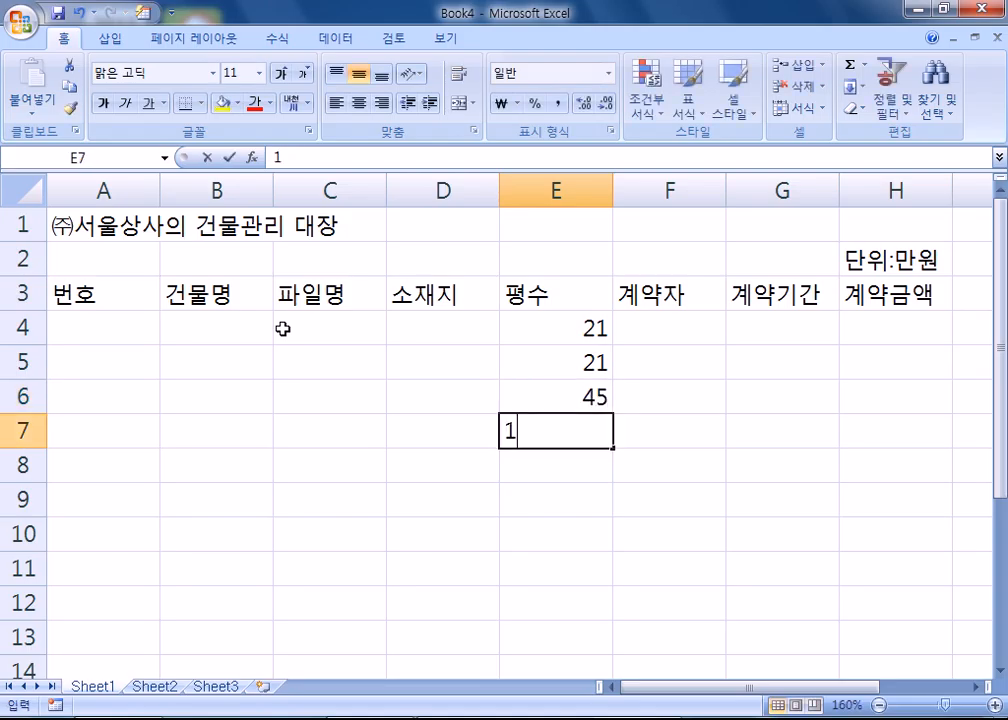
pyautogui.write('8')
pyautogui.press('Return')
# Continue the 평수 column with 31, 31, 35 and 35 in cells E8 to E11.
pyautogui.write('31')
pyautogui.press('Return')
pyautogui.write('1')
pyautogui.press('BackSpace')
pyautogui.write('31')
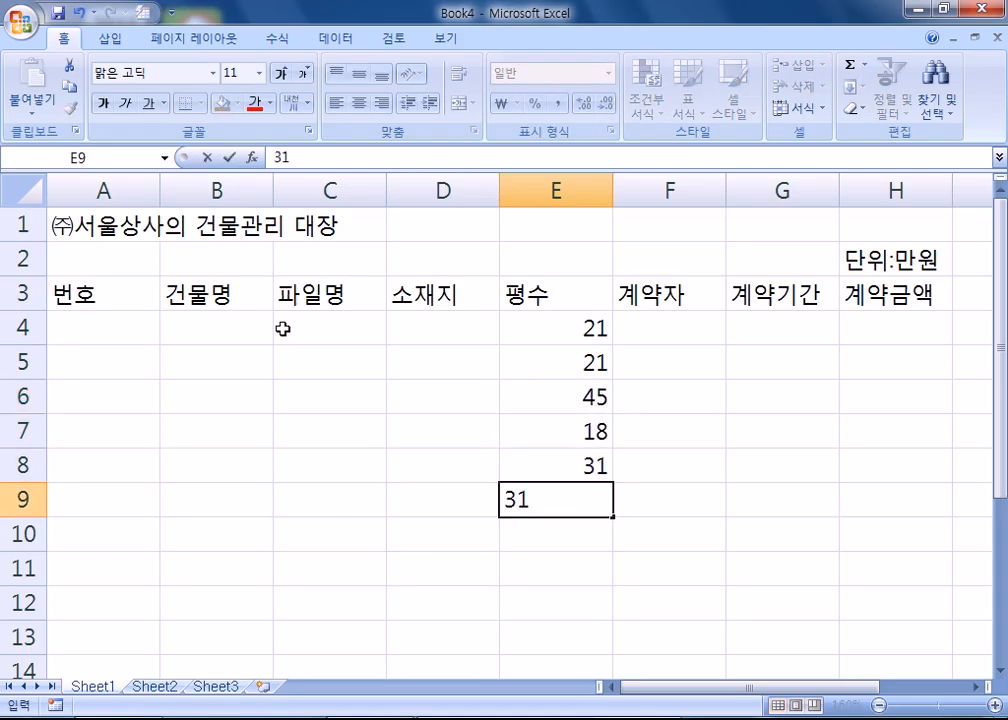
pyautogui.press('Return')
pyautogui.write('35')
pyautogui.press('Return')
pyautogui.write('35')
pyautogui.press('Return')
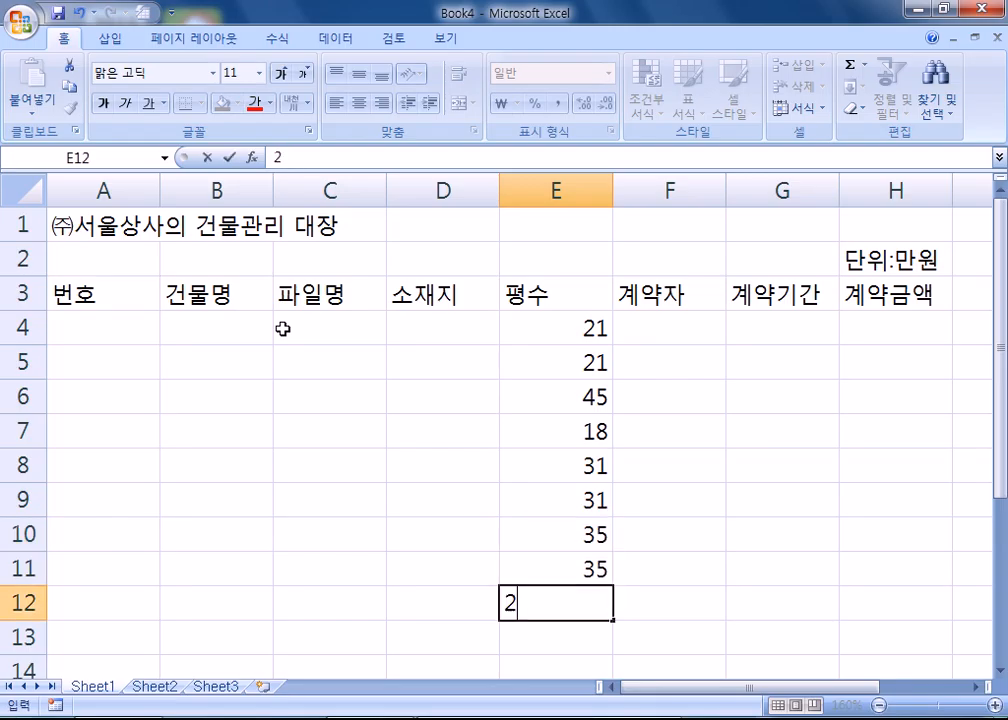
# Finish the 평수 column with 27, 27 and 35 in cells E12 to E14.
pyautogui.write('27')
pyautogui.press('Return')
pyautogui.write('27')
pyautogui.press('Return')
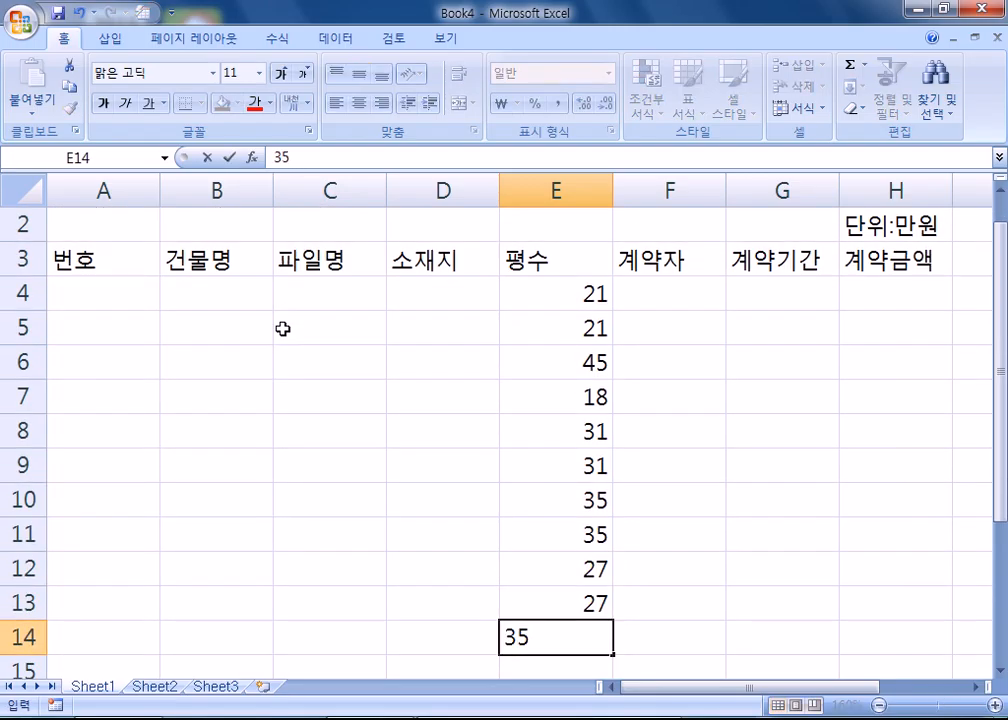
pyautogui.press('Left')
# Enter the 번호 values 1001, 1002 and 1003 in cells A4 to A6.
pyautogui.press('Up')
pyautogui.press('Up')
pyautogui.press('Up')
pyautogui.press('Up')
pyautogui.press('Up')
pyautogui.press('Up')
pyautogui.press('Up')
pyautogui.press('Up')
pyautogui.press('Up')
pyautogui.press('Left')
pyautogui.press('Left')
pyautogui.press('Left')
pyautogui.press('Up')
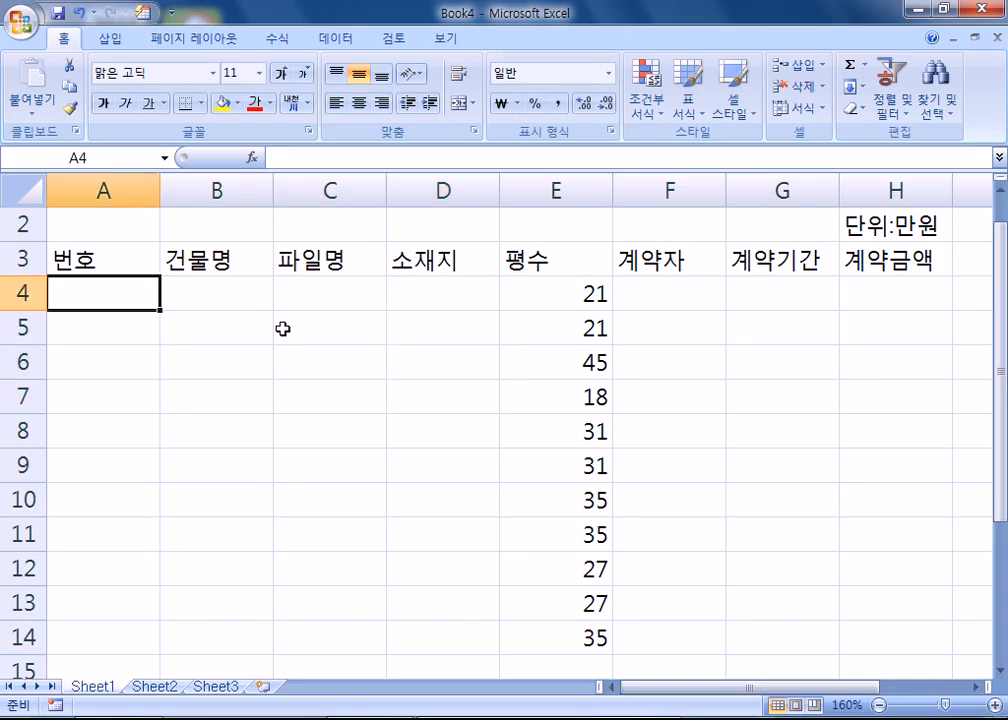
pyautogui.write('1001')
pyautogui.press('Return')
pyautogui.write('11')
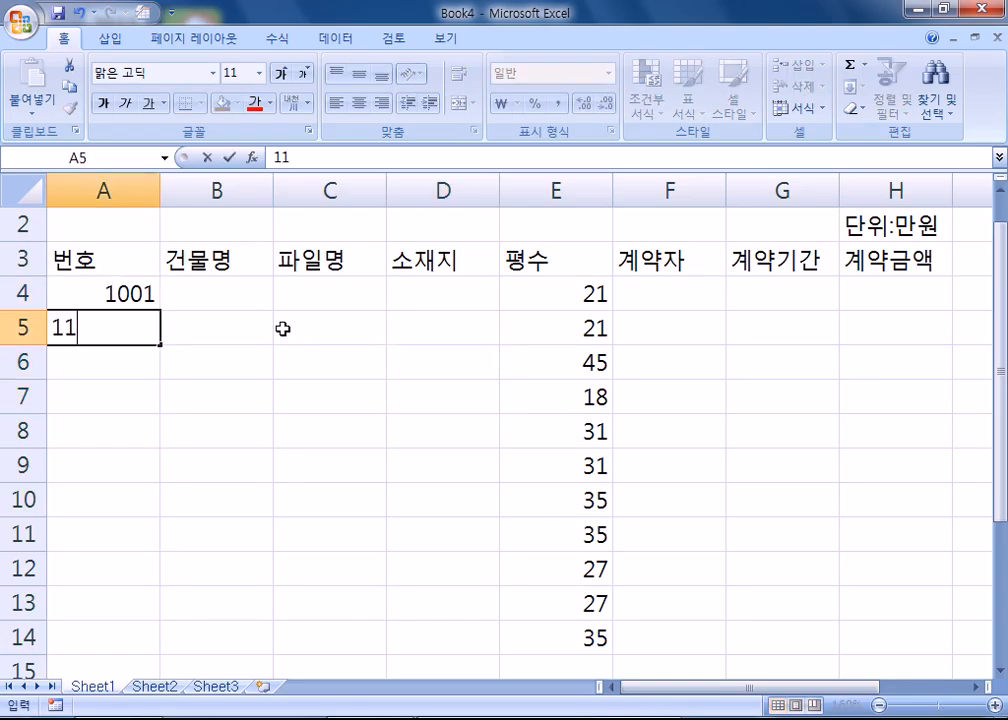
pyautogui.press('BackSpace')
pyautogui.write('002')
pyautogui.press('Return')
pyautogui.write('1003')
pyautogui.press('Return')
# Continue the 번호 column with 1011, 1021 and 1022 in cells A7 to A9.
pyautogui.write('100')
pyautogui.press('BackSpace')
pyautogui.write('11')
pyautogui.press('Return')
pyautogui.write('1021')
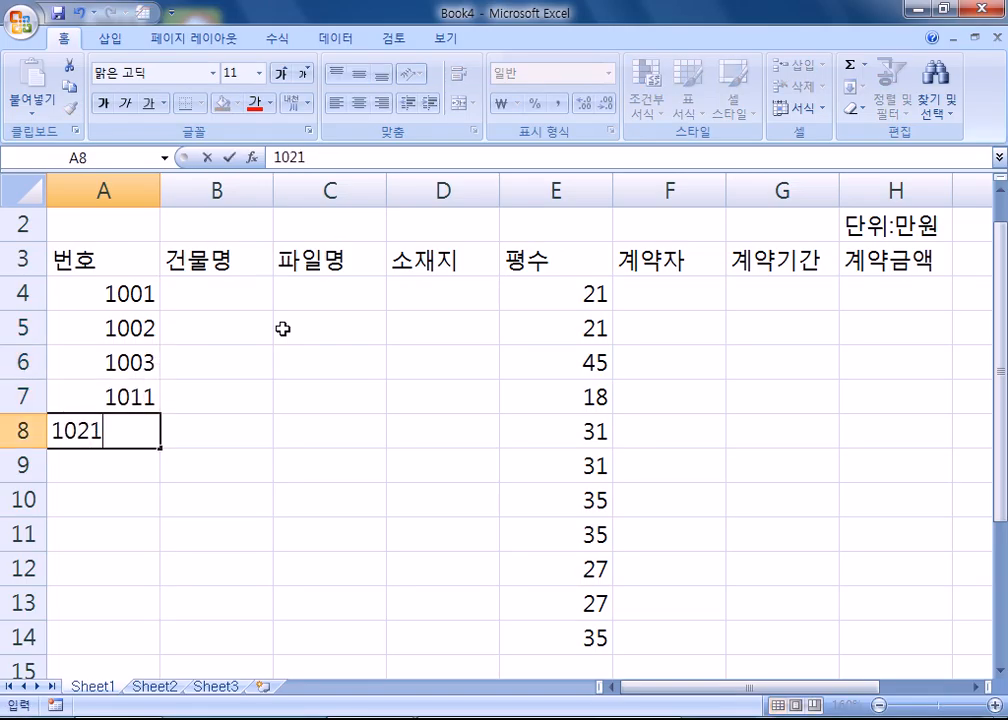
pyautogui.press('Return')
pyautogui.write('2')
pyautogui.press('BackSpace')
pyautogui.write('1022')
pyautogui.press('Return')
# Finish the 번호 column with 2001, 2002, 2011, 2012 and 2013 in cells A10 to A14.
pyautogui.write('2001')
pyautogui.press('Return')
pyautogui.write('2002')
pyautogui.press('Return')
pyautogui.write('2011')
pyautogui.press('Return')
pyautogui.write('2012')
pyautogui.press('Return')
pyautogui.write('2013')
pyautogui.press('Tab')
# Enter the building name 대화201호 in cell B4 under the 건물명 heading.
pyautogui.press('Up')
pyautogui.press('Up')
pyautogui.press('Up')
pyautogui.press('Up')
pyautogui.press('Up')
pyautogui.press('Up')
pyautogui.press('Up')
pyautogui.press('Up')
pyautogui.press('Up')
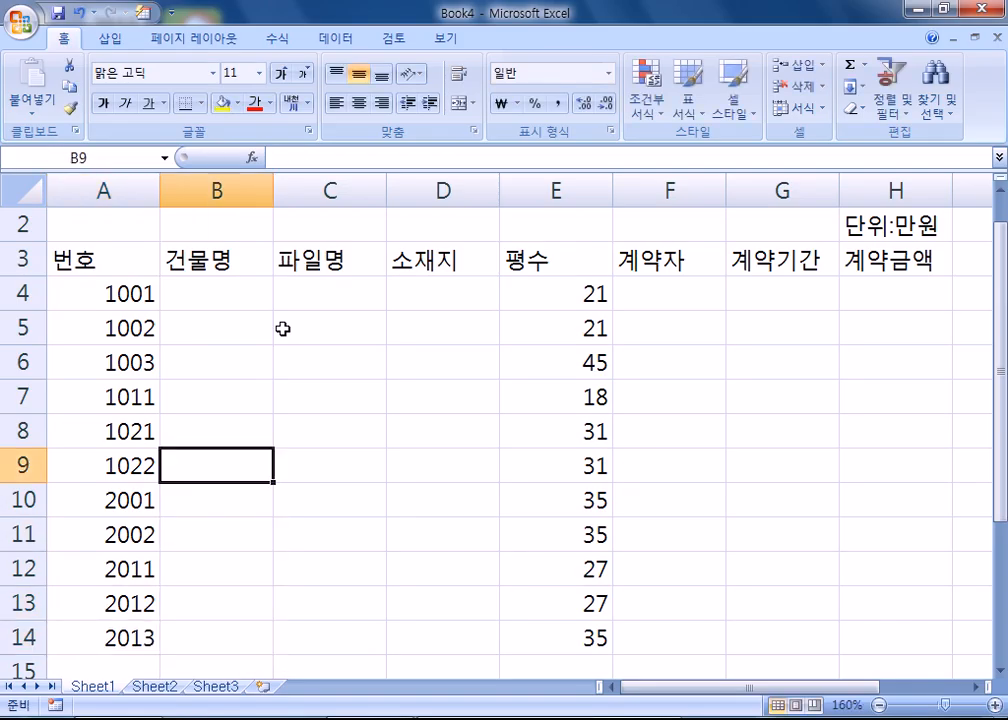
pyautogui.press('Up')
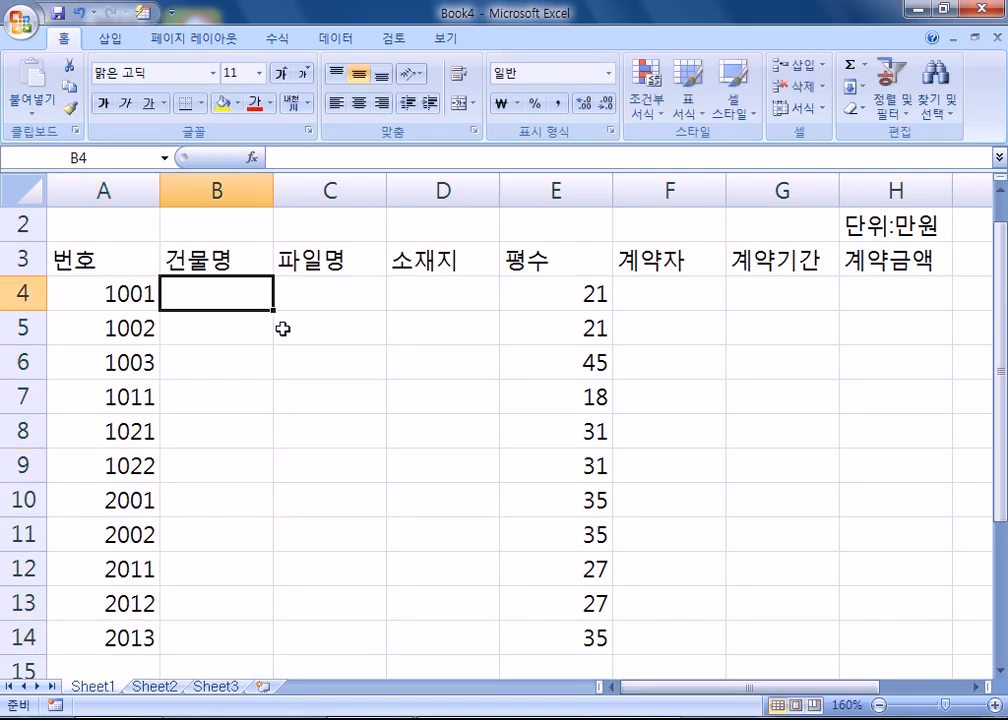
pyautogui.click(1000, 670)
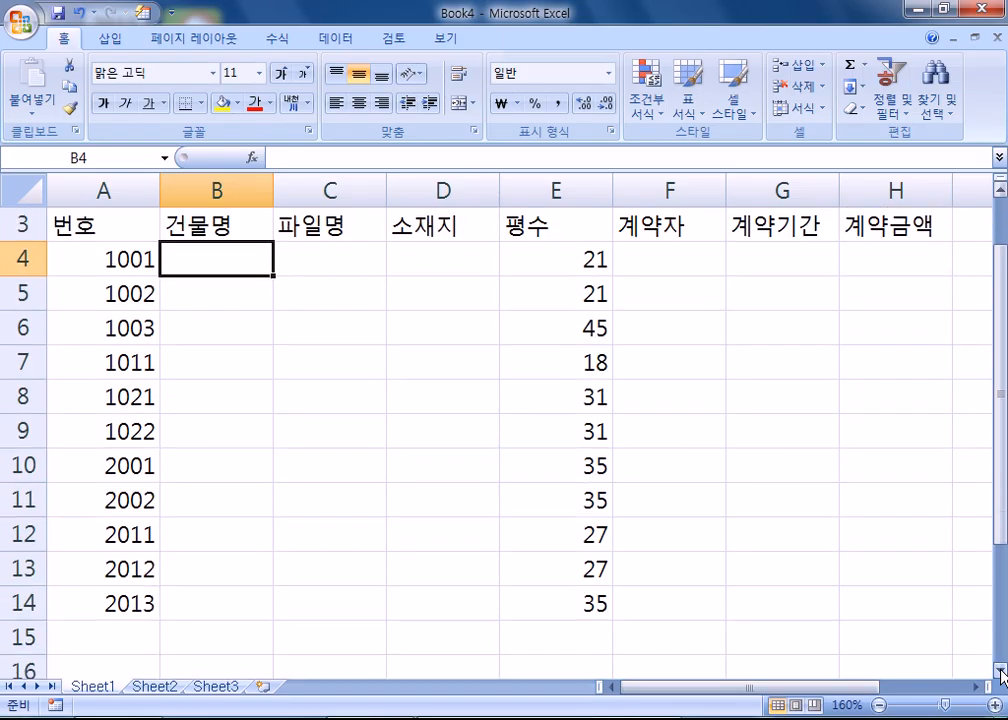
pyautogui.write('대하201호')
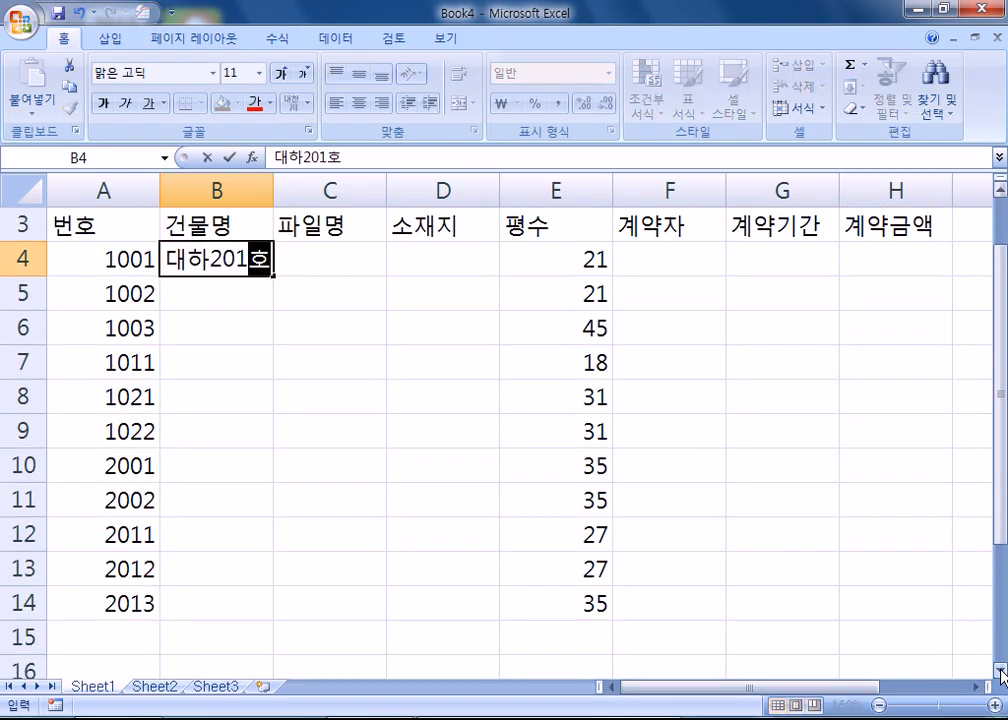
pyautogui.press('BackSpace')
pyautogui.press('BackSpace')
pyautogui.press('BackSpace')
pyautogui.press('BackSpace')
pyautogui.press('BackSpace')
pyautogui.write('호')
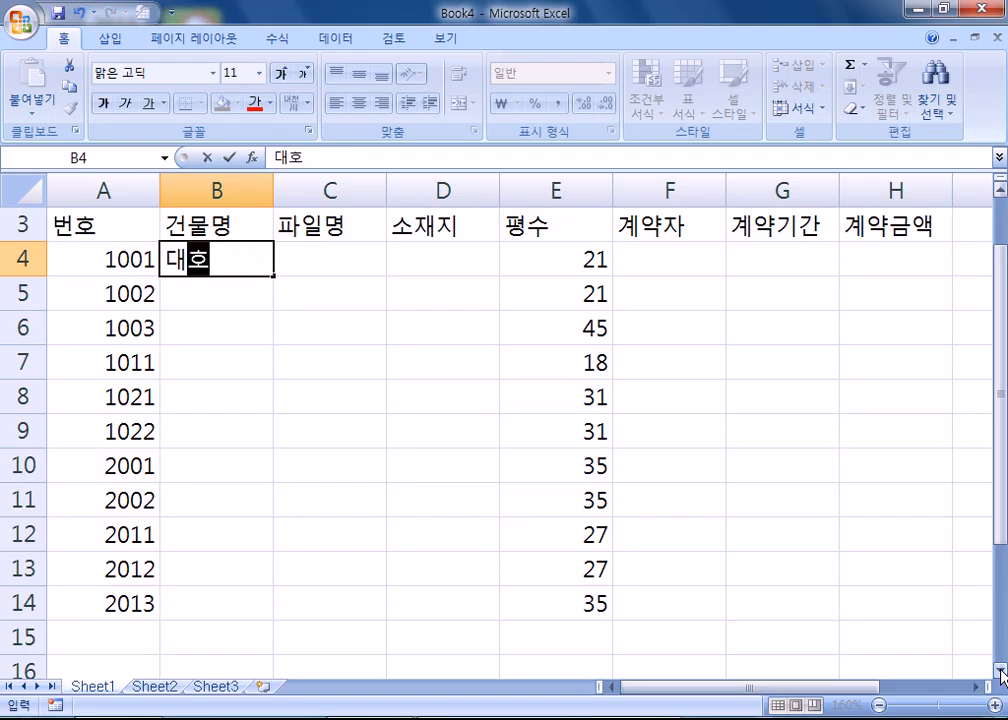
pyautogui.write('화201호')
pyautogui.press('Return')
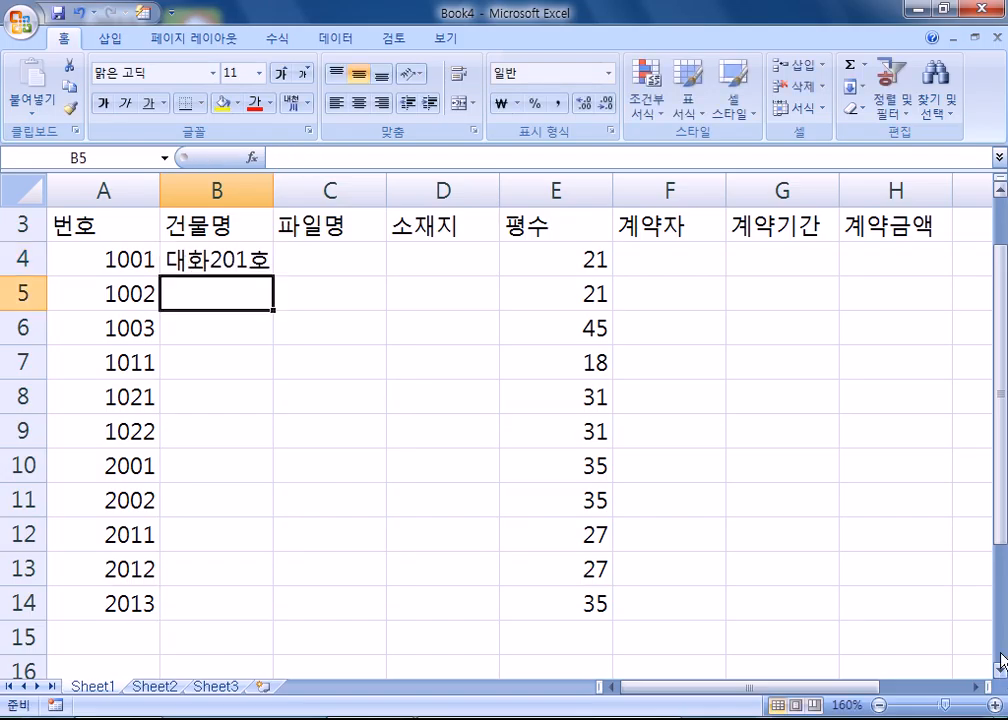
# Enter the building names 대화202호 and 대화302호 in cells B5 and B6.
pyautogui.write('대화2')
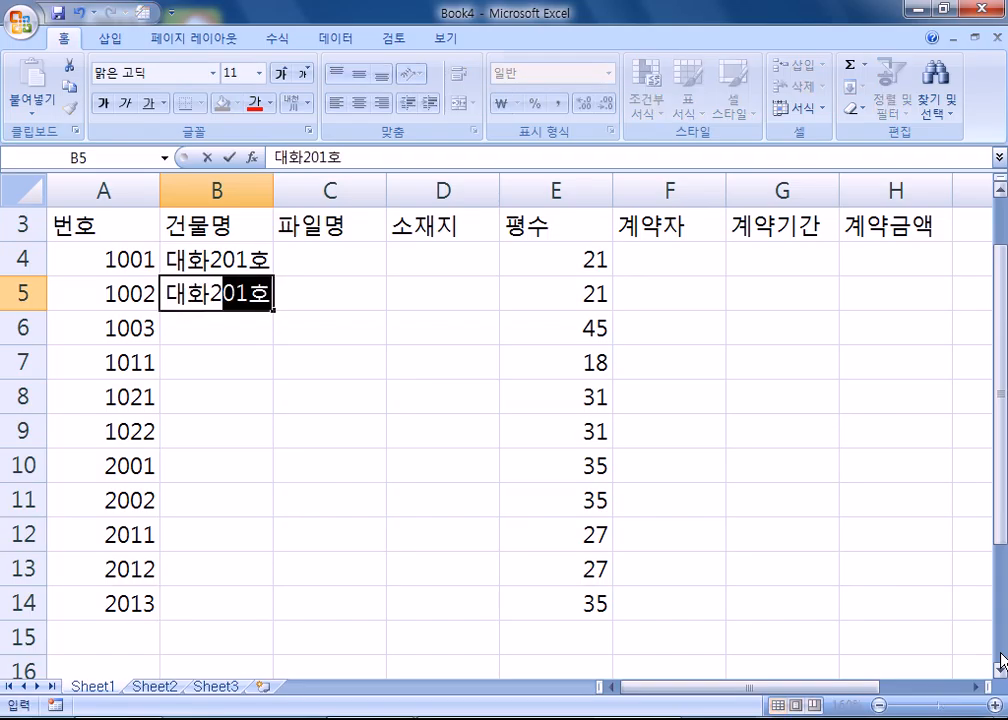
pyautogui.write('01')
pyautogui.press('BackSpace')
pyautogui.press('BackSpace')
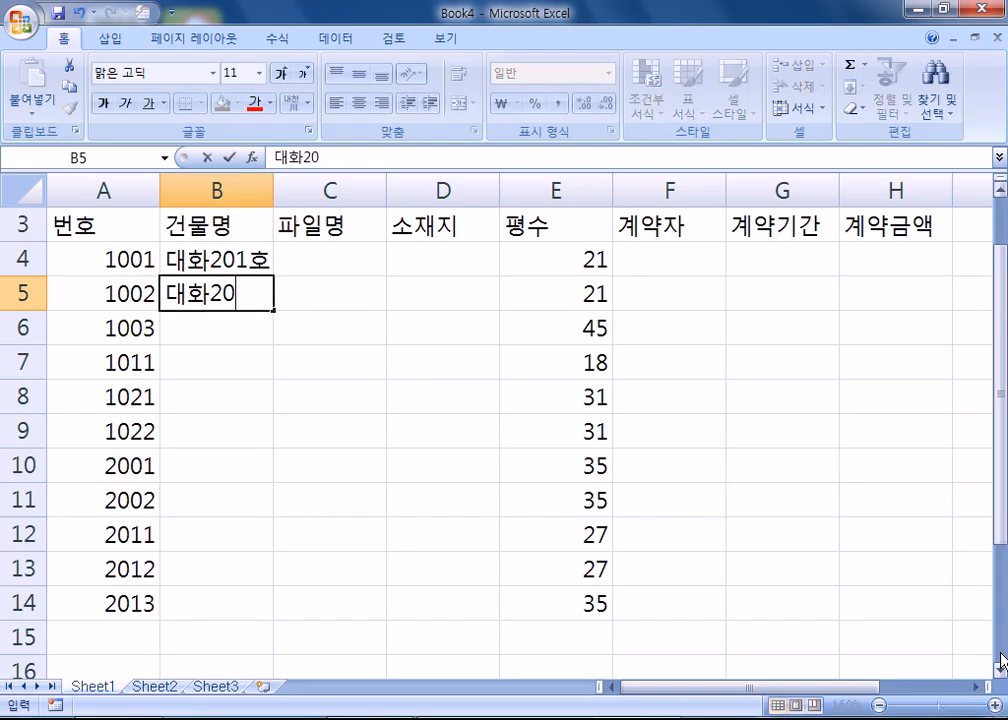
pyautogui.write('2호')
pyautogui.press('Return')
pyautogui.write('대')
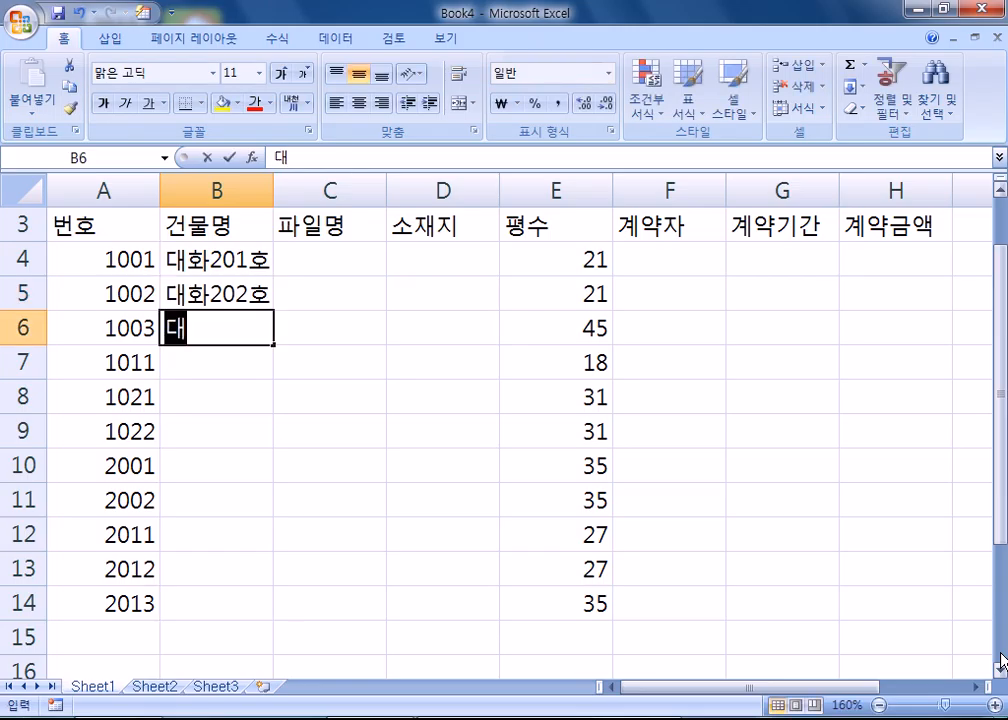
pyautogui.write('화302호')
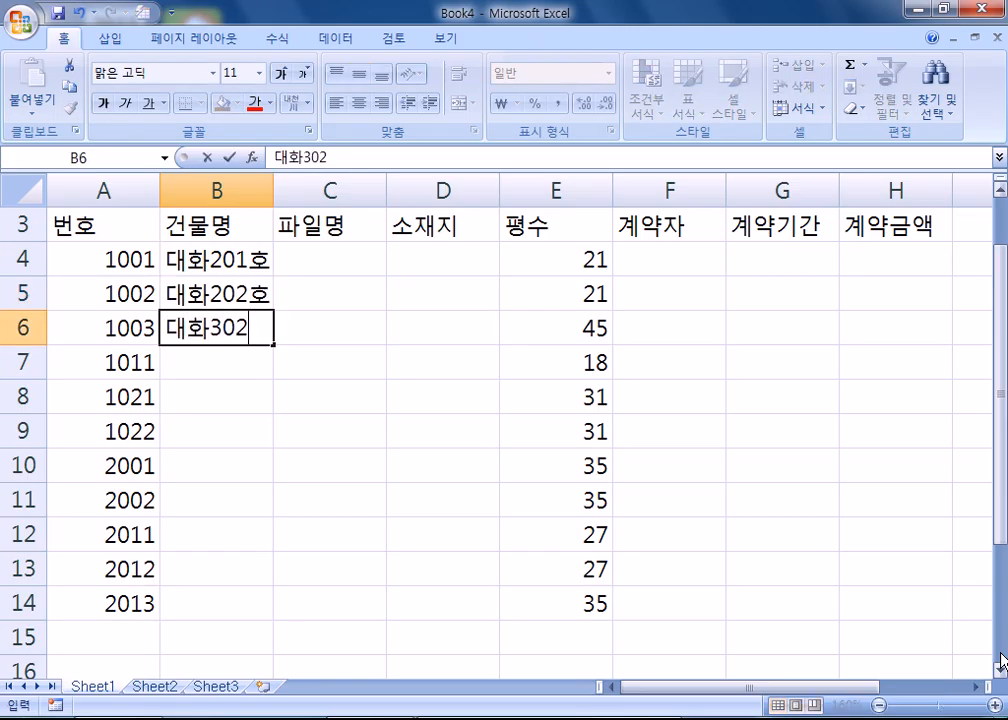
pyautogui.press('Return')
pyautogui.write('ㄷㅐ화')
pyautogui.press('Escape')
pyautogui.press('Escape')
# Enter the building name 목련601호 in cell B7.
pyautogui.write('목교ㅕ')
pyautogui.press('BackSpace')
pyautogui.press('BackSpace')
pyautogui.write('련')
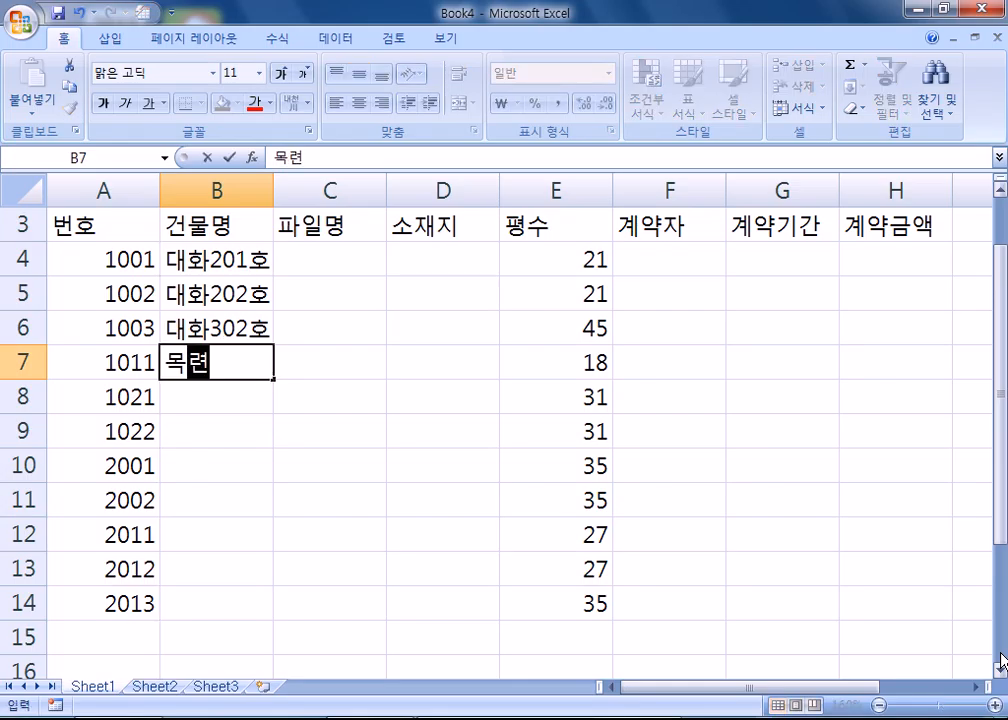
pyautogui.write('601호')
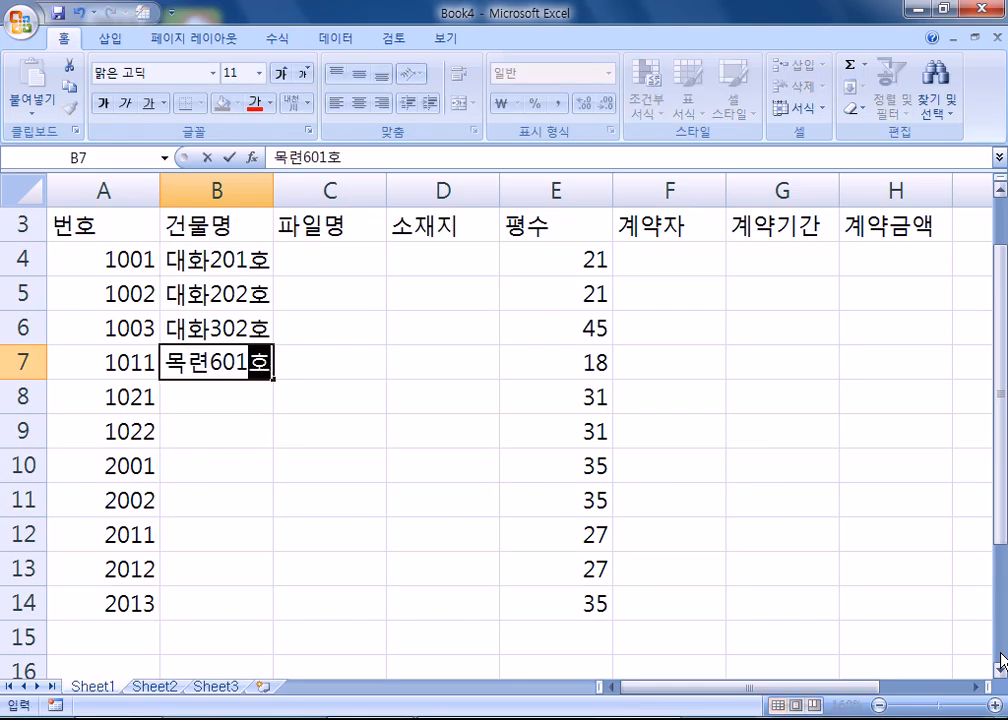
pyautogui.press('Return')
# Correct the building name in cell B7 to 목련101호.
pyautogui.write('고려')
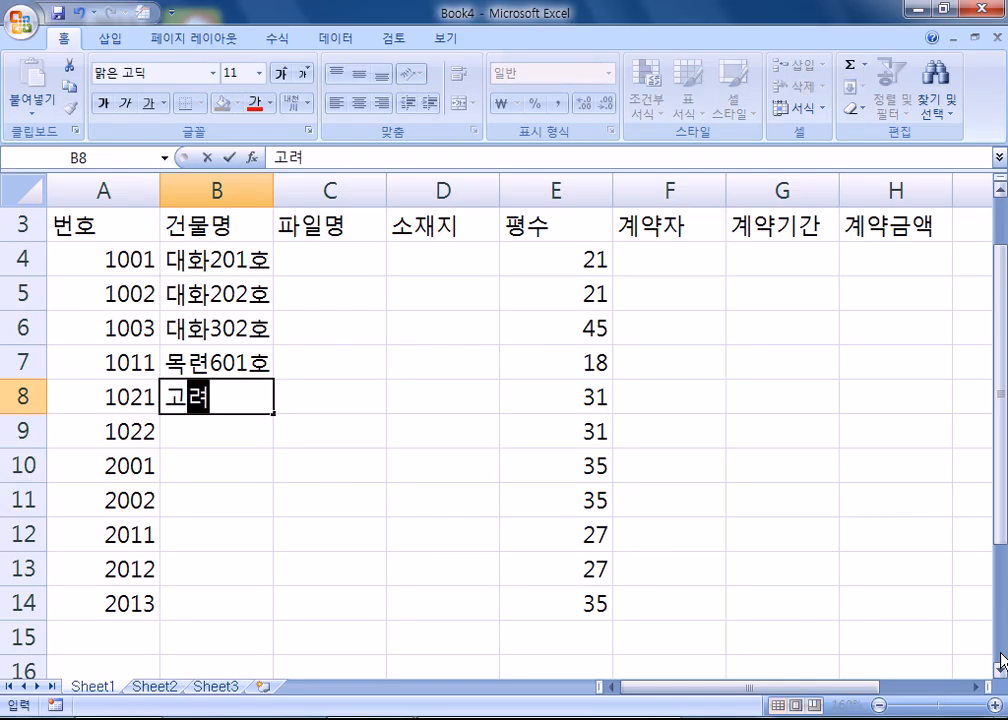
pyautogui.press('Escape')
pyautogui.press('Up')
pyautogui.press('F2')
pyautogui.press('Left')
pyautogui.press('Left')
pyautogui.press('Left')
pyautogui.press('Left')
pyautogui.write('1')
pyautogui.press('Delete')
pyautogui.press('Return')
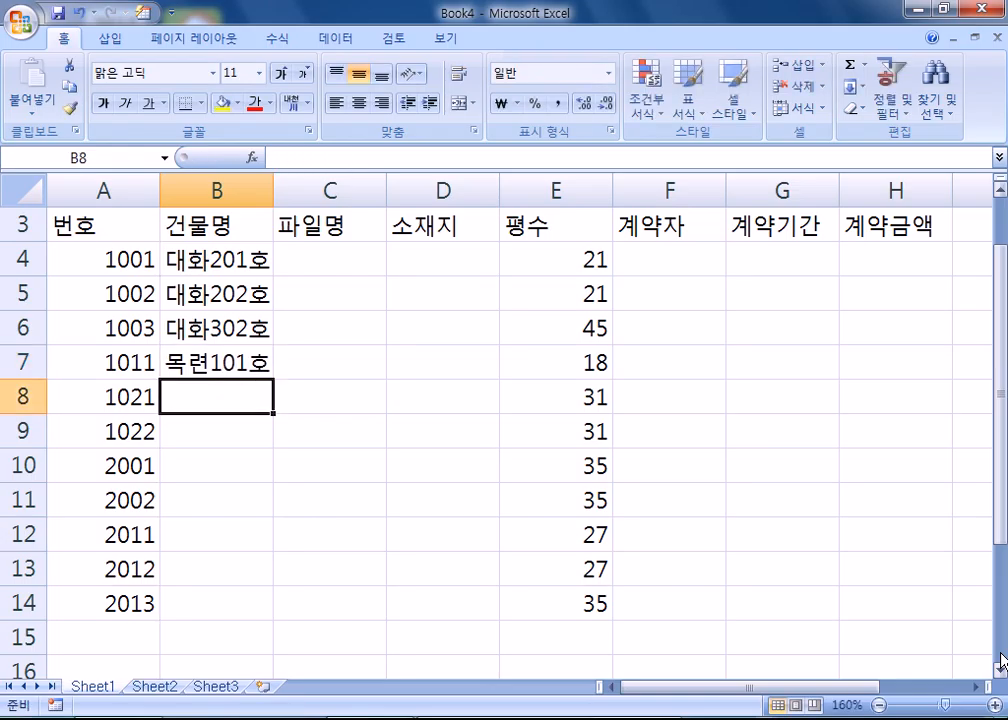
# Enter the building names 고려601호 and 고려602호 in cells B8 and B9.
pyautogui.write('고랴60-1')
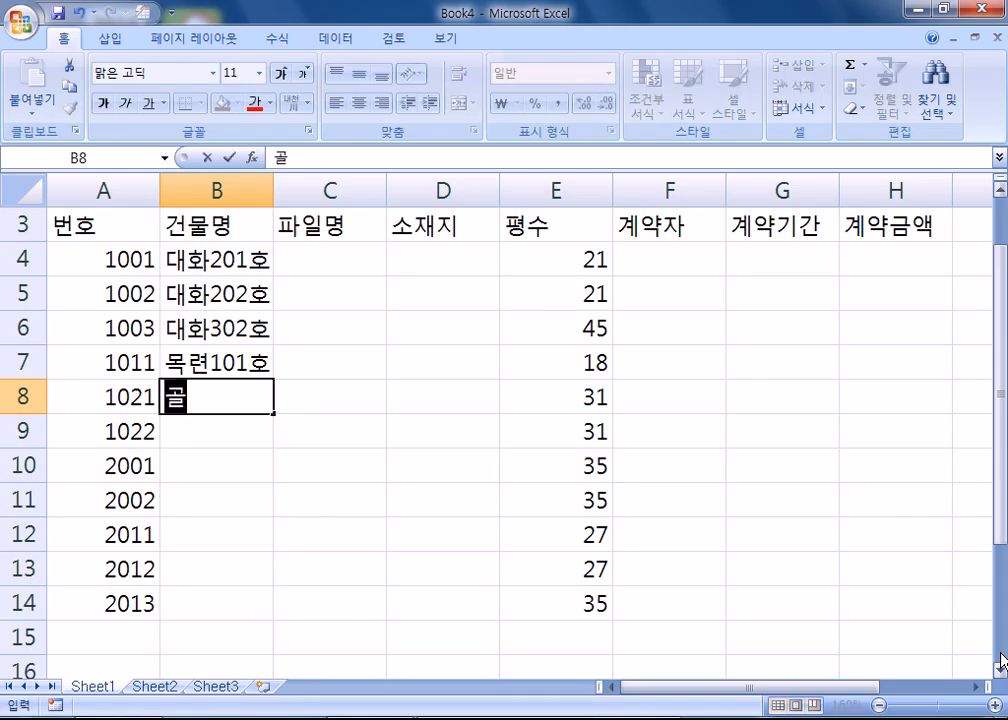
pyautogui.press('BackSpace')
pyautogui.press('BackSpace')
pyautogui.press('BackSpace')
pyautogui.write('려601호')
pyautogui.press('Return')
pyautogui.write('고랴')
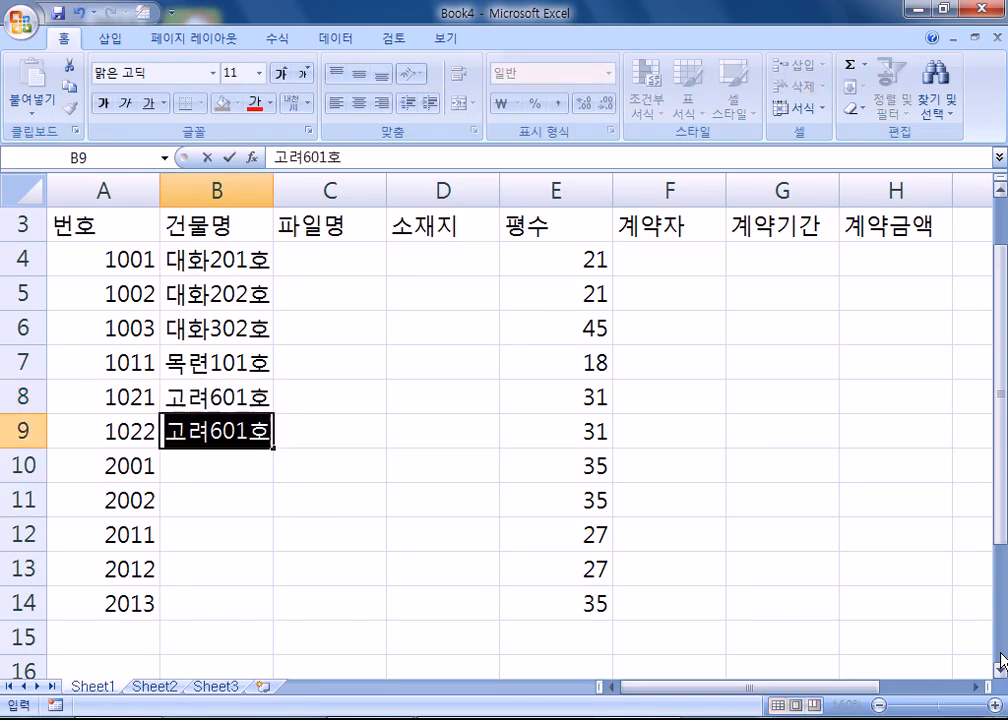
pyautogui.press('BackSpace')
pyautogui.write('ㅕ602호')
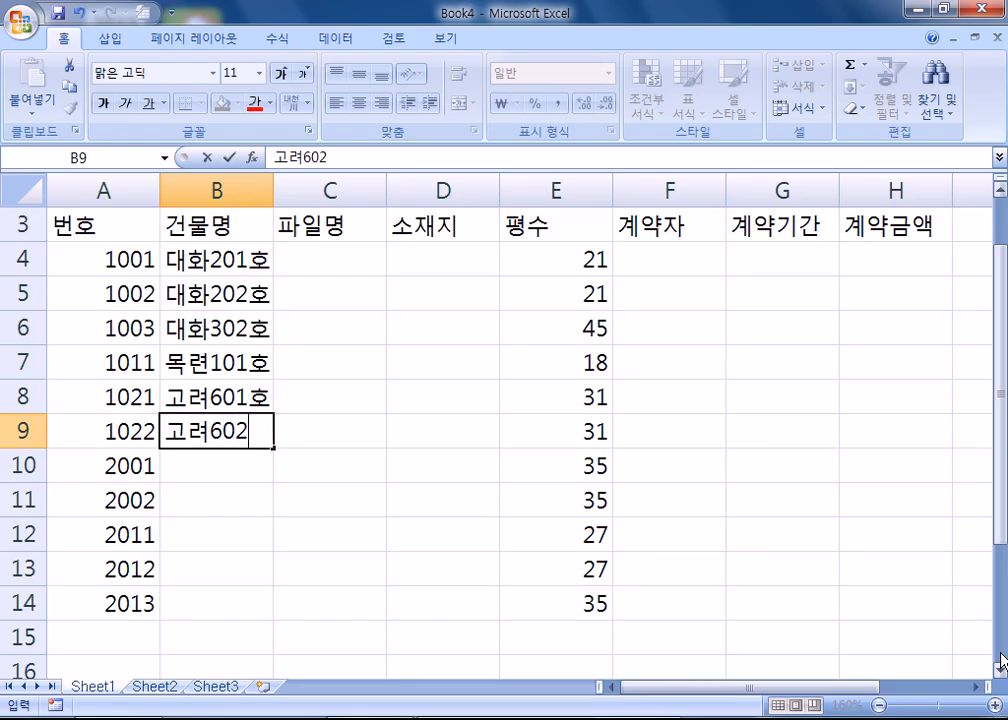
pyautogui.press('Return')
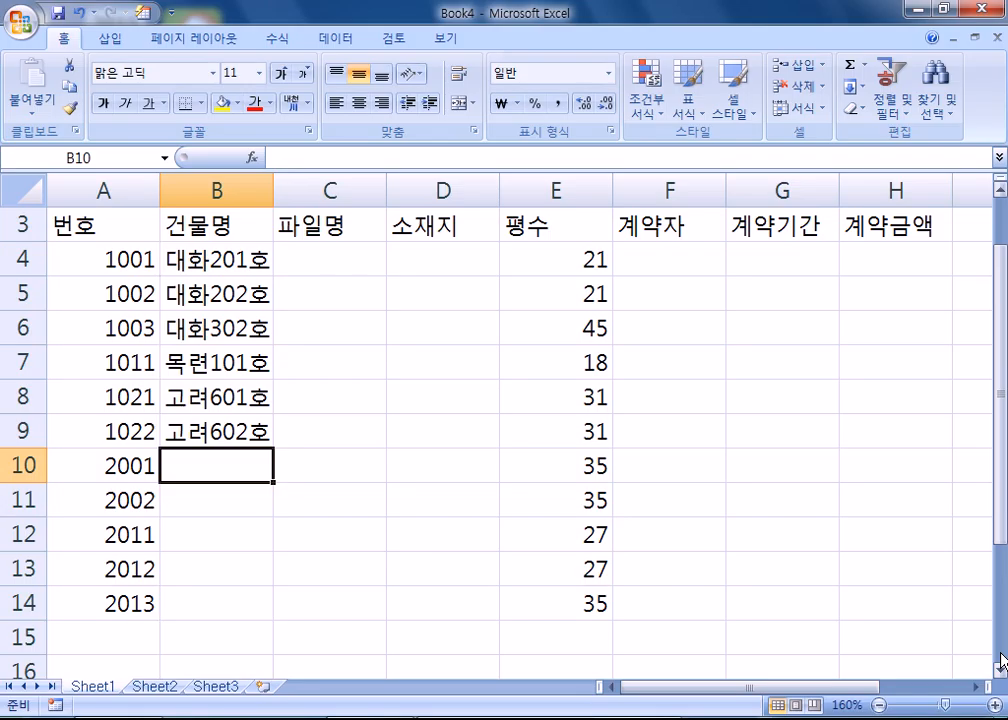
# Enter the building names 유림401호, 유림402호 and 동아306호 in cells B10 to B12.
pyautogui.write('유림401호')
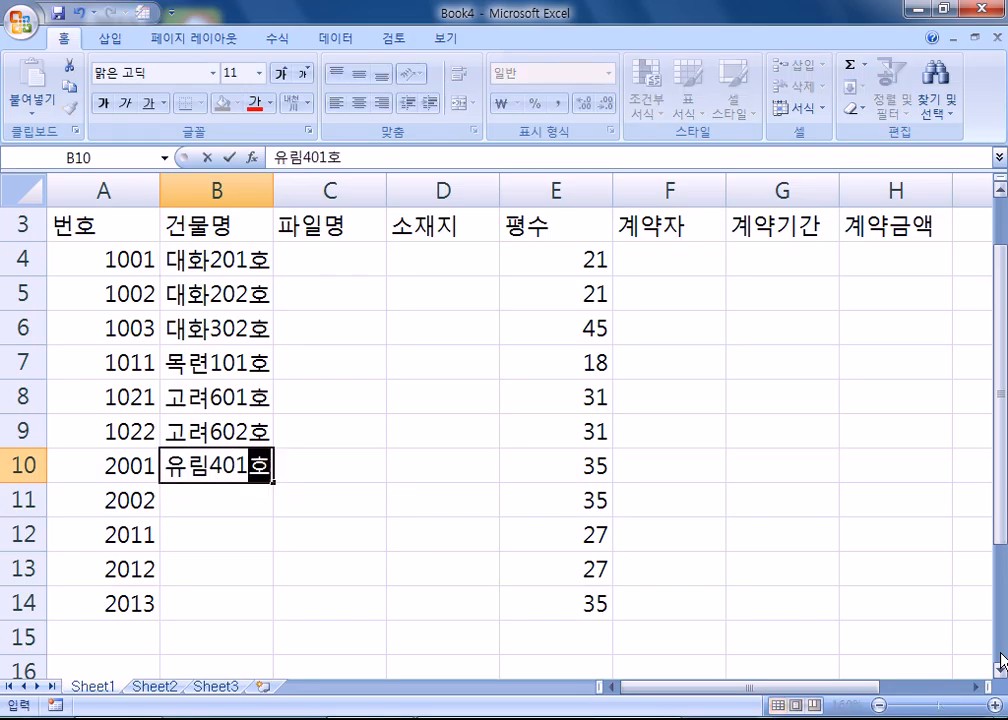
pyautogui.press('Return')
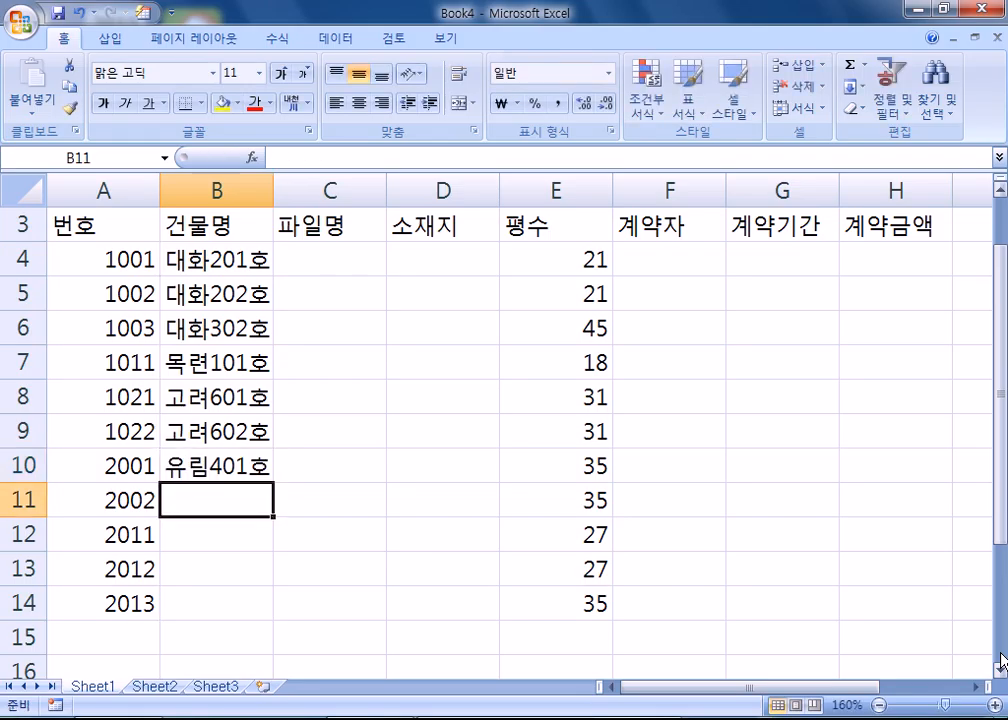
pyautogui.write('유림402호')
pyautogui.press('Return')
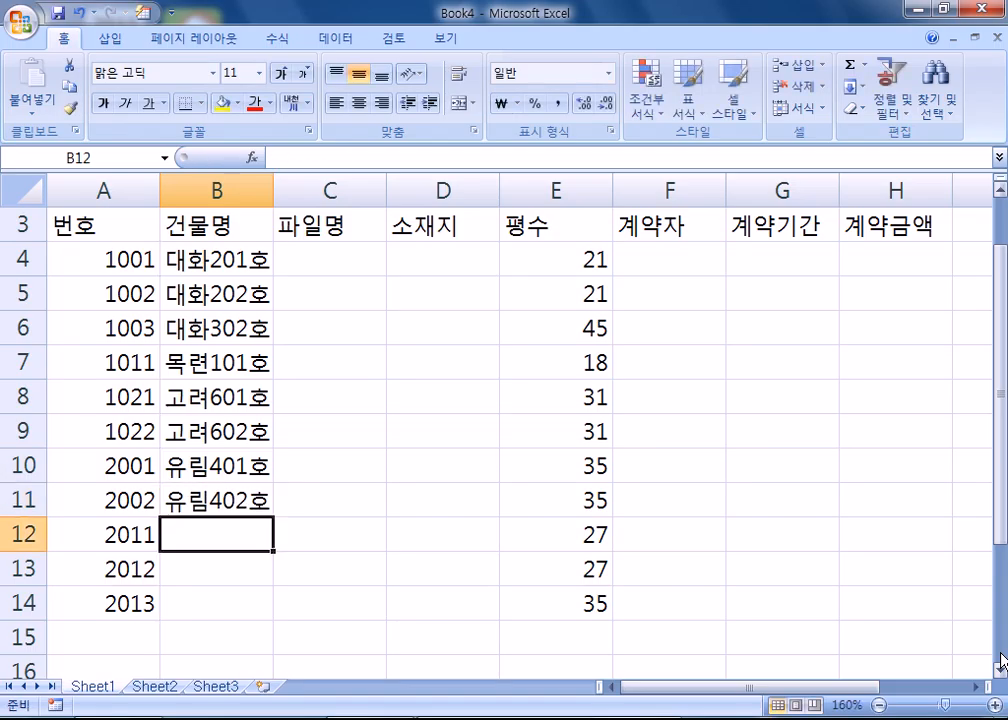
pyautogui.write('동아30')
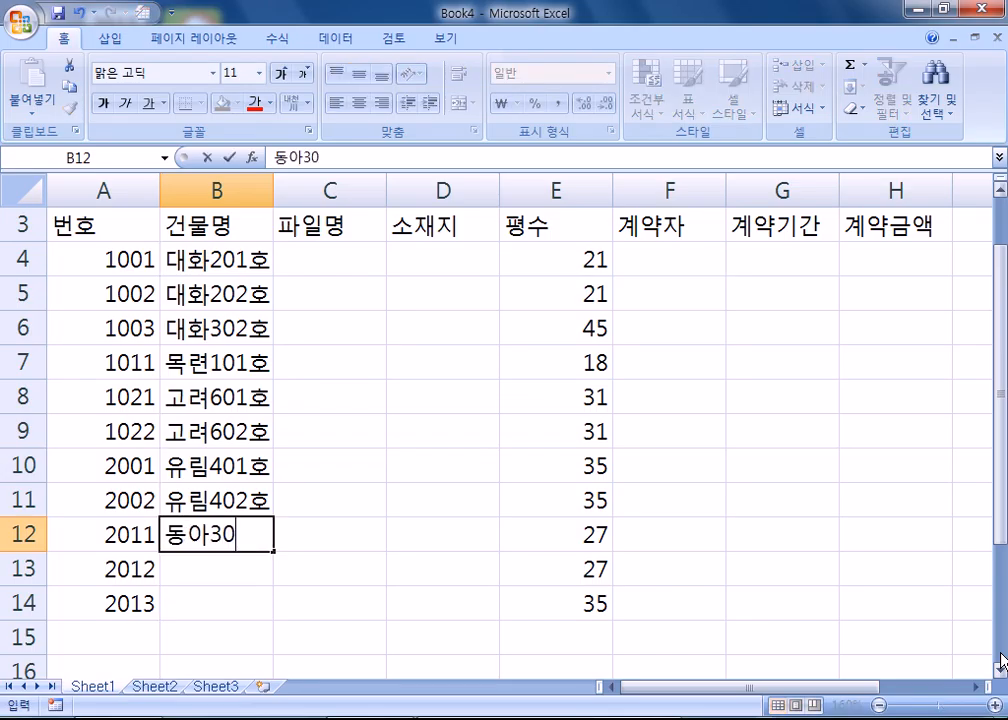
pyautogui.write('6호')
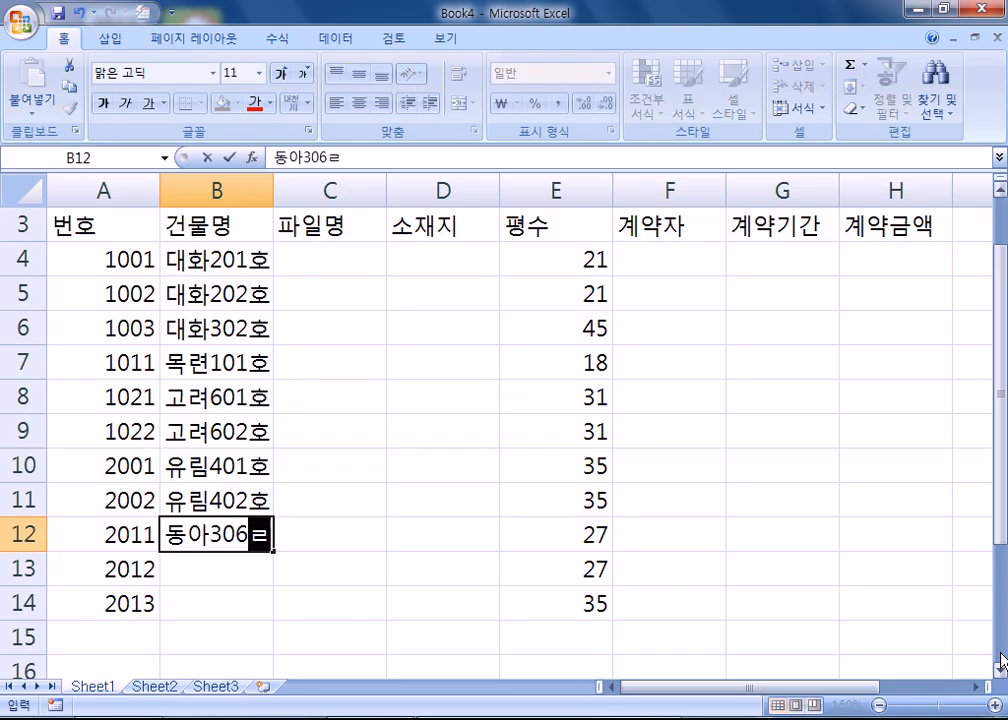
pyautogui.press('Return')
pyautogui.write('동아')
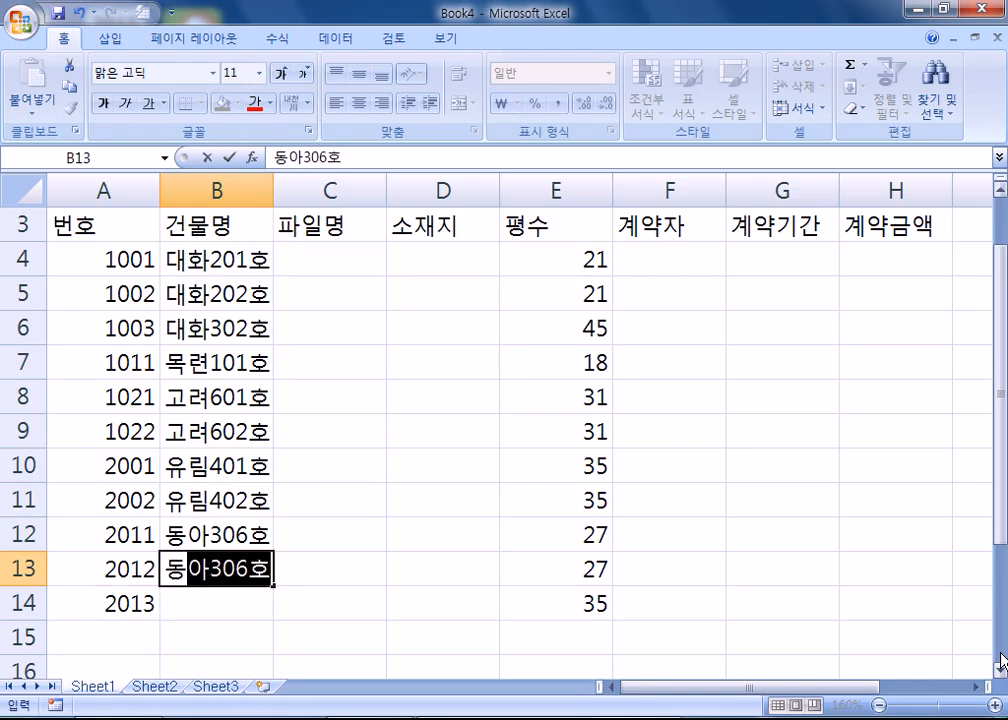
pyautogui.write('307')
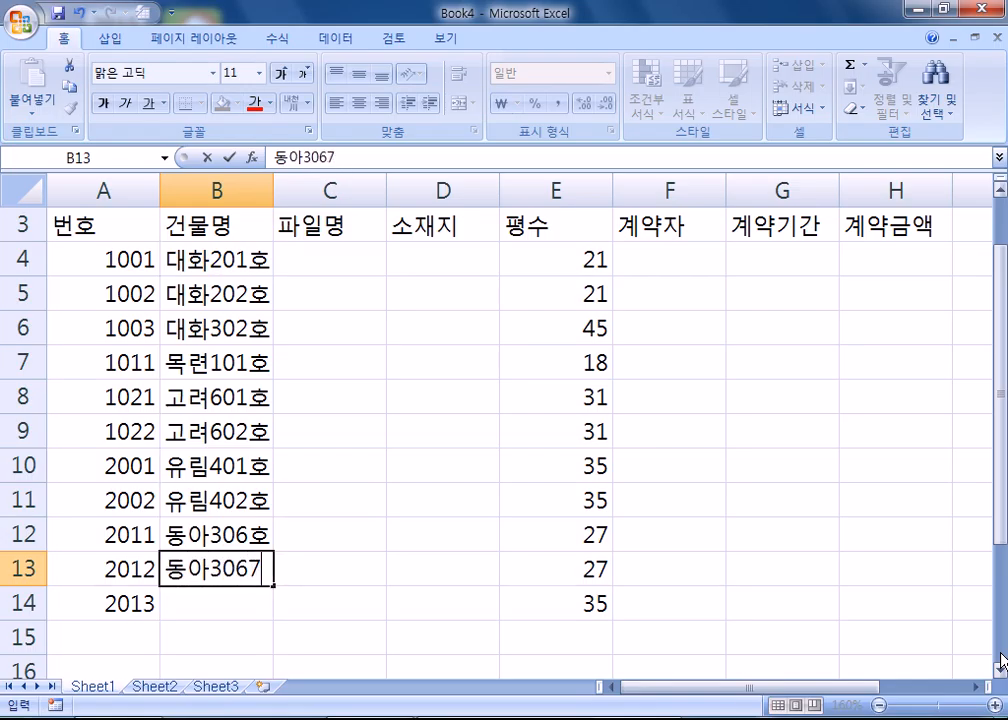
pyautogui.write('호')
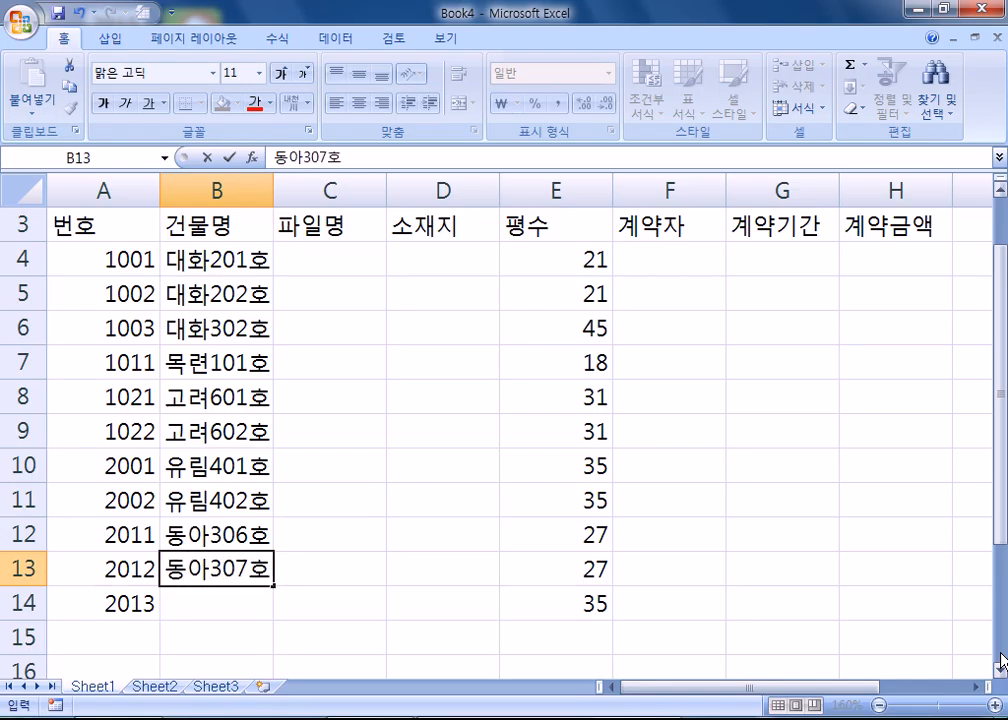
pyautogui.press('Escape')
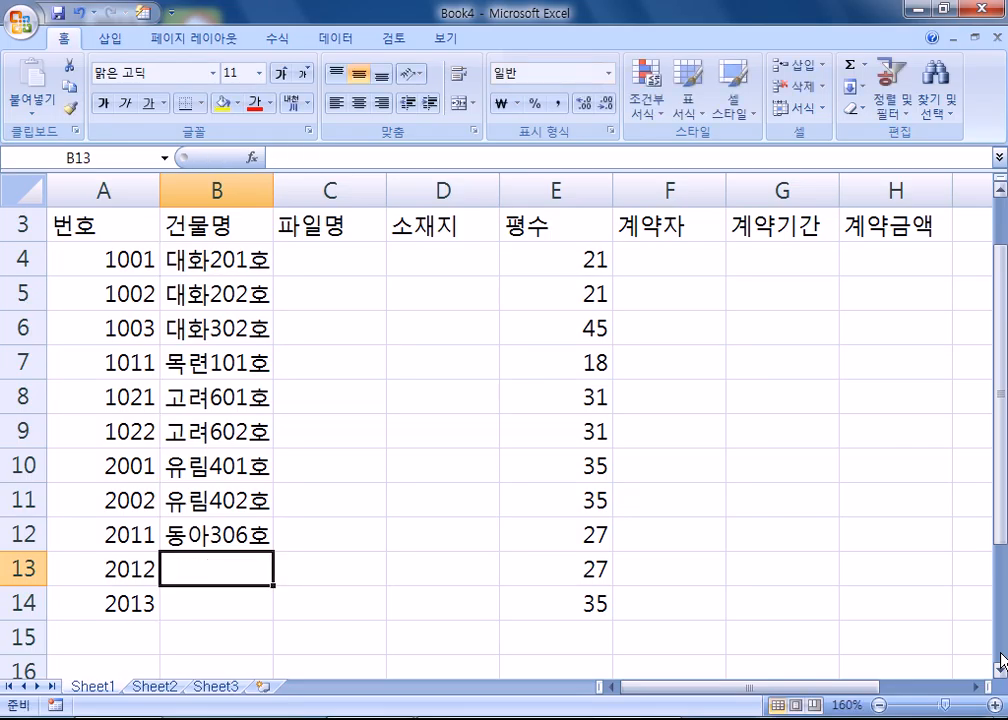
# Correct the building name in cell B12 to 동아305호 and fill it down as a series to B14.
pyautogui.press('Up')
pyautogui.press('F2')
pyautogui.write('6')
pyautogui.press('BackSpace')
pyautogui.press('Delete')
pyautogui.write('5')
pyautogui.press('Return')
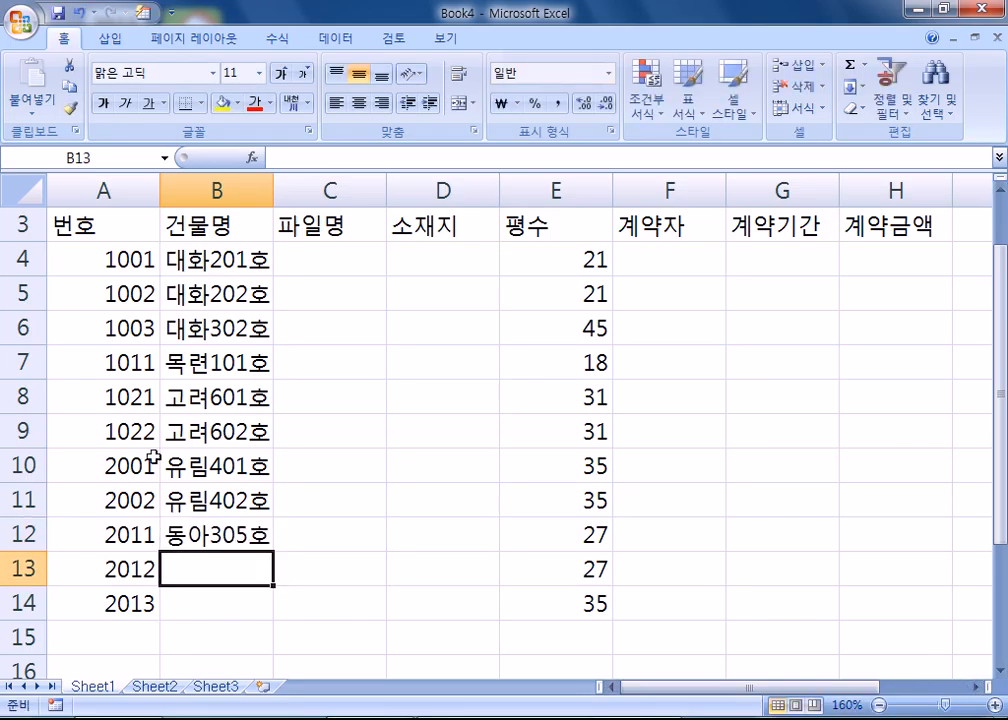
pyautogui.click(244, 530)
pyautogui.moveTo(272, 552); pyautogui.dragTo(272, 625)
# Change the building name in cell B14 to 동아501호 and select cell C4 under the 파일명 heading.
pyautogui.click(236, 597)
pyautogui.doubleClick(236, 597)
pyautogui.moveTo(212, 604); pyautogui.dragTo(245, 612)
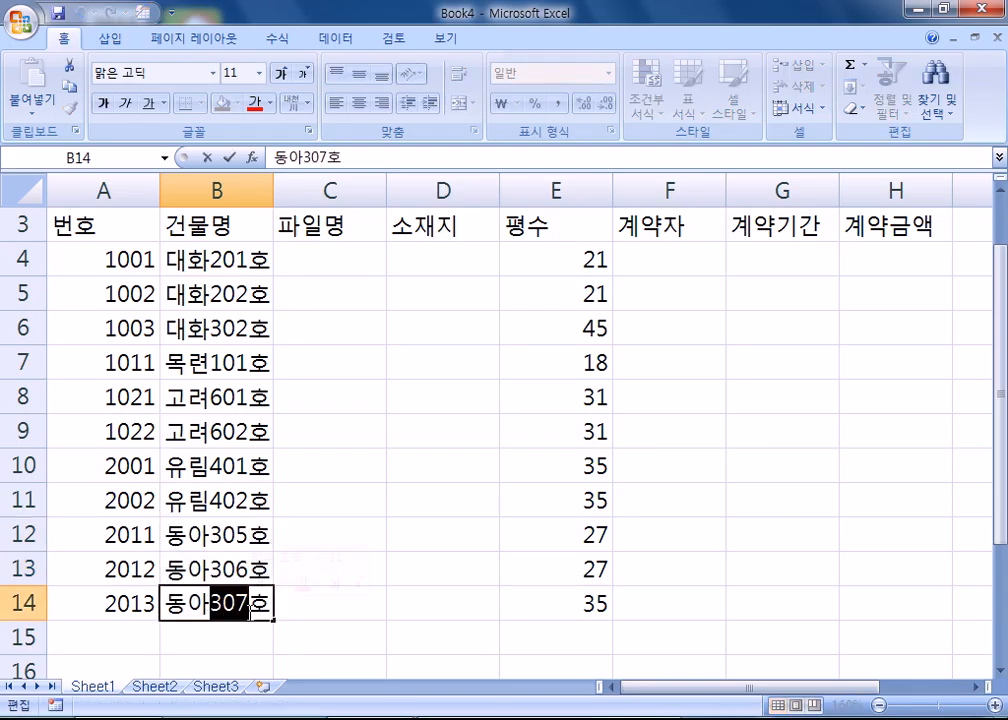
pyautogui.write('501')
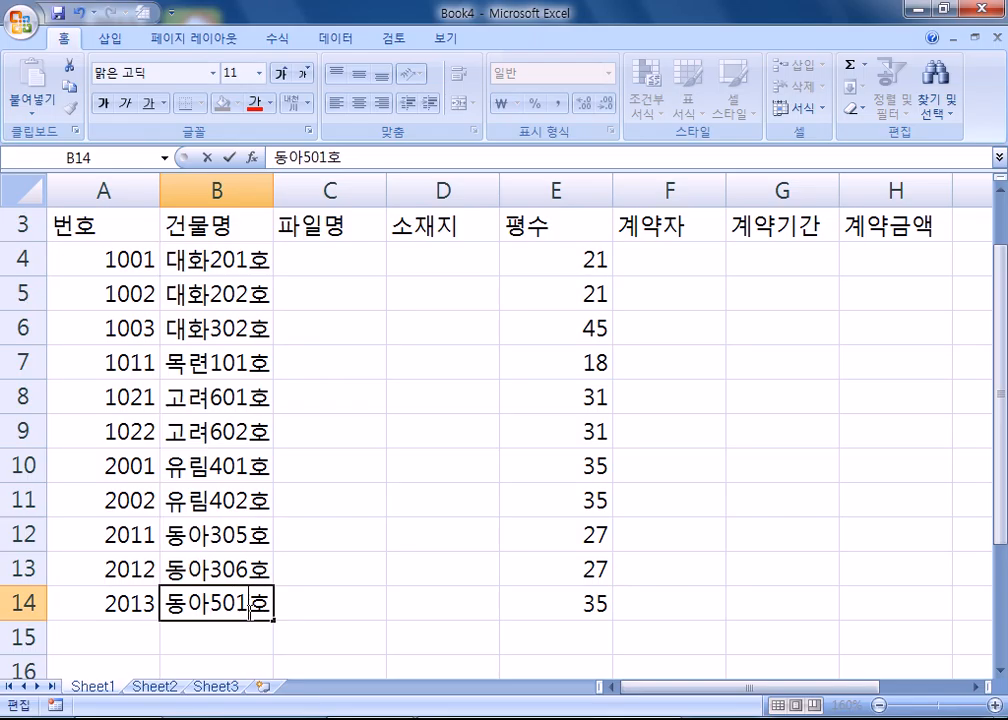
pyautogui.press('Return')
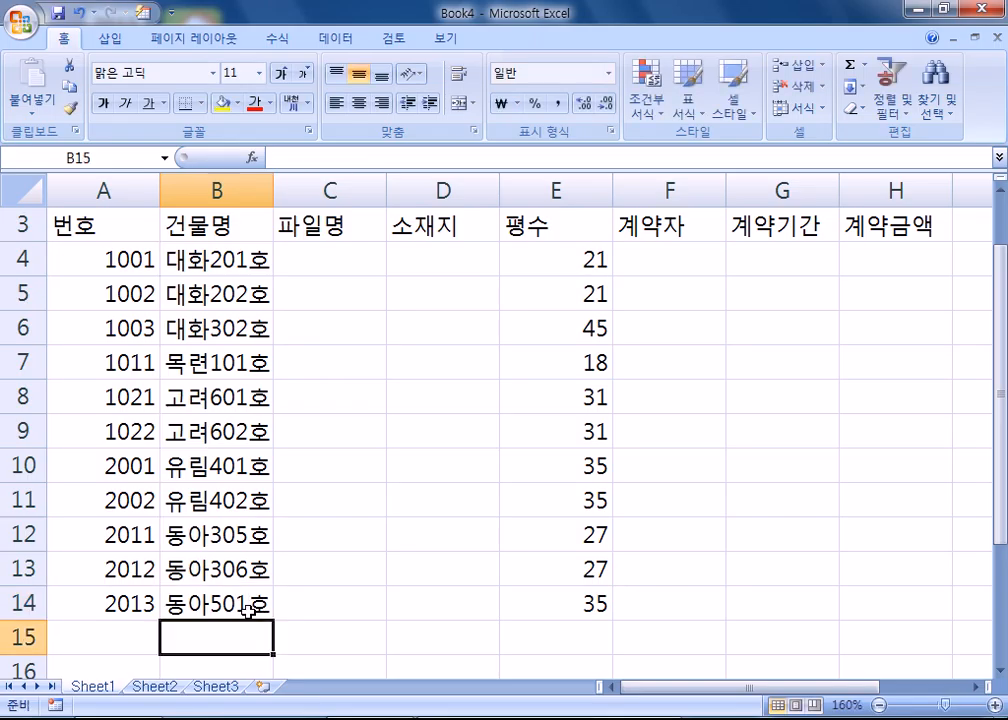
pyautogui.click(357, 251)
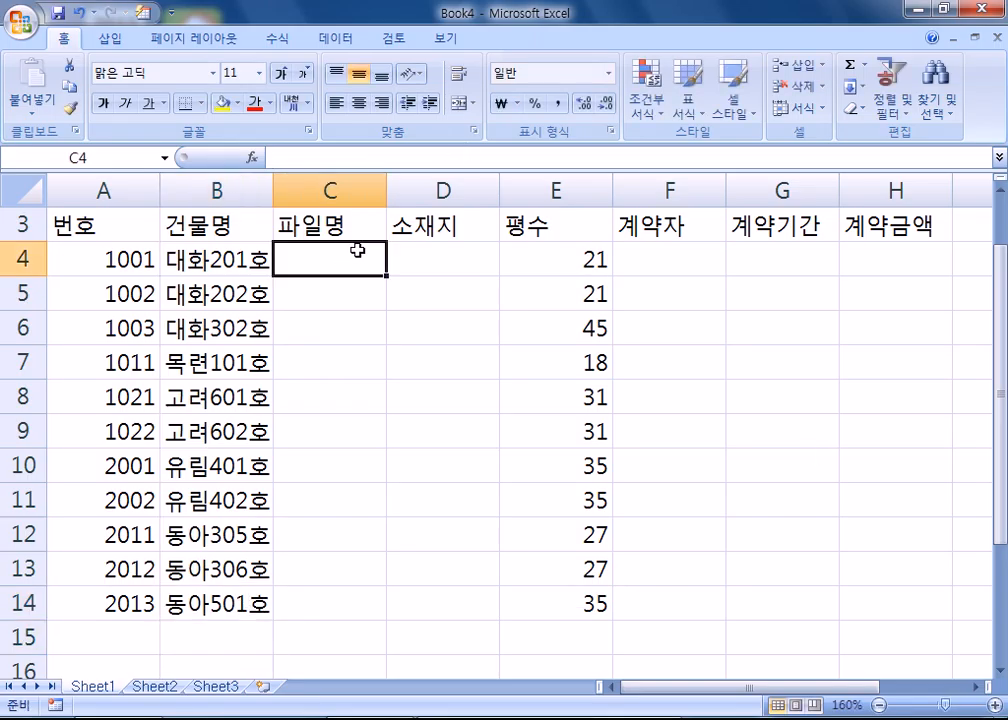
# Enter the file names DA-10001, DA-10021 and DA-10031 in cells C4 to C6.
pyautogui.write('DA-')
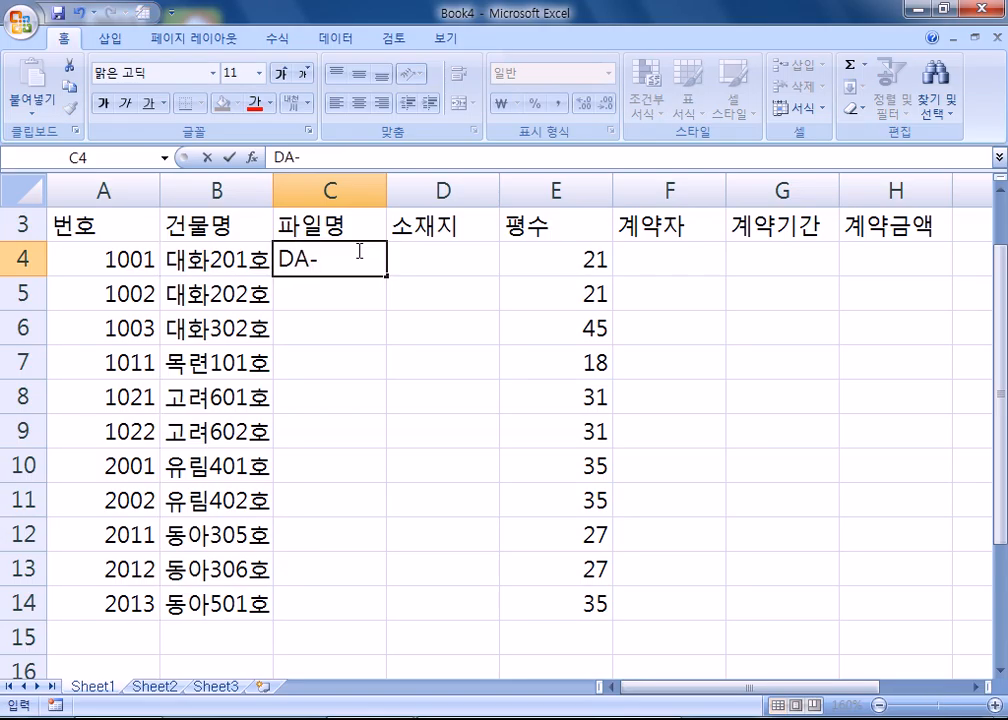
pyautogui.write('10001')
pyautogui.press('Return')
pyautogui.write('DA')
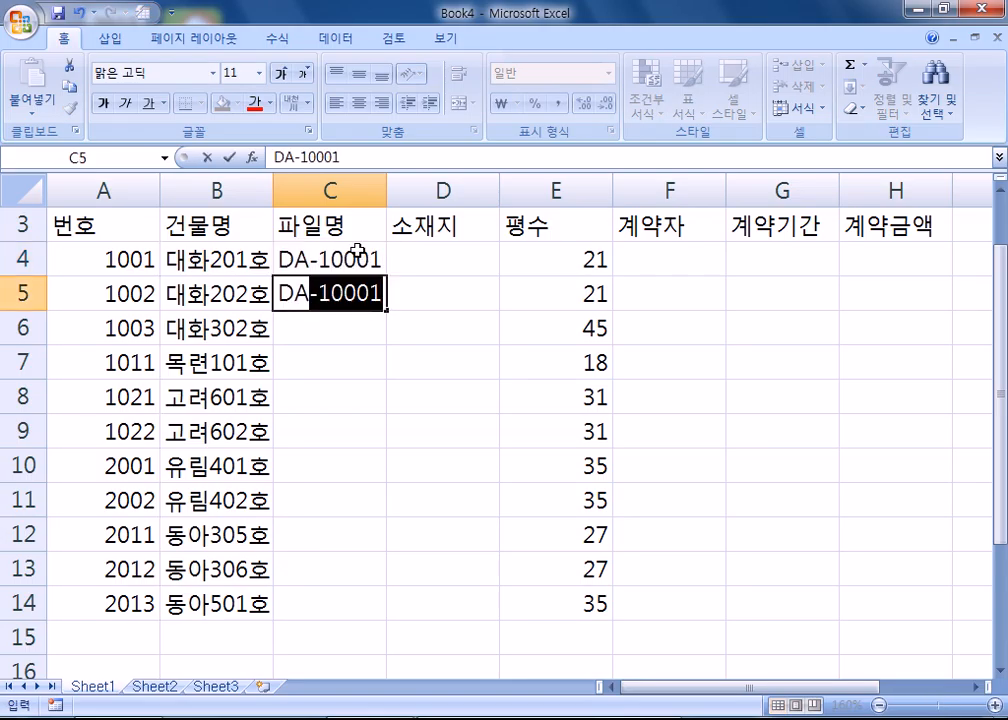
pyautogui.write('-10021')
pyautogui.press('Return')
pyautogui.write('D')
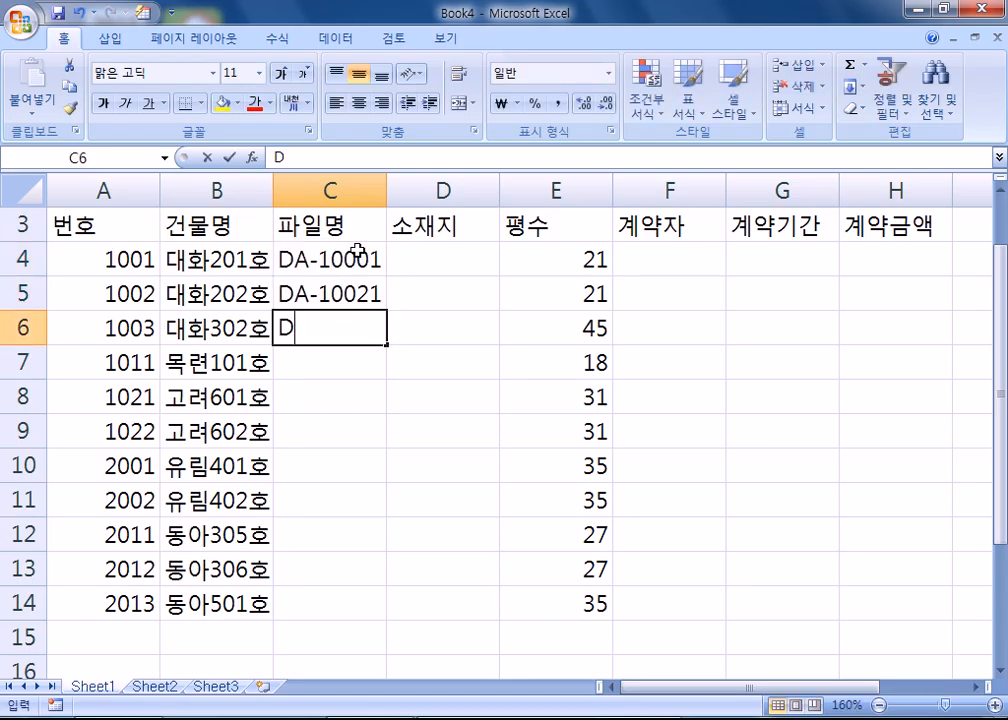
pyautogui.write('A-10031')
pyautogui.press('Return')
# Enter the file names MA-10003, GB-10011 and GB-10021 in cells C7 to C9.
pyautogui.write('D')
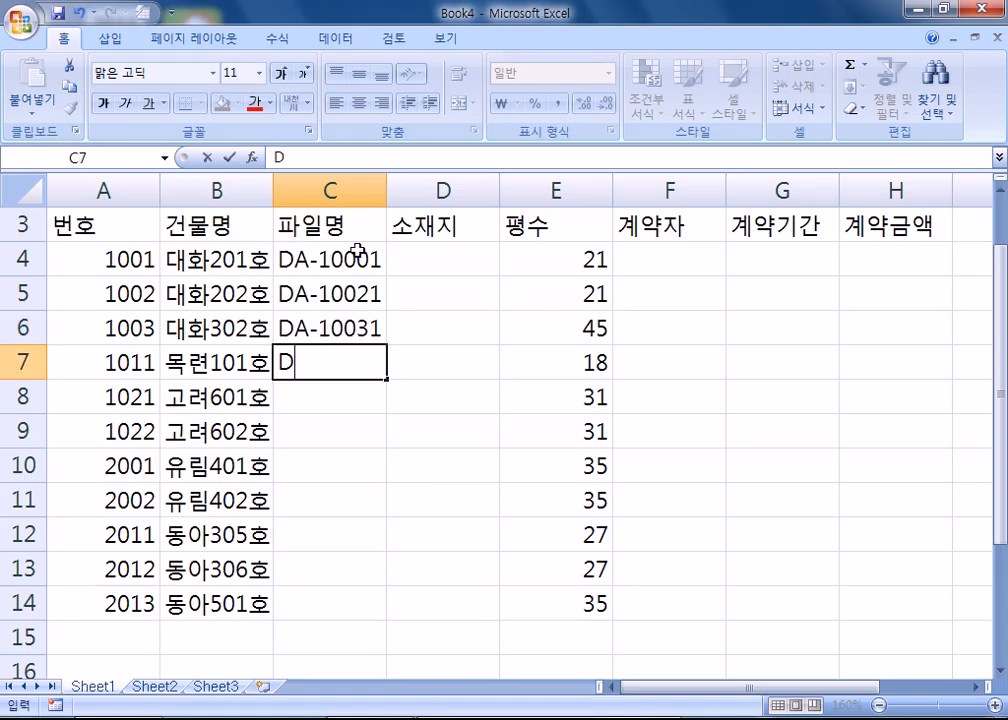
pyautogui.press('BackSpace')
pyautogui.write('MA')
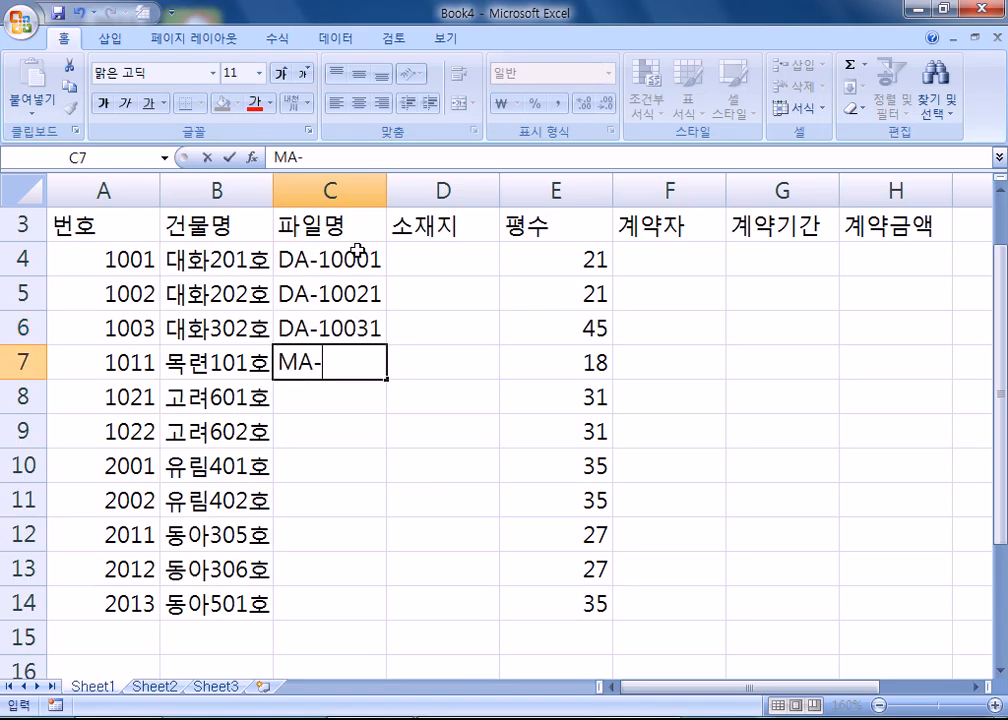
pyautogui.write('-10003')
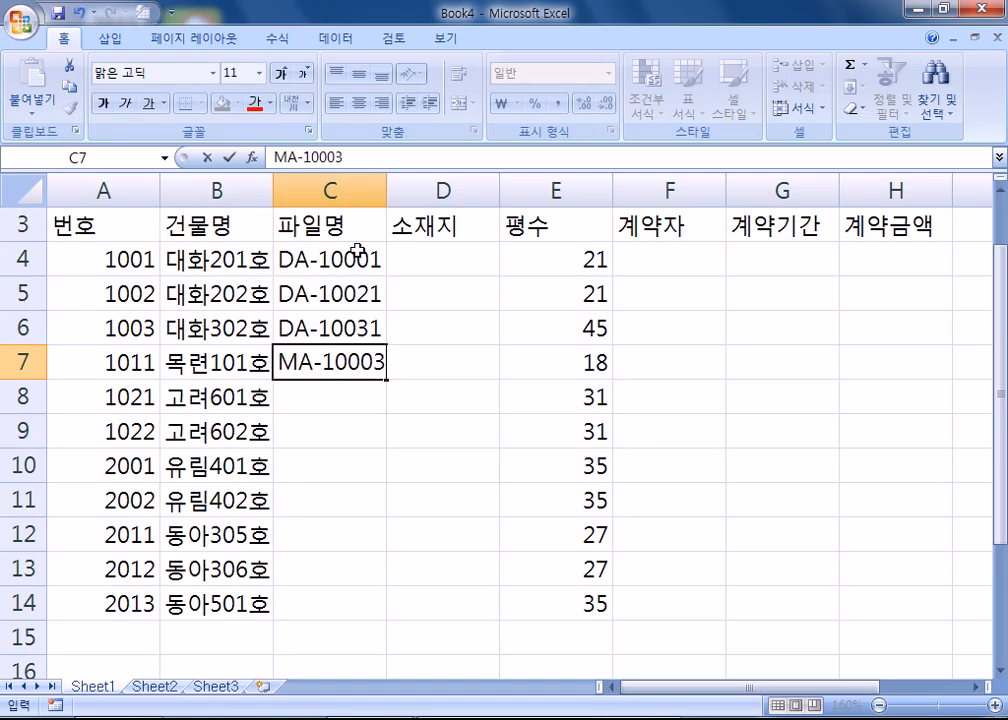
pyautogui.press('Return')
pyautogui.write('GB')
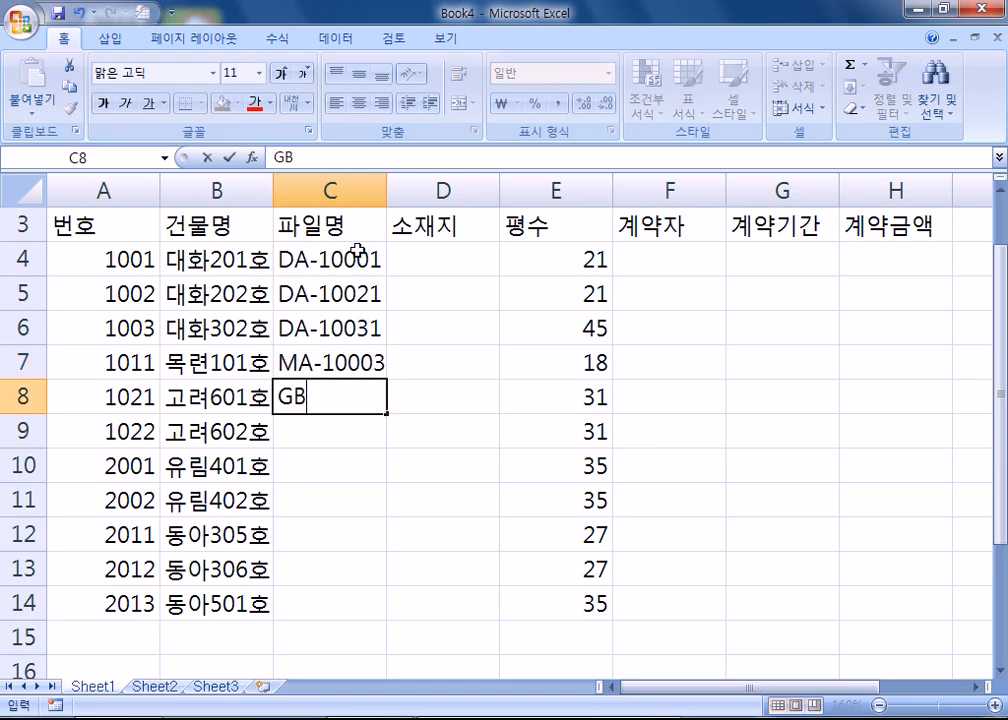
pyautogui.write('-10011')
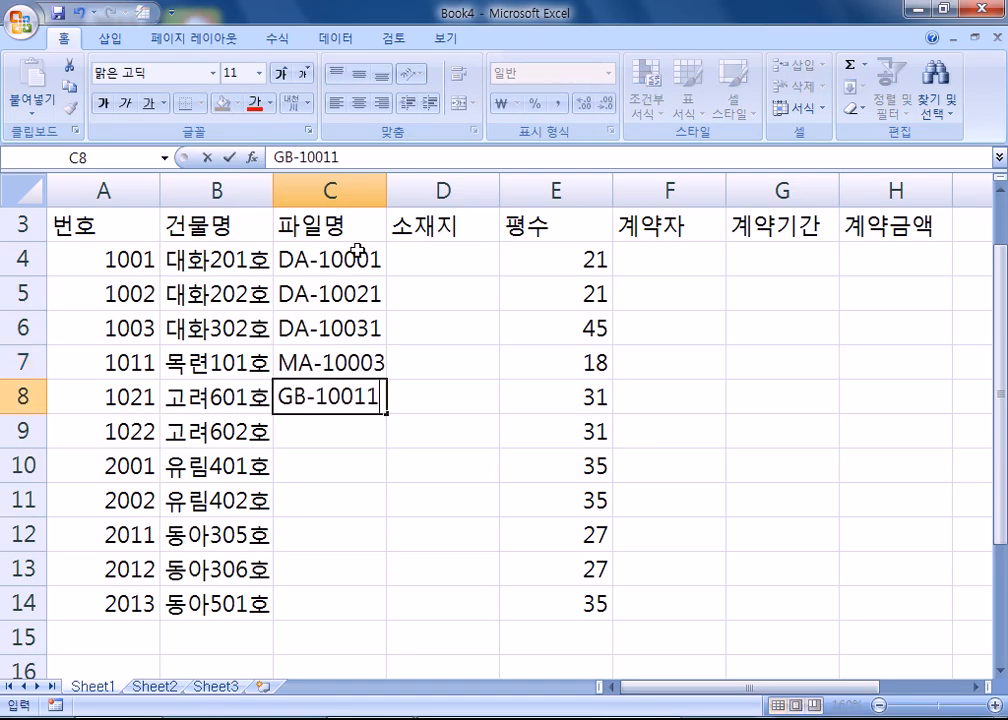
pyautogui.press('Return')
pyautogui.write('GB-10021')
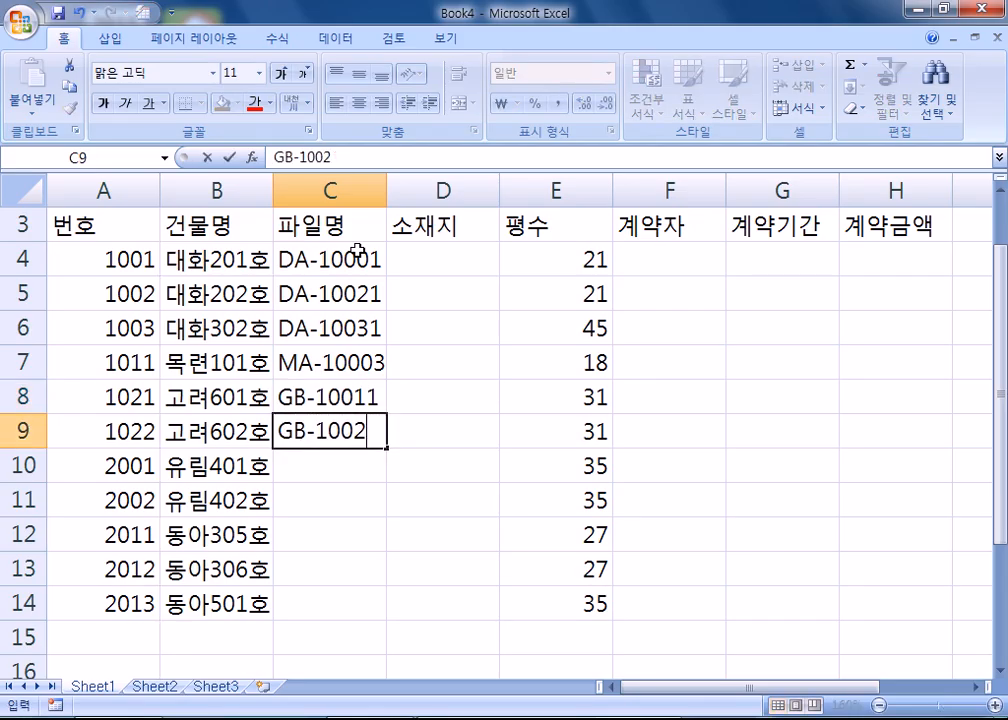
pyautogui.press('Return')
# Enter the file name YV-10411 in cell C10 for building 유림401호.
pyautogui.write('Y')
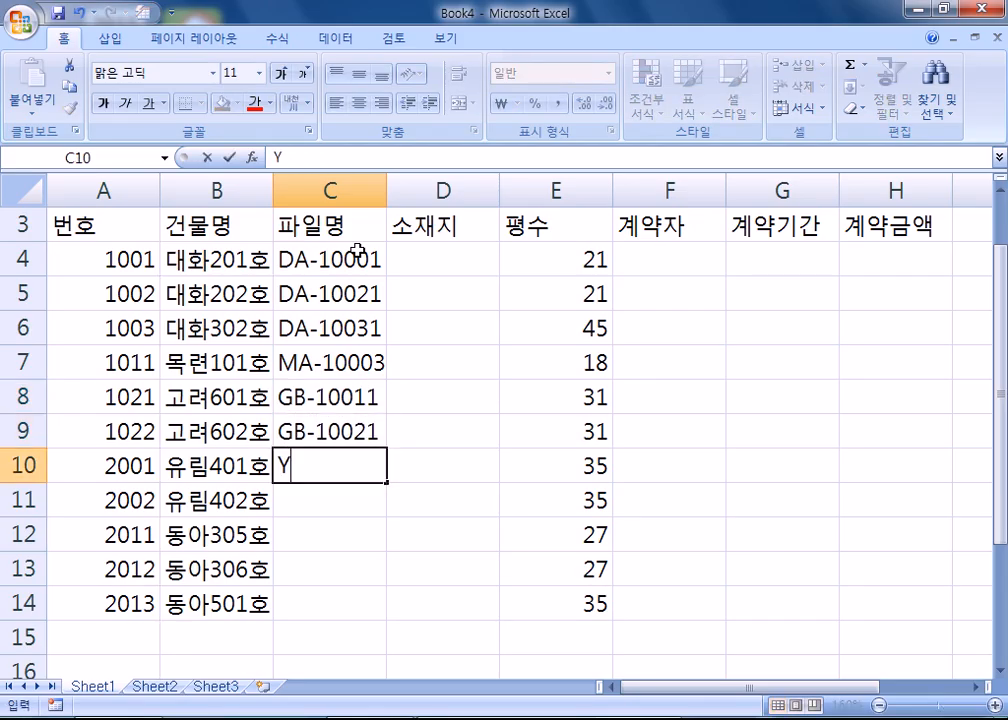
pyautogui.write('V-10411')
pyautogui.press('Return')
pyautogui.write('YV')
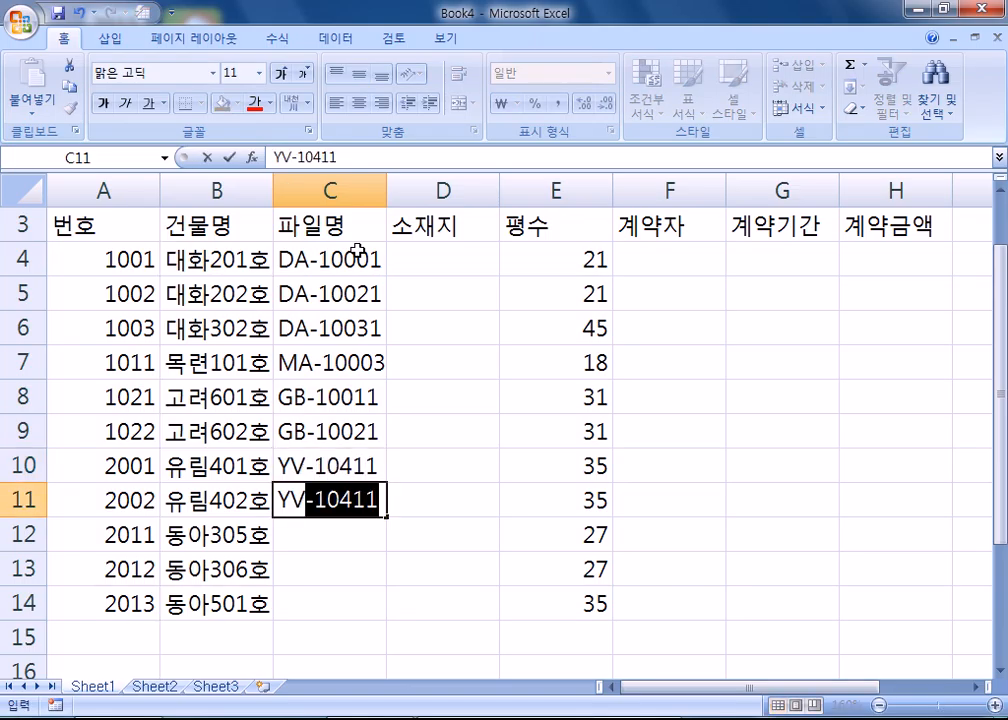
pyautogui.press('BackSpace')
pyautogui.press('BackSpace')
pyautogui.write('C')
pyautogui.press('Escape')
# Correct the file name in cell C10 to YC-10411 and enter YC-10421 in cell C11.
pyautogui.press('Up')
pyautogui.press('F2')
pyautogui.press('Delete')
pyautogui.write('C')
pyautogui.press('Return')
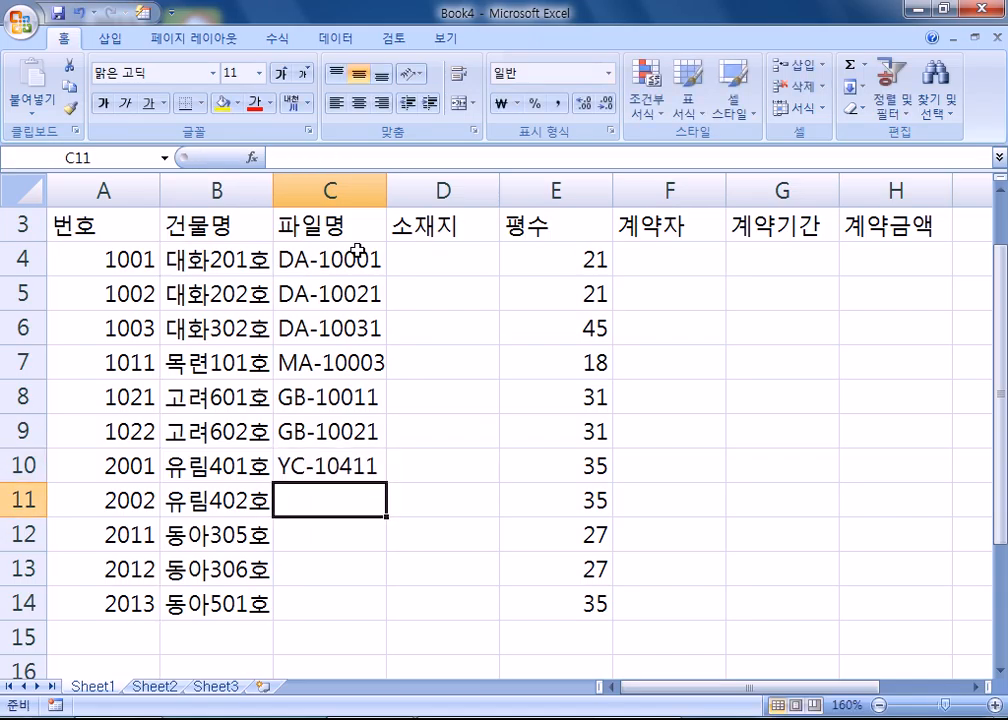
pyautogui.write('YC')
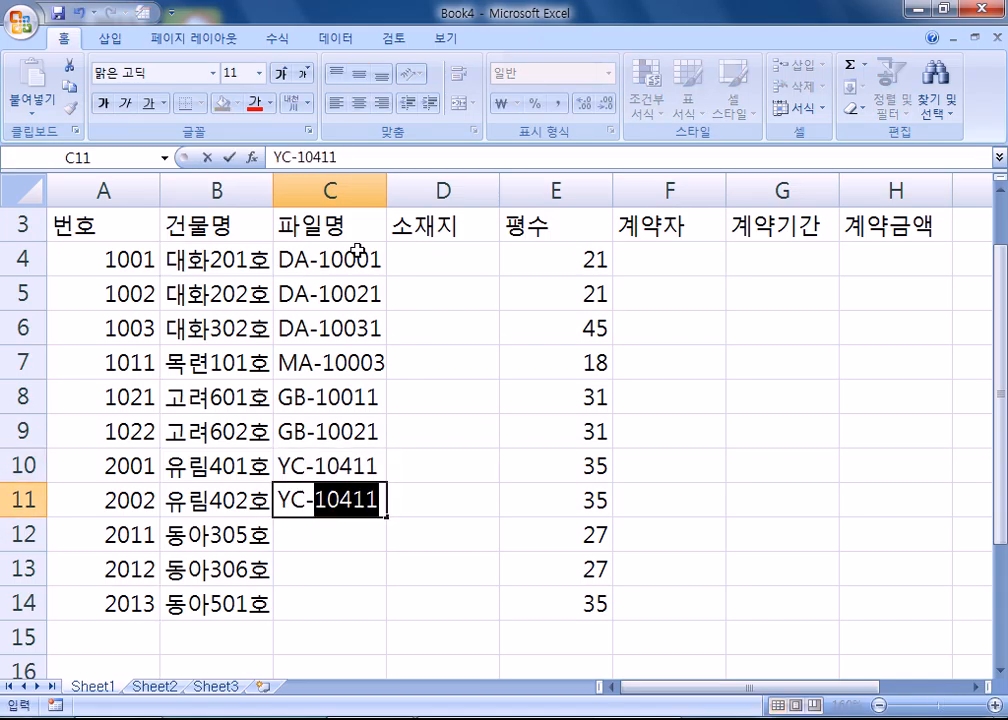
pyautogui.write('-10421')
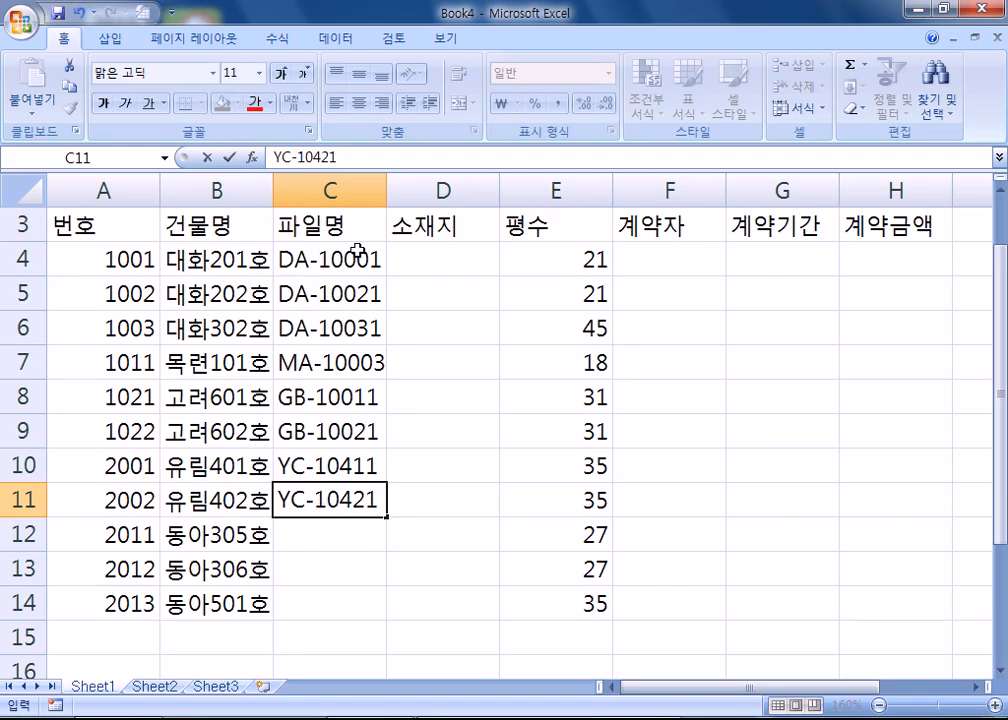
pyautogui.press('Return')
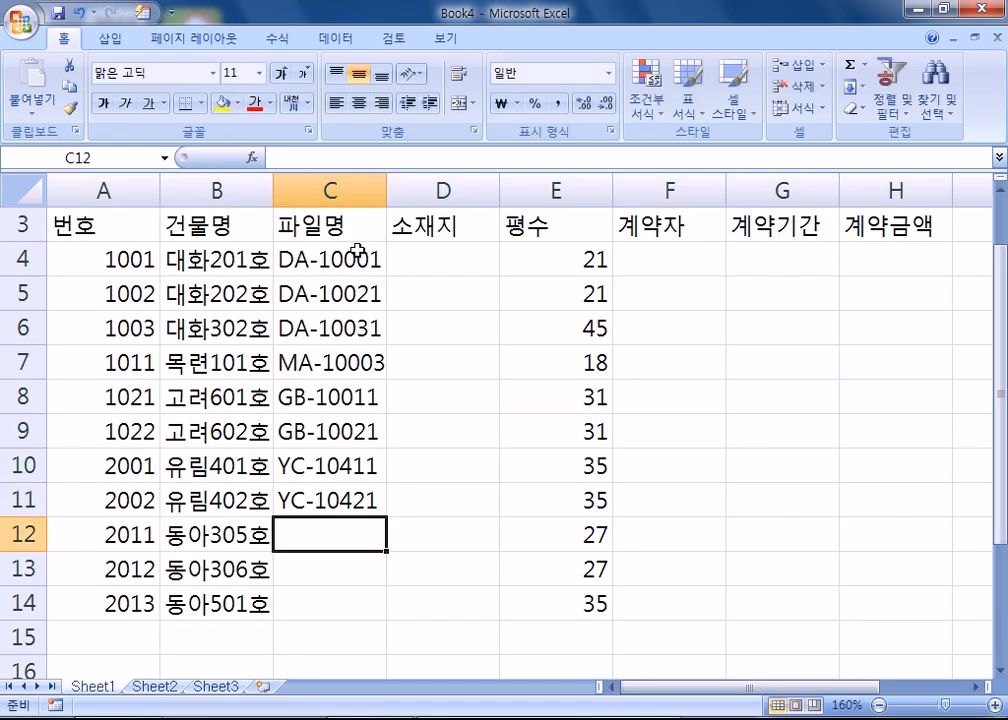
# Enter the file names DC-10305, DC-10306 and DC-10501 in cells C12 to C14.
pyautogui.write('DC-')
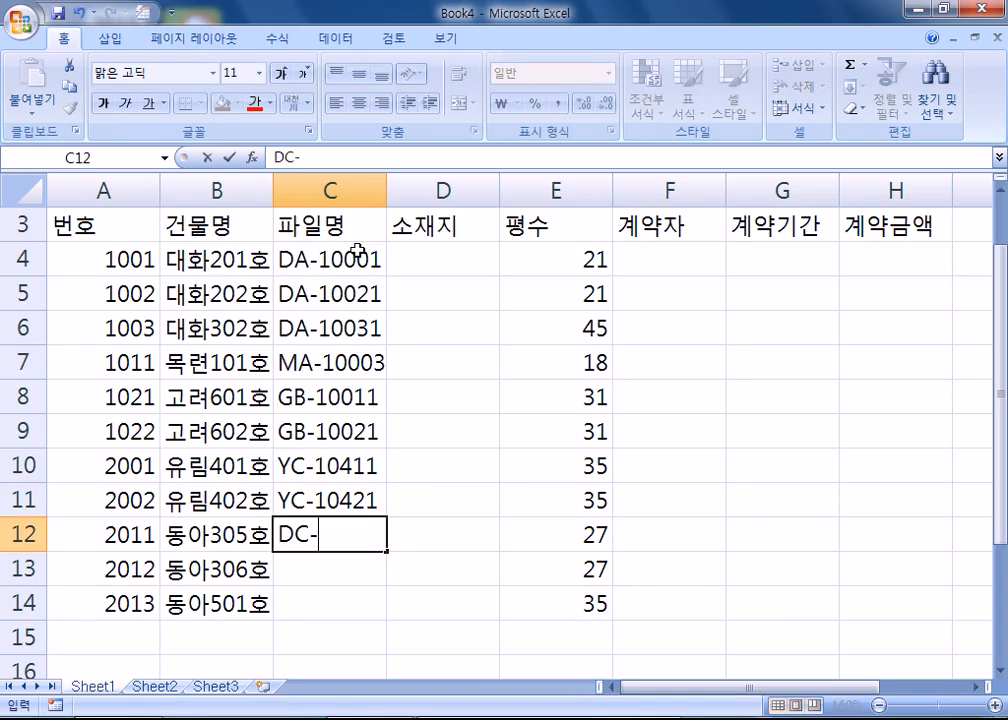
pyautogui.write('10305')
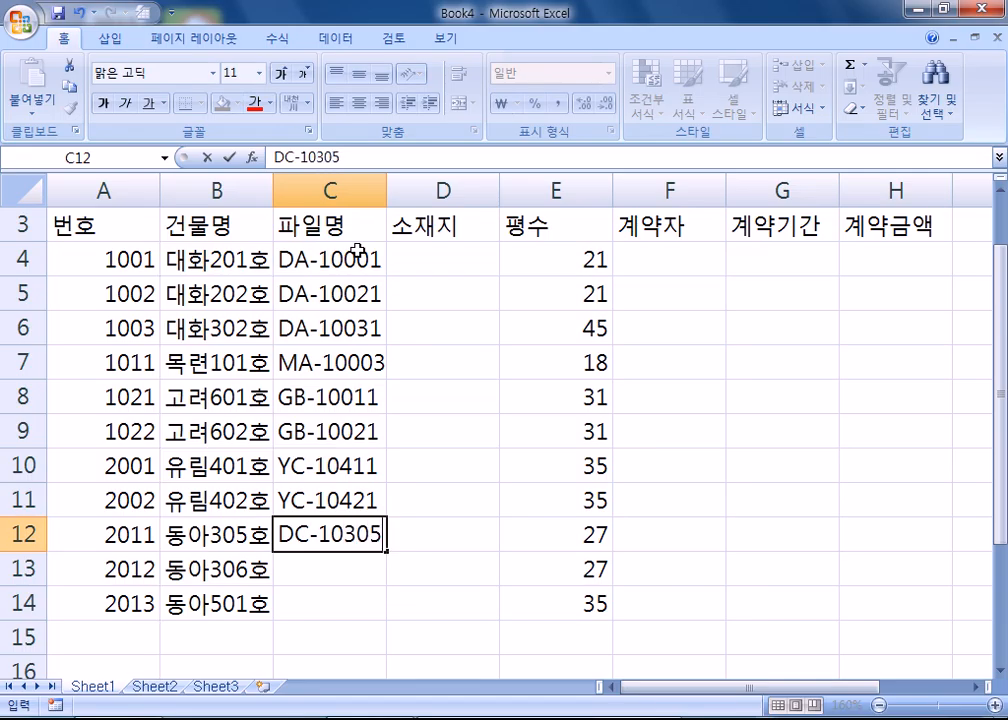
pyautogui.press('Return')
pyautogui.write('DC-1030')
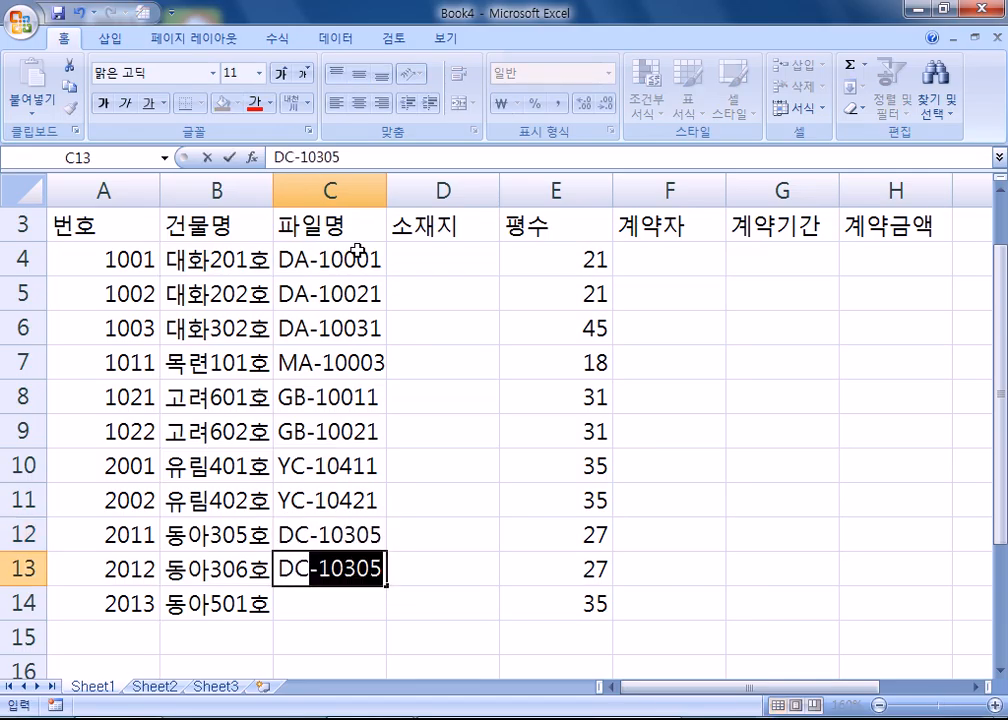
pyautogui.write('6')
pyautogui.press('Return')
pyautogui.write('DC-10501')
pyautogui.hotkey('ctrl', 'Return')
# Enter the location 경기 강남 in cell D4 under the 소재지 heading, using Korean input.
pyautogui.press('Up')
pyautogui.press('Up')
pyautogui.press('Up')
pyautogui.press('Up')
pyautogui.press('Up')
pyautogui.press('Up')
pyautogui.press('Up')
pyautogui.press('Up')
pyautogui.press('Up')
pyautogui.press('Up')
pyautogui.press('Right')
pyautogui.write('RUD')
pyautogui.press('BackSpace')
pyautogui.press('BackSpace')
pyautogui.press('BackSpace')
pyautogui.press('Hangul')
pyautogui.write('경기')
pyautogui.write(' 강남')
pyautogui.press('Return')
# Replace the location in cell D4 with 서울 강남 and enter 서울 강남 in cells D5 to D7 as well.
pyautogui.write('서우')
pyautogui.press('Escape')
pyautogui.press('Up')
pyautogui.write('서울 강남')
pyautogui.press('Return')
pyautogui.write('서울 강남')
pyautogui.press('Return')
pyautogui.write('서울 강남')
pyautogui.press('Return')
pyautogui.write('서울 강남')
pyautogui.press('Return')
# Enter the location 서울 강북 in cells D8 and D9 for the two 고려 buildings.
pyautogui.write('서울강북')
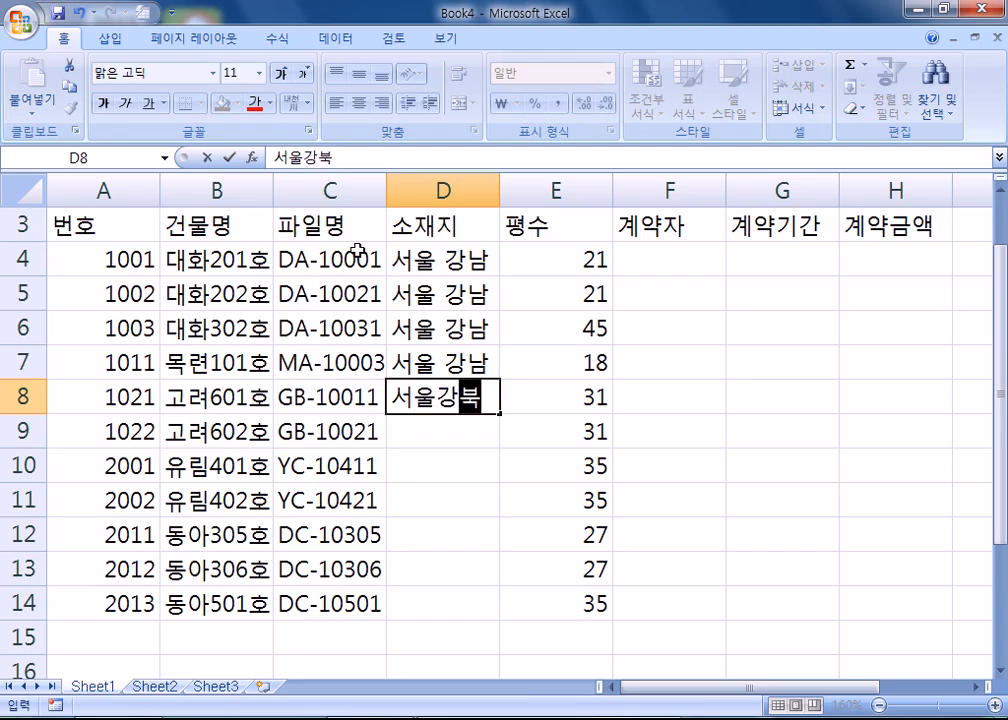
pyautogui.press('Left')
pyautogui.press('Left')
pyautogui.press('Delete')
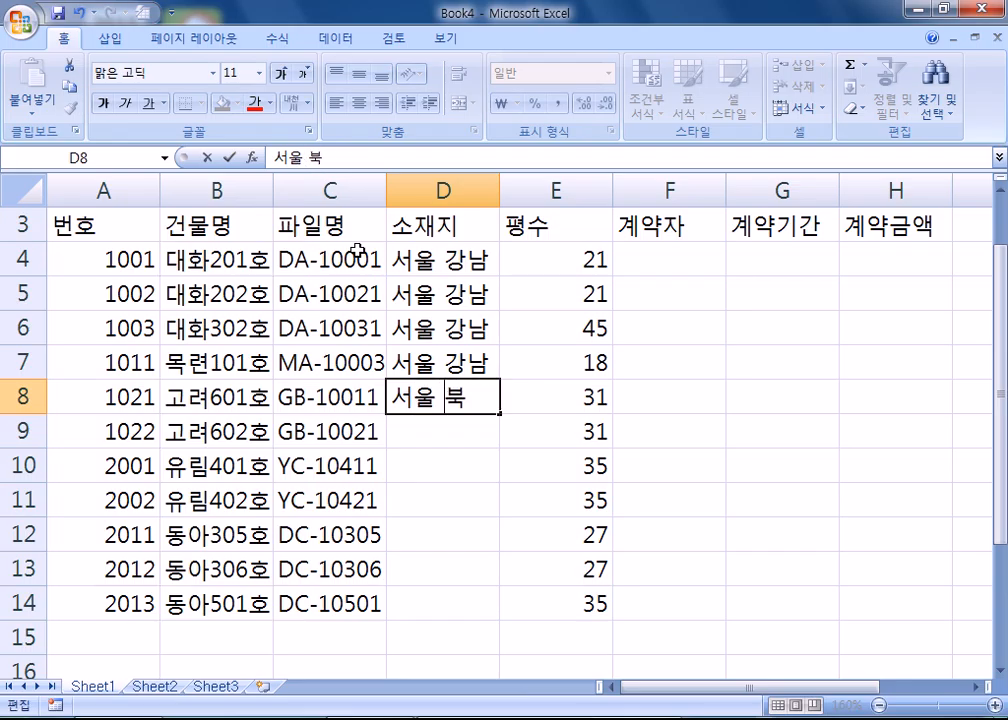
pyautogui.write('강')
pyautogui.press('Return')
pyautogui.write('서울')
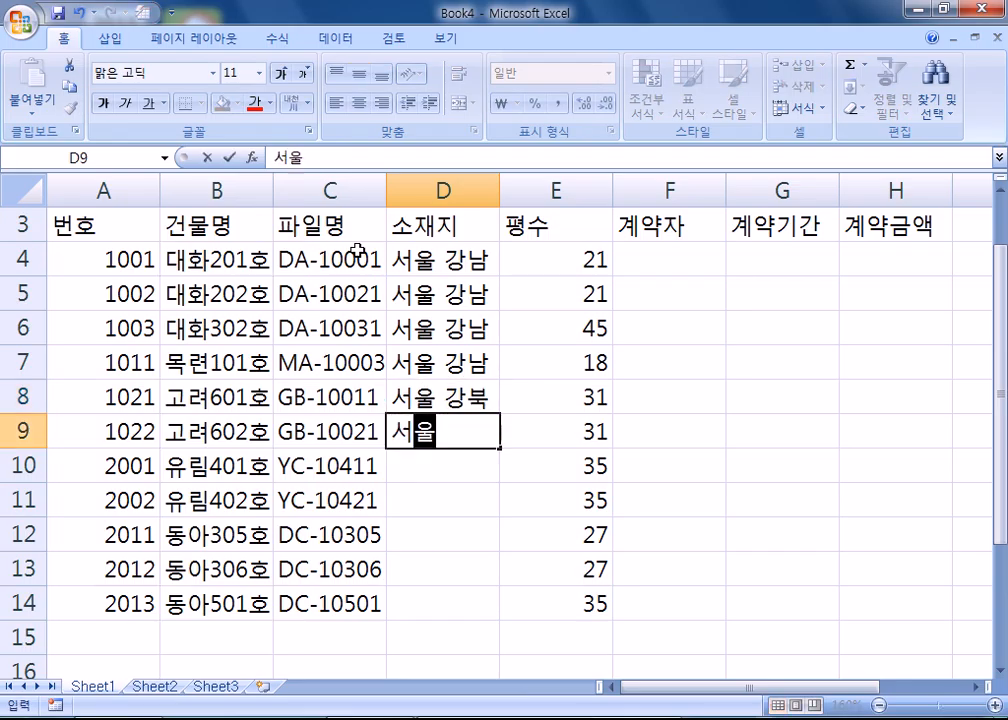
pyautogui.write(' ㄱ강북')
pyautogui.press('Return')
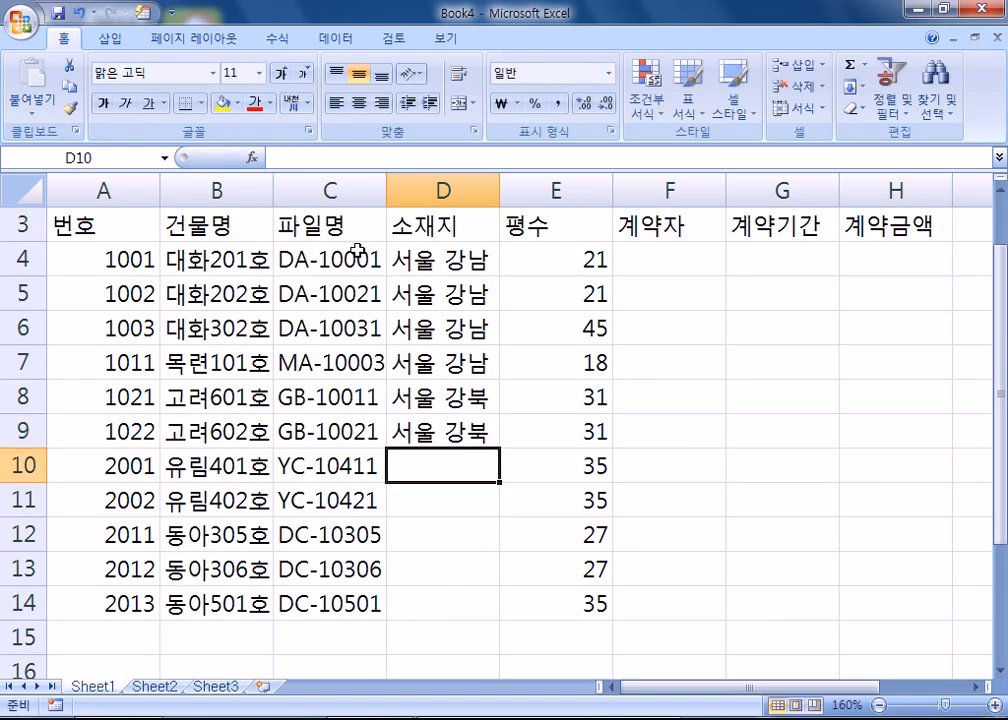
# Enter the location 경기 안양 in cells D10 and D11 for the two 유림 buildings.
pyautogui.write('경이 안양')
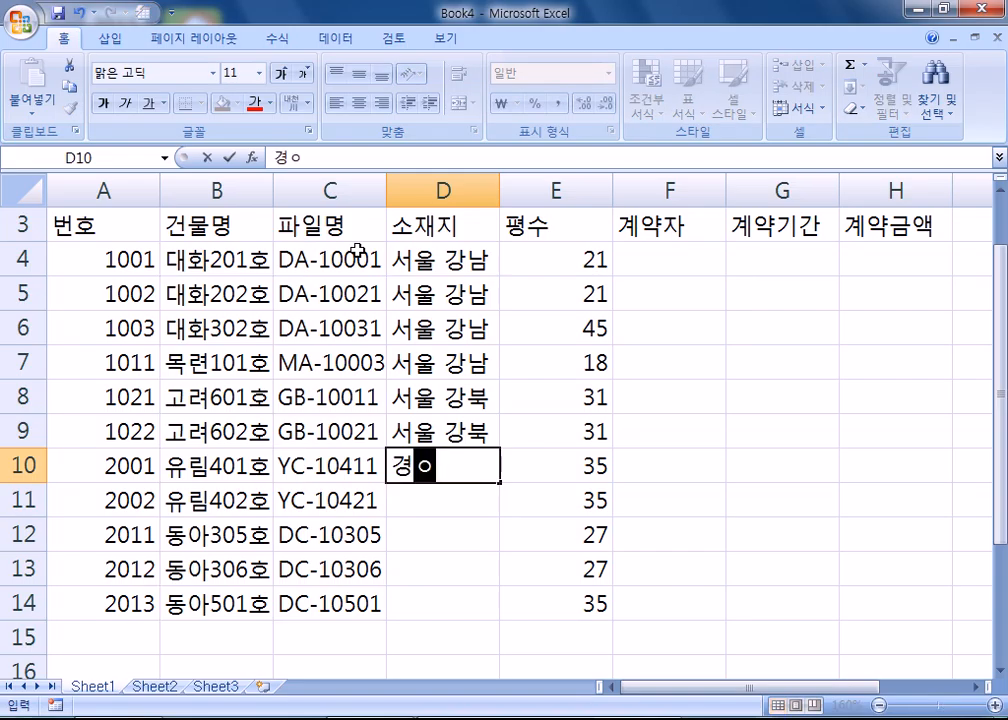
pyautogui.press('Return')
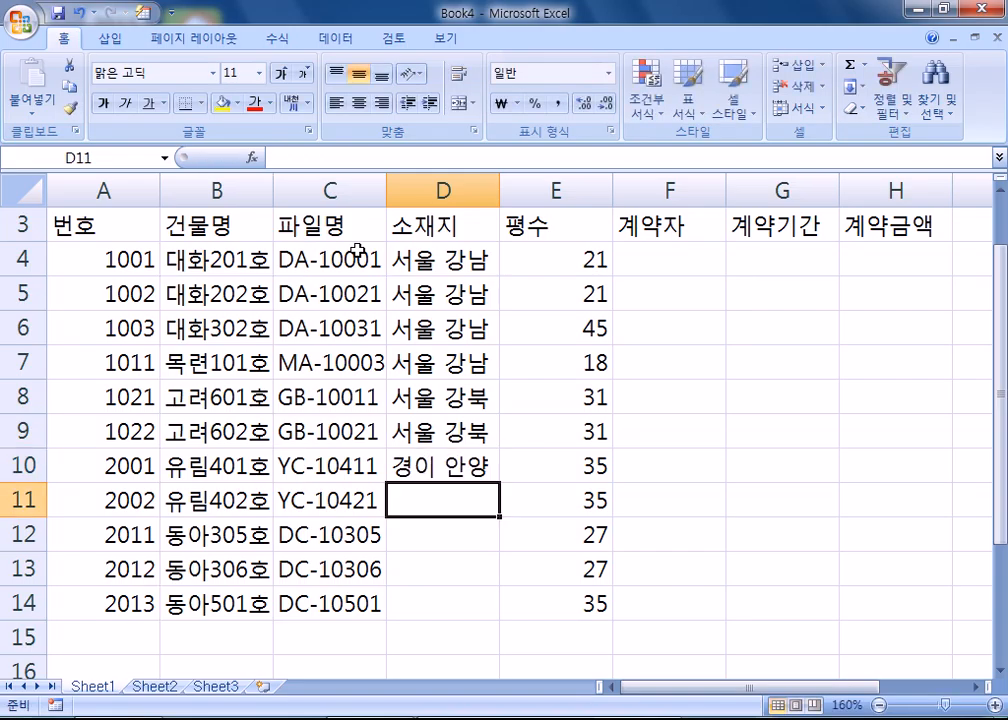
pyautogui.press('Up')
pyautogui.press('F2')
pyautogui.press('Left')
pyautogui.press('Left')
pyautogui.press('Left')
pyautogui.press('Left')
pyautogui.write('기')
pyautogui.press('Delete')
pyautogui.press('Return')
pyautogui.write('경기 안양')
pyautogui.press('Return')
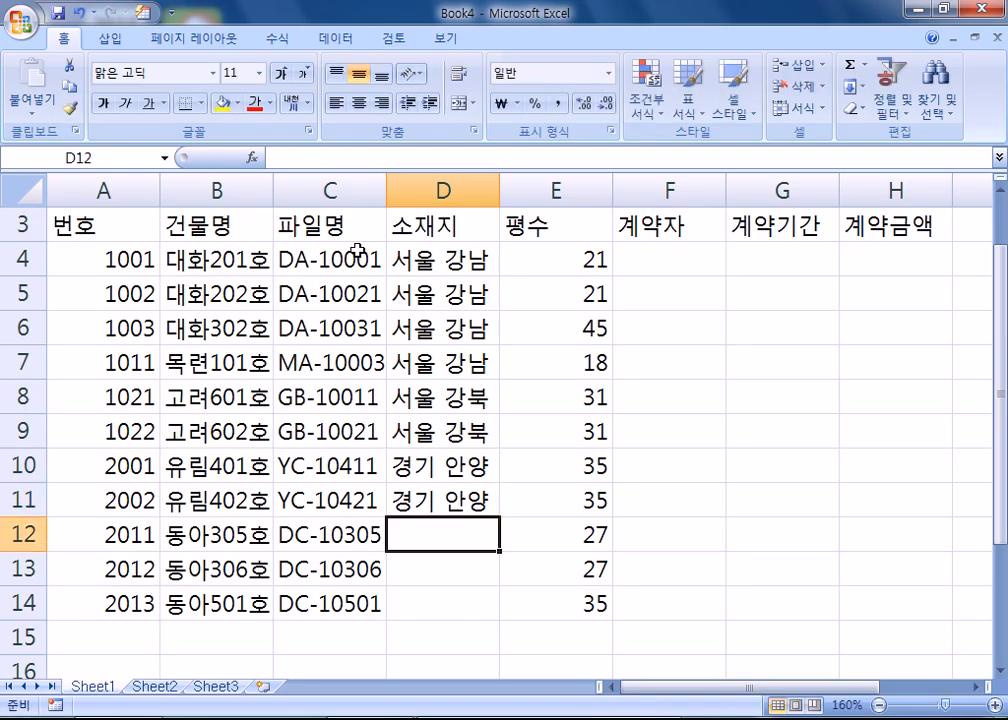
# Enter the location 경기 고양 in cells D12 to D14 for the three 동아 buildings.
pyautogui.write('ㄱ')
pyautogui.write('경기 고양')
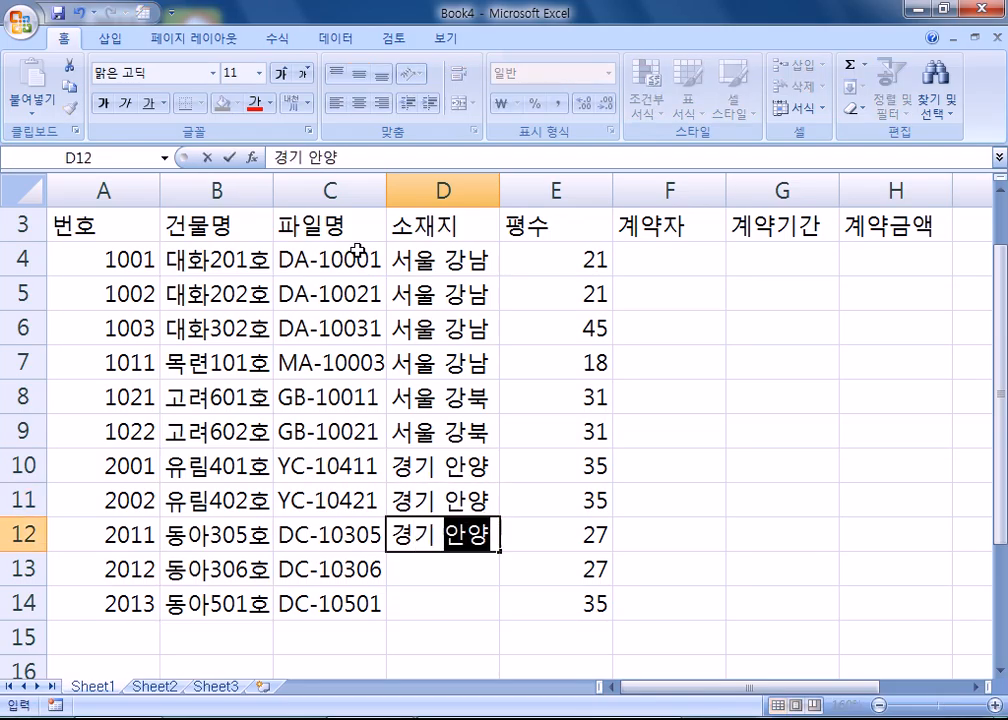
pyautogui.press('Return')
pyautogui.write('겨경기 고양')
pyautogui.press('Return')
pyautogui.write('경ㄱ기')
pyautogui.press('Return')
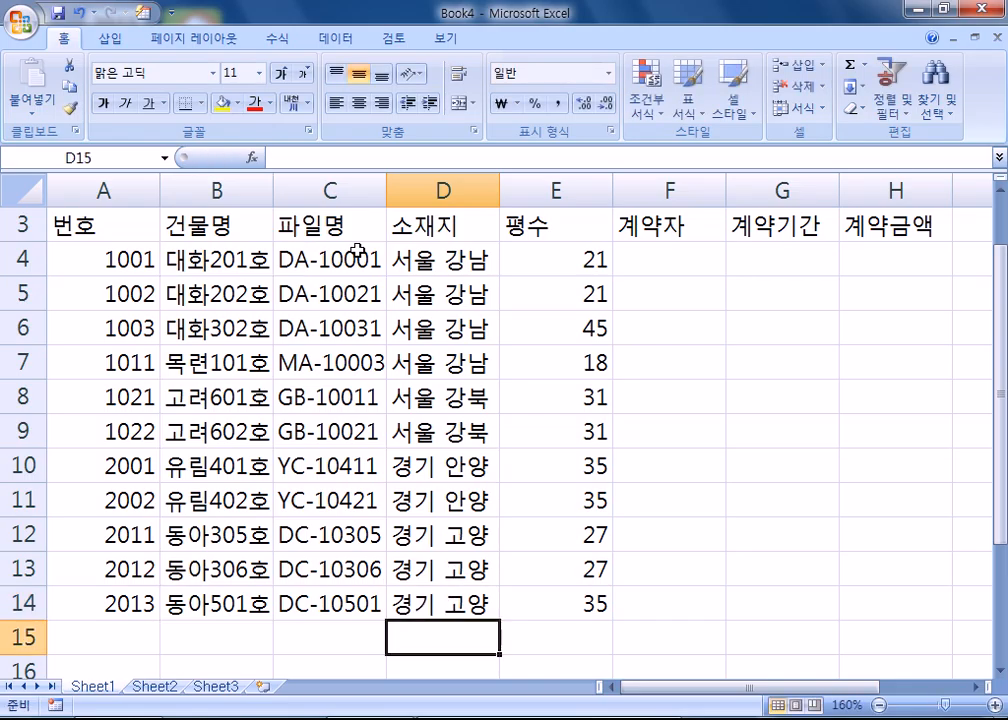
# Enter the first two contractors' names in cells F4 and F5 under the 계약자 heading.
pyautogui.click(691, 251)
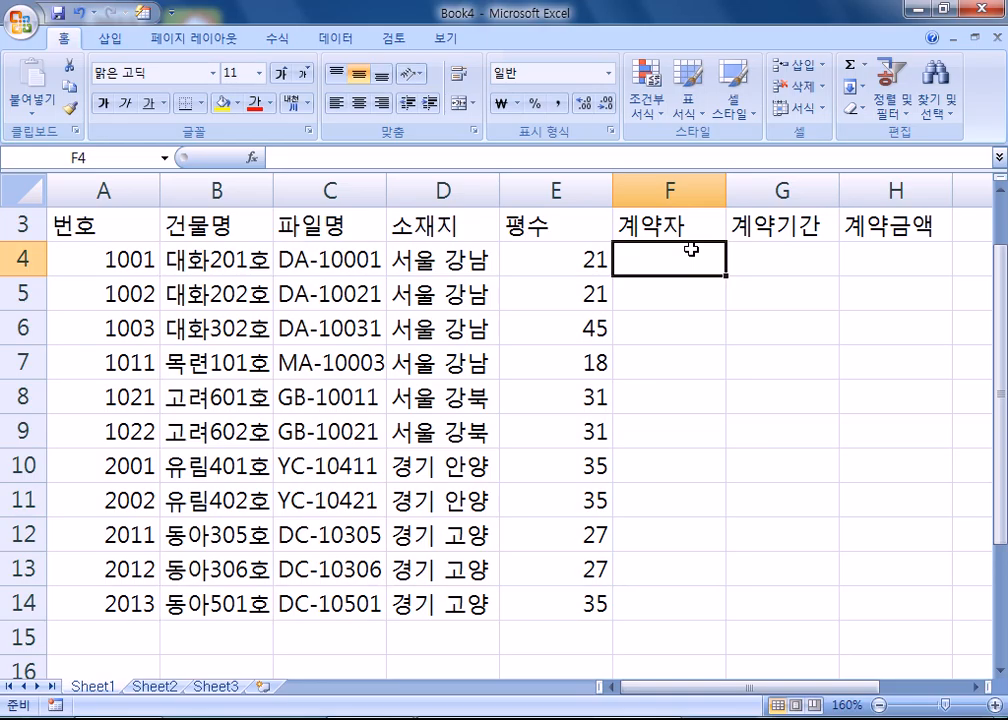
pyautogui.write('정찬후')
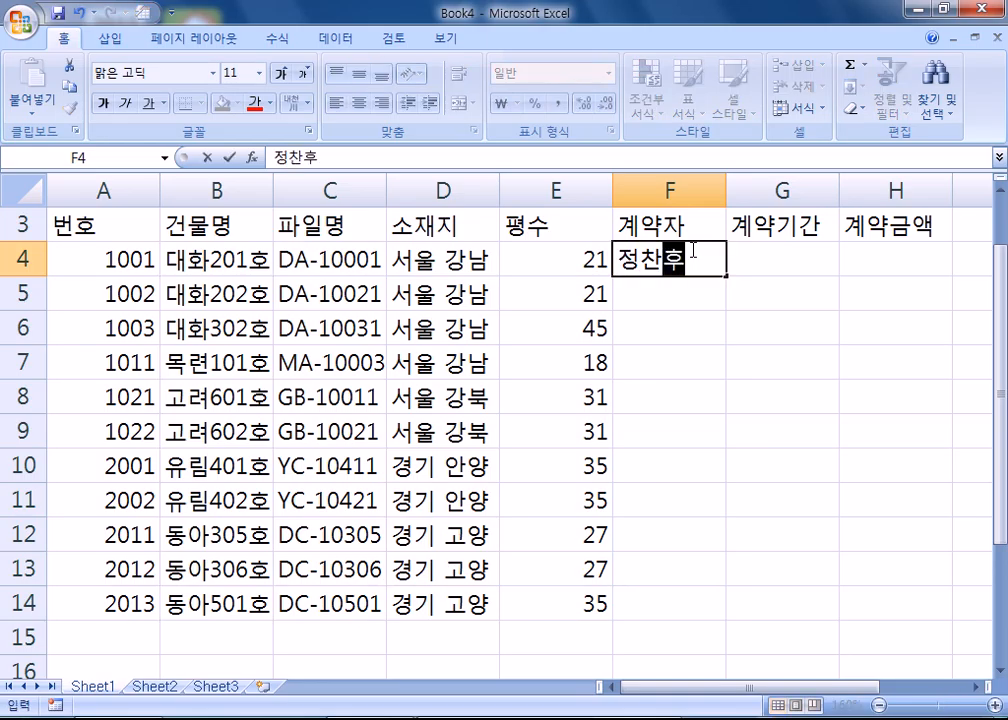
pyautogui.press('Return')
pyautogui.write('낟도영')
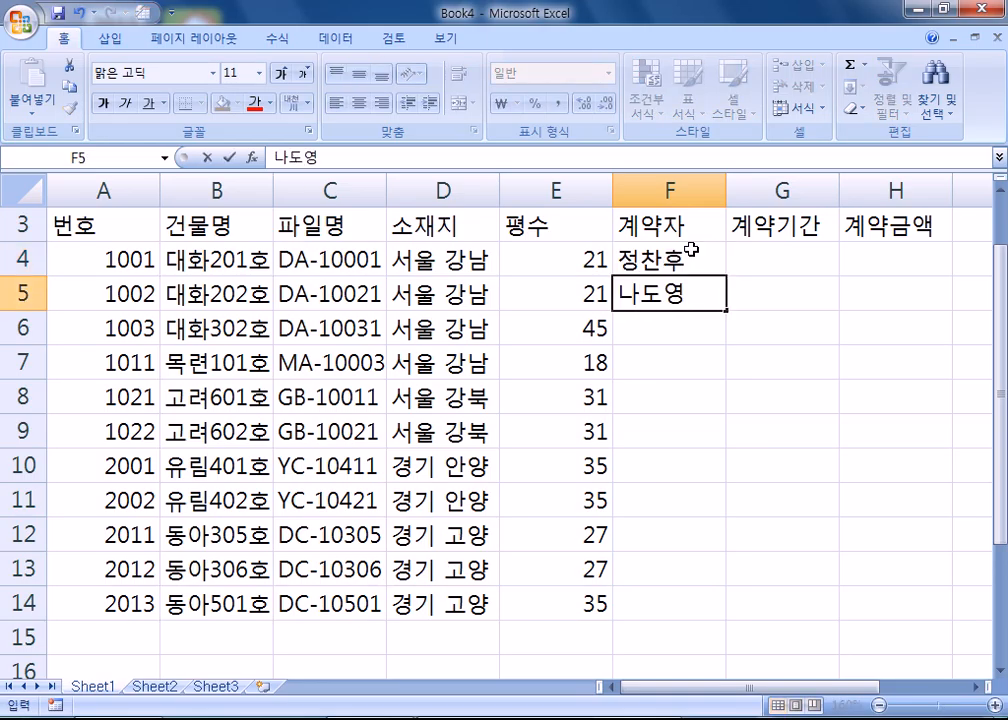
pyautogui.press('BackSpace')
pyautogui.press('BackSpace')
pyautogui.press('BackSpace')
pyautogui.write('명')
pyautogui.press('Return')
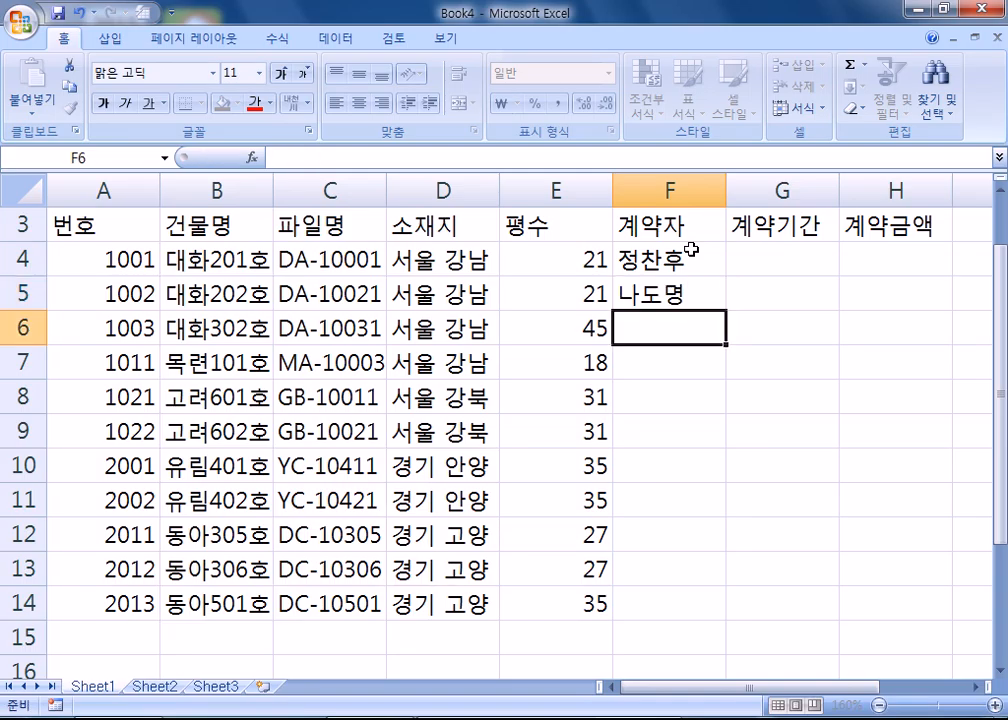
# Enter the contractors' names for the next three buildings in cells F6 to F8.
pyautogui.write('이범수')
pyautogui.press('Return')
pyautogui.write('강ㄴ남구')
pyautogui.press('Return')
pyautogui.write('진')
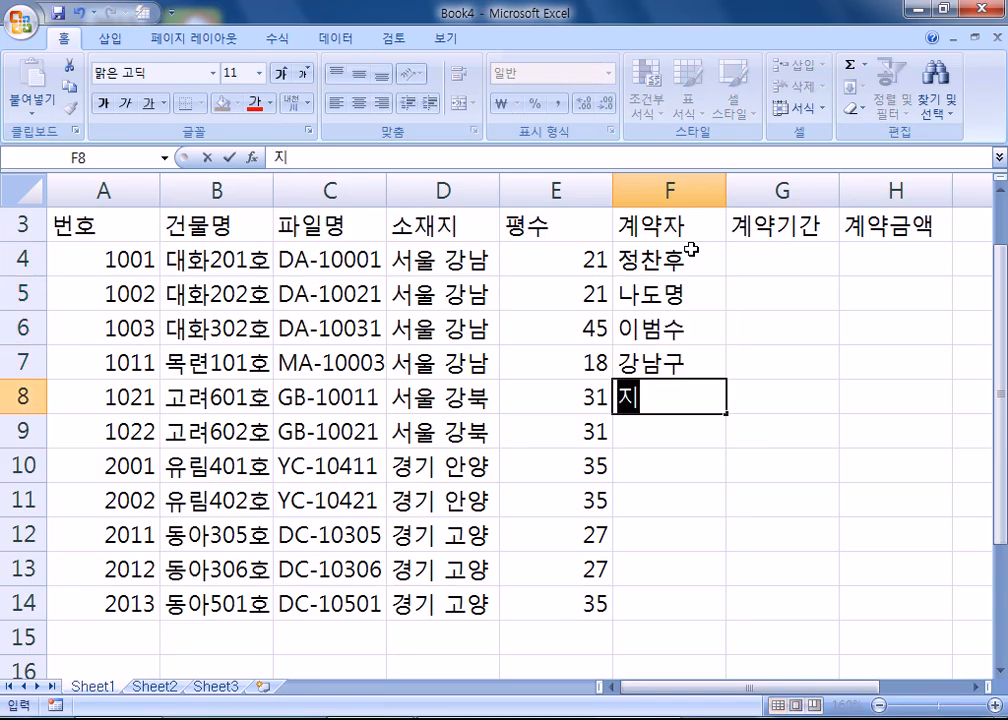
pyautogui.write('달호')
pyautogui.press('Return')
# Enter the contractors' names for the next three buildings in cells F9 to F11.
pyautogui.write('정영근')
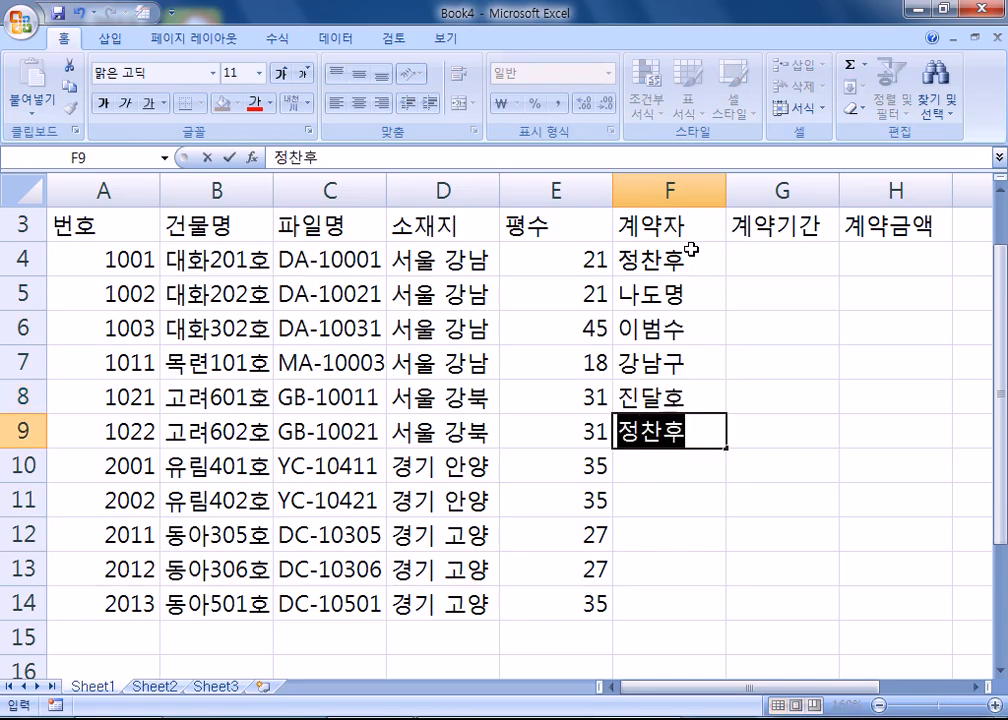
pyautogui.press('Return')
pyautogui.write('김길동')
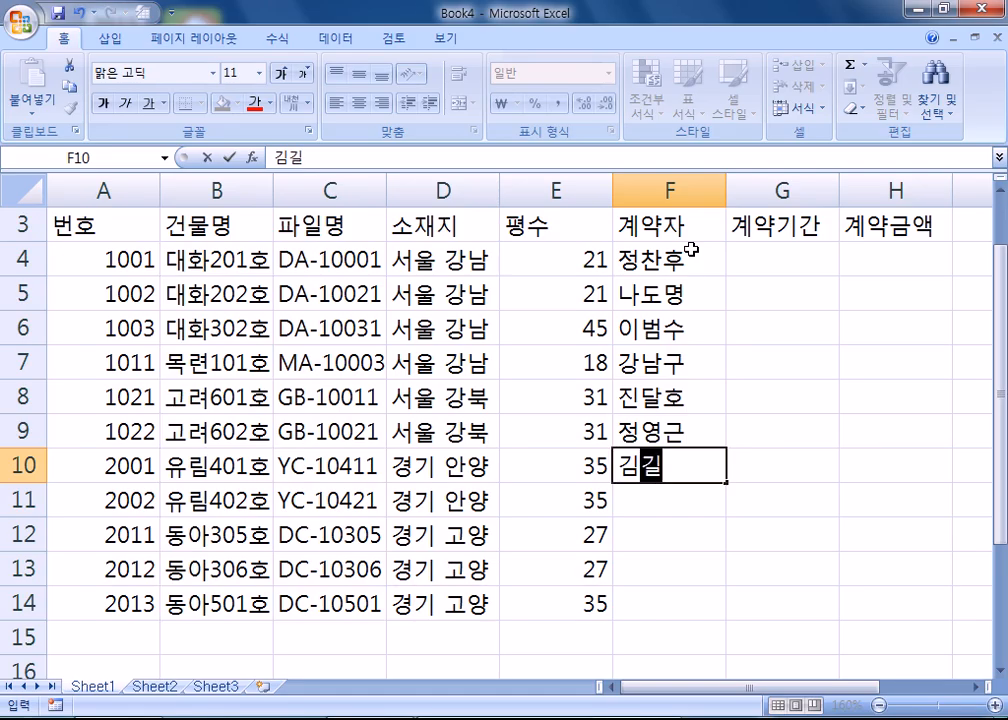
pyautogui.press('Return')
pyautogui.write('박문수')
pyautogui.press('Return')
# Enter the contractors' names for the three 동아 buildings in cells F12 to F14.
pyautogui.write('조우근')
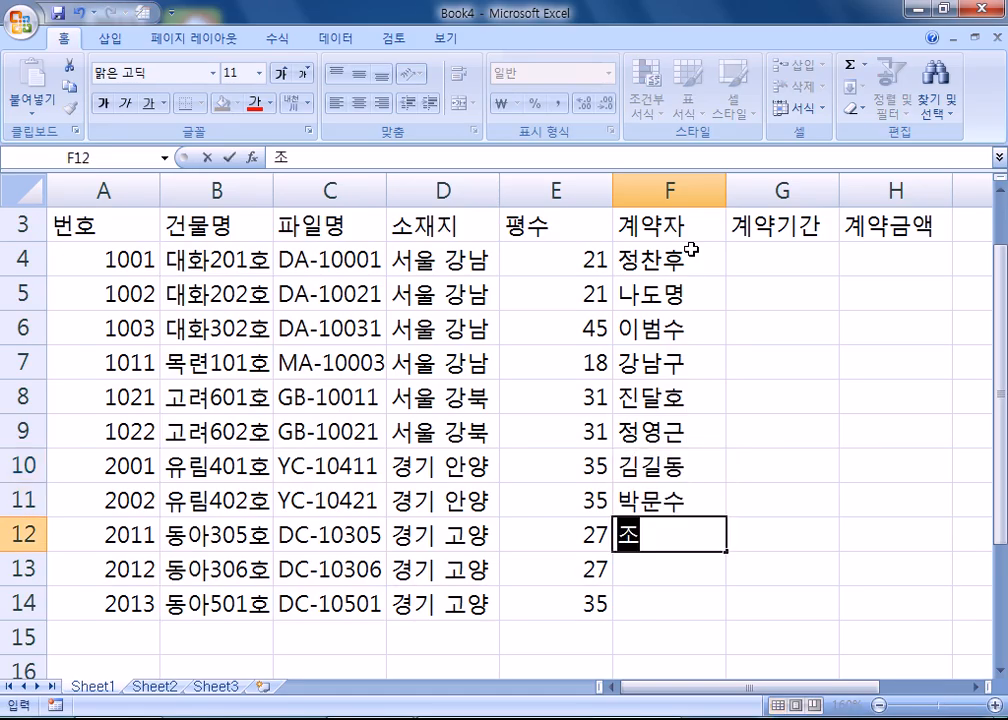
pyautogui.press('Return')
pyautogui.write('김슨후')
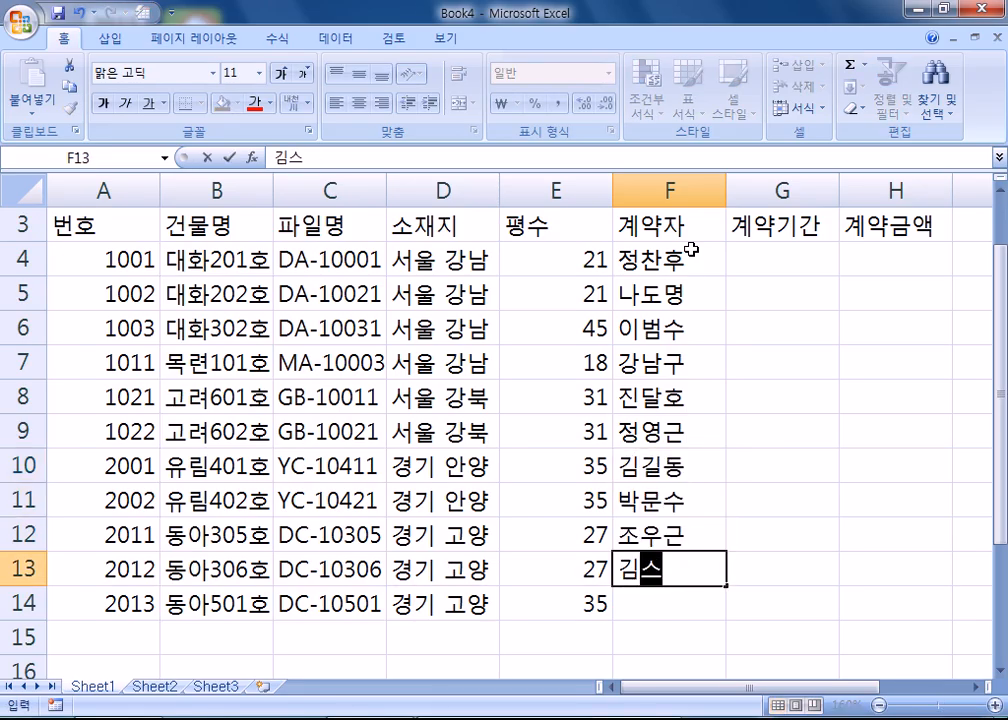
pyautogui.press('Return')
pyautogui.write('이강우')
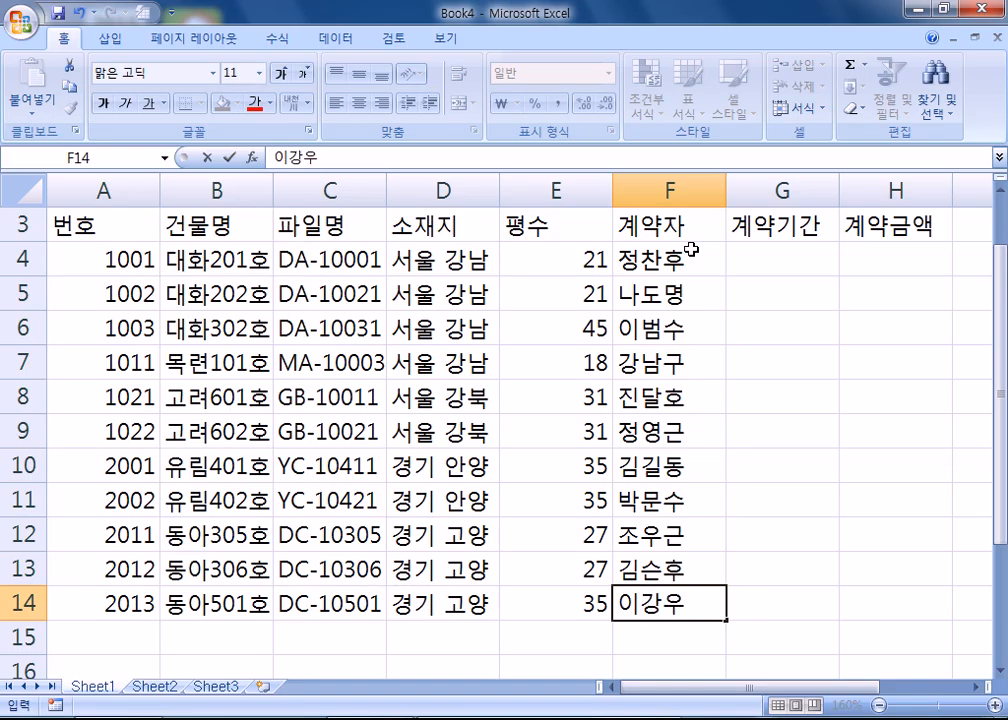
# Under the 계약금액 heading, enter 13000 in cells H4 and H5 and 20000 in H6.
pyautogui.click(779, 254)
pyautogui.click(892, 271)
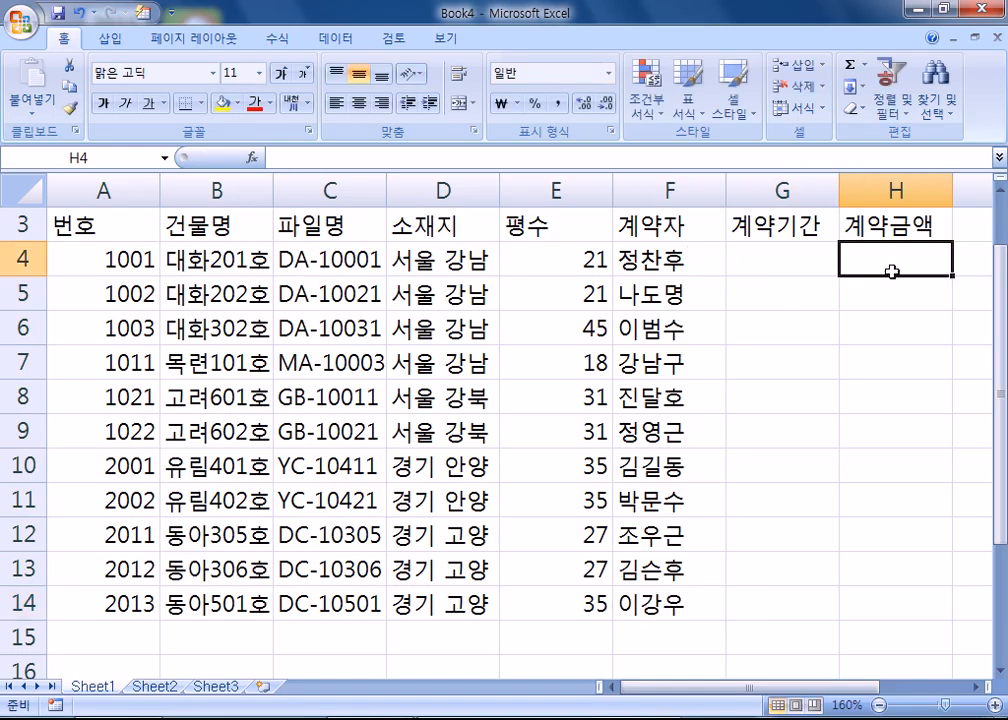
pyautogui.write('13000')
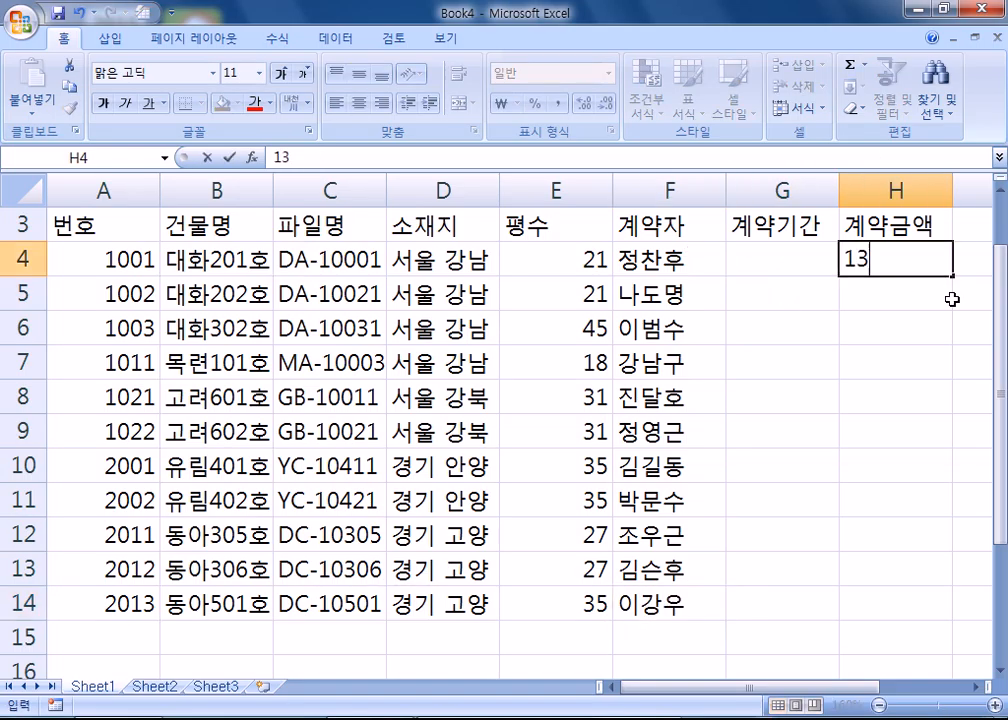
pyautogui.press('Return')
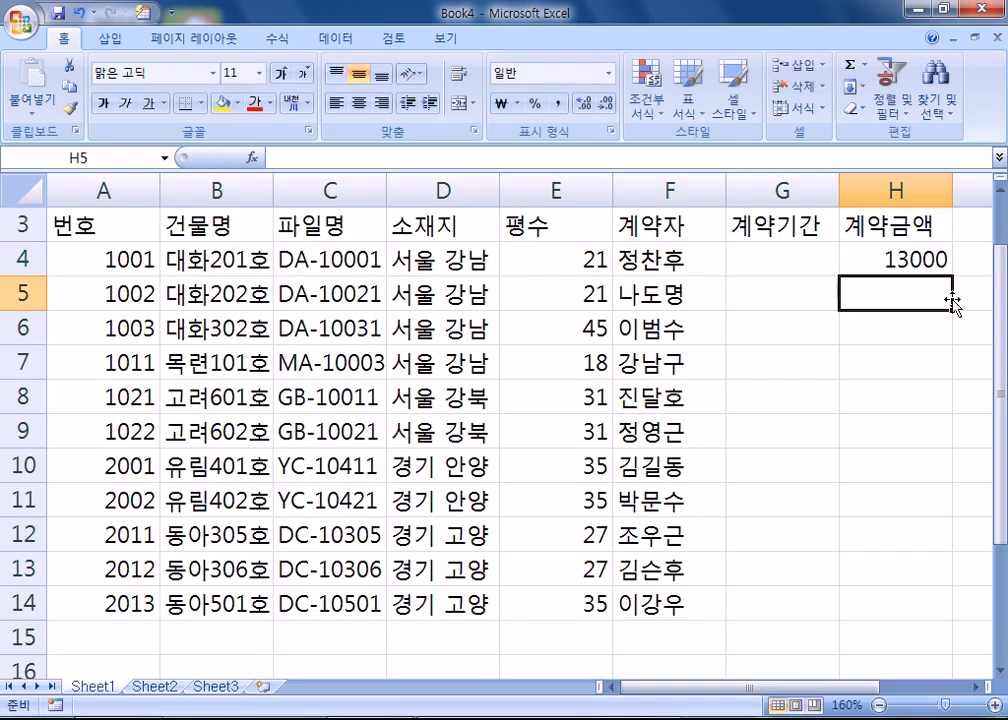
pyautogui.write('13000')
pyautogui.press('Return')
pyautogui.write('20000')
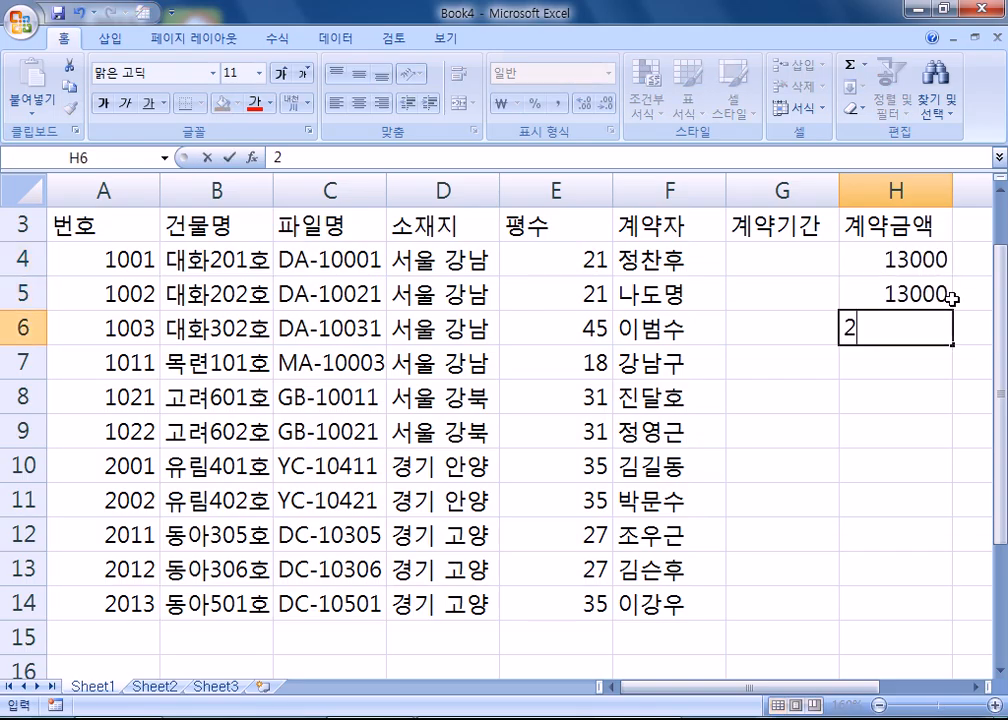
pyautogui.press('Return')
# Enter the contract amount 11000 in cells H7 to H9 for the 목련 and 고려 buildings.
pyautogui.write('11000')
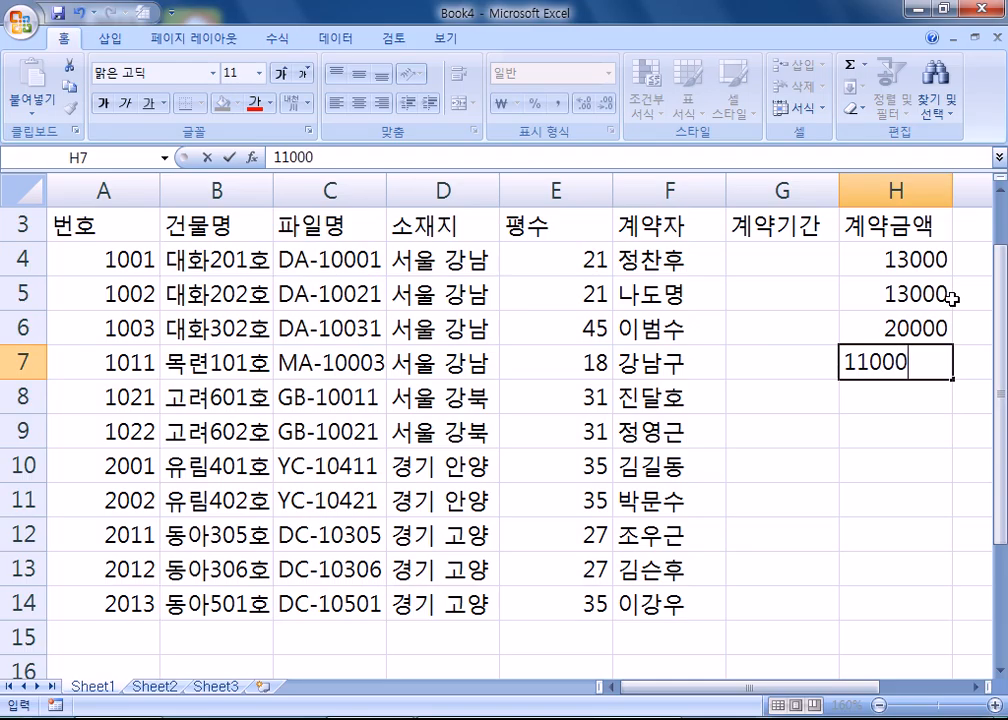
pyautogui.press('Return')
pyautogui.write('11000')
pyautogui.press('Return')
pyautogui.write('11000')
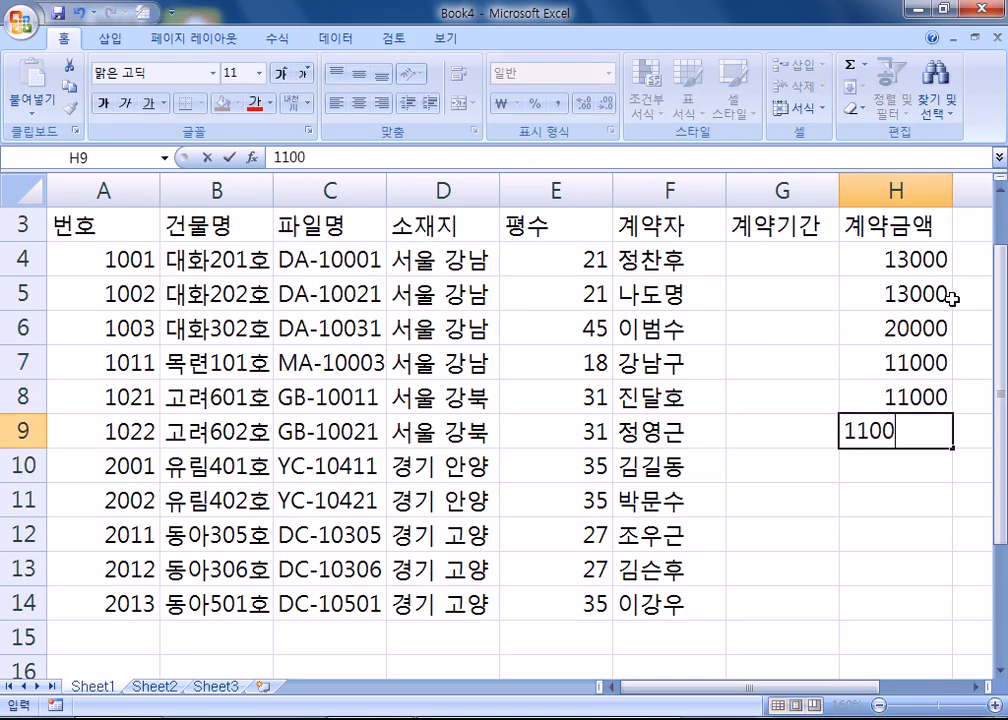
pyautogui.press('Return')
# Enter the contract amount 10000 in cells H10 and H11 for the two 유림 buildings.
pyautogui.write('10000')
pyautogui.press('Return')
pyautogui.write('10000')
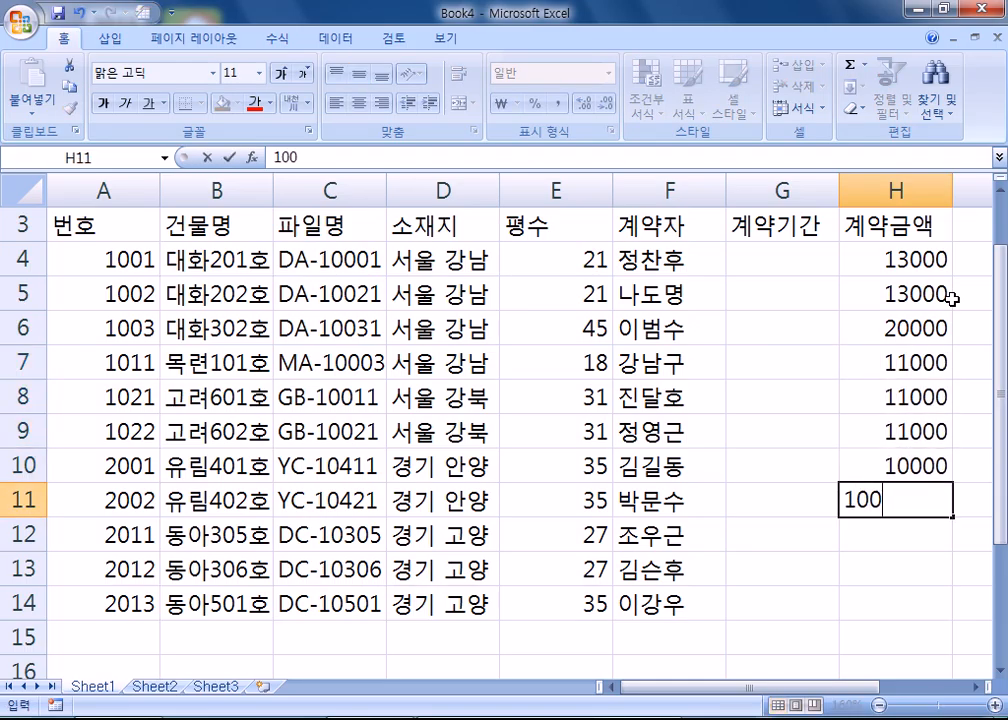
pyautogui.press('Return')
# Enter the contract amounts for the 동아 buildings: 8500 in cells H12 and H13 and 9500 in H14.
pyautogui.write('8500')
pyautogui.press('Return')
pyautogui.write('850')
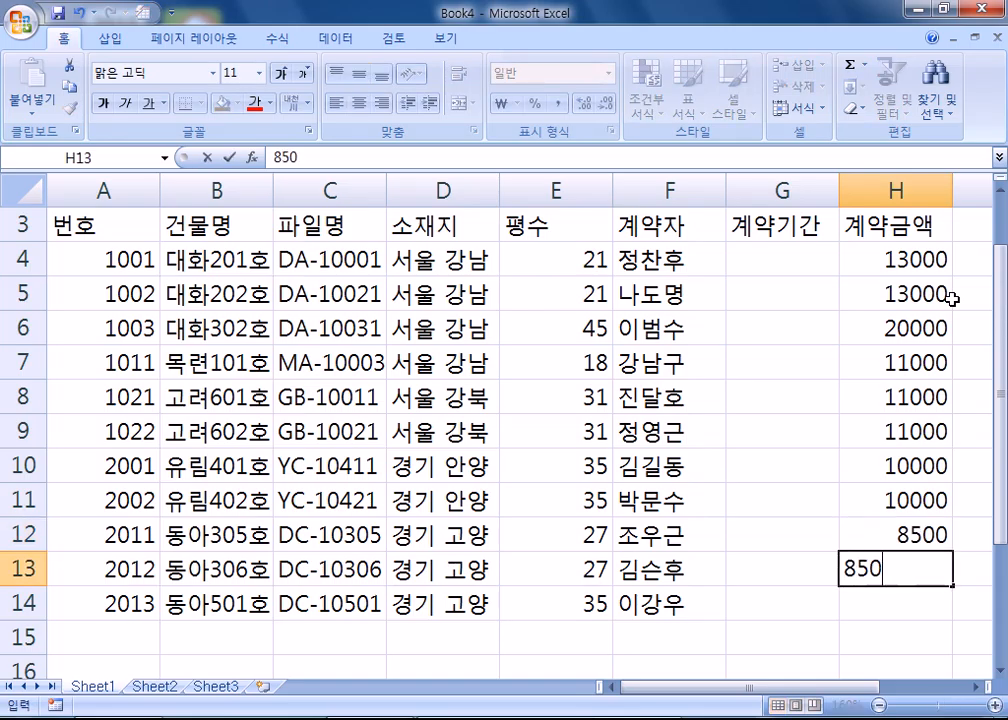
pyautogui.write('09500')
pyautogui.press('BackSpace')
pyautogui.press('BackSpace')
pyautogui.press('BackSpace')
pyautogui.press('BackSpace')
pyautogui.press('Return')
pyautogui.write('9500')
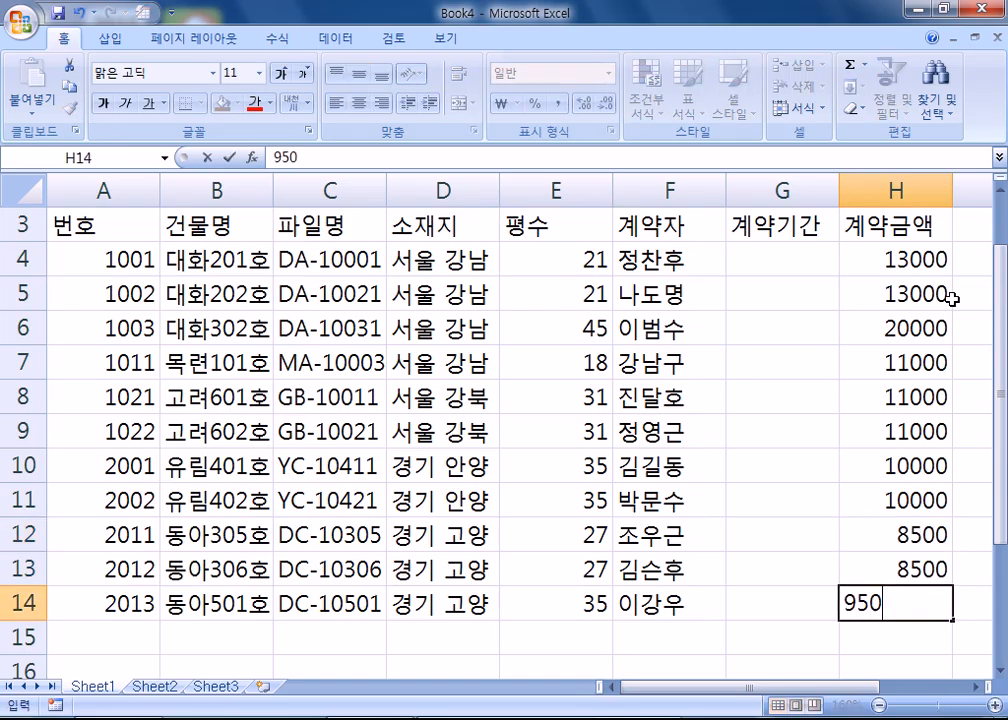
pyautogui.press('Up')
# Enter the contract period 15/0/01-16/12/31 in cell G4 under the 계약기간 heading.
pyautogui.press('Up')
pyautogui.press('Up')
pyautogui.press('Up')
pyautogui.press('Up')
pyautogui.press('Up')
pyautogui.press('Up')
pyautogui.press('Up')
pyautogui.press('Up')
pyautogui.press('Up')
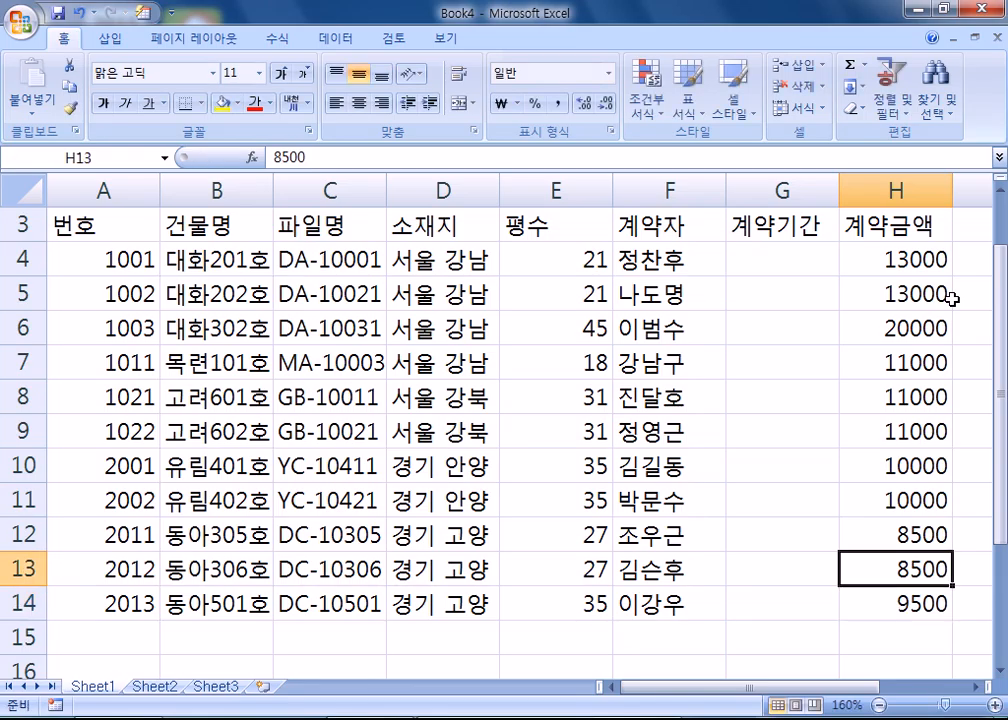
pyautogui.press('Left')
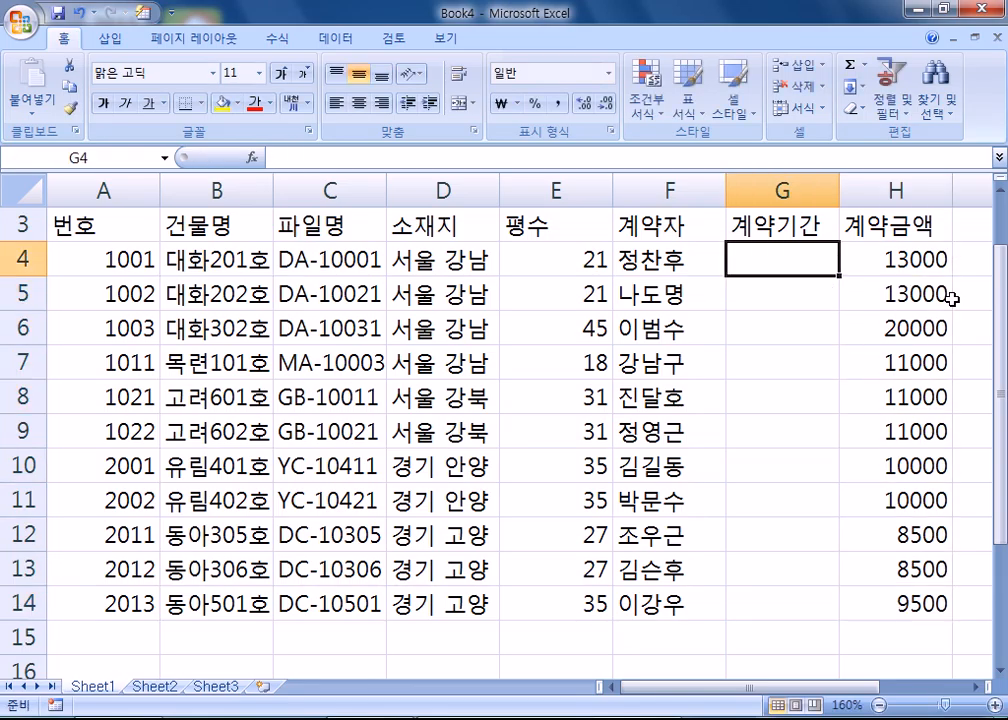
pyautogui.write('15')
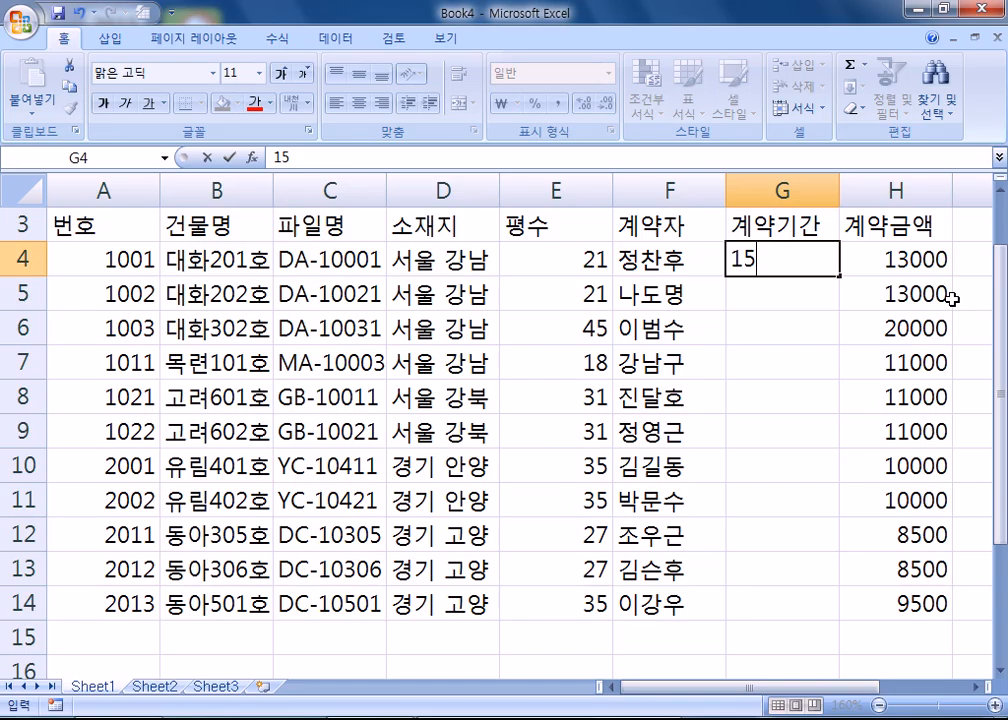
pyautogui.write('/0/01-16/')
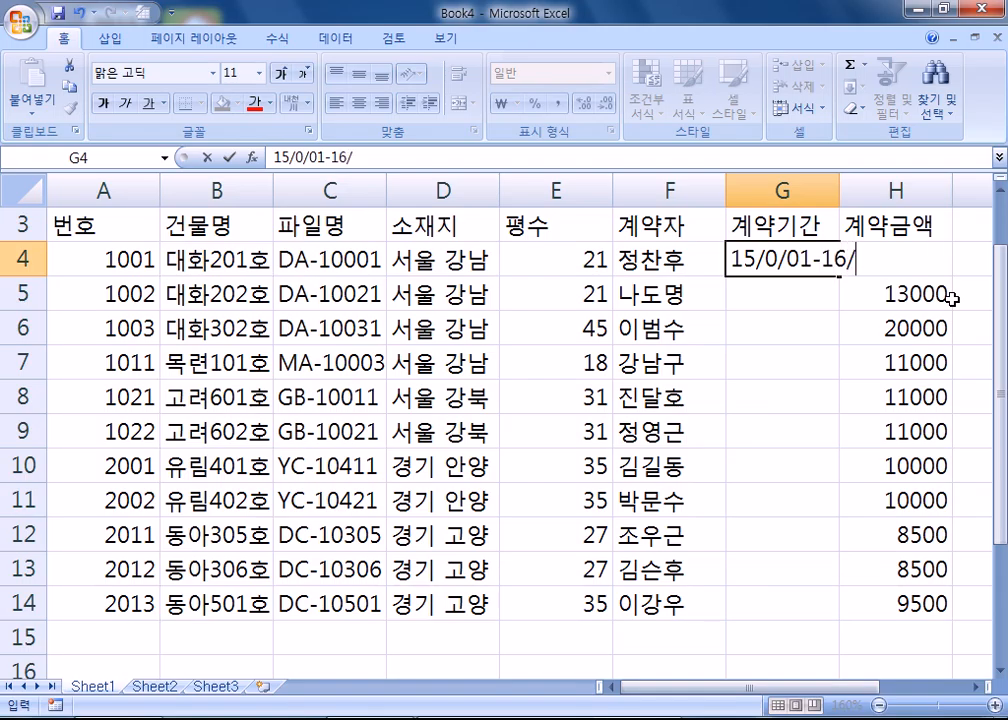
pyautogui.write('12/31')
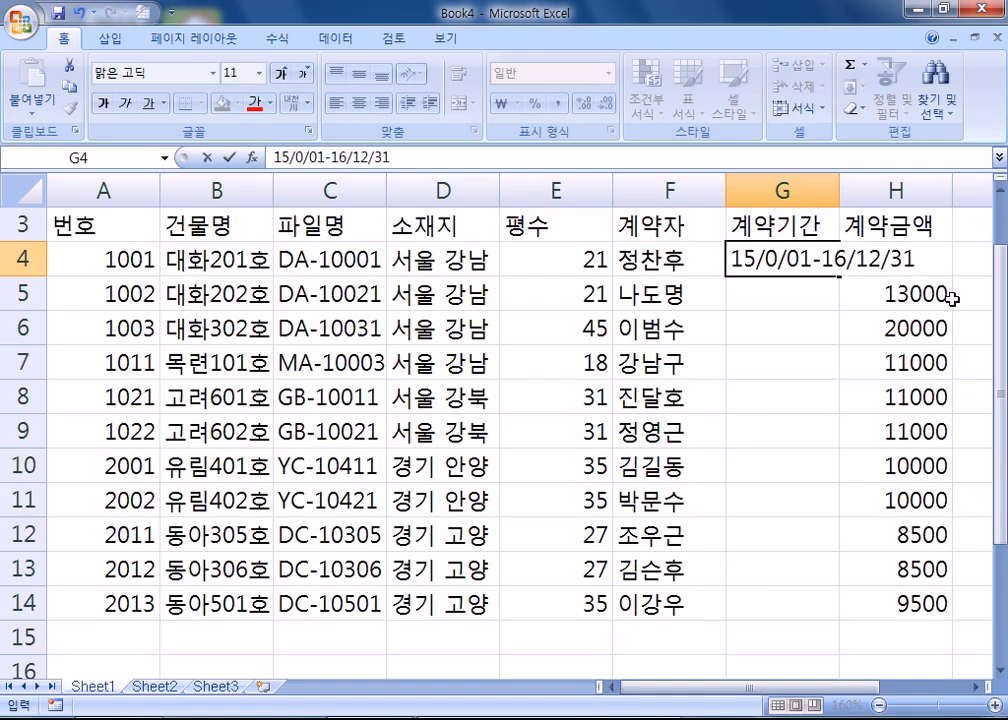
pyautogui.press('Return')
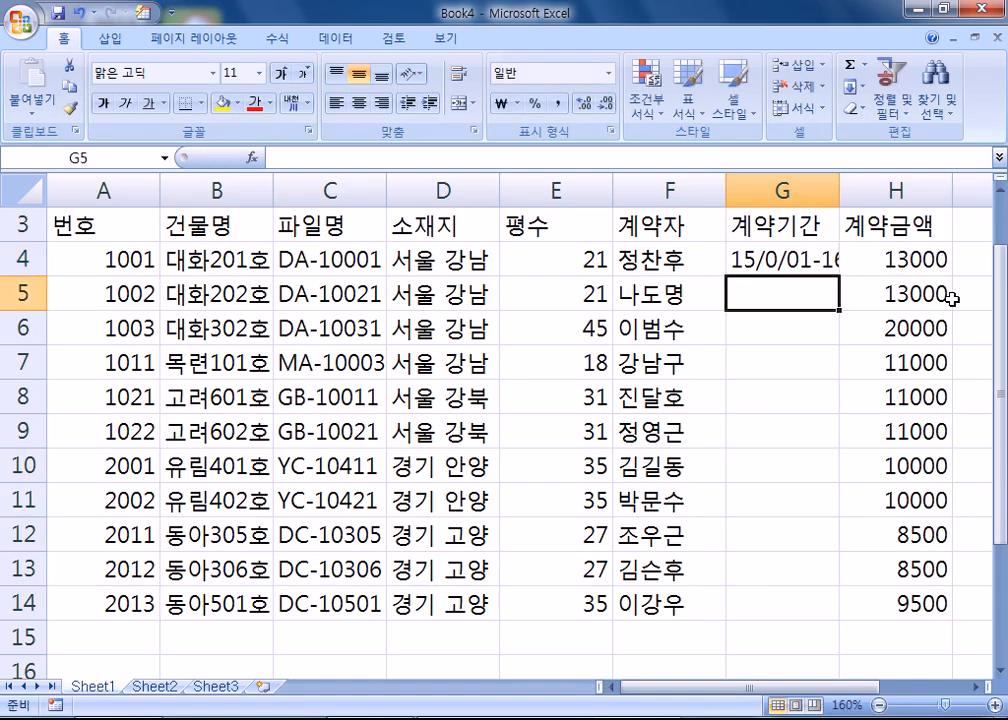
# Narrow columns E and A to suit their numbers and widen column G to show the full contract period.
pyautogui.doubleClick(613, 194)
pyautogui.doubleClick(793, 189)
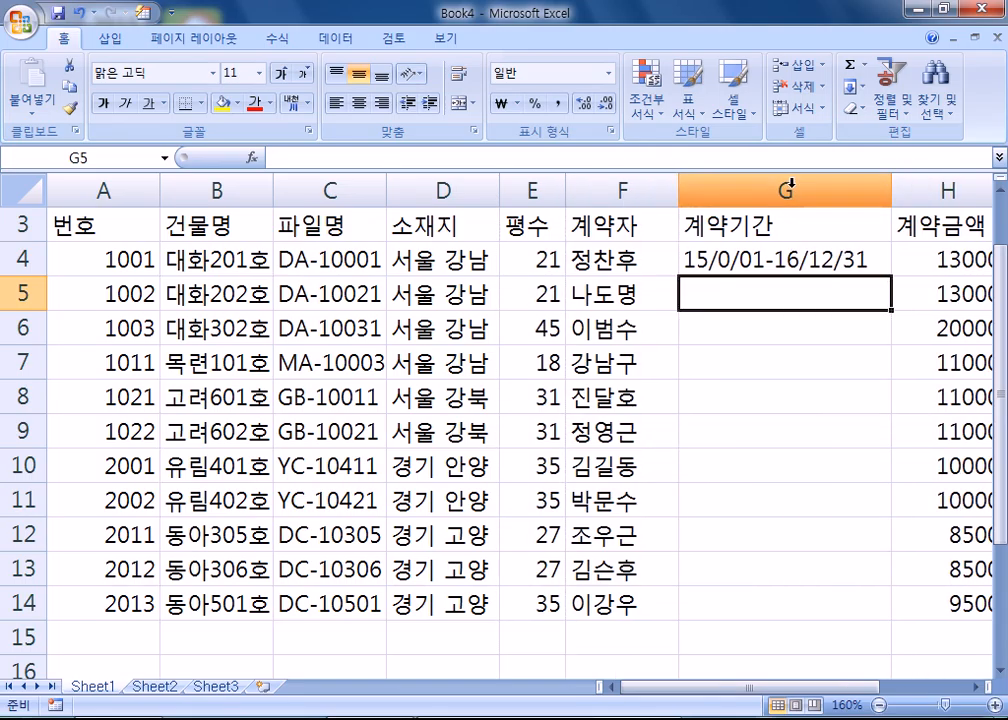
pyautogui.doubleClick(160, 192)
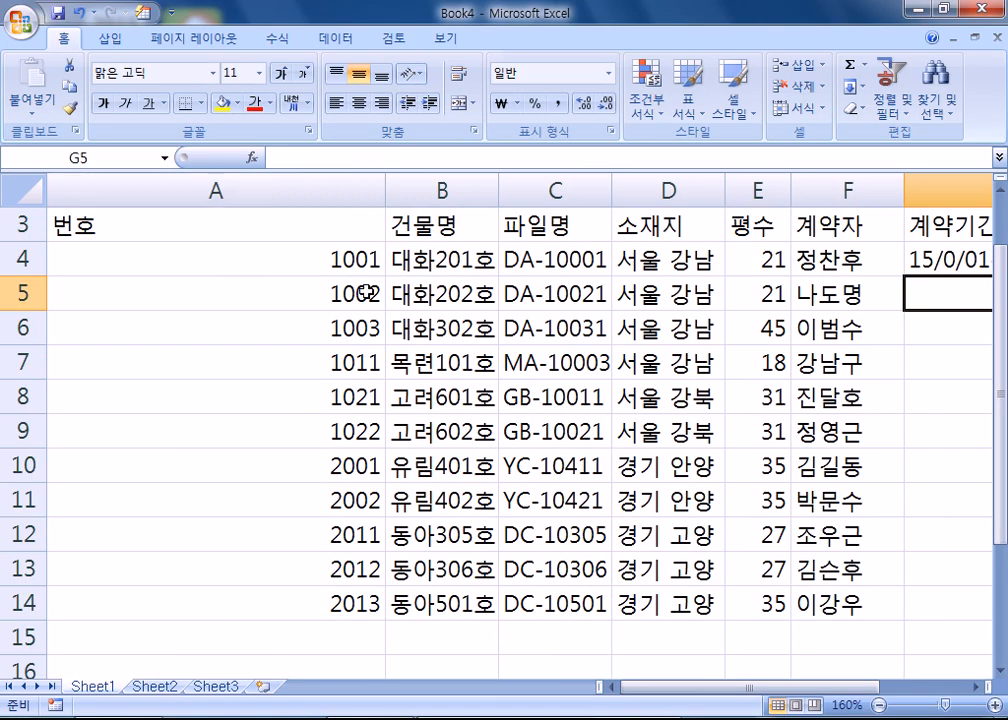
pyautogui.moveTo(386, 189); pyautogui.dragTo(124, 192)
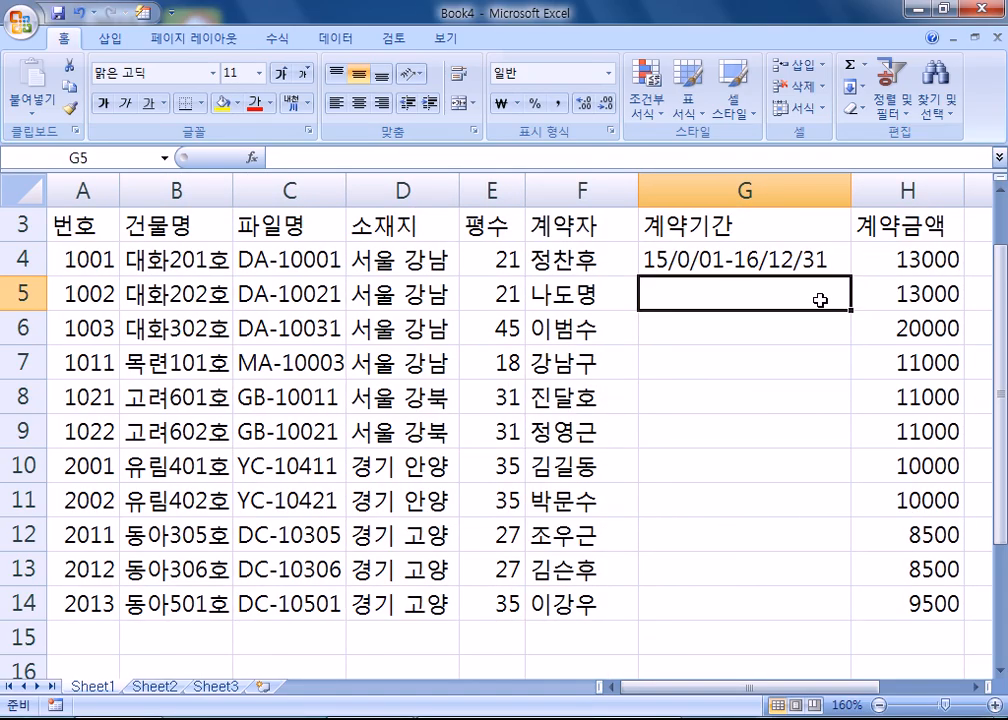
# Enter the contract period 15/12/08-16/02/07 in cell G5.
pyautogui.write('15/')
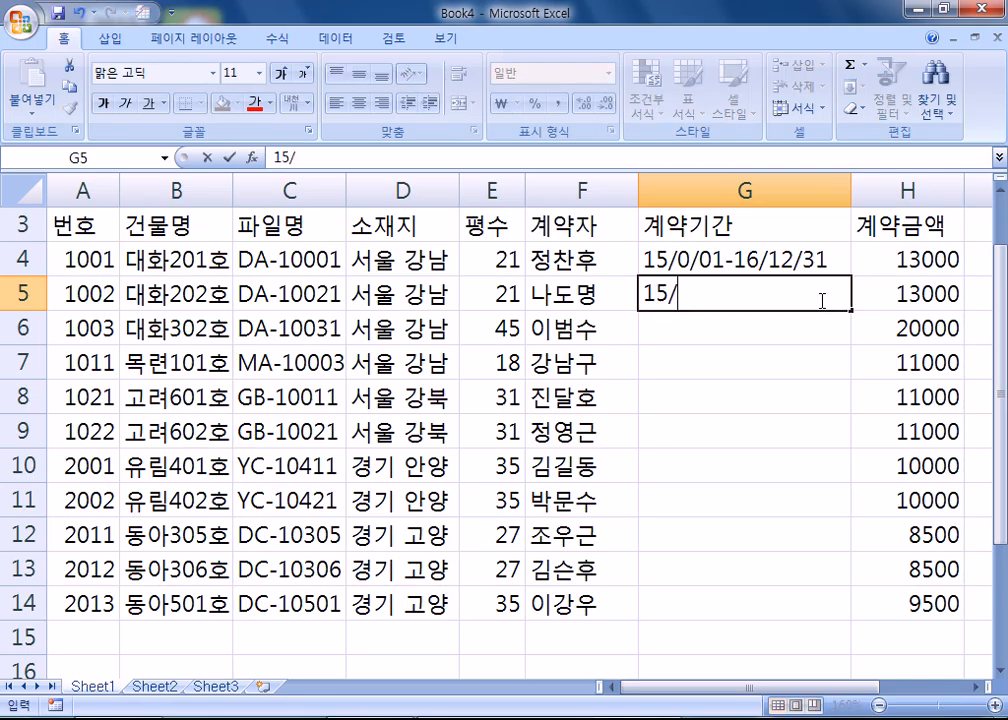
pyautogui.write('12/08-16/02/07')
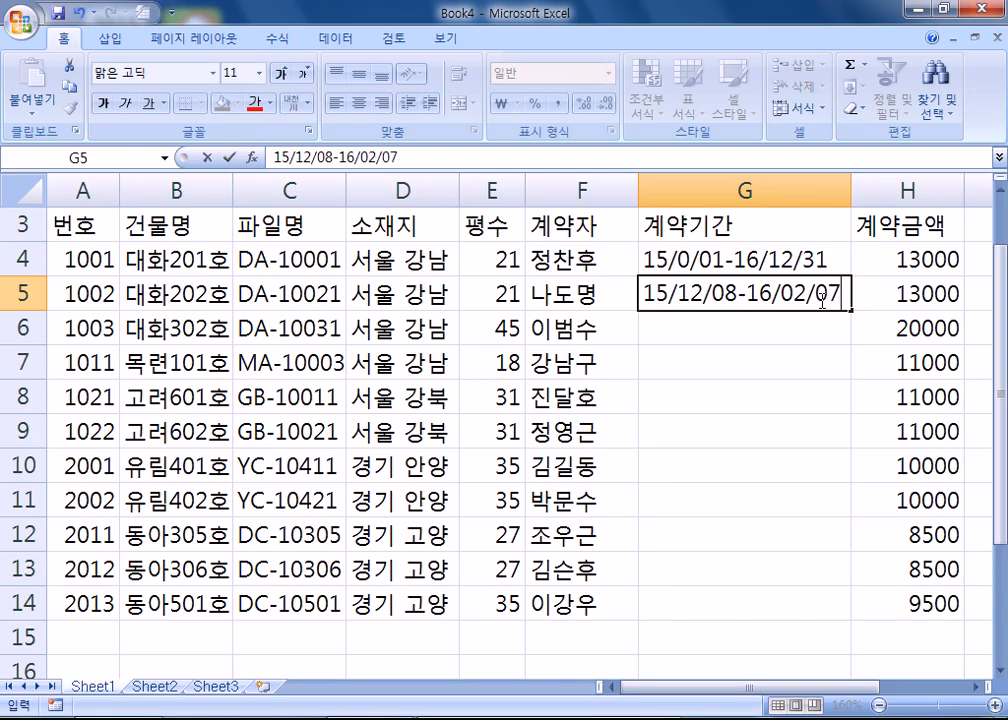
pyautogui.press('Return')
# Correct the start month in cell G4 so the contract period reads 15/01/01-16/12/31.
pyautogui.press('Up')
pyautogui.press('Up')
pyautogui.press('F2')
pyautogui.press('Left')
pyautogui.press('Left')
pyautogui.press('Left')
pyautogui.press('Left')
pyautogui.press('Left')
pyautogui.press('Left')
pyautogui.press('Left')
pyautogui.press('Left')
pyautogui.press('Left')
pyautogui.press('Left')
pyautogui.press('Left')
pyautogui.press('Left')
pyautogui.write('1')
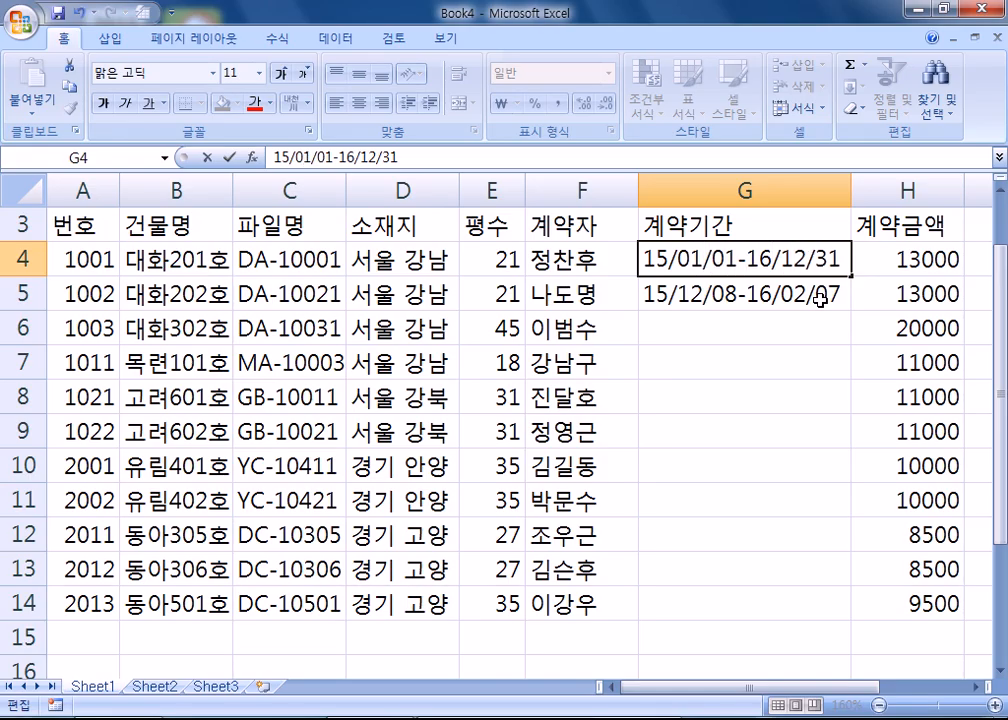
pyautogui.press('Return')
# Enter the contract periods 15/02/08-16/02/07 in cell G6 and 15/02/10-16/02/09 in cell G7.
pyautogui.press('Down')
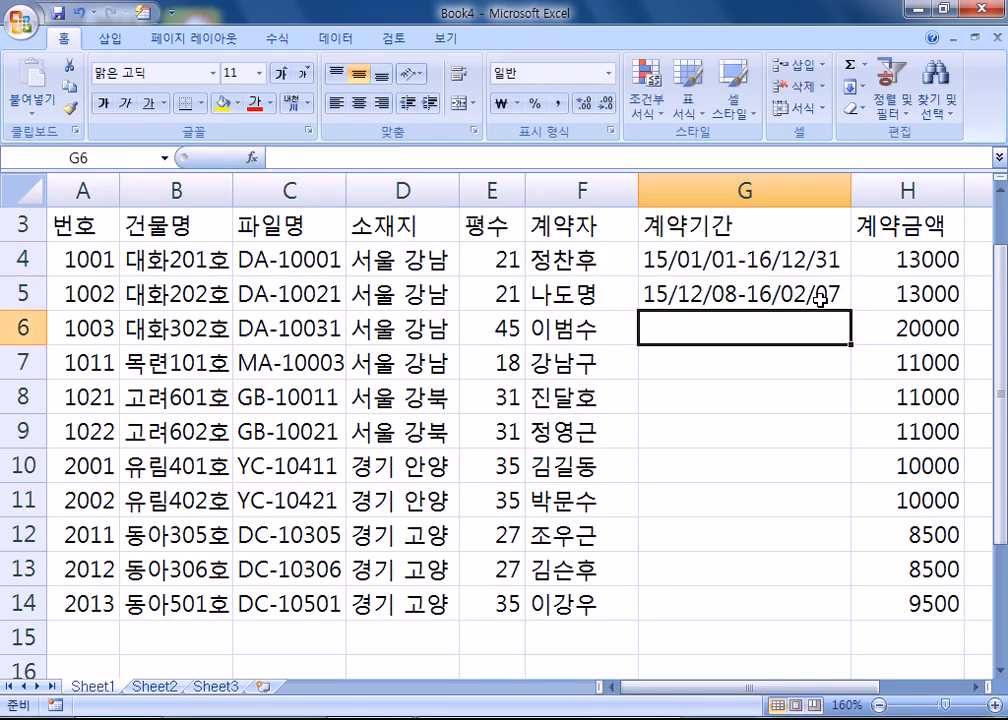
pyautogui.write('15/02/08')
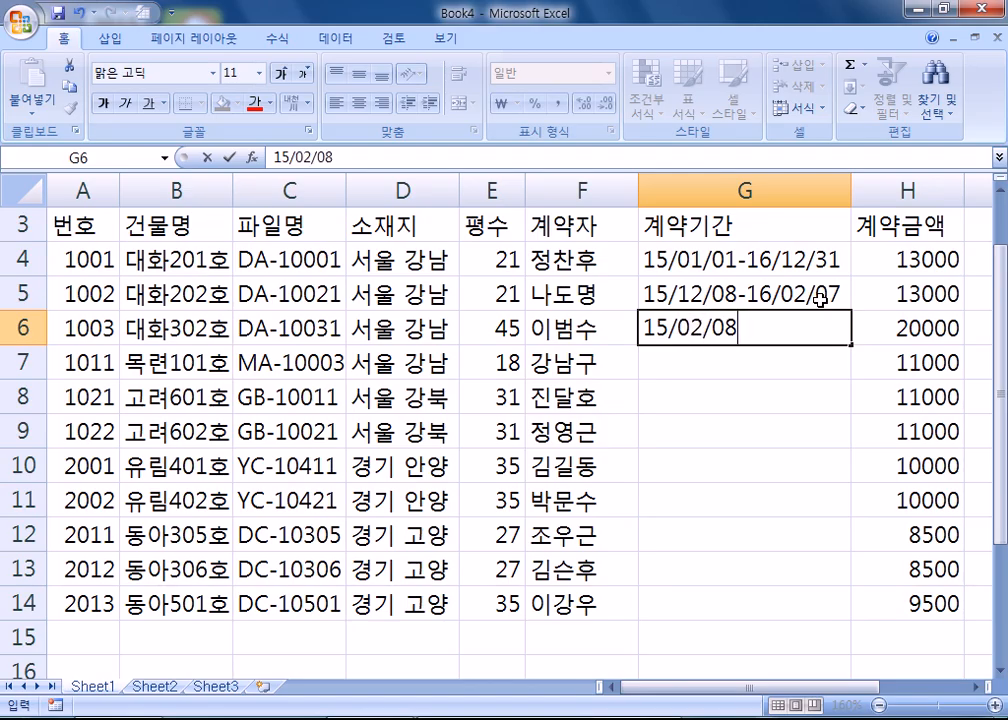
pyautogui.write('-16/02/07')
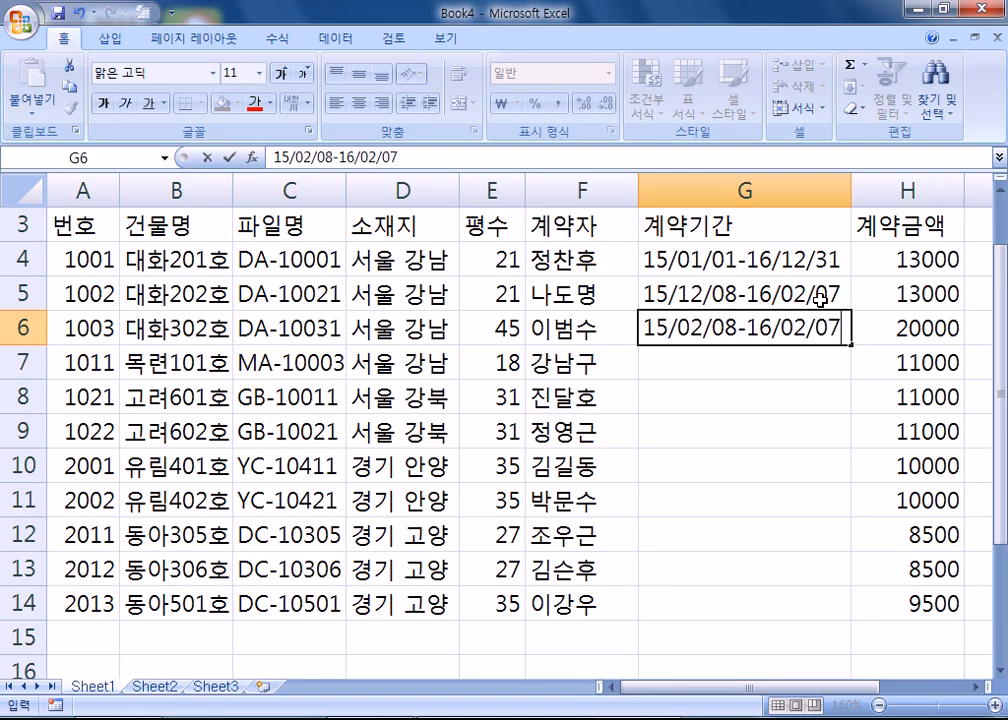
pyautogui.press('Return')
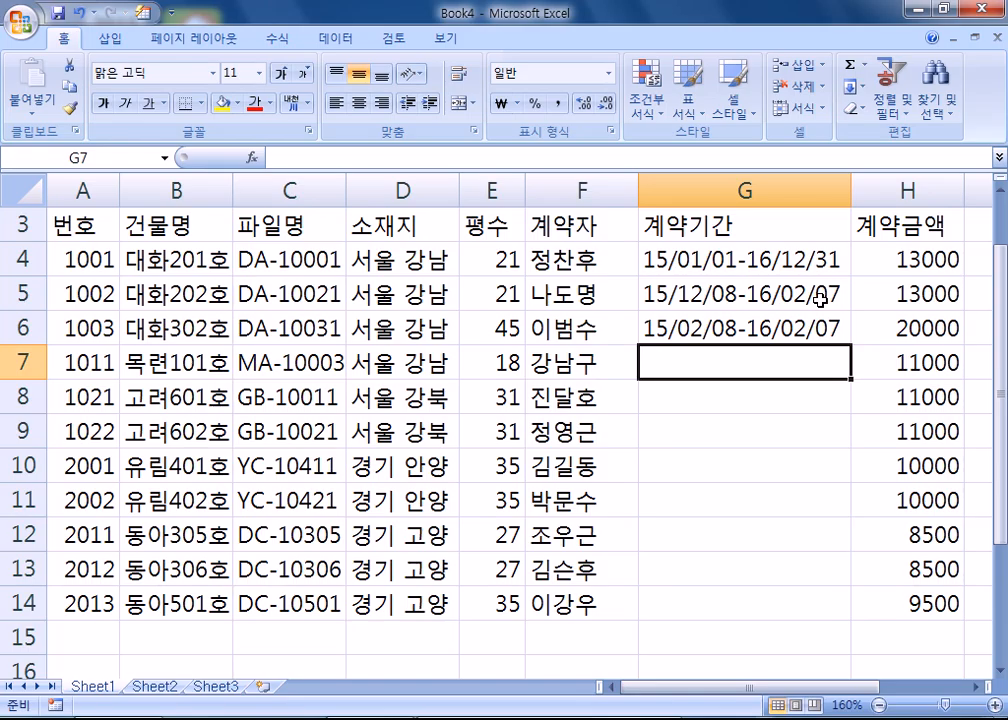
pyautogui.write('15/02/')
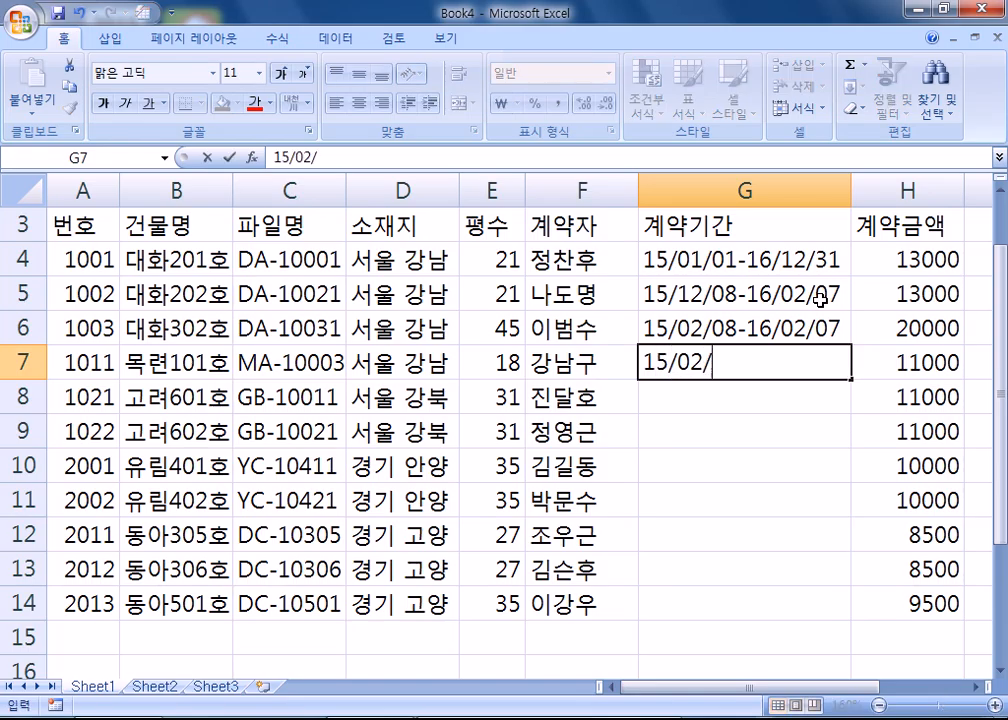
pyautogui.write('10-16/02/09')
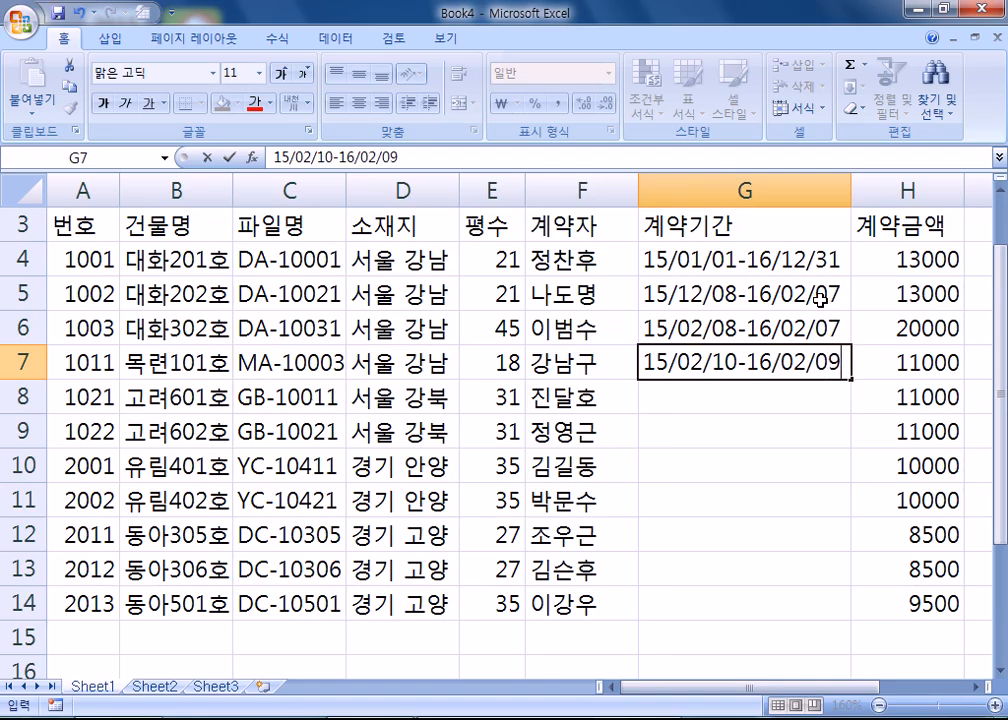
pyautogui.press('Return')
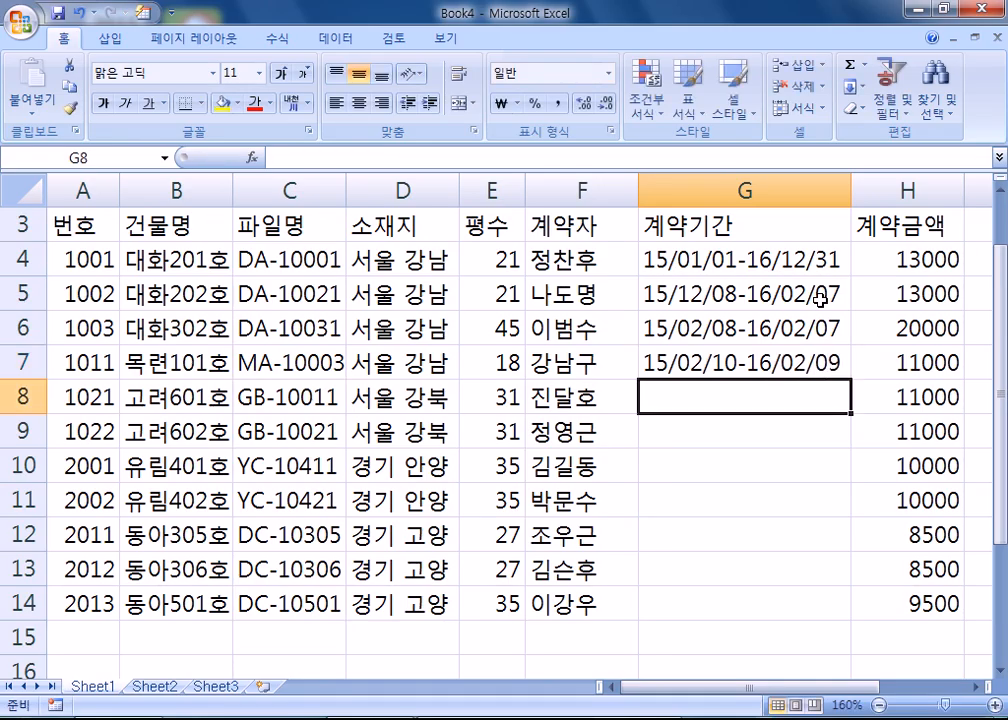
# Enter the contract periods 15/01/01-16/12/31 in cell G8 and 14/02/08-16/02/07 in cell G9.
pyautogui.write('15/01-')
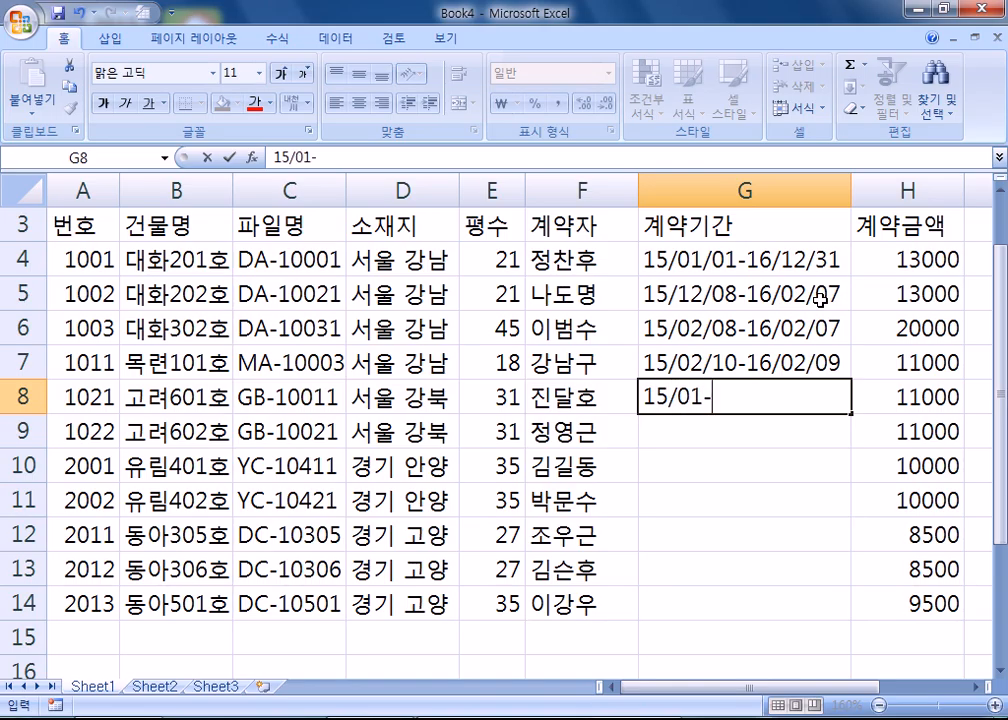
pyautogui.press('BackSpace')
pyautogui.write('/01')
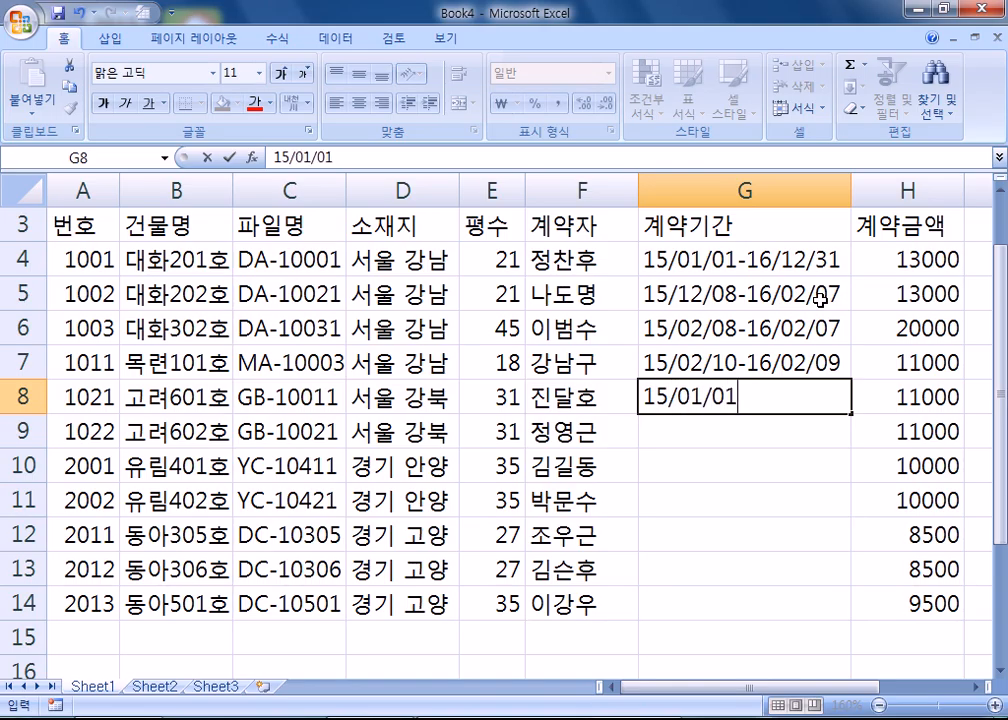
pyautogui.write('-16/12/31')
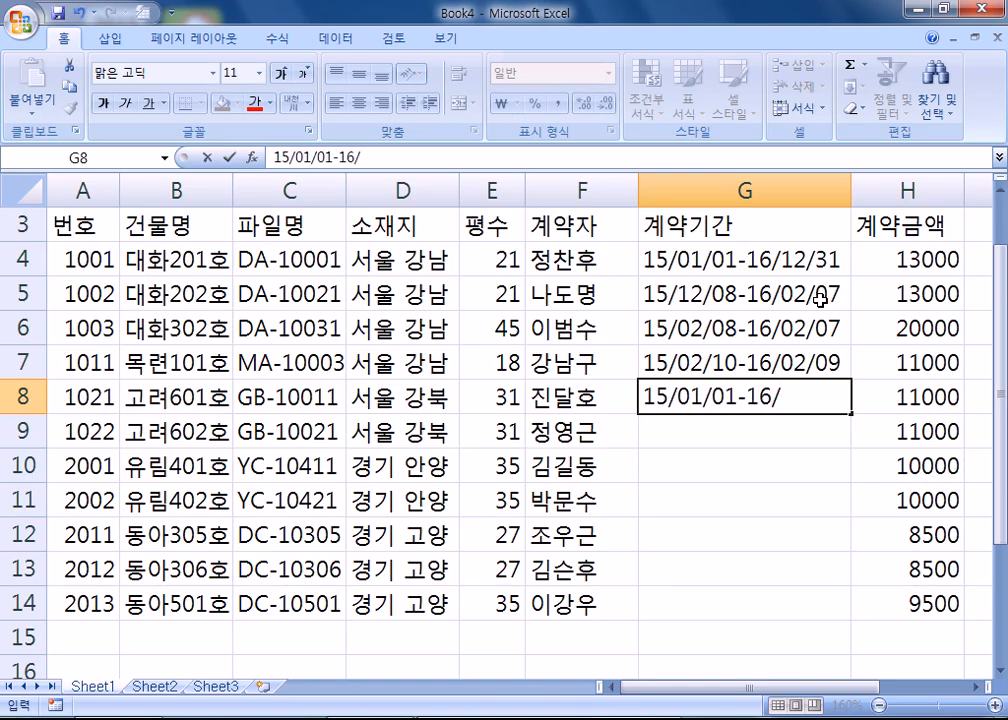
pyautogui.press('Return')
pyautogui.write('14/')
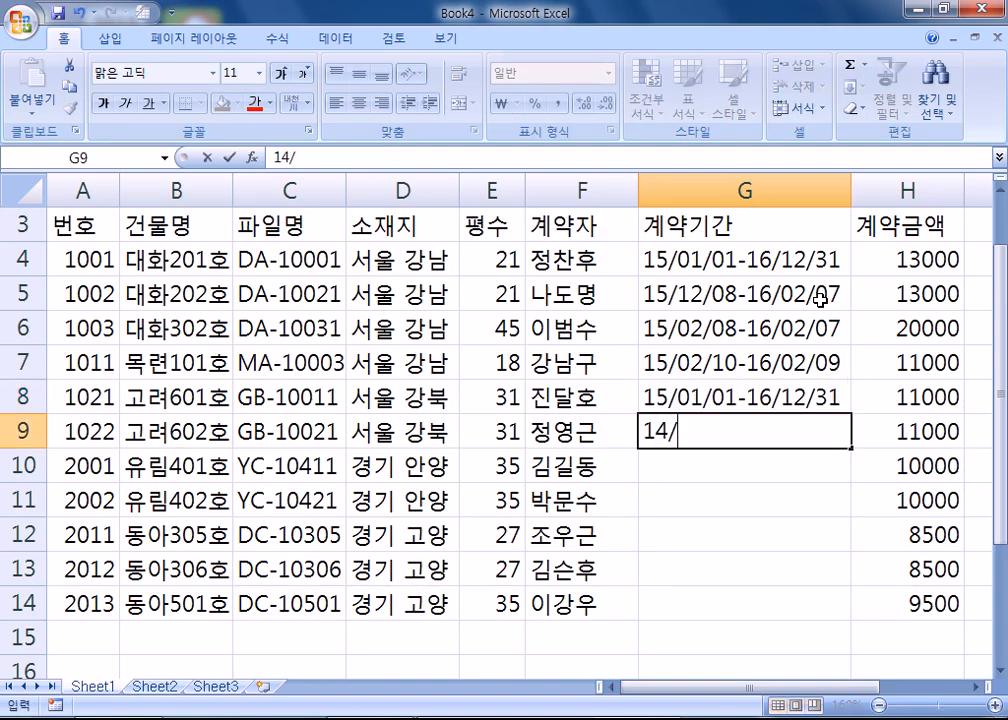
pyautogui.write('02/08-16')
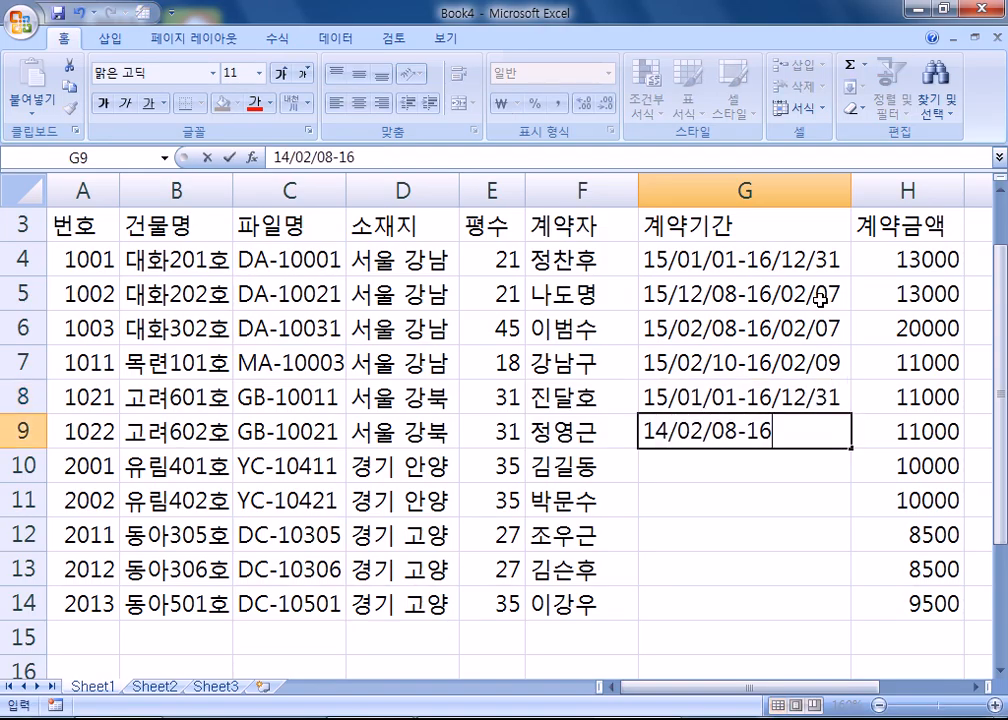
pyautogui.write('/02/07')
pyautogui.press('Return')
# Enter the contract period 14/10/09-16/10/08 in both cells G10 and G11.
pyautogui.write('1')
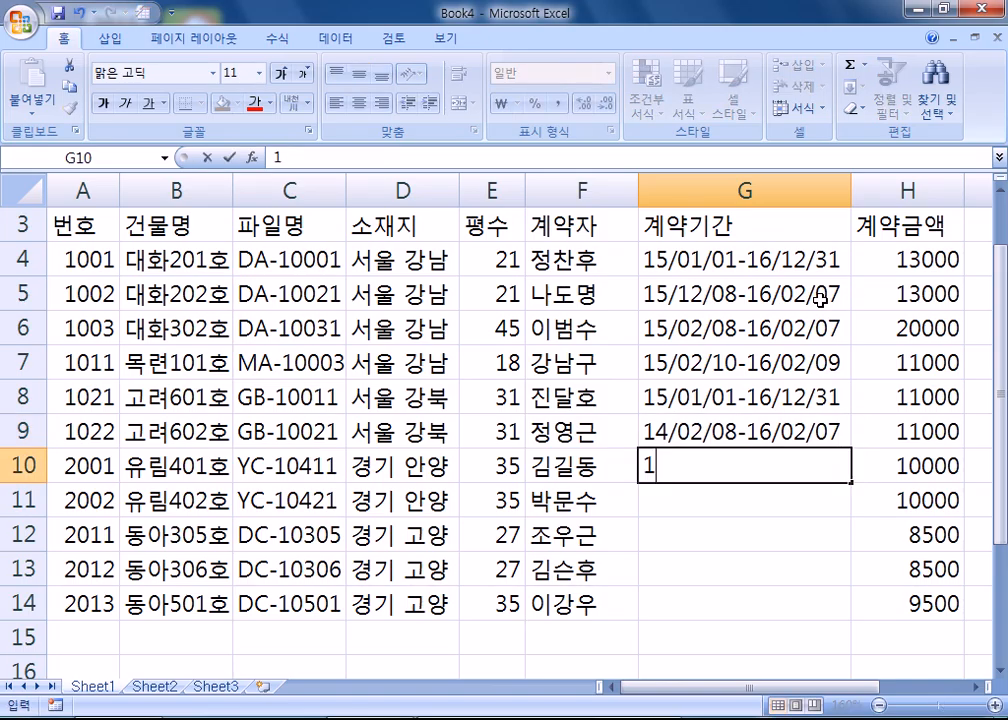
pyautogui.write('4/10/09-')
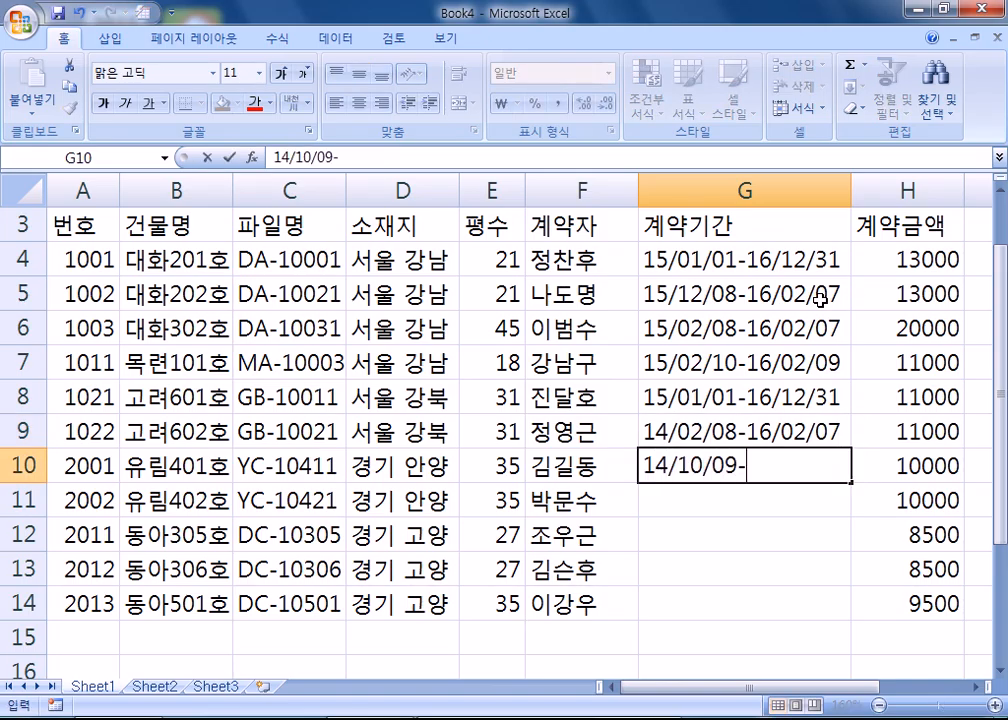
pyautogui.write('16/10/08')
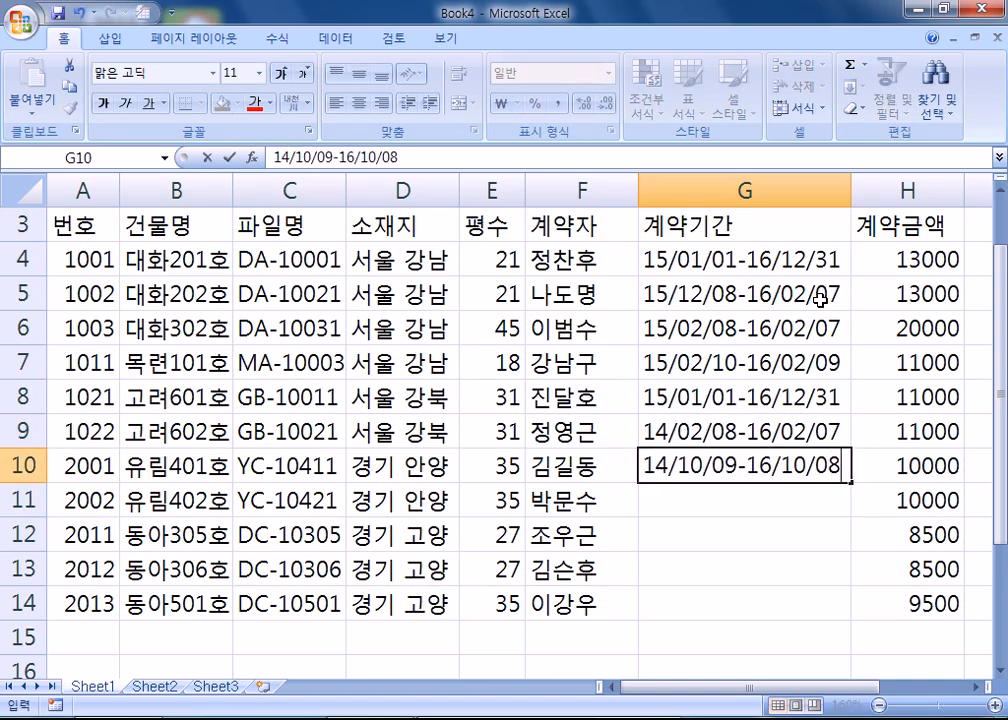
pyautogui.press('Return')
pyautogui.write('14/10')
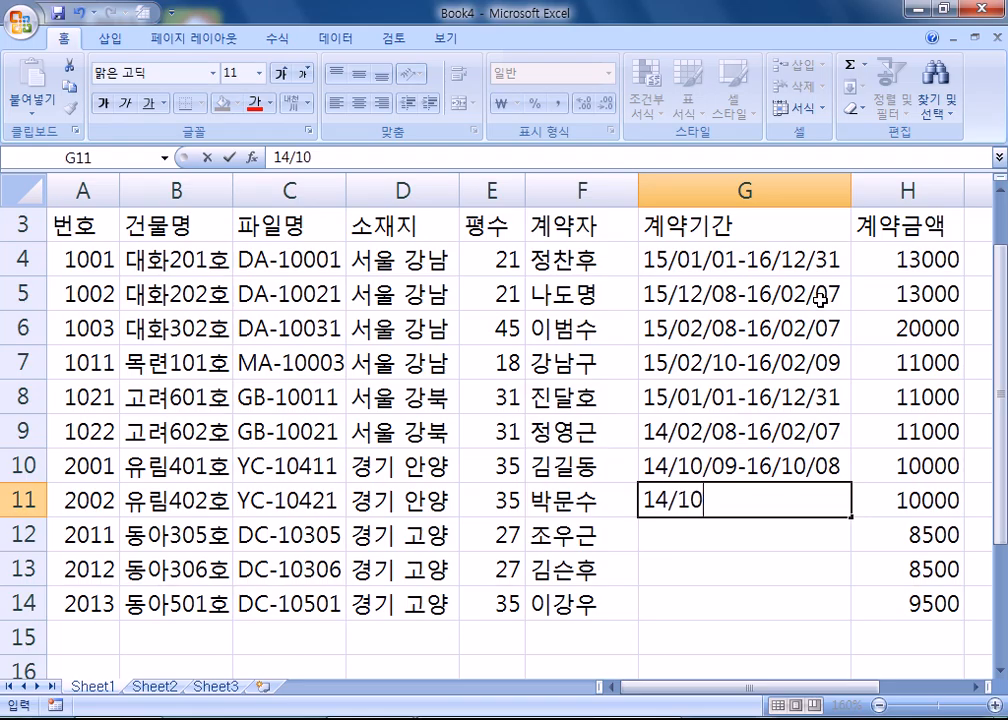
pyautogui.write('/09-16/10/08')
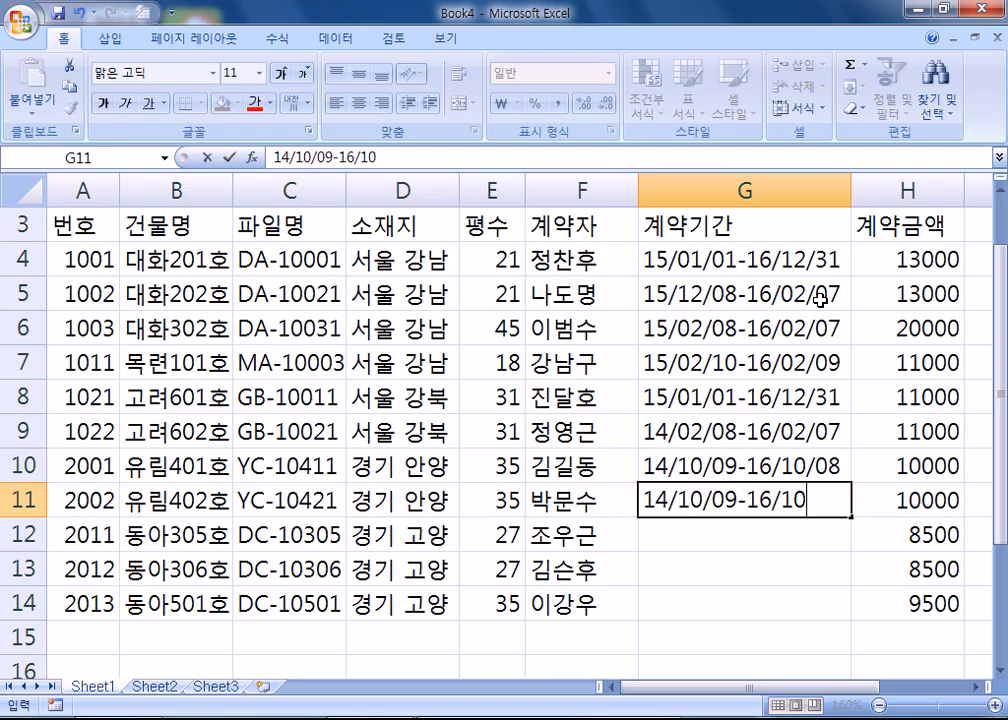
pyautogui.press('Return')
# Enter the contract period 14/10/09-16/10/08 in both cells G12 and G13.
pyautogui.write('114')
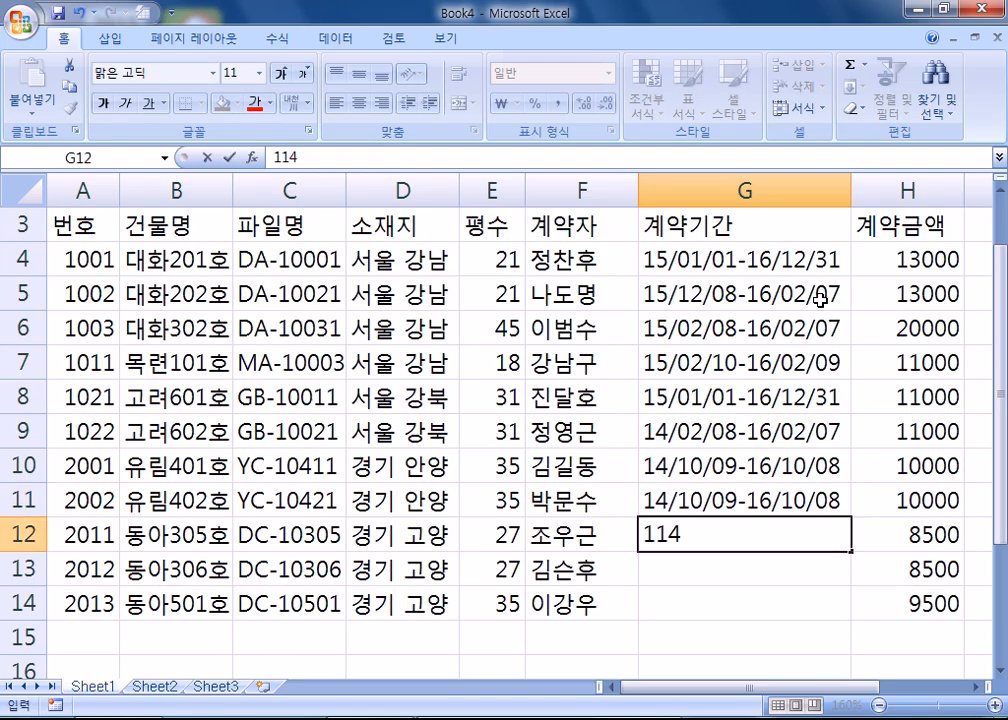
pyautogui.press('BackSpace')
pyautogui.press('BackSpace')
pyautogui.write('4/10/09-1')
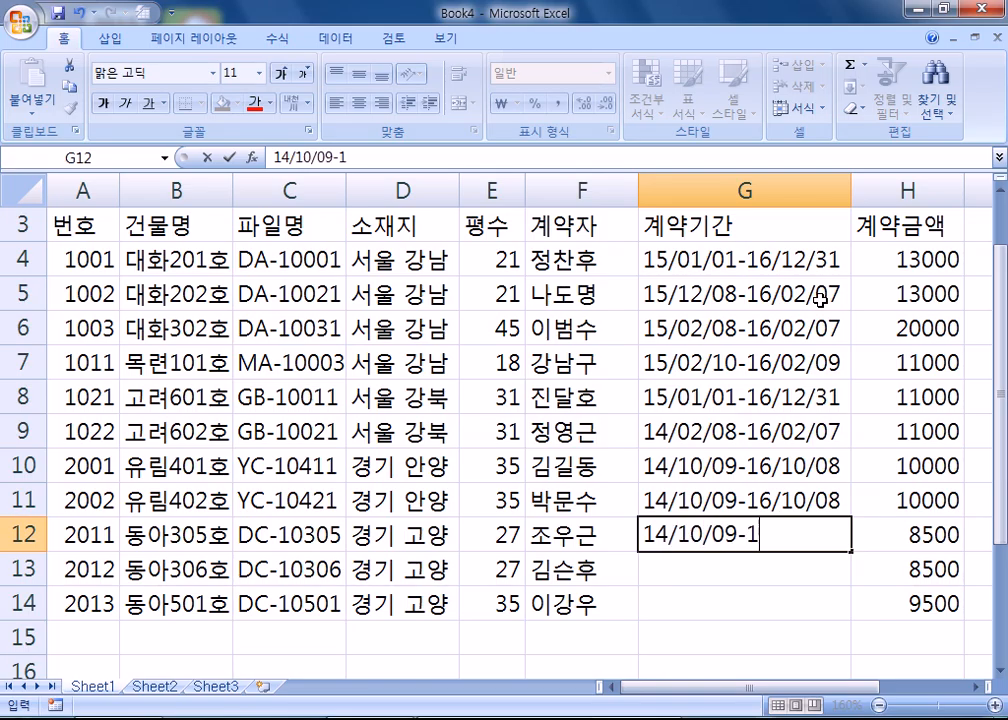
pyautogui.write('6/10/08')
pyautogui.press('Return')
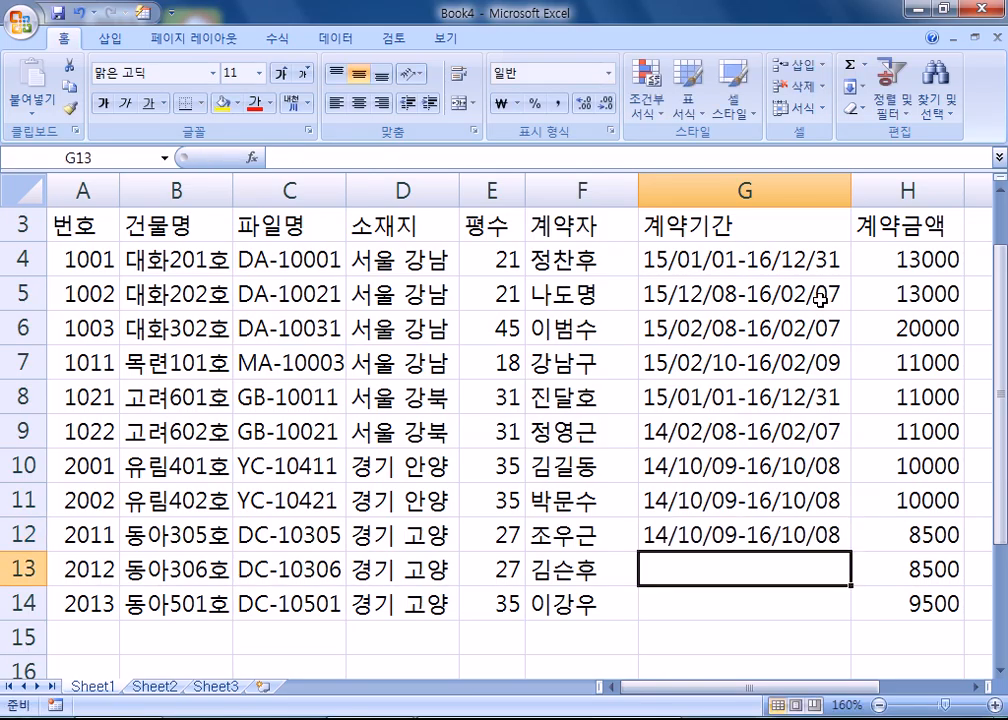
pyautogui.write('14/')
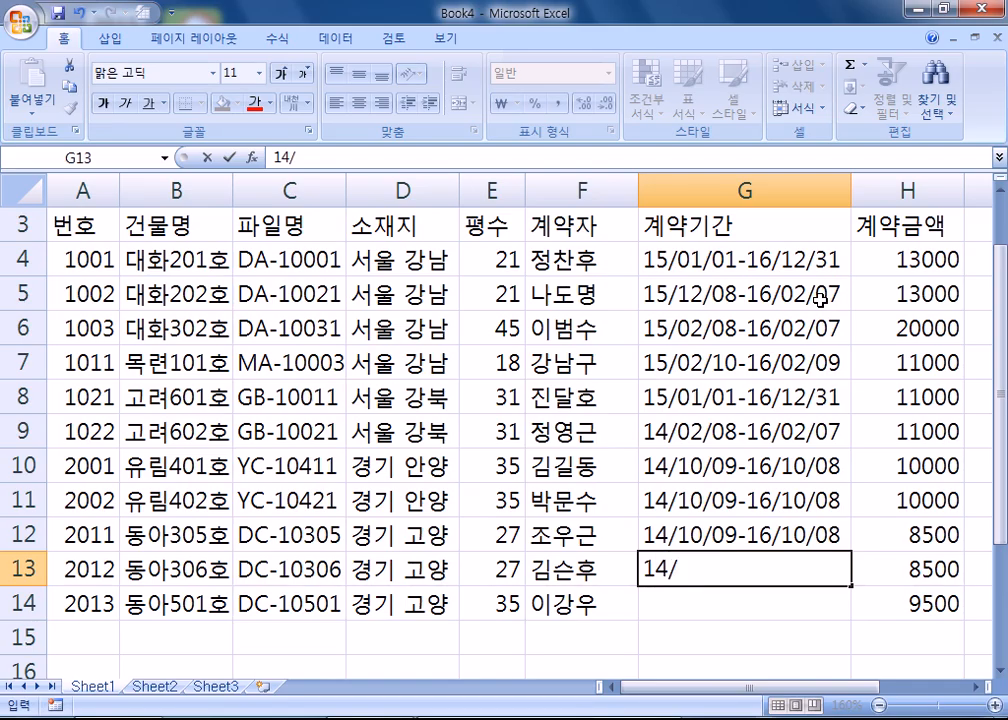
pyautogui.write('10/09')
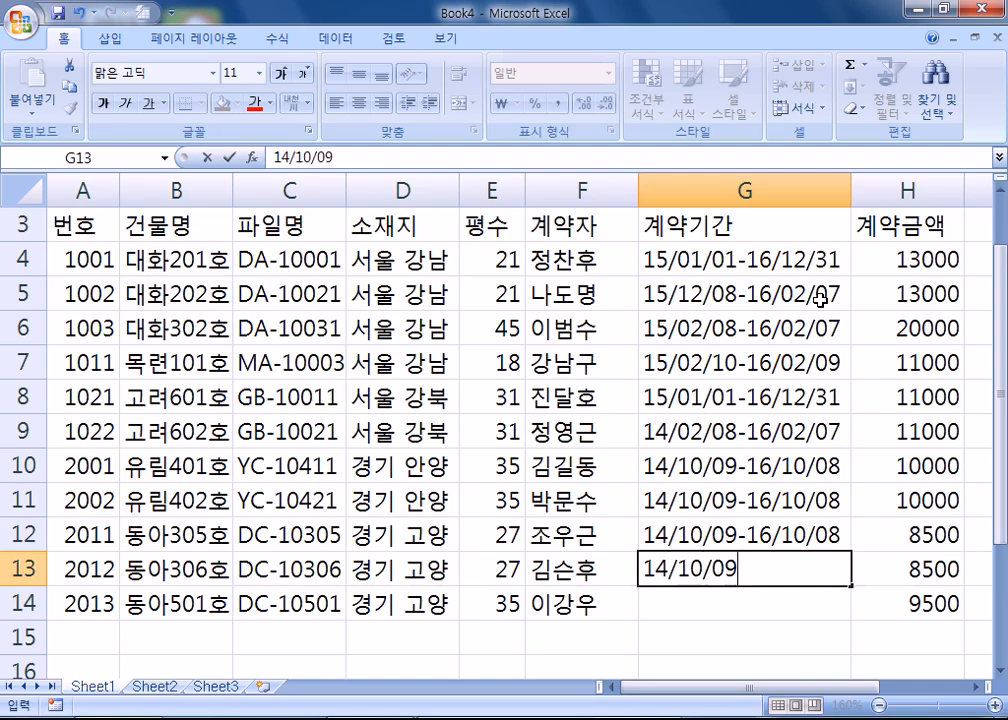
pyautogui.write('-16/10/08')
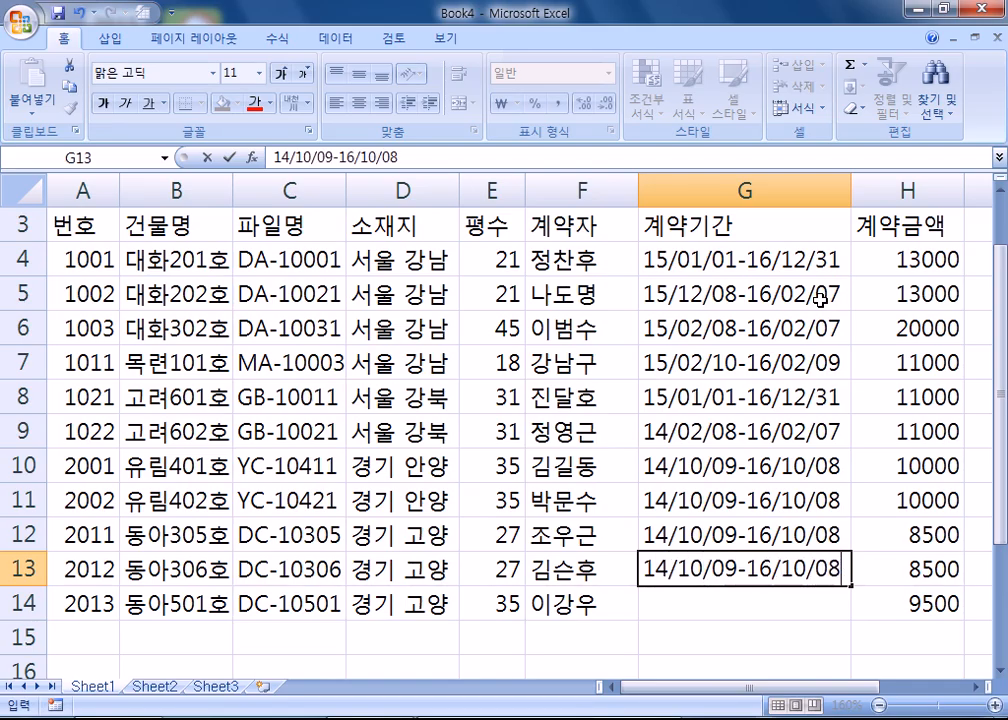
pyautogui.press('Return')
# Complete the contract period column with 14/02/08-16/02/07 in cell G14.
pyautogui.write('14/02/')
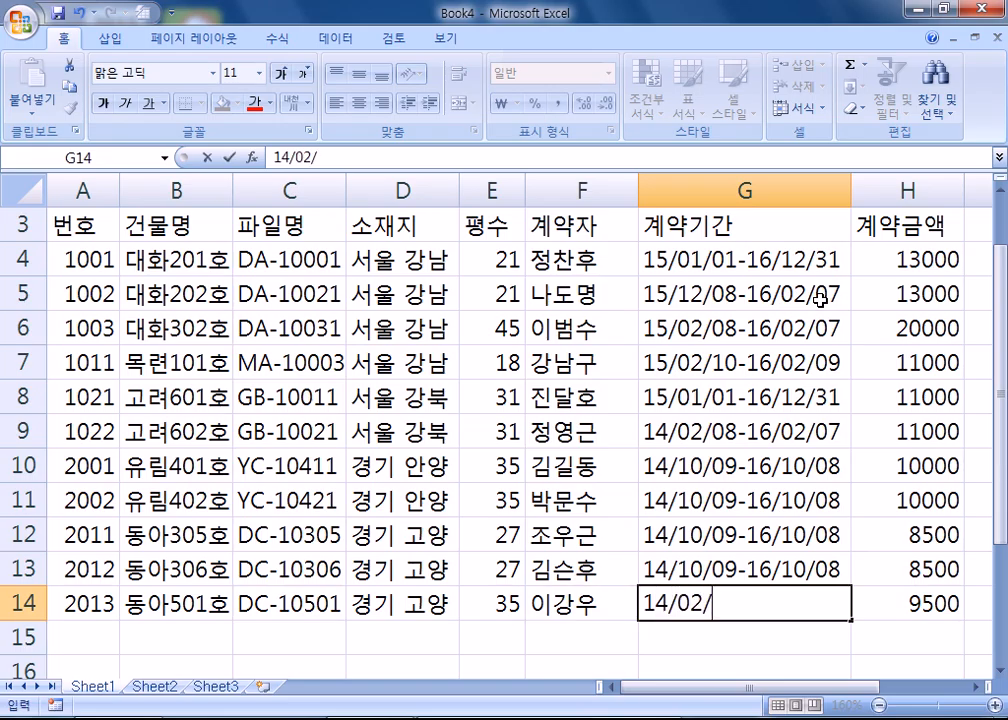
pyautogui.write('08-16/02/07')
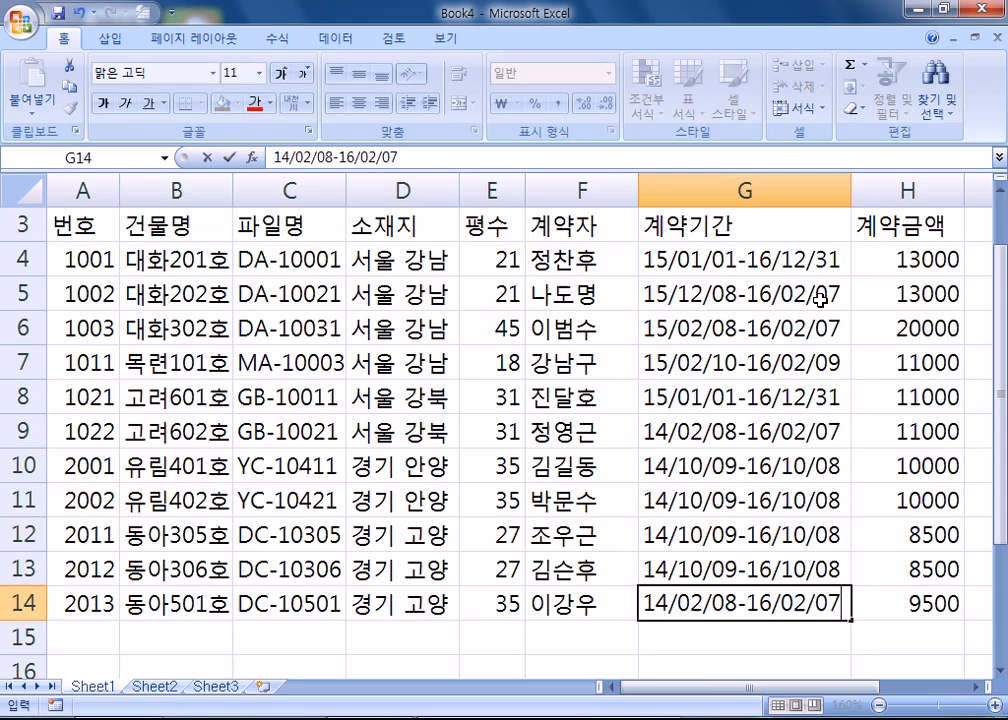
pyautogui.press('Return')
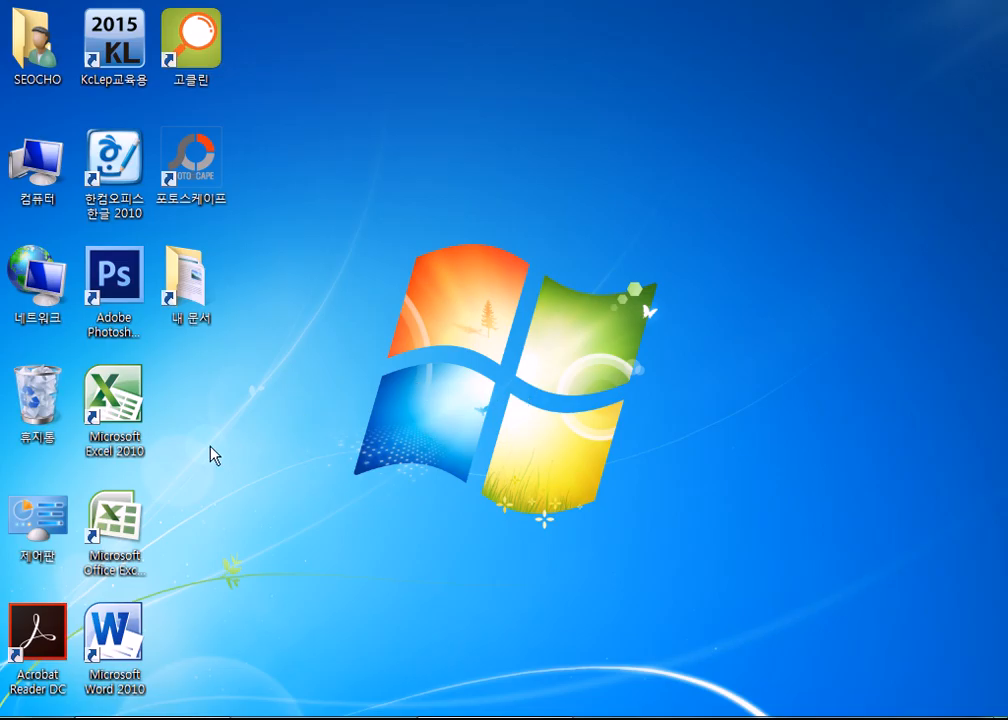
# Start Excel from the desktop and open the recent workbook 섹션01문제.xlsm on its 무작정따라하기 sheet.
pyautogui.doubleClick(127, 536)
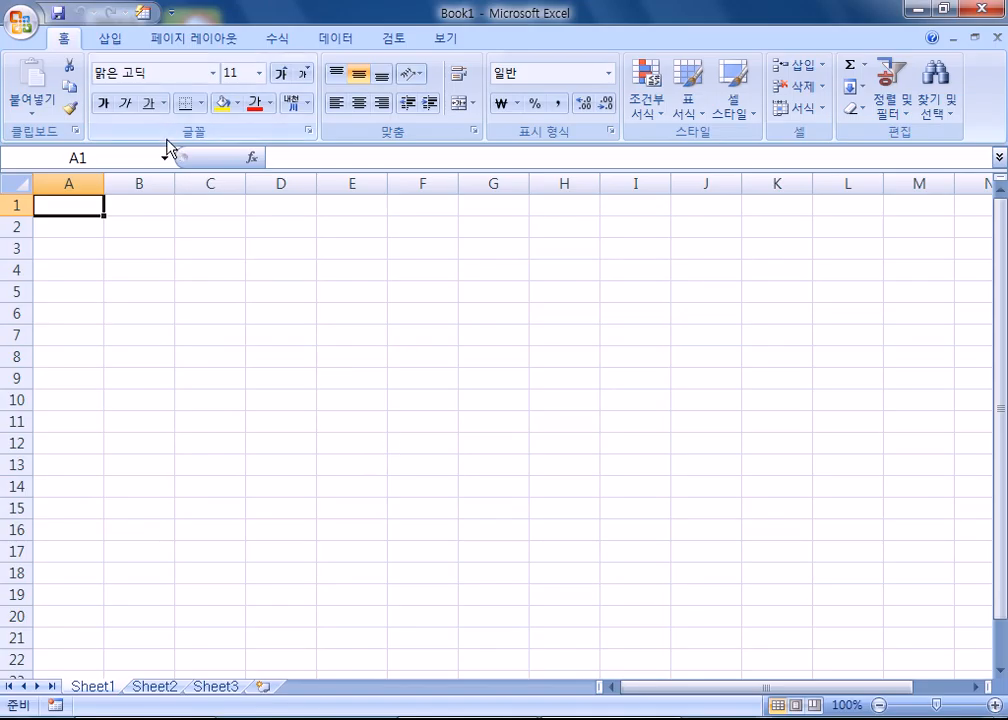
pyautogui.click(18, 24)
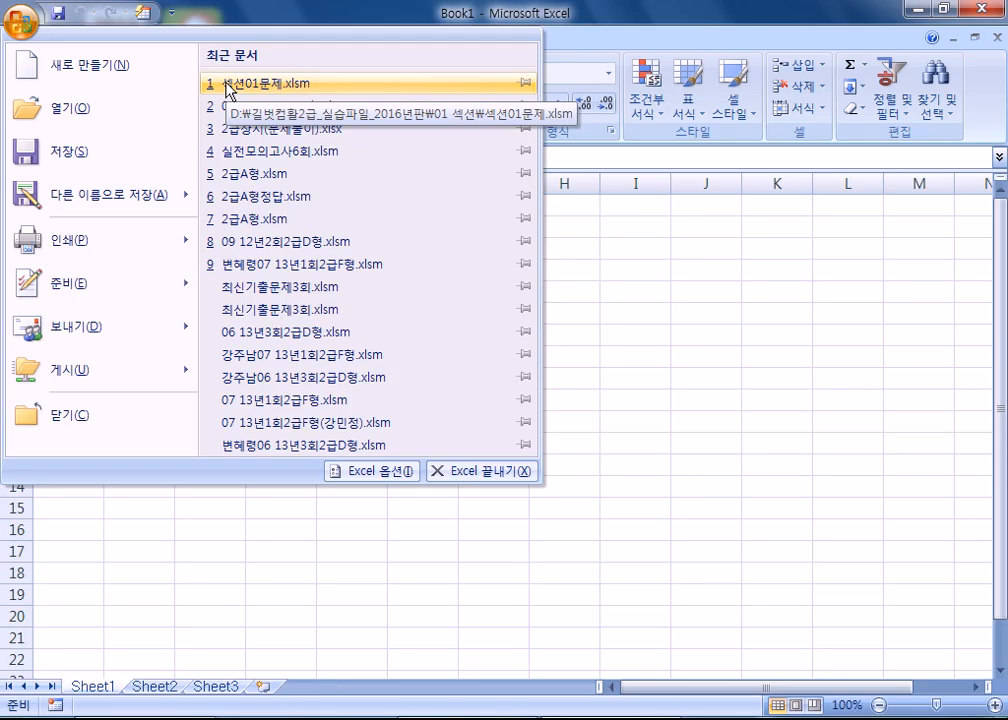
pyautogui.click(266, 85)
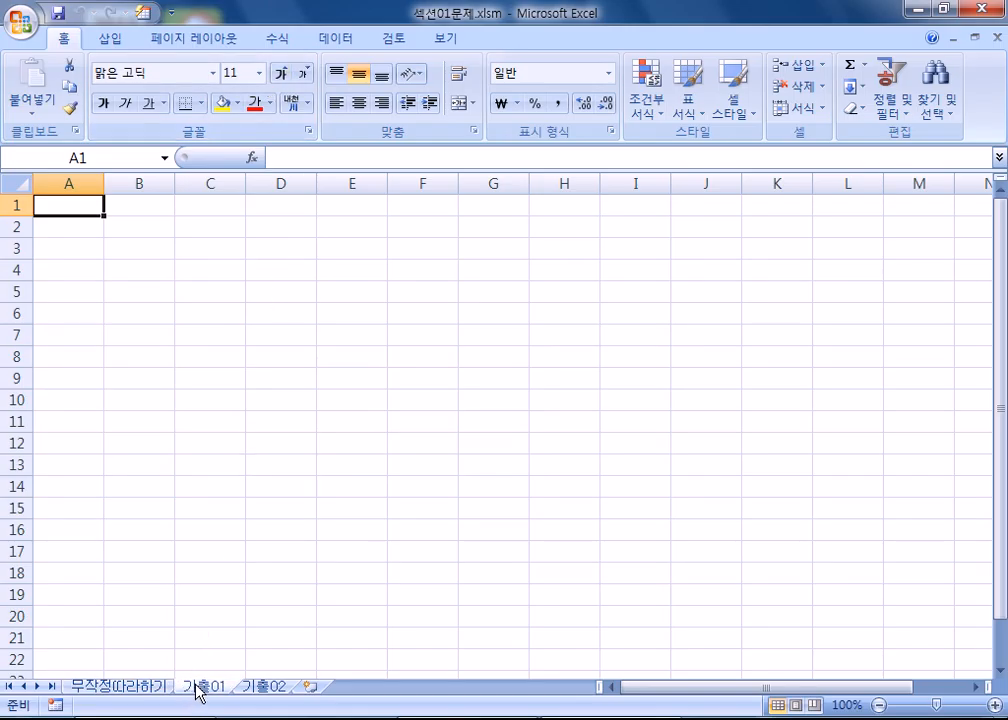
pyautogui.click(258, 690)
pyautogui.click(133, 690)
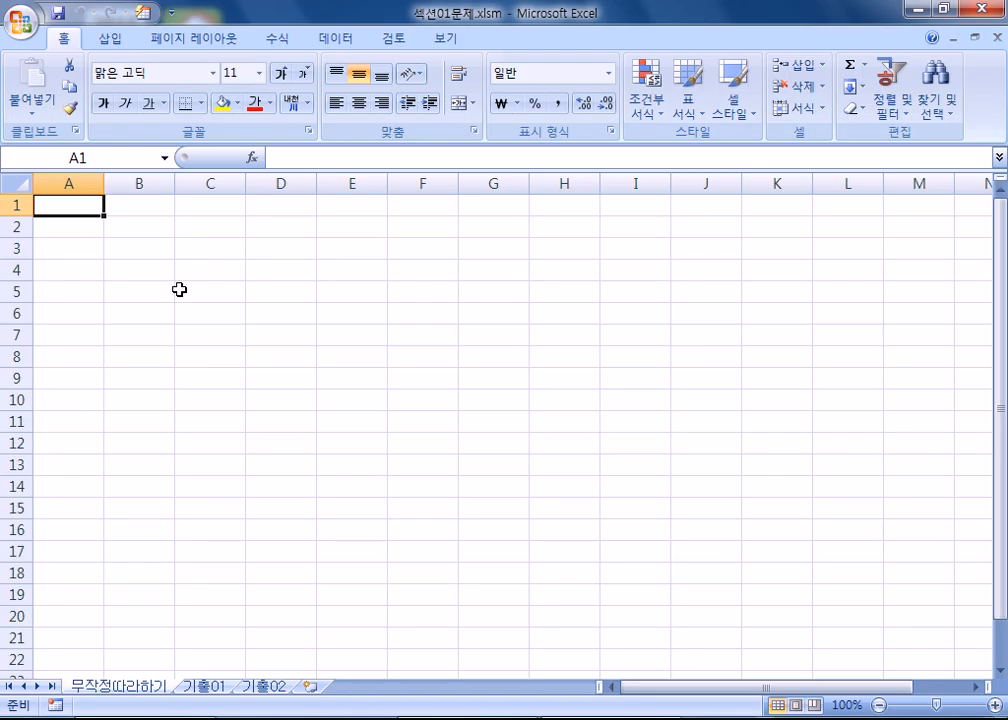
# Switch to the Notepad window and delete all of its existing text.
pyautogui.click(190, 718)
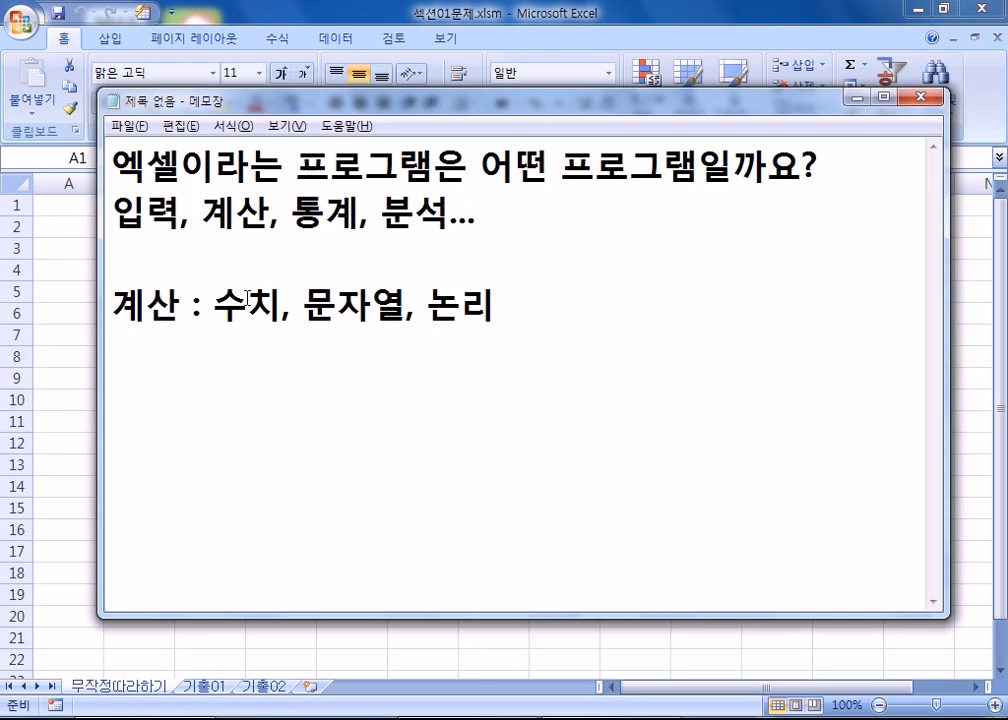
pyautogui.moveTo(171, 360); pyautogui.dragTo(106, 125)
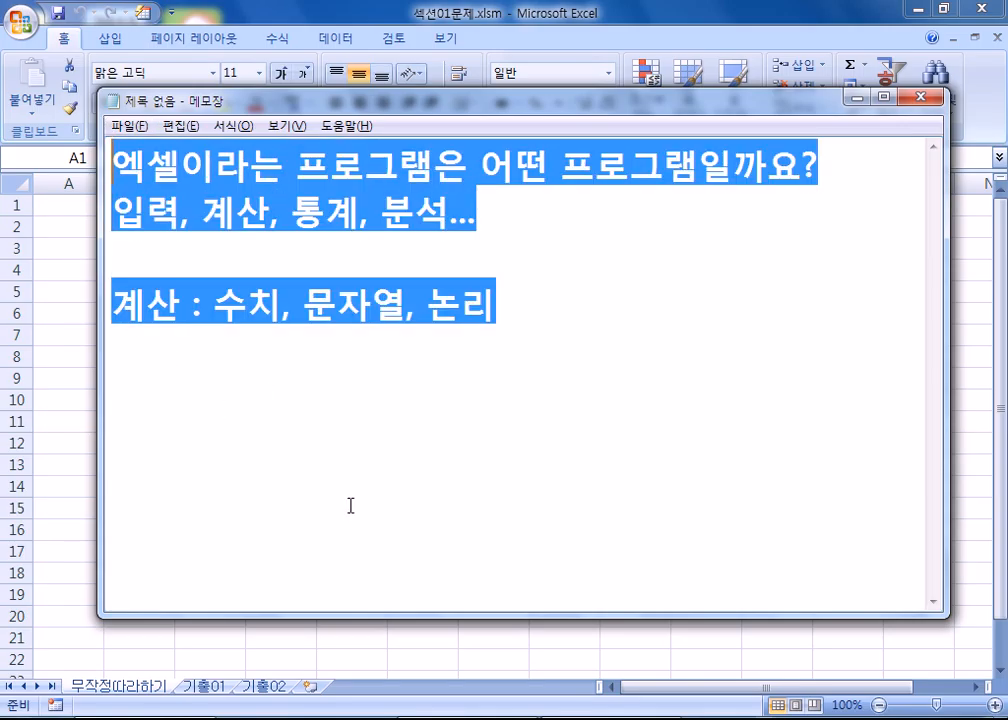
pyautogui.press('Delete')
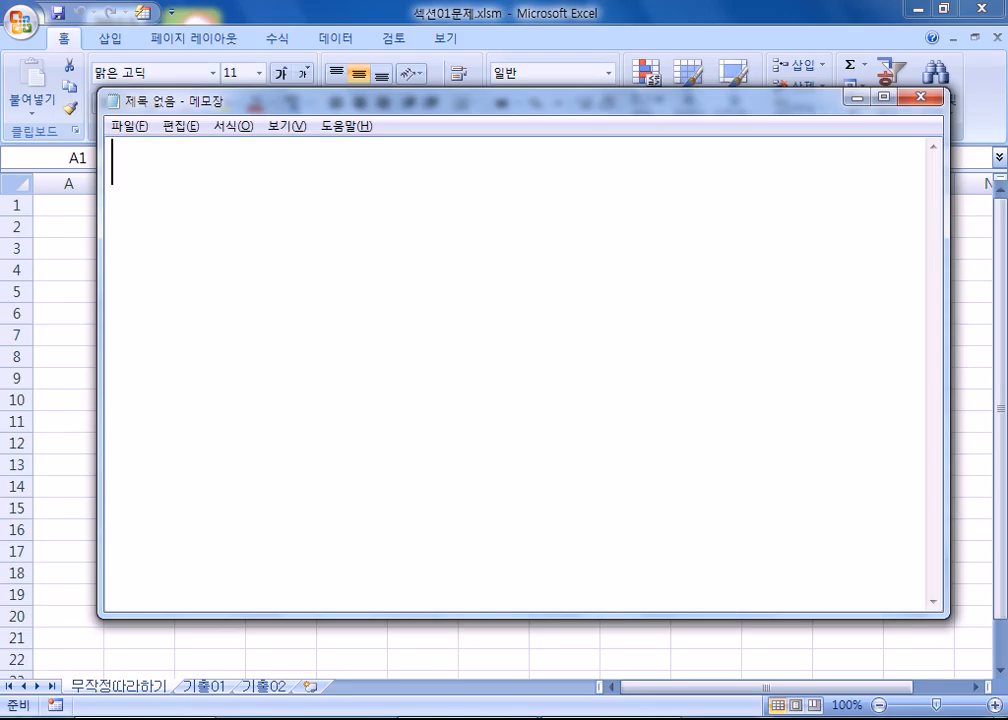
# Write the title line 사원임금 계산표 in the empty note.
pyautogui.write('ㅅㅏ원임금ㄱㅖ산표')
pyautogui.press('Left')
pyautogui.press('Left')
pyautogui.press('Left')
pyautogui.press('End')
pyautogui.press('Return')
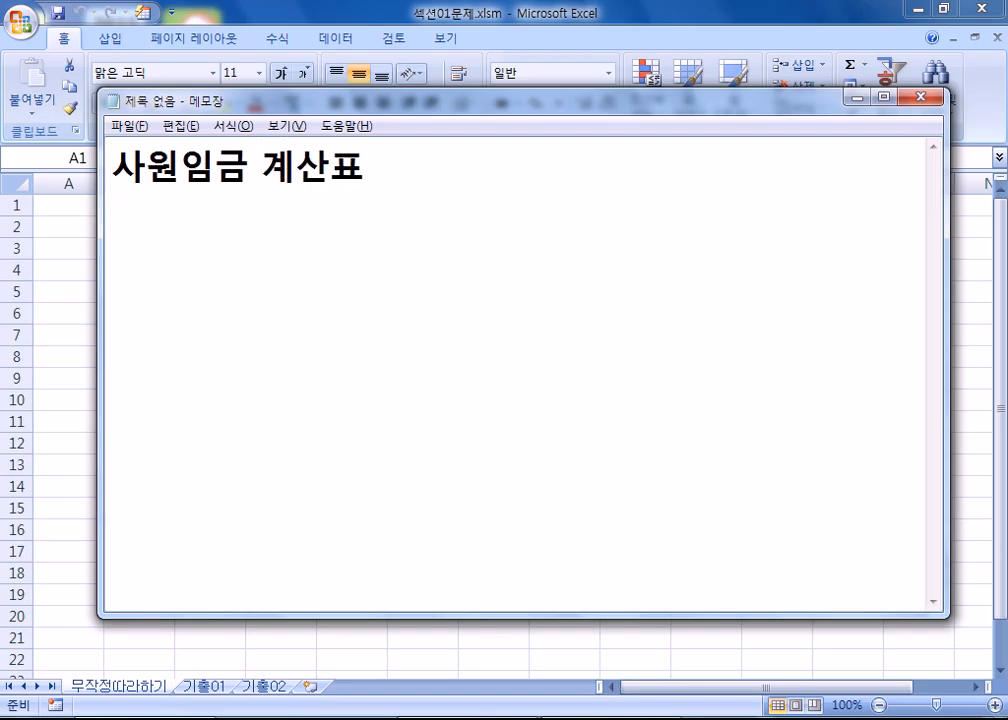
# Add a comma-separated heading line below the title: 사원이름,부서명,판매금액,활동수당,직급수당.
pyautogui.write('사원이름')
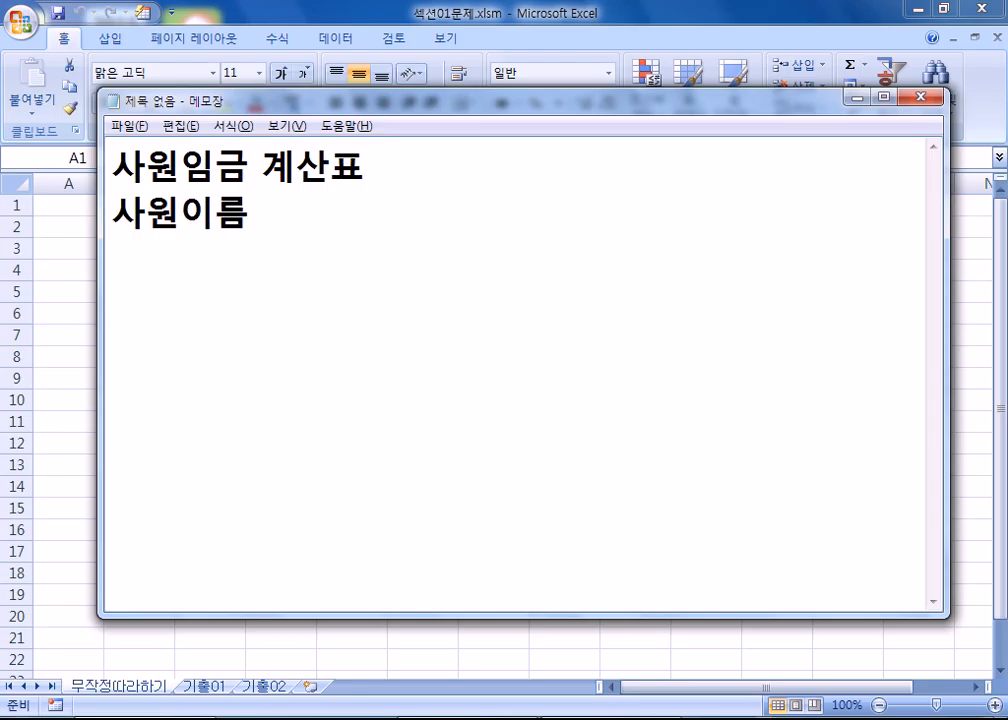
pyautogui.write(',부서명,판매금액,')
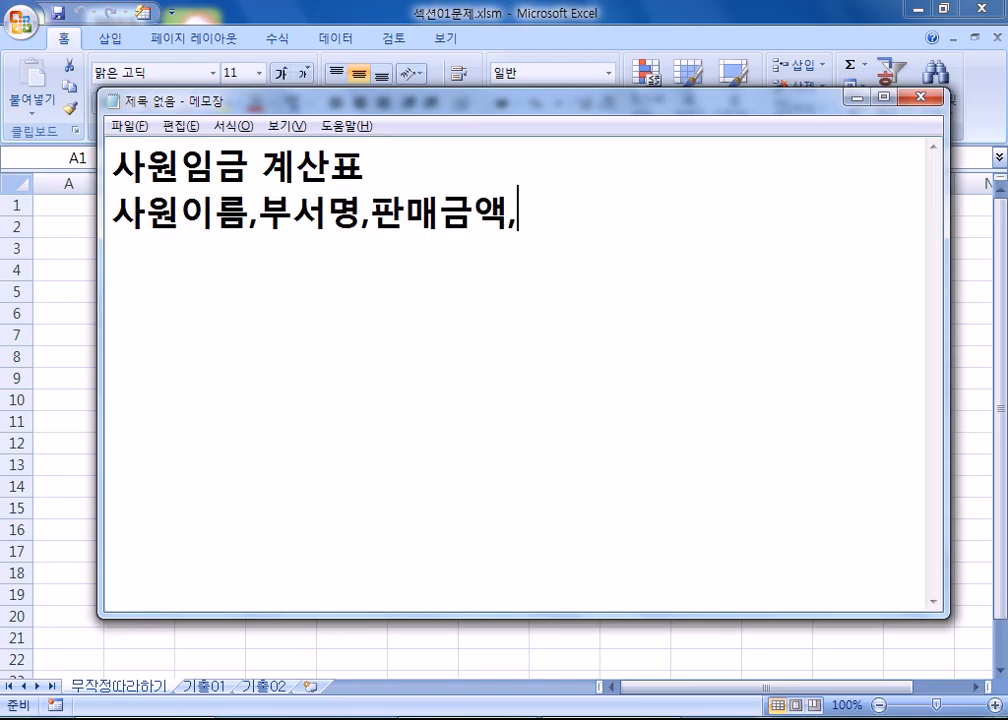
pyautogui.write('활동')
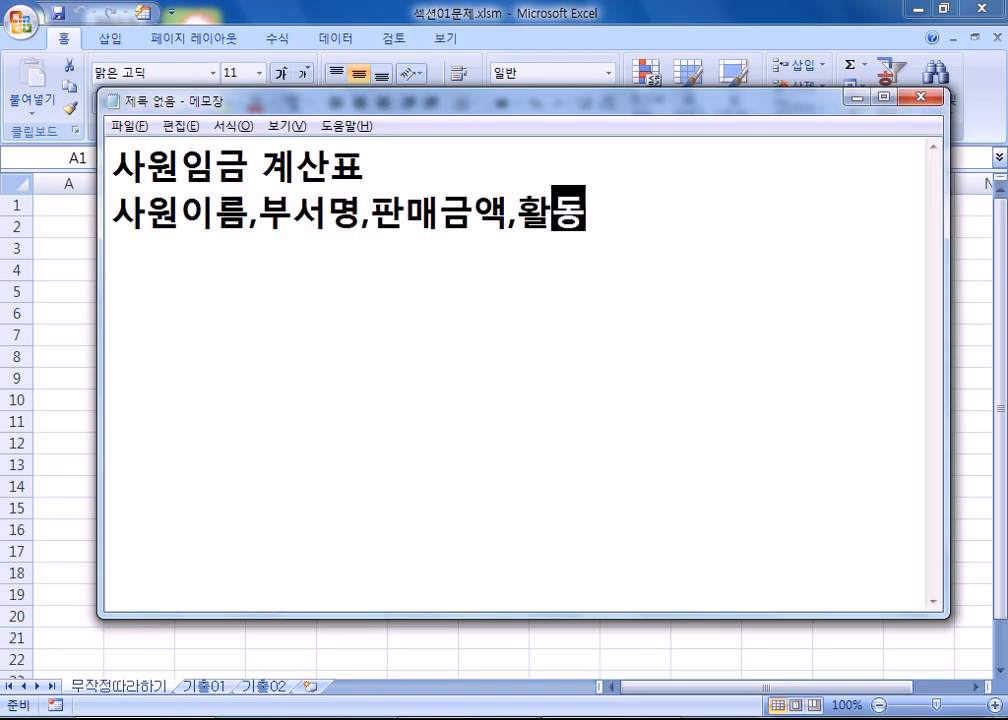
pyautogui.write('수당,지')
pyautogui.write('급수당')
pyautogui.press('Return')
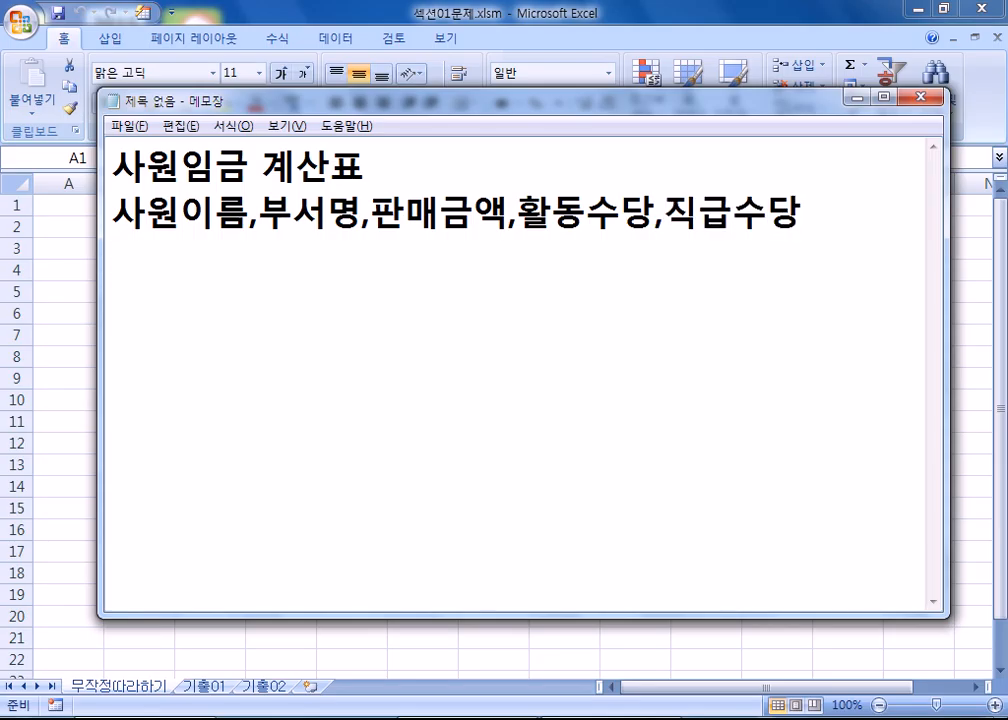
# Add a comma-separated record line with the employee's name, 영업부, 500000, 200000 and 50000.
pyautogui.write('홍길동,영업부,')
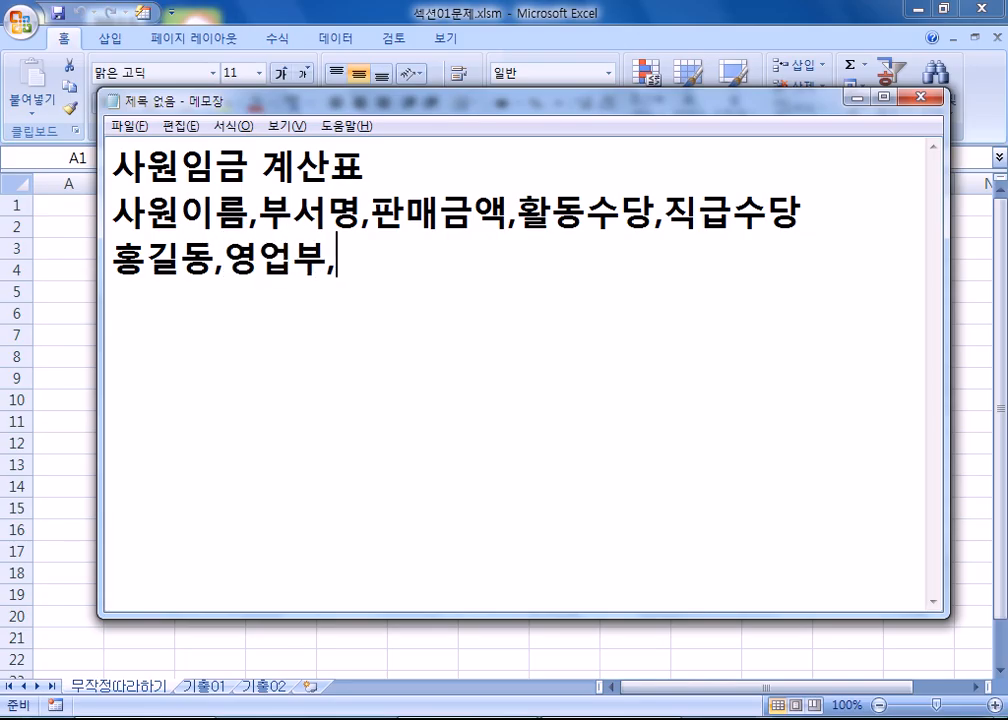
pyautogui.write('500')
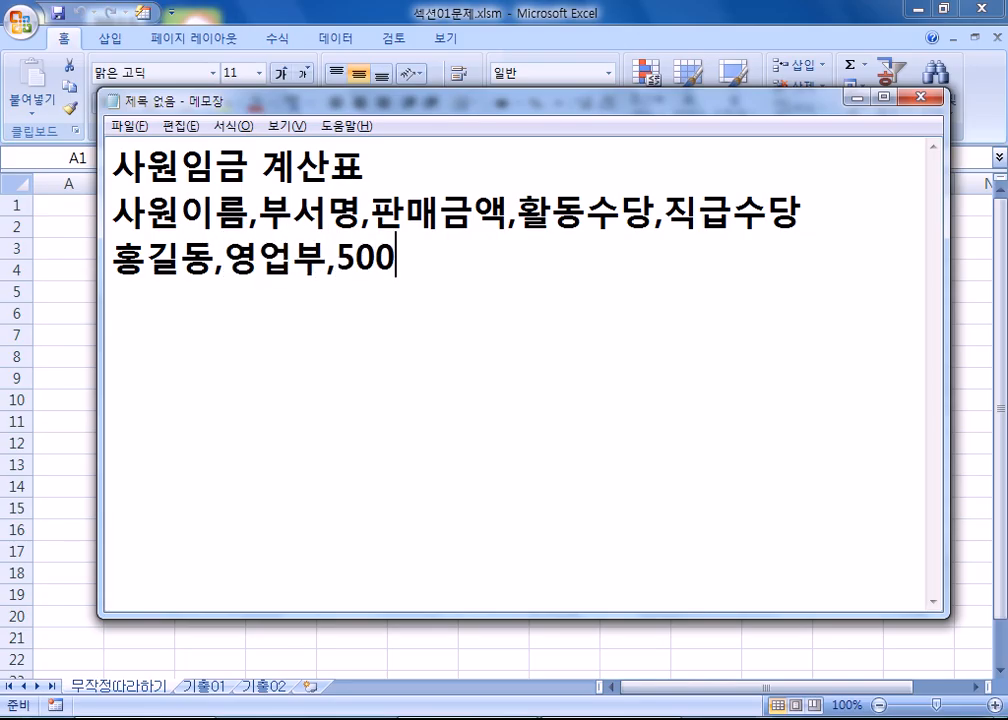
pyautogui.write('000,200000,')
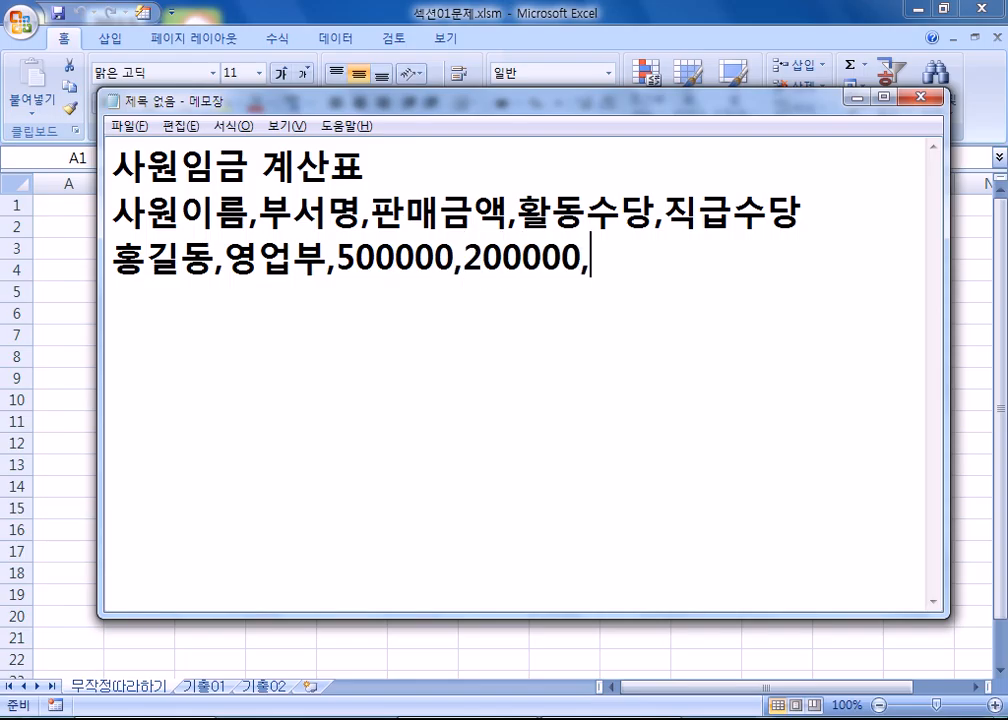
pyautogui.write('50000')
pyautogui.press('Return')
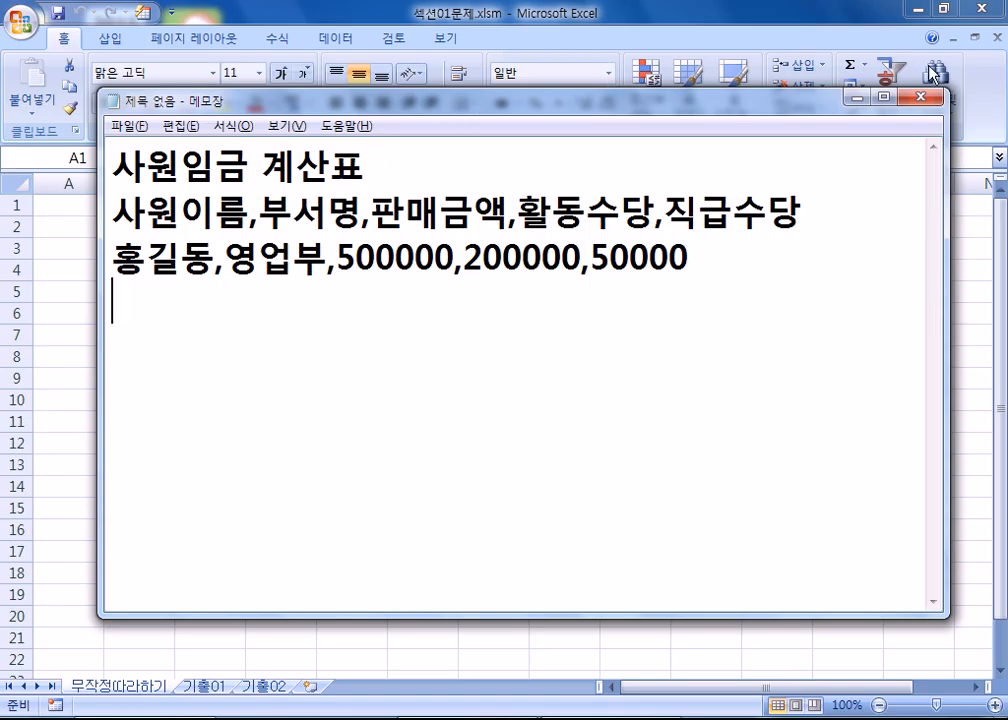
# Discard the wage table draft and write TEXT 파일 as the first line of a new blank note.
pyautogui.click(924, 99)
pyautogui.click(511, 375)
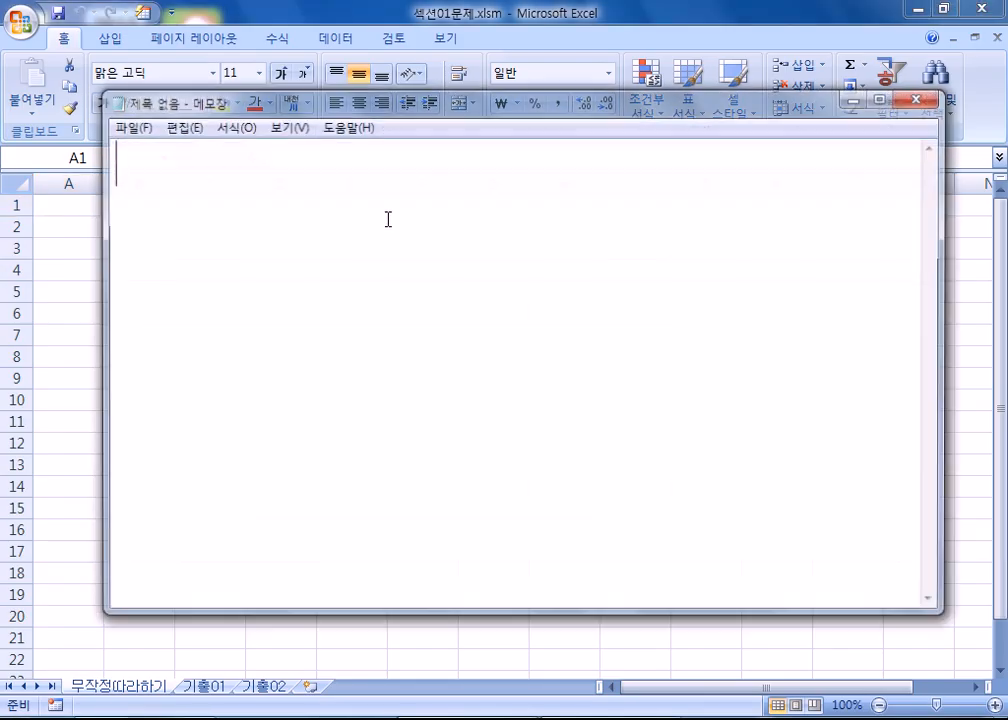
pyautogui.write('tEX')
pyautogui.press('BackSpace')
pyautogui.press('BackSpace')
pyautogui.press('BackSpace')
pyautogui.write('TEXT 파일')
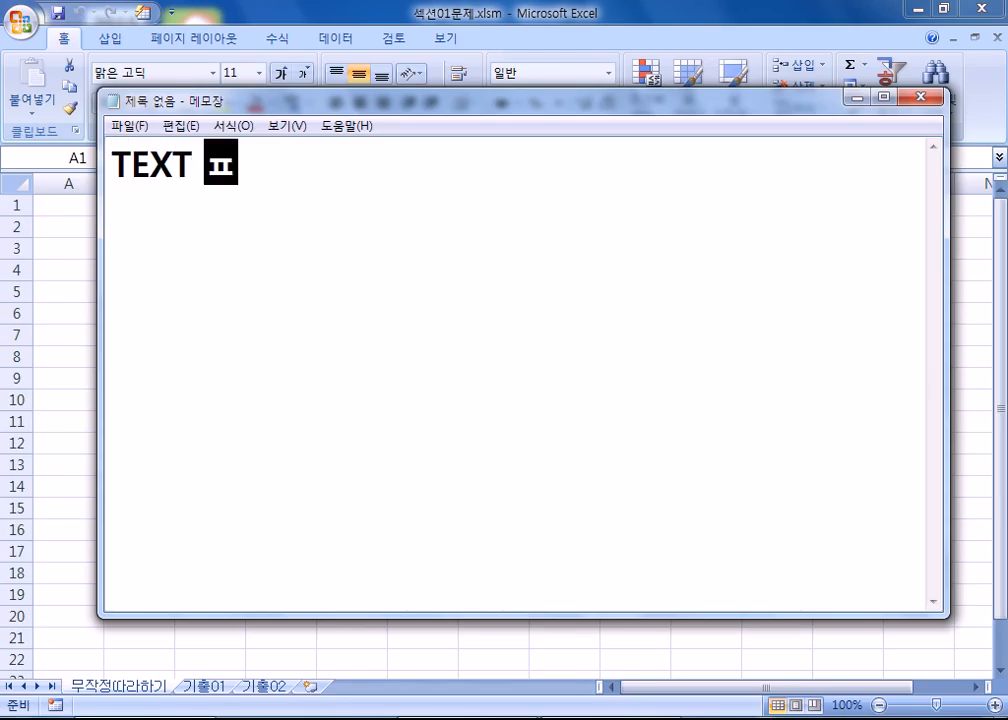
# Add a second line reading 글자형태로 입력 to the note, and minimize Notepad to return to Excel.
pyautogui.press('Return')
pyautogui.write('그ㄹ자')
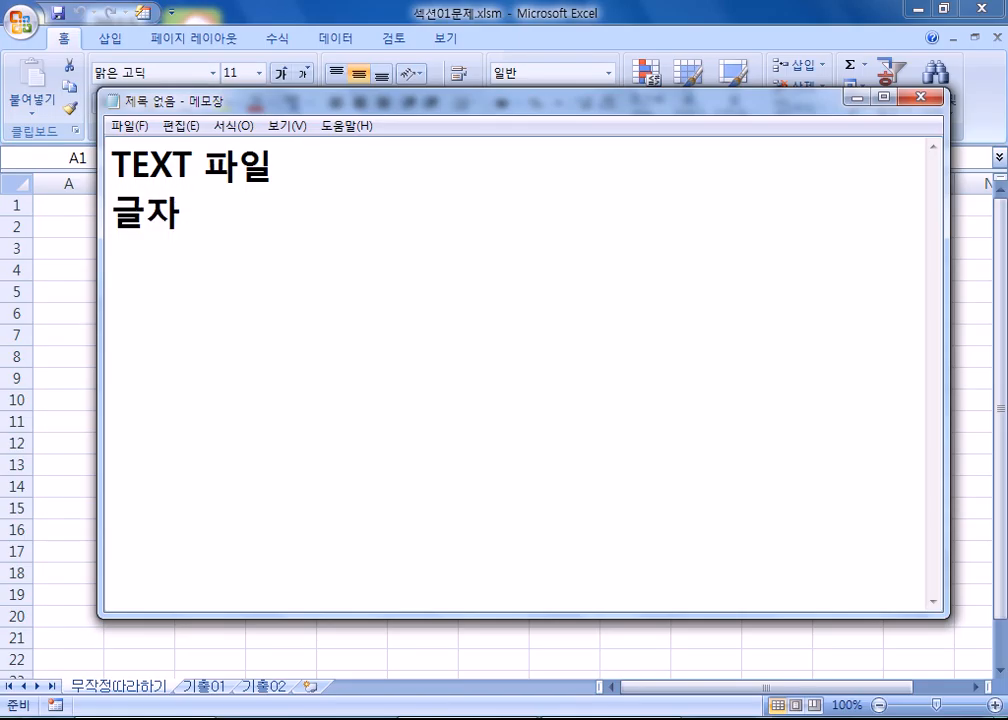
pyautogui.write('혀ㅇ태로 입력')
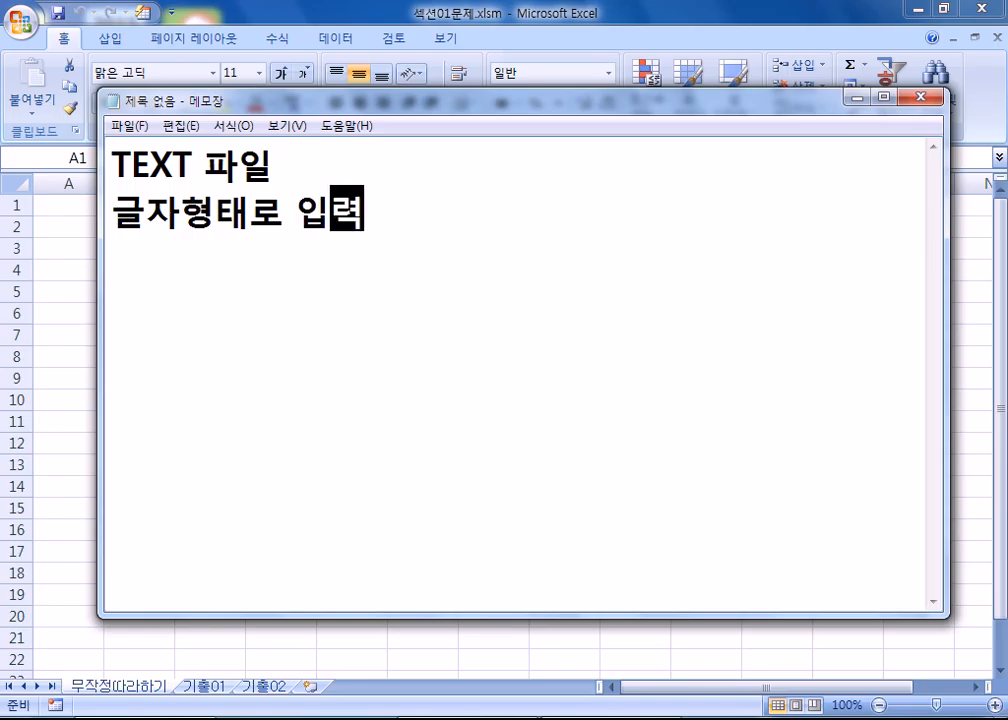
pyautogui.press('Return')
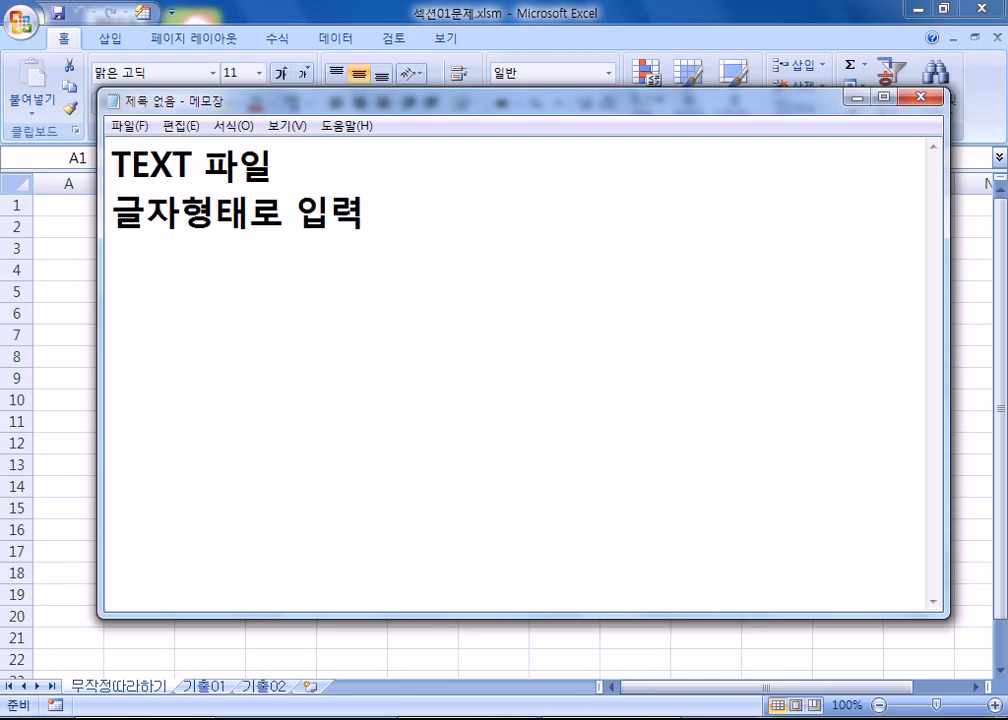
pyautogui.click(857, 97)
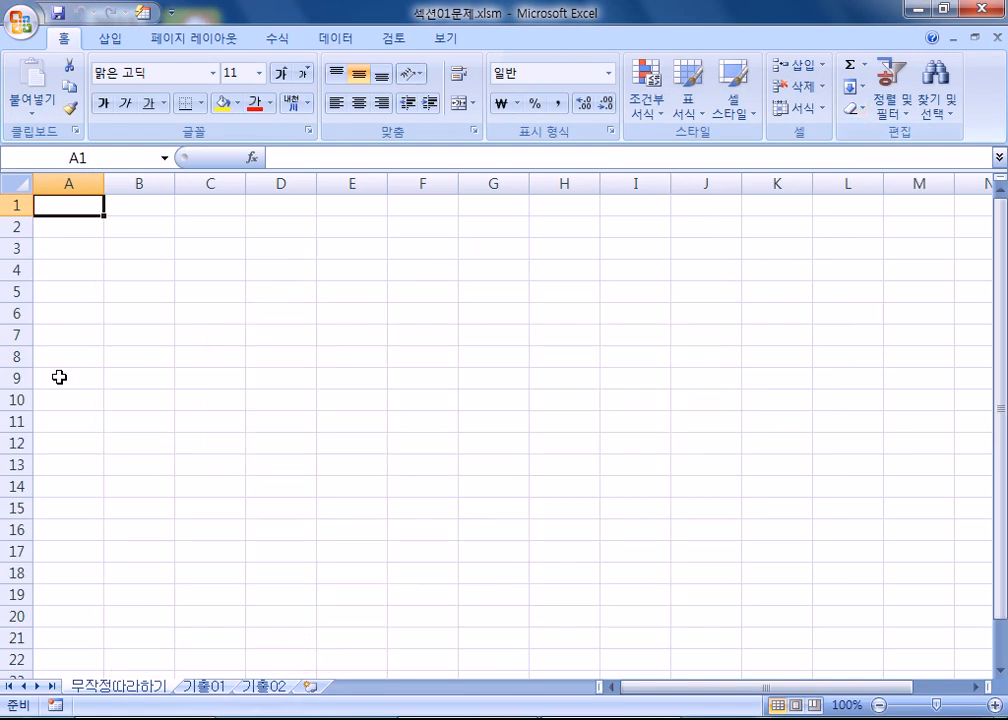
# Start opening another file and browse to the 강사자료 (D:) drive.
pyautogui.click(20, 21)
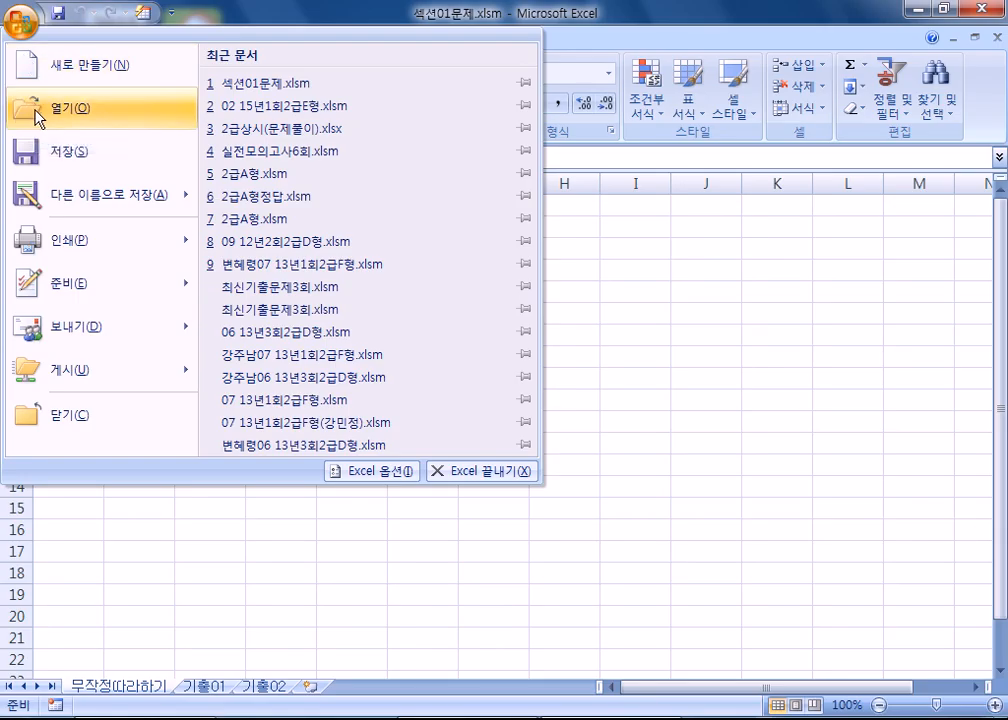
pyautogui.click(20, 22)
pyautogui.click(20, 22)
pyautogui.click(58, 111)
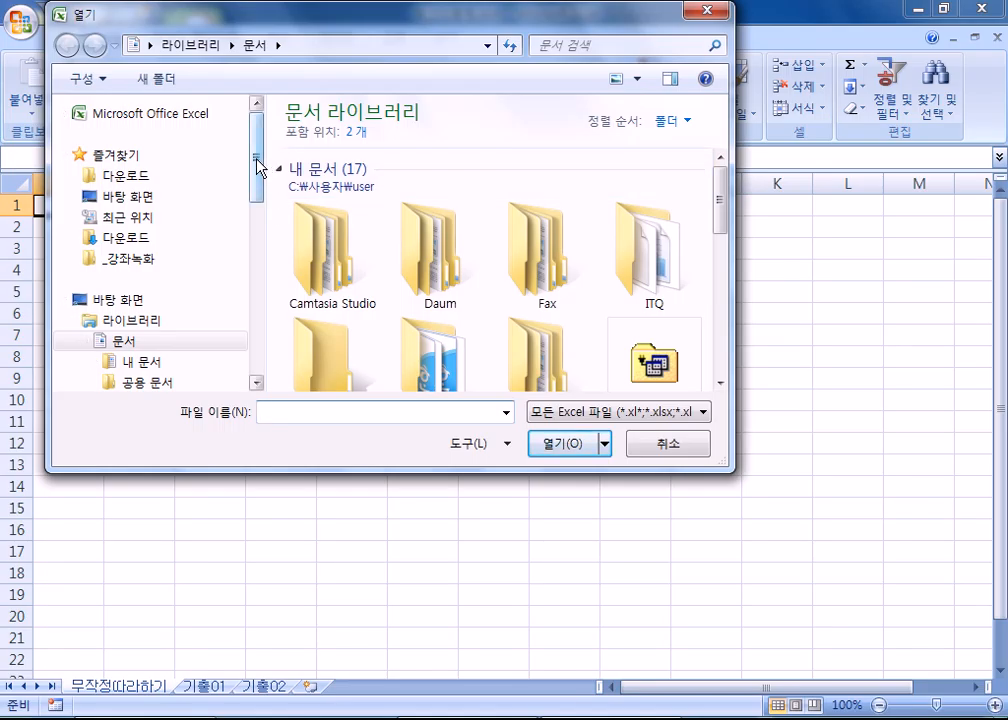
pyautogui.moveTo(258, 167); pyautogui.dragTo(288, 338)
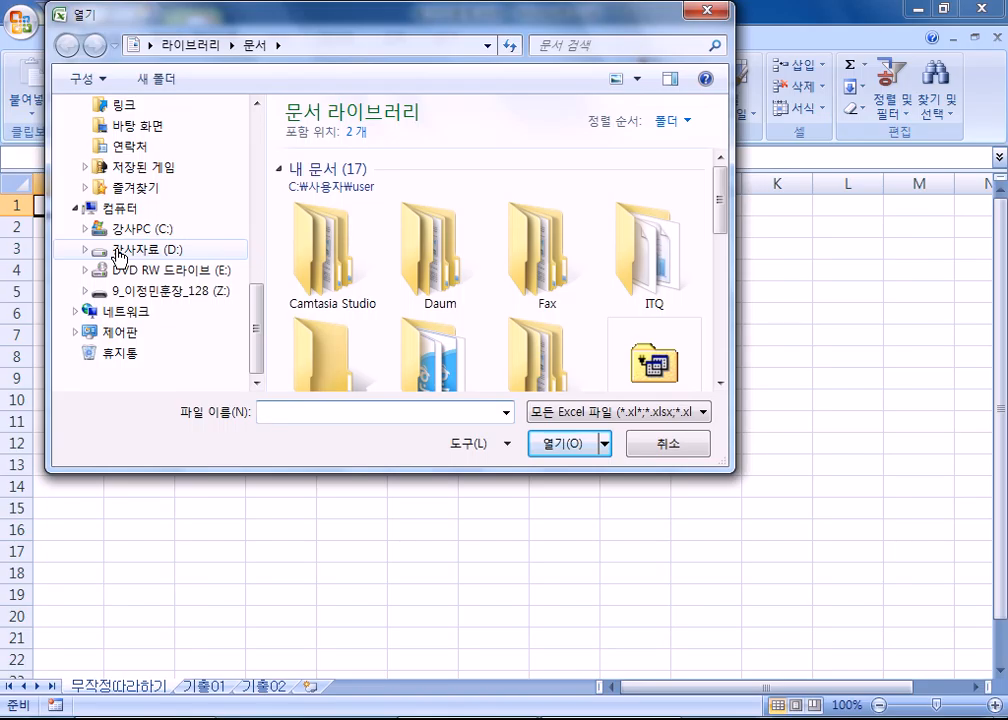
pyautogui.moveTo(256, 299); pyautogui.dragTo(265, 85)
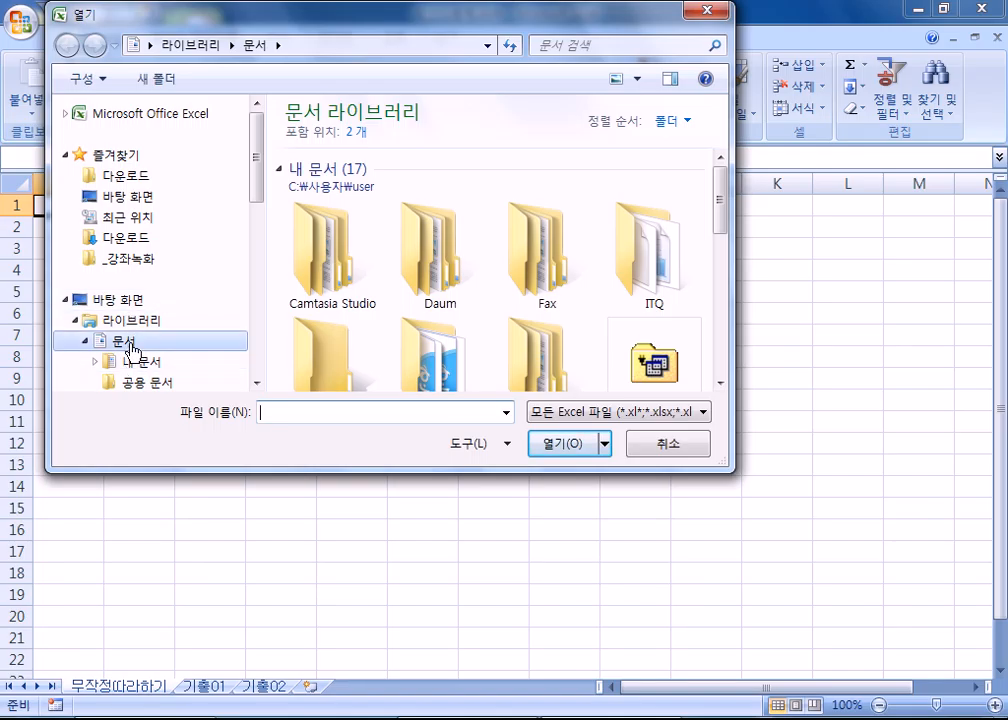
pyautogui.moveTo(260, 148); pyautogui.dragTo(257, 330)
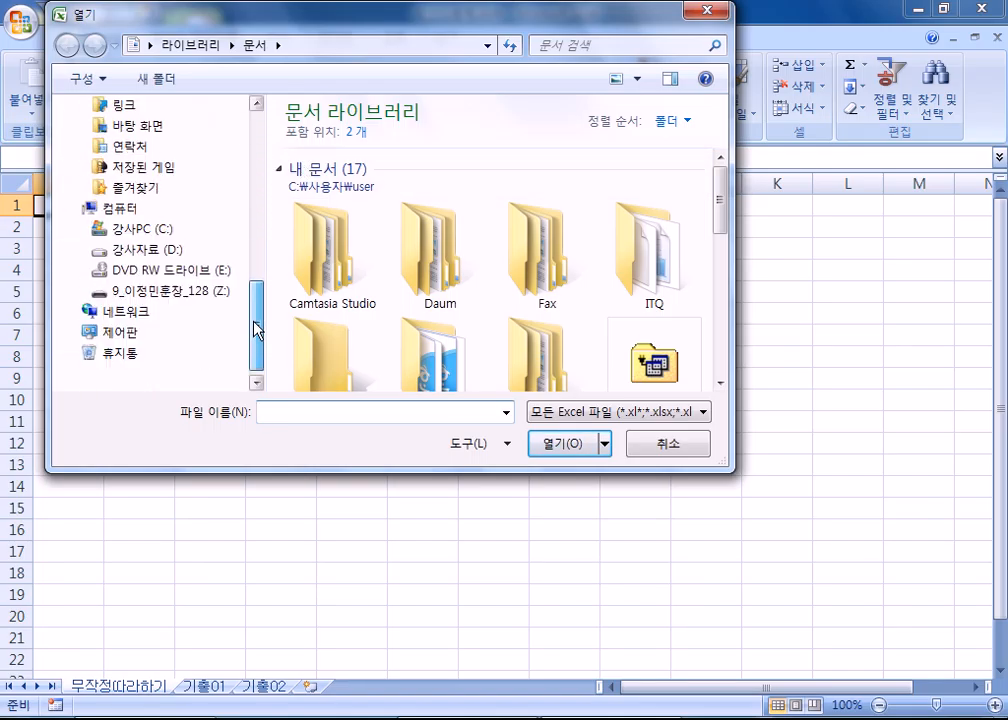
pyautogui.click(153, 256)
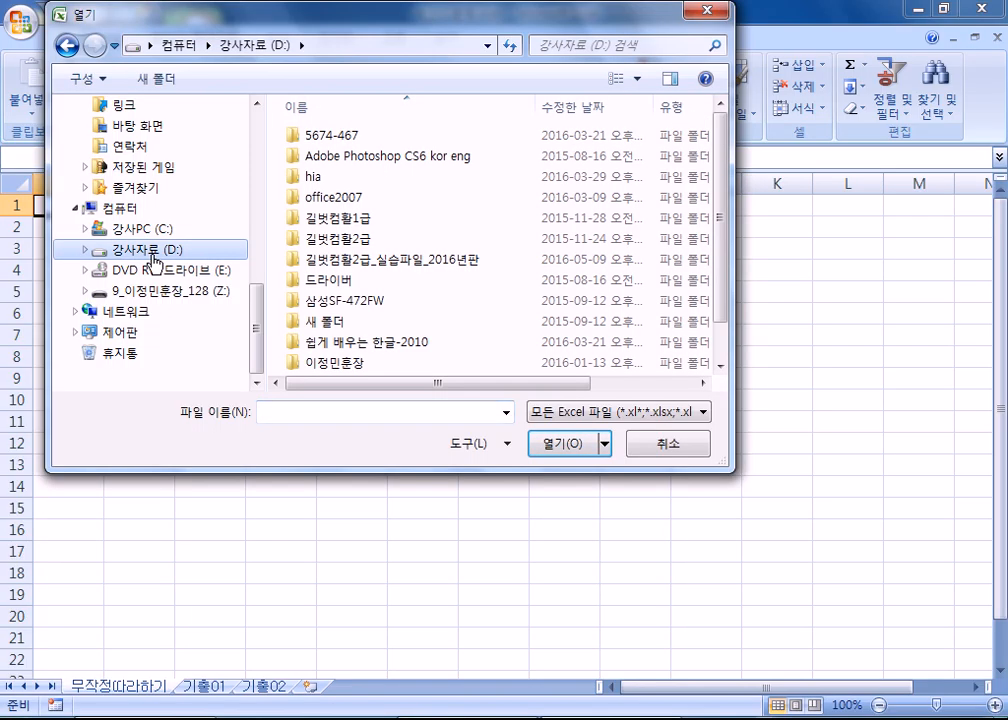
# Go into the 길벗컴활2급_실습파일_2016년판 folder and its 01 섹션 subfolder.
pyautogui.doubleClick(372, 259)
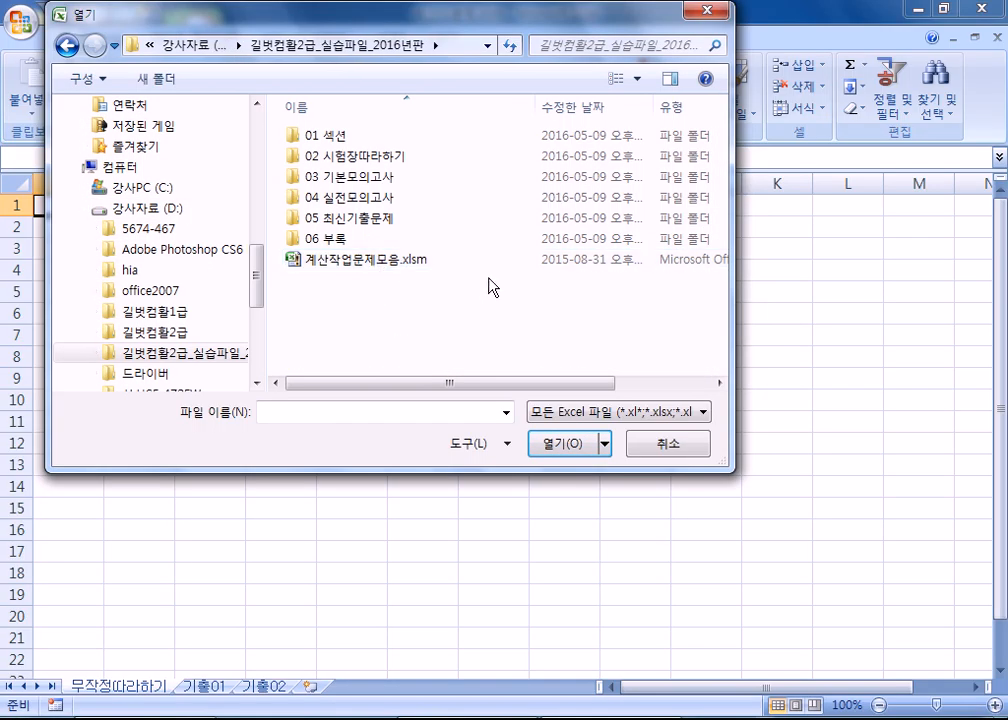
pyautogui.click(66, 45)
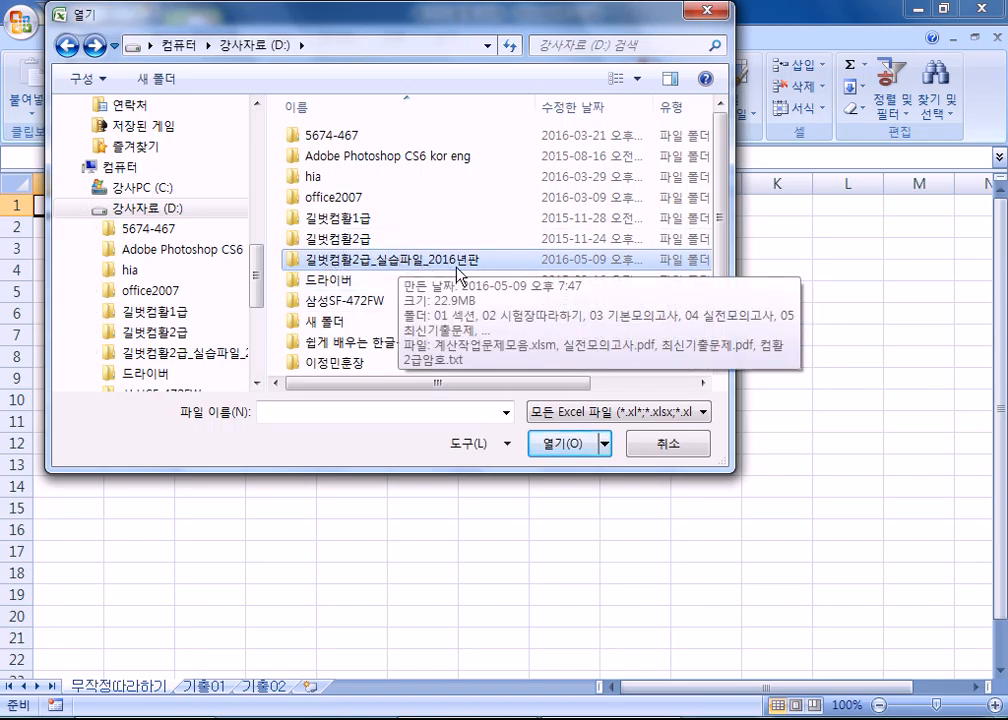
pyautogui.doubleClick(463, 275)
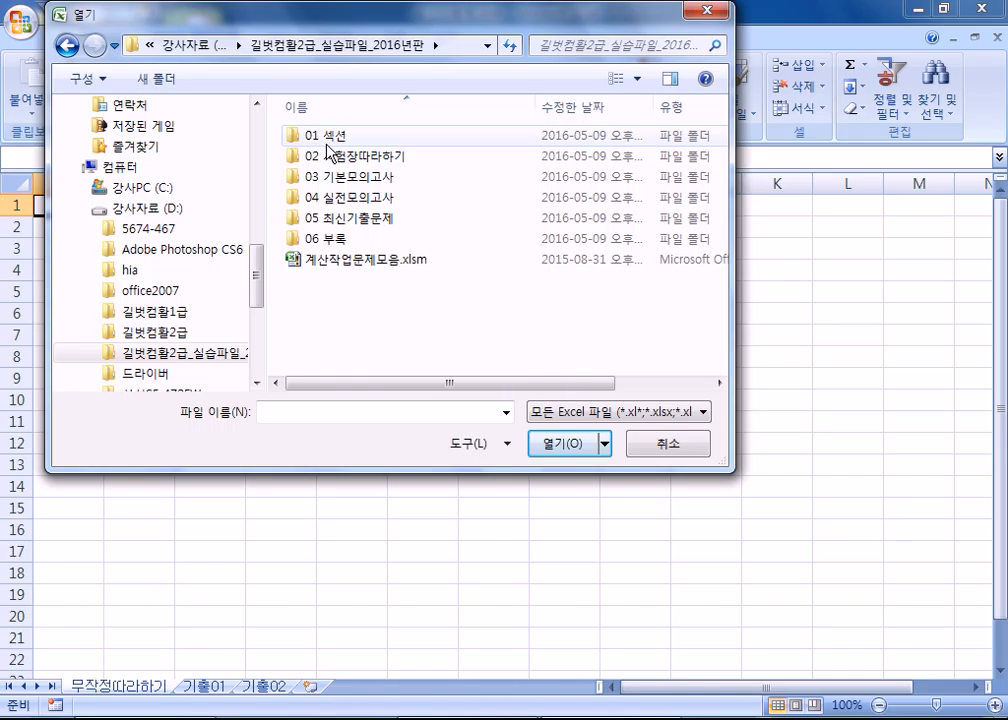
pyautogui.doubleClick(328, 136)
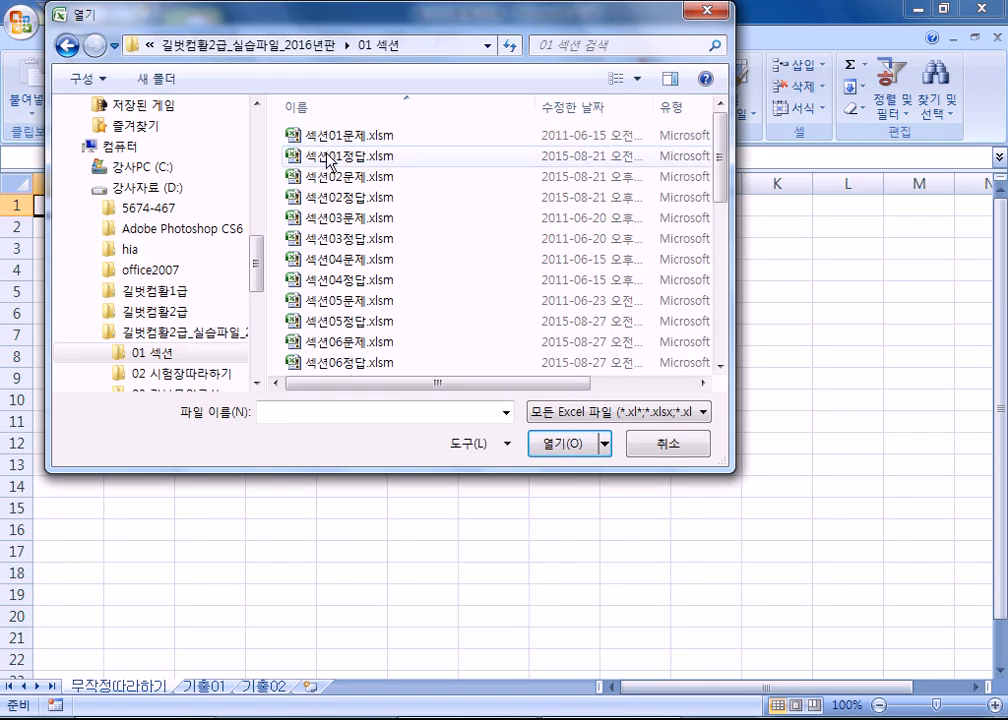
# Limit the file list to text files (*.prn;*.txt;*.csv) and open 사원임금계산표.txt.
pyautogui.moveTo(399, 31); pyautogui.dragTo(375, 31)
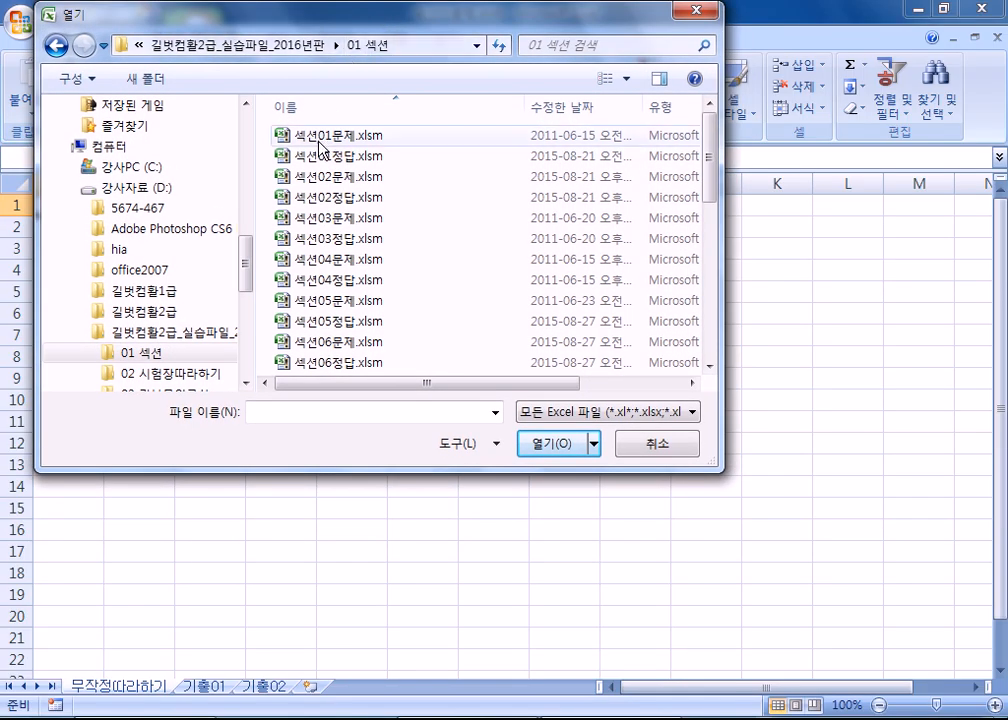
pyautogui.click(585, 420)
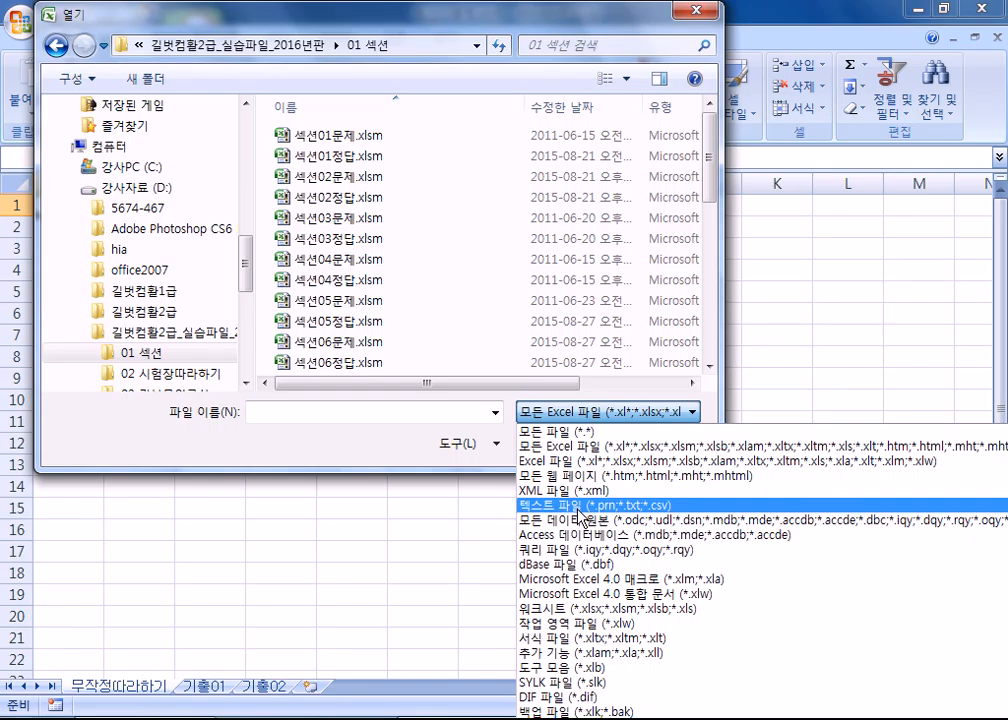
pyautogui.click(578, 507)
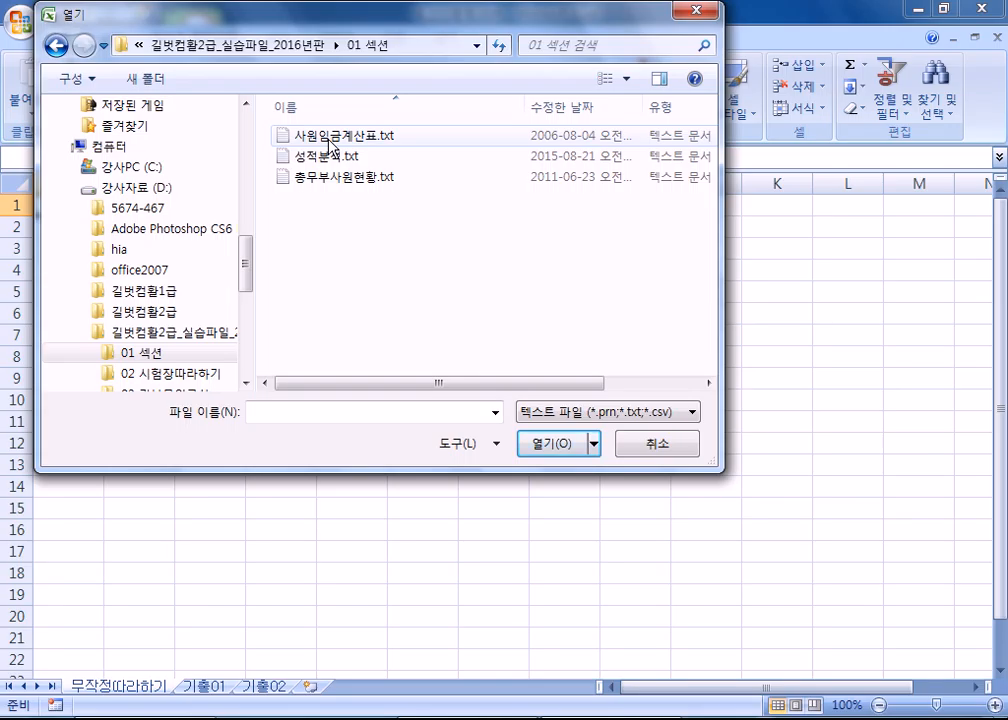
pyautogui.doubleClick(330, 145)
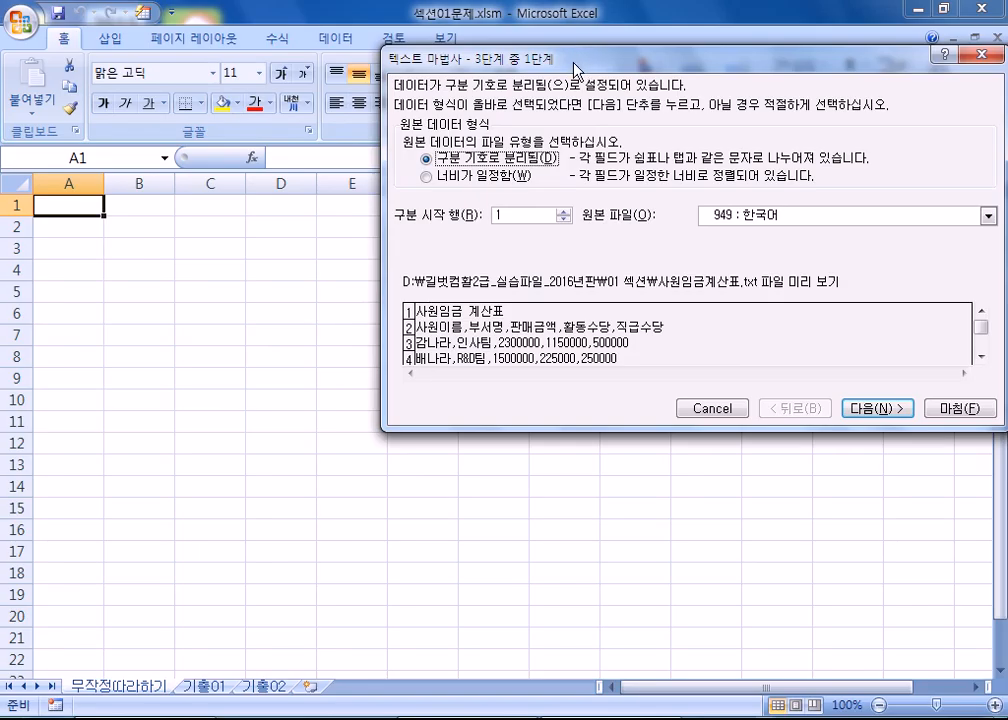
# Set the original data type to delimited (구분 기호로 분리됨) and advance to the delimiter settings.
pyautogui.moveTo(583, 53); pyautogui.dragTo(457, 57)
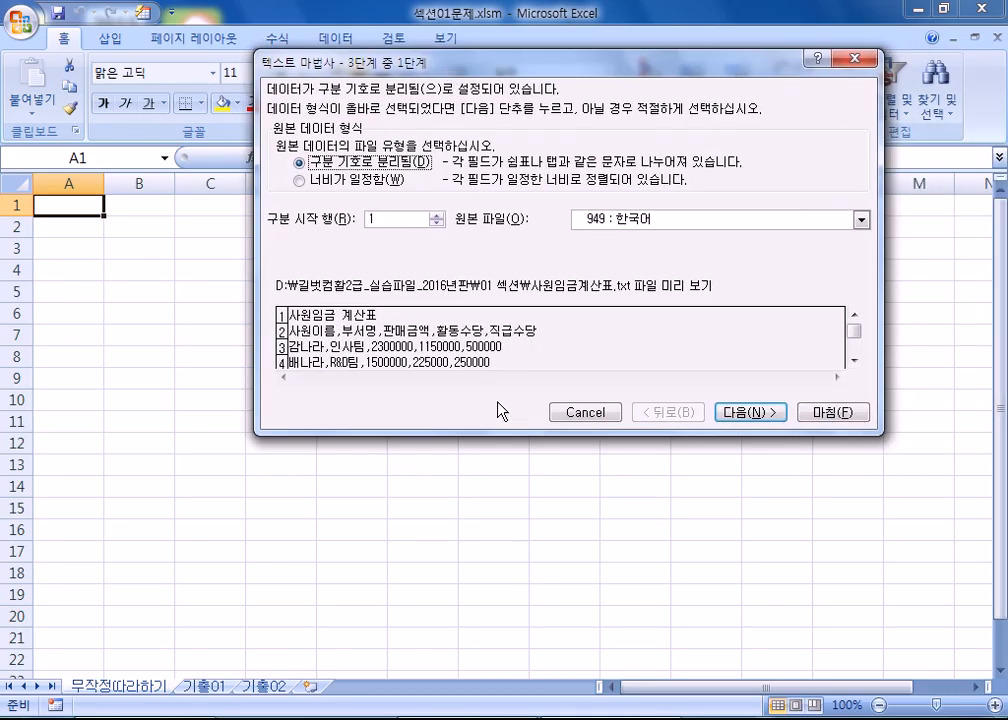
pyautogui.click(338, 185)
pyautogui.click(326, 163)
pyautogui.click(753, 414)
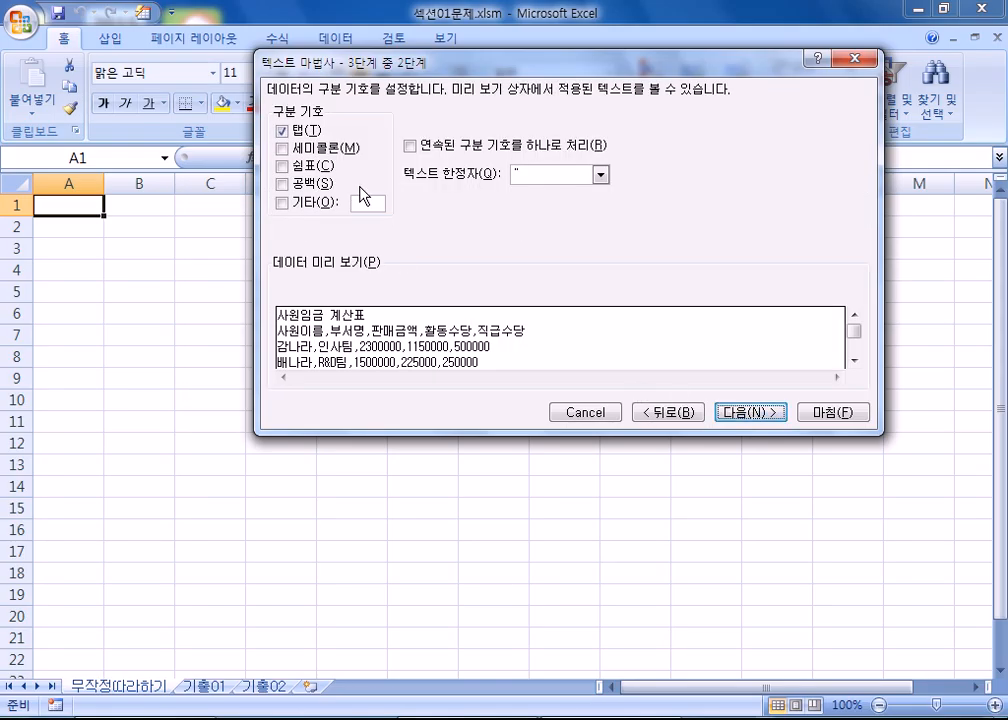
# Make the comma (쉼표) the only delimiter instead of the tab, and finish importing the text file.
pyautogui.click(283, 131)
pyautogui.click(284, 166)
pyautogui.click(285, 167)
pyautogui.click(283, 131)
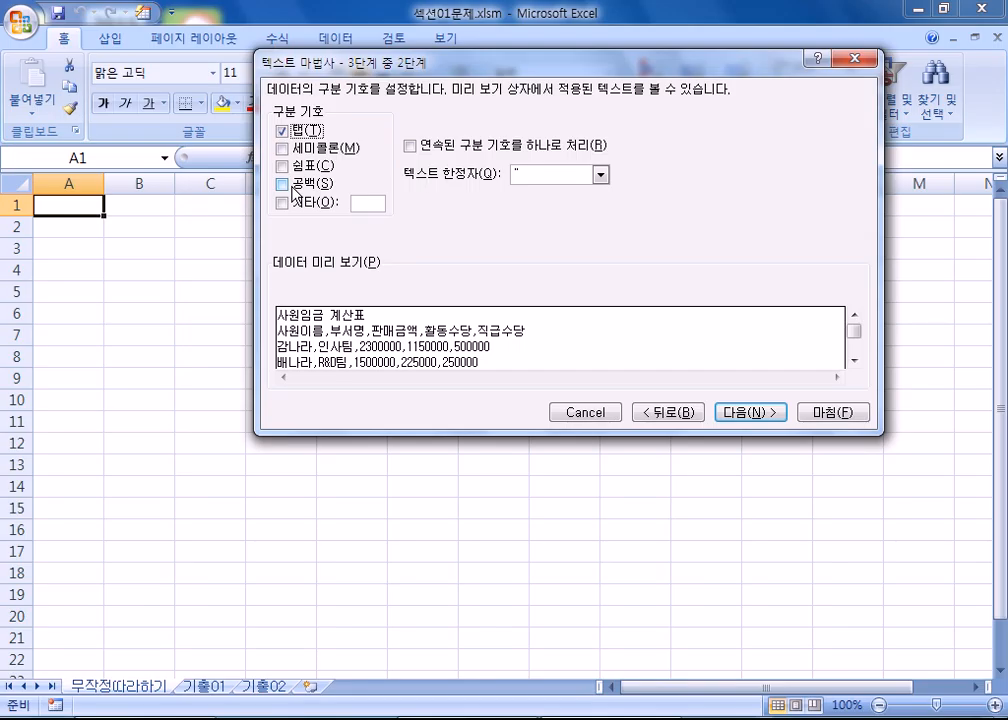
pyautogui.click(284, 131)
pyautogui.click(283, 167)
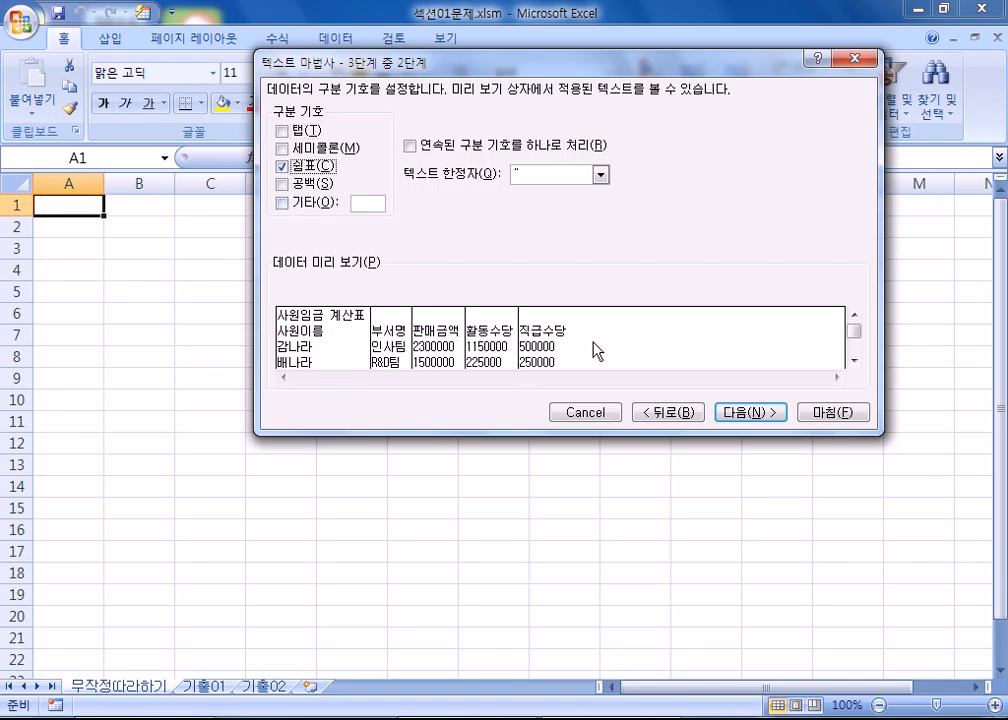
pyautogui.click(283, 166)
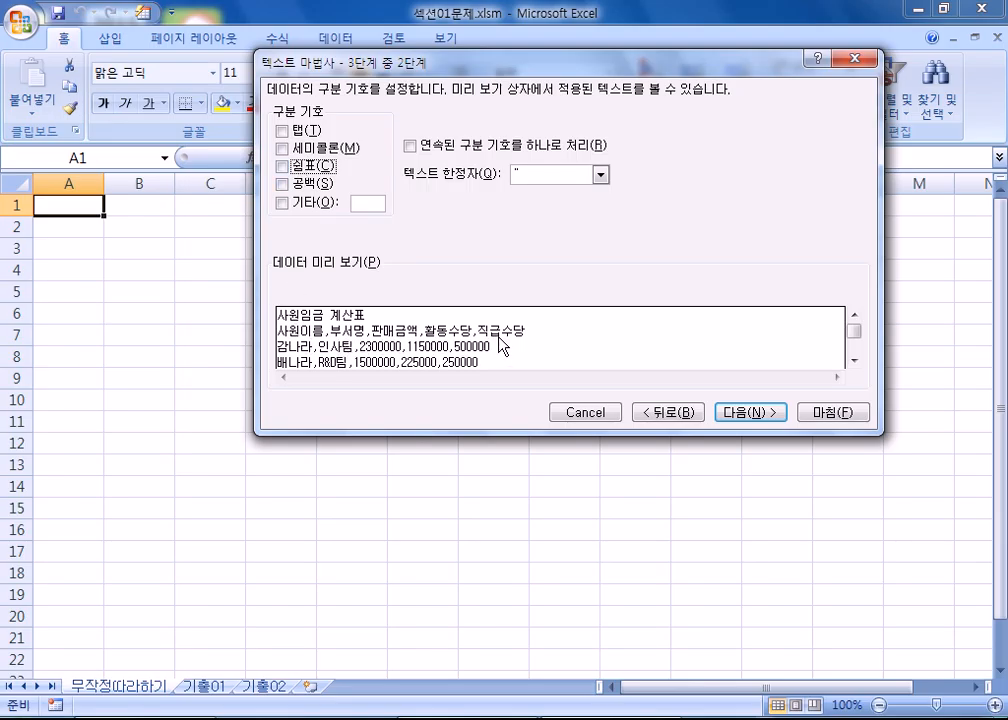
pyautogui.click(284, 167)
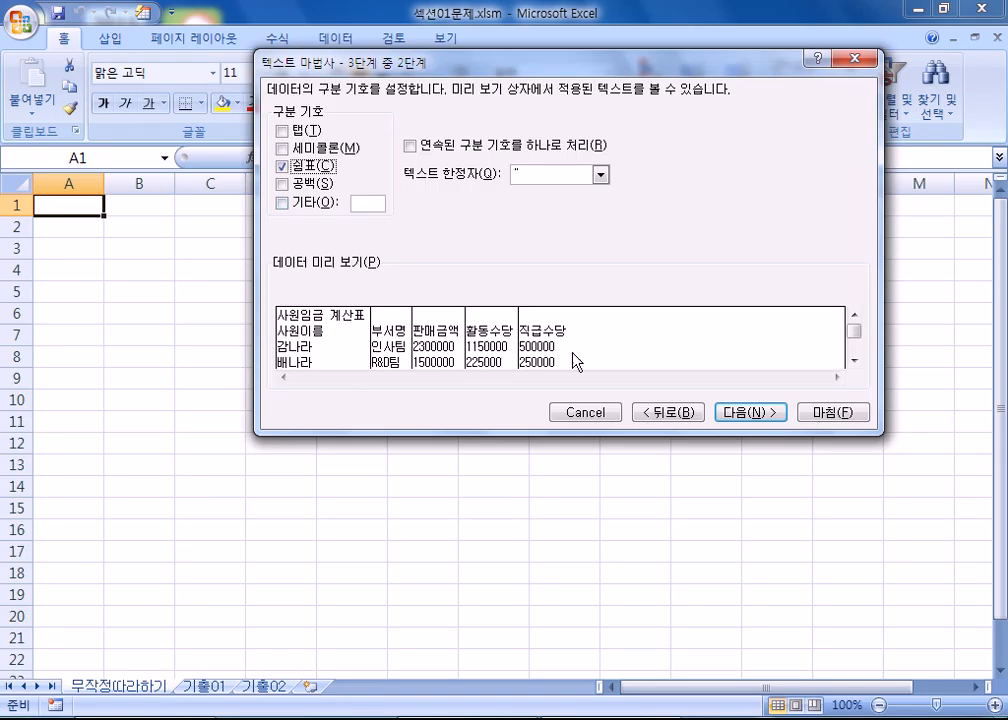
pyautogui.click(765, 414)
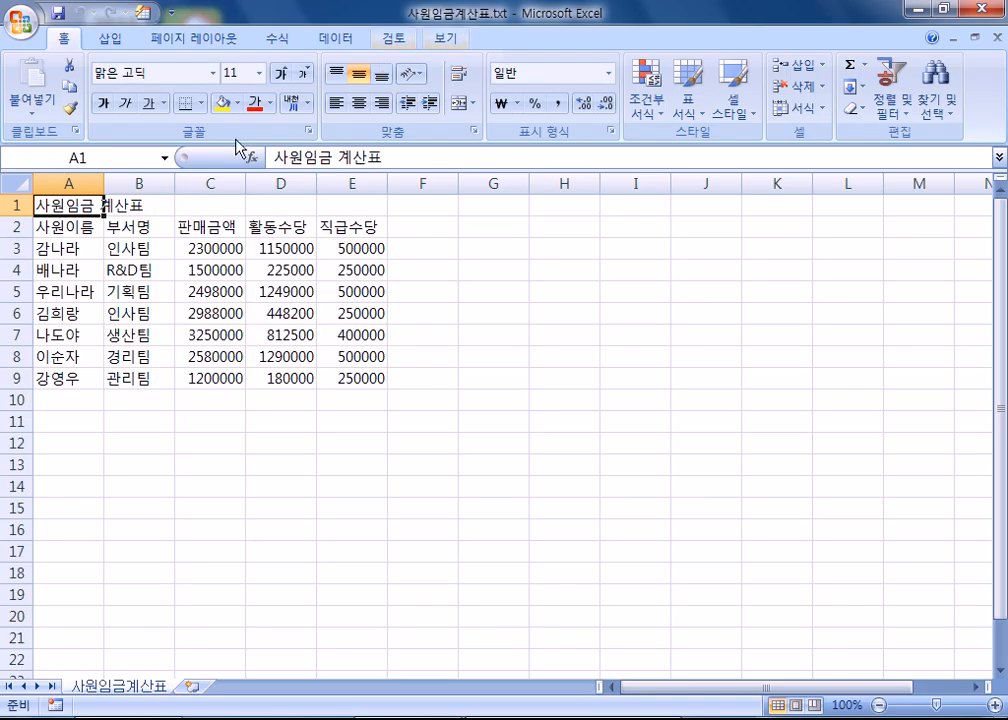
# Select the whole imported wage table, A1:E9, and copy it.
pyautogui.moveTo(78, 207); pyautogui.dragTo(379, 375)
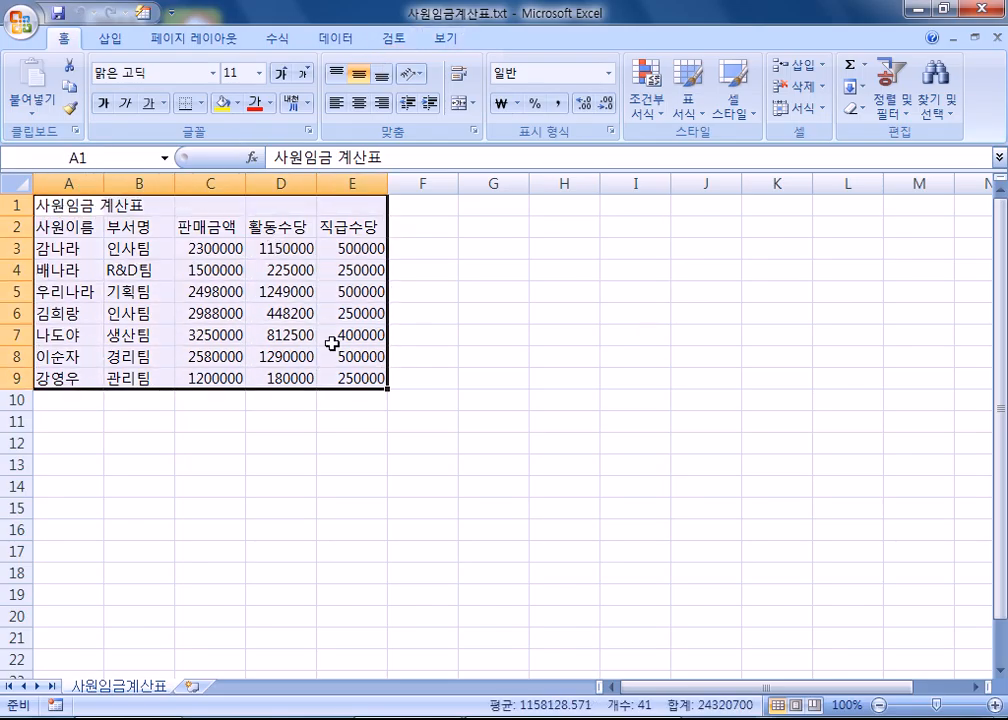
pyautogui.moveTo(50, 205); pyautogui.dragTo(285, 356)
pyautogui.click(95, 251)
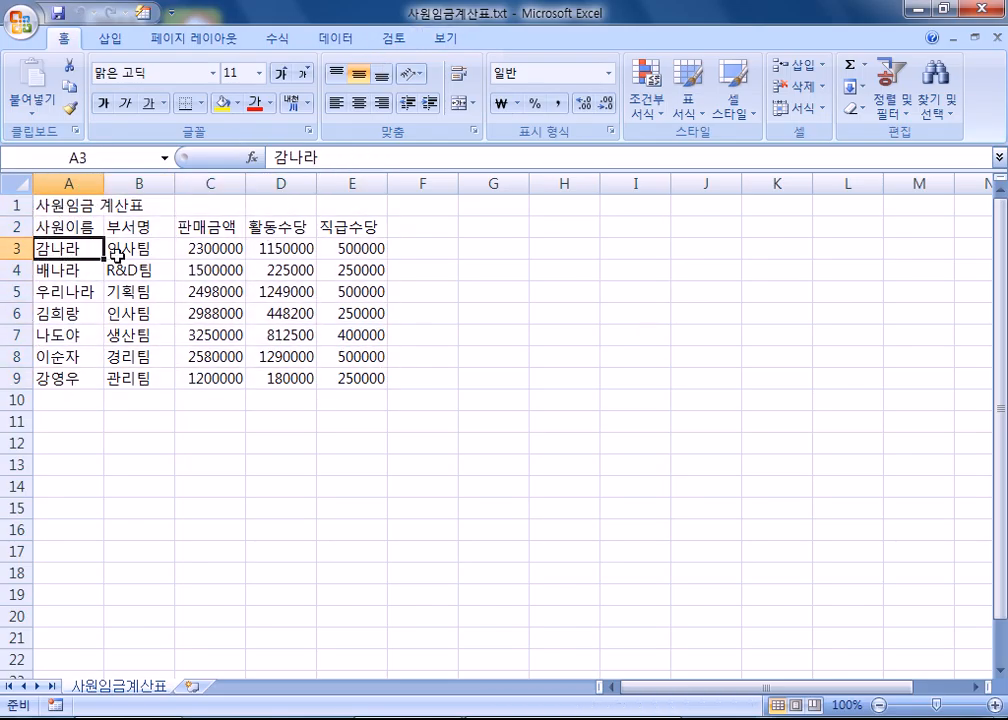
pyautogui.hotkey('ctrl', 'a')
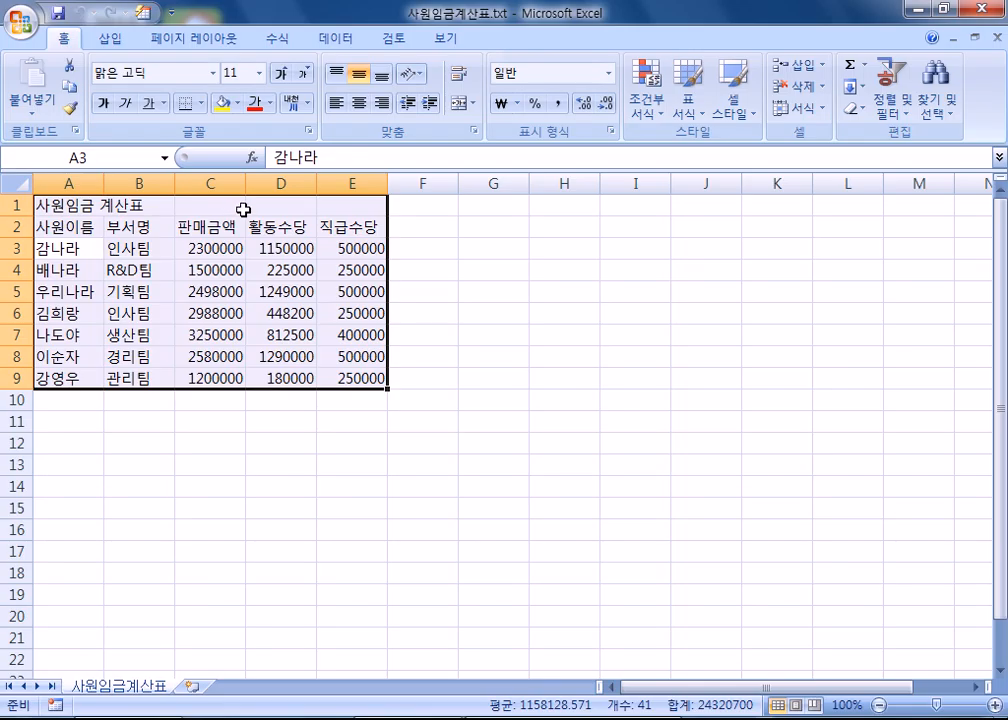
pyautogui.moveTo(60, 203); pyautogui.dragTo(339, 379)
pyautogui.click(160, 293)
pyautogui.hotkey('ctrl', 'a')
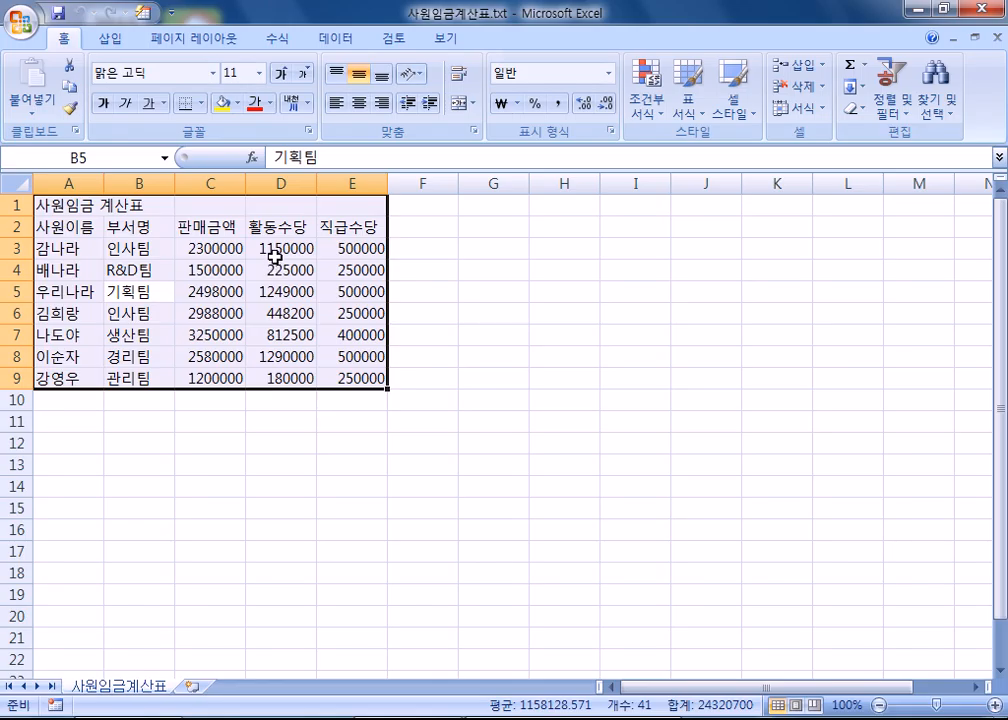
pyautogui.hotkey('ctrl', 'c')
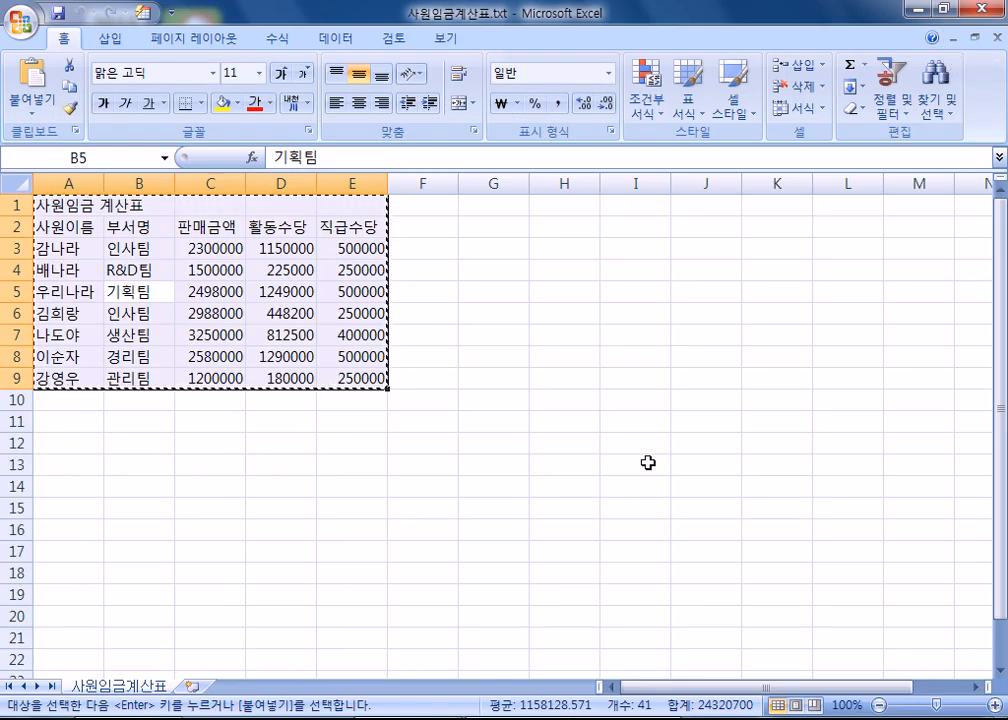
# Switch to the 섹션01문제.xlsm workbook and paste the copied table at A1 of the 무작정따라하기 sheet.
pyautogui.moveTo(575, 718)
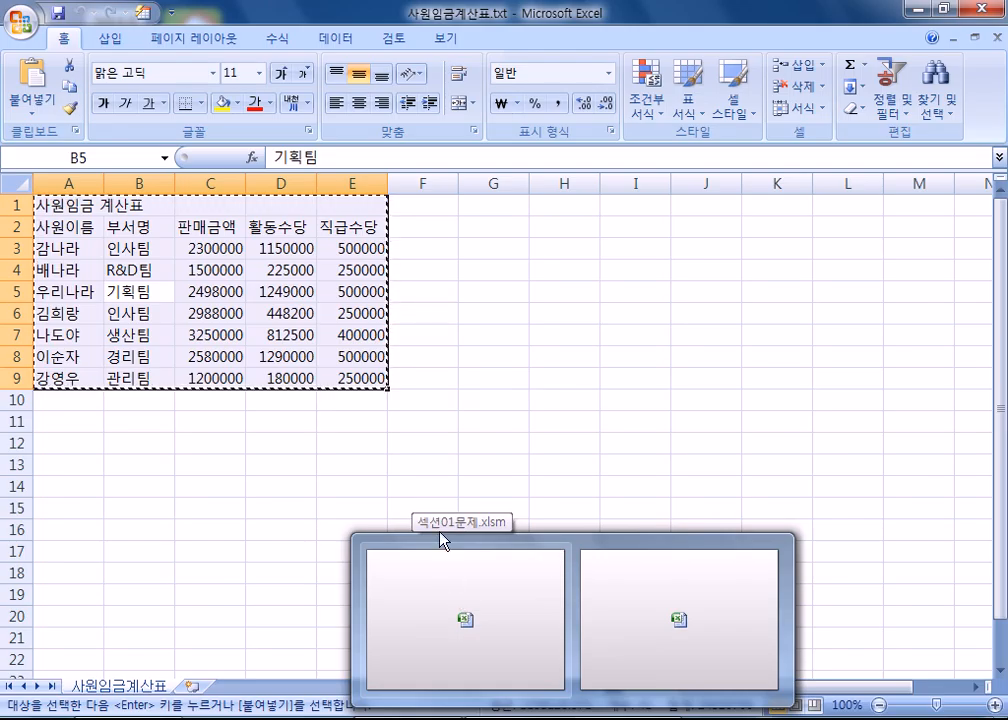
pyautogui.click(453, 608)
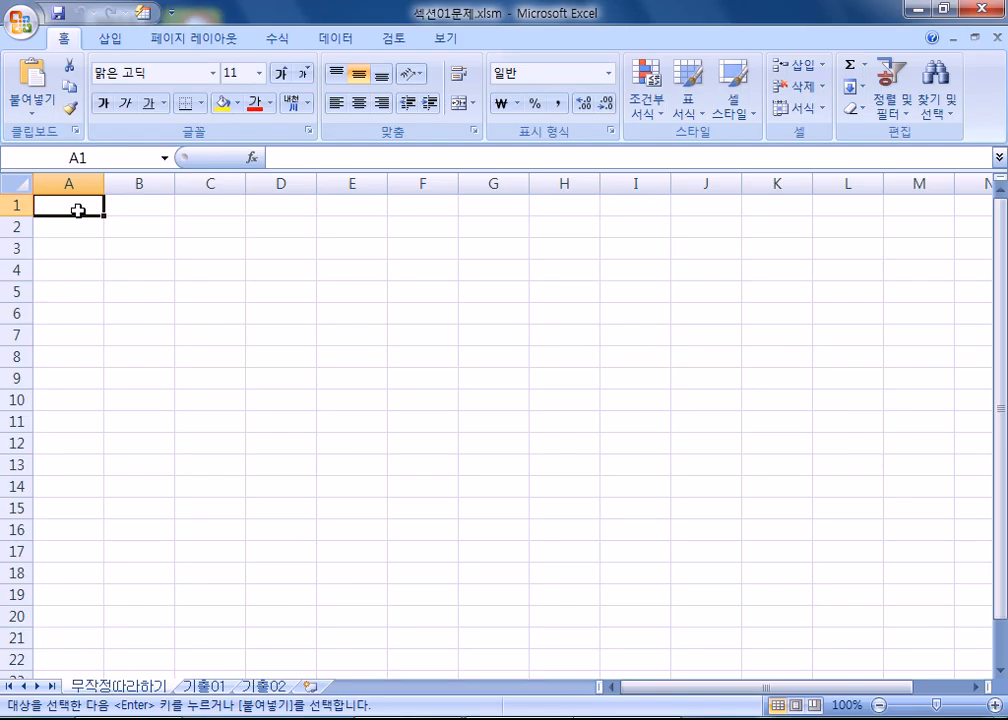
pyautogui.hotkey('ctrl', 'v')
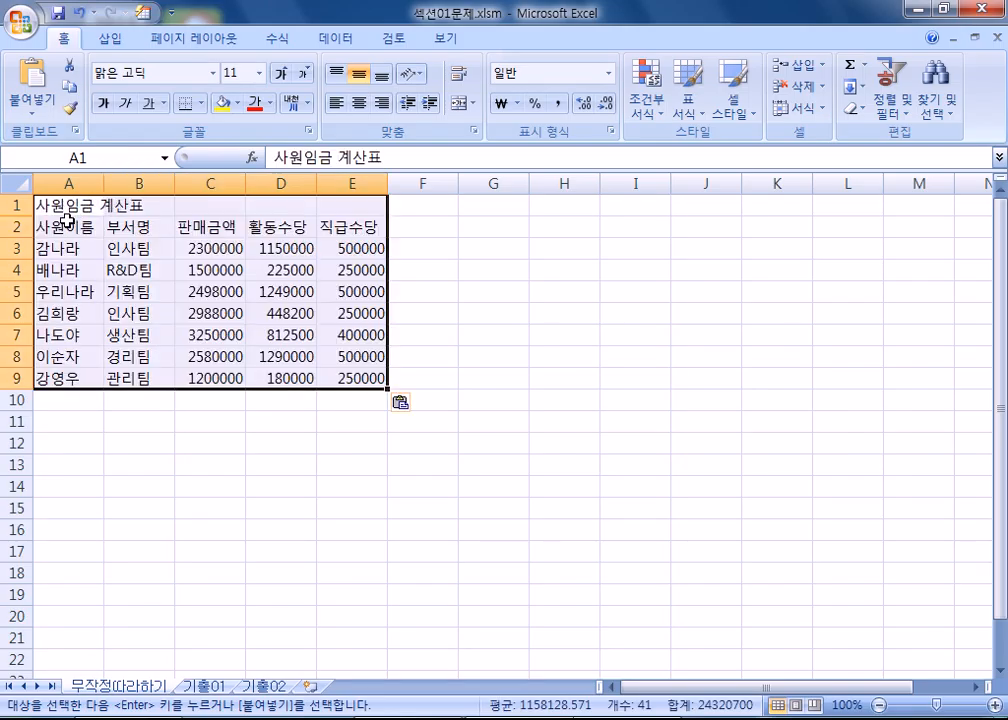
# Cancel the pending copy in the 사원임금계산표.txt workbook, reselect its table A1:E9, and return to A1 of 섹션01문제.xlsm.
pyautogui.click(58, 227)
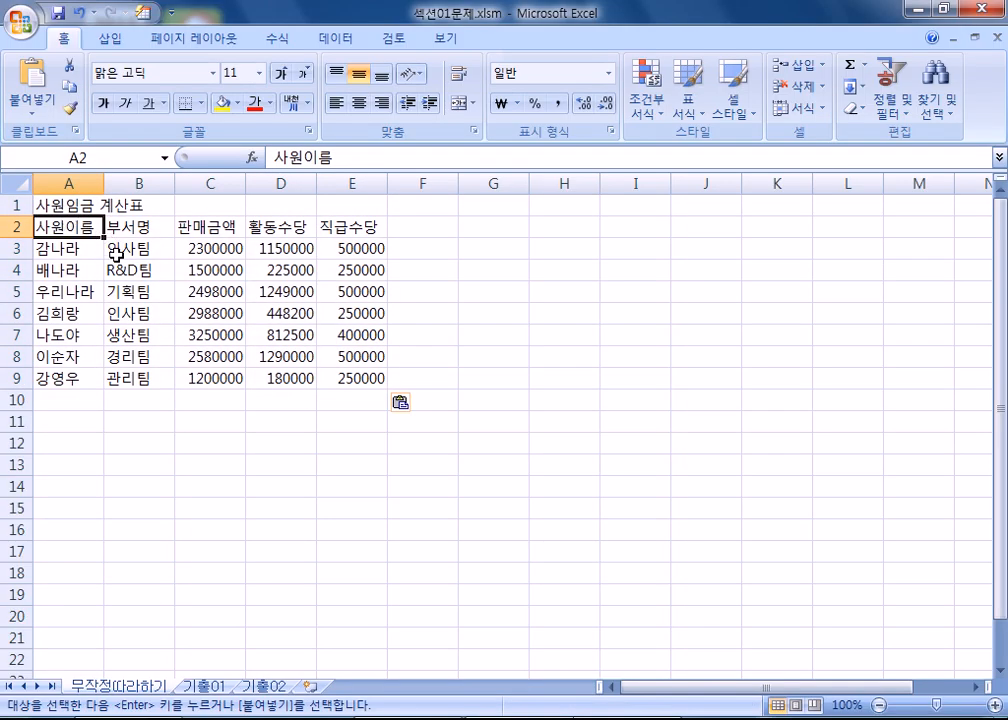
pyautogui.hotkey('ctrl', 'Tab')
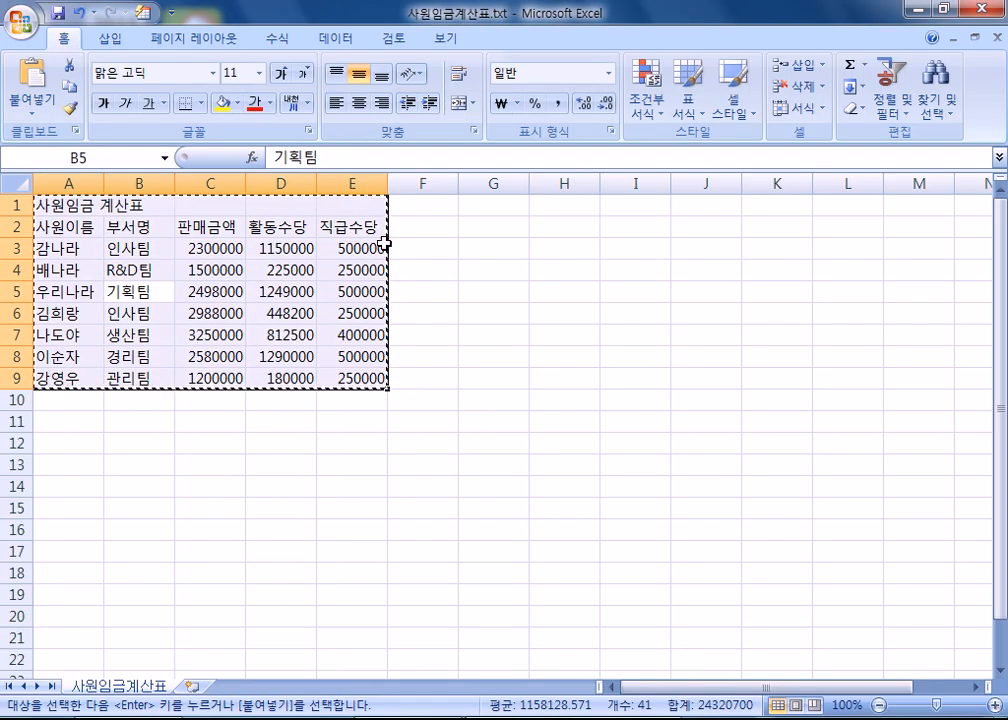
pyautogui.press('Escape')
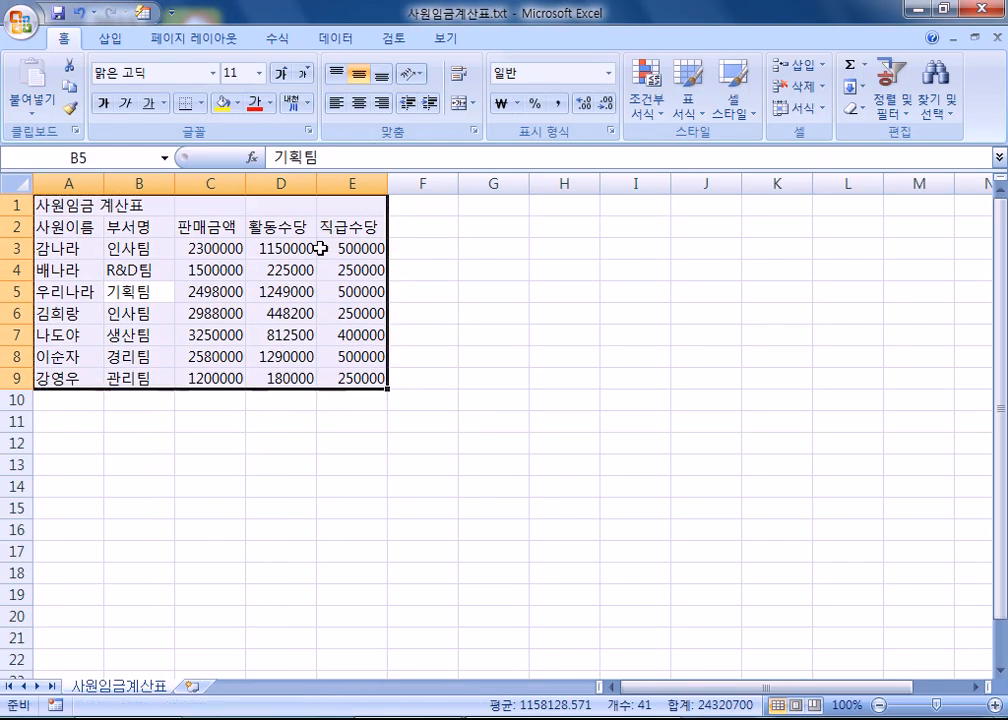
pyautogui.click(210, 230)
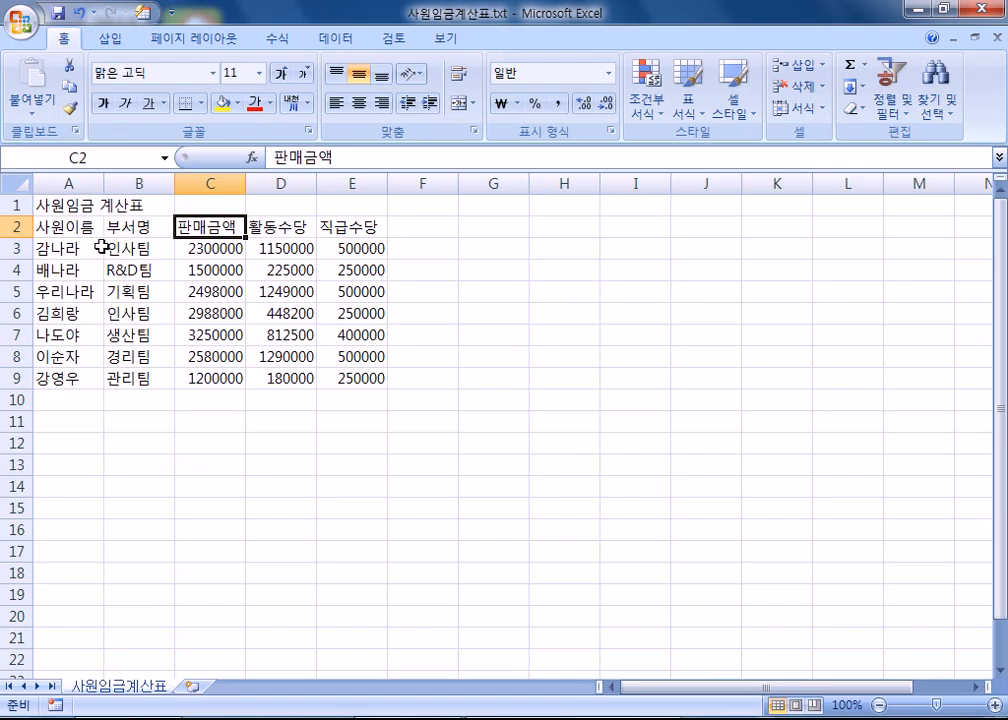
pyautogui.moveTo(67, 198); pyautogui.dragTo(349, 383)
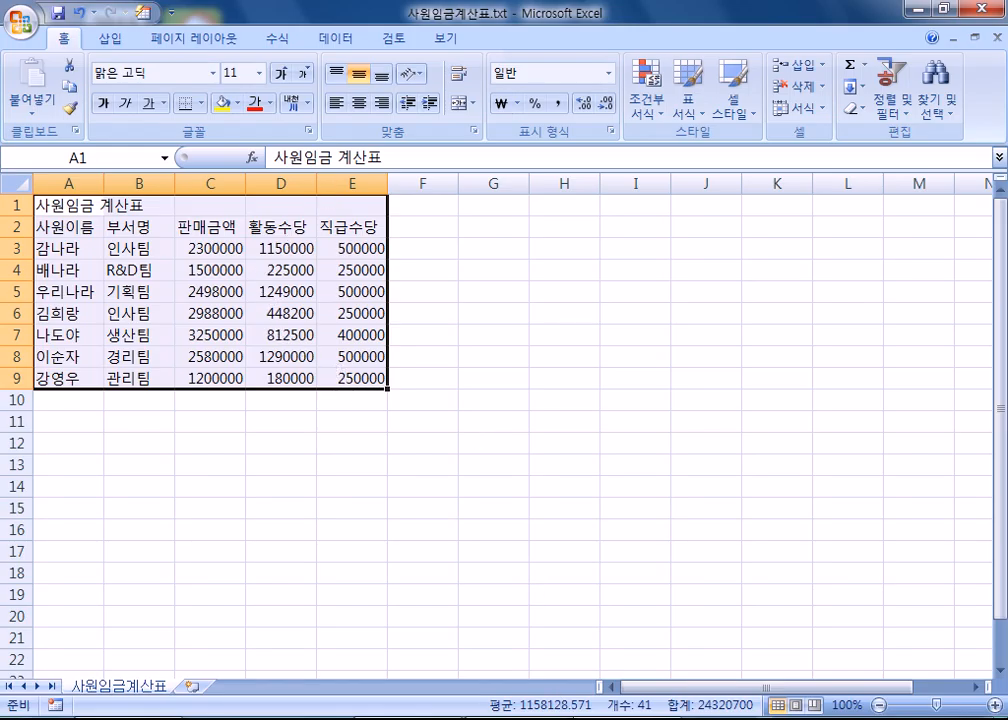
pyautogui.click(495, 662)
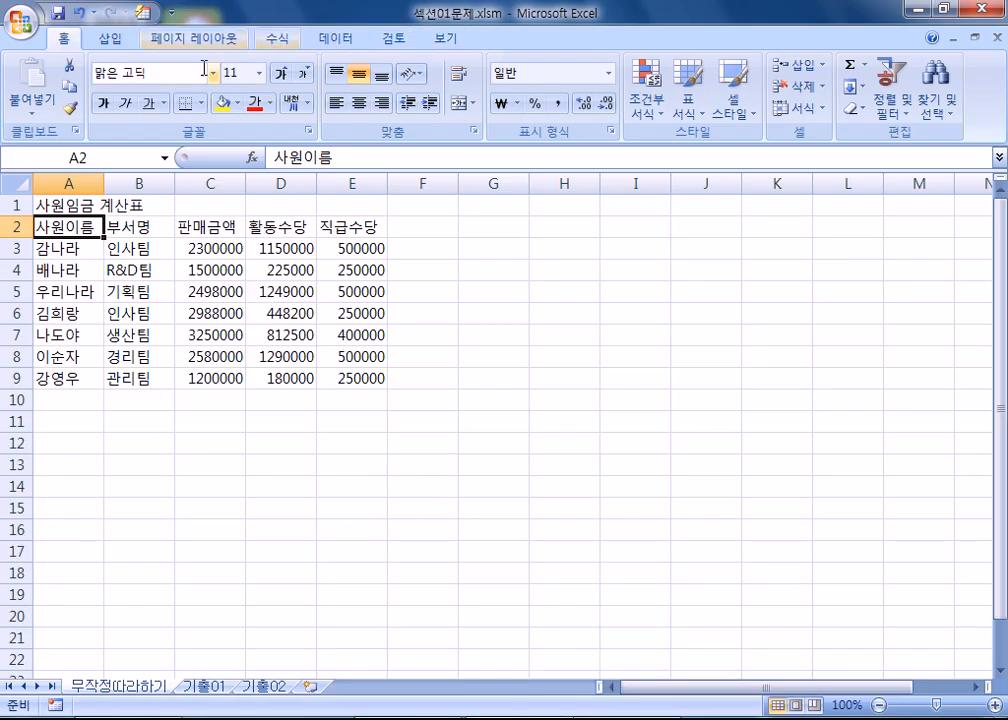
pyautogui.click(73, 207)
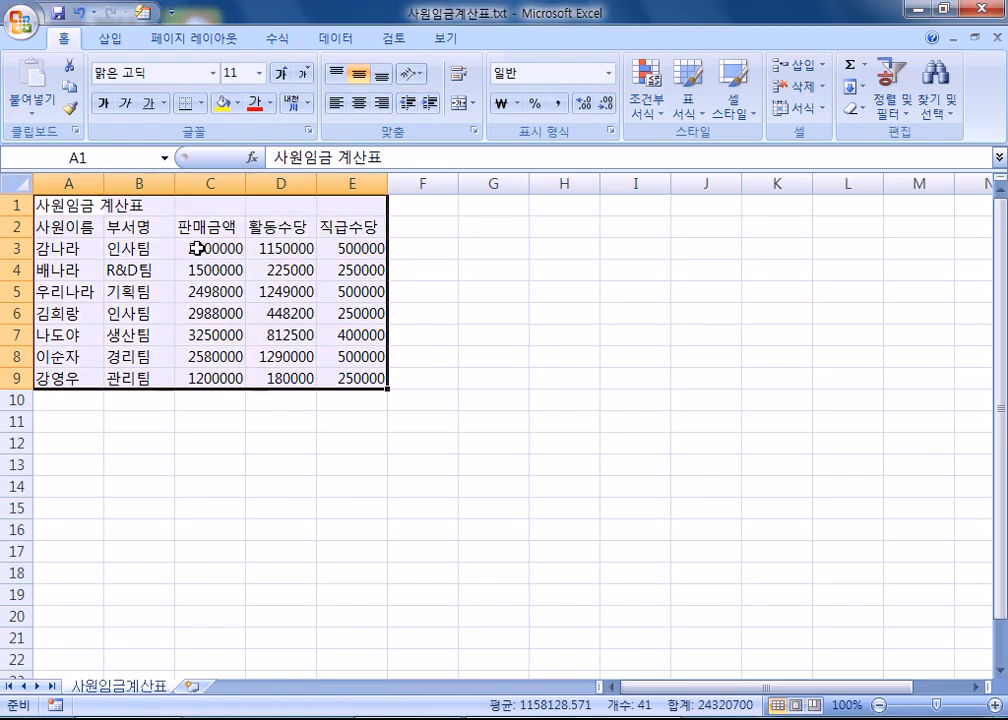
# Copy the wage table A1:E9 from 사원임금계산표.txt again and switch to the 섹션01문제.xlsm workbook.
pyautogui.hotkey('ctrl', 'c')
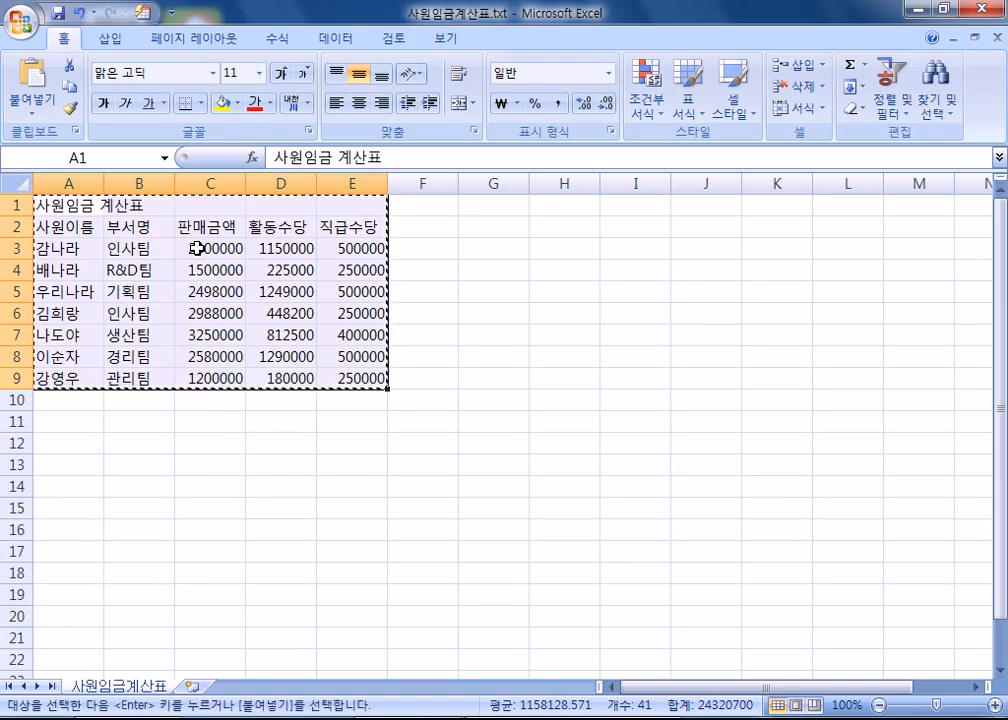
pyautogui.press('Escape')
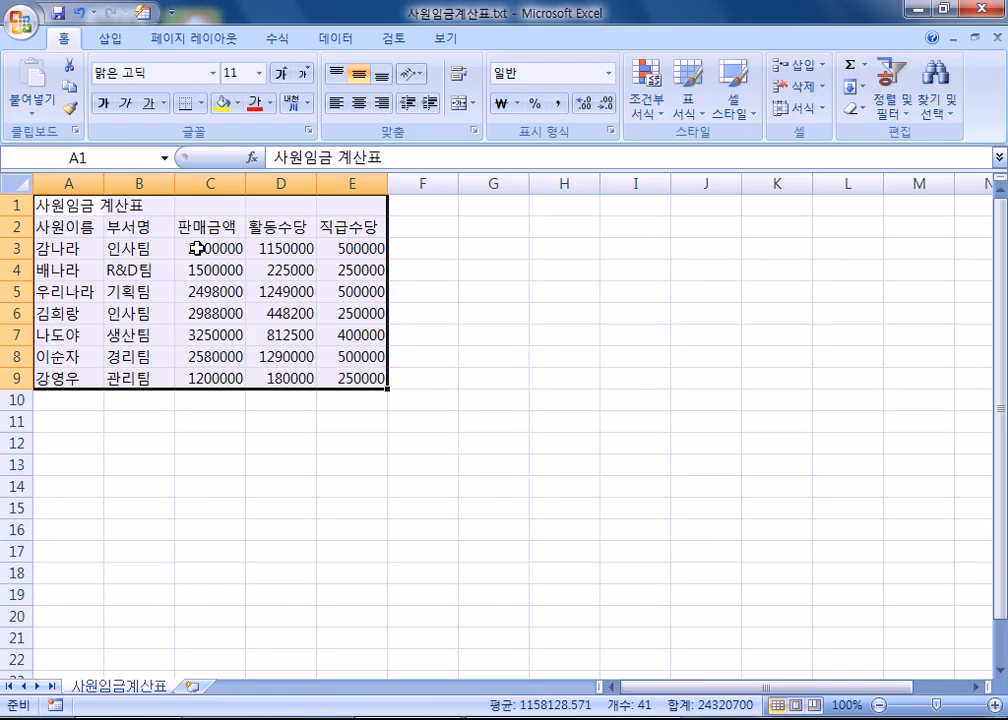
pyautogui.hotkey('ctrl', 'c')
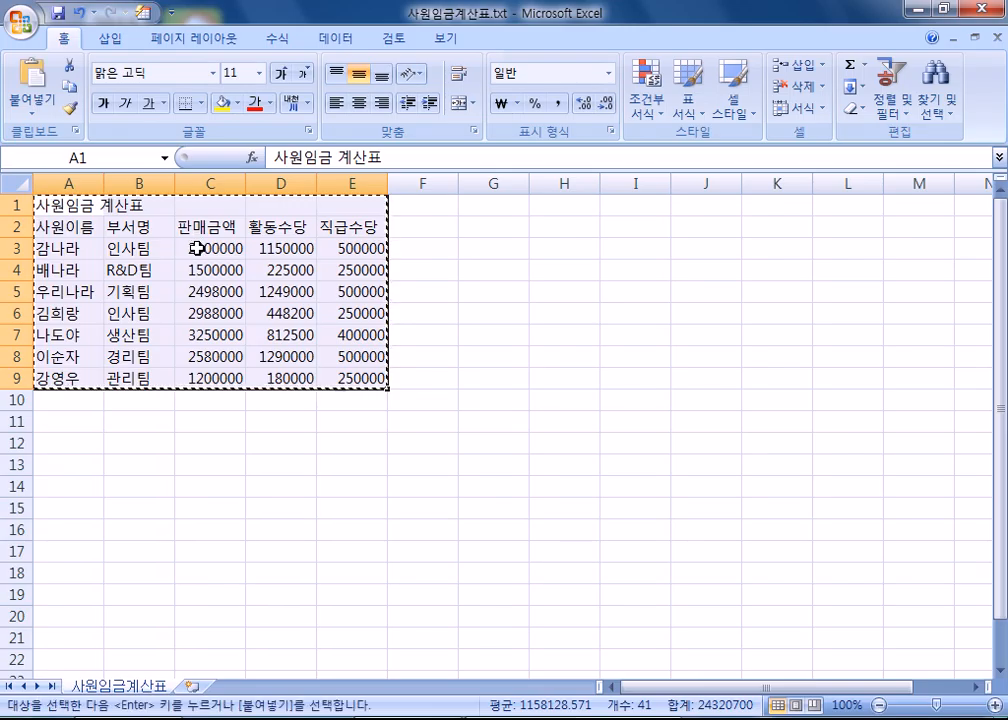
pyautogui.hotkey('ctrl', 'Tab')
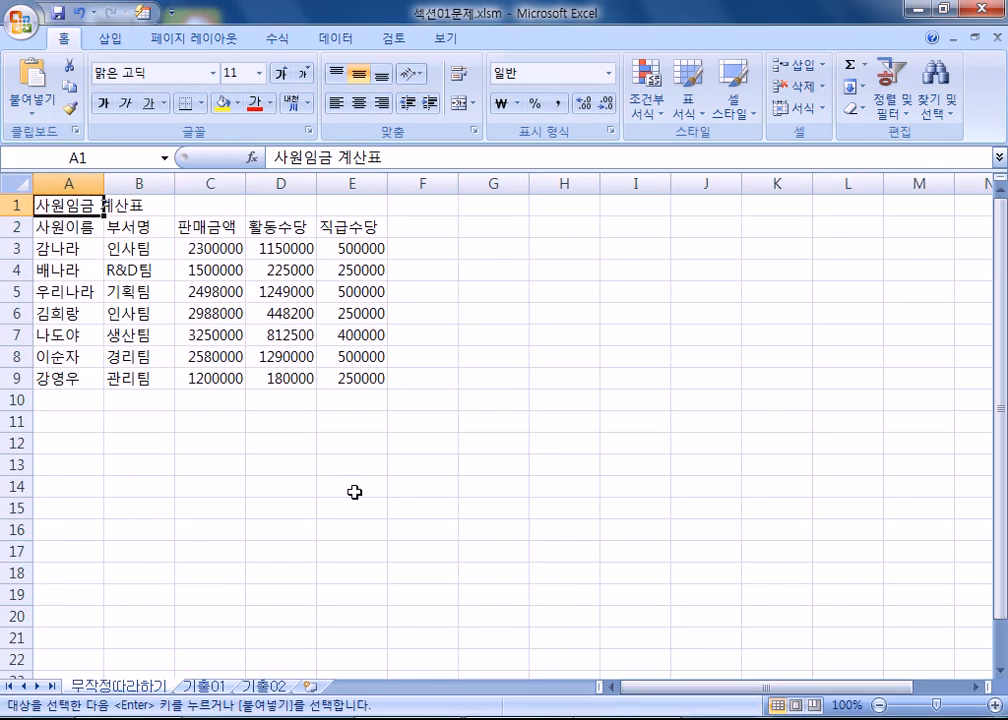
# Close the 사원임금계산표.txt workbook and go to the 기출01 sheet of 섹션01문제.xlsm.
pyautogui.hotkey('ctrl', 'Tab')
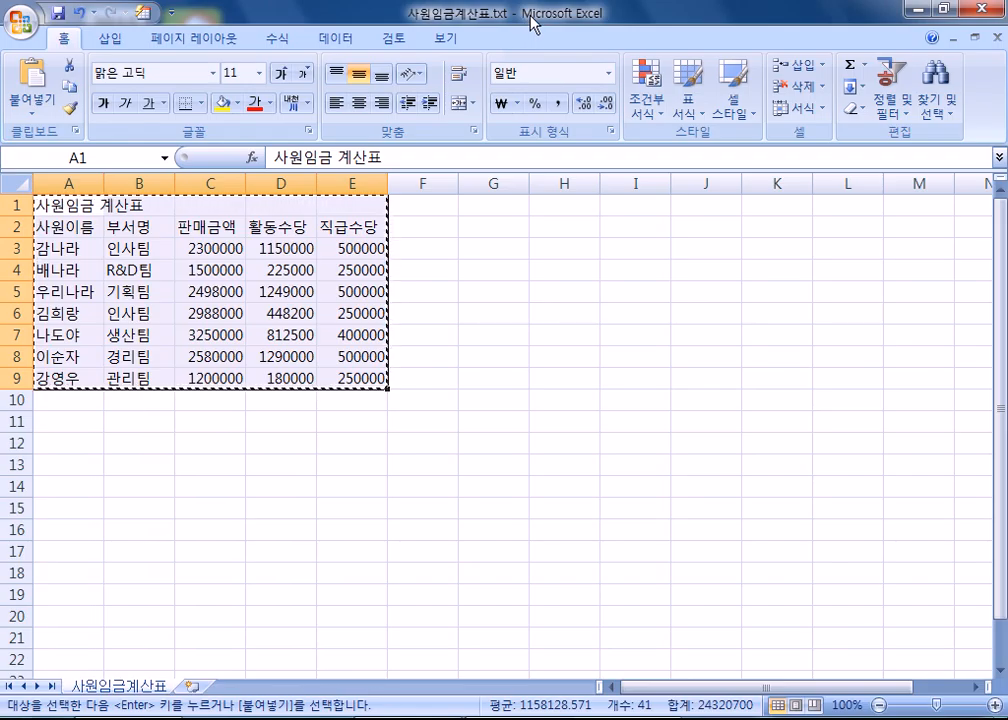
pyautogui.click(985, 10)
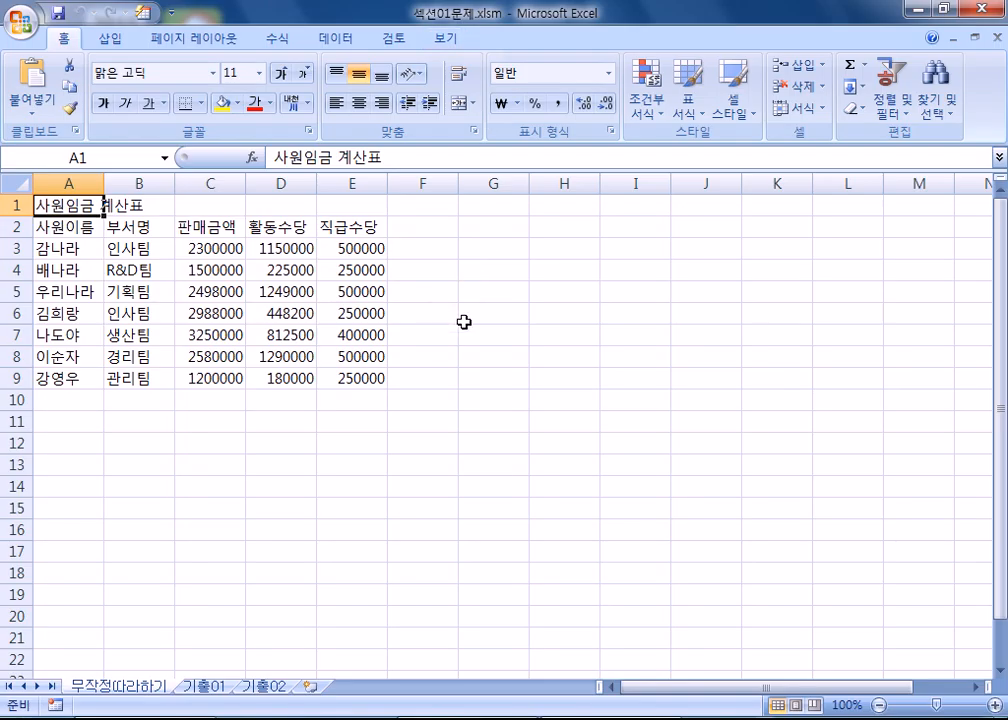
pyautogui.hotkey('ctrl', 'pagedown')
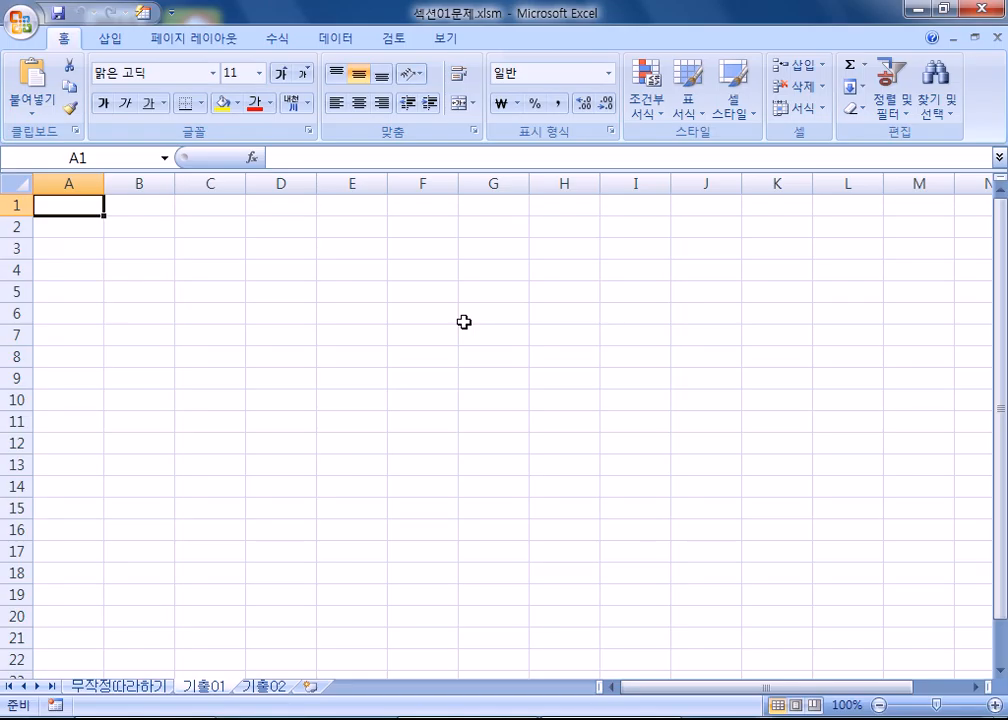
pyautogui.click(20, 20)
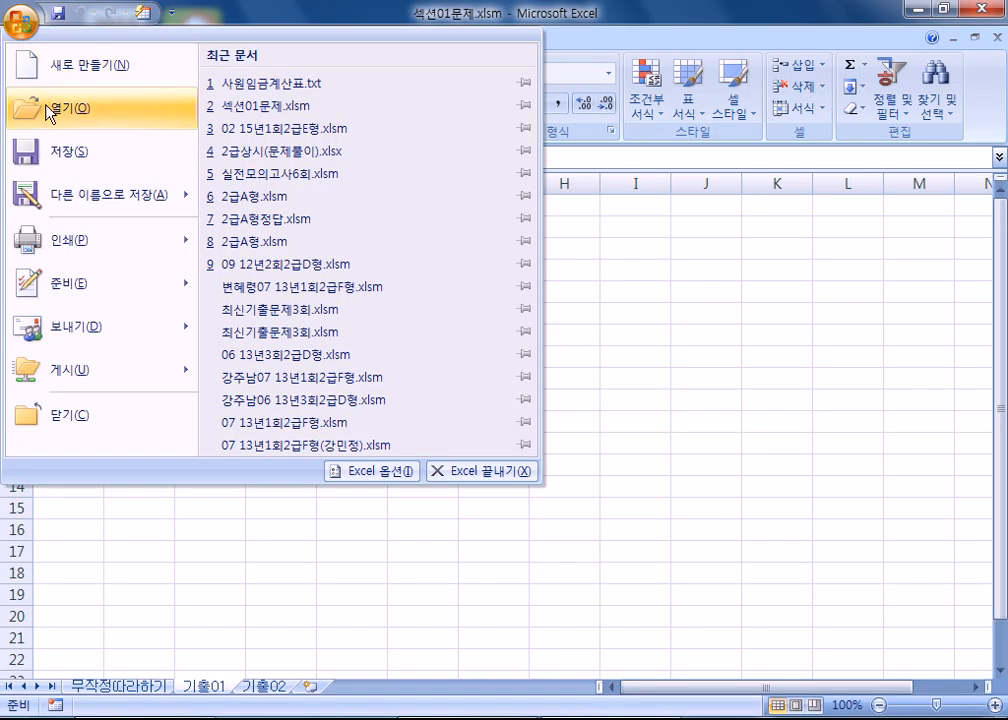
pyautogui.click(46, 106)
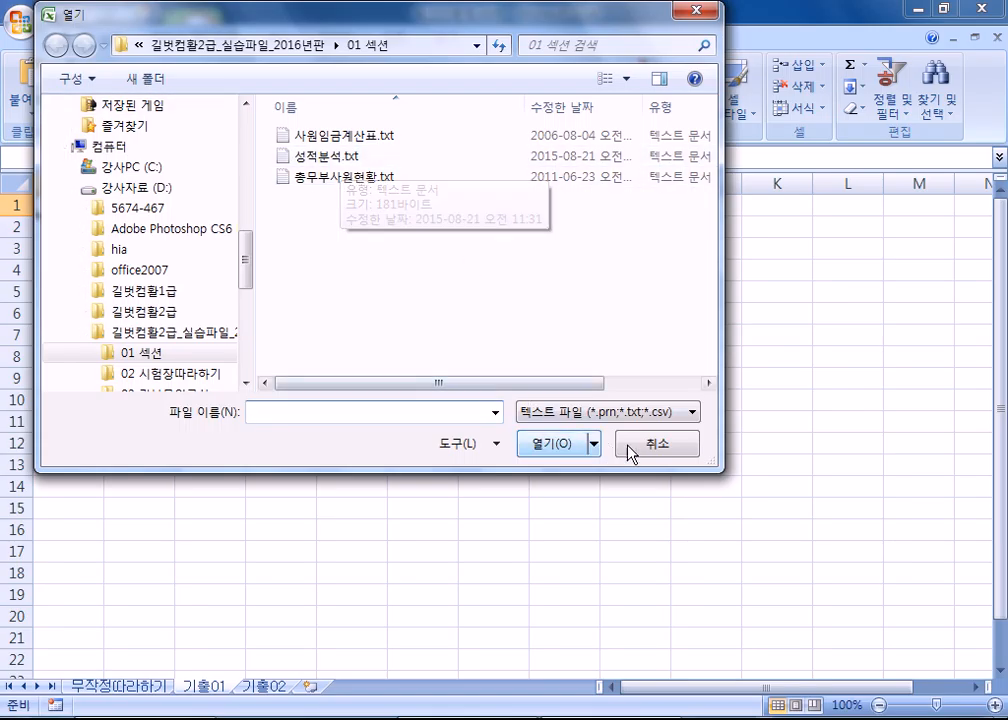
pyautogui.press('Escape')
# Open the text file 성적분석.txt from the 01 섹션 folder to start its import.
pyautogui.click(22, 23)
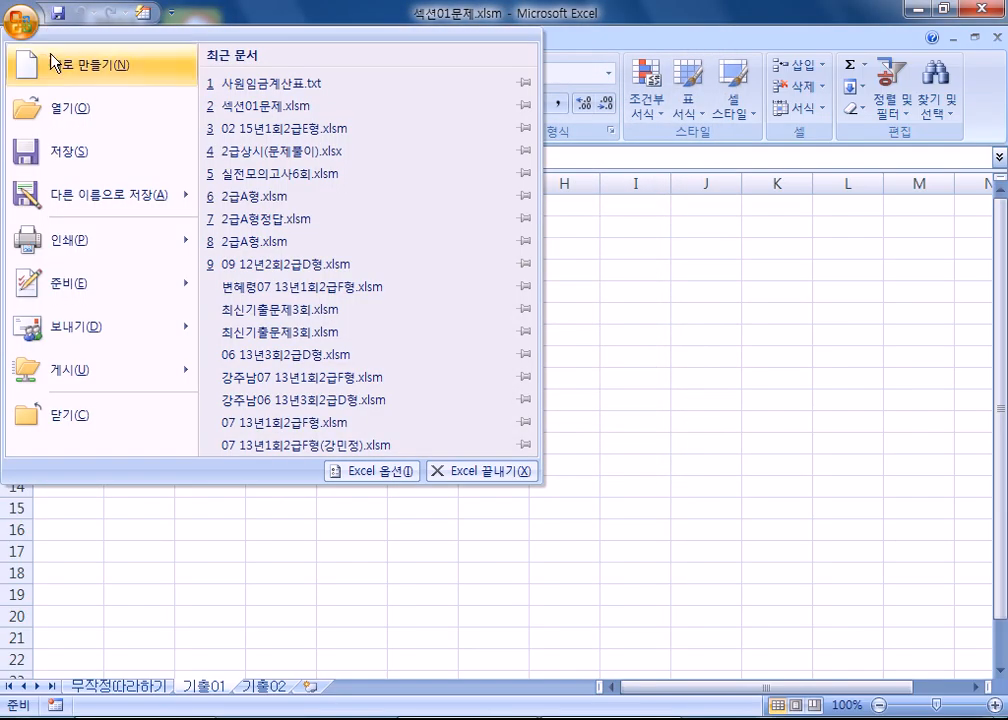
pyautogui.click(80, 115)
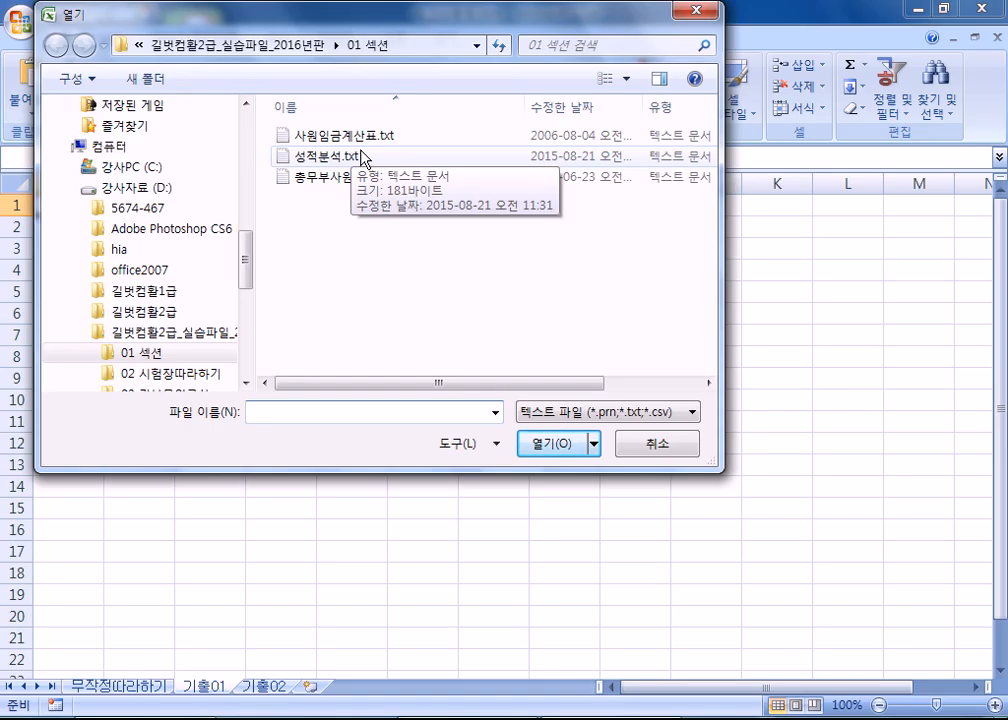
pyautogui.doubleClick(362, 157)
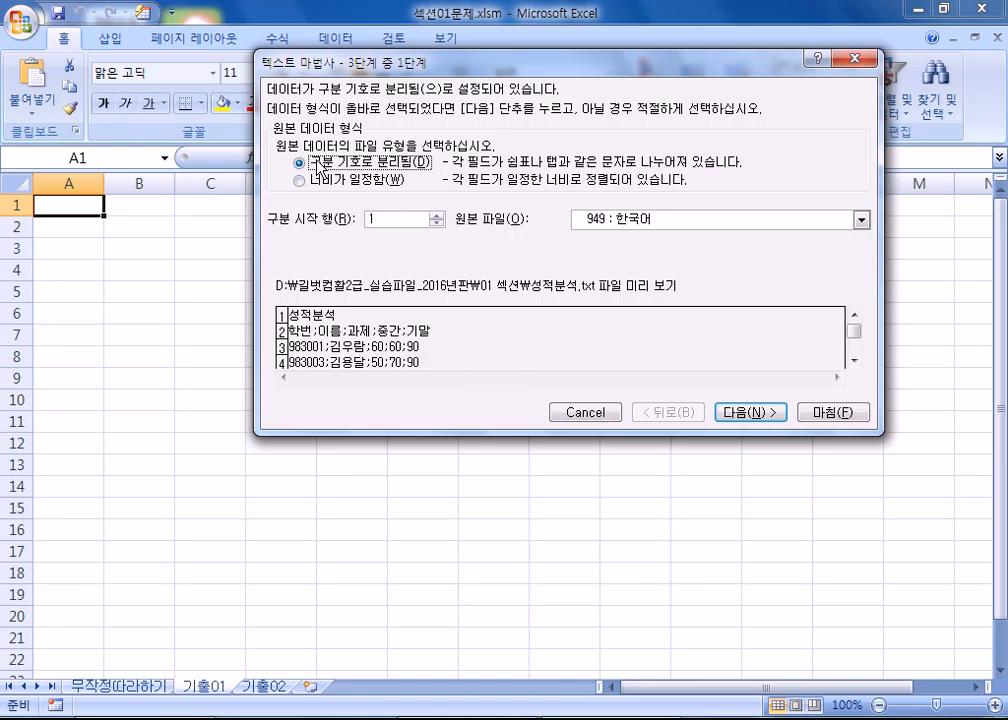
# Import the file as delimited text with the semicolon (세미콜론) as the only delimiter instead of the tab, keeping the general column format.
pyautogui.click(764, 413)
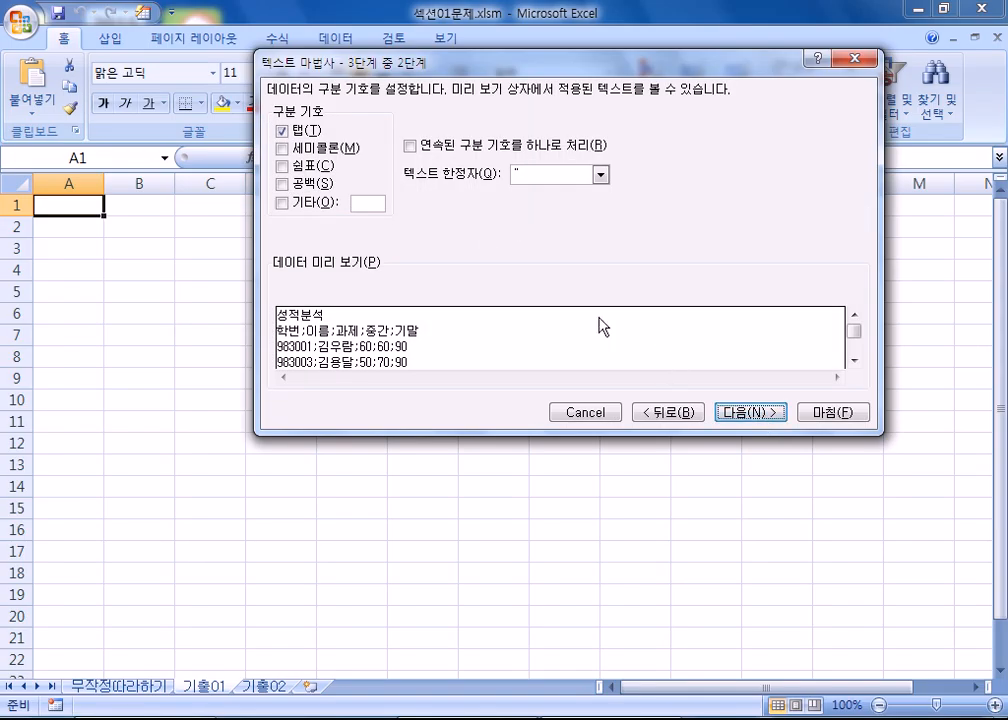
pyautogui.click(283, 132)
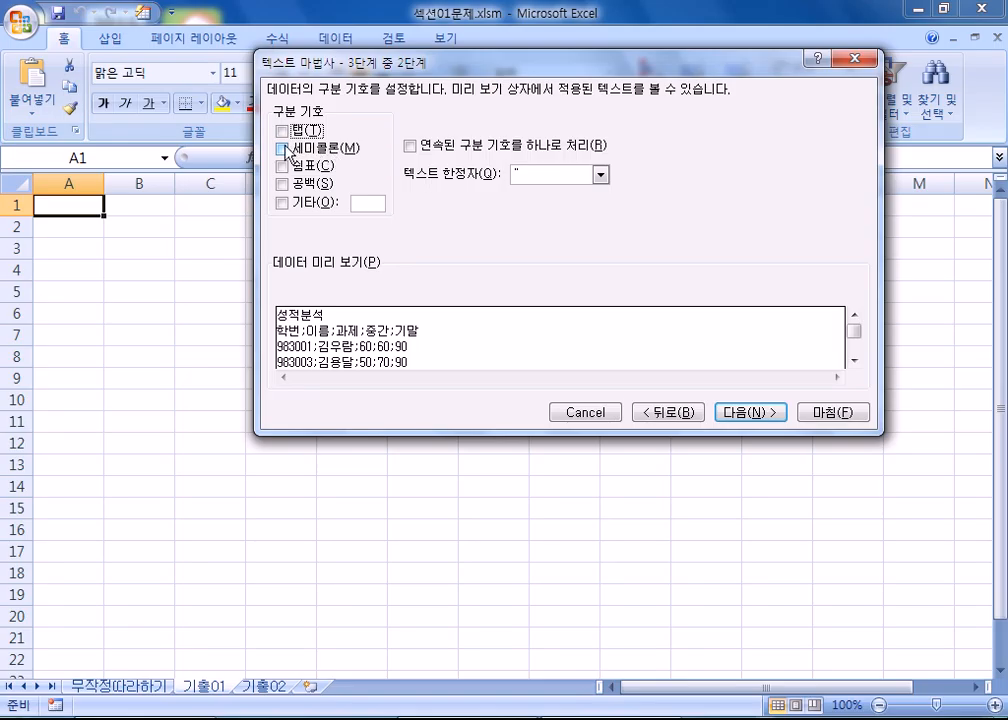
pyautogui.click(283, 149)
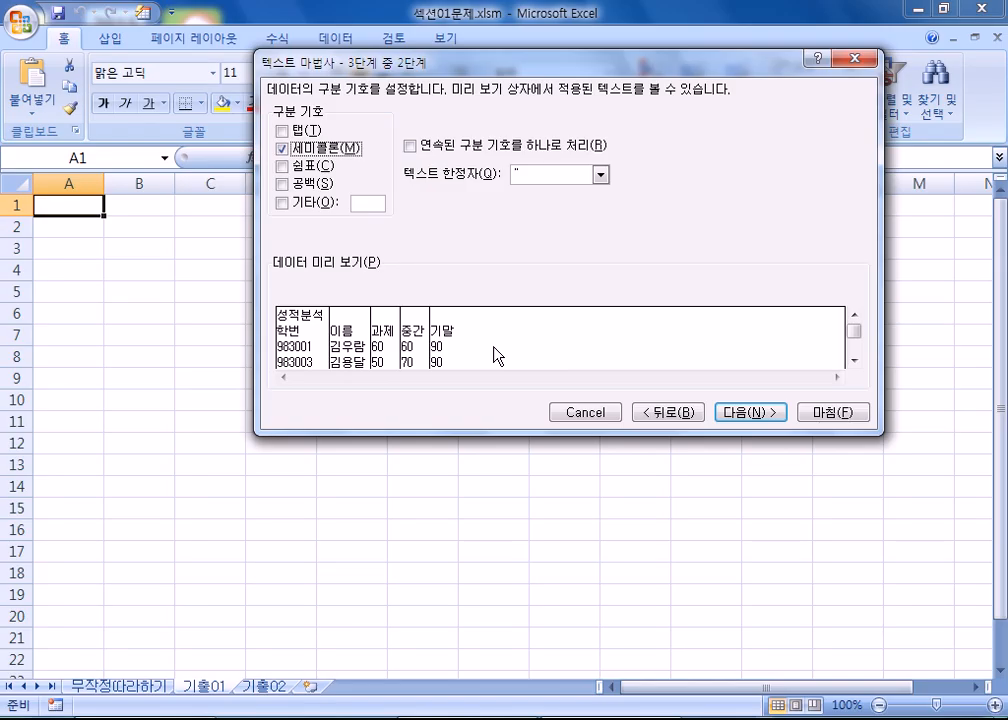
pyautogui.click(751, 413)
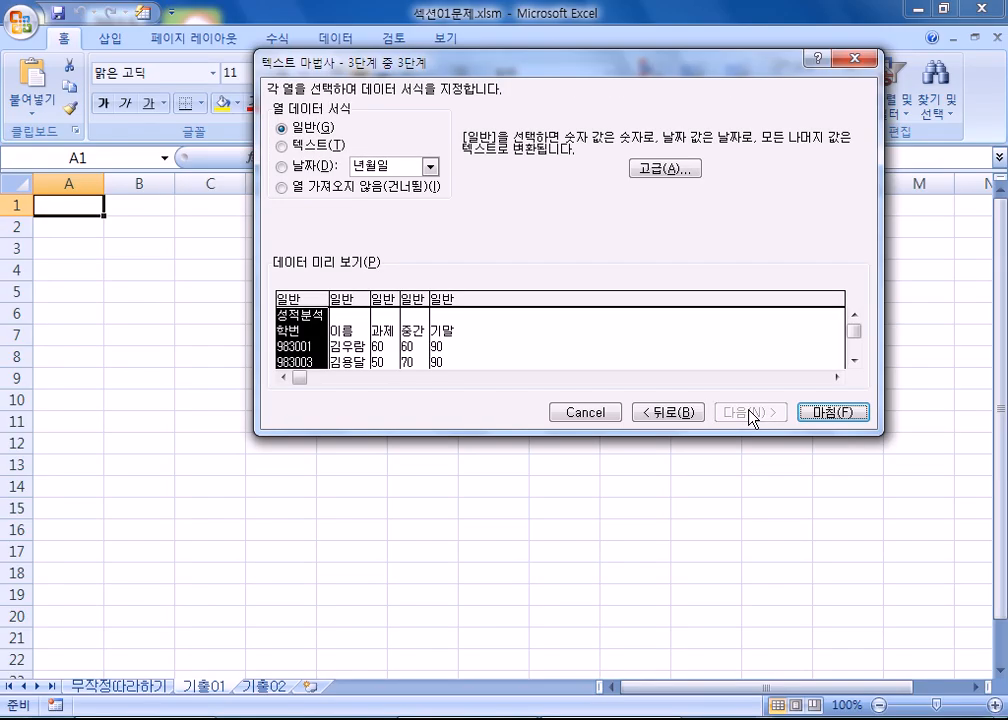
pyautogui.click(843, 414)
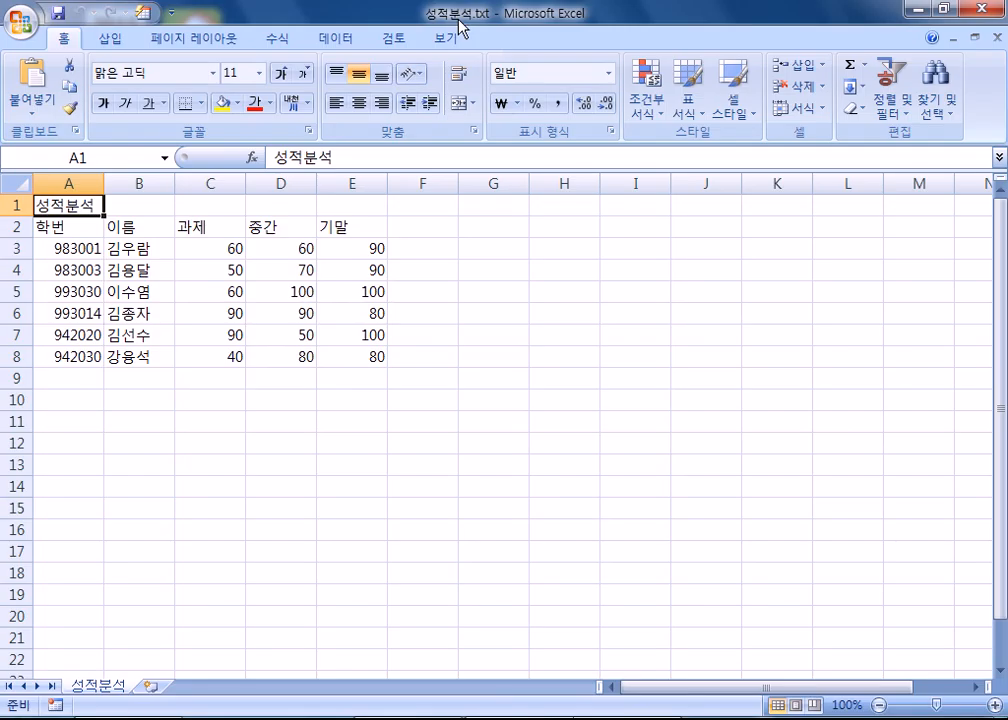
# Copy the whole imported grade table, A1:E8, and paste it at A2 of the 기출01 sheet in 섹션01문제.xlsm.
pyautogui.hotkey('ctrl', 'a')
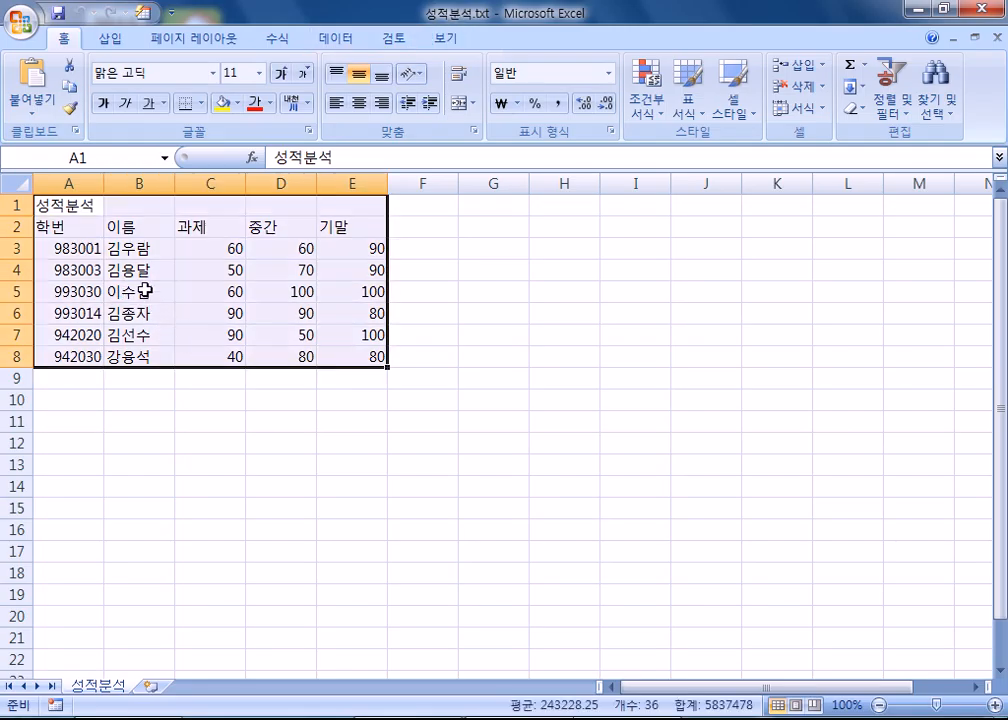
pyautogui.hotkey('ctrl', 'c')
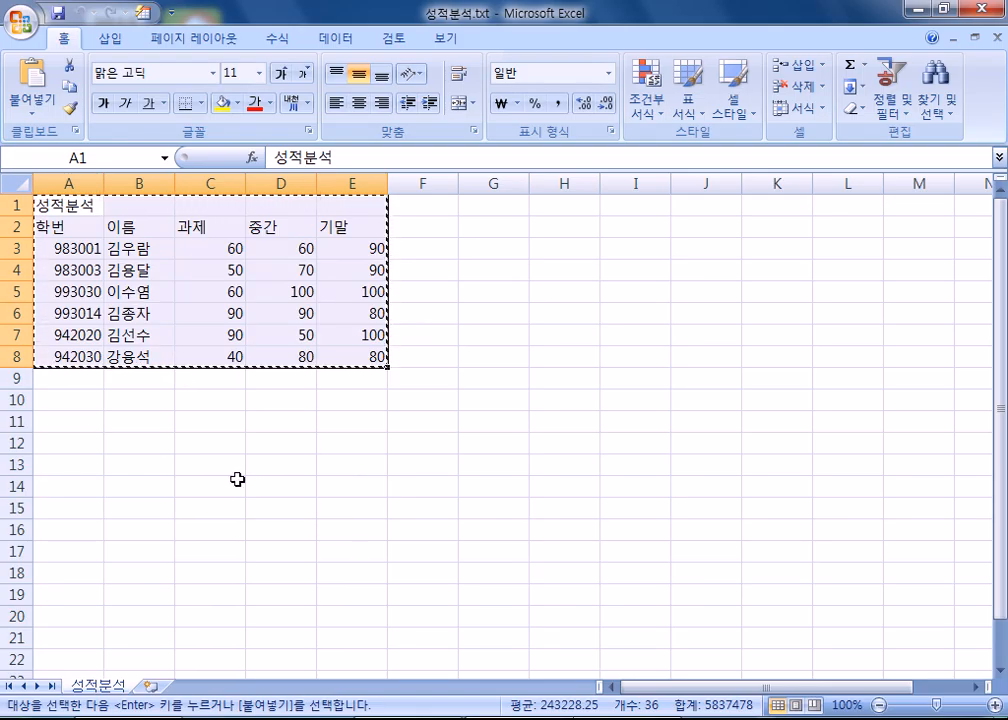
pyautogui.click(430, 718)
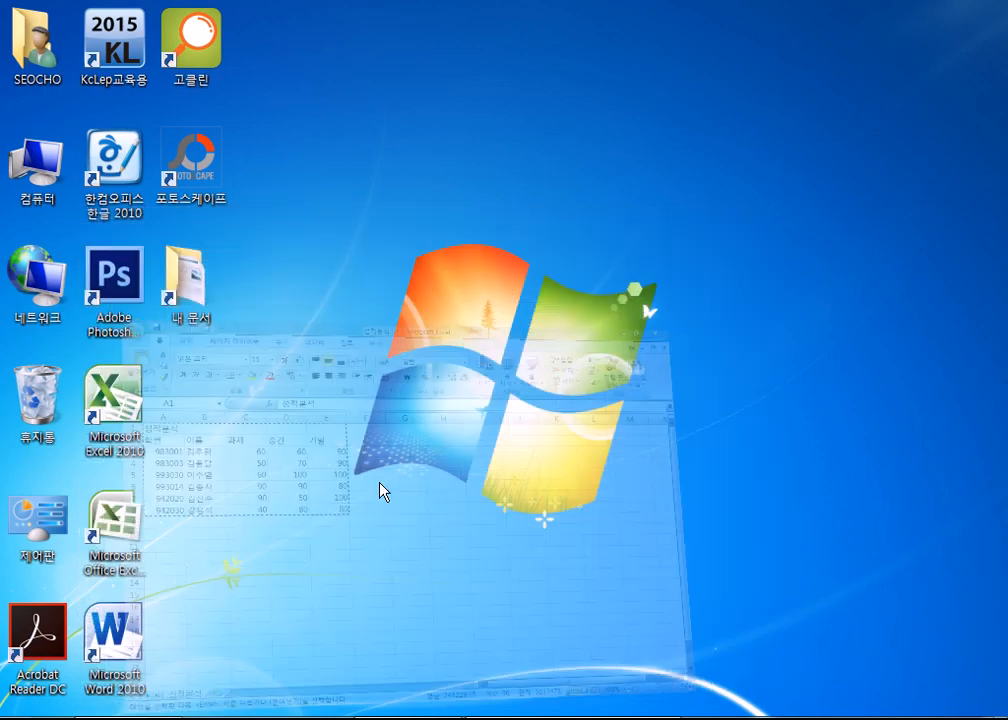
pyautogui.click(310, 718)
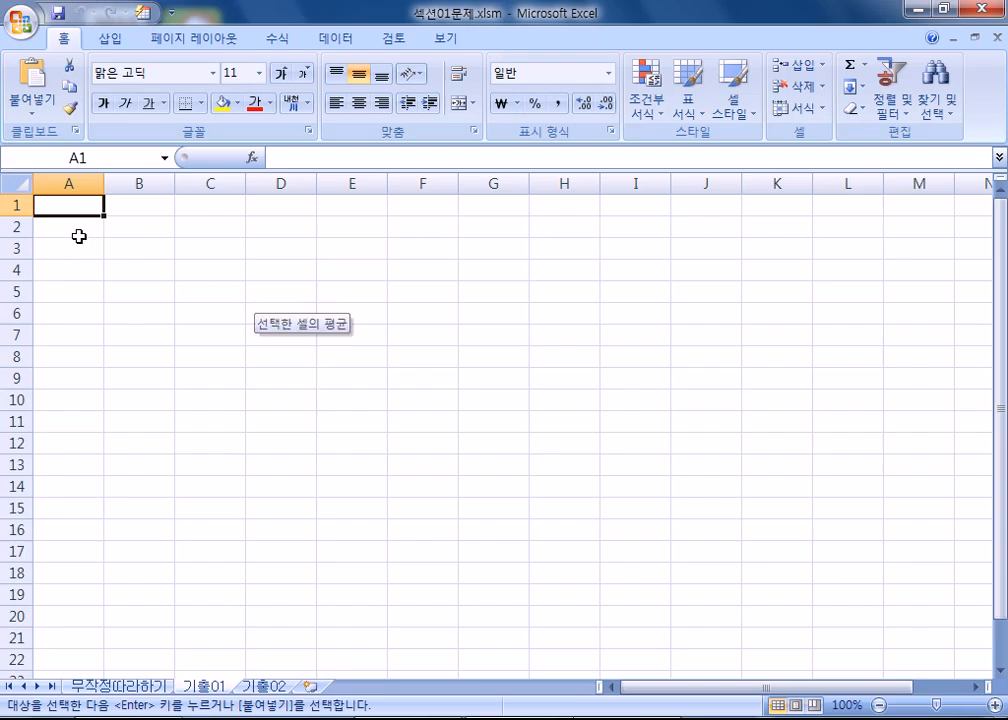
pyautogui.click(73, 227)
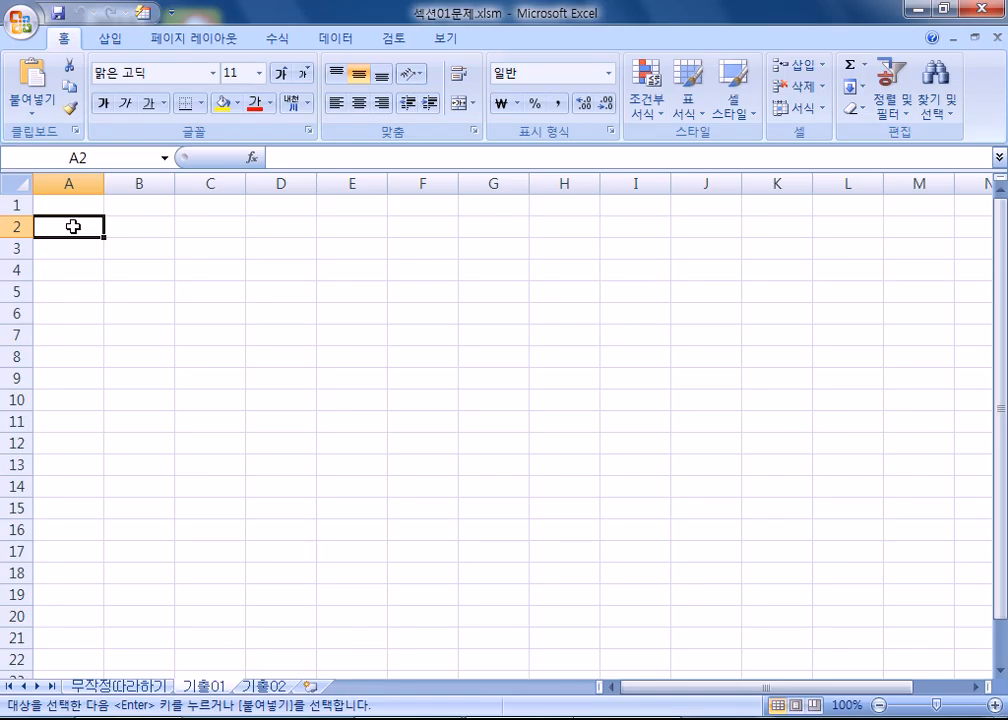
pyautogui.click(94, 205)
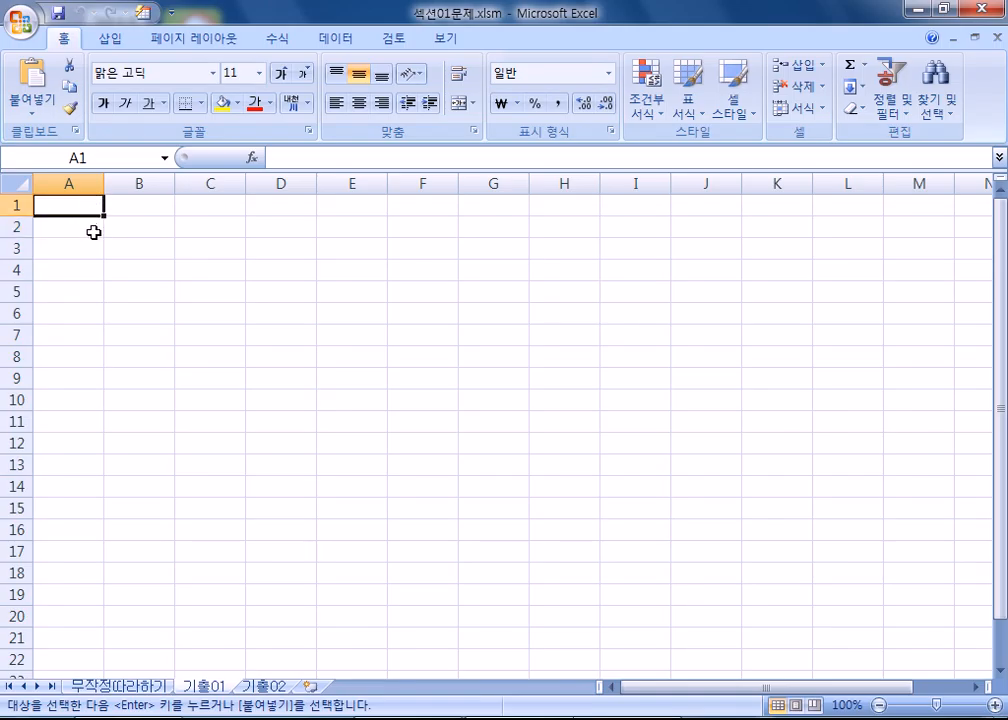
pyautogui.click(93, 232)
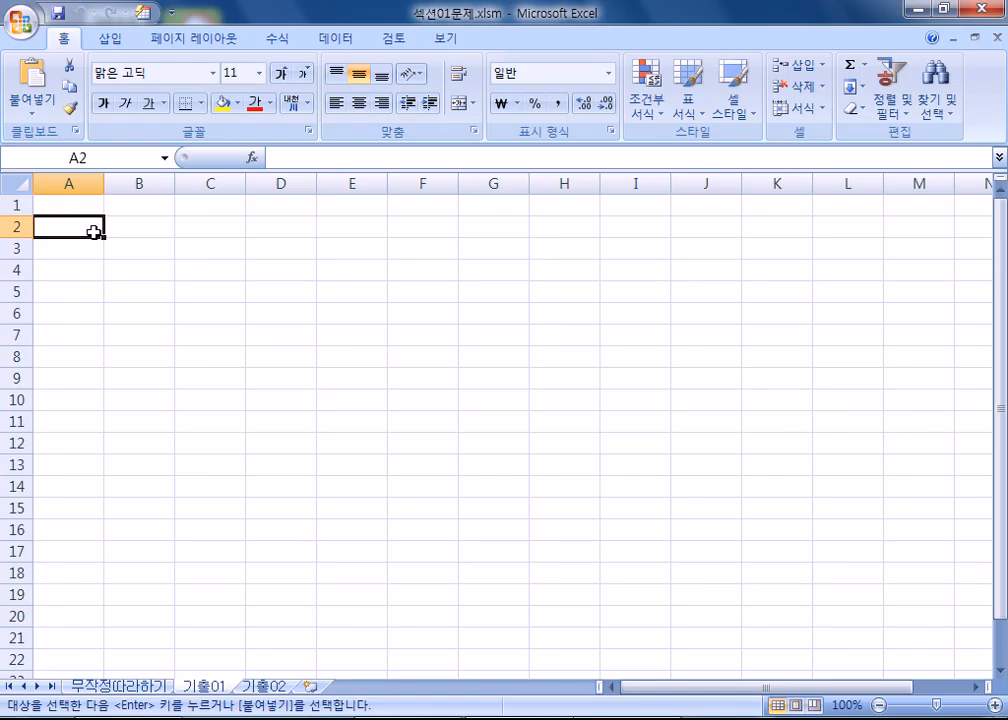
pyautogui.hotkey('ctrl', 'v')
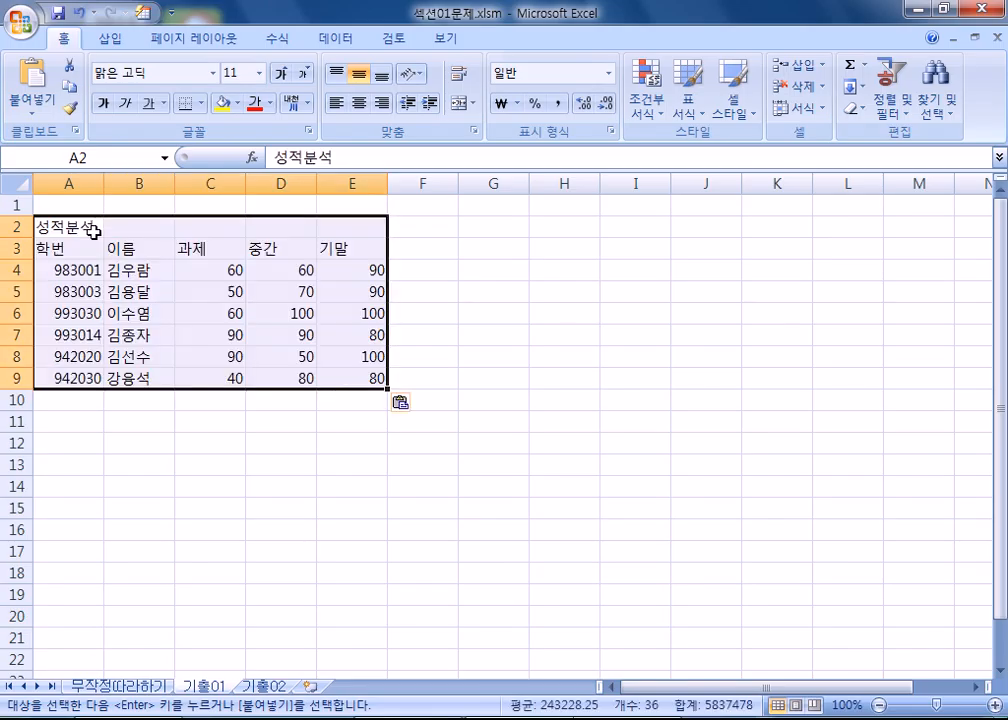
pyautogui.click(508, 402)
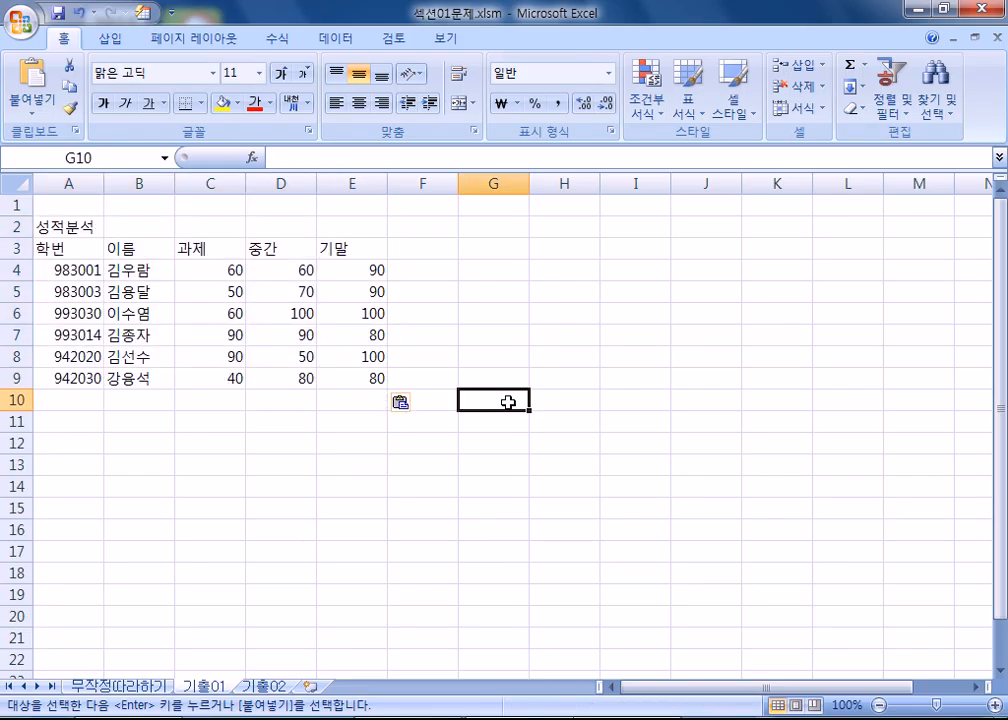
pyautogui.click(38, 206)
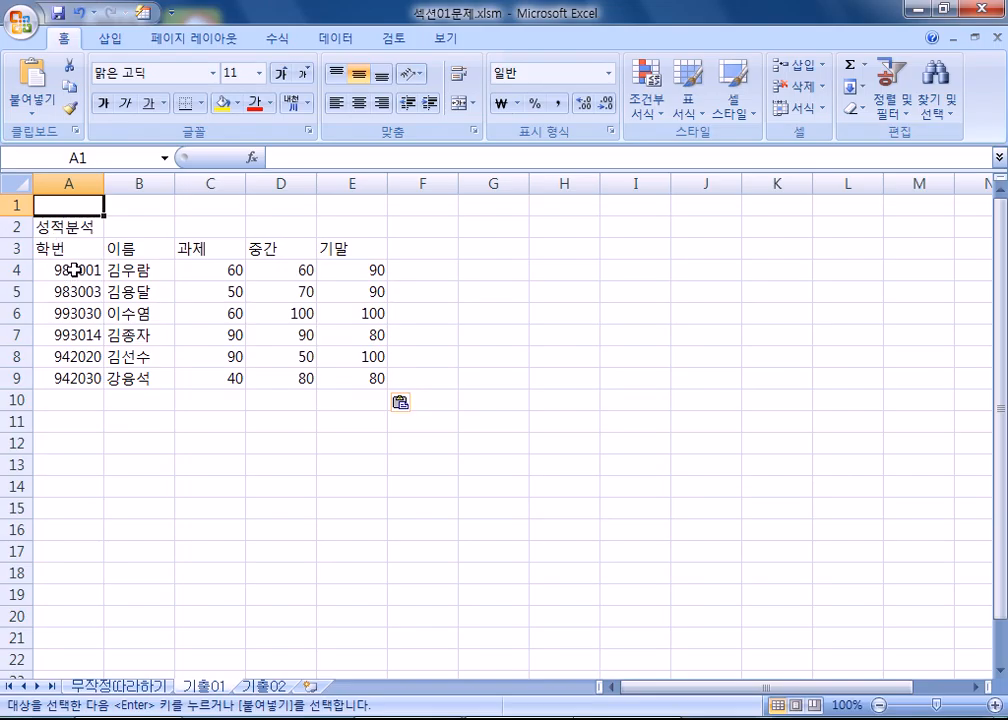
pyautogui.click(72, 268)
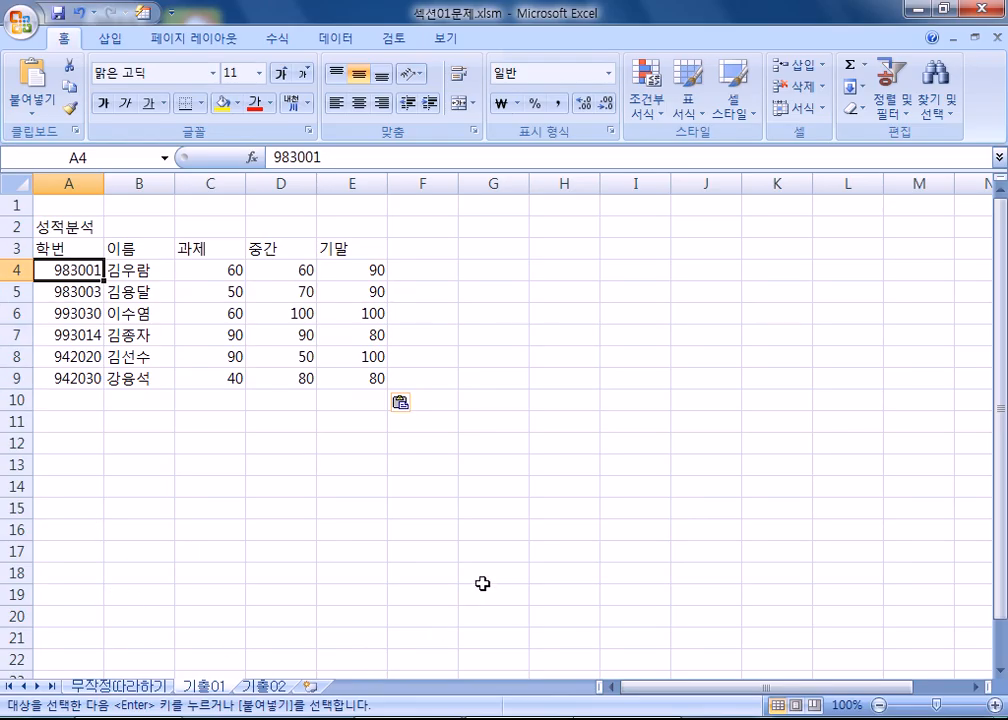
# Close the 섹션01문제.xlsm workbook and discard its unsaved changes.
pyautogui.click(983, 10)
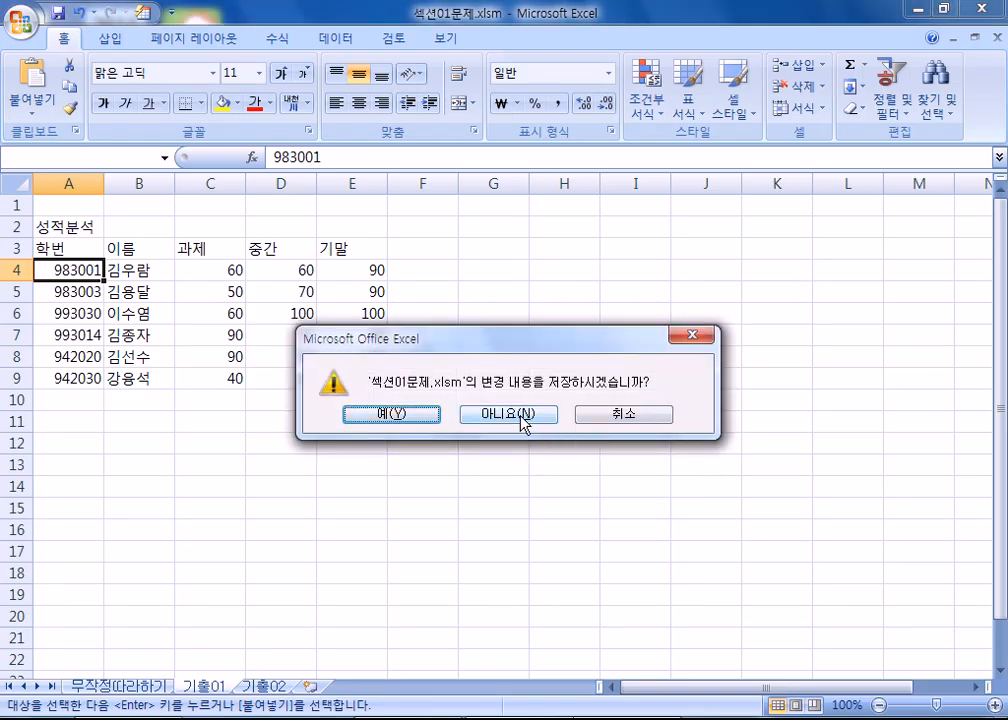
pyautogui.click(522, 420)
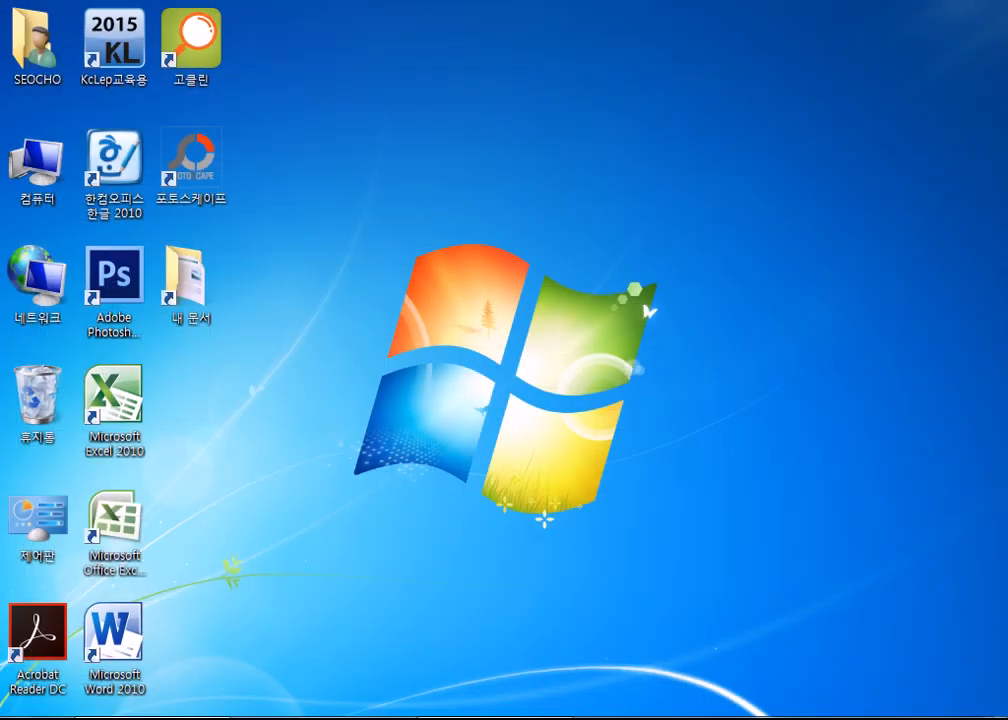
# Switch to Internet Explorer and load the site host.new21.net.
pyautogui.click(324, 718)
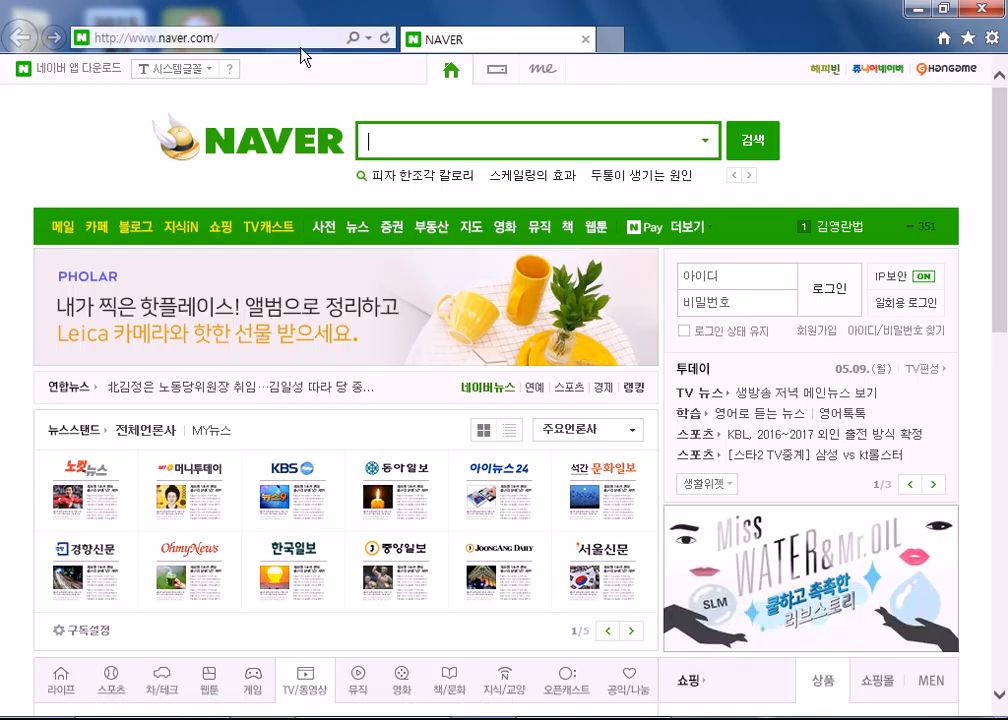
pyautogui.click(299, 38)
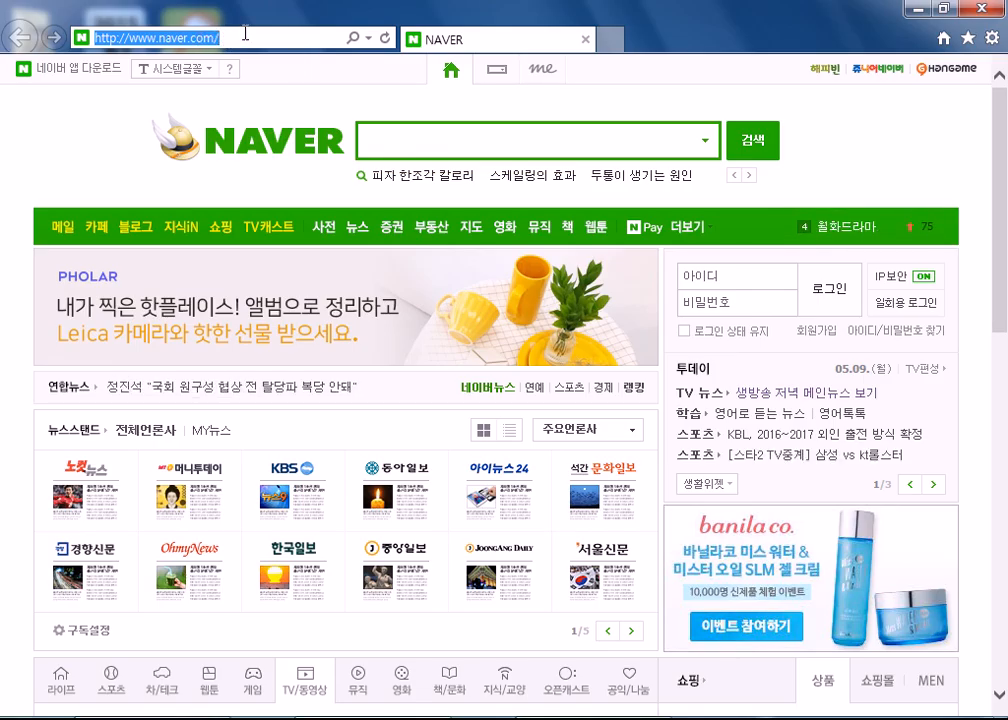
pyautogui.write('H')
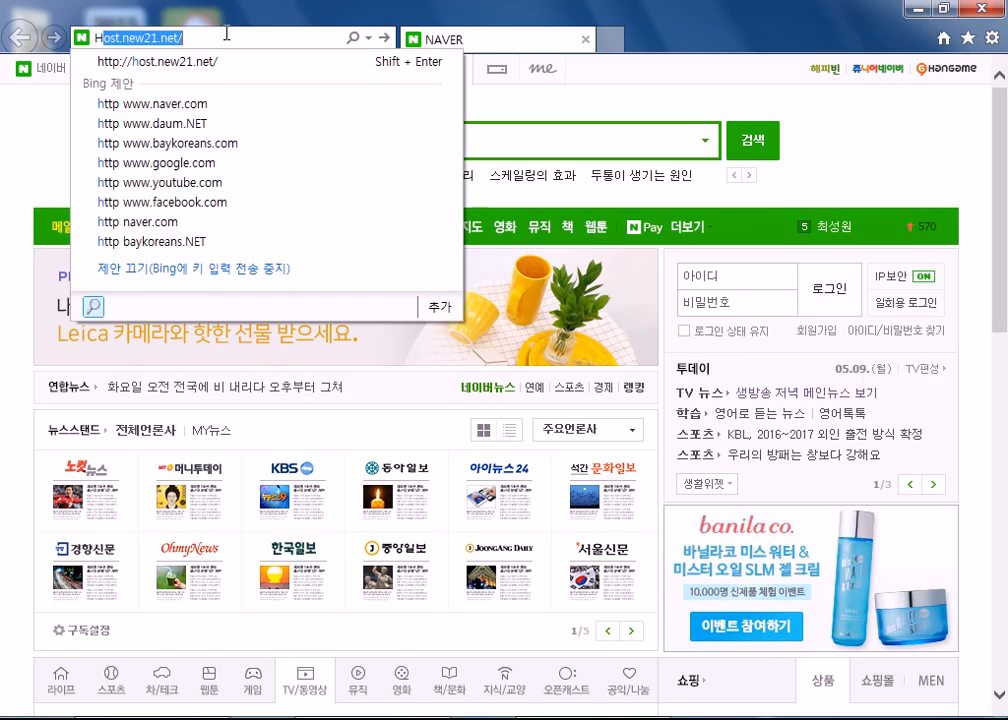
pyautogui.write('OST')
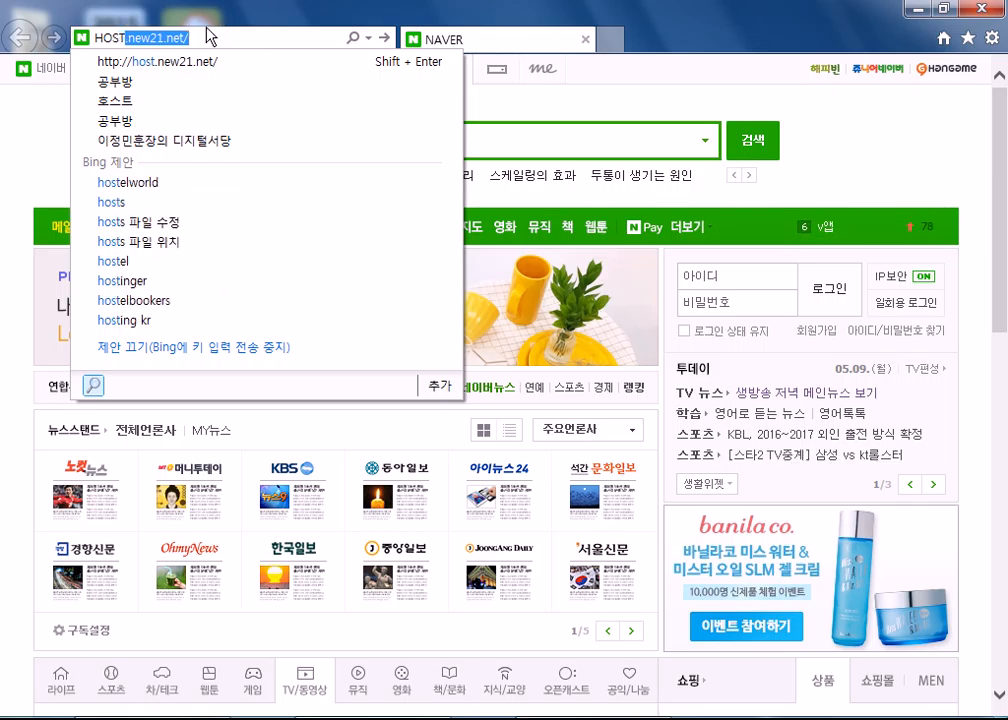
pyautogui.press('Return')
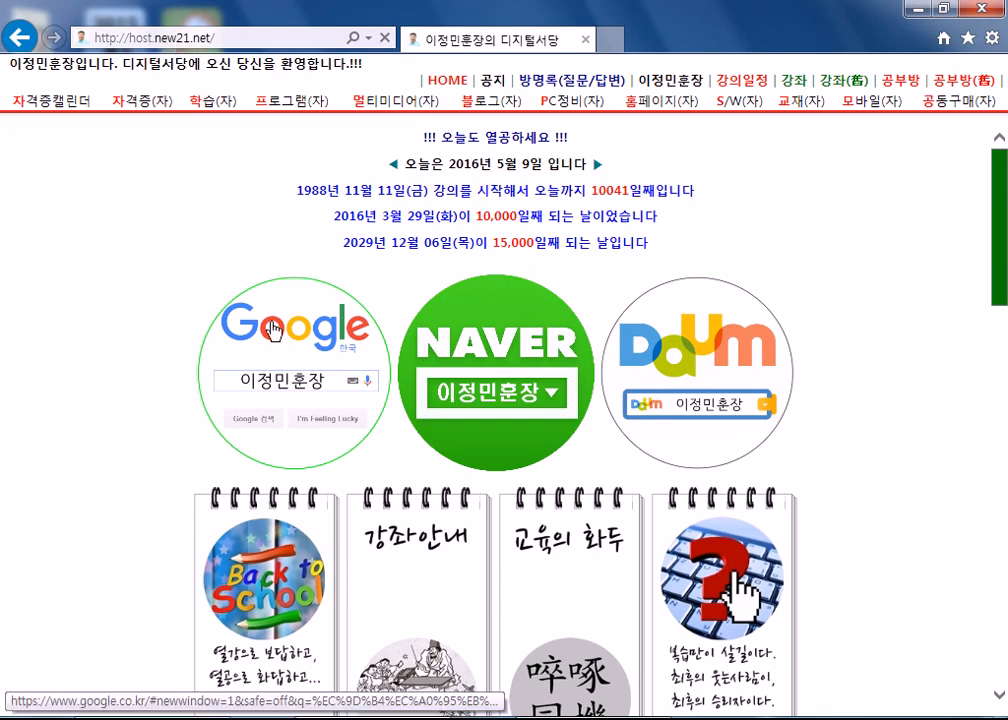
# Open the [서초여성인력개발센터] 컴퓨터활용능력자격 실기대비 notice from the 공부방 board.
pyautogui.scroll(-3, 112, 365)
pyautogui.scroll(3, 119, 364)
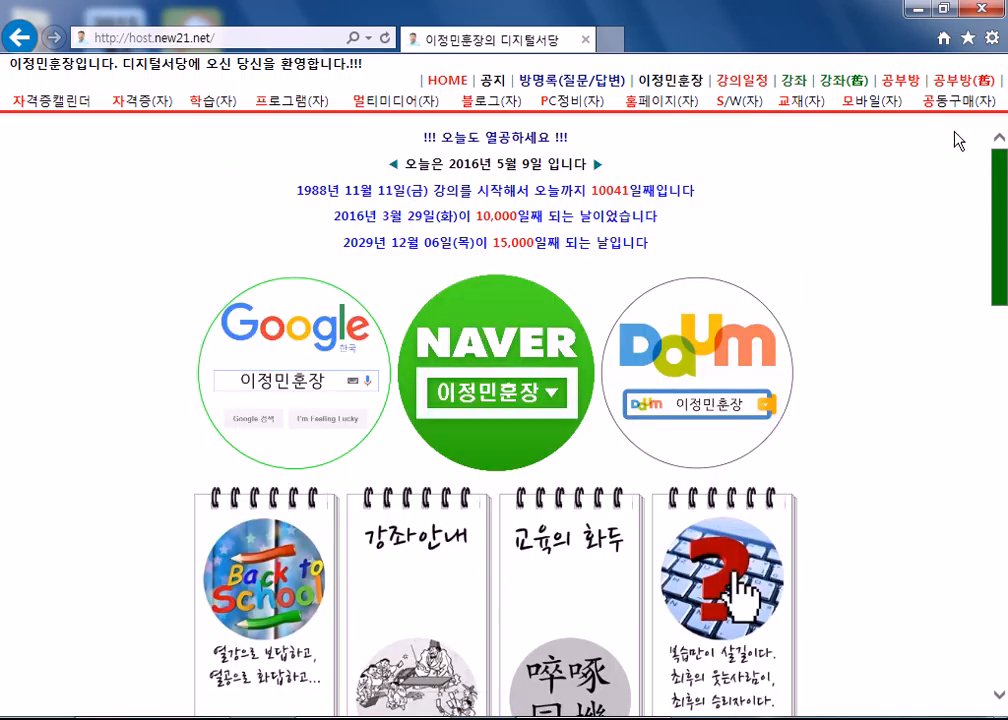
pyautogui.click(903, 86)
pyautogui.scroll(-5, 470, 340)
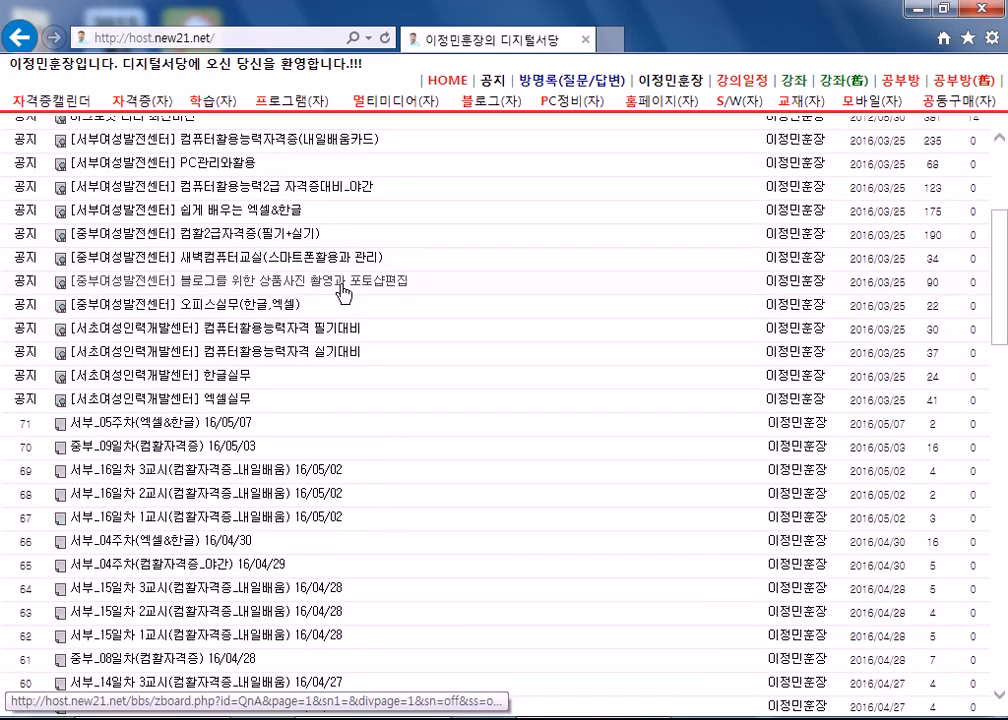
pyautogui.click(307, 362)
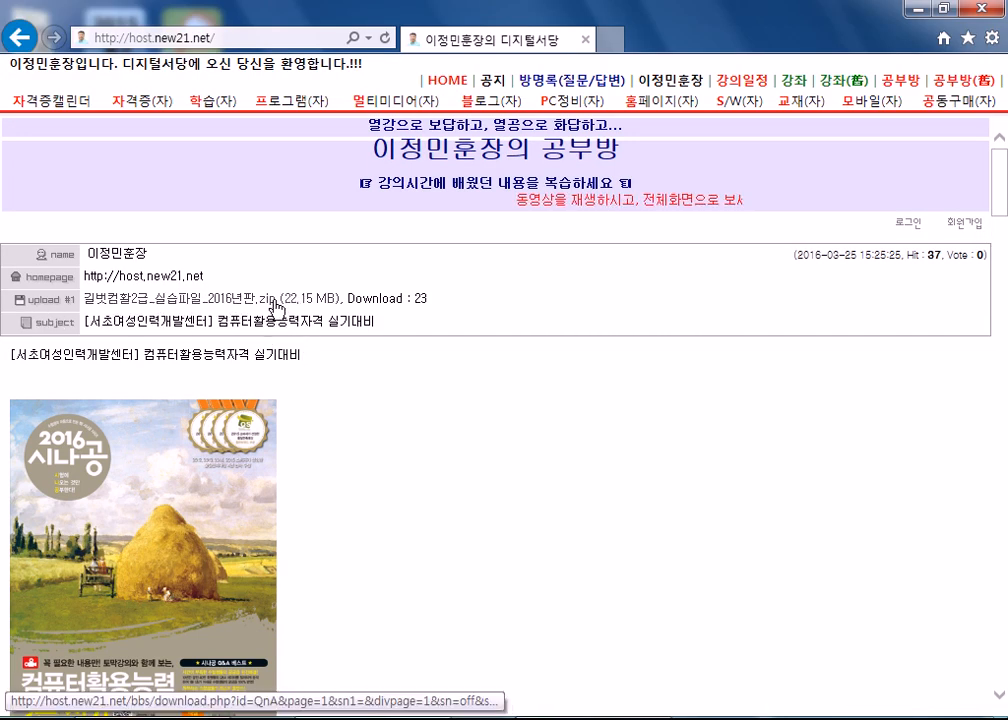
# Request the download of the post's attachment 길벗컴활2급_실습파일_2016년판.zip, but cancel it instead of saving the file.
pyautogui.moveTo(291, 298); pyautogui.dragTo(139, 304)
pyautogui.moveTo(529, 296); pyautogui.dragTo(209, 298)
pyautogui.click(513, 376)
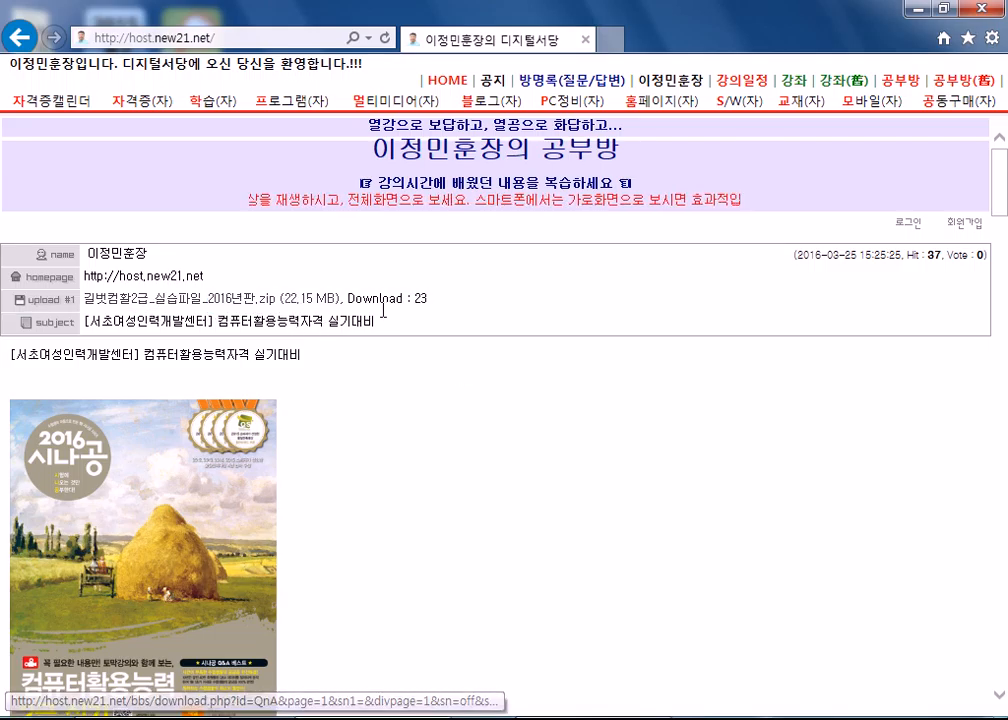
pyautogui.click(295, 300)
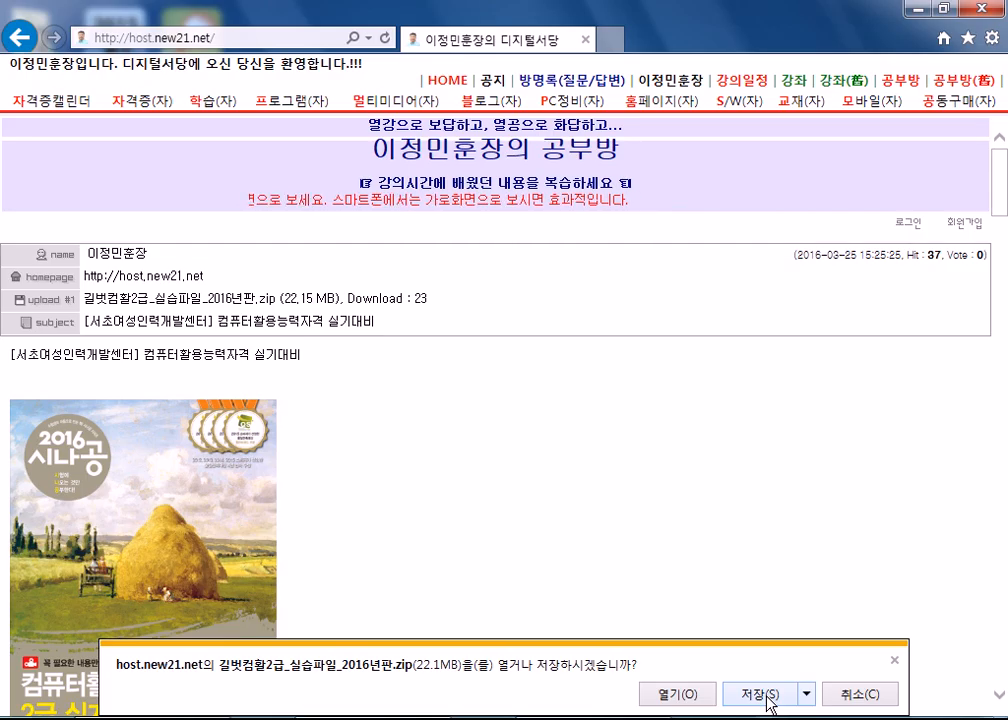
pyautogui.click(860, 693)
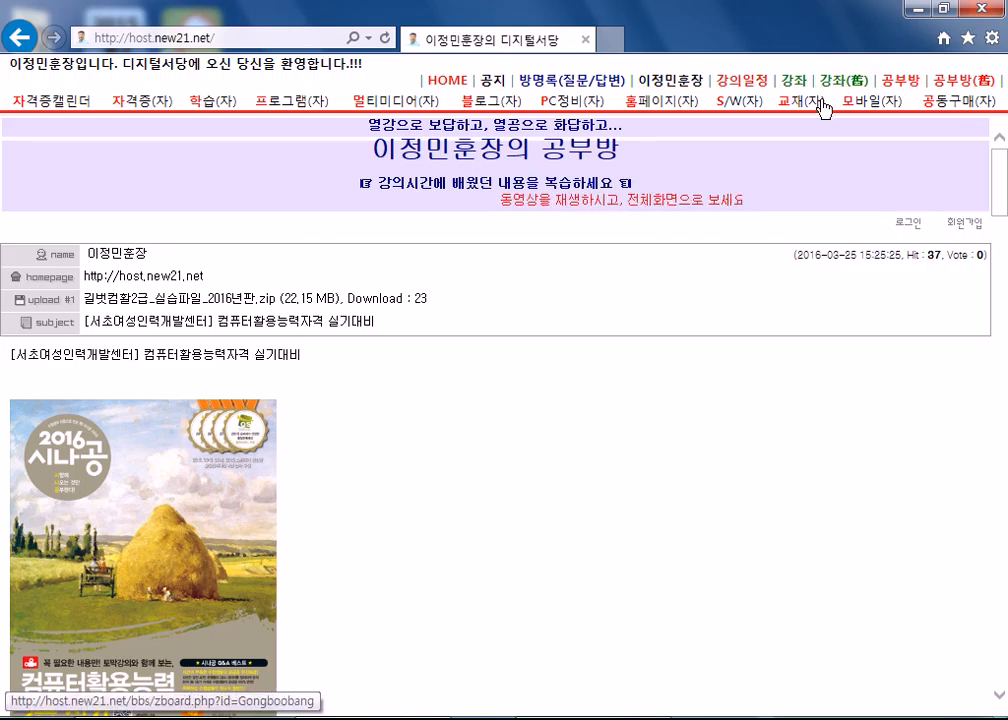
# Look through the 공부방(舊), 공동구매(자), 교재(자), PC정비(자) and 블로그(자) boards, and close the browser.
pyautogui.click(969, 82)
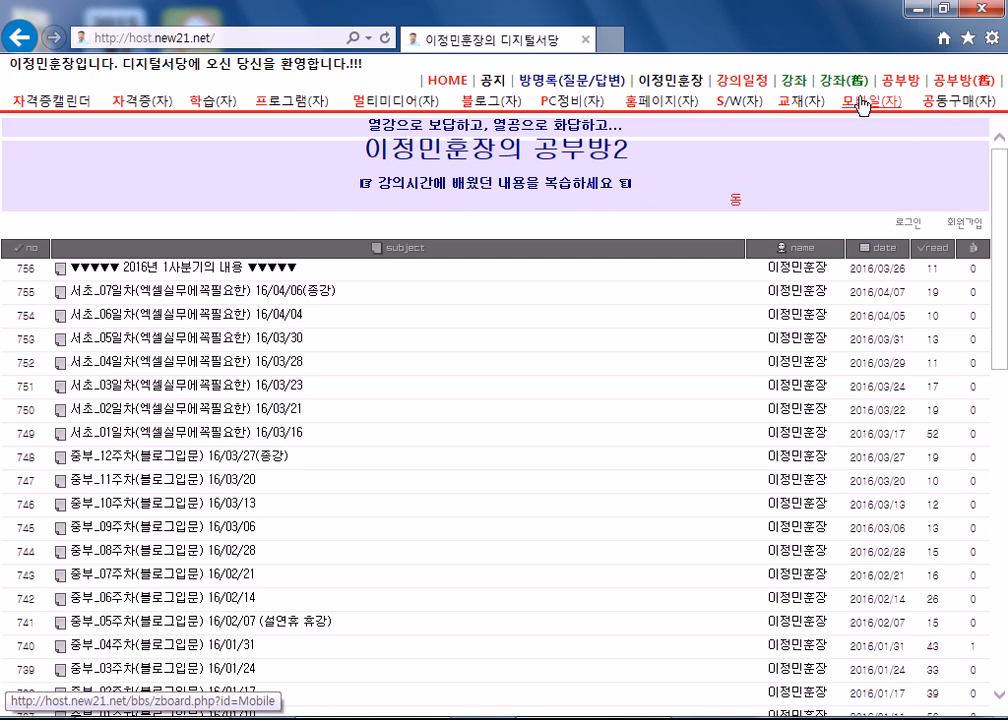
pyautogui.click(960, 108)
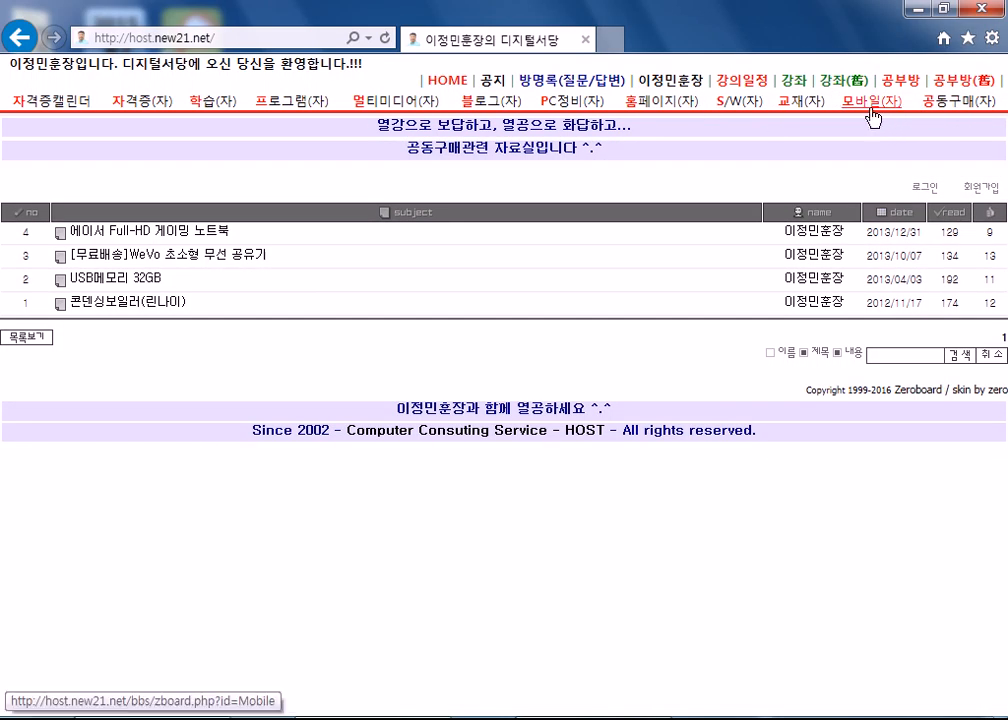
pyautogui.click(791, 103)
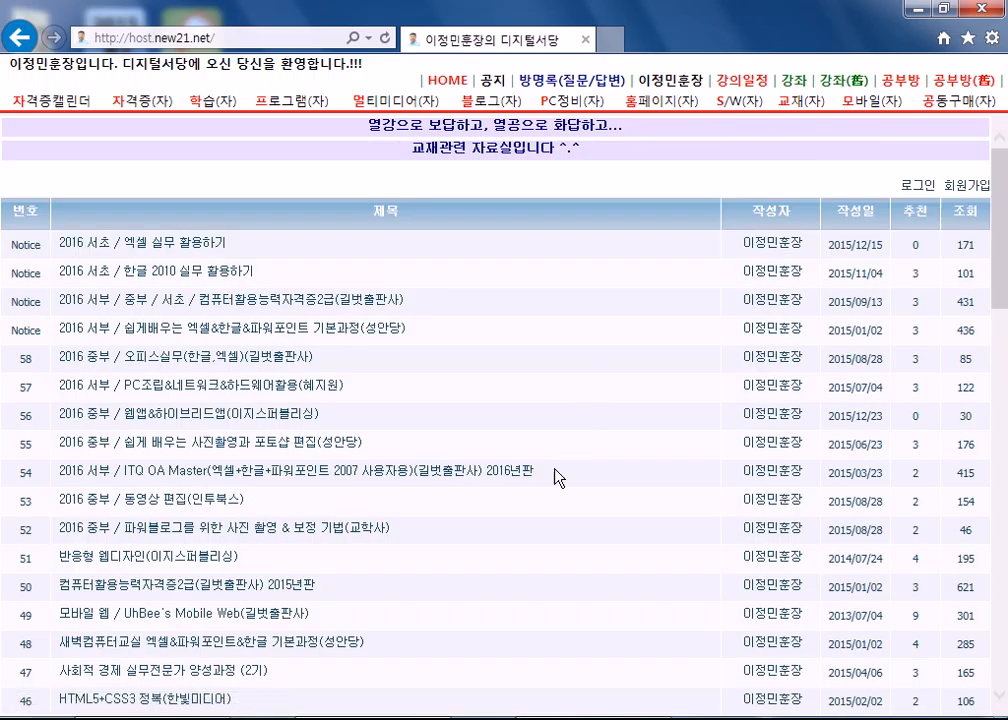
pyautogui.click(572, 103)
pyautogui.click(488, 103)
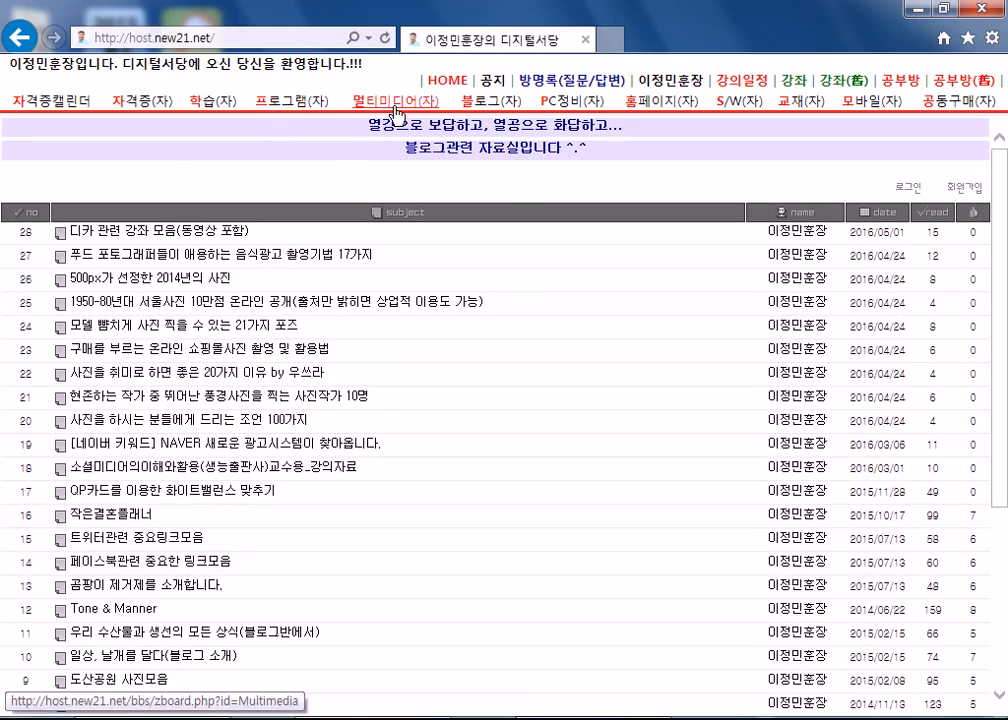
pyautogui.click(586, 40)
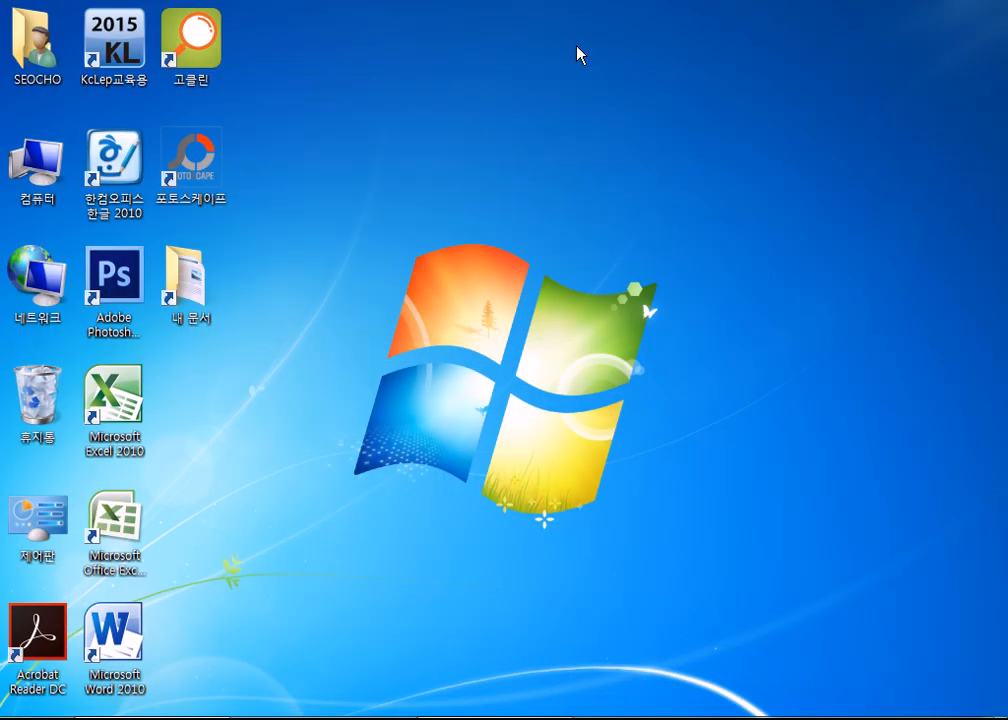